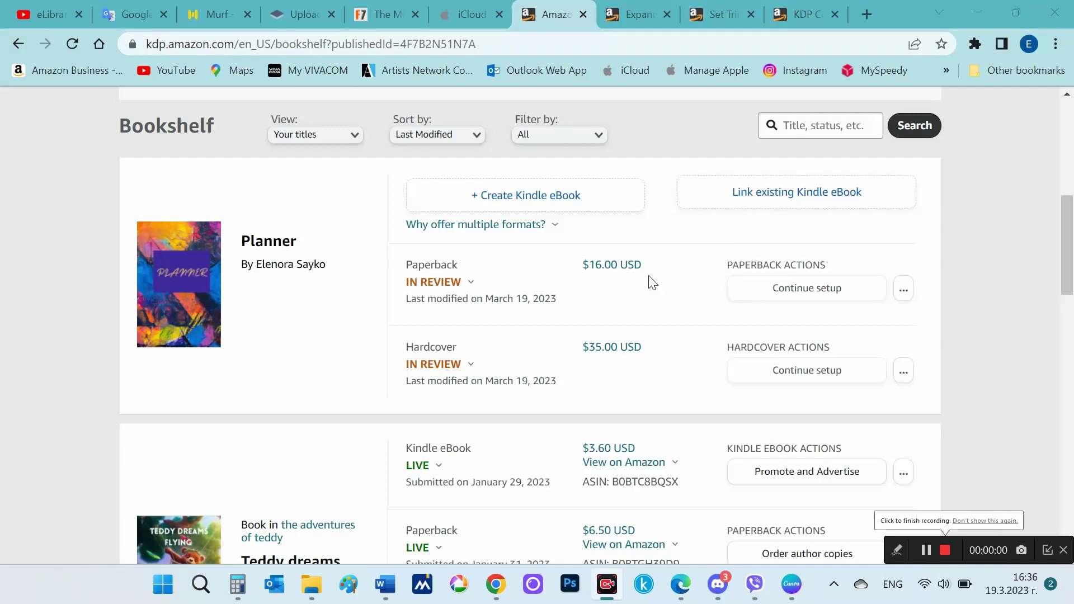
- Check the Planner paperback's review status on the KDP bookshelf
{"action": "left_click", "coordinate": [437, 281]}
{"action": "left_click", "coordinate": [263, 235]}
{"action": "double_click", "coordinate": [263, 236]}
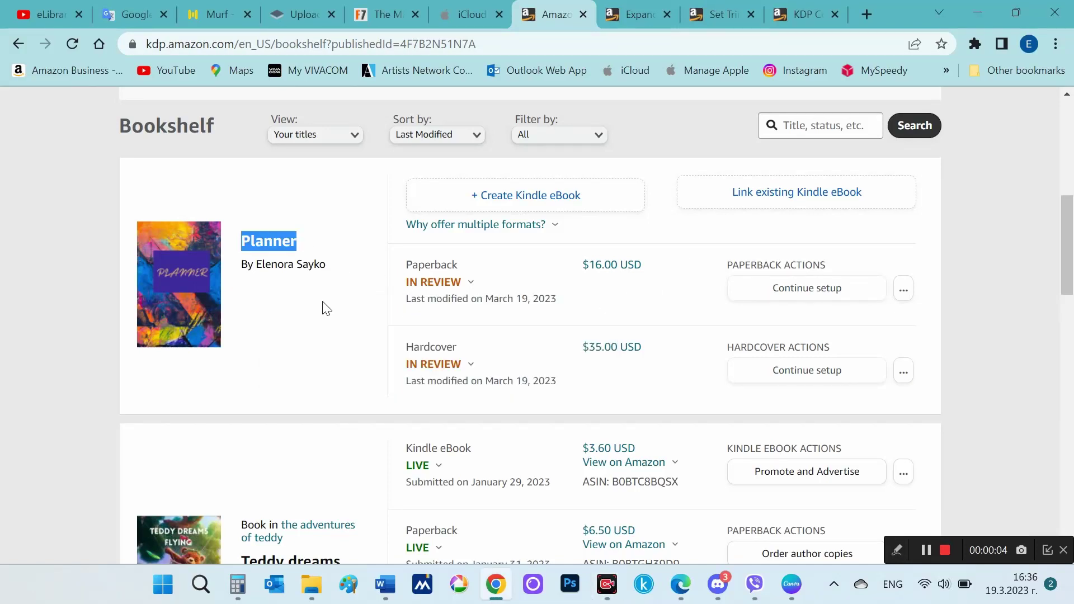
- Browse the 'Set Trim Size, Bleed, and Margins' KDP help page and highlight its title
{"action": "scroll", "coordinate": [326, 308], "scroll_direction": "down", "scroll_amount": 1}
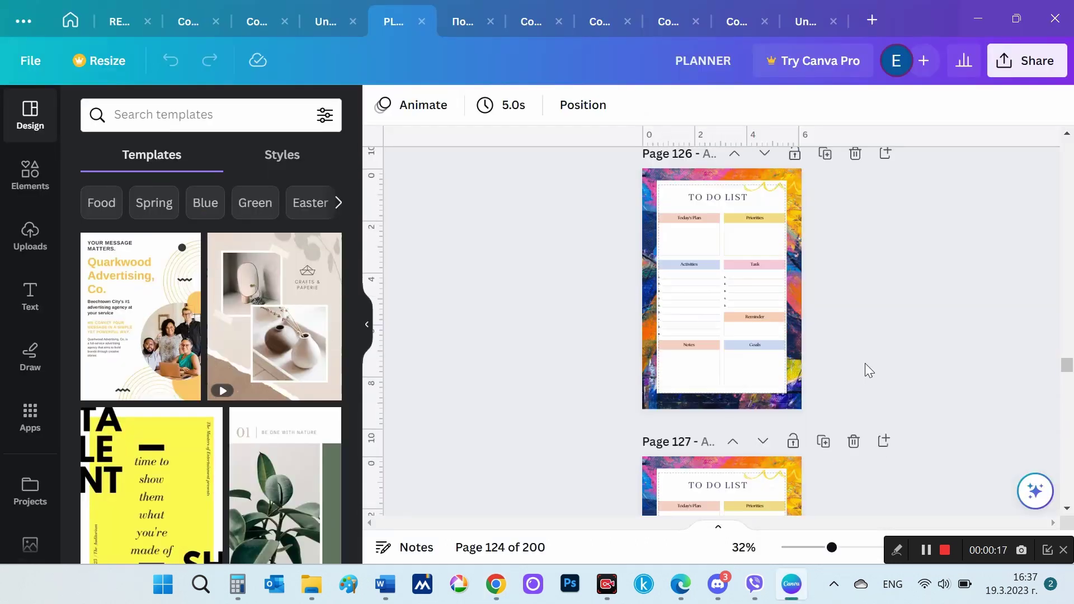
{"action": "scroll", "coordinate": [865, 363], "scroll_direction": "down", "scroll_amount": 5}
{"action": "scroll", "coordinate": [865, 363], "scroll_direction": "down", "scroll_amount": 2}
{"action": "scroll", "coordinate": [865, 364], "scroll_direction": "down", "scroll_amount": 10}
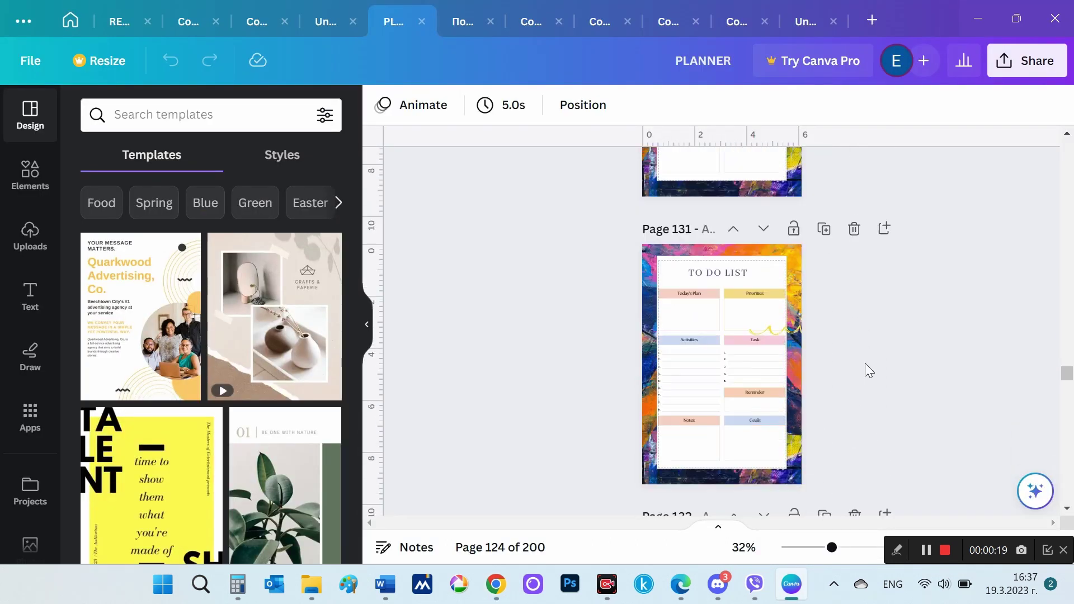
{"action": "scroll", "coordinate": [865, 364], "scroll_direction": "down", "scroll_amount": 5}
{"action": "scroll", "coordinate": [865, 364], "scroll_direction": "down", "scroll_amount": 5}
{"action": "scroll", "coordinate": [865, 363], "scroll_direction": "down", "scroll_amount": 3}
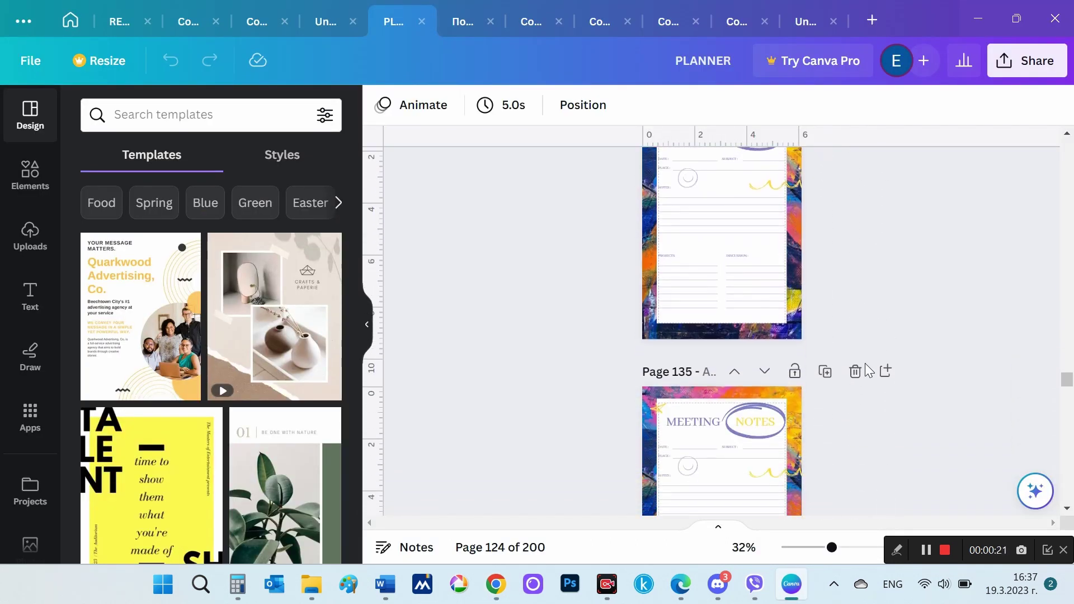
{"action": "scroll", "coordinate": [865, 363], "scroll_direction": "up", "scroll_amount": 1}
{"action": "scroll", "coordinate": [865, 363], "scroll_direction": "up", "scroll_amount": 1}
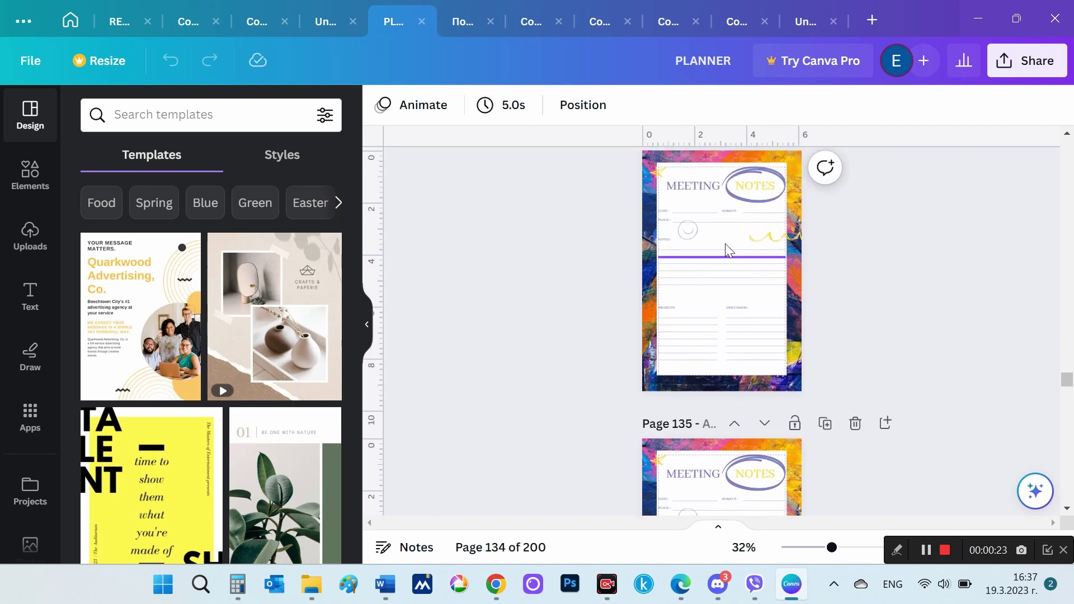
{"action": "scroll", "coordinate": [709, 293], "scroll_direction": "up", "scroll_amount": 2, "text": "ctrl"}
{"action": "scroll", "coordinate": [709, 292], "scroll_direction": "up", "scroll_amount": 1}
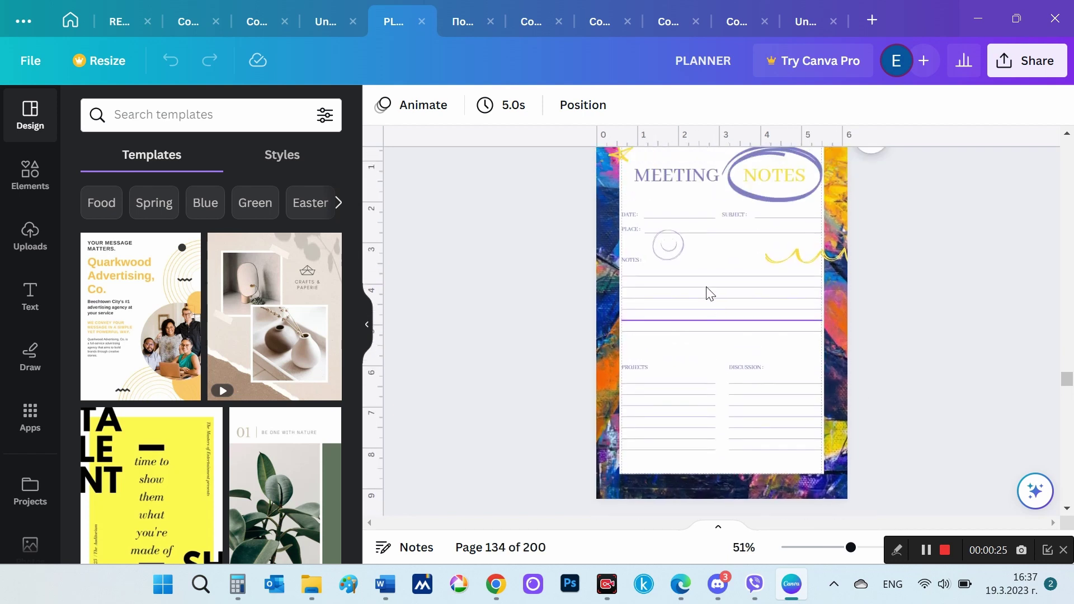
{"action": "scroll", "coordinate": [710, 293], "scroll_direction": "up", "scroll_amount": 1}
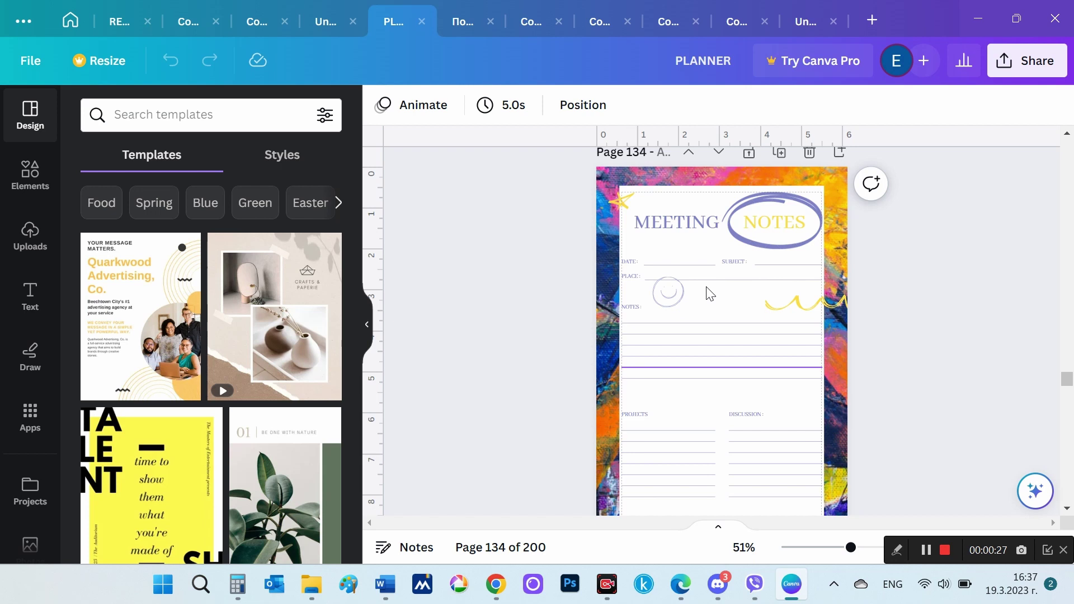
{"action": "left_click_drag", "start_coordinate": [1067, 379], "coordinate": [1068, 450]}
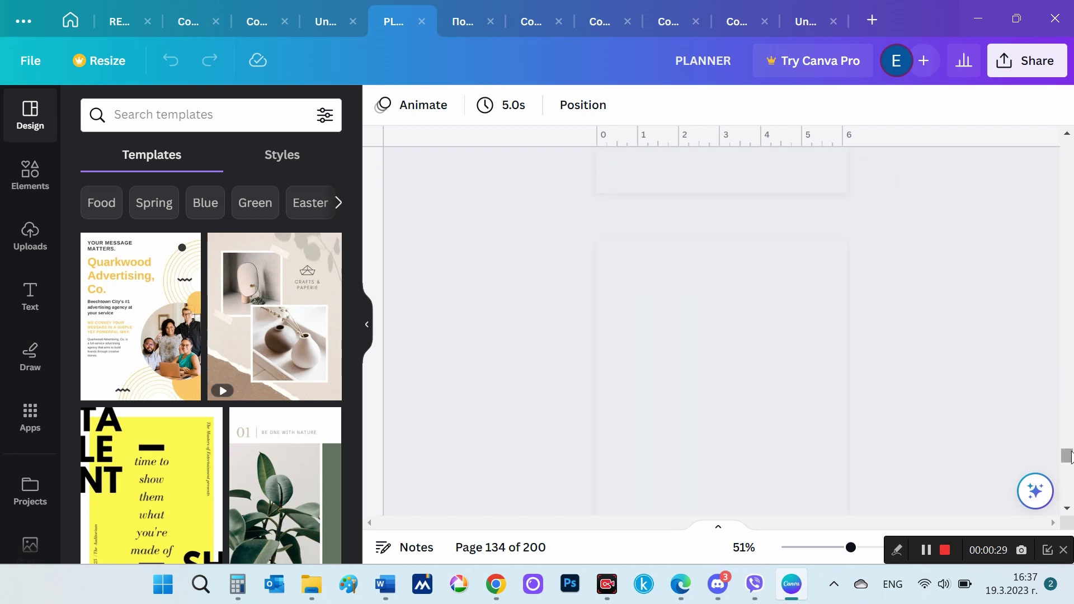
{"action": "scroll", "coordinate": [800, 375], "scroll_direction": "down", "scroll_amount": 1}
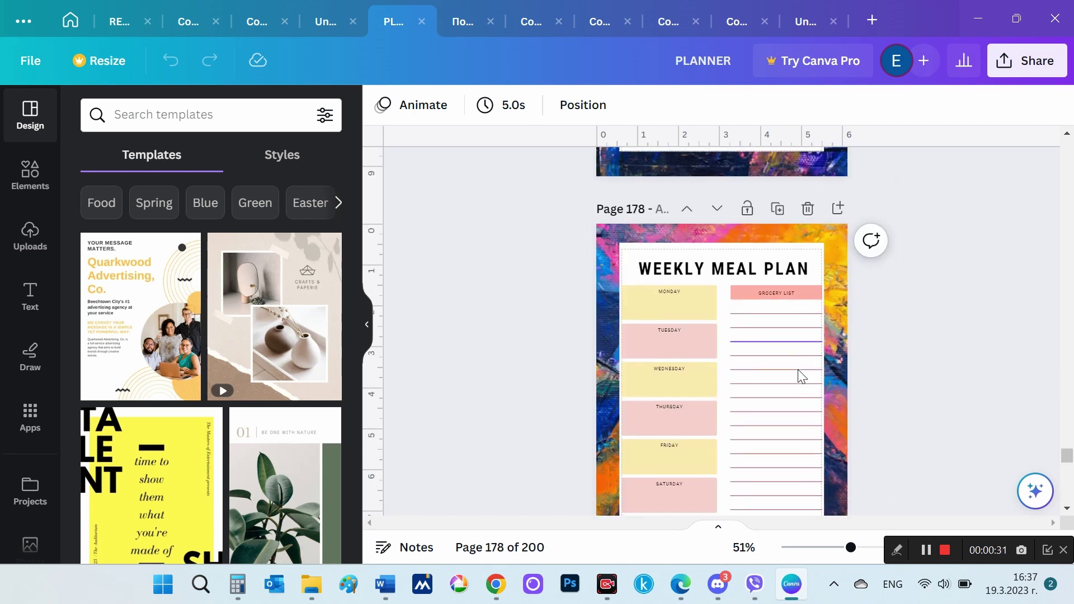
{"action": "scroll", "coordinate": [799, 370], "scroll_direction": "down", "scroll_amount": 5}
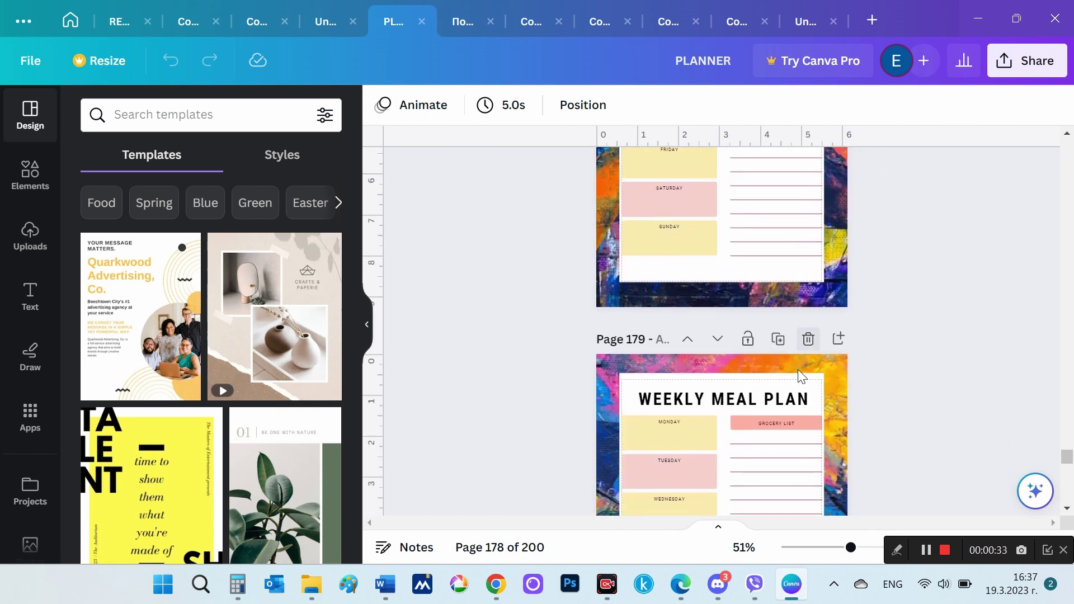
{"action": "scroll", "coordinate": [971, 419], "scroll_direction": "down", "scroll_amount": 5}
{"action": "scroll", "coordinate": [971, 419], "scroll_direction": "down", "scroll_amount": 10}
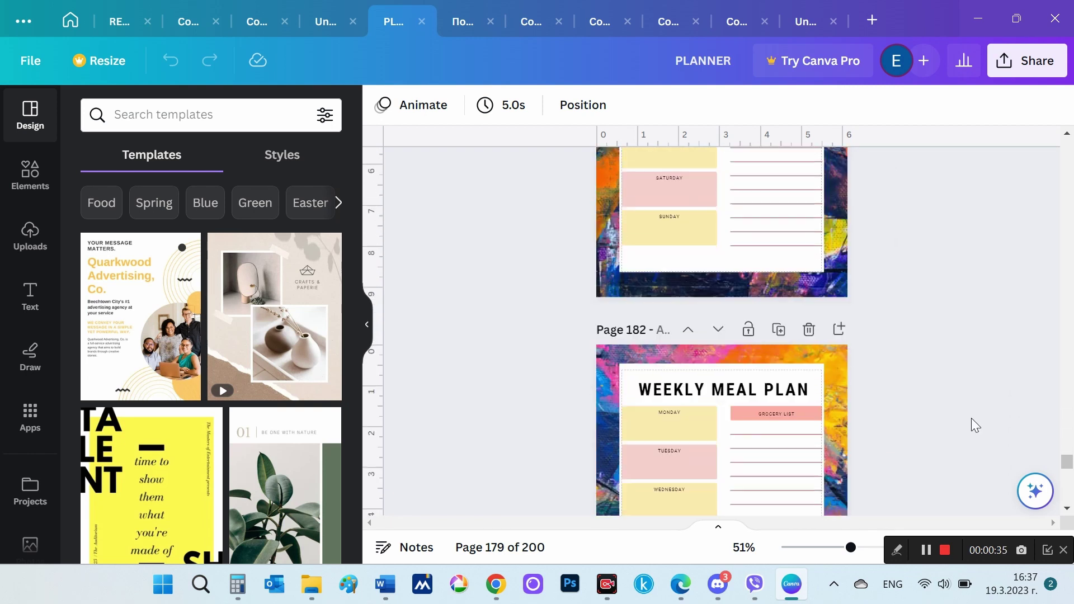
{"action": "scroll", "coordinate": [971, 418], "scroll_direction": "down", "scroll_amount": 8}
{"action": "scroll", "coordinate": [971, 419], "scroll_direction": "down", "scroll_amount": 5}
{"action": "scroll", "coordinate": [972, 418], "scroll_direction": "down", "scroll_amount": 5}
{"action": "scroll", "coordinate": [971, 418], "scroll_direction": "down", "scroll_amount": 6}
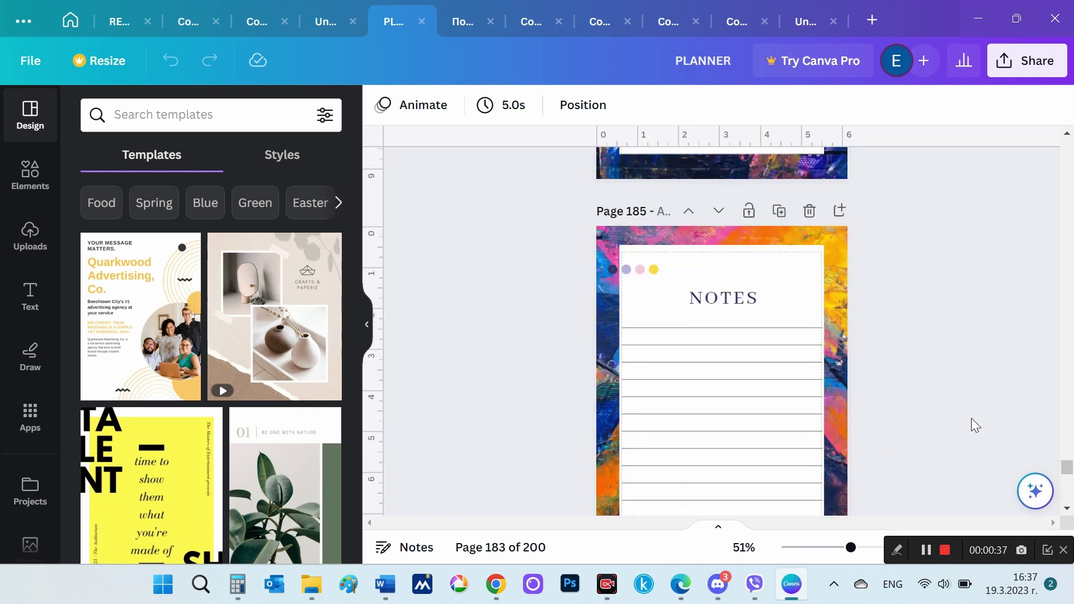
{"action": "scroll", "coordinate": [971, 418], "scroll_direction": "down", "scroll_amount": 2}
{"action": "scroll", "coordinate": [945, 356], "scroll_direction": "up", "scroll_amount": 1}
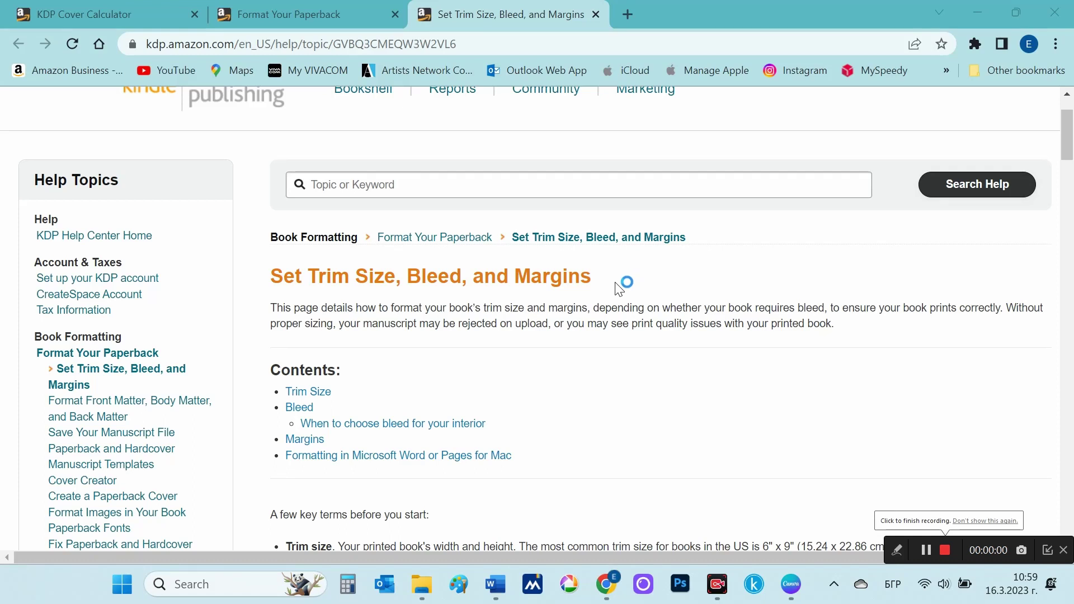
{"action": "left_click_drag", "start_coordinate": [619, 289], "coordinate": [266, 297]}
- Expand the kdp.amazon.com trim size specifications under the Trim Size section
{"action": "scroll", "coordinate": [652, 342], "scroll_direction": "down", "scroll_amount": 2}
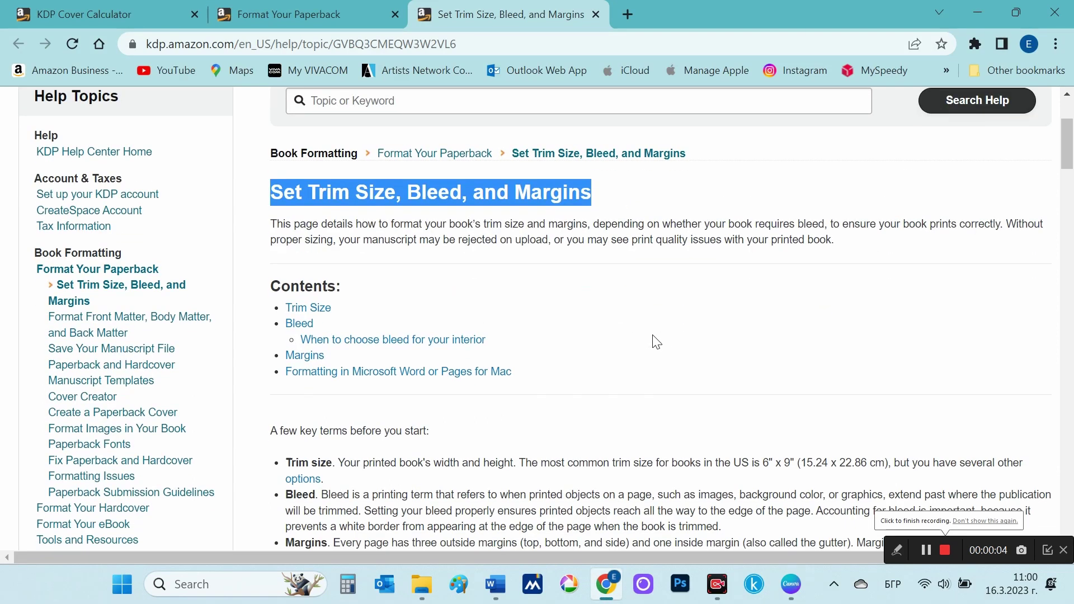
{"action": "scroll", "coordinate": [653, 342], "scroll_direction": "down", "scroll_amount": 1}
{"action": "scroll", "coordinate": [649, 340], "scroll_direction": "down", "scroll_amount": 4}
{"action": "scroll", "coordinate": [738, 317], "scroll_direction": "down", "scroll_amount": 3}
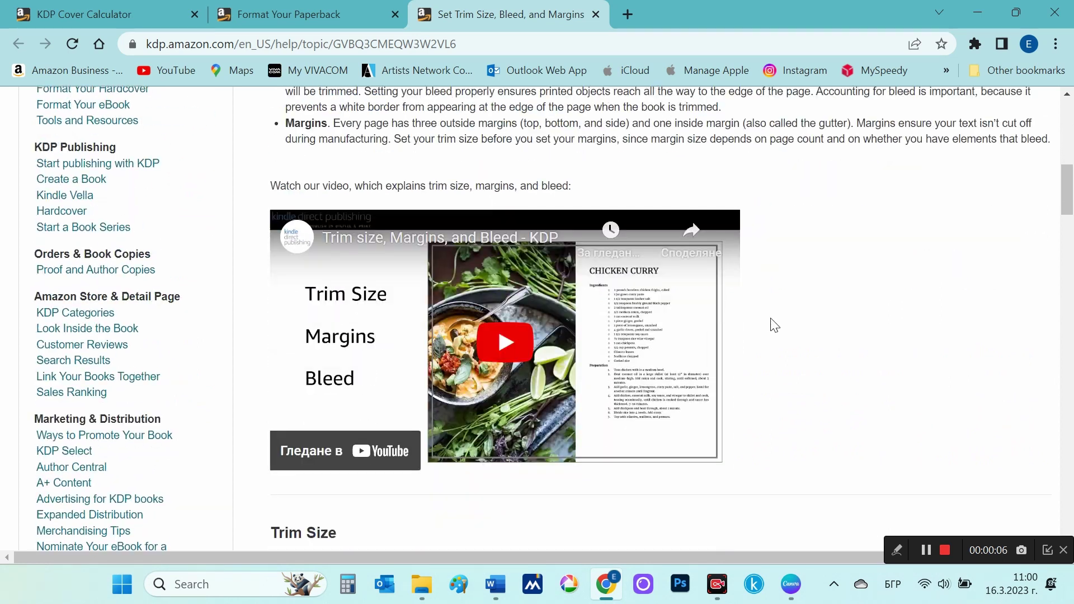
{"action": "scroll", "coordinate": [880, 351], "scroll_direction": "down", "scroll_amount": 3}
{"action": "scroll", "coordinate": [882, 351], "scroll_direction": "down", "scroll_amount": 3}
{"action": "scroll", "coordinate": [882, 350], "scroll_direction": "down", "scroll_amount": 2}
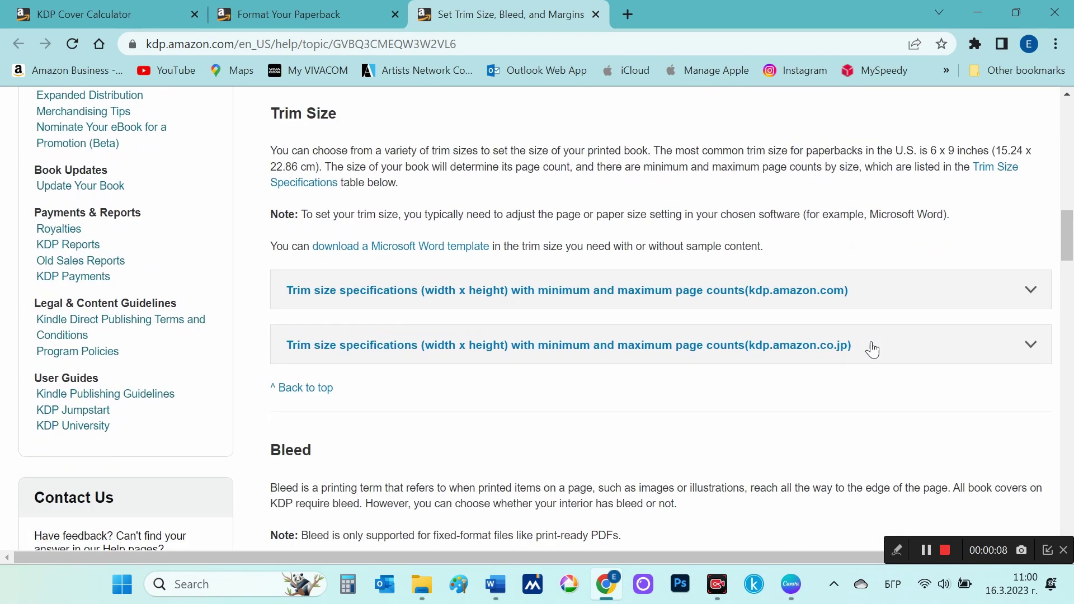
{"action": "left_click", "coordinate": [523, 291]}
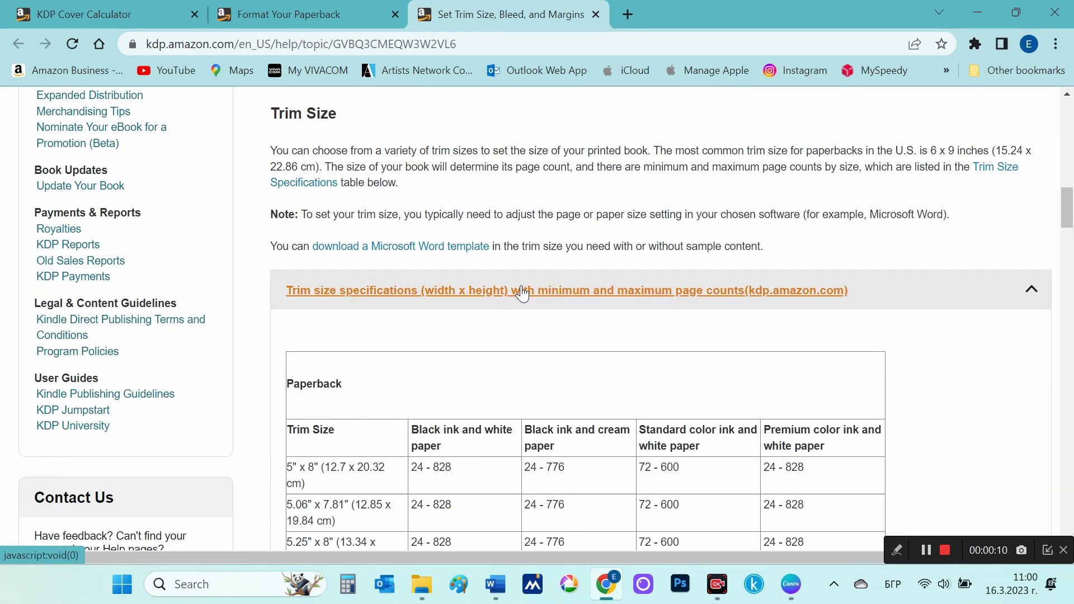
- Review the Hardcover table's 6" x 9" row (75–550 pages), then continue to Bleed
{"action": "scroll", "coordinate": [715, 338], "scroll_direction": "down", "scroll_amount": 2}
{"action": "scroll", "coordinate": [653, 331], "scroll_direction": "down", "scroll_amount": 2}
{"action": "scroll", "coordinate": [705, 358], "scroll_direction": "down", "scroll_amount": 2}
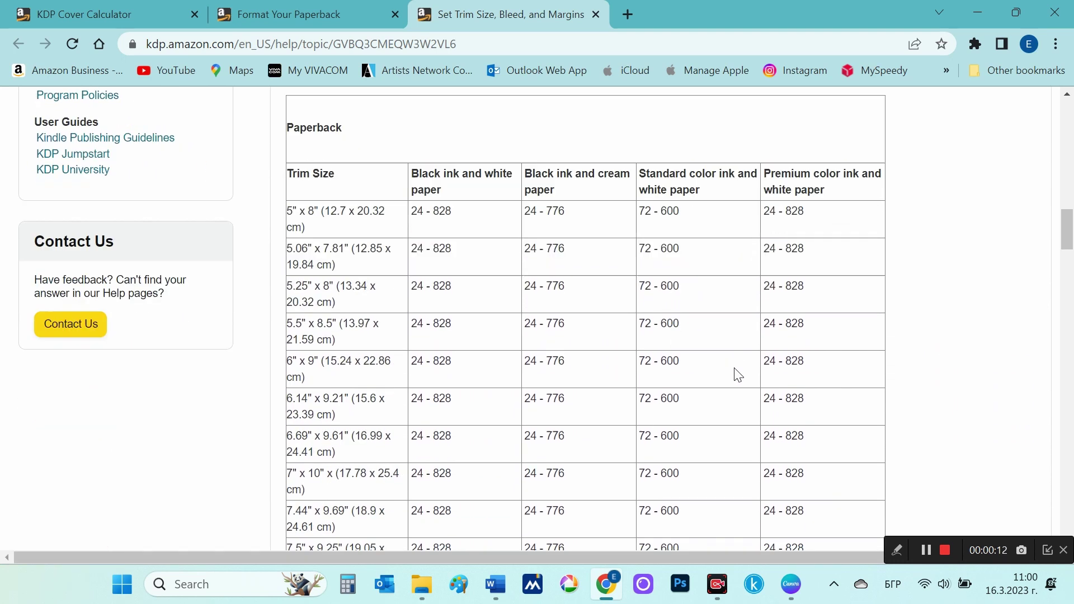
{"action": "scroll", "coordinate": [793, 374], "scroll_direction": "down", "scroll_amount": 2}
{"action": "scroll", "coordinate": [794, 370], "scroll_direction": "down", "scroll_amount": 2}
{"action": "scroll", "coordinate": [795, 367], "scroll_direction": "down", "scroll_amount": 5}
{"action": "scroll", "coordinate": [796, 367], "scroll_direction": "down", "scroll_amount": 3}
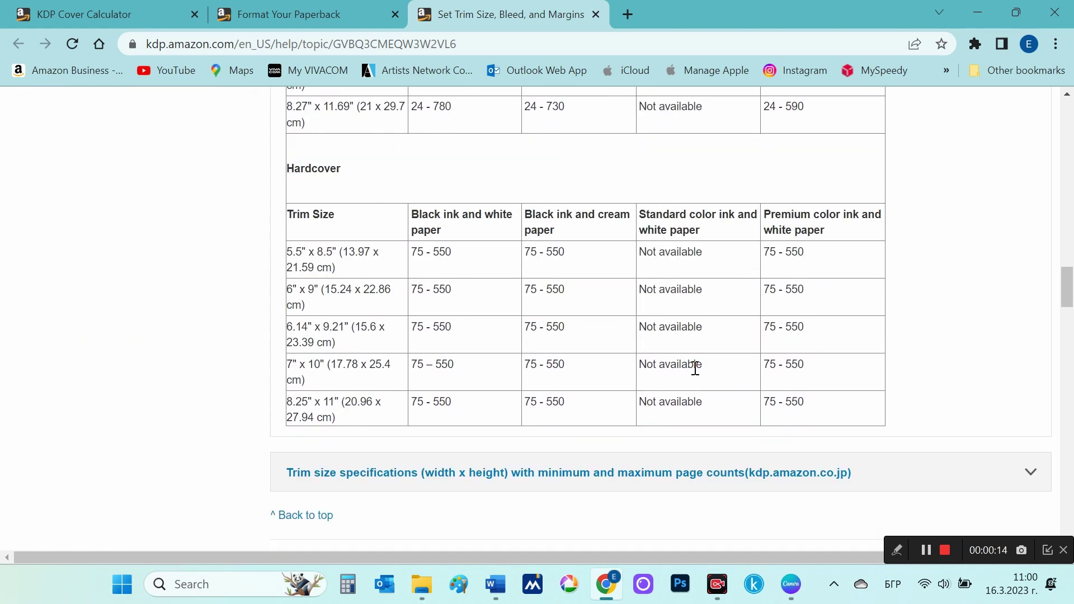
{"action": "double_click", "coordinate": [311, 170]}
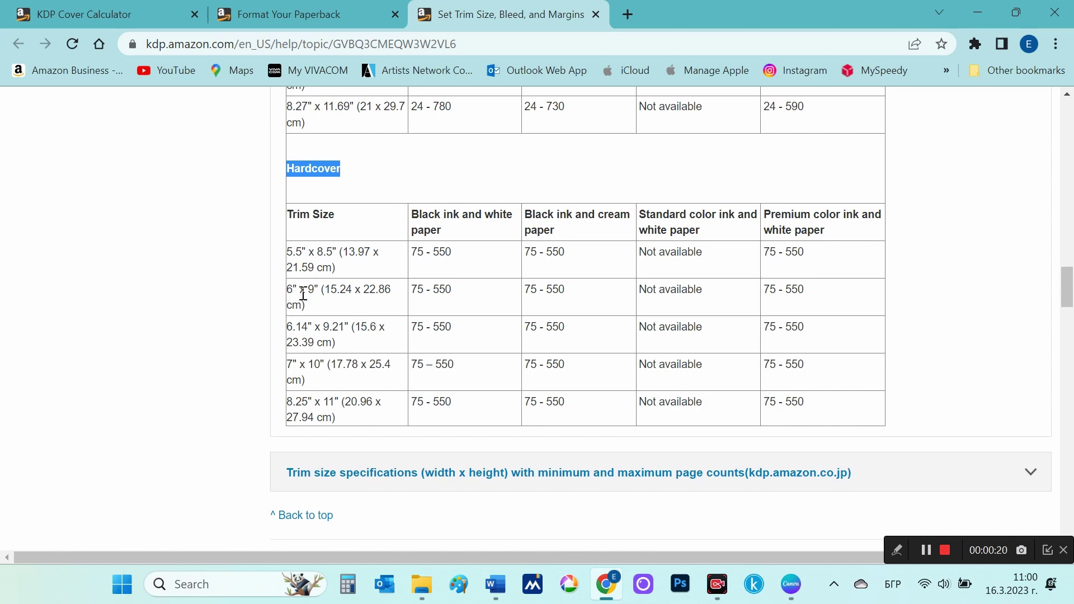
{"action": "left_click_drag", "start_coordinate": [323, 309], "coordinate": [290, 290]}
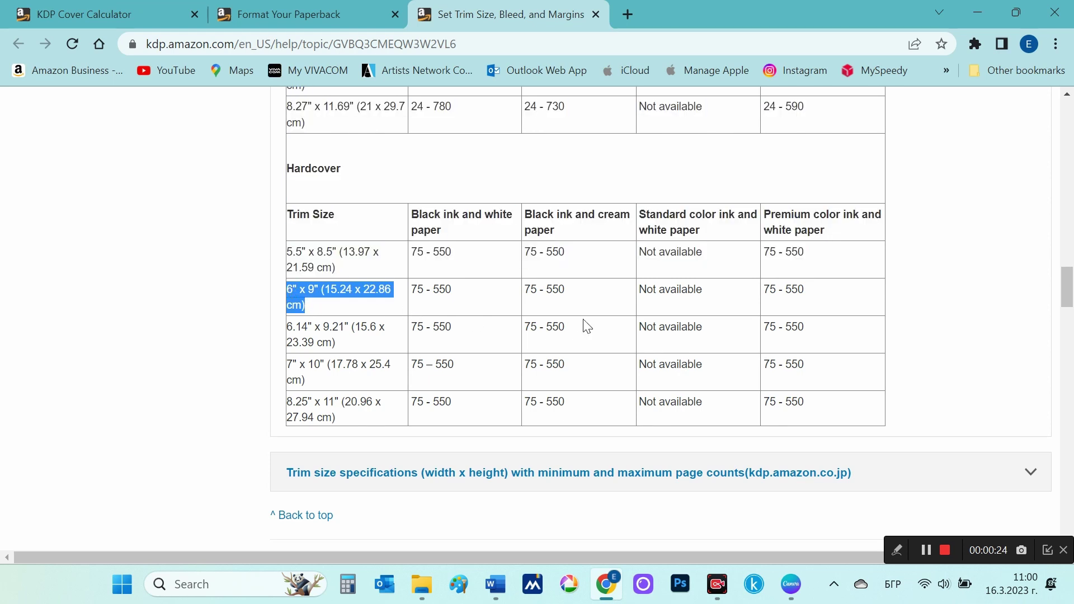
{"action": "left_click", "coordinate": [418, 290]}
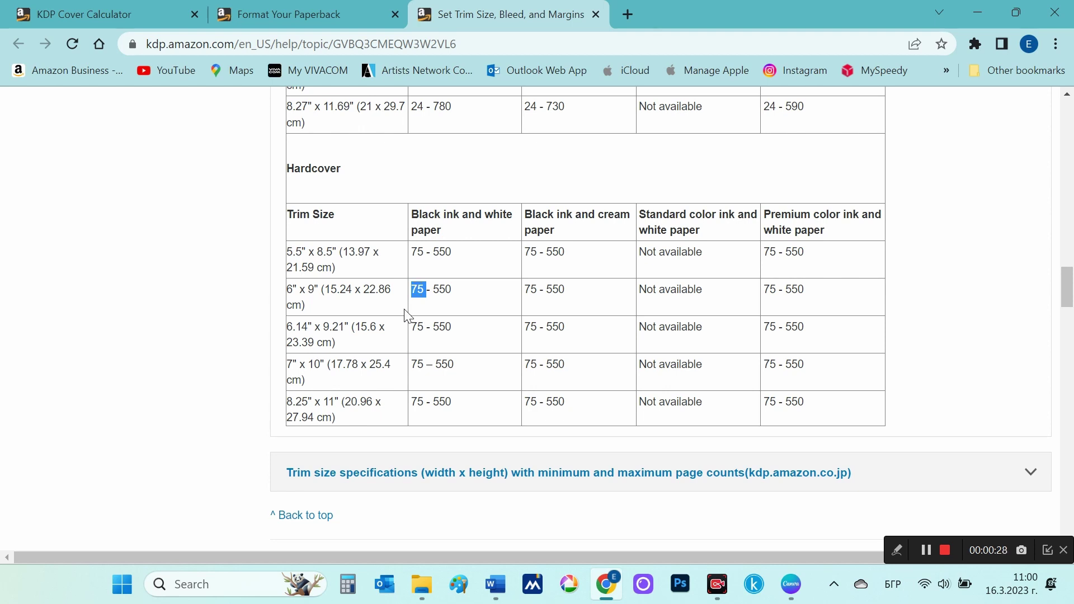
{"action": "scroll", "coordinate": [371, 296], "scroll_direction": "down", "scroll_amount": 2}
{"action": "scroll", "coordinate": [367, 292], "scroll_direction": "down", "scroll_amount": 1}
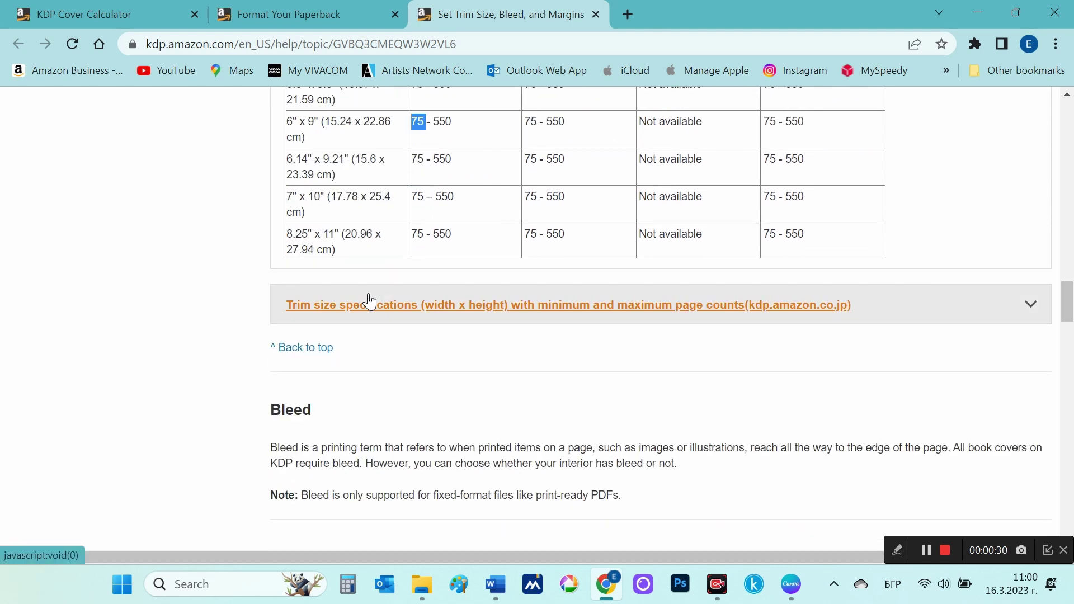
{"action": "scroll", "coordinate": [367, 297], "scroll_direction": "down", "scroll_amount": 3}
- Expand the Bleed section's page size examples and highlight the 'Page size with bleed' column
{"action": "double_click", "coordinate": [301, 249]}
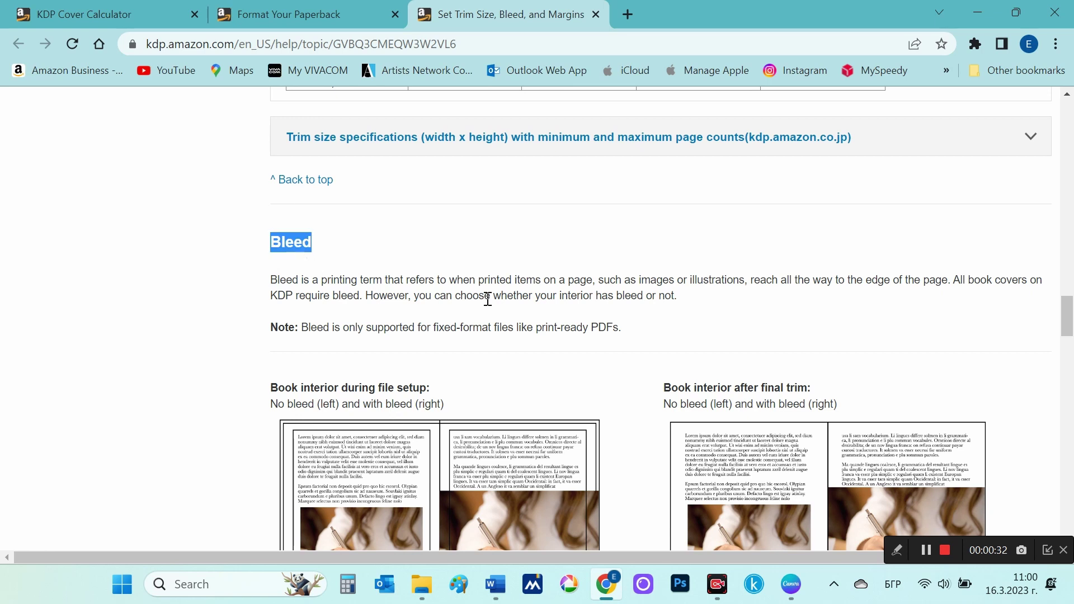
{"action": "scroll", "coordinate": [562, 317], "scroll_direction": "down", "scroll_amount": 3}
{"action": "scroll", "coordinate": [565, 318], "scroll_direction": "down", "scroll_amount": 4}
{"action": "scroll", "coordinate": [566, 320], "scroll_direction": "down", "scroll_amount": 3}
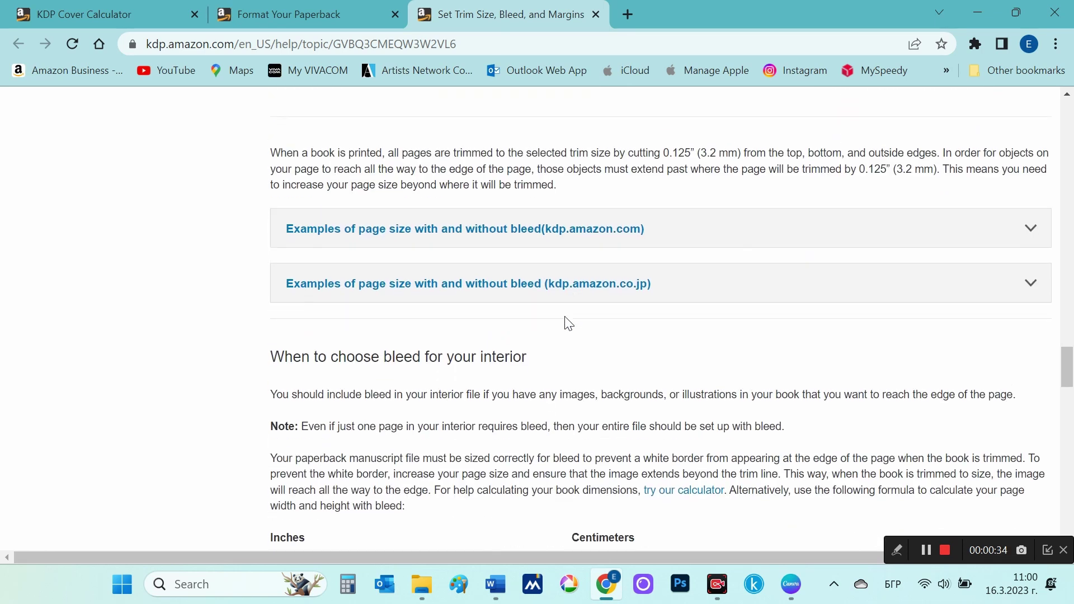
{"action": "left_click", "coordinate": [533, 234]}
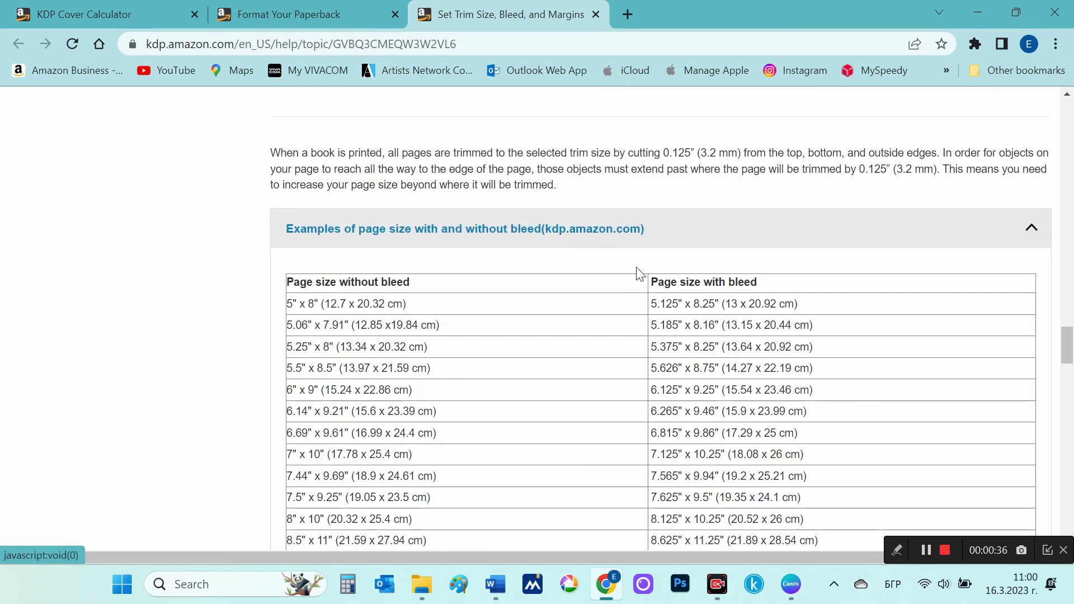
{"action": "left_click_drag", "start_coordinate": [759, 283], "coordinate": [651, 284]}
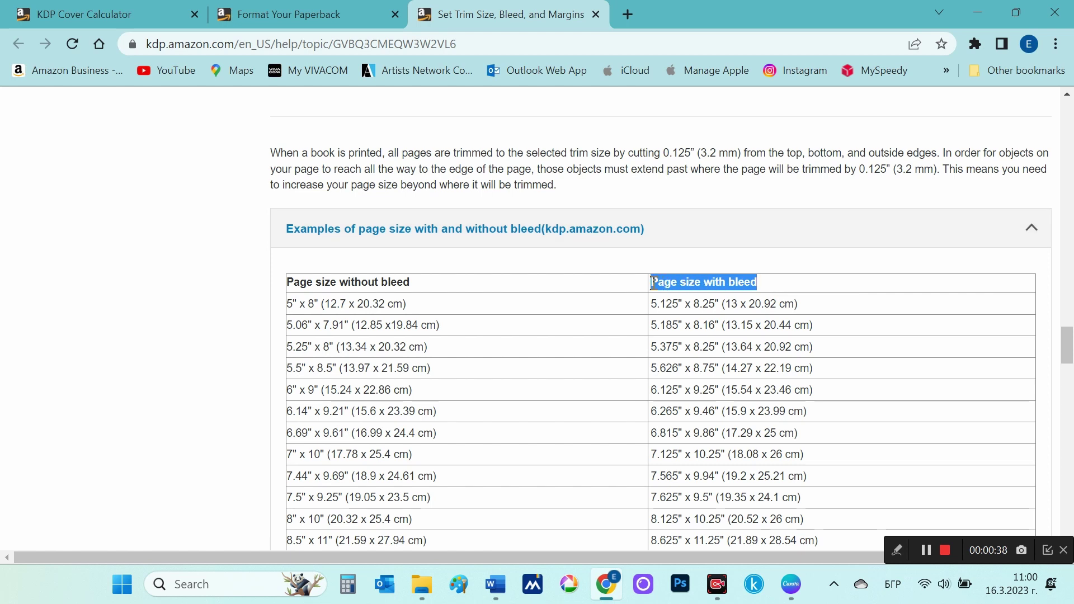
- Copy the 6.125 bleed width from the 6" x 9" row and return to Canva
{"action": "scroll", "coordinate": [824, 352], "scroll_direction": "down", "scroll_amount": 1}
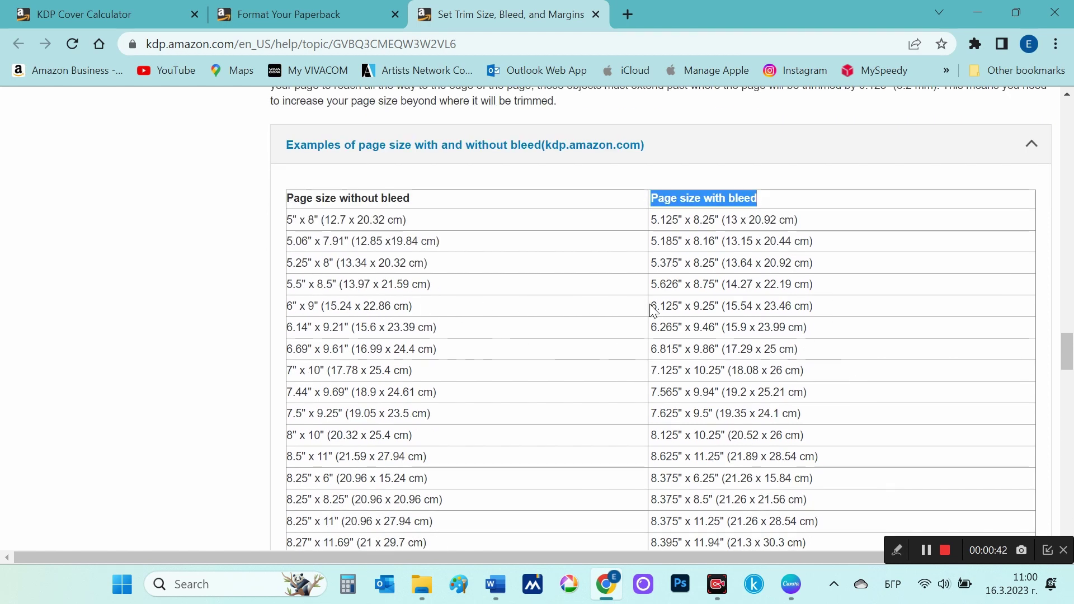
{"action": "left_click_drag", "start_coordinate": [655, 306], "coordinate": [814, 306]}
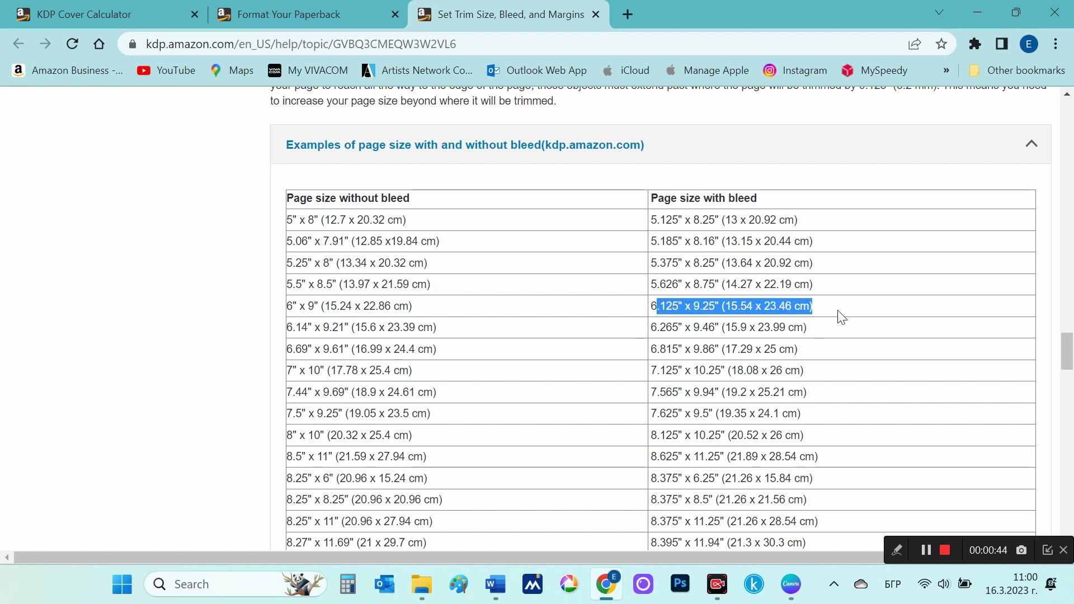
{"action": "left_click", "coordinate": [681, 309]}
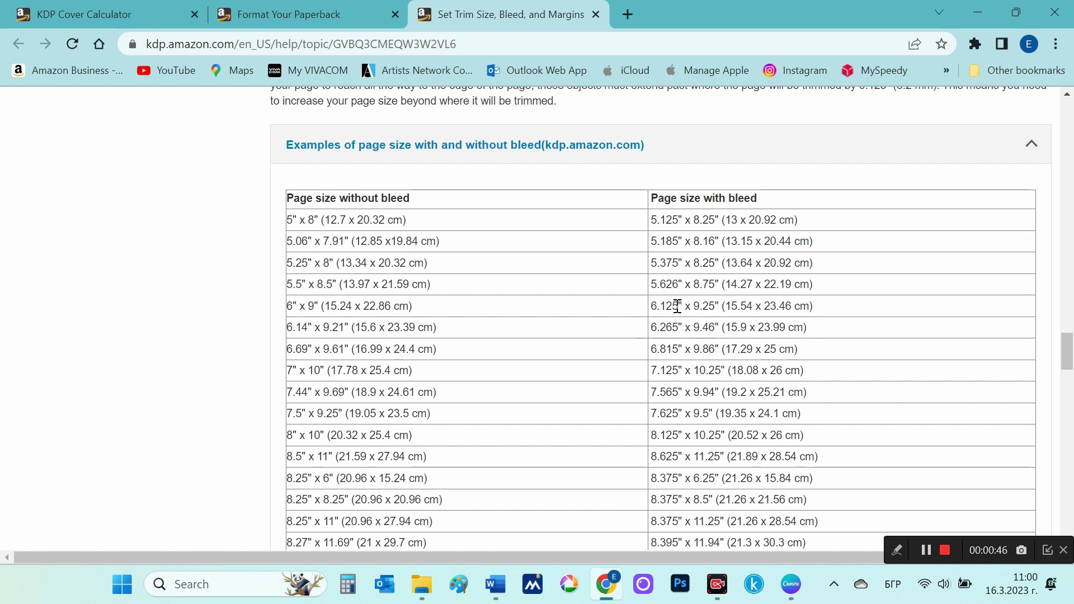
{"action": "left_click_drag", "start_coordinate": [678, 307], "coordinate": [651, 306]}
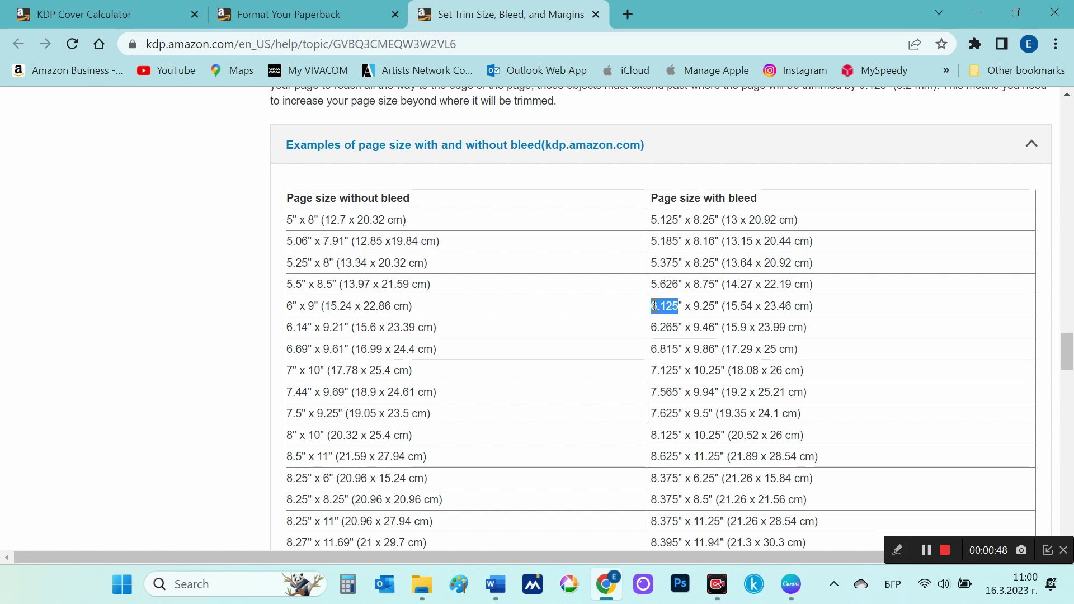
{"action": "right_click", "coordinate": [657, 307]}
{"action": "left_click", "coordinate": [685, 326]}
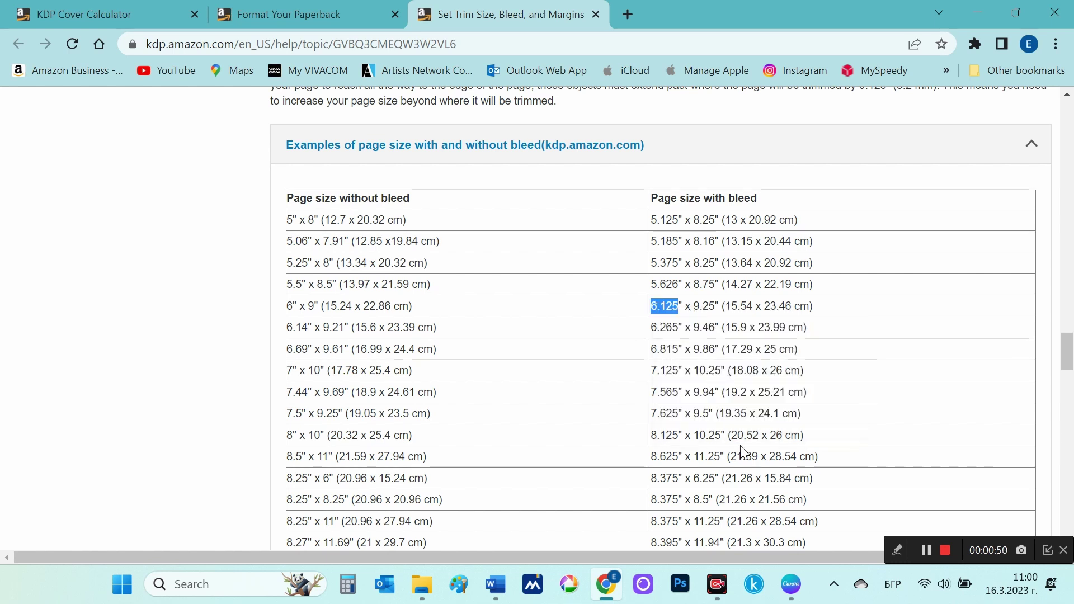
{"action": "left_click", "coordinate": [792, 584]}
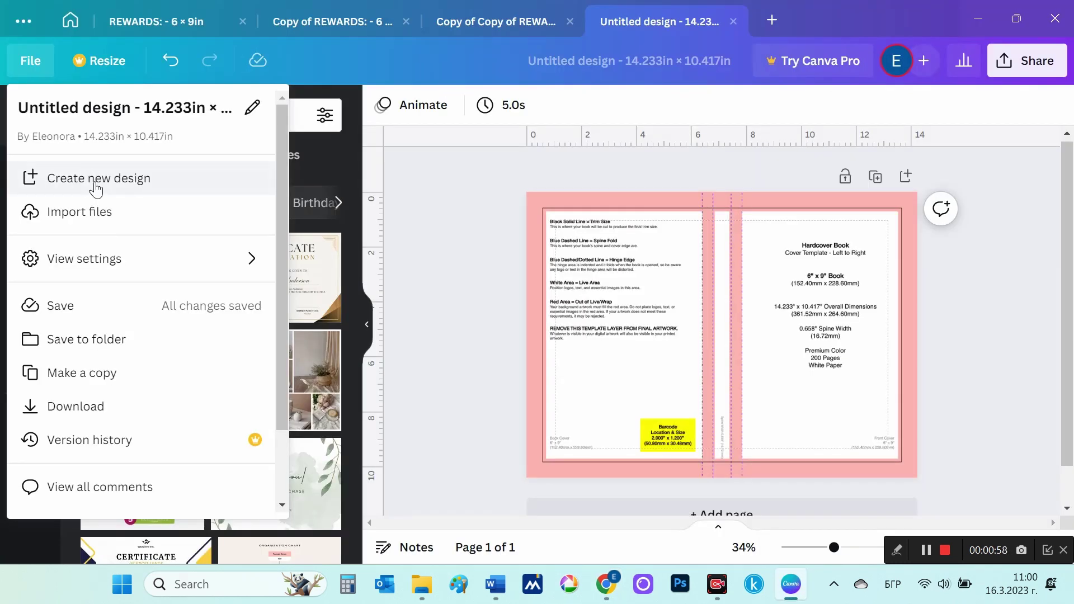
- Start a custom-size design in inches with width 6.125
{"action": "left_click", "coordinate": [96, 185]}
{"action": "left_click", "coordinate": [92, 148]}
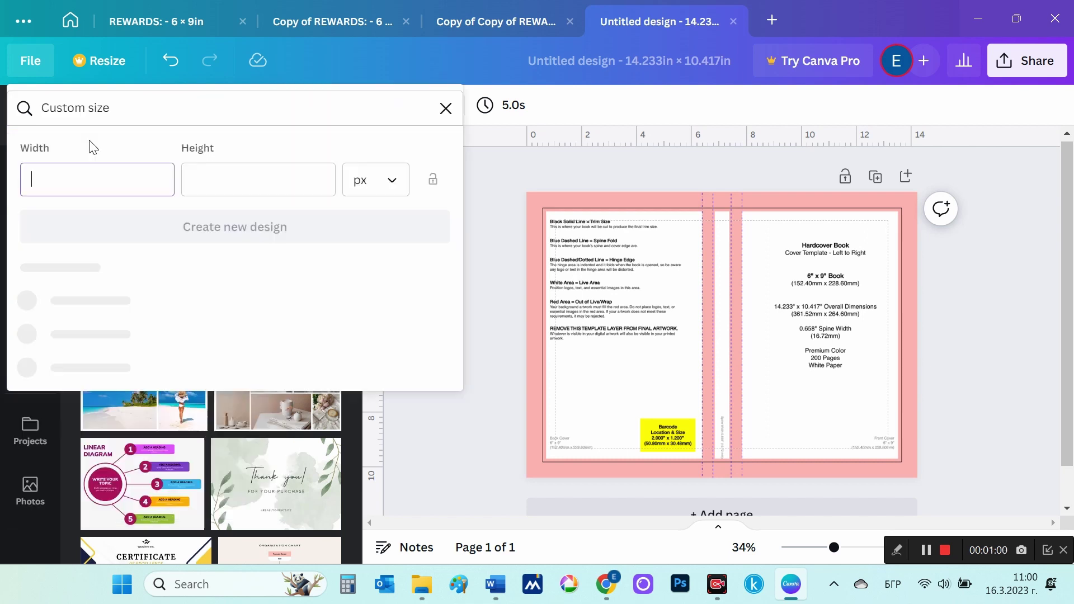
{"action": "left_click", "coordinate": [366, 187]}
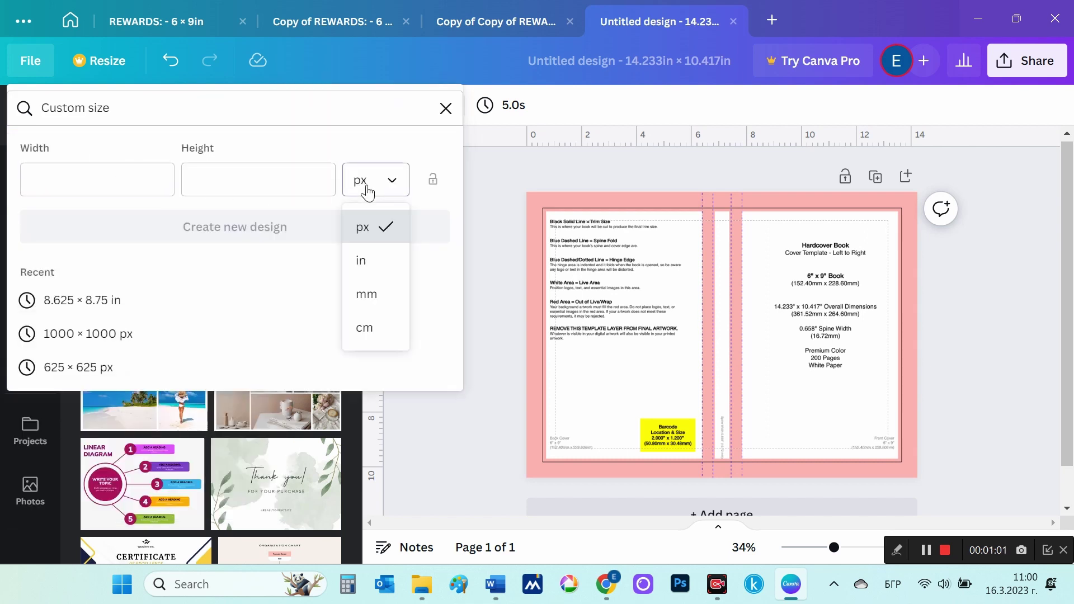
{"action": "left_click", "coordinate": [378, 258]}
{"action": "left_click", "coordinate": [143, 190]}
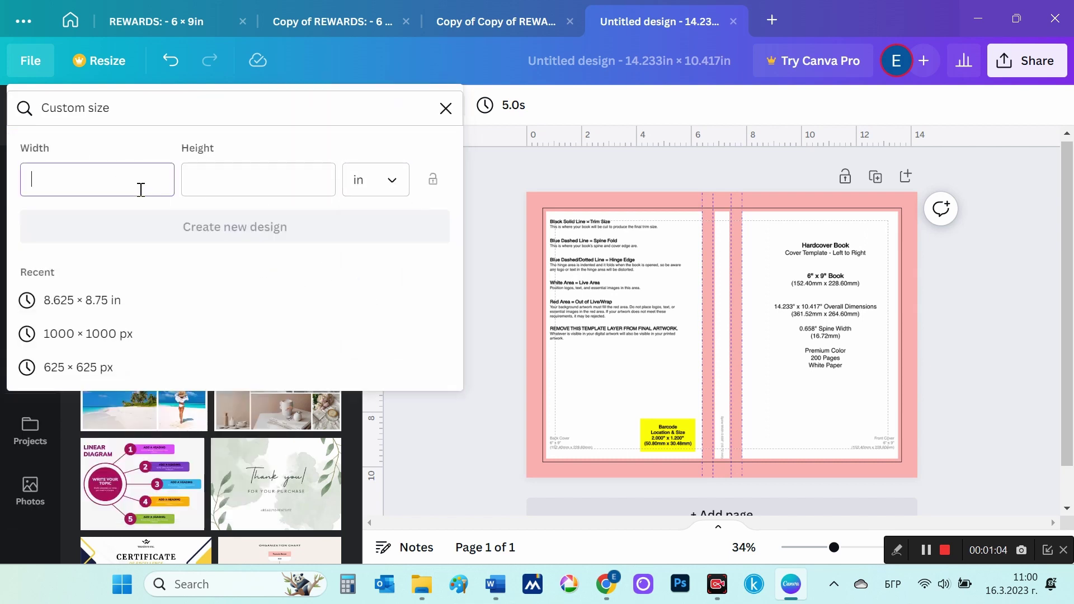
{"action": "type", "text": "6.125"}
{"action": "left_click", "coordinate": [239, 184]}
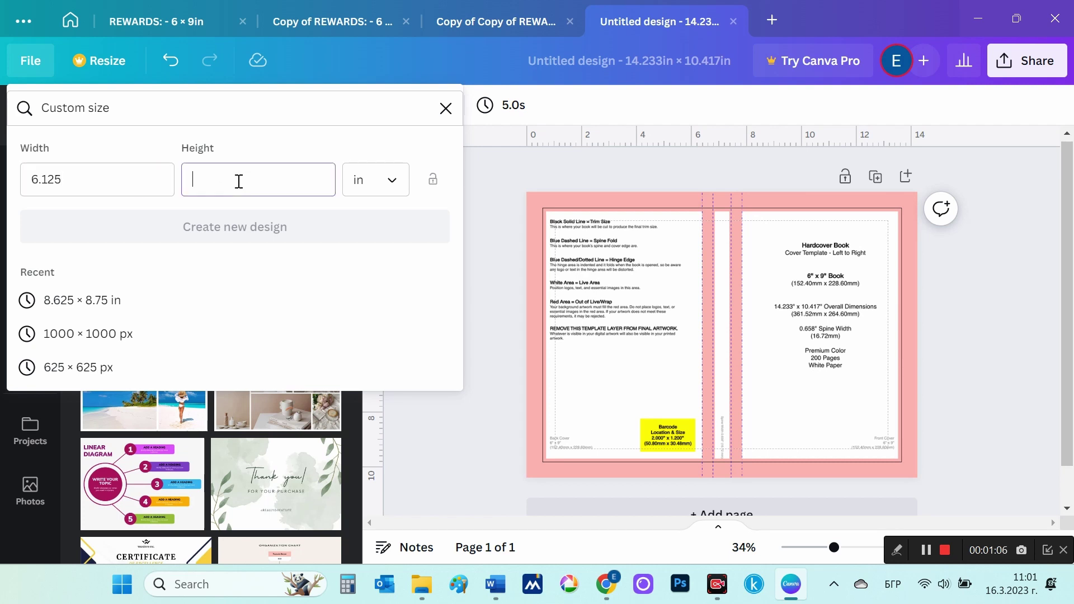
- Check the 9.25 bleed height in KDP, enter it, and create the 6.125 × 9.25 in design
{"action": "key", "text": "alt+Tab"}
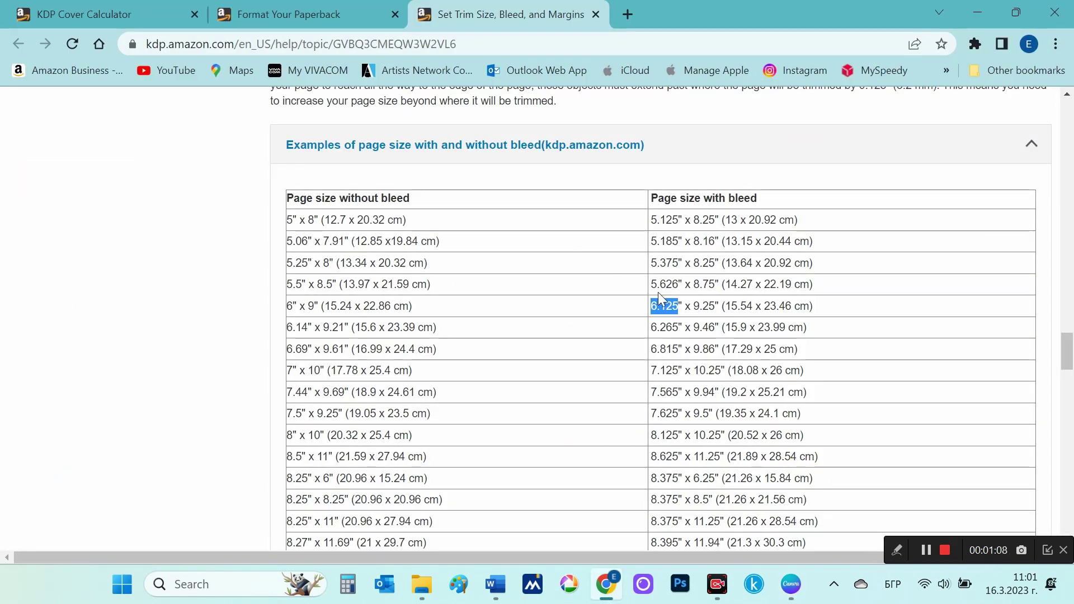
{"action": "double_click", "coordinate": [704, 306]}
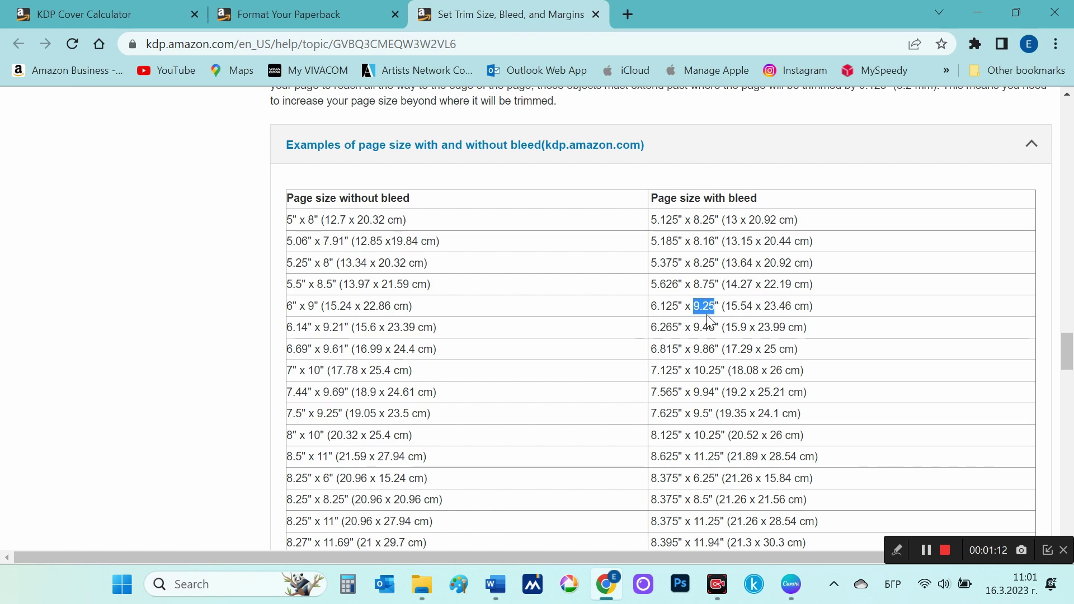
{"action": "key", "text": "alt+Tab"}
{"action": "left_click", "coordinate": [283, 179]}
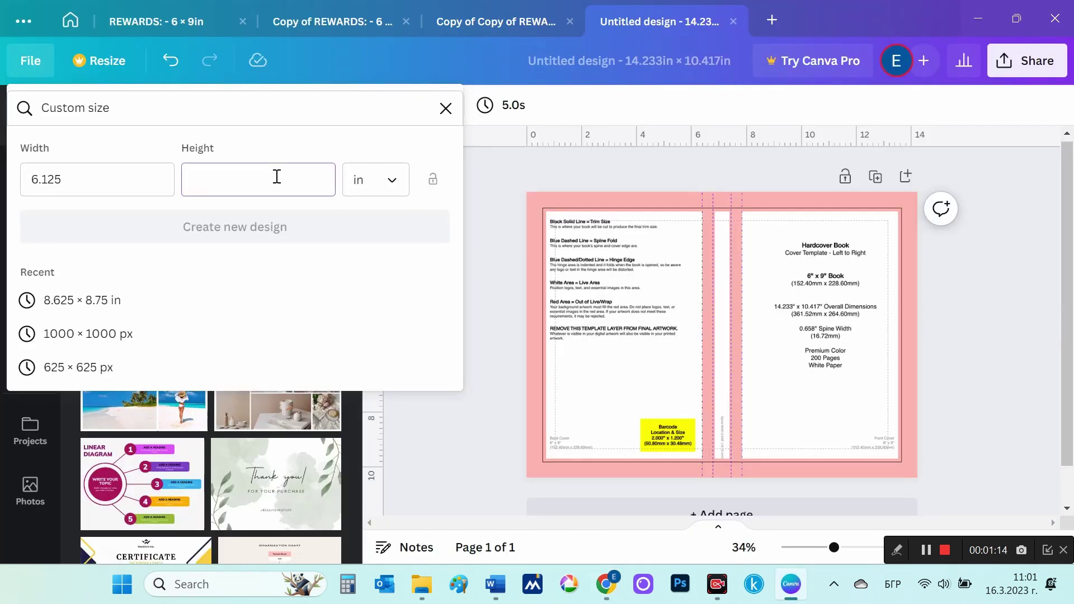
{"action": "type", "text": "9.25"}
{"action": "left_click", "coordinate": [280, 227]}
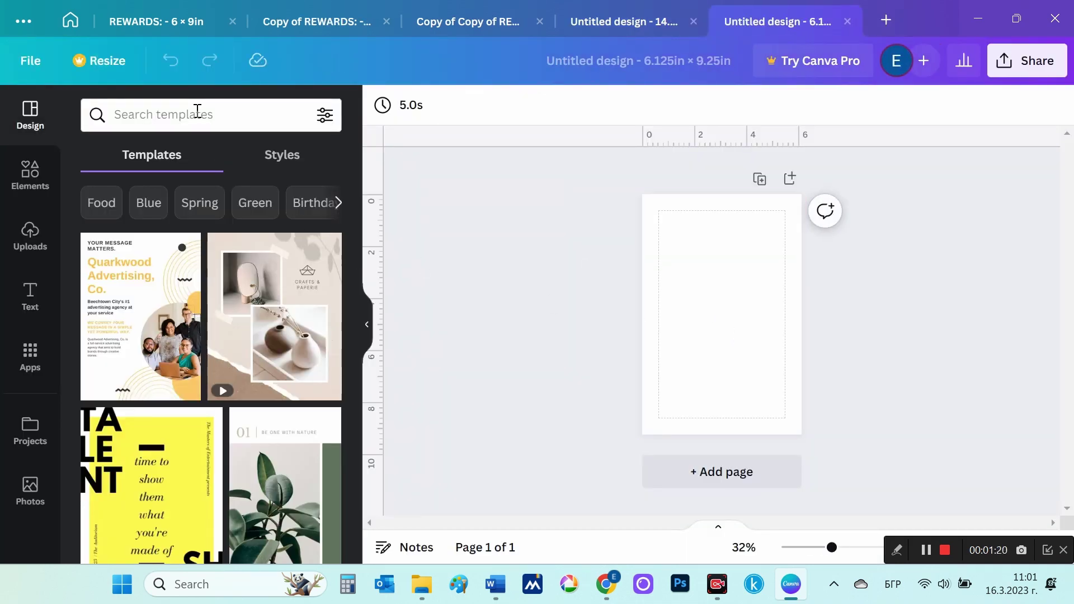
- Rerun the recent 'art background' template search and browse through the results
{"action": "left_click", "coordinate": [197, 112]}
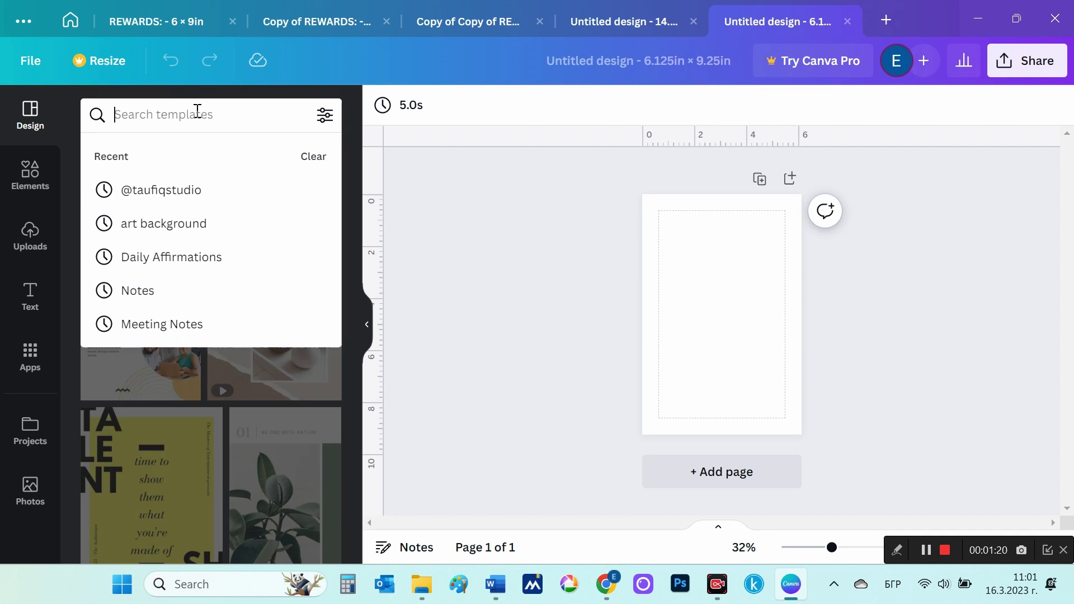
{"action": "left_click", "coordinate": [178, 223]}
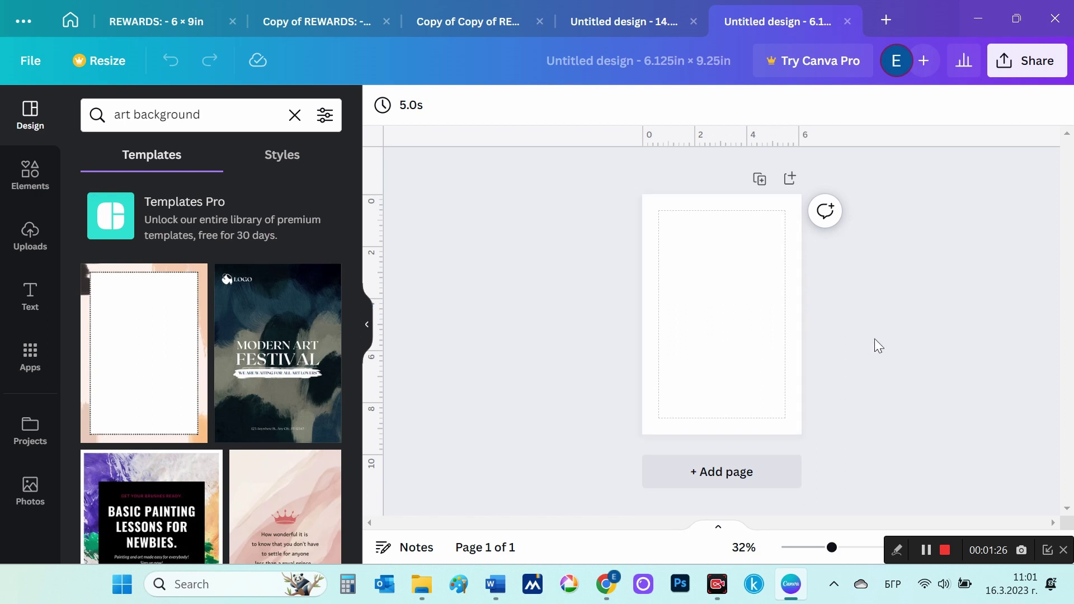
{"action": "scroll", "coordinate": [876, 348], "scroll_direction": "up", "scroll_amount": 1, "text": "ctrl"}
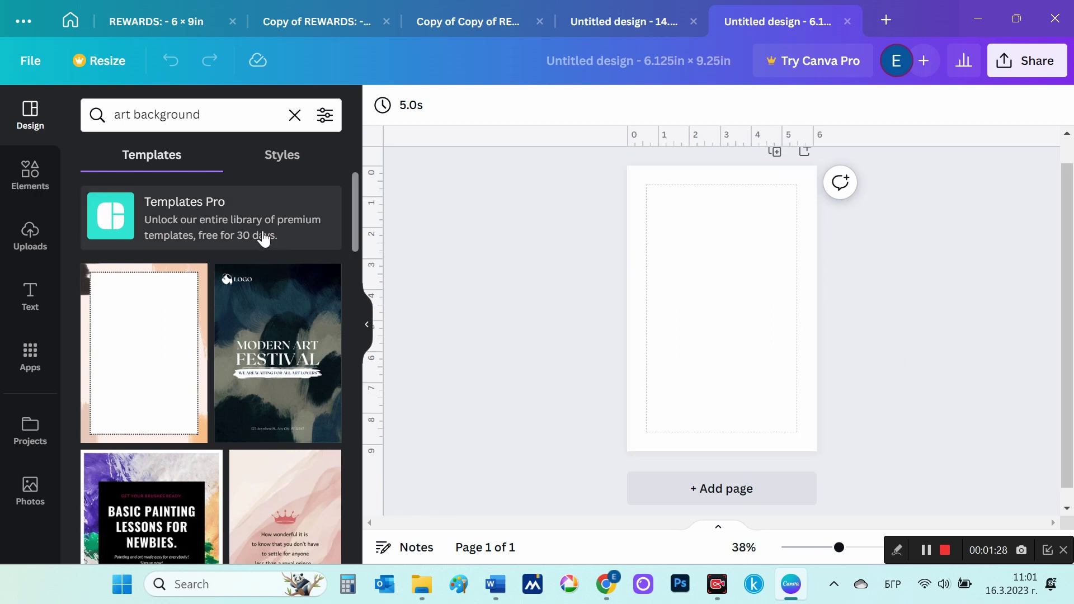
{"action": "scroll", "coordinate": [230, 227], "scroll_direction": "down", "scroll_amount": 1}
{"action": "scroll", "coordinate": [224, 246], "scroll_direction": "down", "scroll_amount": 1}
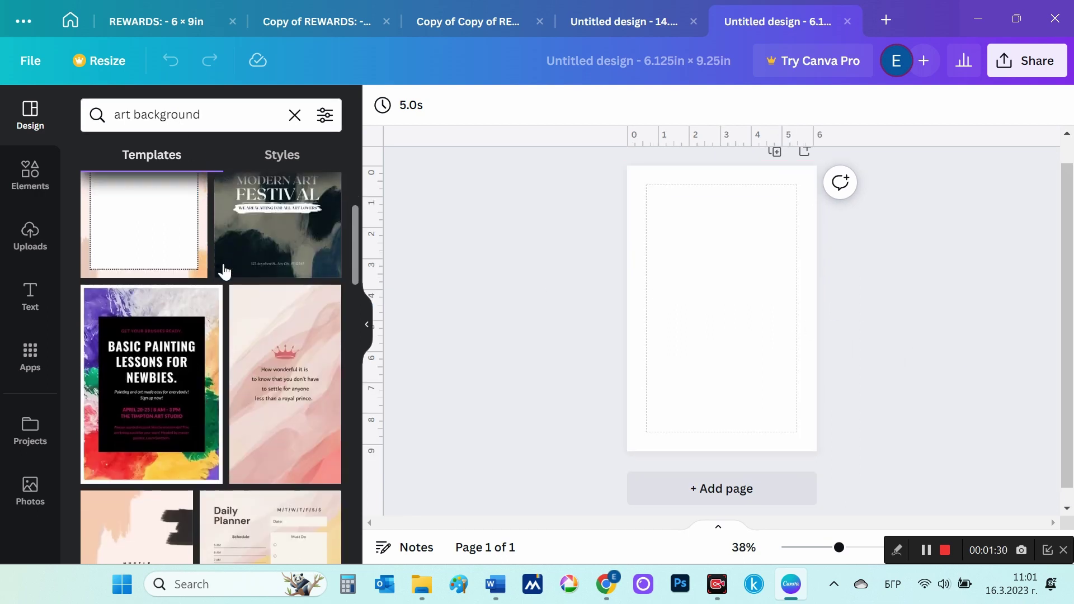
{"action": "scroll", "coordinate": [224, 267], "scroll_direction": "down", "scroll_amount": 1}
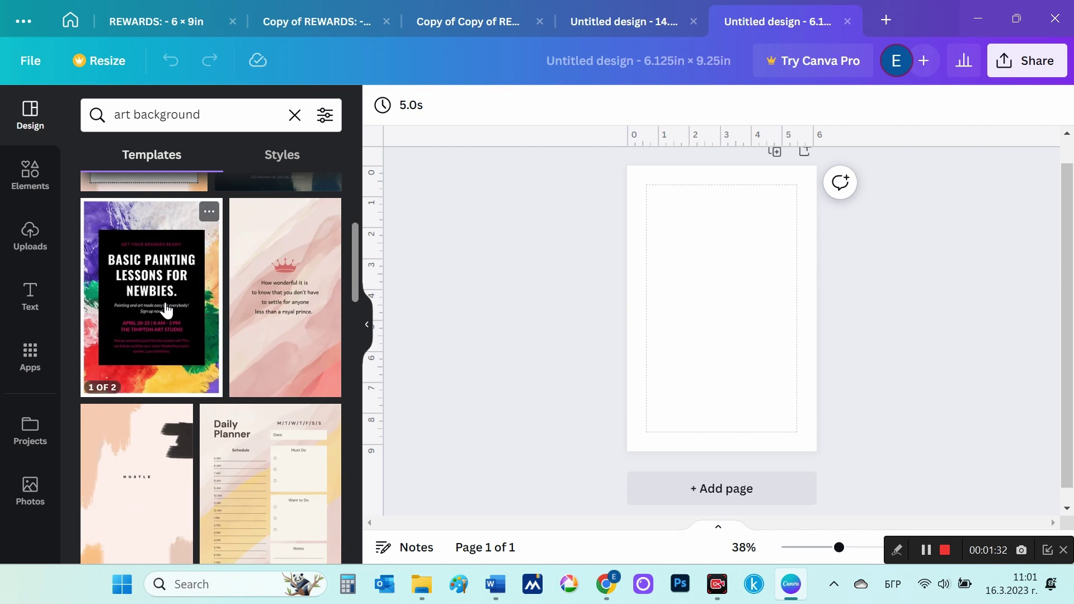
{"action": "scroll", "coordinate": [244, 333], "scroll_direction": "down", "scroll_amount": 2}
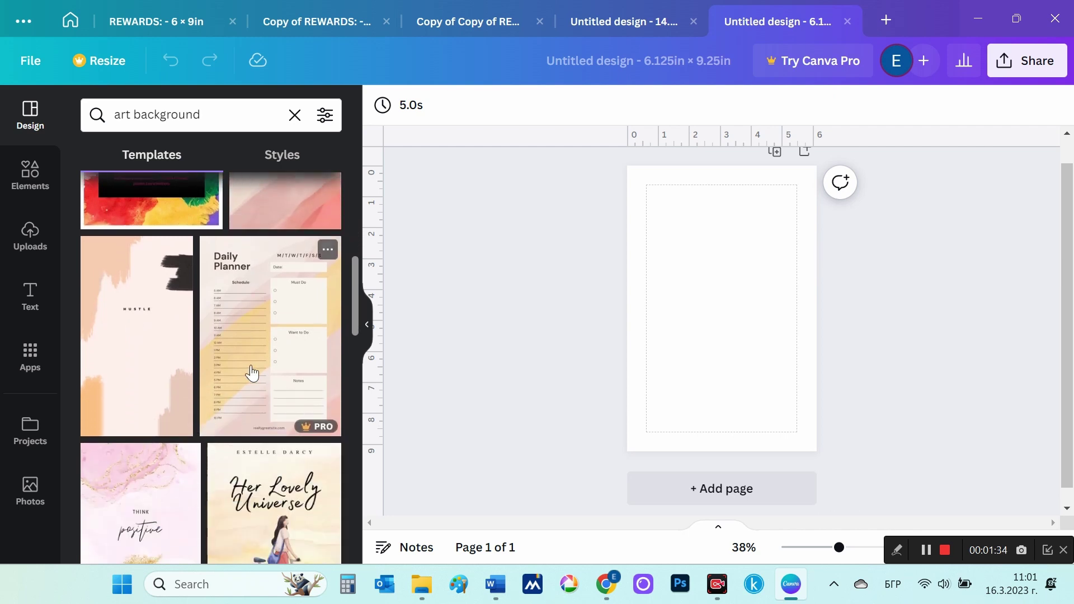
{"action": "scroll", "coordinate": [251, 425], "scroll_direction": "down", "scroll_amount": 2}
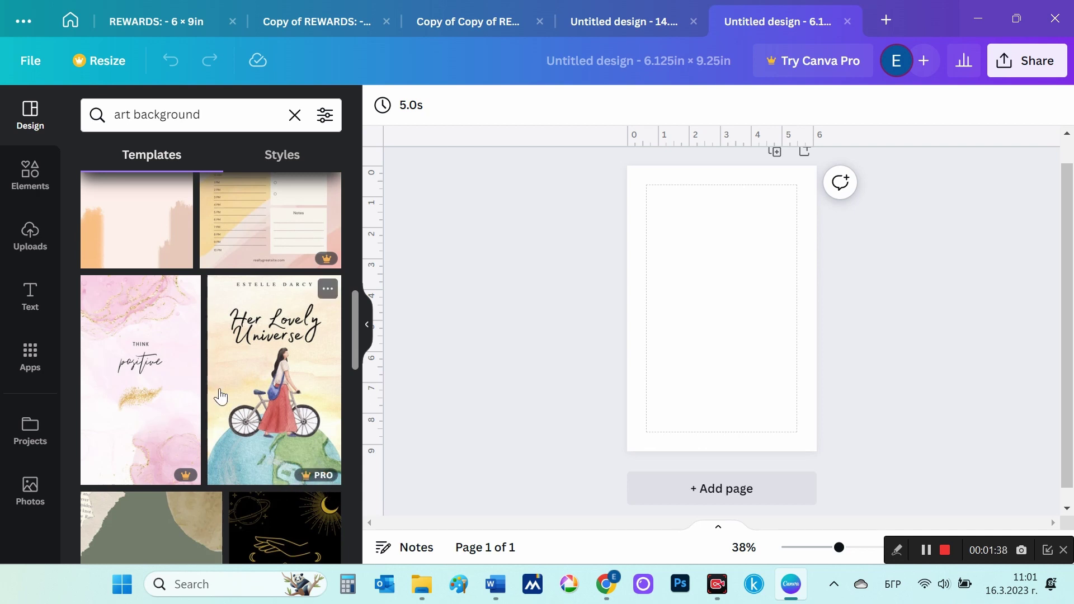
{"action": "scroll", "coordinate": [325, 482], "scroll_direction": "down", "scroll_amount": 5}
{"action": "scroll", "coordinate": [215, 387], "scroll_direction": "down", "scroll_amount": 1}
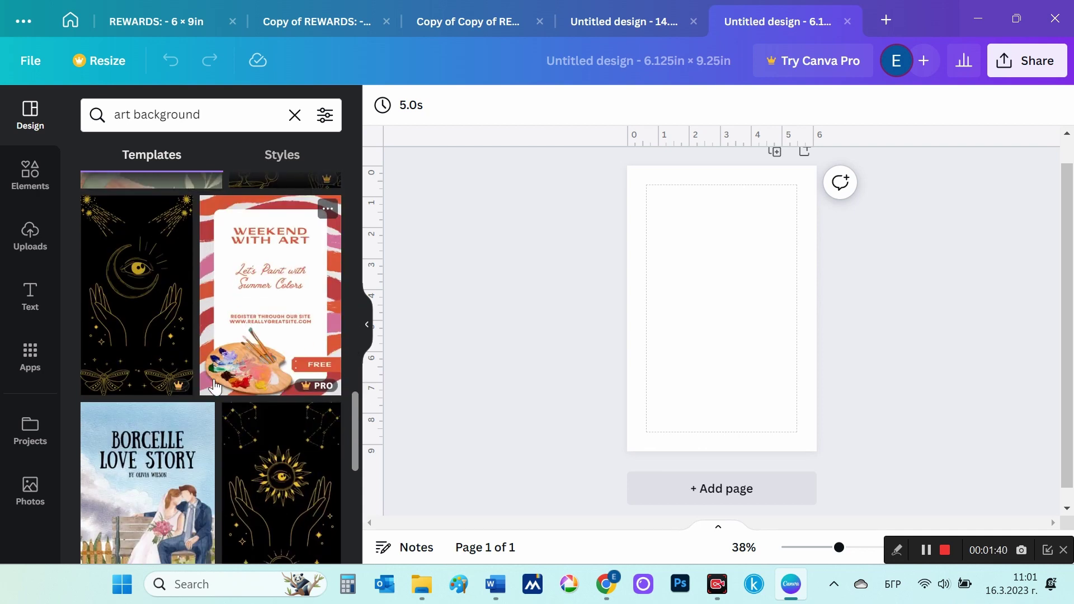
{"action": "scroll", "coordinate": [217, 431], "scroll_direction": "down", "scroll_amount": 1}
{"action": "scroll", "coordinate": [245, 451], "scroll_direction": "down", "scroll_amount": 3}
{"action": "scroll", "coordinate": [255, 447], "scroll_direction": "down", "scroll_amount": 1}
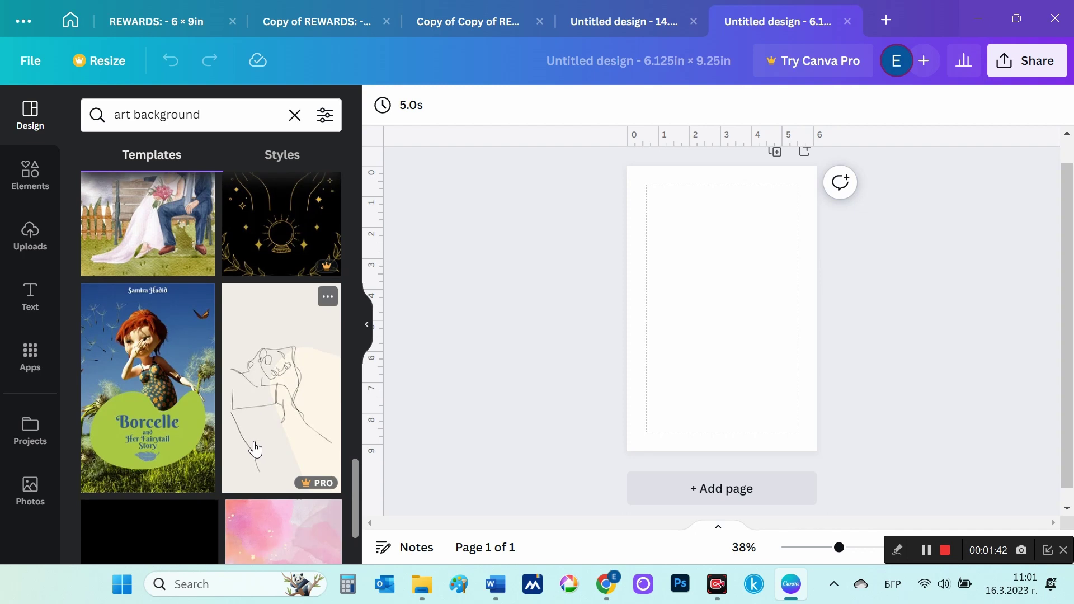
{"action": "scroll", "coordinate": [257, 451], "scroll_direction": "down", "scroll_amount": 1}
{"action": "scroll", "coordinate": [257, 447], "scroll_direction": "down", "scroll_amount": 1}
{"action": "scroll", "coordinate": [253, 433], "scroll_direction": "down", "scroll_amount": 2}
{"action": "scroll", "coordinate": [253, 433], "scroll_direction": "down", "scroll_amount": 1}
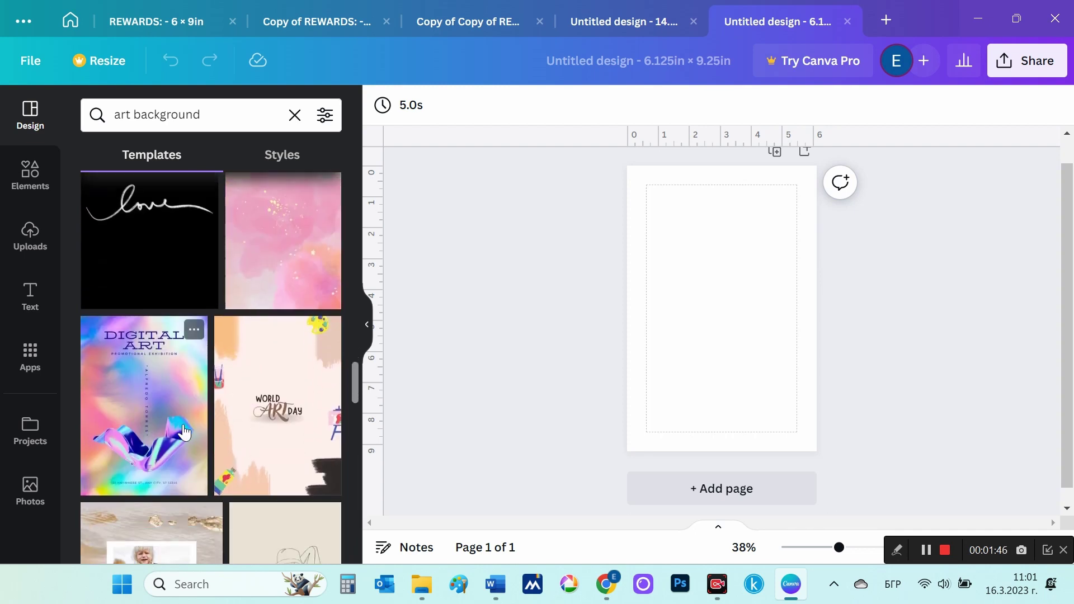
{"action": "scroll", "coordinate": [163, 405], "scroll_direction": "down", "scroll_amount": 2}
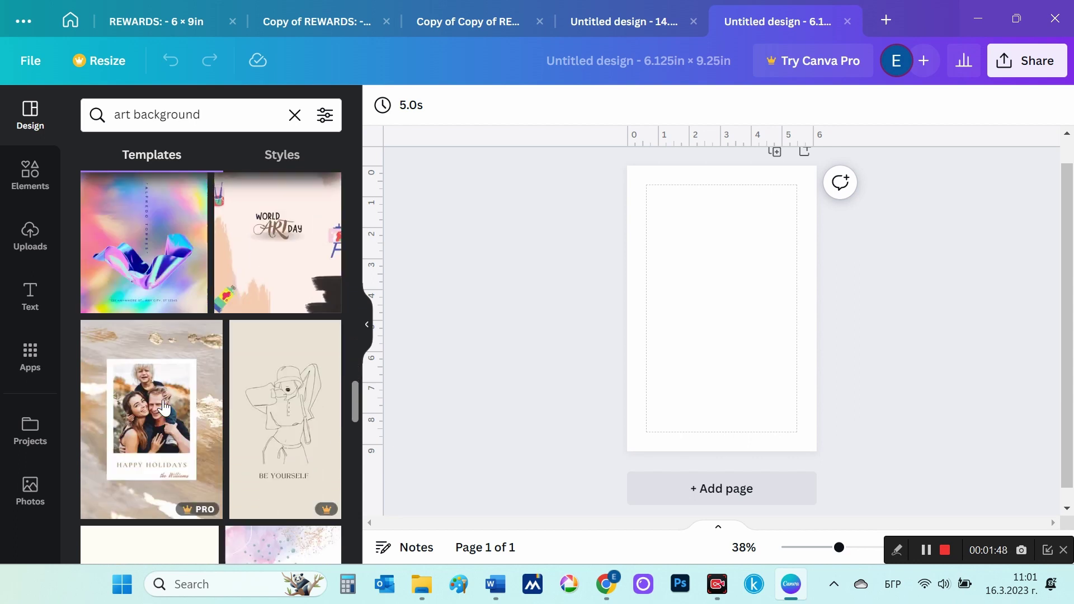
{"action": "scroll", "coordinate": [164, 408], "scroll_direction": "down", "scroll_amount": 2}
{"action": "scroll", "coordinate": [173, 405], "scroll_direction": "down", "scroll_amount": 3}
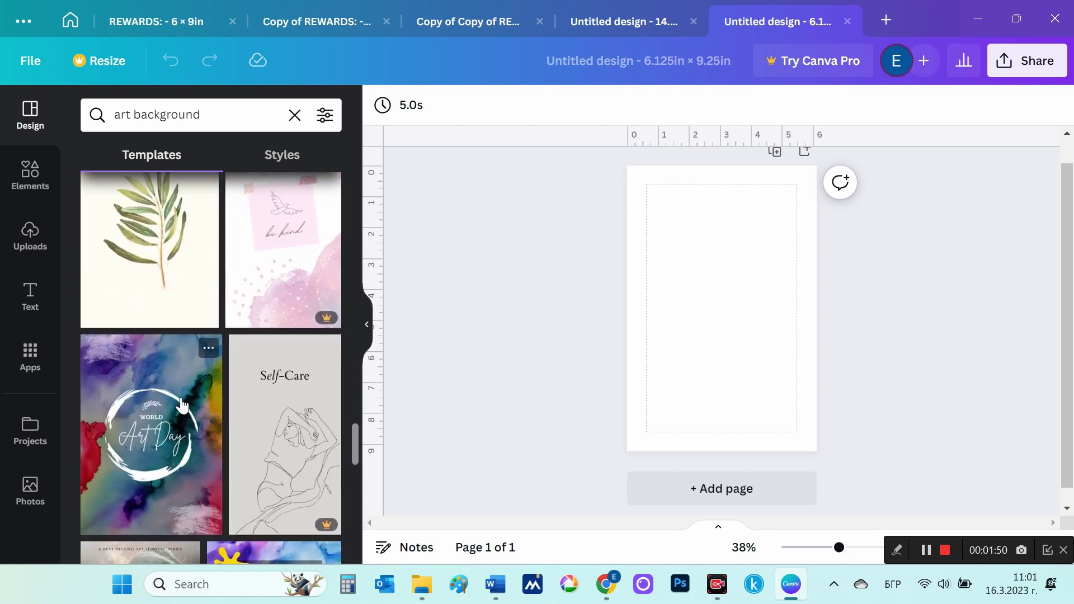
{"action": "scroll", "coordinate": [182, 404], "scroll_direction": "down", "scroll_amount": 3}
{"action": "scroll", "coordinate": [182, 404], "scroll_direction": "down", "scroll_amount": 1}
{"action": "scroll", "coordinate": [182, 404], "scroll_direction": "down", "scroll_amount": 1}
{"action": "scroll", "coordinate": [183, 403], "scroll_direction": "down", "scroll_amount": 2}
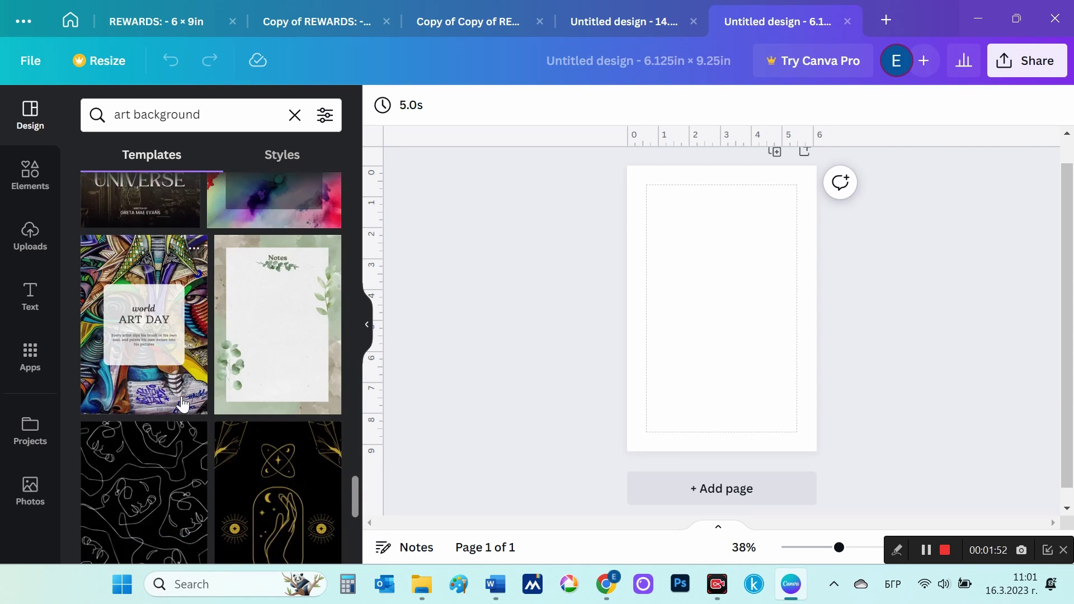
{"action": "scroll", "coordinate": [252, 390], "scroll_direction": "up", "scroll_amount": 3}
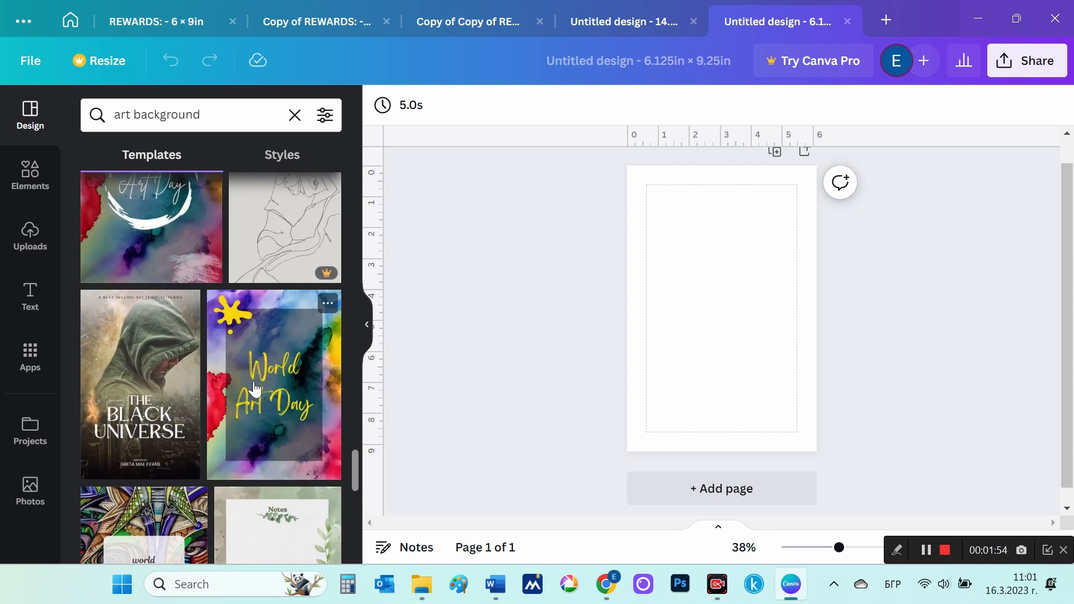
{"action": "scroll", "coordinate": [259, 389], "scroll_direction": "up", "scroll_amount": 2}
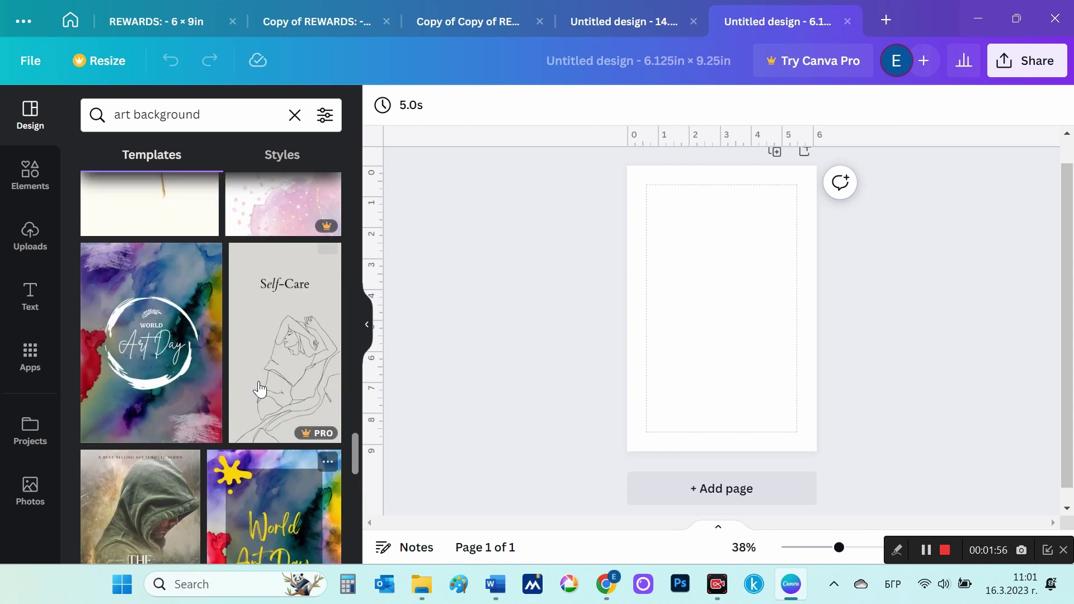
- Try the World Art Day watercolour template on the page, then undo it
{"action": "left_click", "coordinate": [151, 383]}
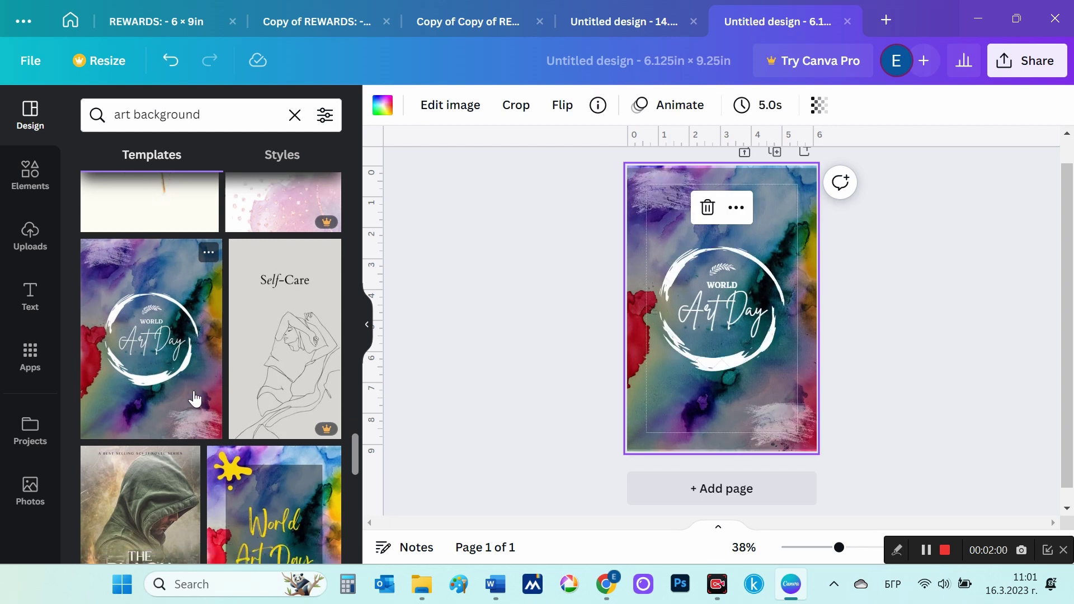
{"action": "scroll", "coordinate": [185, 394], "scroll_direction": "down", "scroll_amount": 3}
{"action": "scroll", "coordinate": [190, 397], "scroll_direction": "down", "scroll_amount": 3}
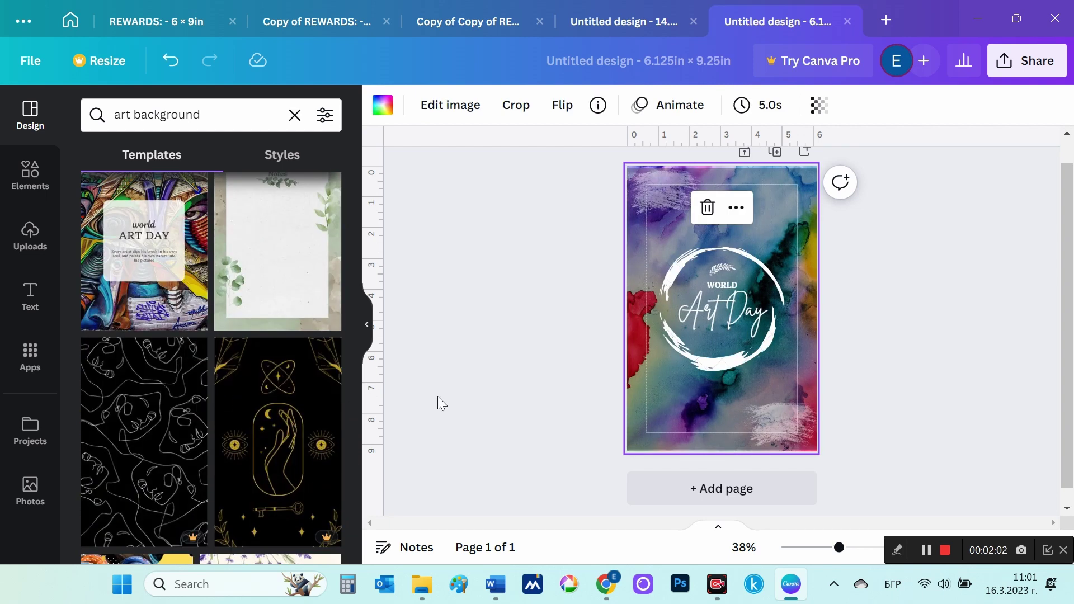
{"action": "key", "text": "ctrl+z"}
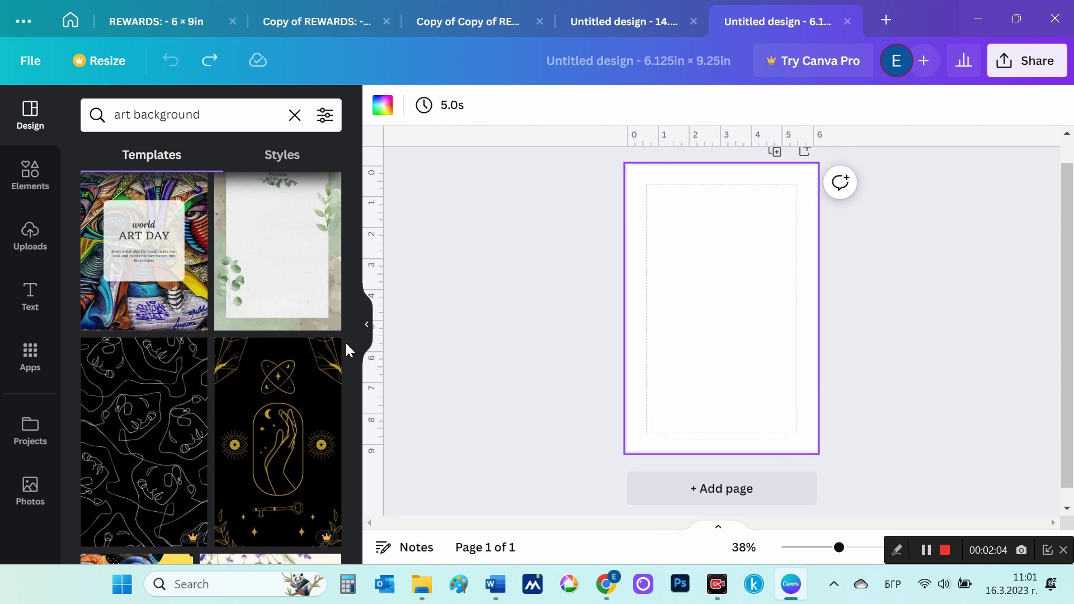
- Try the pink good luck template, then undo it
{"action": "scroll", "coordinate": [255, 360], "scroll_direction": "down", "scroll_amount": 2}
{"action": "scroll", "coordinate": [258, 361], "scroll_direction": "down", "scroll_amount": 4}
{"action": "scroll", "coordinate": [258, 361], "scroll_direction": "down", "scroll_amount": 1}
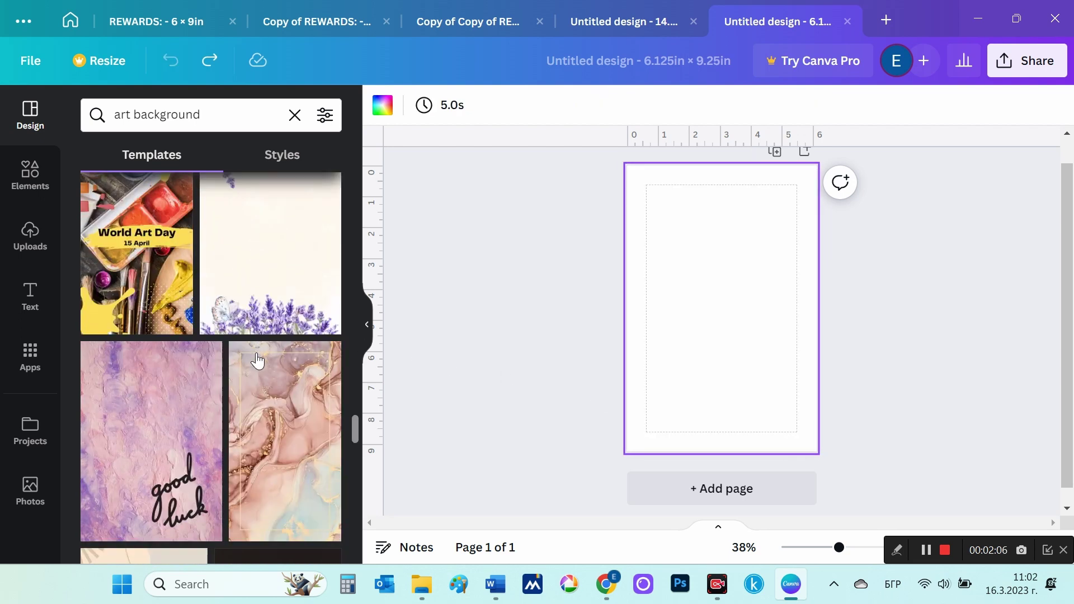
{"action": "scroll", "coordinate": [258, 361], "scroll_direction": "down", "scroll_amount": 2}
{"action": "scroll", "coordinate": [257, 361], "scroll_direction": "up", "scroll_amount": 2}
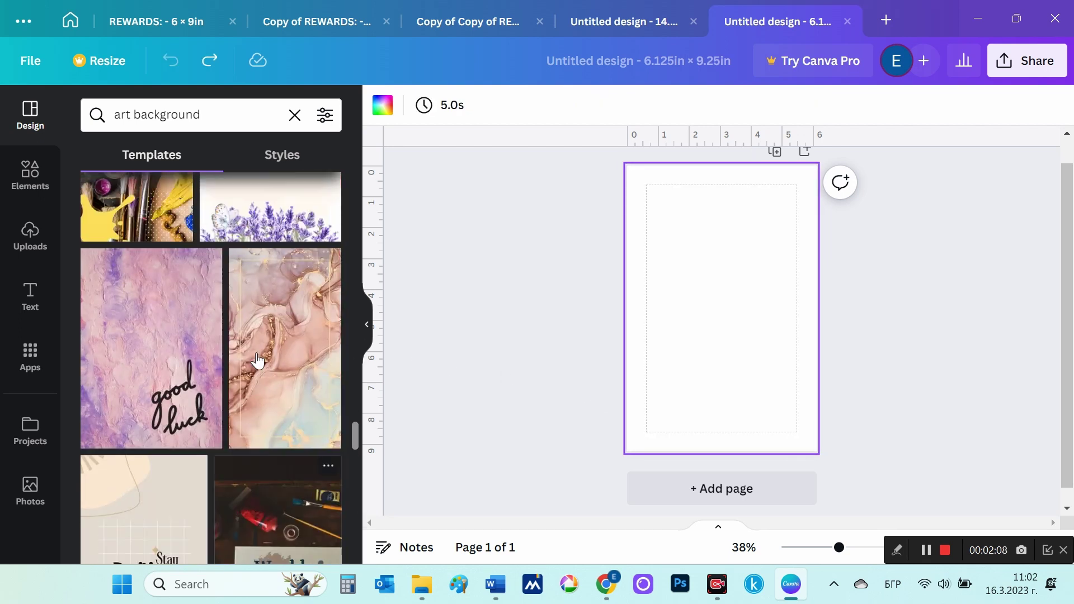
{"action": "left_click", "coordinate": [176, 335]}
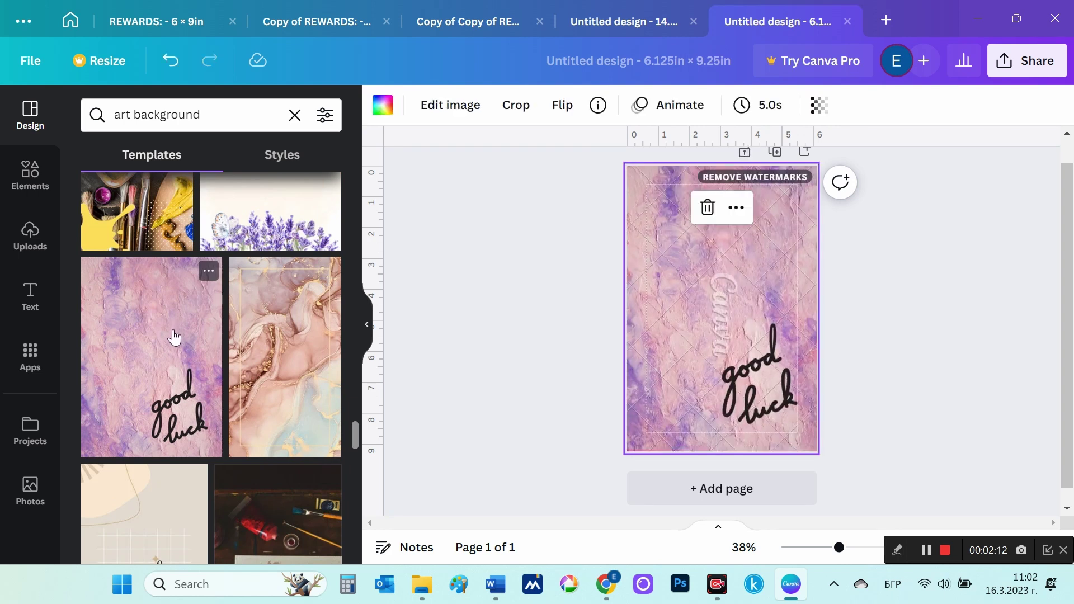
{"action": "key", "text": "ctrl+z"}
- Apply the colourful World Art Day template and deselect the background
{"action": "scroll", "coordinate": [178, 336], "scroll_direction": "down", "scroll_amount": 2}
{"action": "scroll", "coordinate": [224, 332], "scroll_direction": "down", "scroll_amount": 2}
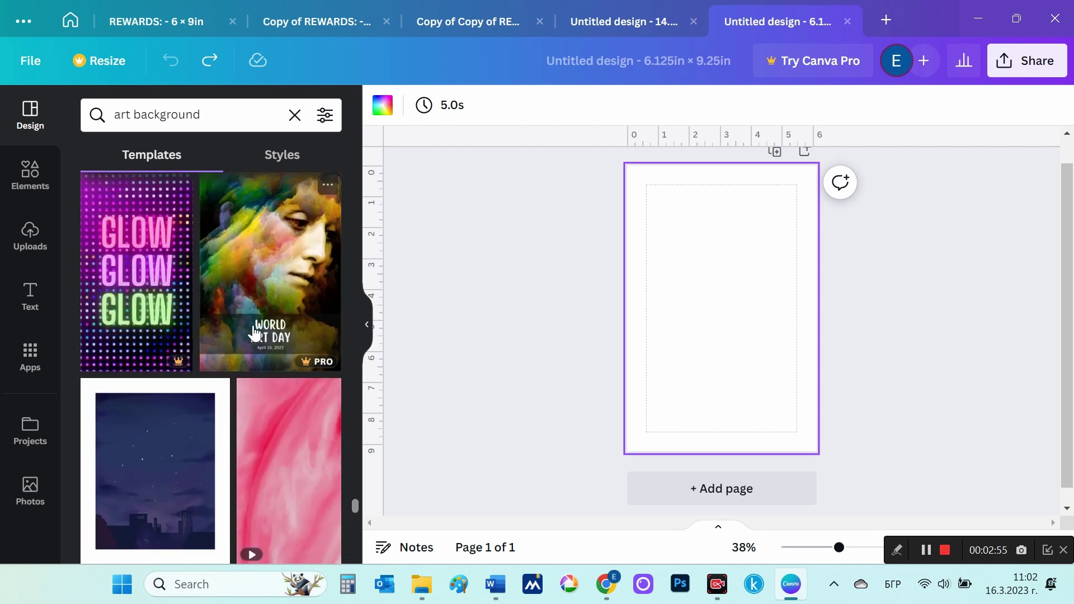
{"action": "scroll", "coordinate": [253, 332], "scroll_direction": "down", "scroll_amount": 2}
{"action": "scroll", "coordinate": [253, 334], "scroll_direction": "down", "scroll_amount": 3}
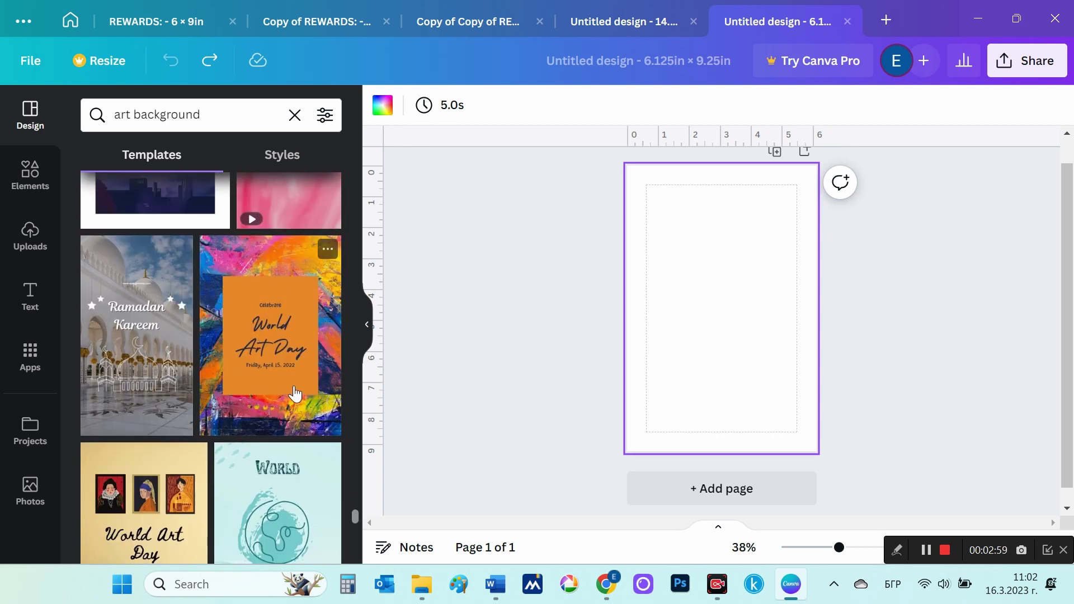
{"action": "left_click", "coordinate": [296, 411]}
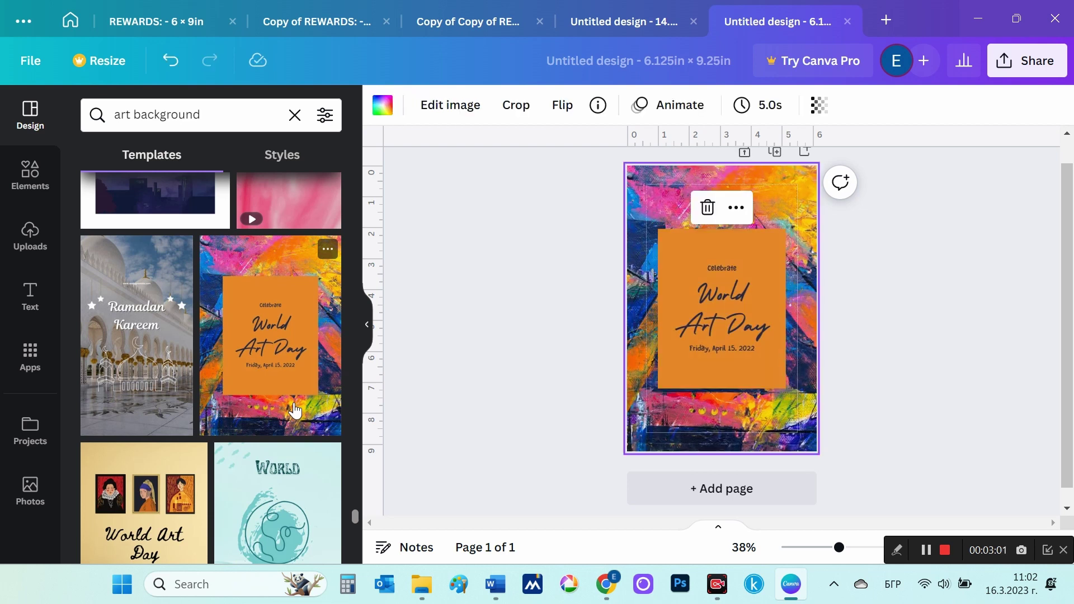
{"action": "left_click", "coordinate": [892, 329]}
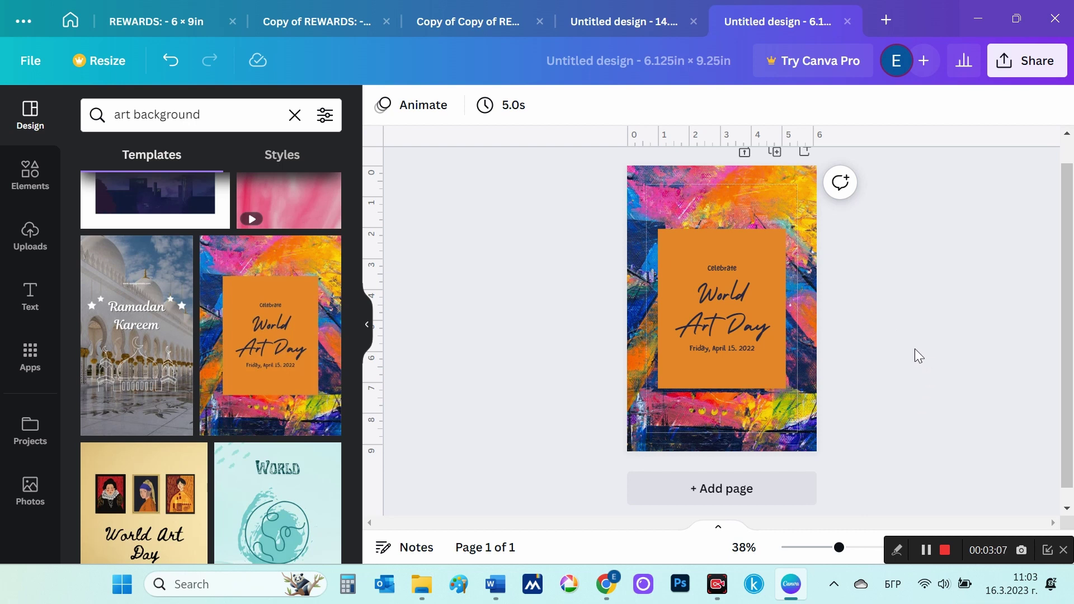
- Delete the Celebrate text and the date line from the orange card
{"action": "left_click", "coordinate": [716, 290]}
{"action": "left_click", "coordinate": [719, 268]}
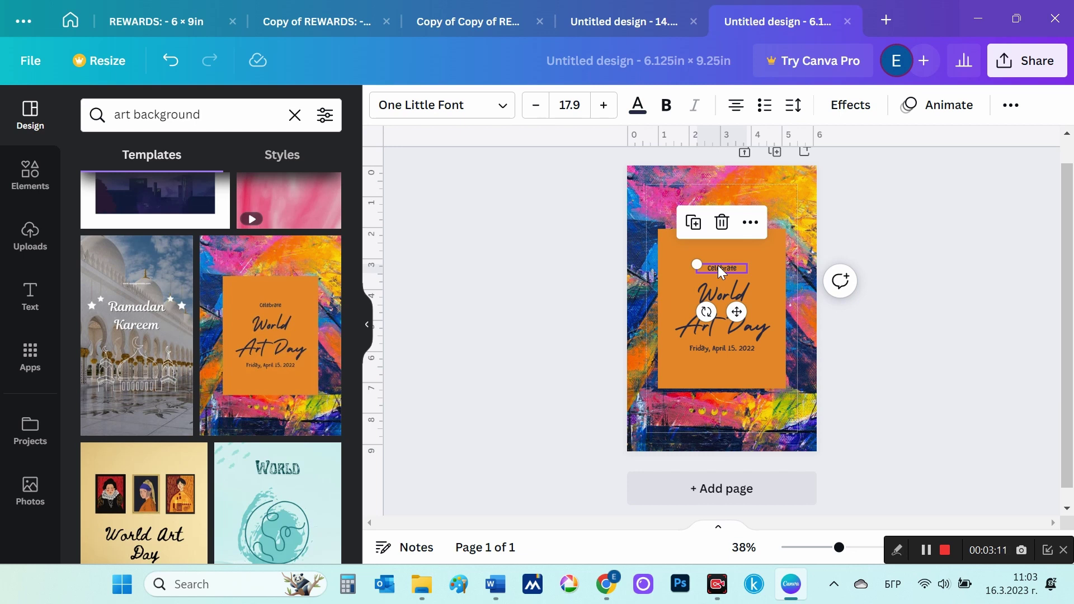
{"action": "key", "text": "Delete"}
{"action": "left_click", "coordinate": [697, 343]}
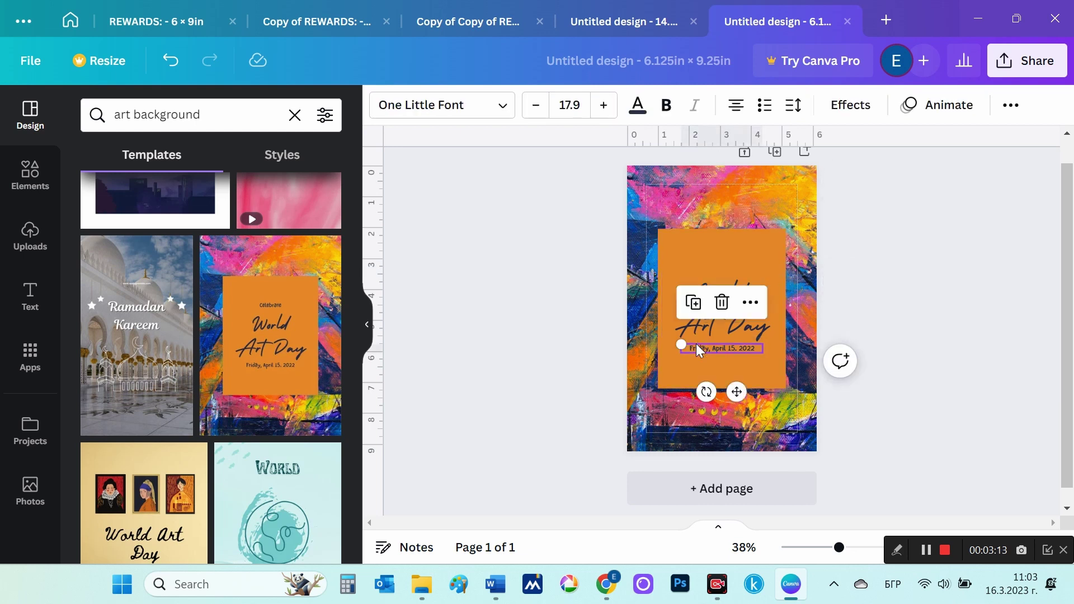
{"action": "key", "text": "Delete"}
- Retype the title as PLANNER and shrink its font to 57.5 so it fits one line
{"action": "left_click", "coordinate": [694, 338]}
{"action": "left_click", "coordinate": [698, 320]}
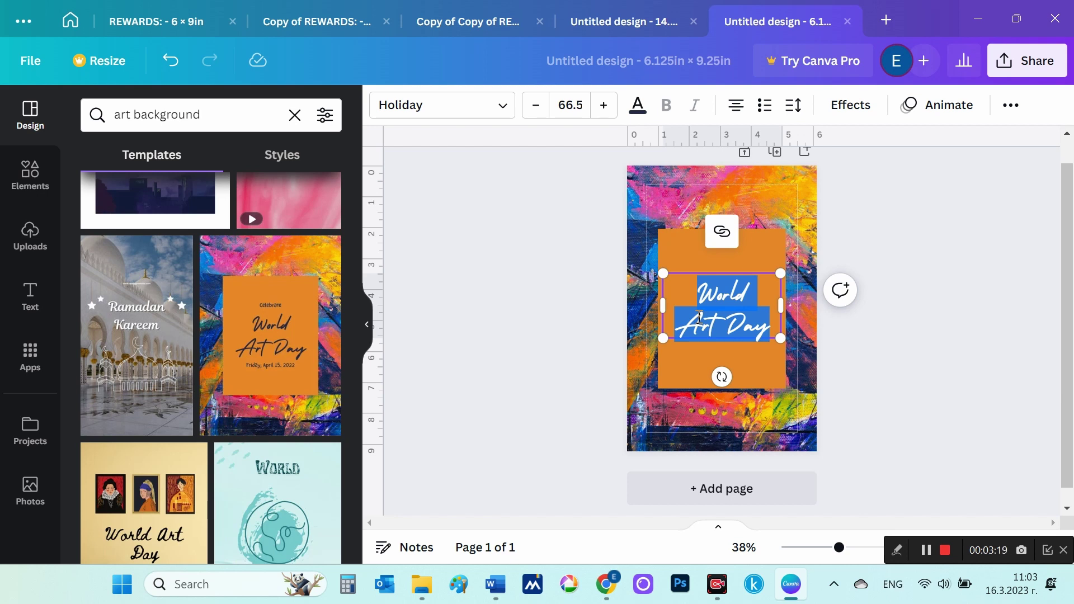
{"action": "type", "text": "PLA"}
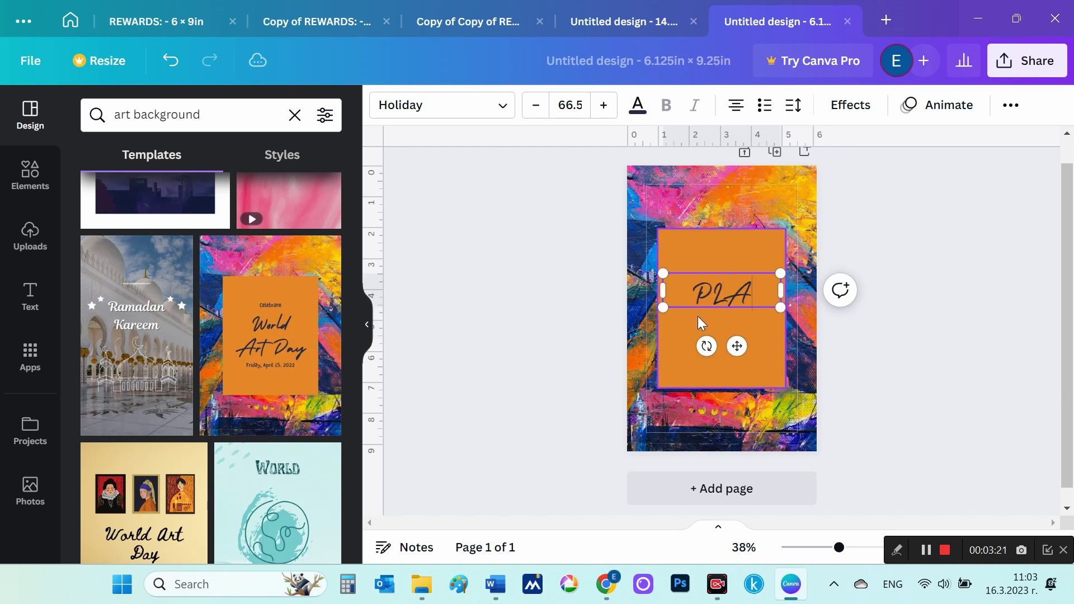
{"action": "type", "text": "NNER"}
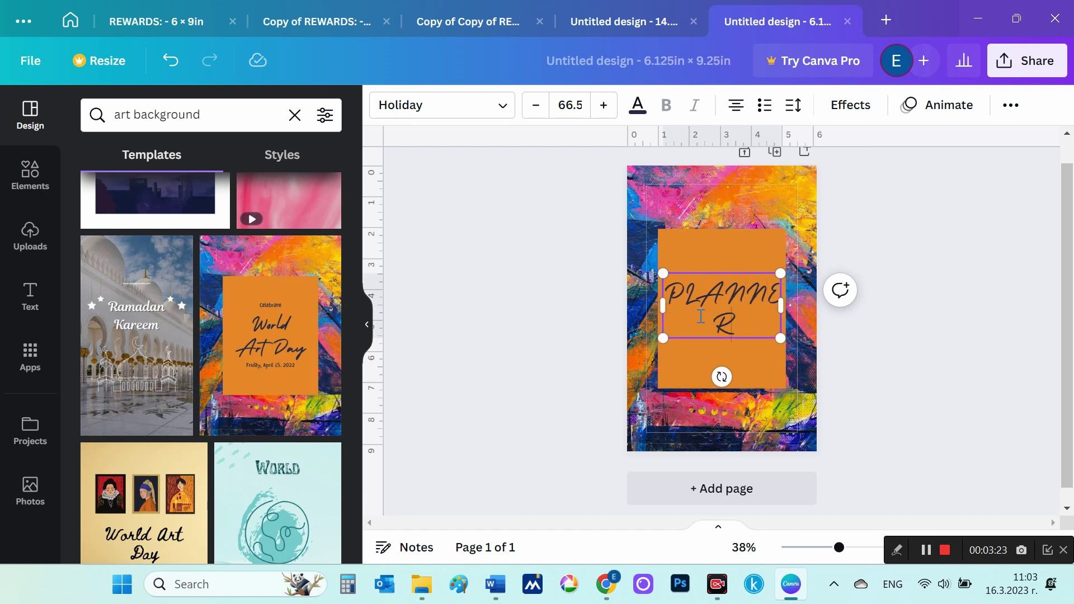
{"action": "left_click", "coordinate": [536, 106]}
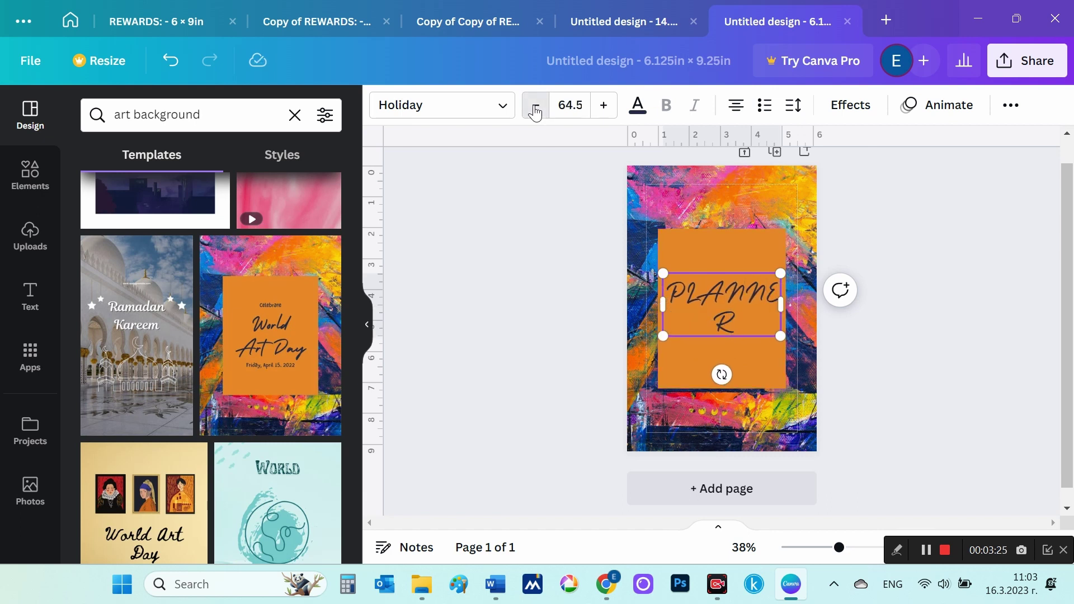
{"action": "left_click", "coordinate": [535, 106]}
{"action": "left_click", "coordinate": [536, 106]}
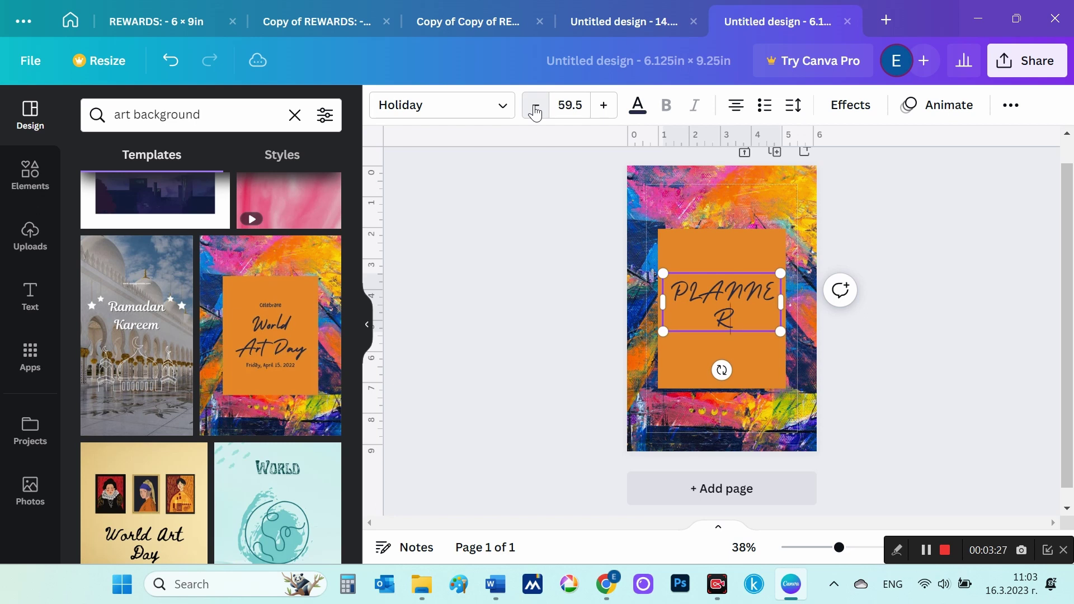
{"action": "left_click", "coordinate": [535, 107]}
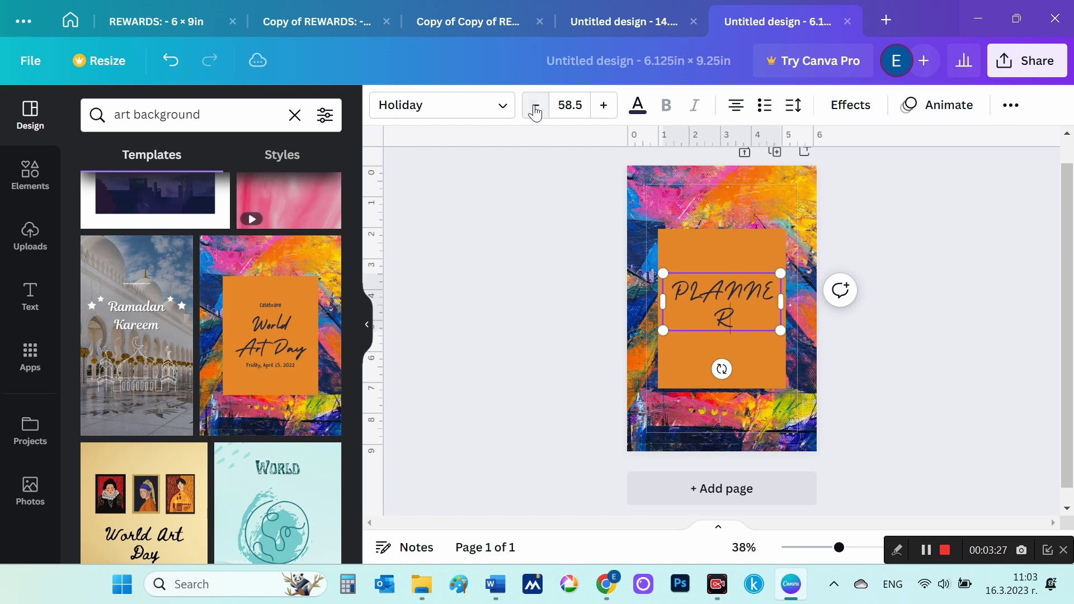
- Shorten the orange rectangle around PLANNER and recentre the title within it
{"action": "left_click", "coordinate": [768, 361]}
{"action": "left_click_drag", "start_coordinate": [722, 387], "coordinate": [722, 325]}
{"action": "left_click_drag", "start_coordinate": [727, 234], "coordinate": [729, 262]}
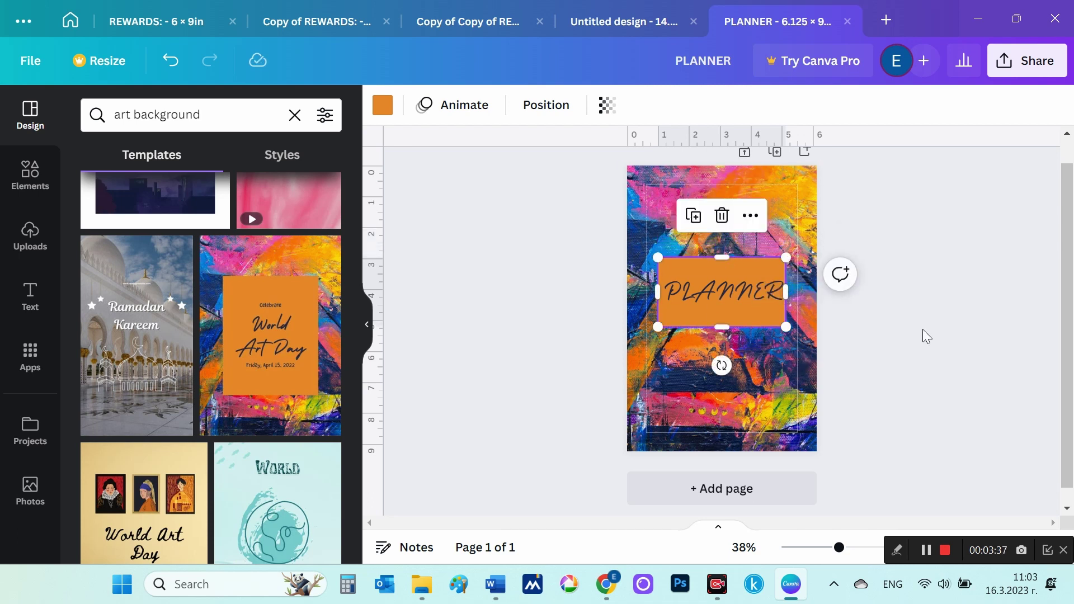
{"action": "left_click", "coordinate": [958, 305]}
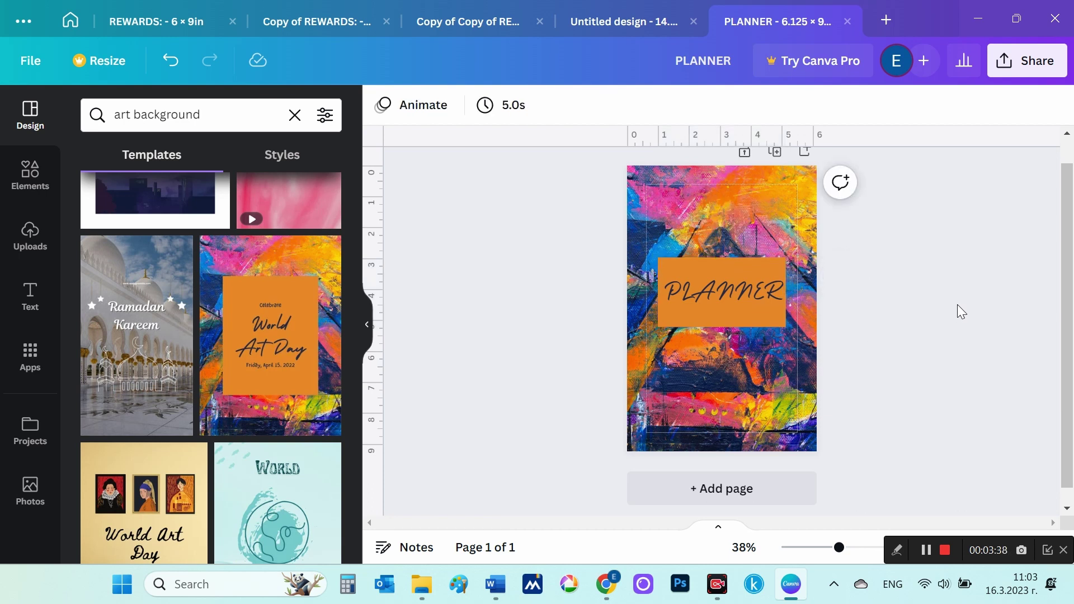
{"action": "left_click", "coordinate": [719, 302]}
{"action": "left_click_drag", "start_coordinate": [718, 299], "coordinate": [718, 302]}
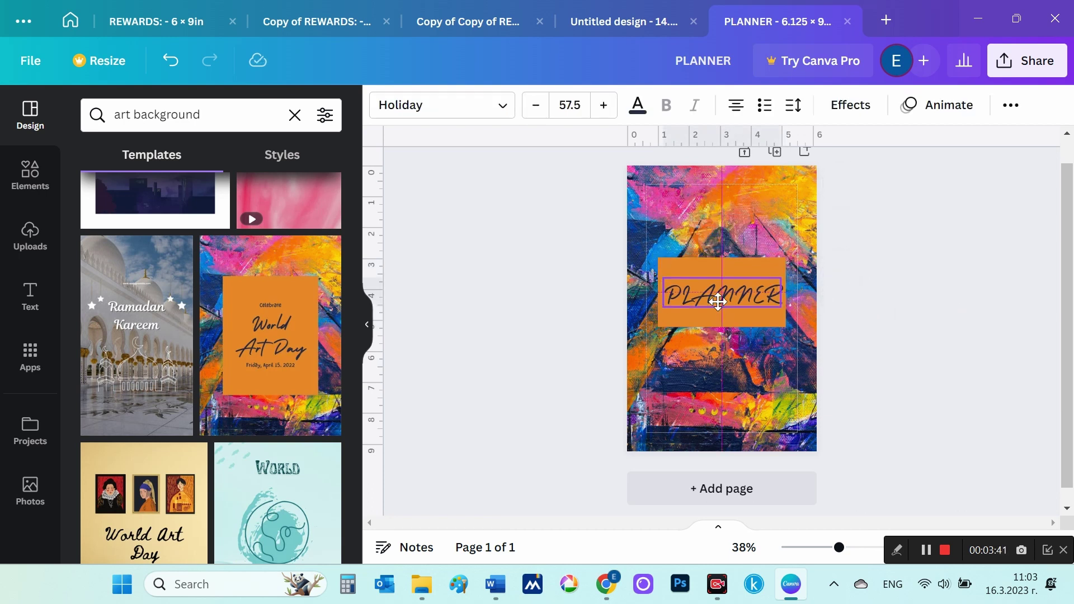
{"action": "left_click", "coordinate": [754, 267]}
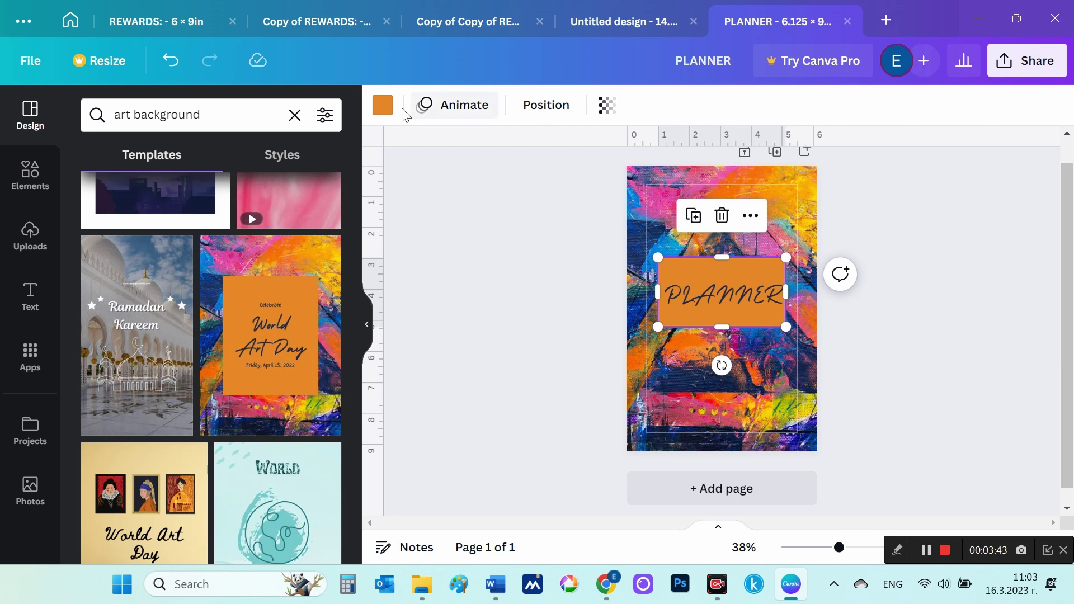
- Recolour the cover's PLANNER label box light orange, after trying pink, then reselect it
{"action": "left_click", "coordinate": [383, 106]}
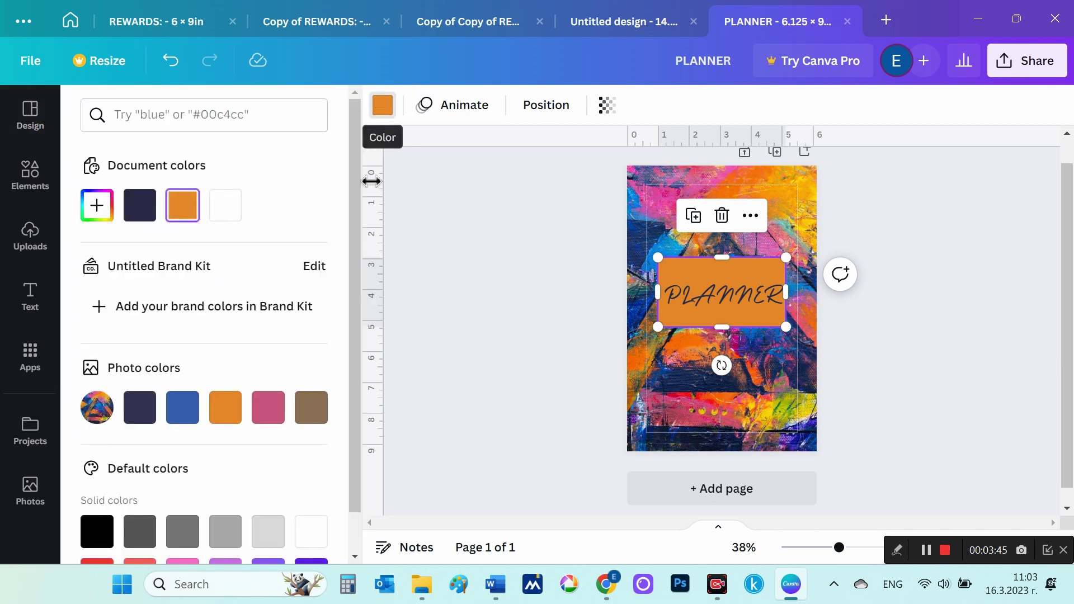
{"action": "scroll", "coordinate": [285, 378], "scroll_direction": "down", "scroll_amount": 2}
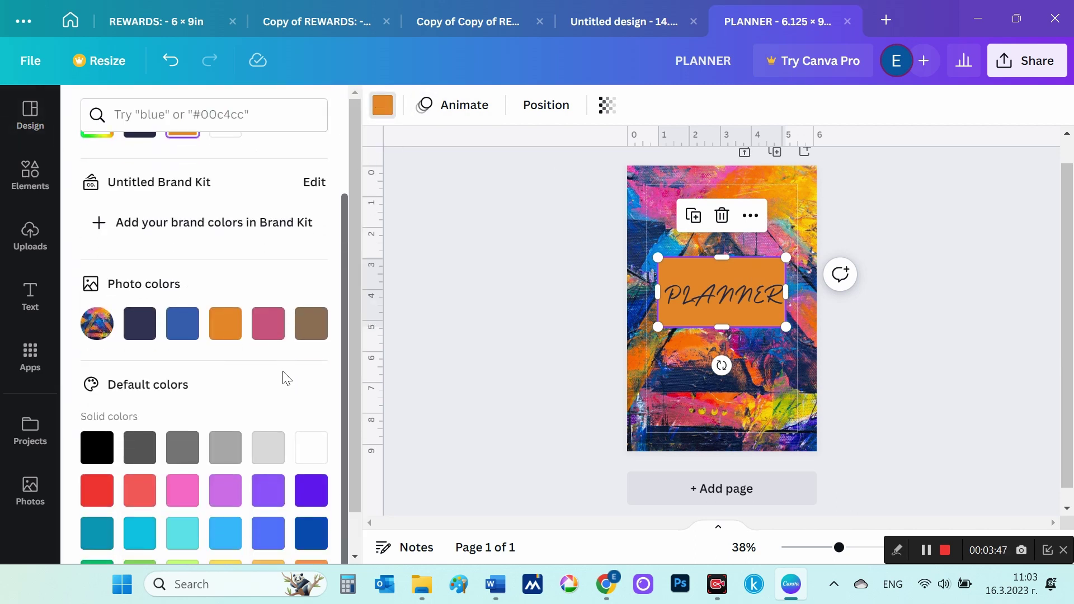
{"action": "left_click", "coordinate": [267, 325]}
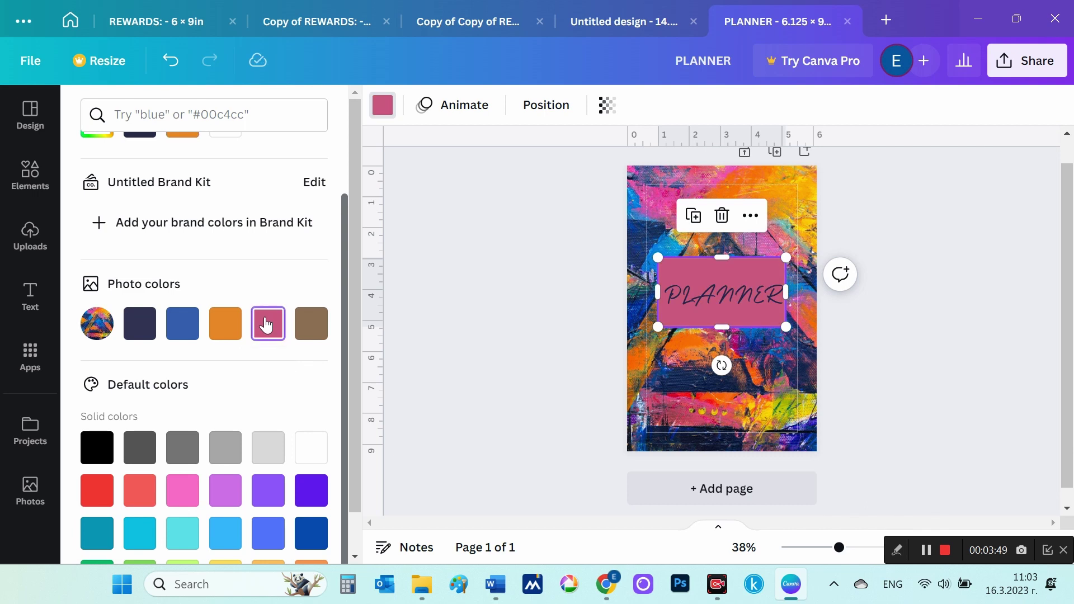
{"action": "scroll", "coordinate": [263, 380], "scroll_direction": "down", "scroll_amount": 1}
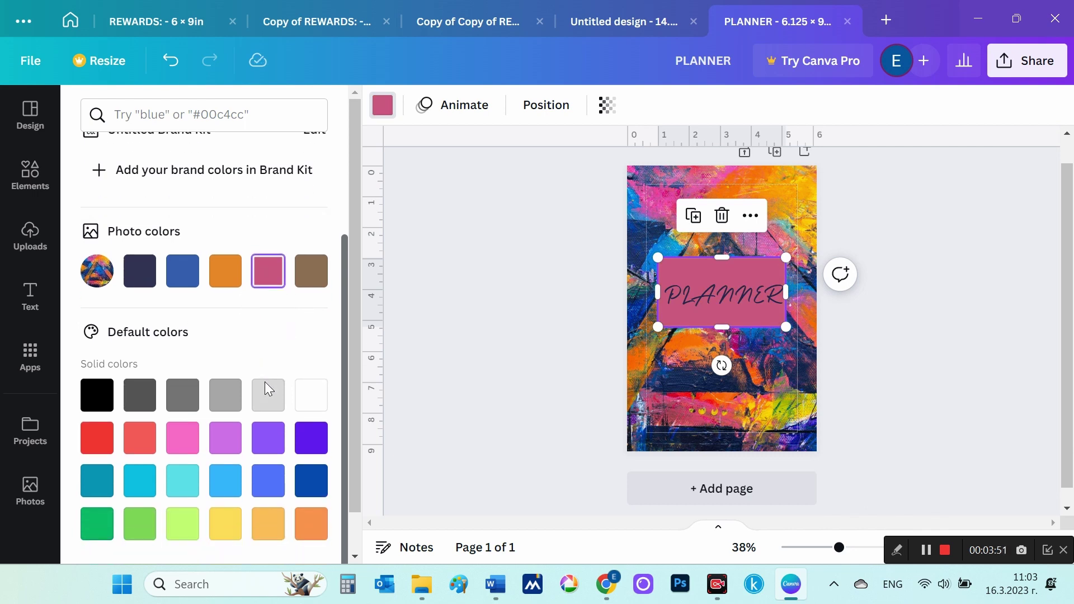
{"action": "scroll", "coordinate": [264, 383], "scroll_direction": "up", "scroll_amount": 3}
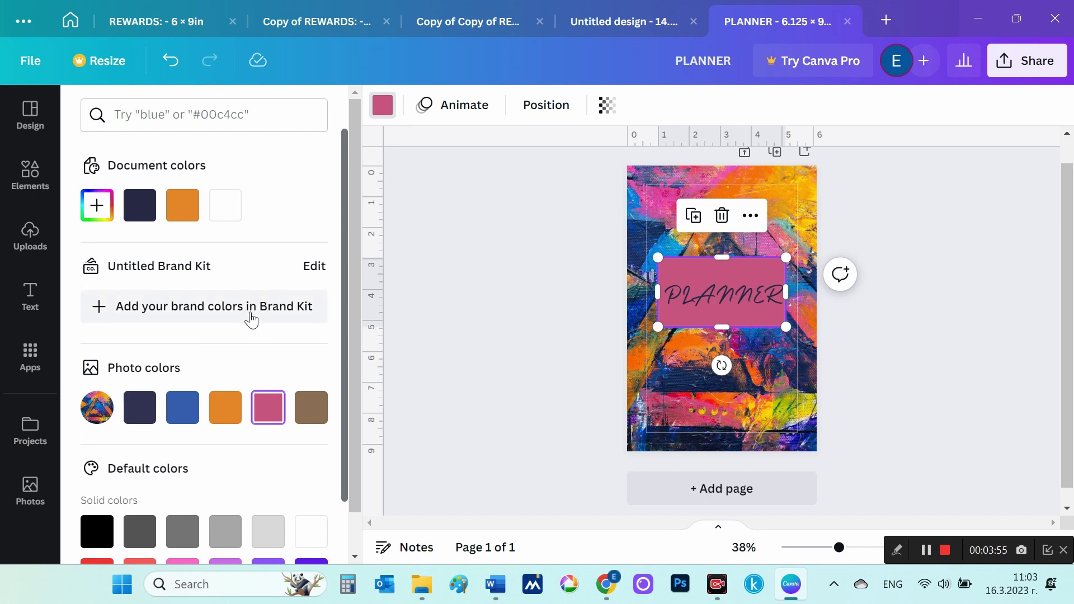
{"action": "scroll", "coordinate": [254, 318], "scroll_direction": "down", "scroll_amount": 2}
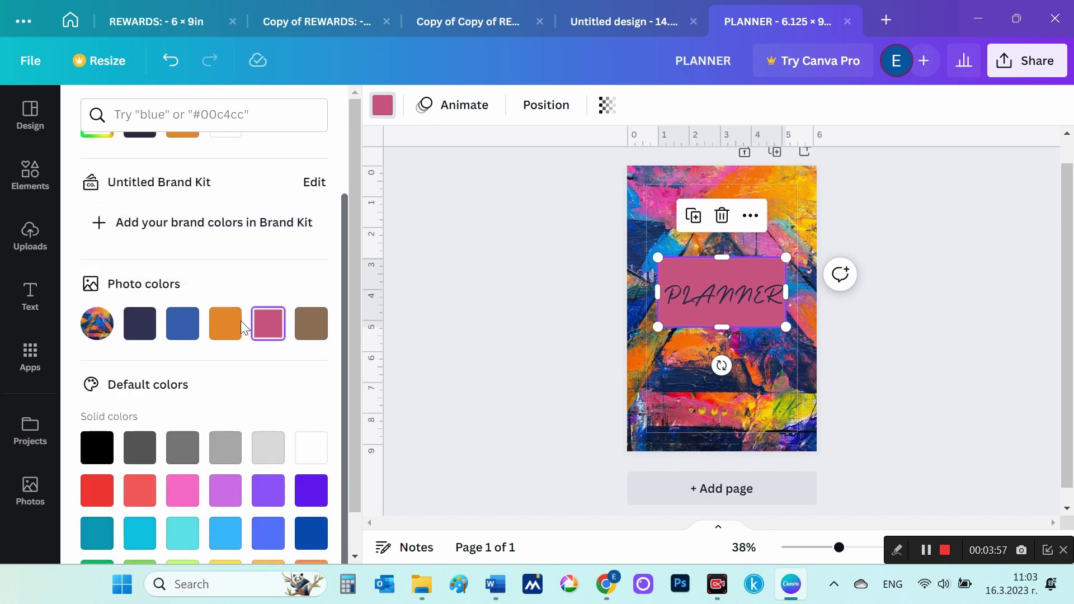
{"action": "scroll", "coordinate": [272, 444], "scroll_direction": "down", "scroll_amount": 1}
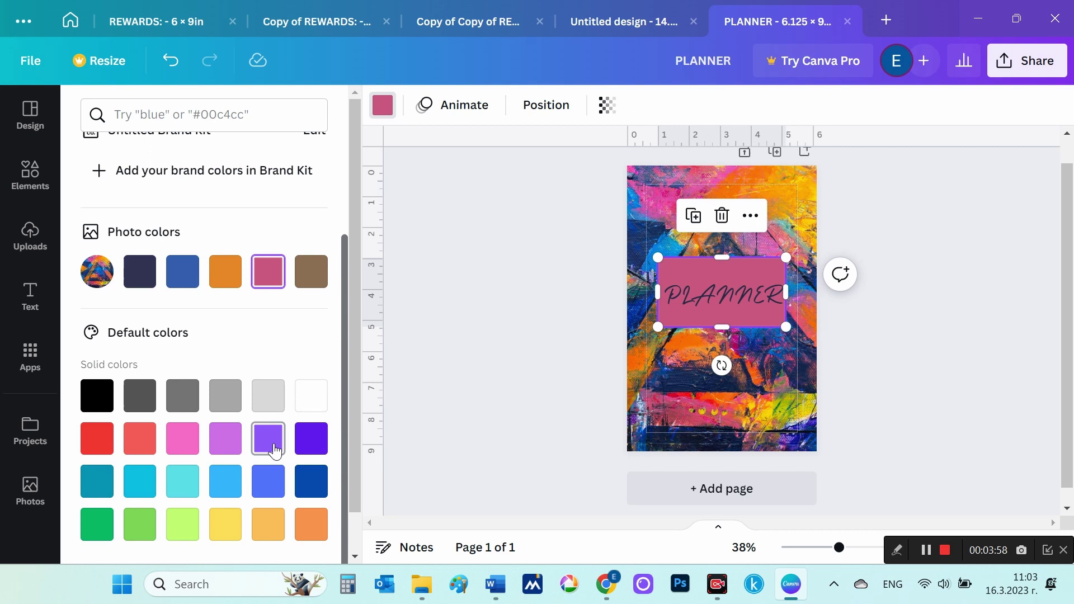
{"action": "left_click", "coordinate": [265, 526]}
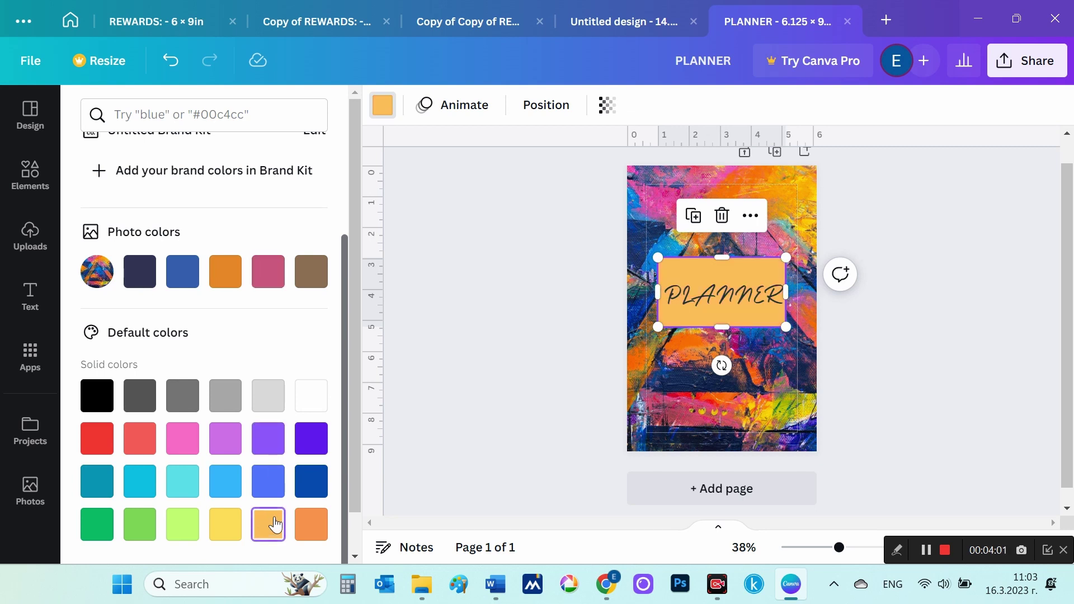
{"action": "left_click", "coordinate": [763, 343]}
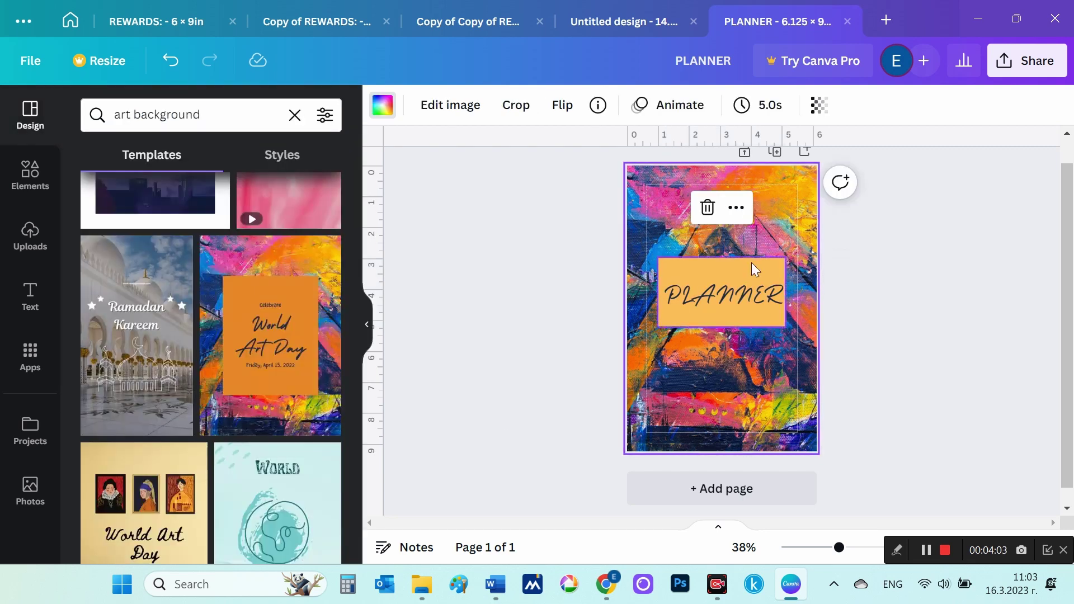
{"action": "left_click", "coordinate": [742, 266]}
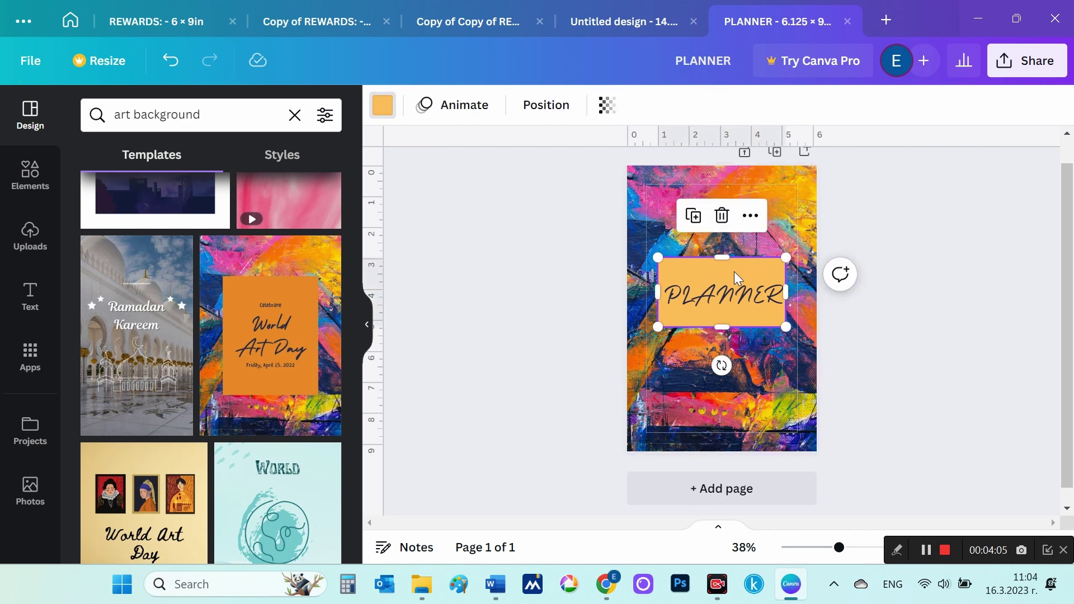
- Change the PLANNER lettering from dark navy to the blue under Photo colors
{"action": "double_click", "coordinate": [700, 295]}
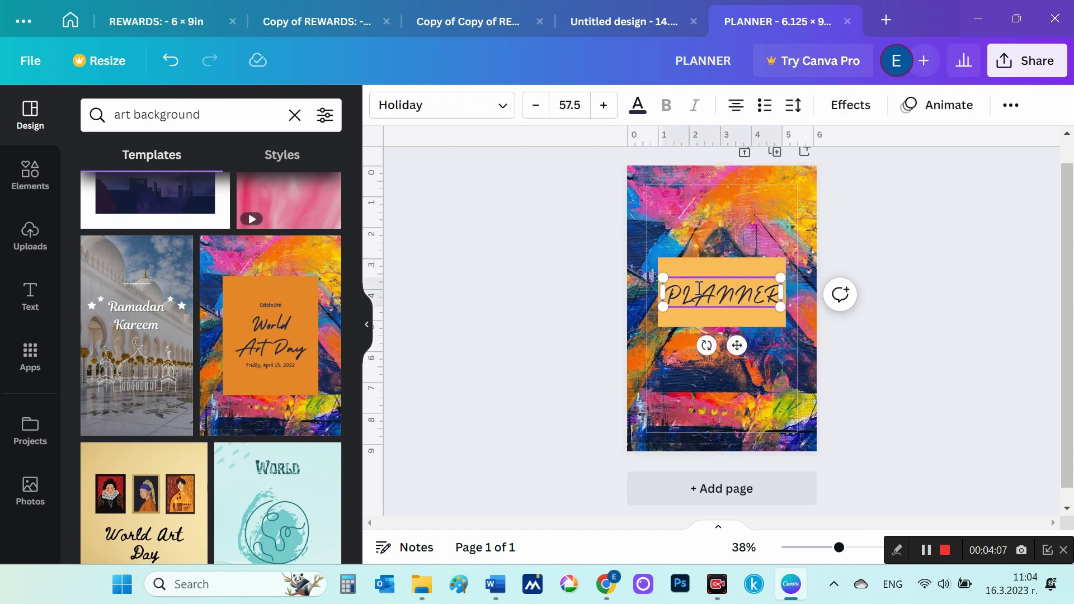
{"action": "key", "text": "ctrl+a"}
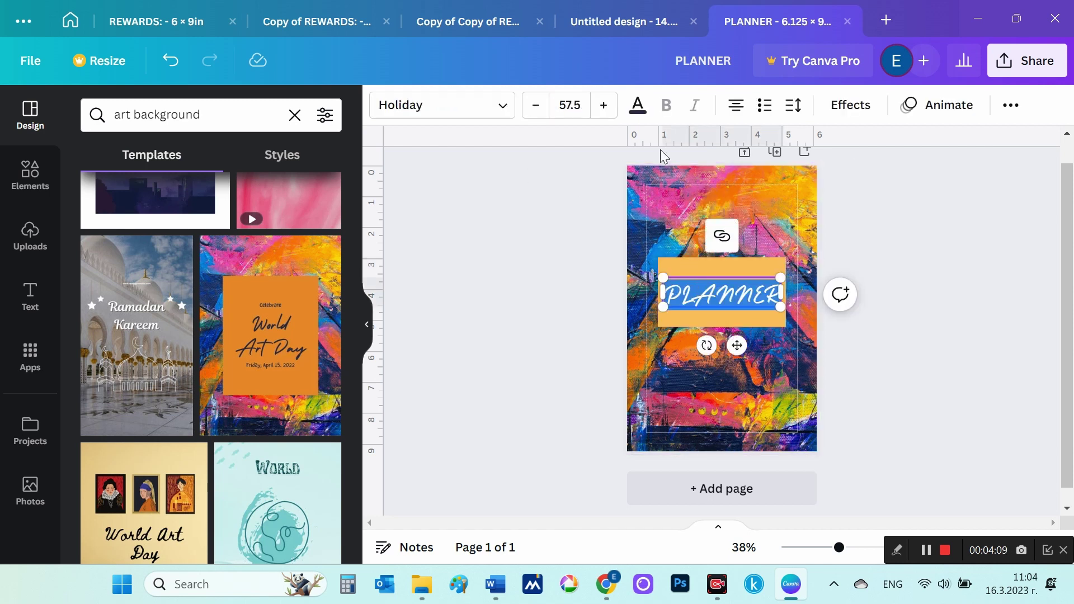
{"action": "left_click", "coordinate": [638, 106]}
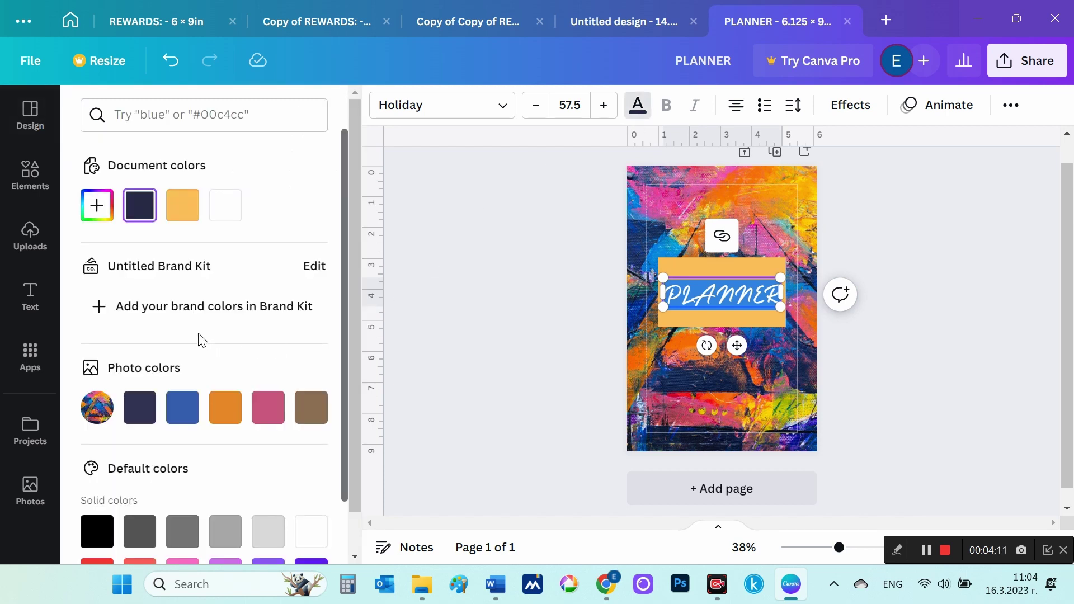
{"action": "left_click", "coordinate": [101, 308]}
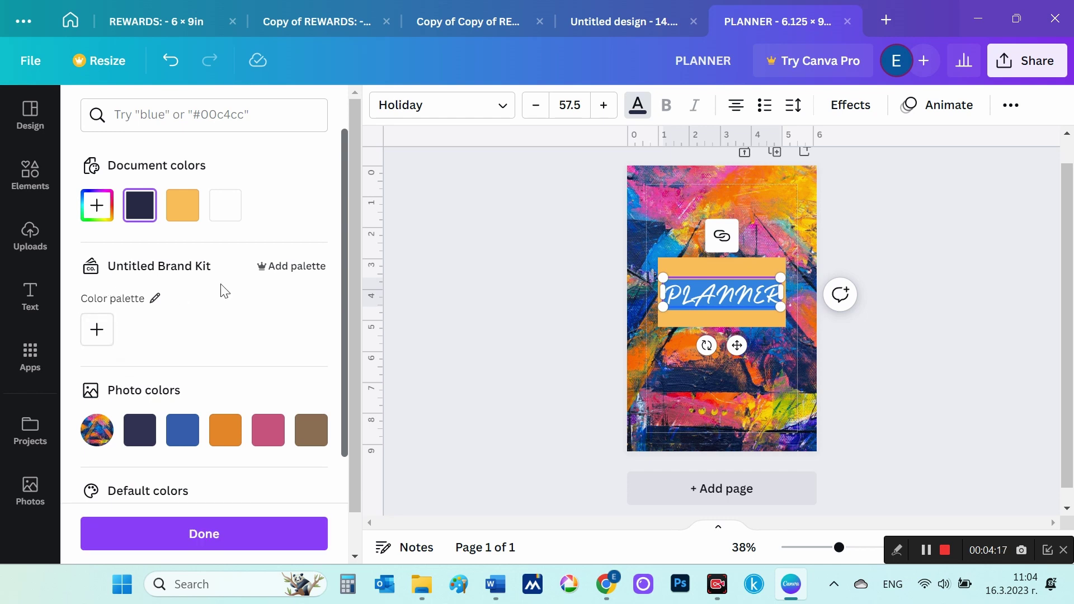
{"action": "scroll", "coordinate": [223, 288], "scroll_direction": "down", "scroll_amount": 4}
{"action": "scroll", "coordinate": [230, 291], "scroll_direction": "down", "scroll_amount": 1}
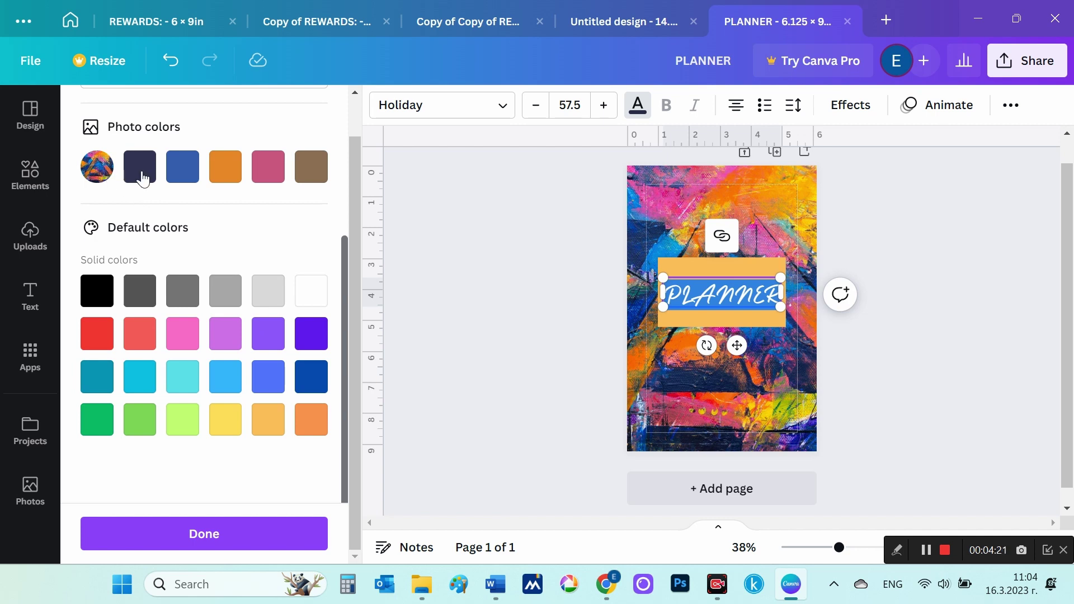
{"action": "left_click", "coordinate": [183, 168]}
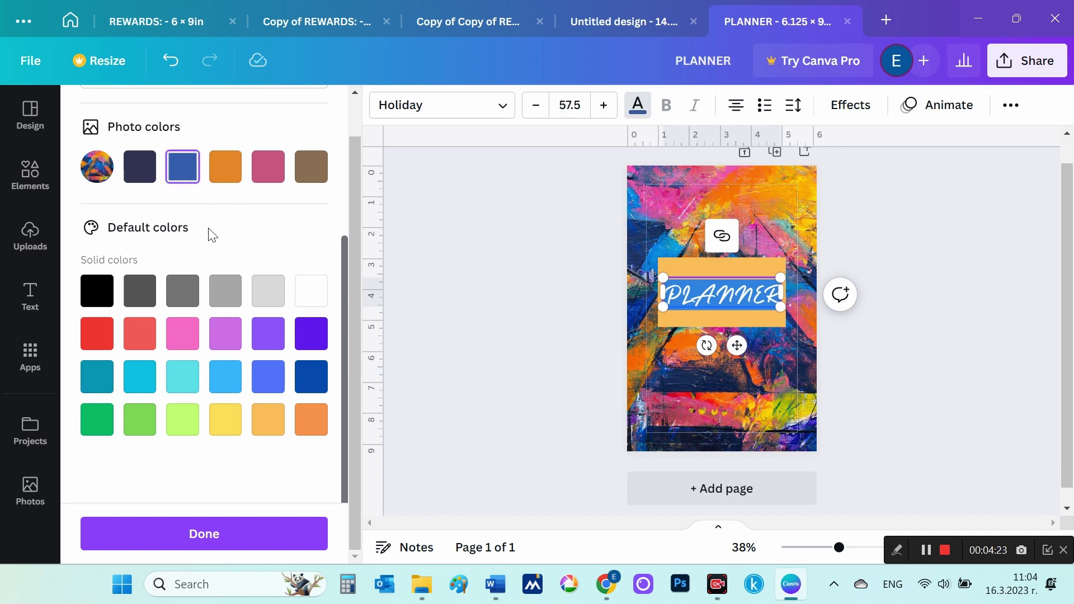
{"action": "left_click", "coordinate": [1002, 264]}
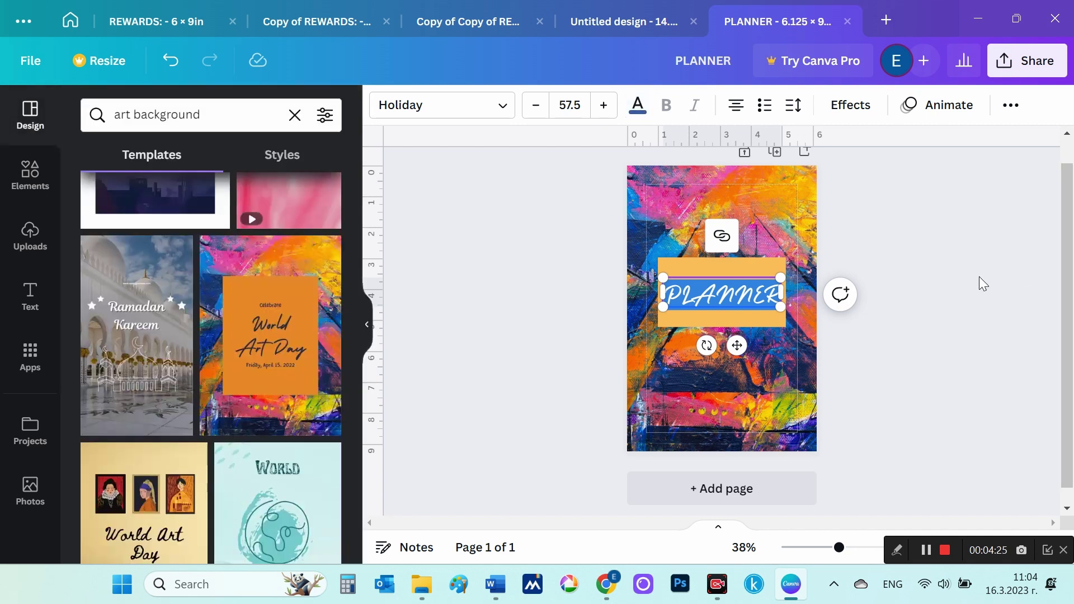
- Add page 2 with the paint background and a blank page 3 after the cover
{"action": "key", "text": "ctrl+Return"}
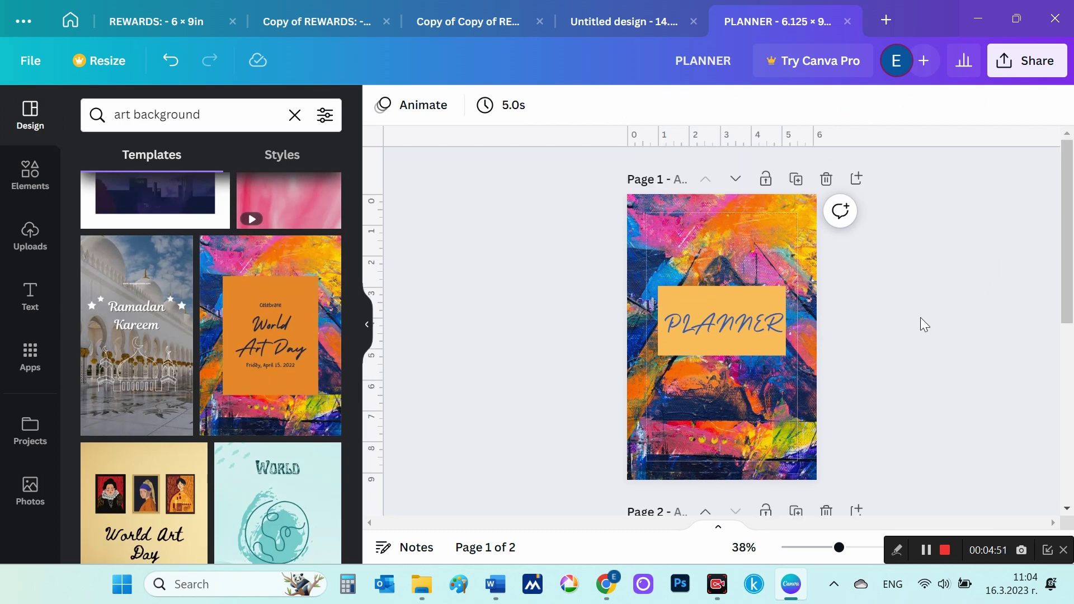
{"action": "scroll", "coordinate": [921, 318], "scroll_direction": "down", "scroll_amount": 2}
{"action": "scroll", "coordinate": [921, 317], "scroll_direction": "down", "scroll_amount": 2}
{"action": "scroll", "coordinate": [920, 317], "scroll_direction": "down", "scroll_amount": 2}
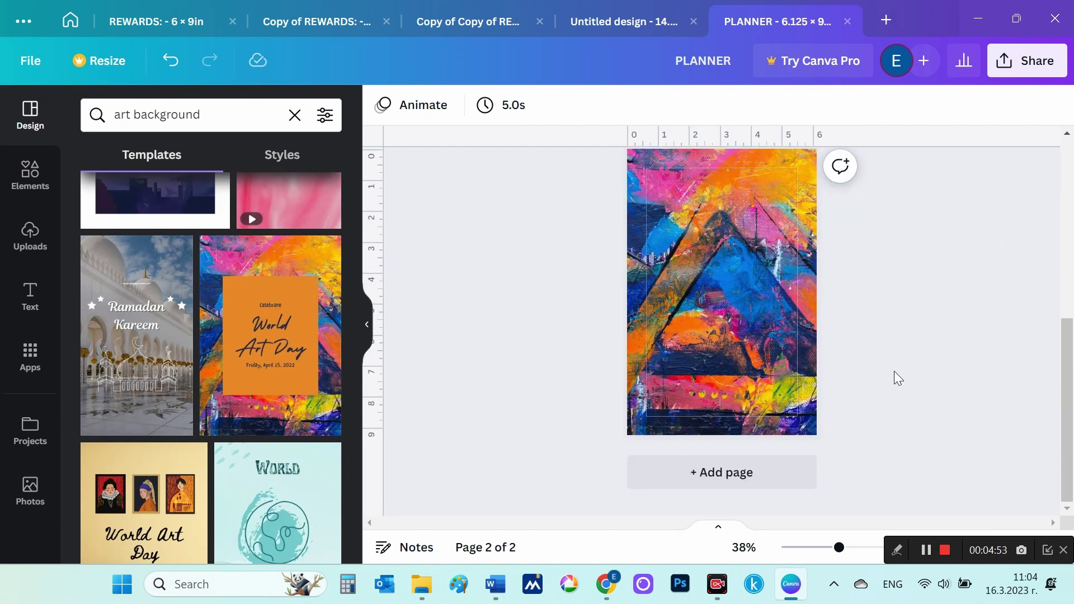
{"action": "left_click", "coordinate": [724, 473]}
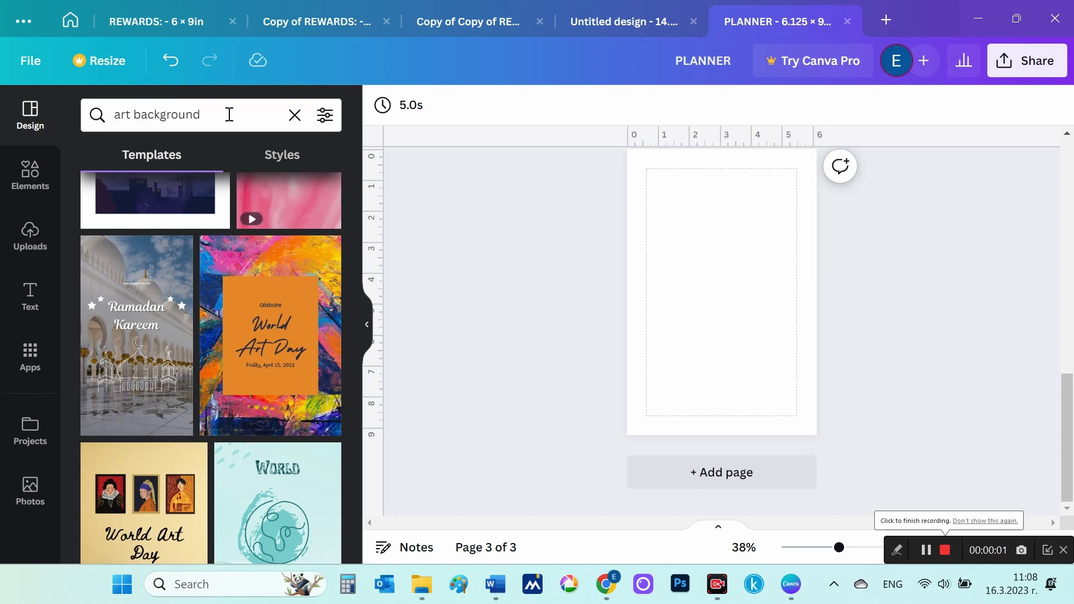
- Replace the template search query with 'Monthly Goals' and run it
{"action": "left_click", "coordinate": [230, 114]}
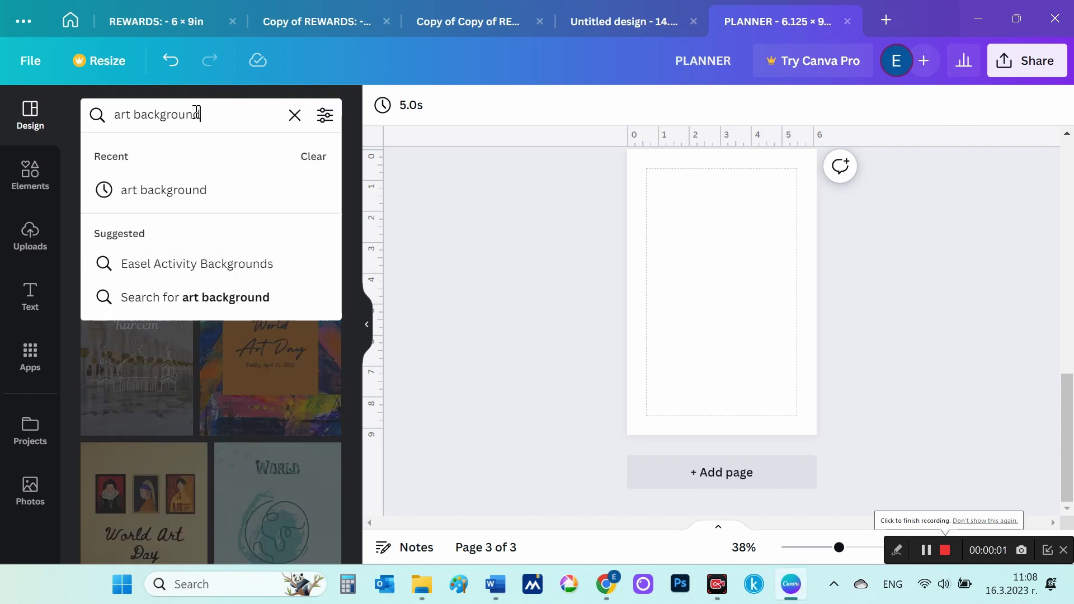
{"action": "left_click_drag", "start_coordinate": [201, 114], "coordinate": [108, 114]}
{"action": "type", "text": "Monthly Goals"}
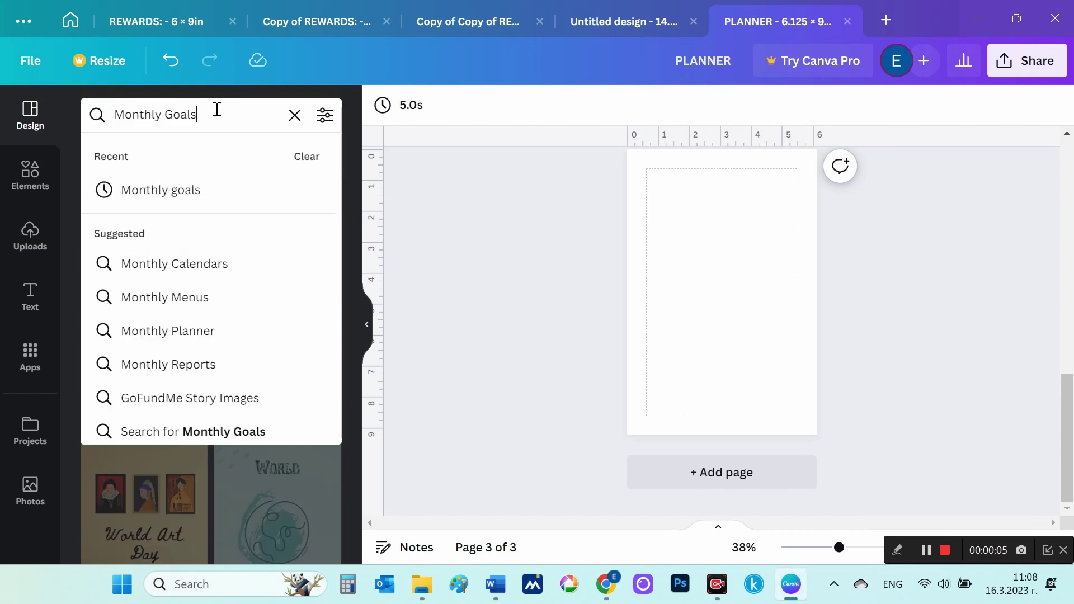
{"action": "key", "text": "Return"}
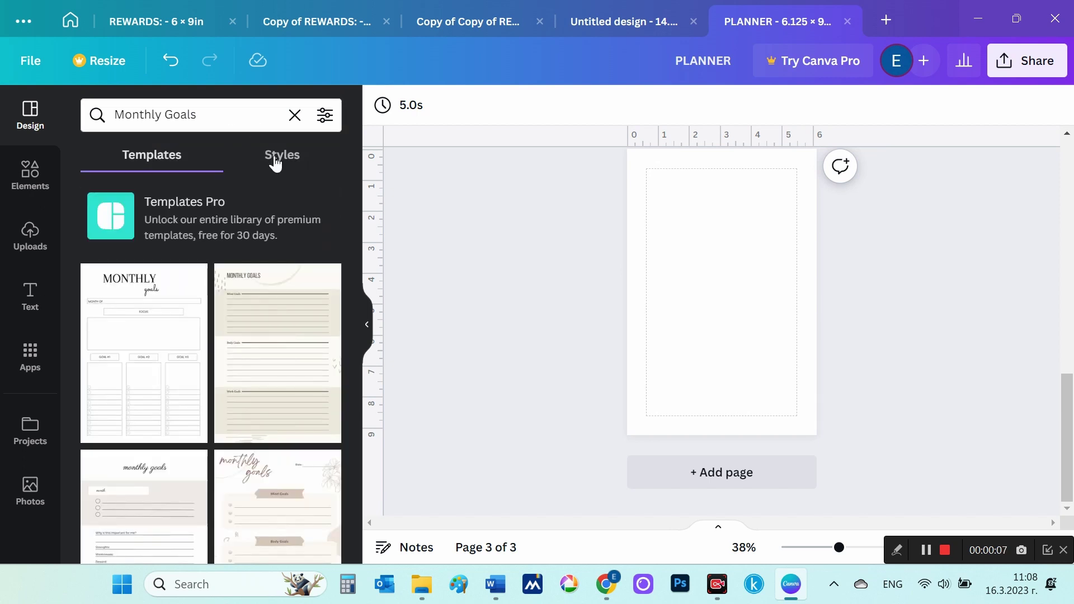
- Scroll through the Monthly Goals results looking for a monthly planner layout
{"action": "scroll", "coordinate": [193, 361], "scroll_direction": "down", "scroll_amount": 2}
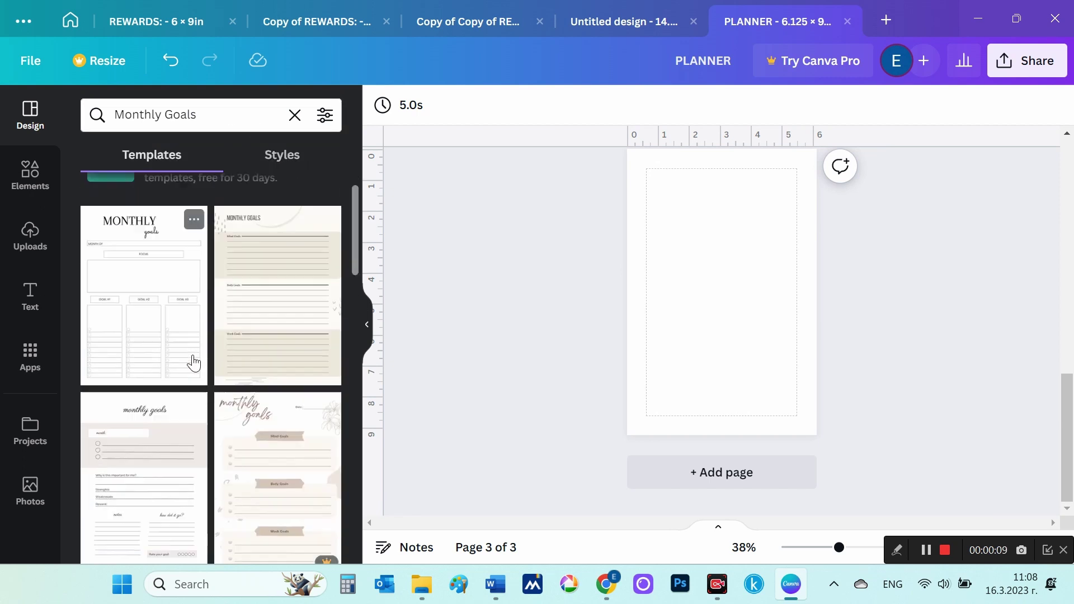
{"action": "scroll", "coordinate": [208, 351], "scroll_direction": "down", "scroll_amount": 2}
{"action": "scroll", "coordinate": [208, 351], "scroll_direction": "down", "scroll_amount": 2}
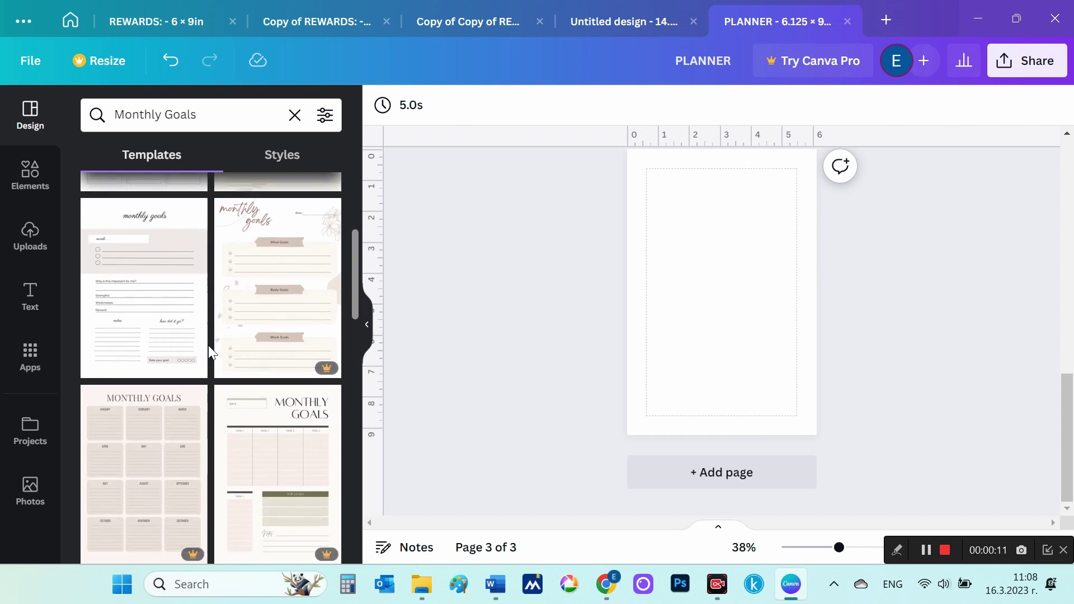
{"action": "scroll", "coordinate": [208, 351], "scroll_direction": "down", "scroll_amount": 2}
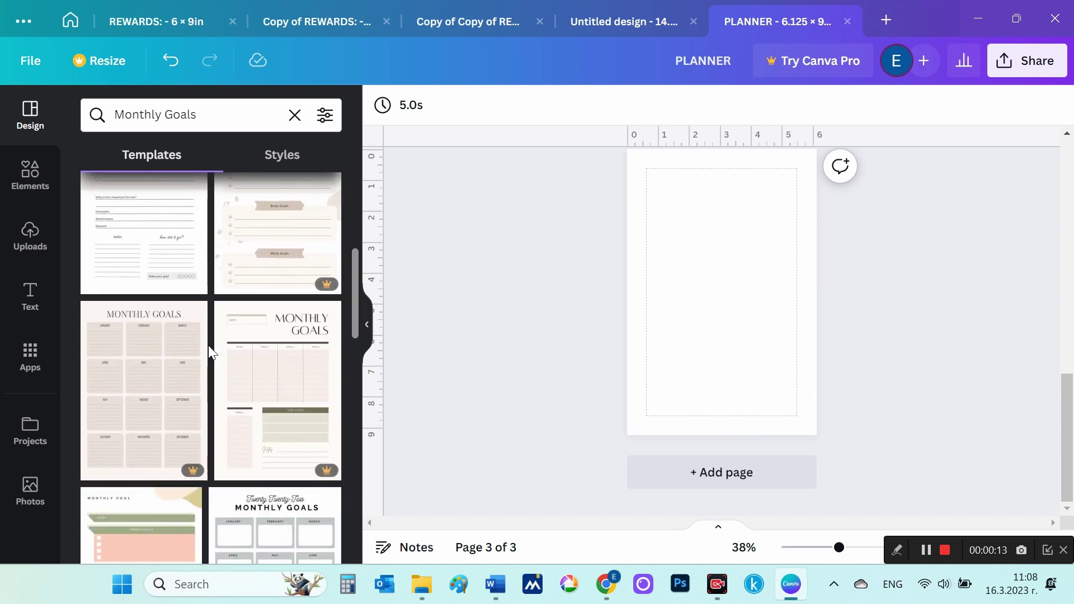
{"action": "scroll", "coordinate": [208, 345], "scroll_direction": "down", "scroll_amount": 2}
{"action": "mouse_move", "coordinate": [277, 306]}
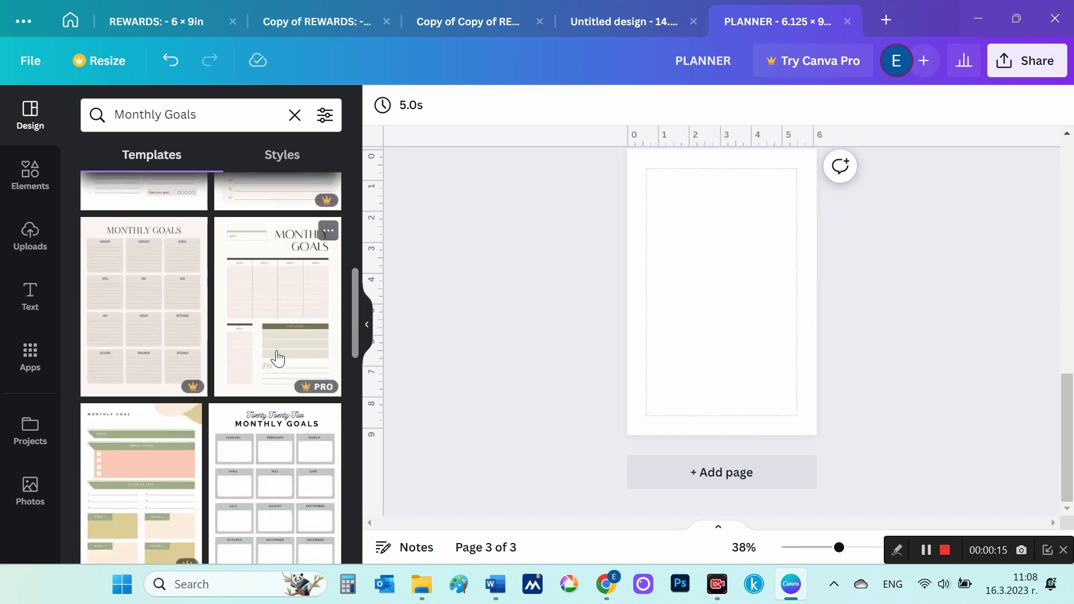
{"action": "scroll", "coordinate": [220, 359], "scroll_direction": "down", "scroll_amount": 1}
{"action": "scroll", "coordinate": [220, 358], "scroll_direction": "down", "scroll_amount": 3}
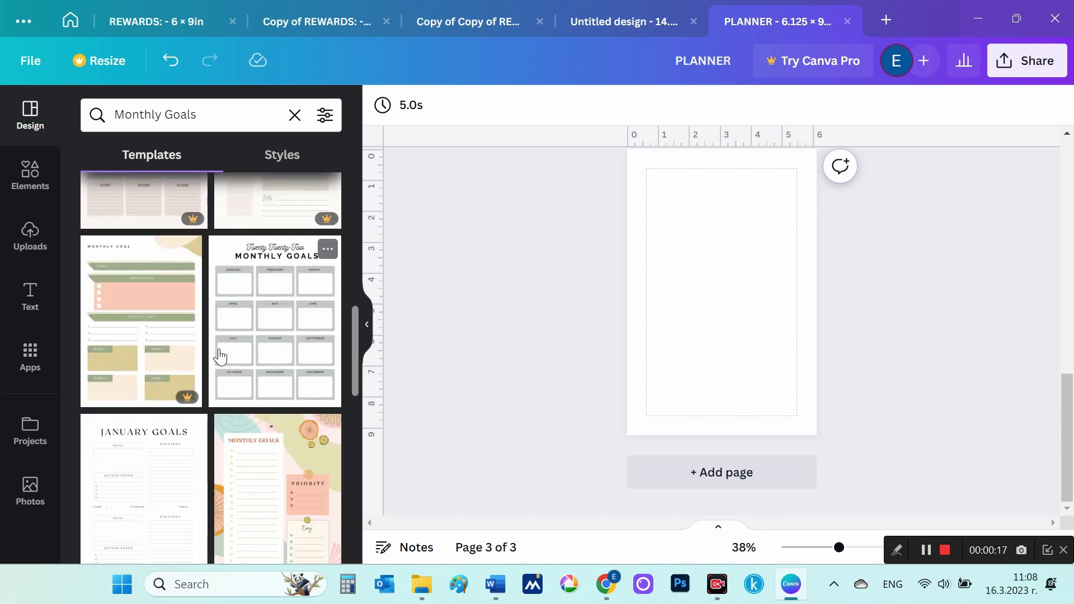
{"action": "scroll", "coordinate": [221, 356], "scroll_direction": "down", "scroll_amount": 2}
{"action": "scroll", "coordinate": [220, 356], "scroll_direction": "down", "scroll_amount": 2}
{"action": "scroll", "coordinate": [219, 356], "scroll_direction": "down", "scroll_amount": 1}
{"action": "scroll", "coordinate": [219, 356], "scroll_direction": "down", "scroll_amount": 1}
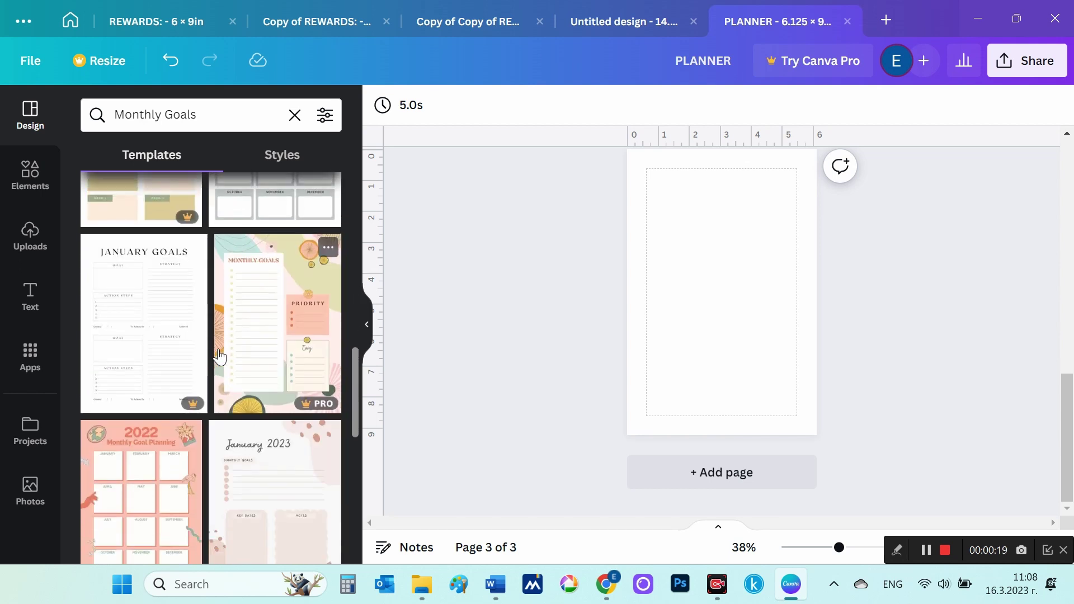
{"action": "scroll", "coordinate": [219, 356], "scroll_direction": "down", "scroll_amount": 2}
{"action": "scroll", "coordinate": [219, 356], "scroll_direction": "down", "scroll_amount": 3}
{"action": "scroll", "coordinate": [219, 356], "scroll_direction": "down", "scroll_amount": 4}
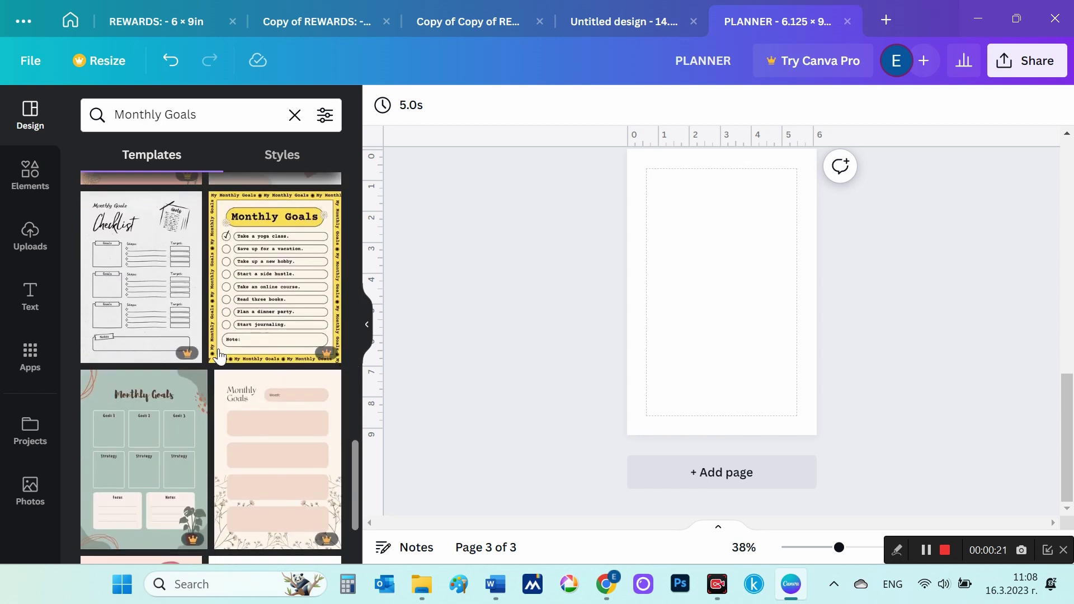
{"action": "scroll", "coordinate": [220, 356], "scroll_direction": "down", "scroll_amount": 2}
{"action": "scroll", "coordinate": [220, 356], "scroll_direction": "down", "scroll_amount": 2}
{"action": "scroll", "coordinate": [219, 356], "scroll_direction": "down", "scroll_amount": 4}
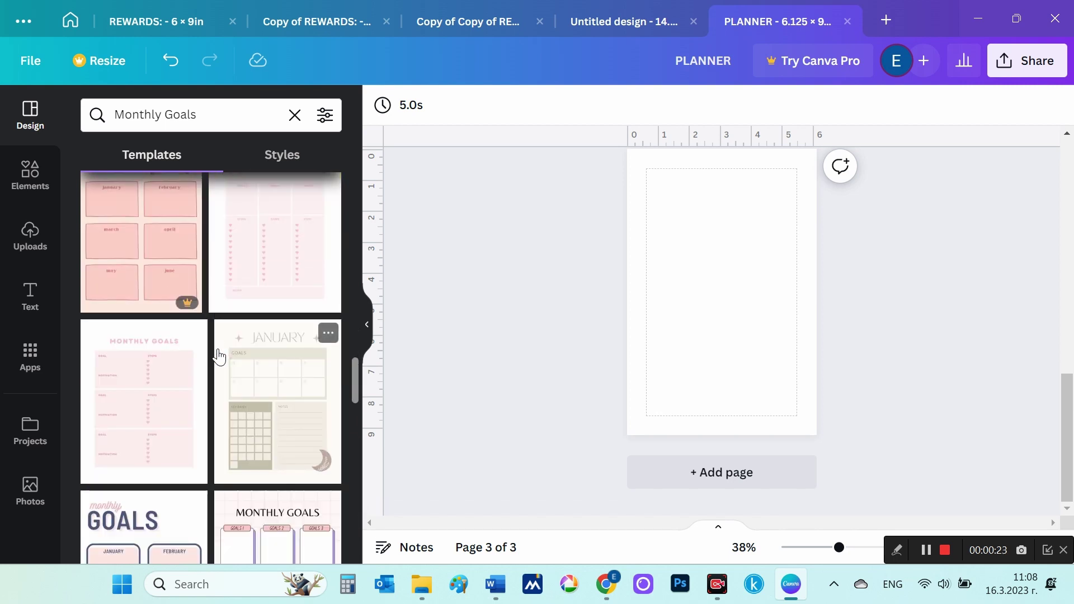
{"action": "scroll", "coordinate": [220, 355], "scroll_direction": "down", "scroll_amount": 4}
{"action": "scroll", "coordinate": [271, 355], "scroll_direction": "down", "scroll_amount": 2}
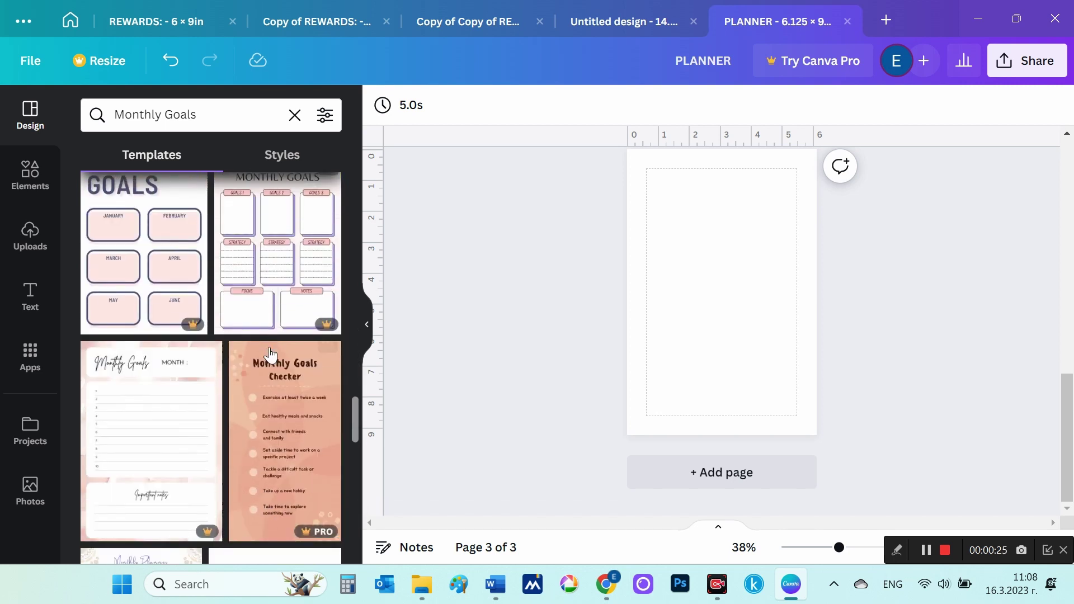
{"action": "scroll", "coordinate": [270, 355], "scroll_direction": "down", "scroll_amount": 2}
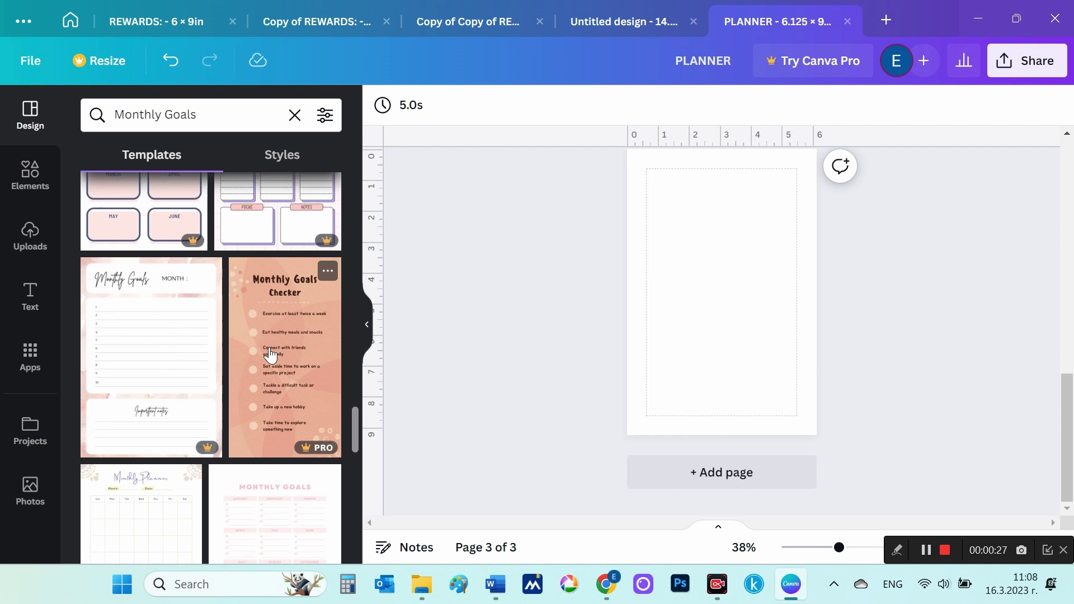
{"action": "scroll", "coordinate": [270, 356], "scroll_direction": "down", "scroll_amount": 2}
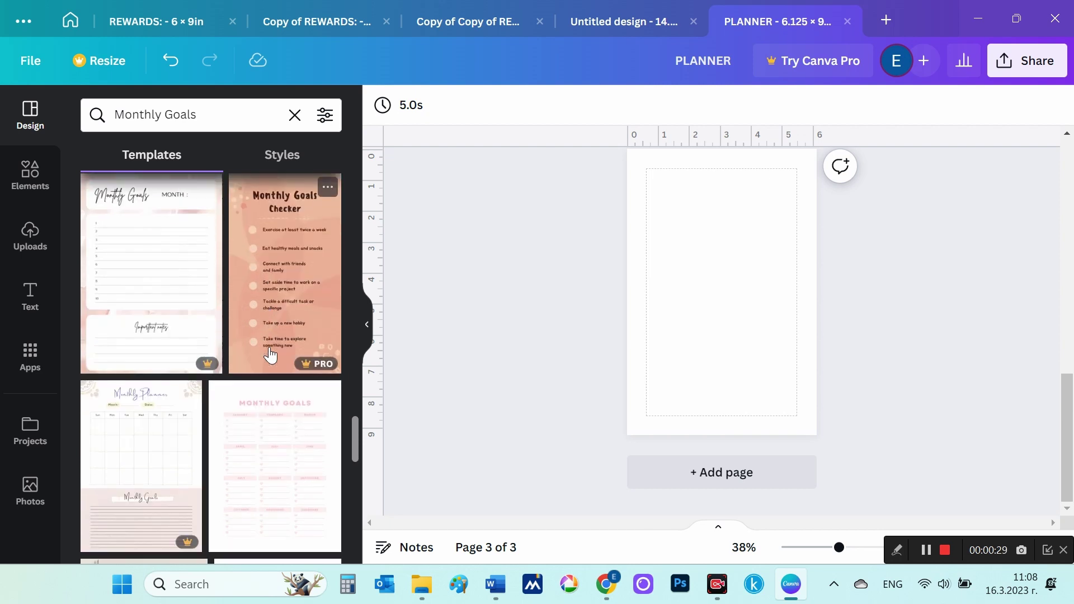
{"action": "scroll", "coordinate": [271, 355], "scroll_direction": "down", "scroll_amount": 2}
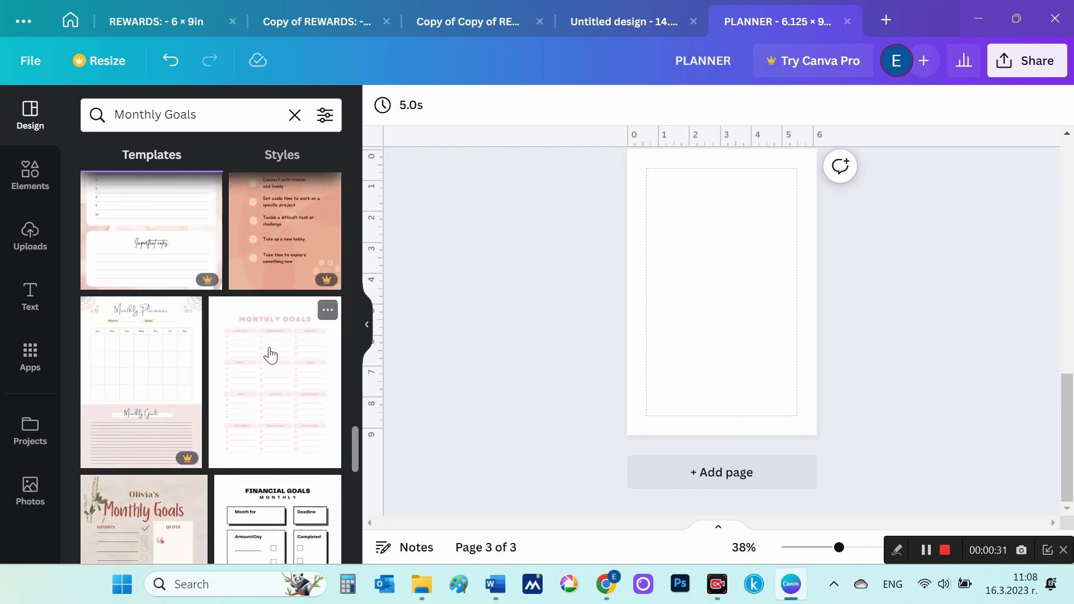
{"action": "scroll", "coordinate": [271, 355], "scroll_direction": "down", "scroll_amount": 2}
{"action": "scroll", "coordinate": [271, 355], "scroll_direction": "down", "scroll_amount": 2}
{"action": "scroll", "coordinate": [270, 356], "scroll_direction": "down", "scroll_amount": 2}
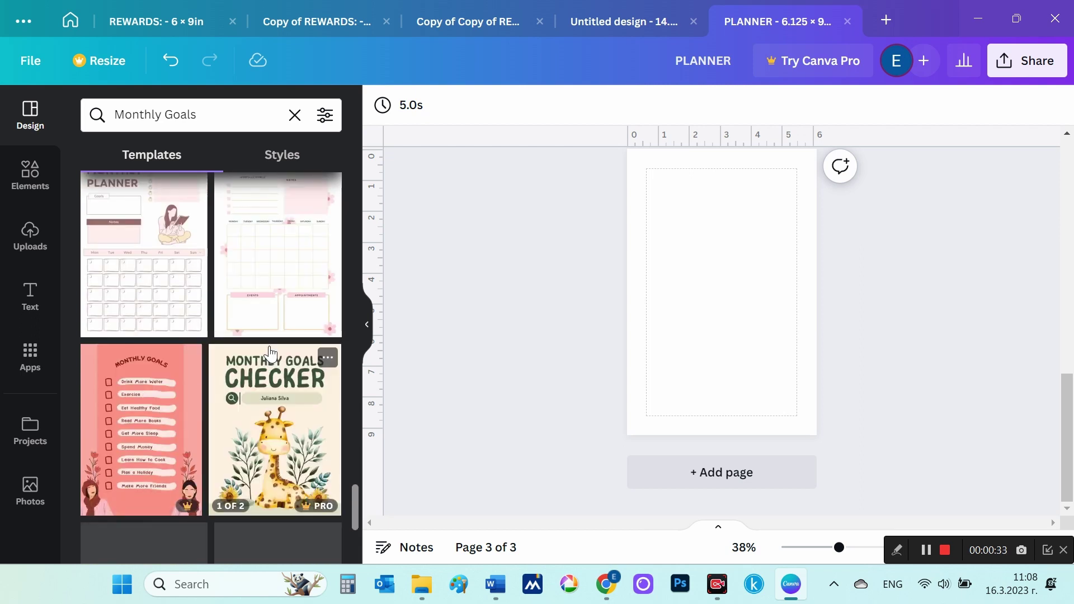
{"action": "scroll", "coordinate": [276, 295], "scroll_direction": "up", "scroll_amount": 2}
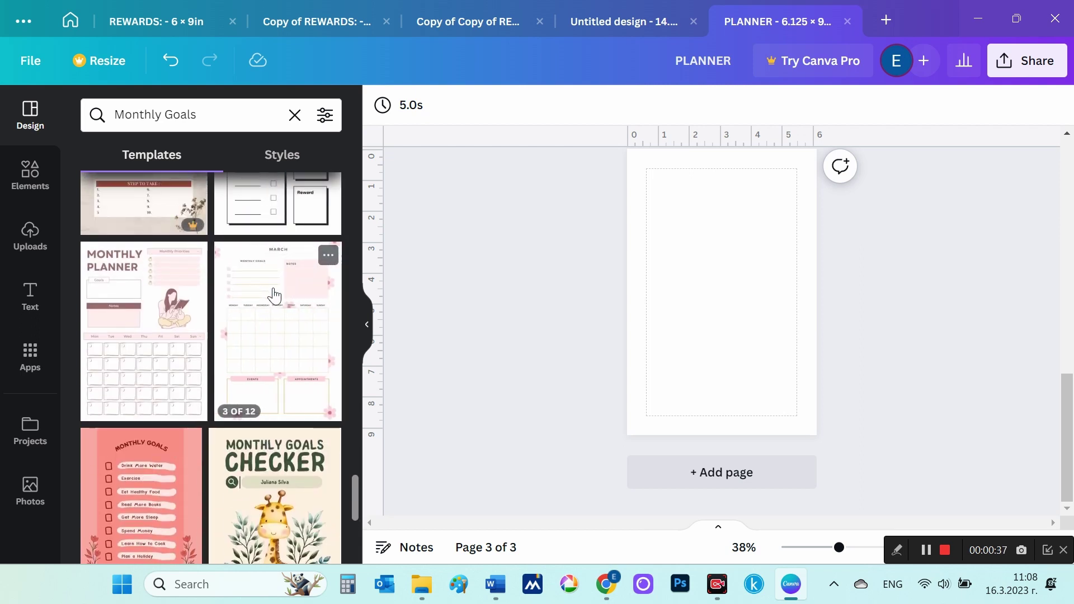
{"action": "scroll", "coordinate": [226, 325], "scroll_direction": "down", "scroll_amount": 4}
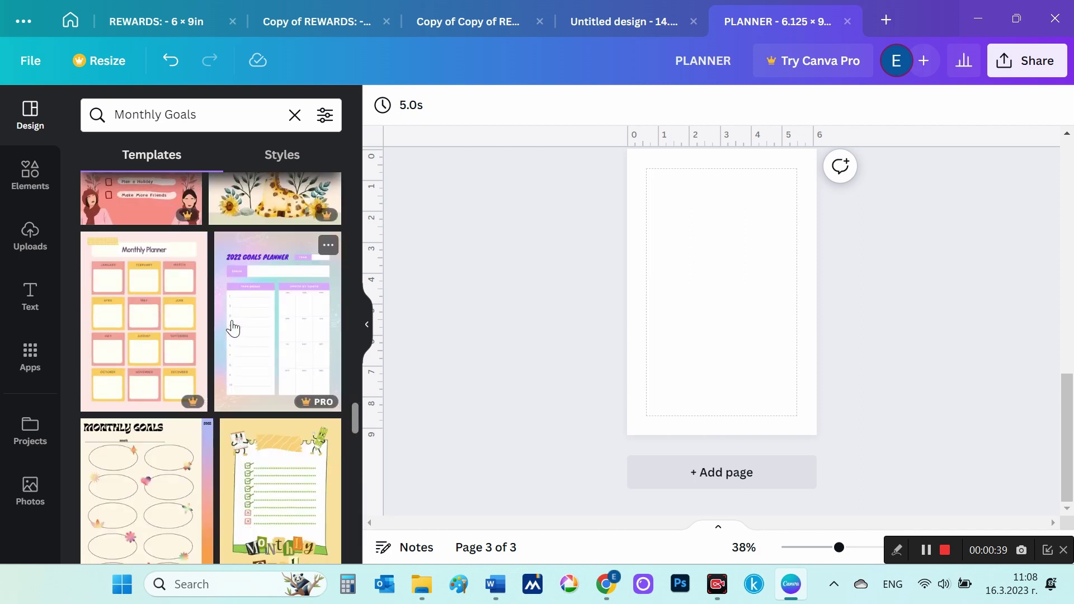
{"action": "scroll", "coordinate": [233, 329], "scroll_direction": "down", "scroll_amount": 2}
{"action": "scroll", "coordinate": [265, 331], "scroll_direction": "down", "scroll_amount": 2}
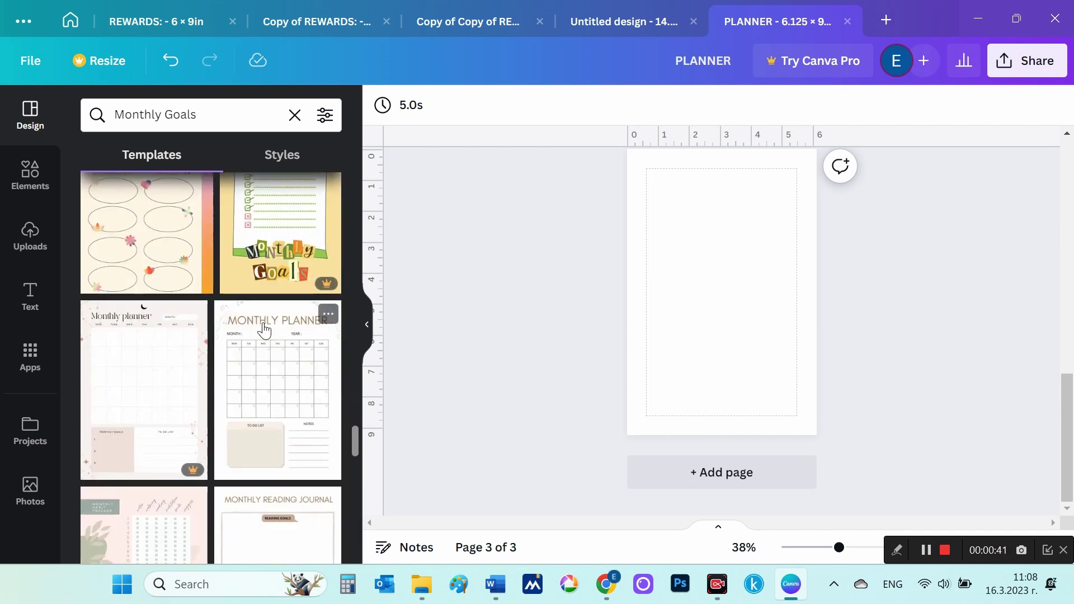
{"action": "scroll", "coordinate": [265, 331], "scroll_direction": "down", "scroll_amount": 2}
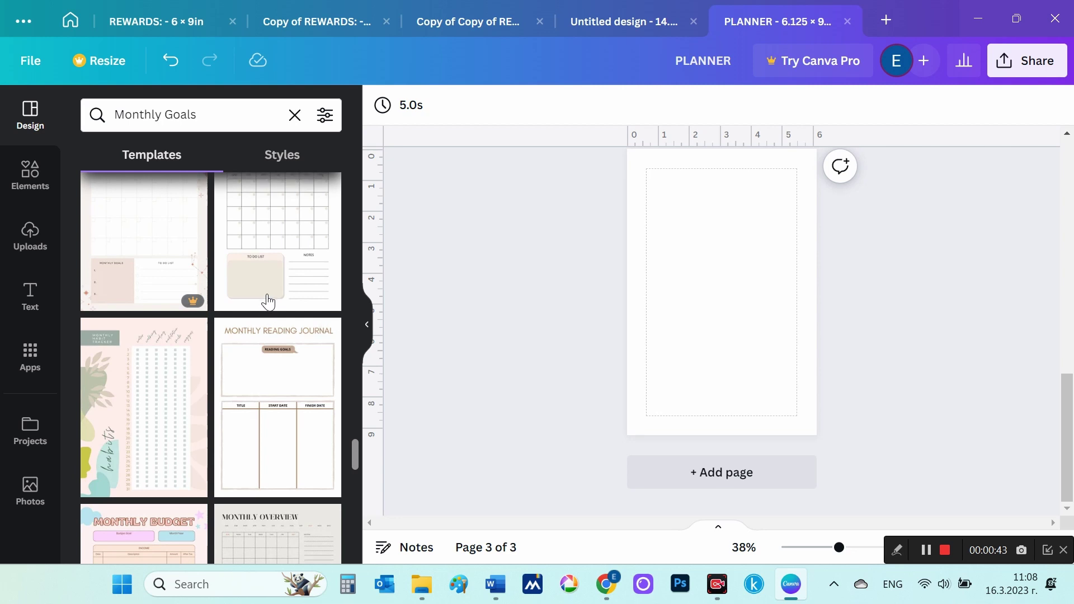
{"action": "scroll", "coordinate": [268, 302], "scroll_direction": "down", "scroll_amount": 2}
{"action": "scroll", "coordinate": [268, 302], "scroll_direction": "down", "scroll_amount": 2}
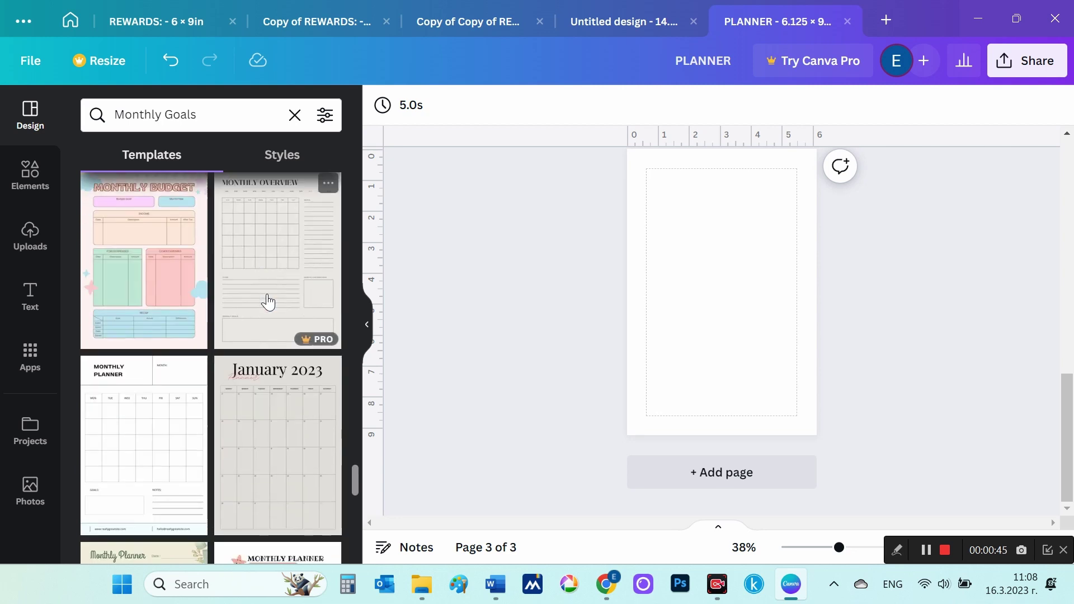
{"action": "scroll", "coordinate": [270, 302], "scroll_direction": "down", "scroll_amount": 2}
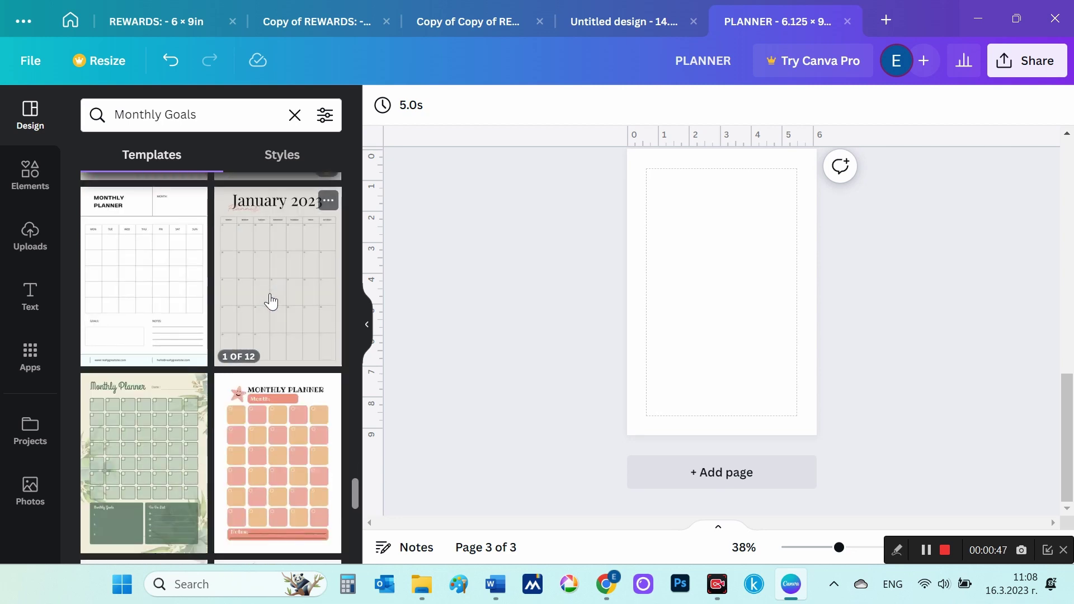
{"action": "scroll", "coordinate": [270, 302], "scroll_direction": "down", "scroll_amount": 2}
{"action": "scroll", "coordinate": [270, 302], "scroll_direction": "down", "scroll_amount": 2}
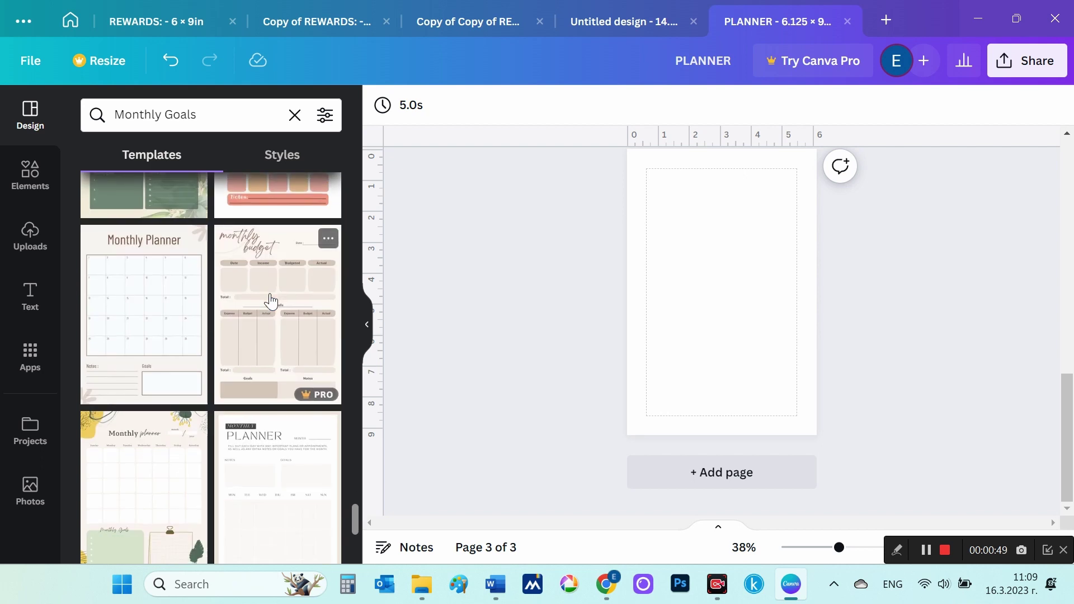
{"action": "scroll", "coordinate": [270, 302], "scroll_direction": "down", "scroll_amount": 2}
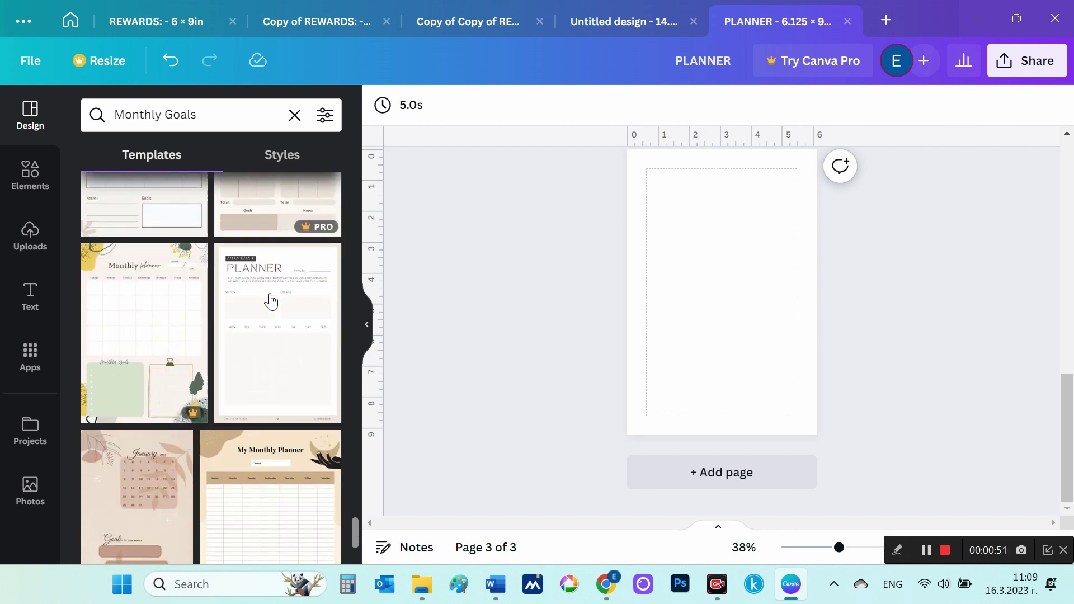
{"action": "scroll", "coordinate": [270, 302], "scroll_direction": "down", "scroll_amount": 2}
{"action": "scroll", "coordinate": [271, 302], "scroll_direction": "down", "scroll_amount": 2}
{"action": "scroll", "coordinate": [270, 302], "scroll_direction": "down", "scroll_amount": 2}
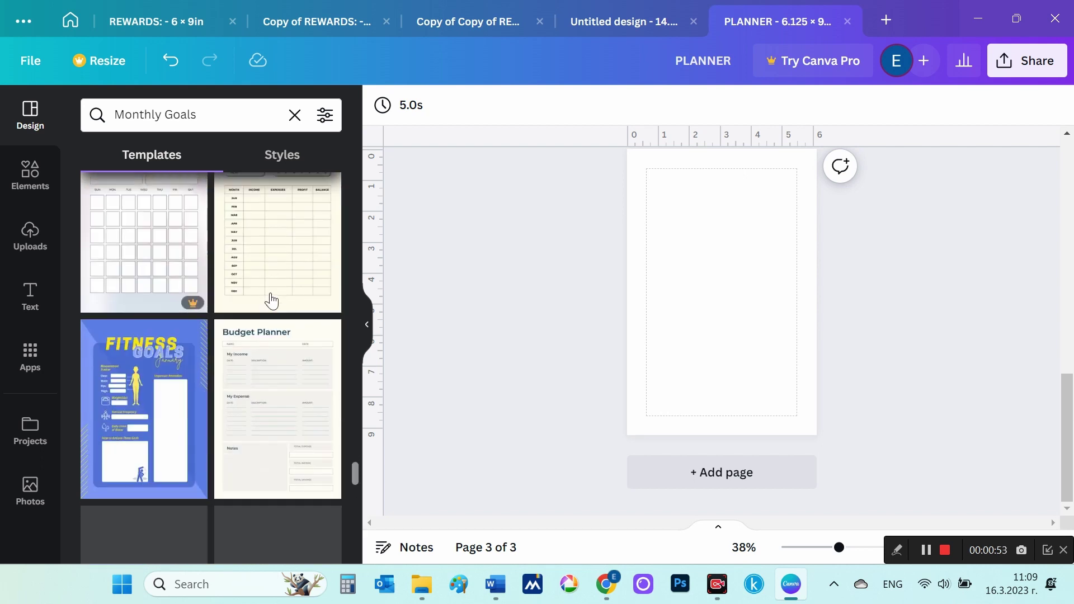
{"action": "scroll", "coordinate": [270, 302], "scroll_direction": "down", "scroll_amount": 2}
{"action": "scroll", "coordinate": [271, 302], "scroll_direction": "down", "scroll_amount": 2}
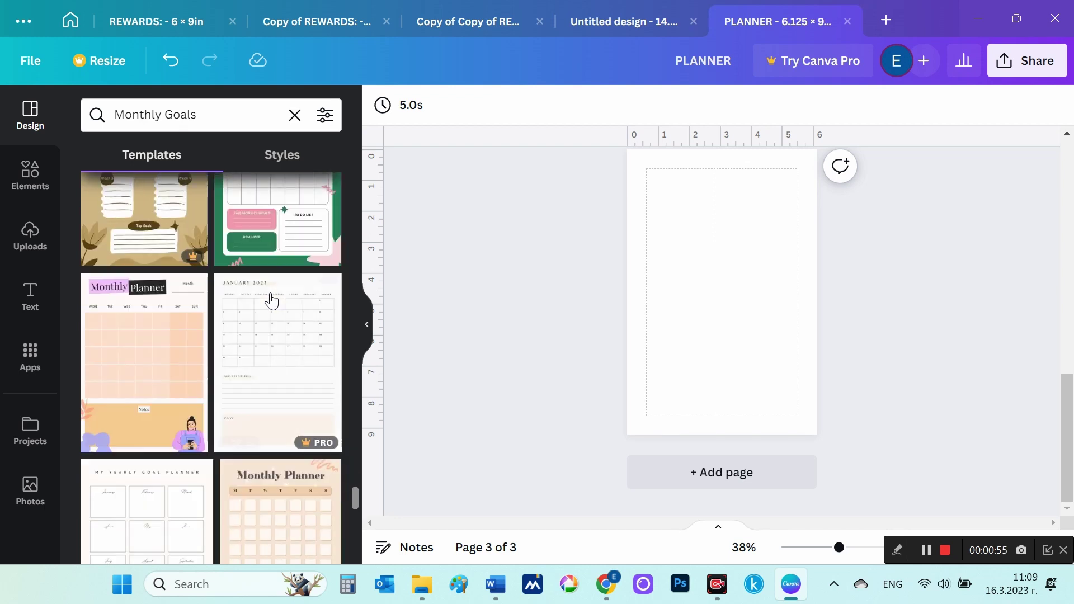
{"action": "scroll", "coordinate": [271, 301], "scroll_direction": "down", "scroll_amount": 2}
{"action": "scroll", "coordinate": [271, 301], "scroll_direction": "down", "scroll_amount": 2}
{"action": "scroll", "coordinate": [271, 301], "scroll_direction": "down", "scroll_amount": 2}
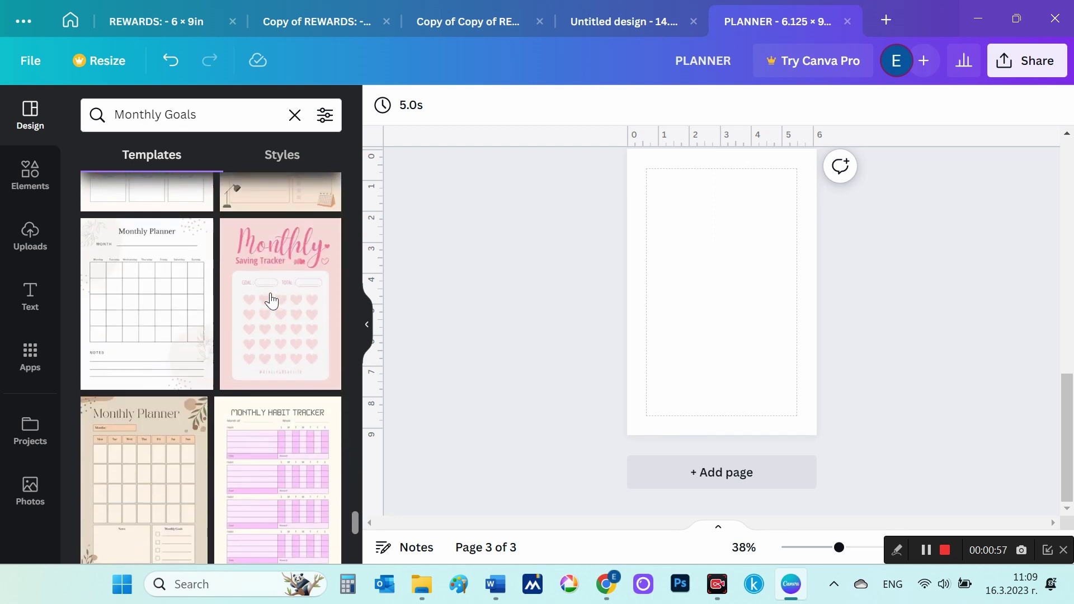
{"action": "scroll", "coordinate": [271, 301], "scroll_direction": "down", "scroll_amount": 2}
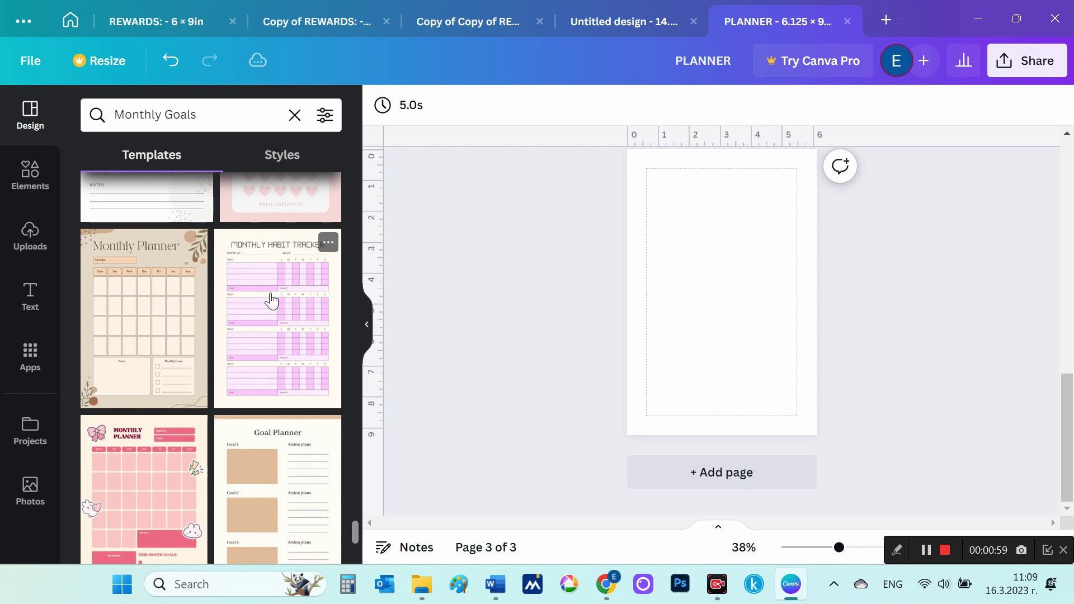
{"action": "scroll", "coordinate": [272, 301], "scroll_direction": "down", "scroll_amount": 2}
{"action": "scroll", "coordinate": [272, 301], "scroll_direction": "down", "scroll_amount": 2}
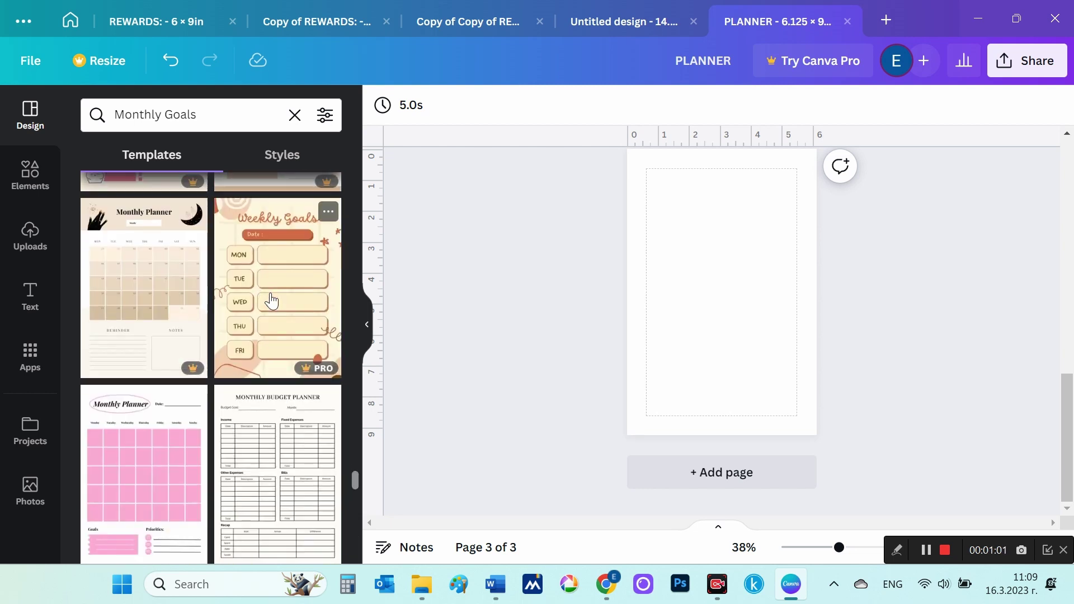
{"action": "scroll", "coordinate": [272, 301], "scroll_direction": "down", "scroll_amount": 3}
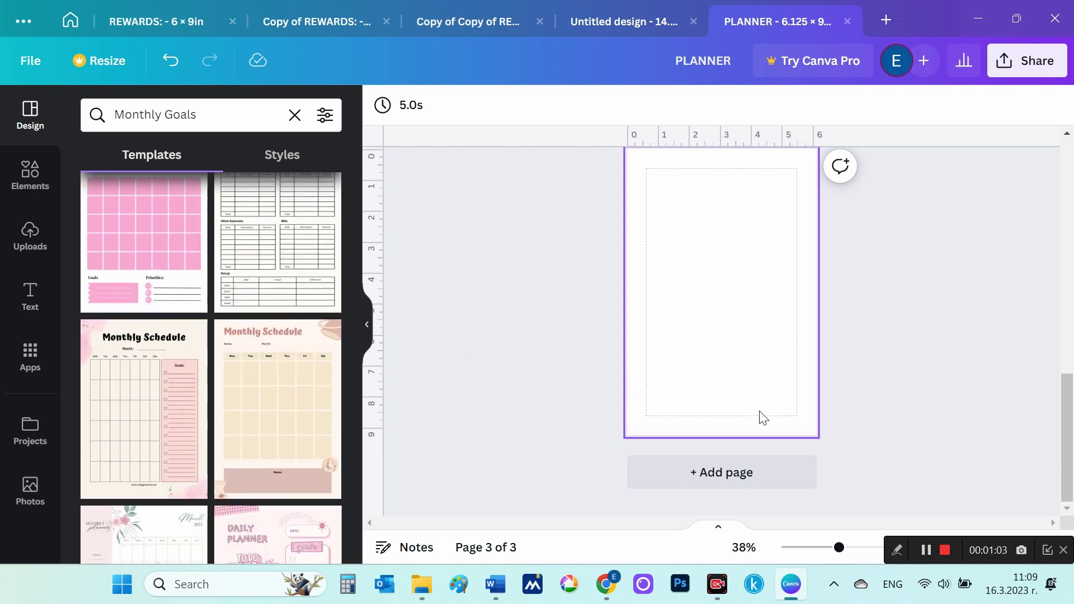
{"action": "scroll", "coordinate": [302, 342], "scroll_direction": "down", "scroll_amount": 2}
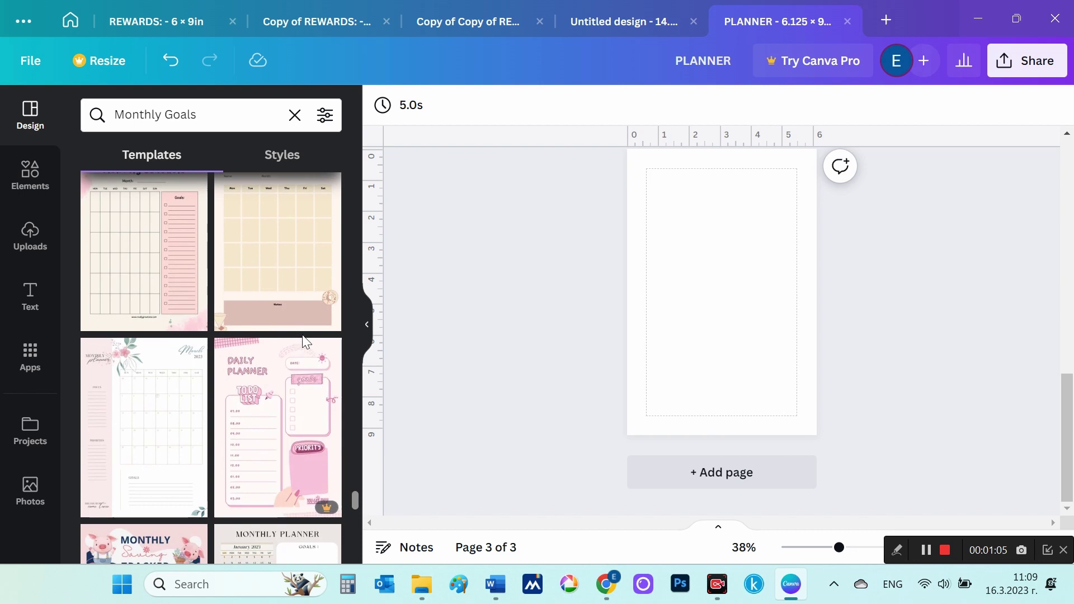
{"action": "scroll", "coordinate": [303, 342], "scroll_direction": "down", "scroll_amount": 2}
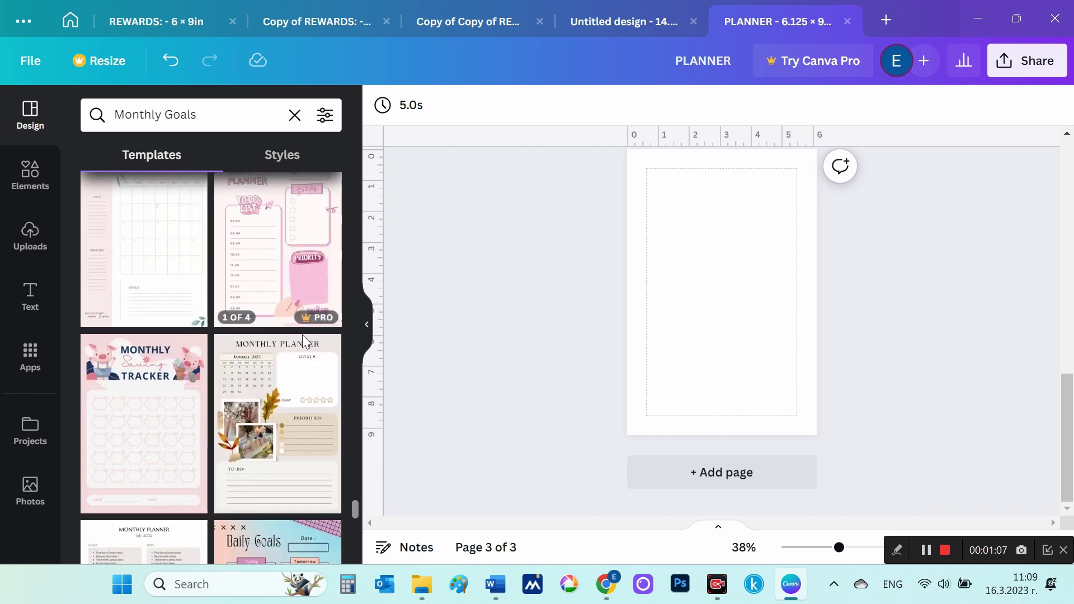
{"action": "scroll", "coordinate": [303, 340], "scroll_direction": "down", "scroll_amount": 2}
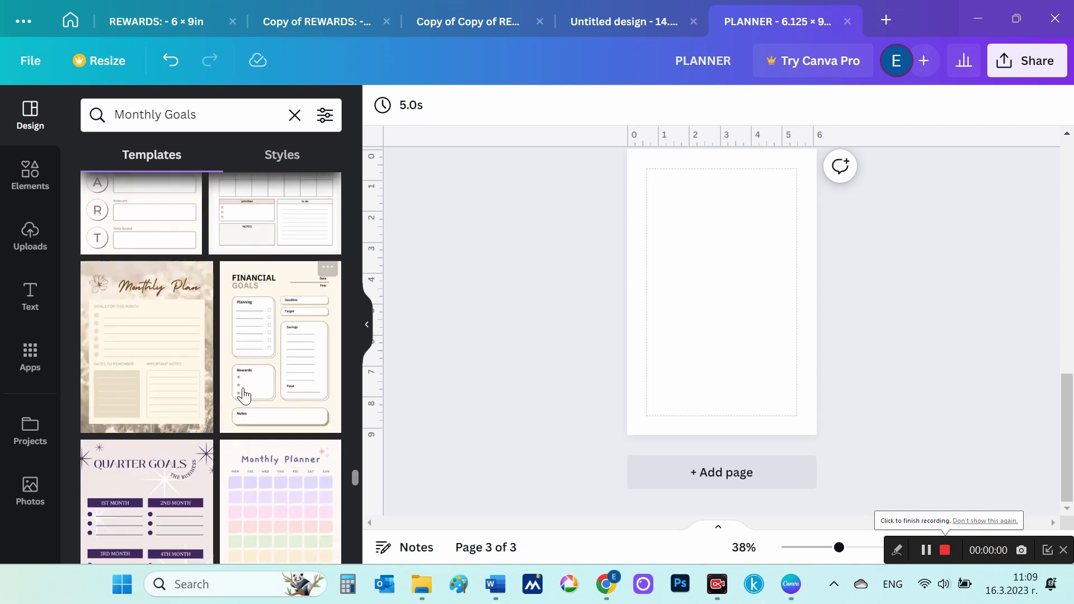
{"action": "scroll", "coordinate": [241, 390], "scroll_direction": "down", "scroll_amount": 2}
{"action": "scroll", "coordinate": [242, 390], "scroll_direction": "down", "scroll_amount": 2}
- Apply the Monthly Planner template to the blank page 3
{"action": "scroll", "coordinate": [269, 358], "scroll_direction": "down", "scroll_amount": 2}
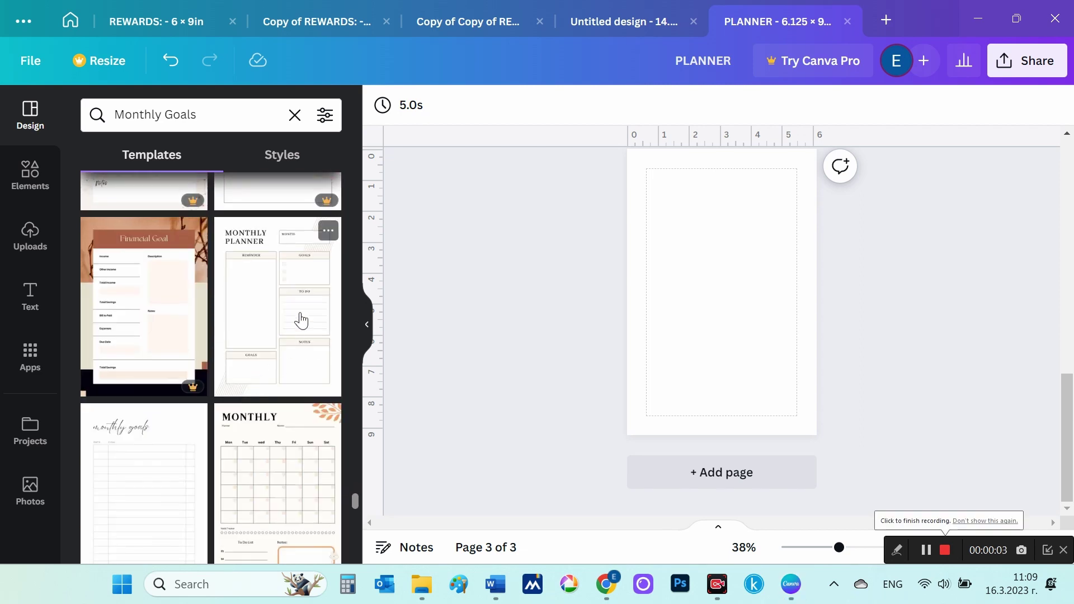
{"action": "left_click", "coordinate": [297, 312]}
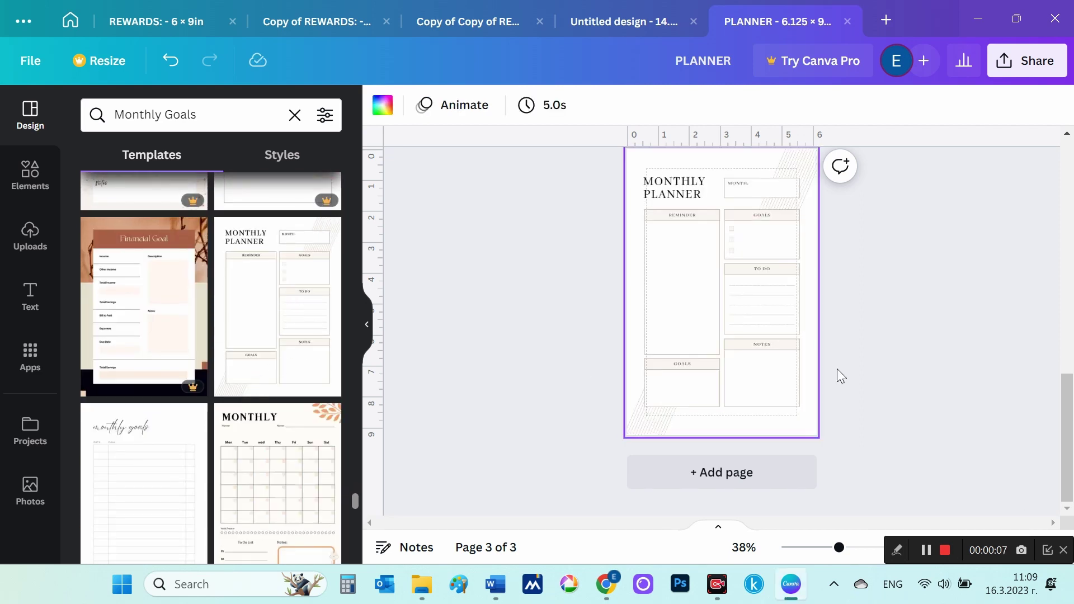
{"action": "scroll", "coordinate": [930, 312], "scroll_direction": "up", "scroll_amount": 2}
{"action": "scroll", "coordinate": [930, 312], "scroll_direction": "down", "scroll_amount": 2}
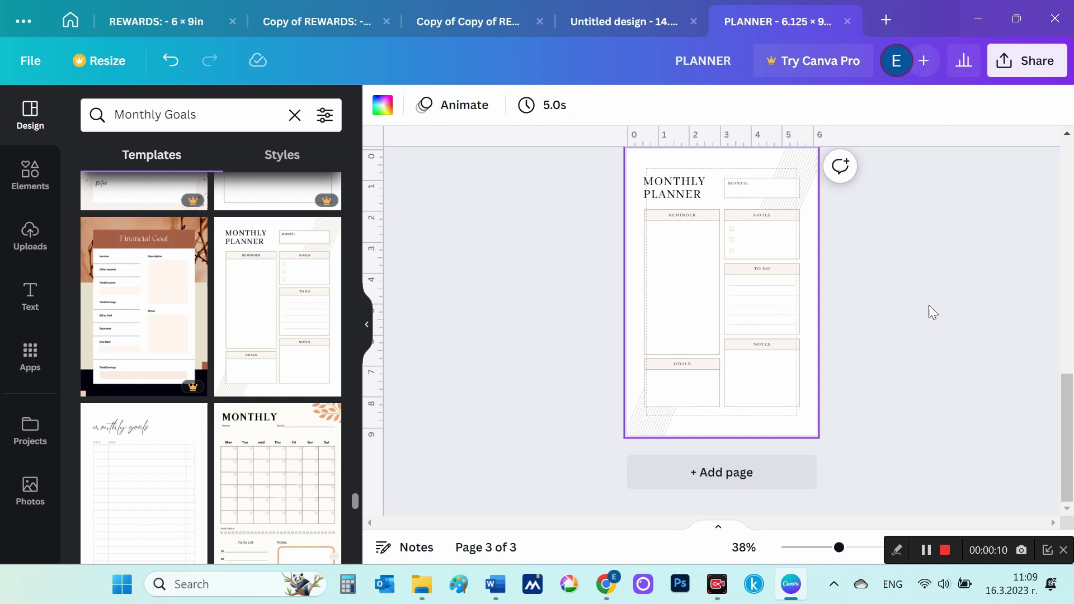
{"action": "left_click", "coordinate": [812, 168]}
{"action": "key", "text": "Escape"}
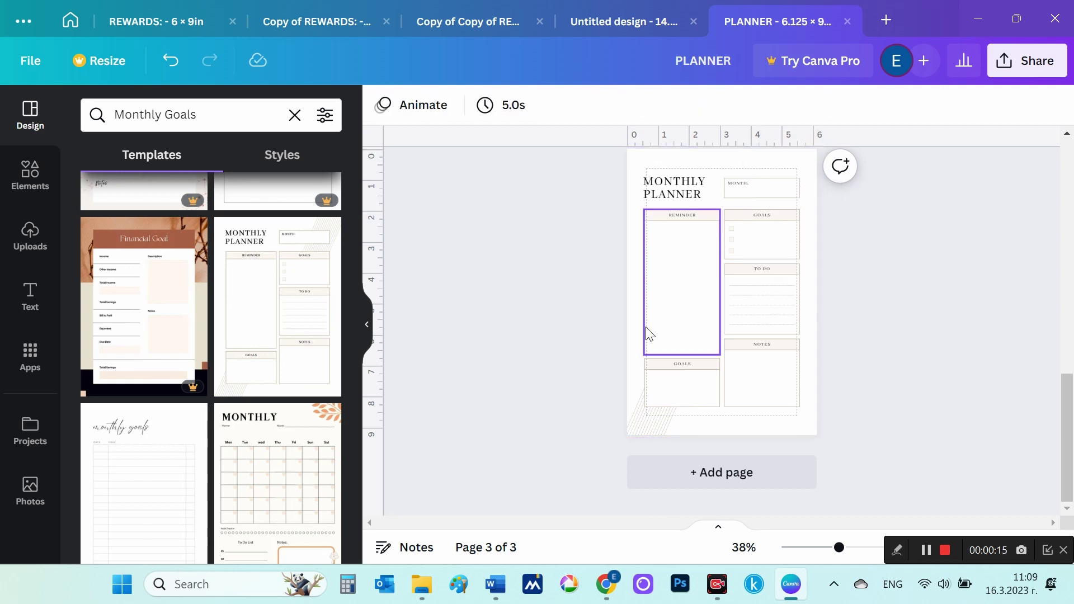
{"action": "left_click", "coordinate": [636, 412]}
{"action": "key", "text": "Escape"}
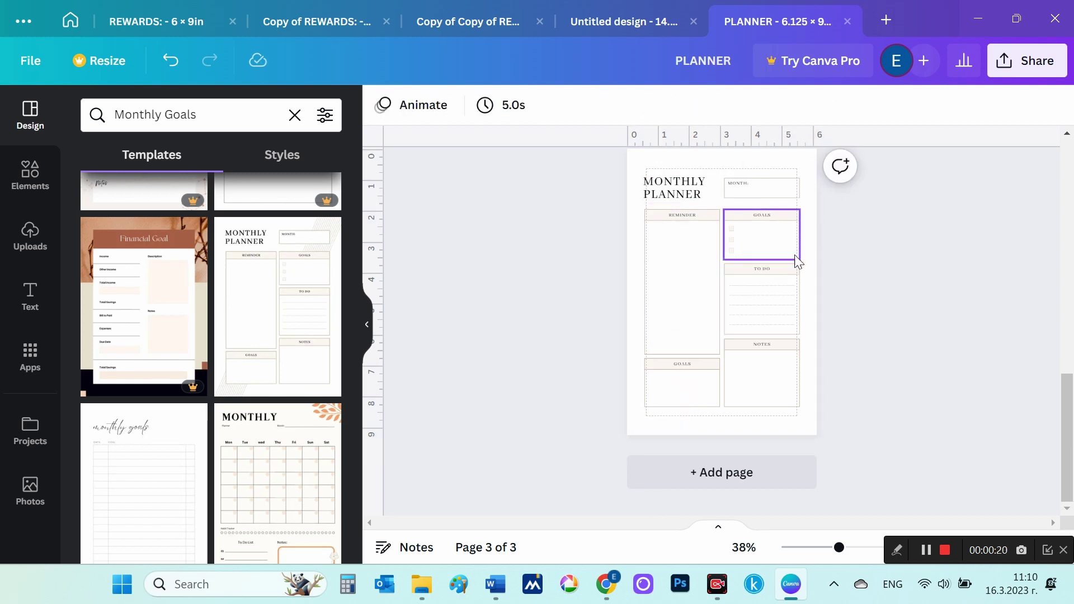
{"action": "scroll", "coordinate": [927, 279], "scroll_direction": "up", "scroll_amount": 2}
{"action": "scroll", "coordinate": [839, 269], "scroll_direction": "up", "scroll_amount": 2}
- Make the Monthly Planner's MONTH box blue
{"action": "left_click", "coordinate": [769, 253]}
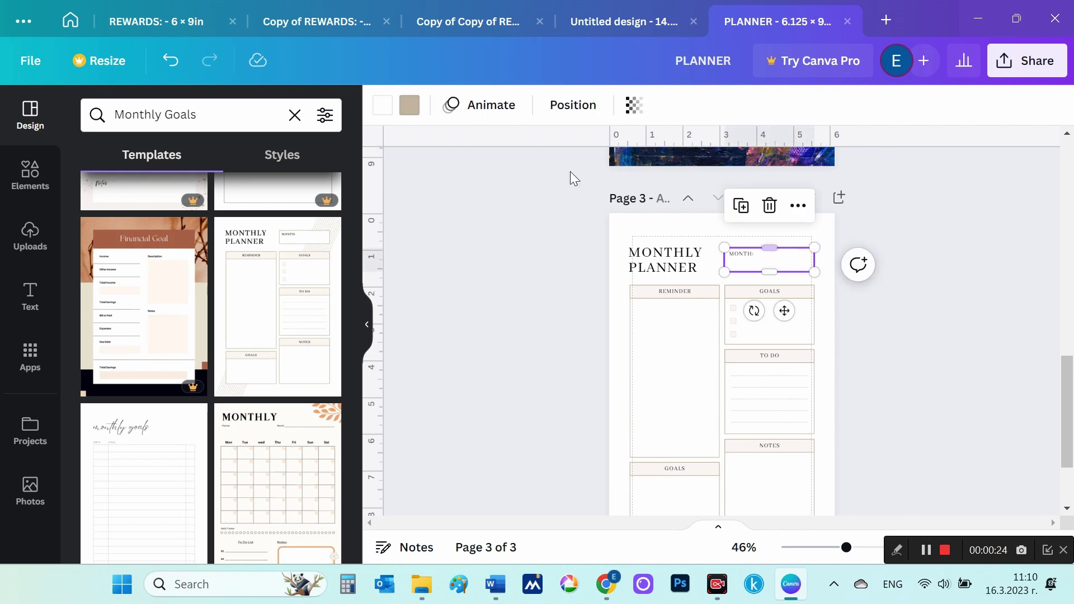
{"action": "left_click", "coordinate": [409, 105]}
{"action": "scroll", "coordinate": [264, 305], "scroll_direction": "down", "scroll_amount": 3}
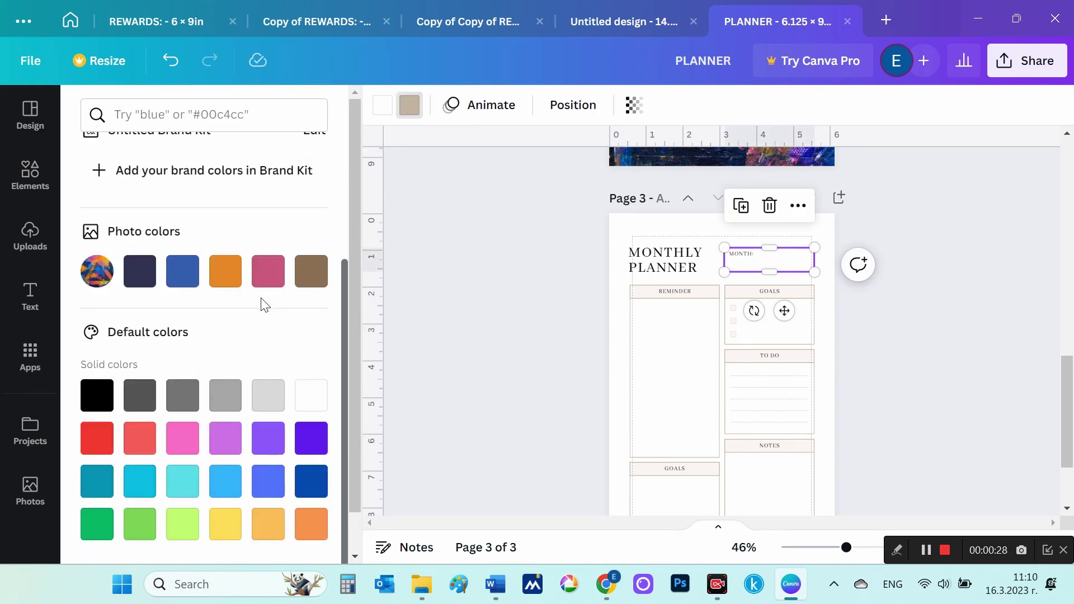
{"action": "scroll", "coordinate": [265, 305], "scroll_direction": "up", "scroll_amount": 3}
{"action": "left_click", "coordinate": [182, 194]}
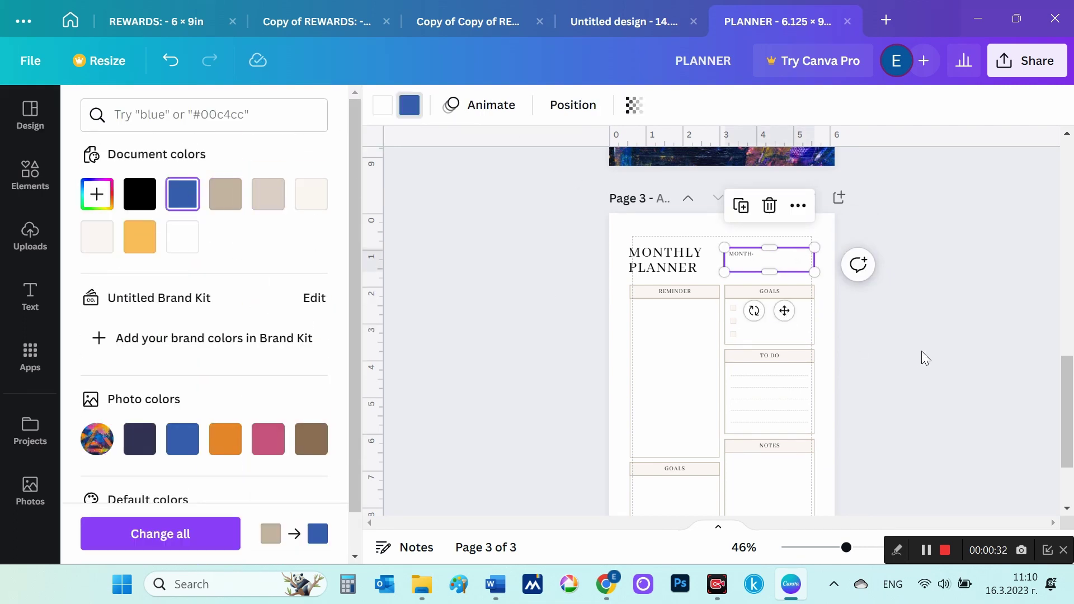
{"action": "left_click", "coordinate": [917, 344]}
{"action": "scroll", "coordinate": [908, 348], "scroll_direction": "down", "scroll_amount": 1}
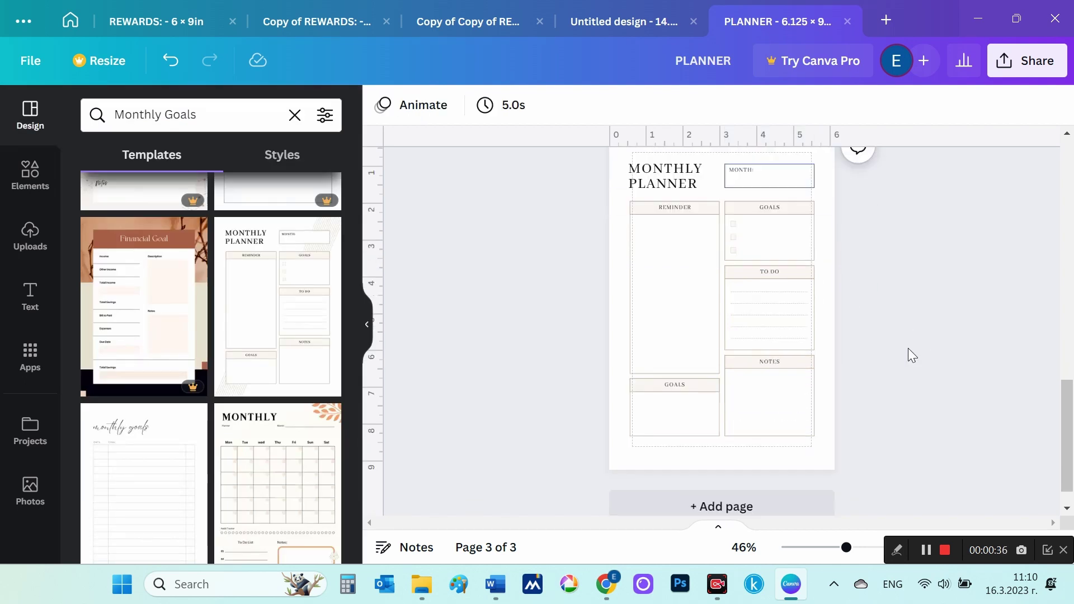
{"action": "scroll", "coordinate": [908, 348], "scroll_direction": "up", "scroll_amount": 1}
{"action": "scroll", "coordinate": [908, 348], "scroll_direction": "down", "scroll_amount": 1}
{"action": "scroll", "coordinate": [928, 434], "scroll_direction": "up", "scroll_amount": 3}
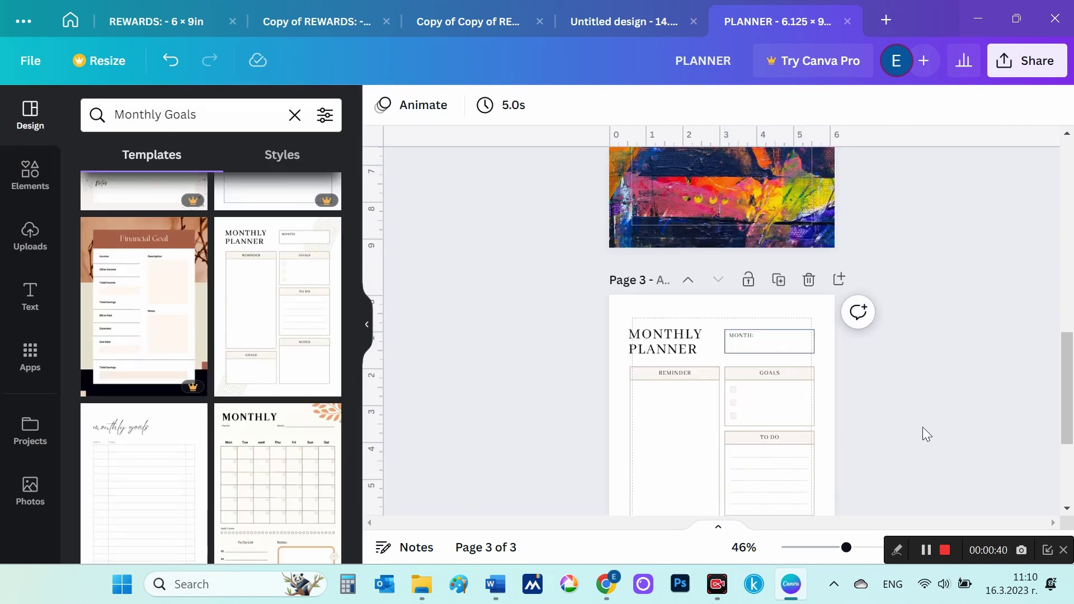
{"action": "scroll", "coordinate": [922, 428], "scroll_direction": "up", "scroll_amount": 3}
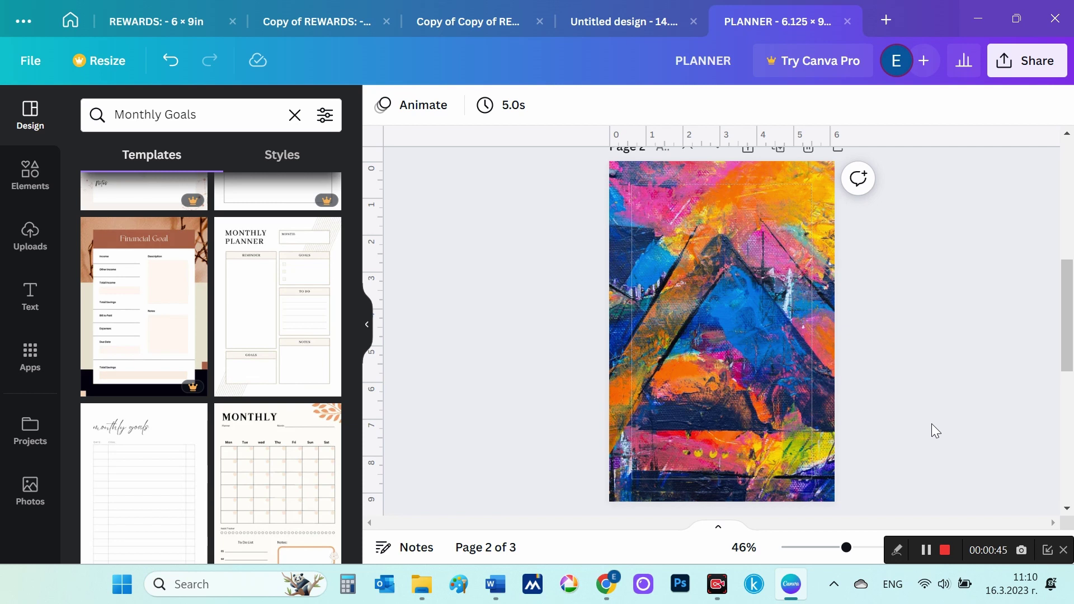
- Paste the Canva window screenshot into Microsoft Paint
{"action": "left_click", "coordinate": [459, 584]}
{"action": "key", "text": "ctrl+v"}
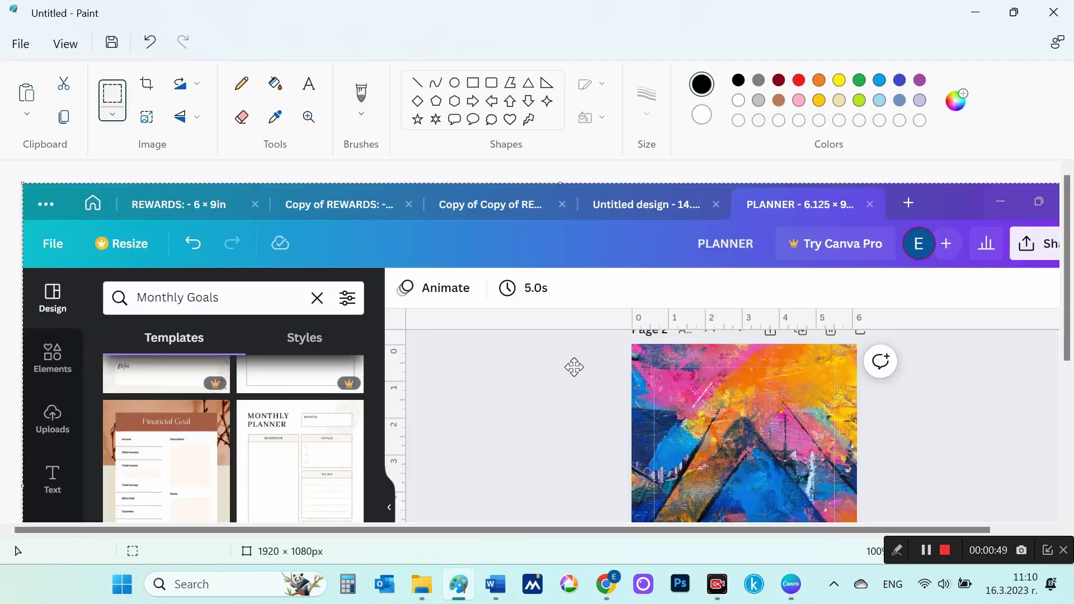
{"action": "scroll", "coordinate": [907, 400], "scroll_direction": "down", "scroll_amount": 2}
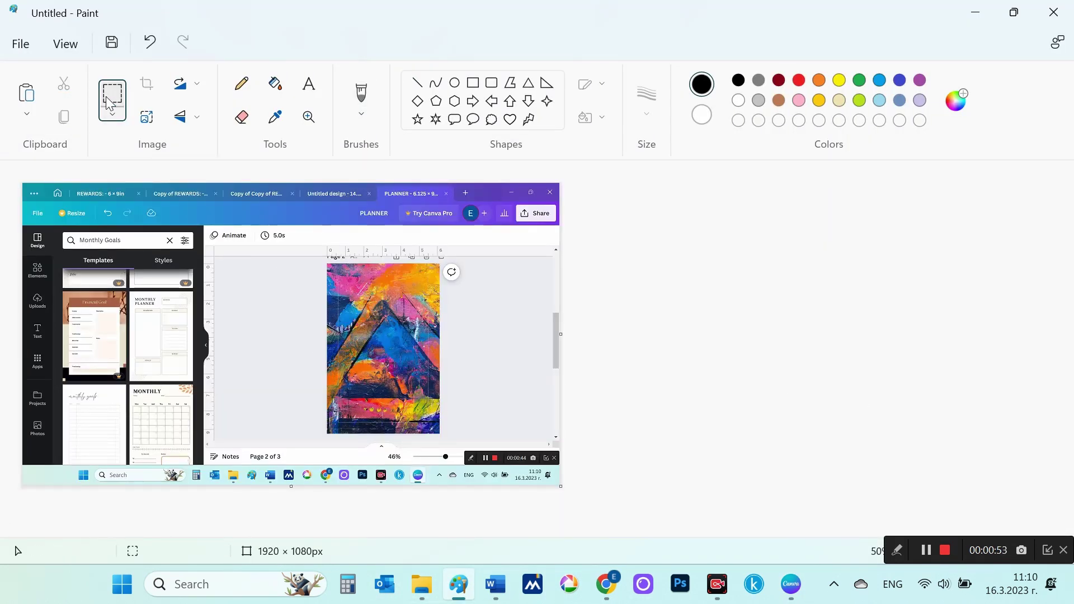
- Erase the painting's centre to white and select the whole painted frame
{"action": "mouse_move", "coordinate": [338, 274]}
{"action": "left_mouse_down"}
{"action": "mouse_move", "coordinate": [411, 409]}
{"action": "mouse_move", "coordinate": [428, 417]}
{"action": "left_mouse_up"}
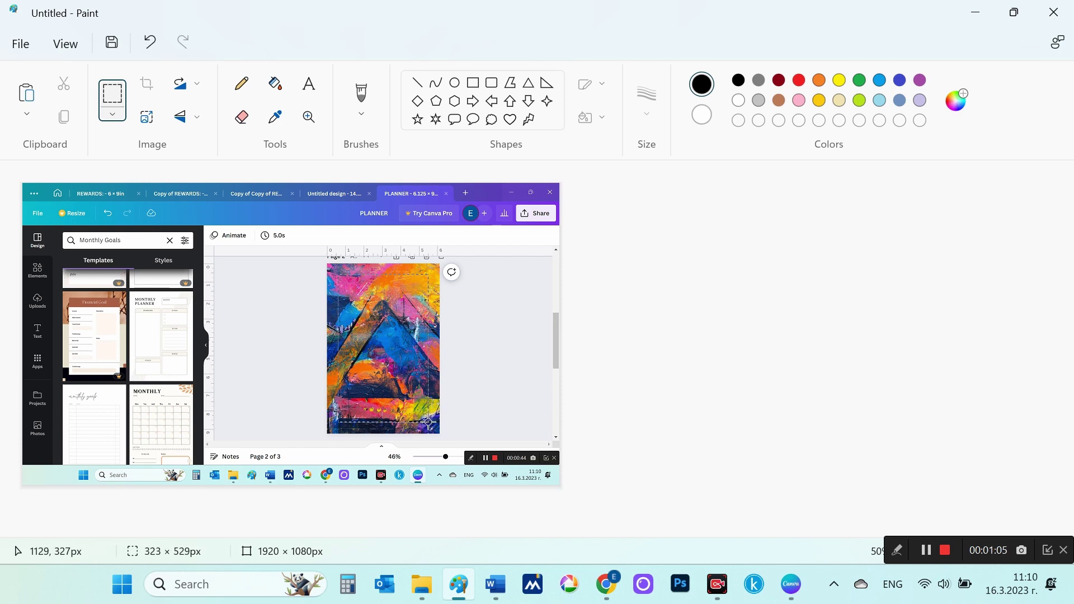
{"action": "key", "text": "Delete"}
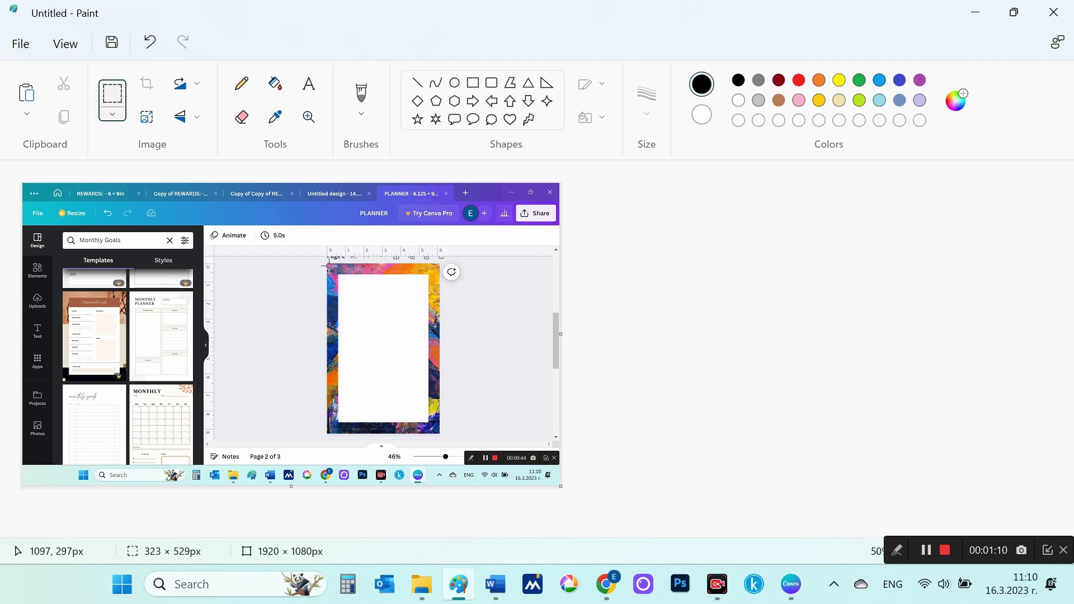
{"action": "left_click_drag", "start_coordinate": [327, 264], "coordinate": [419, 424]}
{"action": "left_click_drag", "start_coordinate": [440, 432], "coordinate": [440, 433]}
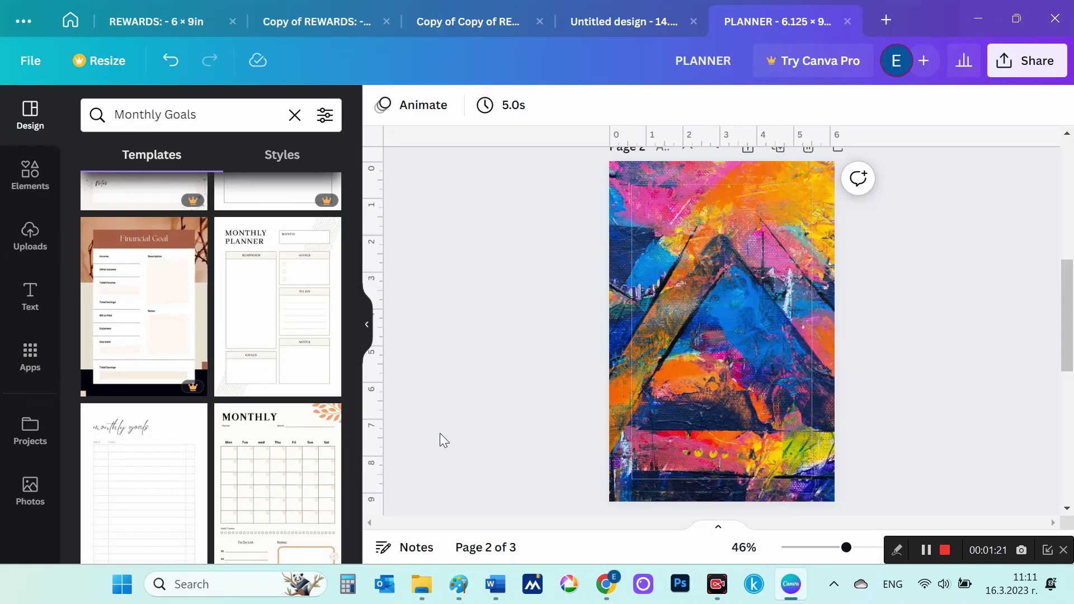
- Paste the painted frame onto page 3 and enlarge it to fill the page
{"action": "scroll", "coordinate": [763, 368], "scroll_direction": "down", "scroll_amount": 3}
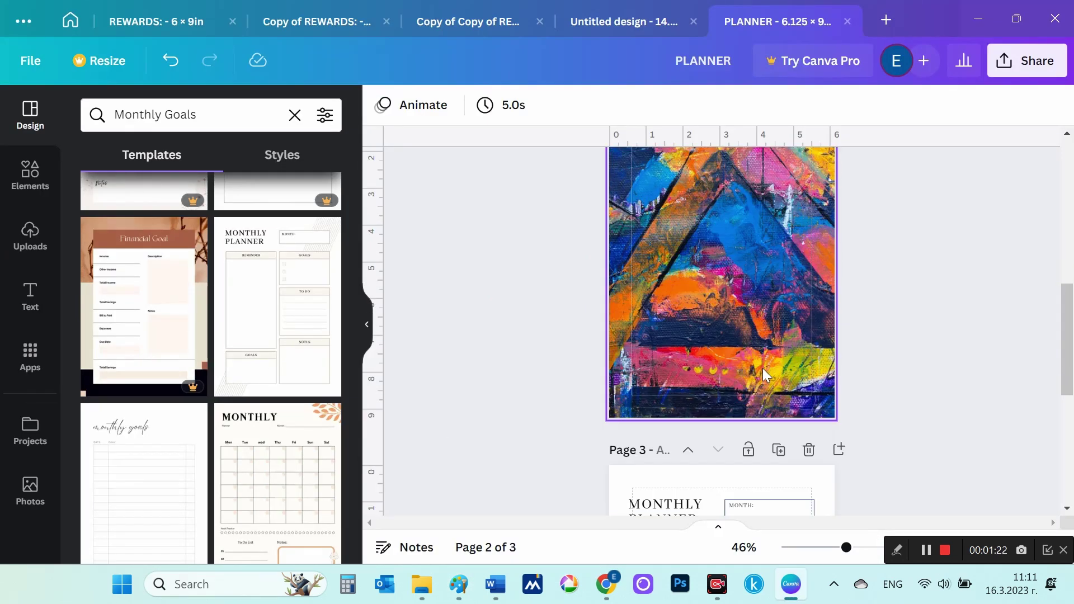
{"action": "scroll", "coordinate": [764, 368], "scroll_direction": "down", "scroll_amount": 3}
{"action": "key", "text": "ctrl+v"}
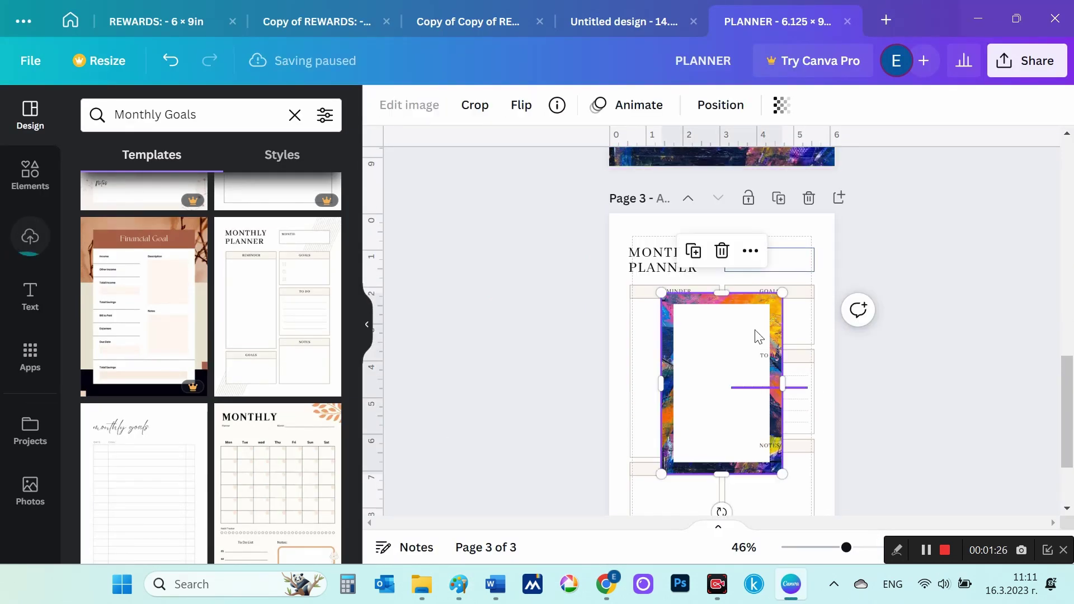
{"action": "left_click_drag", "start_coordinate": [690, 306], "coordinate": [637, 217]}
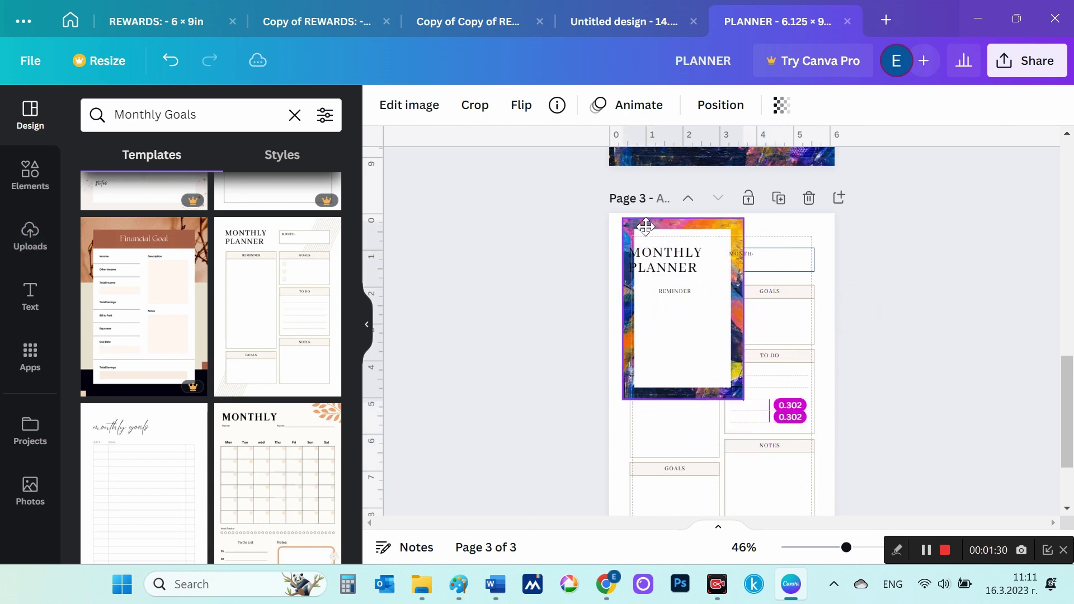
{"action": "scroll", "coordinate": [930, 446], "scroll_direction": "down", "scroll_amount": 2}
{"action": "scroll", "coordinate": [930, 446], "scroll_direction": "down", "scroll_amount": 1, "text": "ctrl"}
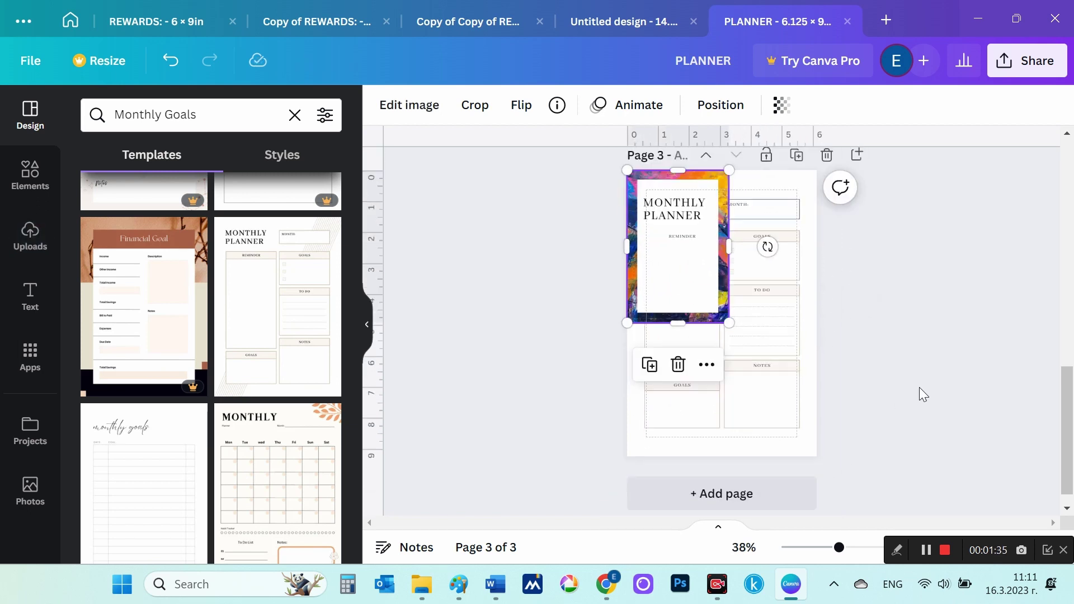
{"action": "scroll", "coordinate": [918, 387], "scroll_direction": "up", "scroll_amount": 2}
{"action": "scroll", "coordinate": [956, 381], "scroll_direction": "down", "scroll_amount": 2}
{"action": "mouse_move", "coordinate": [730, 320]}
{"action": "left_mouse_down"}
{"action": "mouse_move", "coordinate": [770, 401]}
{"action": "mouse_move", "coordinate": [818, 457]}
{"action": "left_mouse_up"}
{"action": "left_click", "coordinate": [1044, 478]}
- Send the painted frame backward, behind the Monthly Planner layout
{"action": "left_click", "coordinate": [892, 338]}
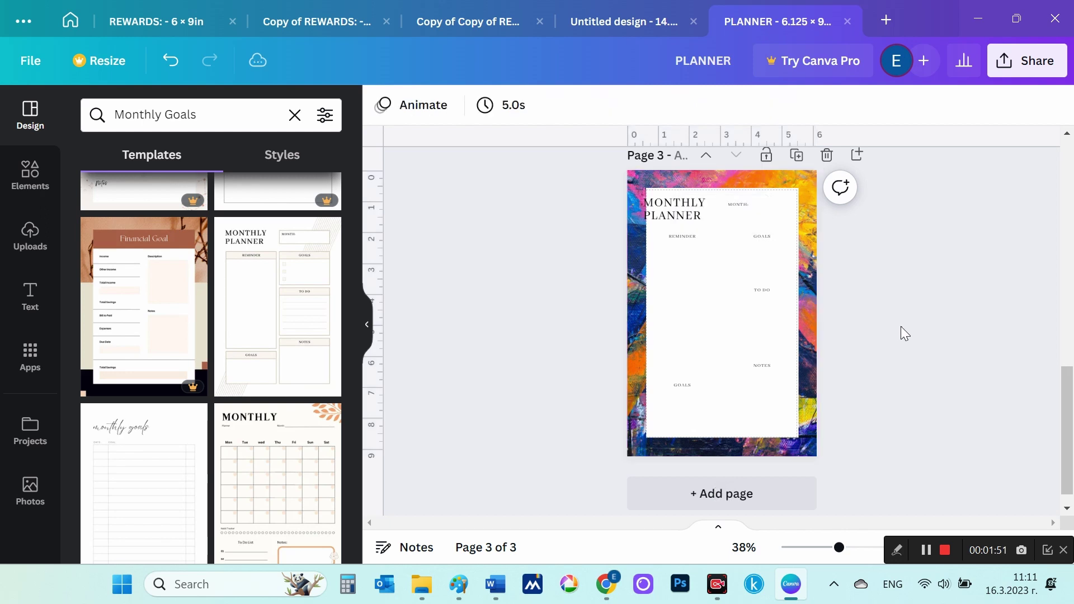
{"action": "left_click", "coordinate": [798, 299]}
{"action": "right_click", "coordinate": [806, 294]}
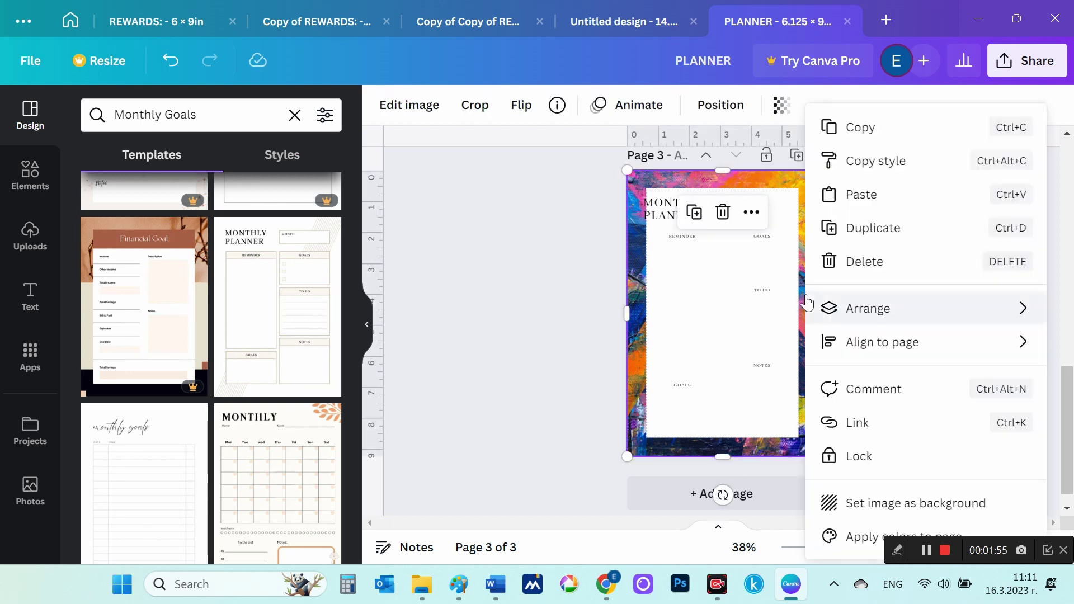
{"action": "left_click", "coordinate": [660, 382]}
- Nudge the MONTHLY PLANNER title slightly up and to the right
{"action": "left_click", "coordinate": [904, 301]}
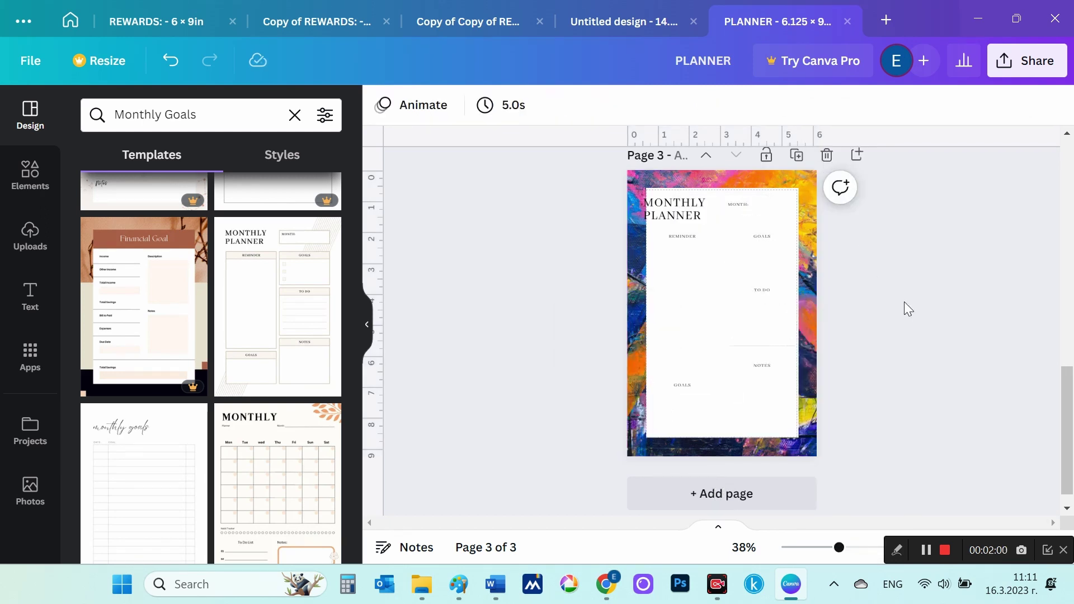
{"action": "scroll", "coordinate": [755, 323], "scroll_direction": "up", "scroll_amount": 3}
{"action": "scroll", "coordinate": [920, 292], "scroll_direction": "up", "scroll_amount": 3}
{"action": "left_click", "coordinate": [660, 201]}
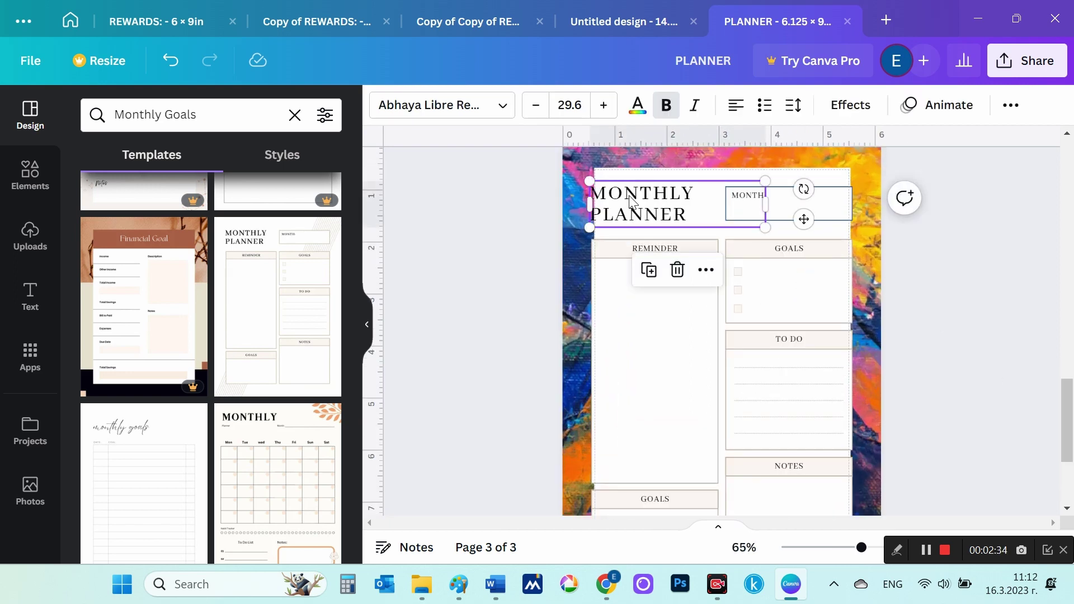
{"action": "left_click_drag", "start_coordinate": [661, 202], "coordinate": [671, 198]}
- Give the MONTH box a pink border
{"action": "left_click", "coordinate": [828, 208]}
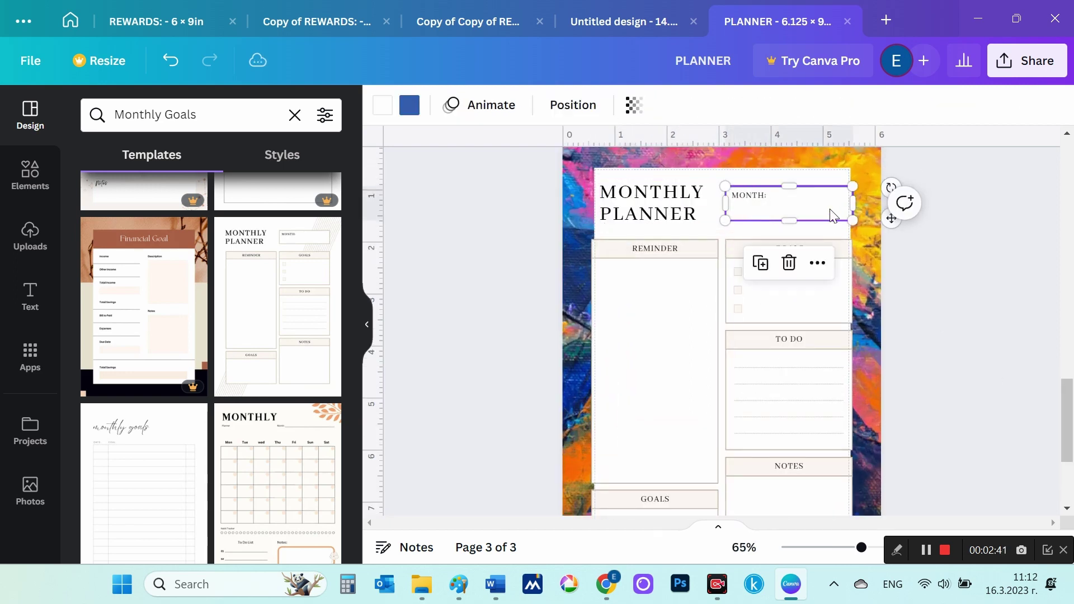
{"action": "left_click", "coordinate": [409, 105]}
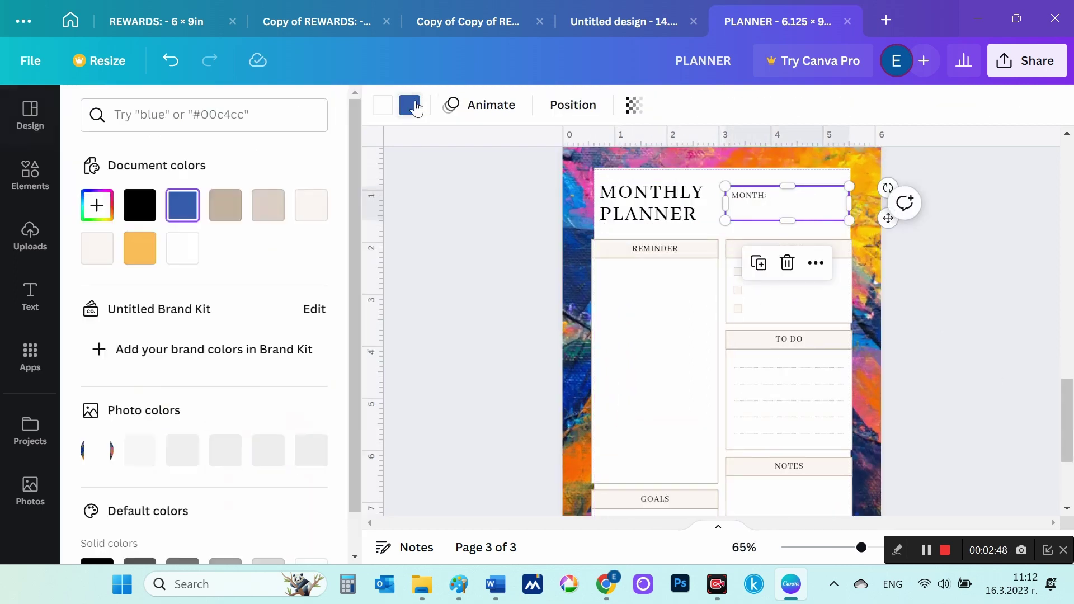
{"action": "scroll", "coordinate": [216, 358], "scroll_direction": "down", "scroll_amount": 3}
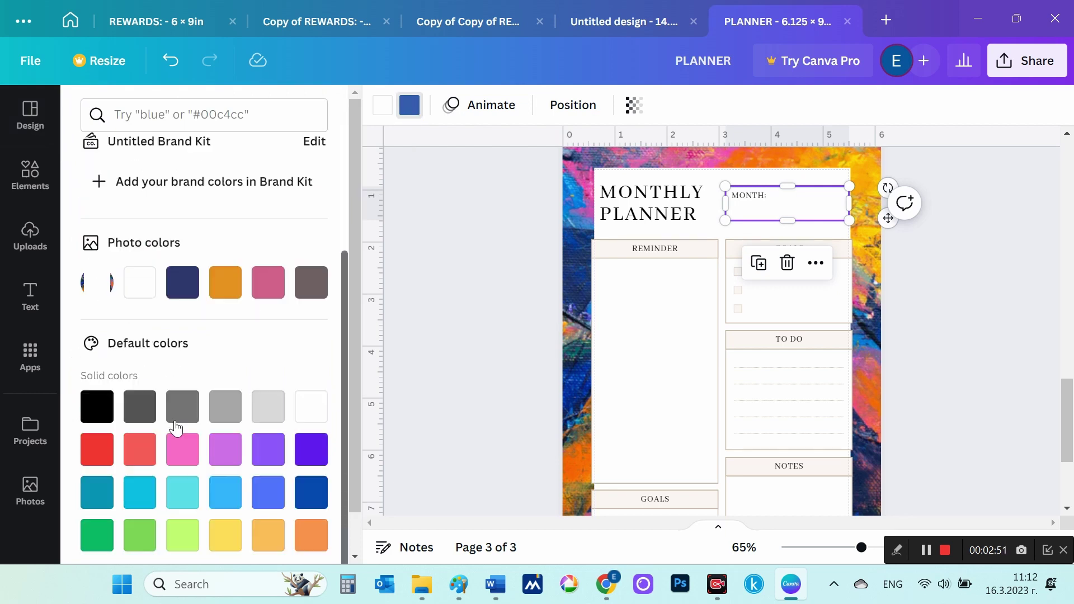
{"action": "left_click", "coordinate": [268, 283]}
{"action": "left_click", "coordinate": [907, 285]}
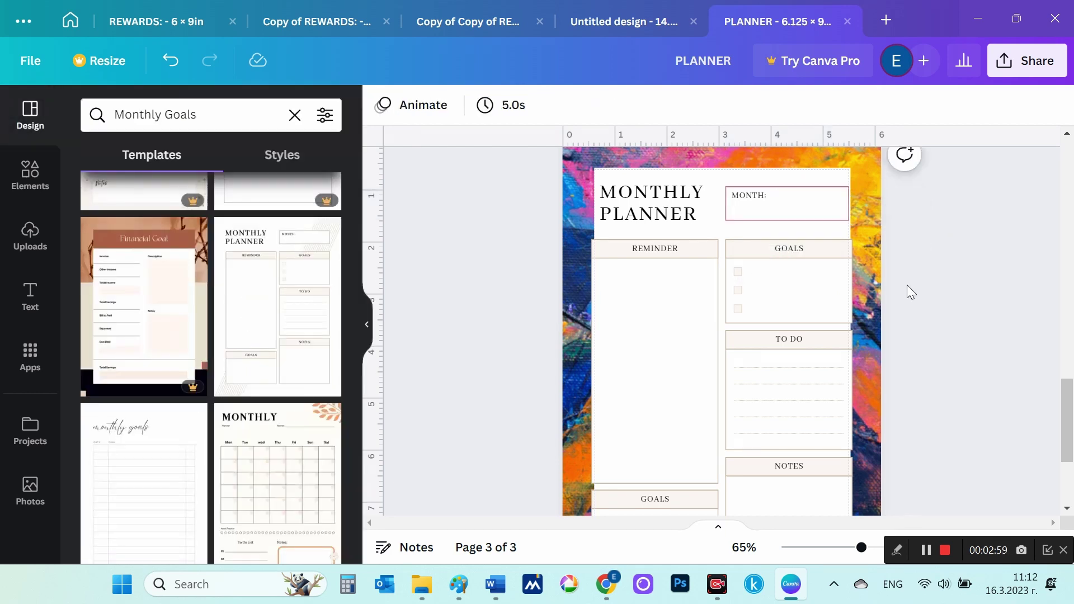
{"action": "left_click", "coordinate": [844, 206]}
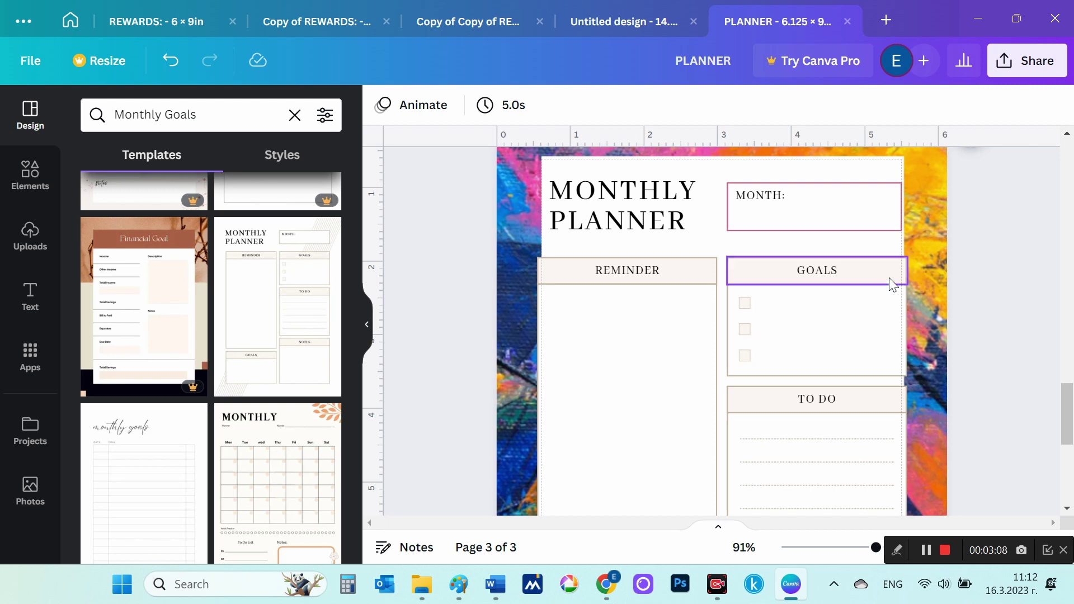
- Select the REMINDER, GOALS and TO DO boxes, headers and dotted line in turn
{"action": "left_click", "coordinate": [704, 277]}
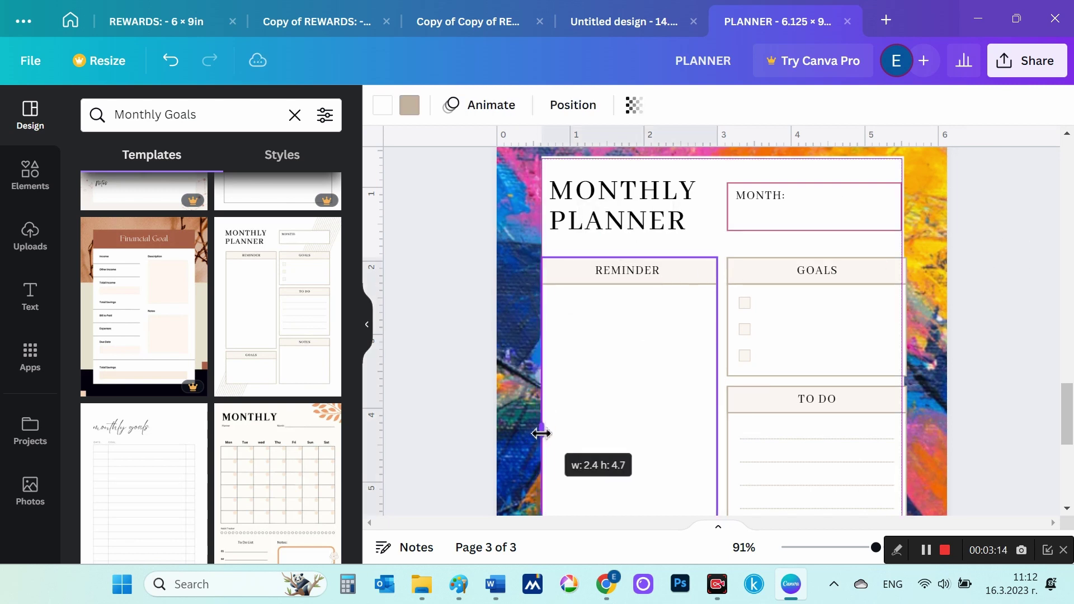
{"action": "left_click", "coordinate": [902, 311]}
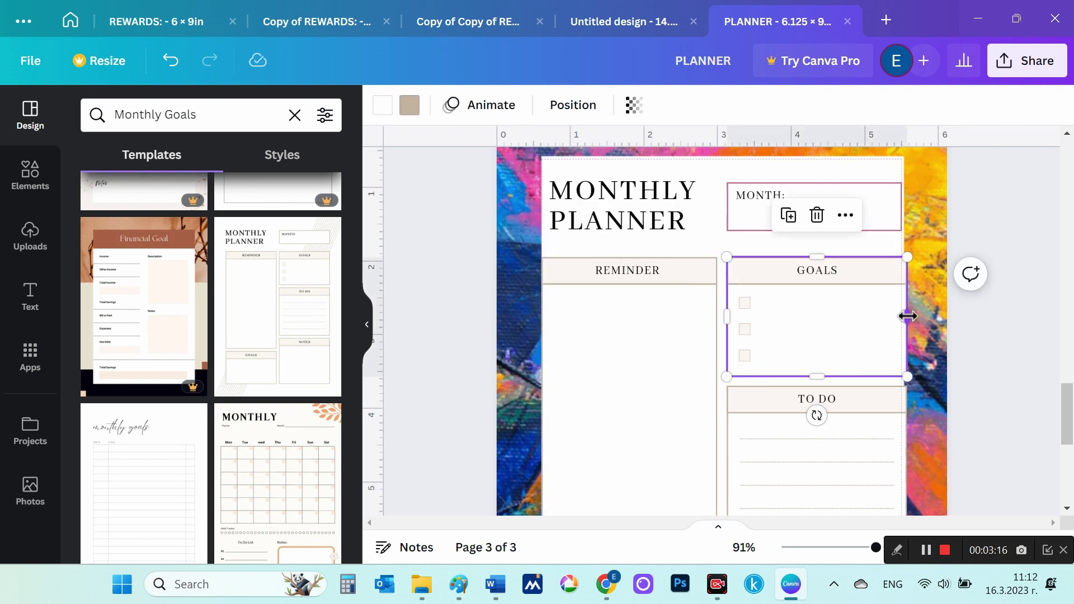
{"action": "scroll", "coordinate": [893, 379], "scroll_direction": "down", "scroll_amount": 2}
{"action": "right_click", "coordinate": [893, 379]}
{"action": "left_click", "coordinate": [894, 316]}
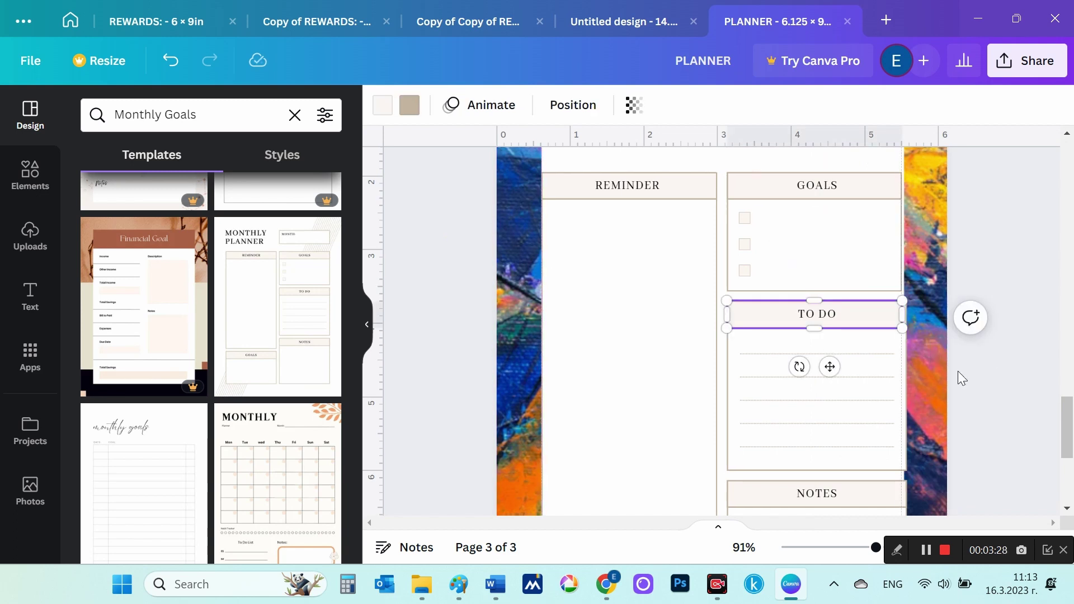
{"action": "scroll", "coordinate": [958, 371], "scroll_direction": "down", "scroll_amount": 2}
{"action": "left_click", "coordinate": [894, 340]}
{"action": "left_click", "coordinate": [731, 345]}
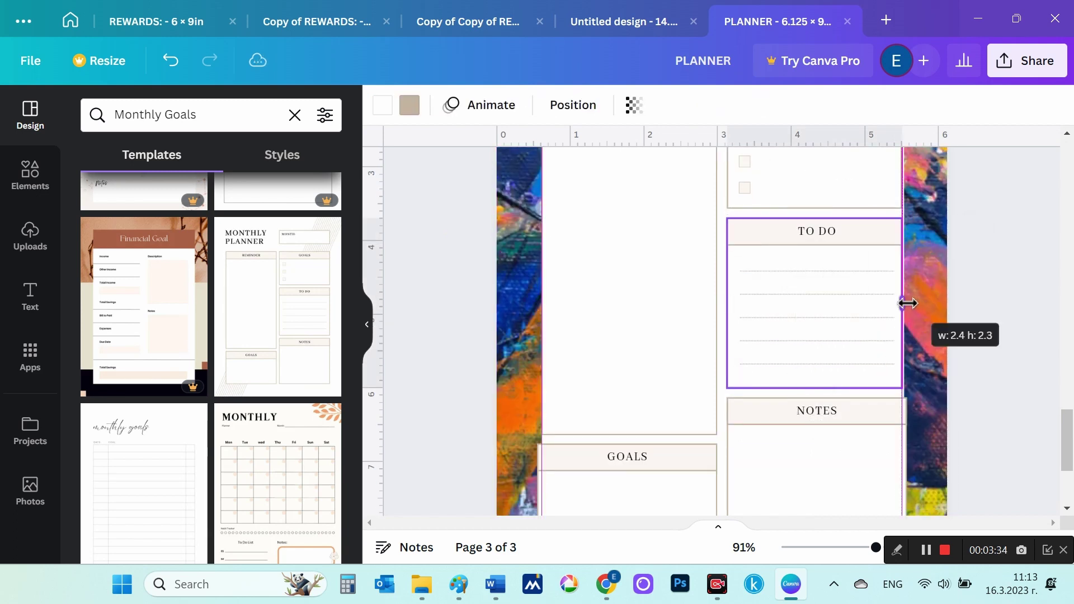
- Try resizing the lower GOALS box and its header bar
{"action": "scroll", "coordinate": [906, 313], "scroll_direction": "down", "scroll_amount": 2}
{"action": "left_click", "coordinate": [905, 336]}
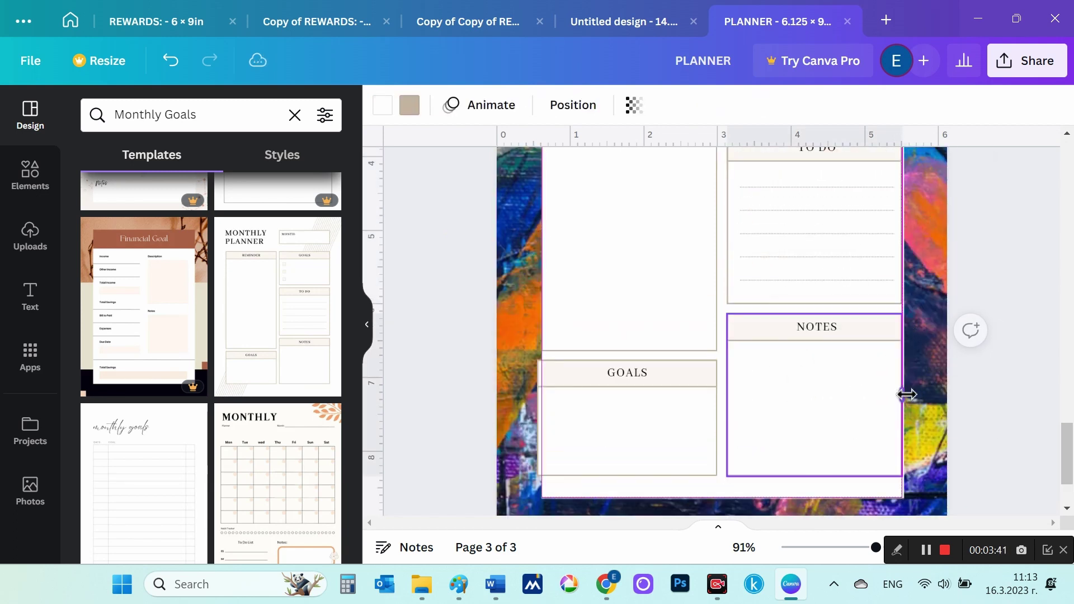
{"action": "left_click", "coordinate": [629, 435]}
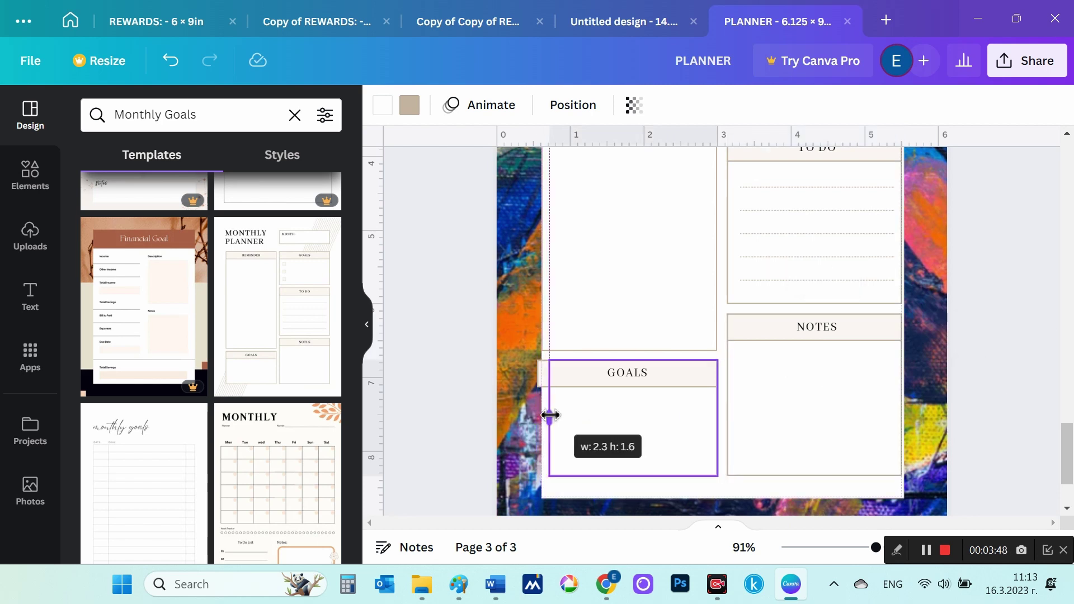
{"action": "left_click_drag", "start_coordinate": [550, 414], "coordinate": [555, 376]}
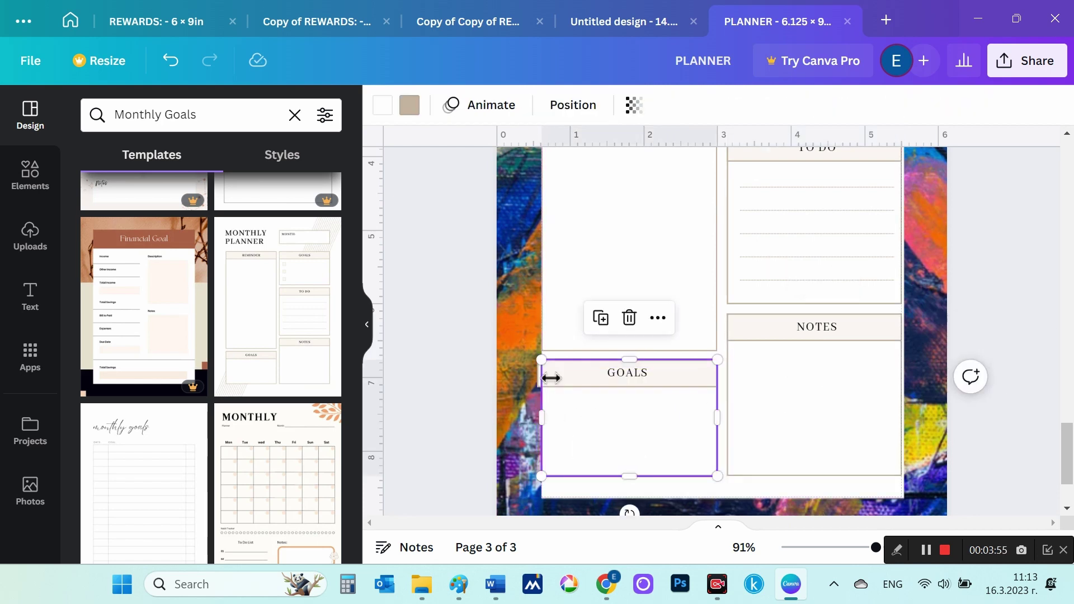
{"action": "left_click", "coordinate": [542, 376]}
{"action": "left_click_drag", "start_coordinate": [550, 372], "coordinate": [543, 372]}
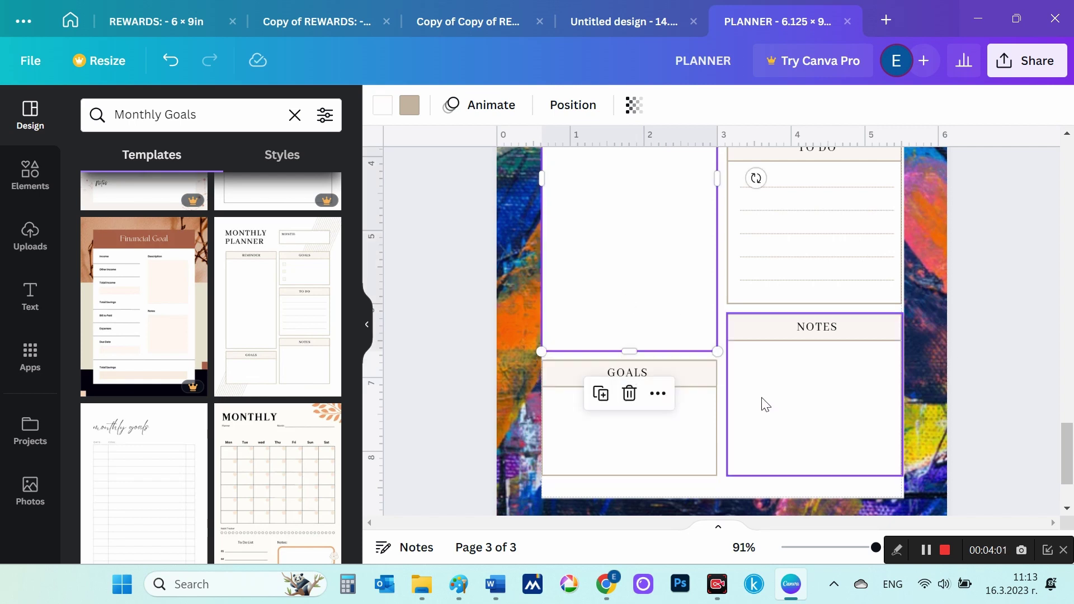
- Stretch the painted background frame to 6.2 × 9.3 across page 3
{"action": "scroll", "coordinate": [745, 363], "scroll_direction": "up", "scroll_amount": 7}
{"action": "left_click", "coordinate": [522, 307]}
{"action": "left_click_drag", "start_coordinate": [497, 281], "coordinate": [492, 287]}
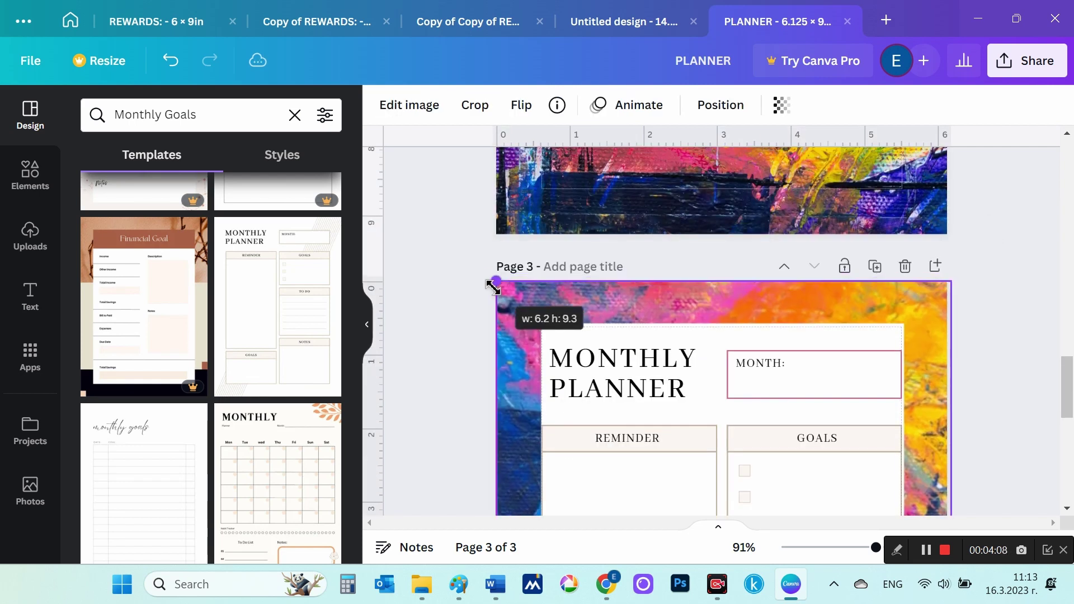
{"action": "scroll", "coordinate": [1009, 368], "scroll_direction": "down", "scroll_amount": 9}
{"action": "scroll", "coordinate": [1010, 366], "scroll_direction": "up", "scroll_amount": 6}
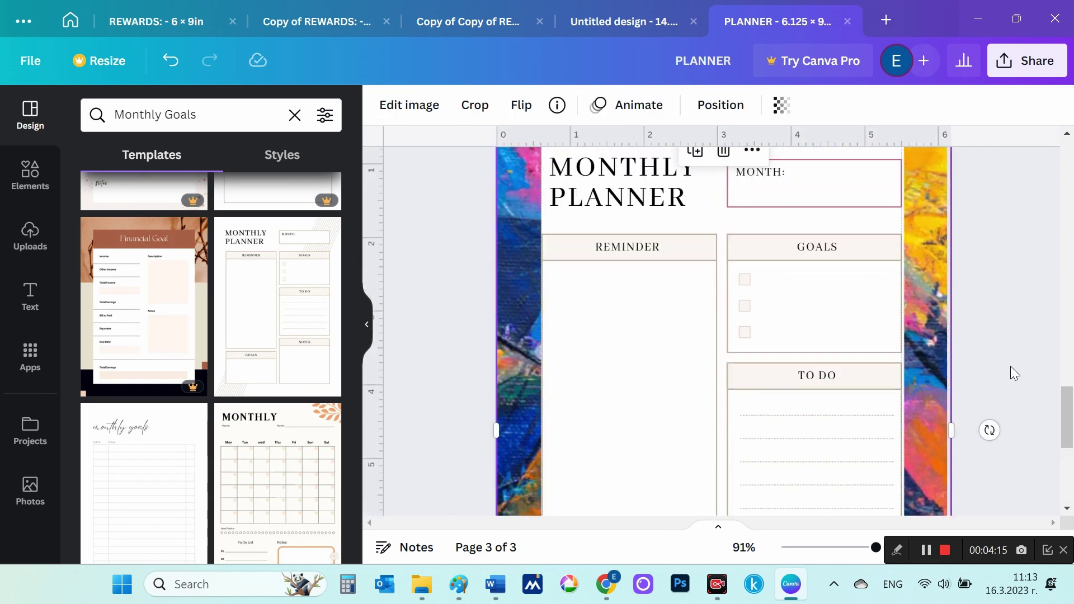
{"action": "left_click", "coordinate": [1021, 317]}
{"action": "scroll", "coordinate": [1021, 316], "scroll_direction": "up", "scroll_amount": 2}
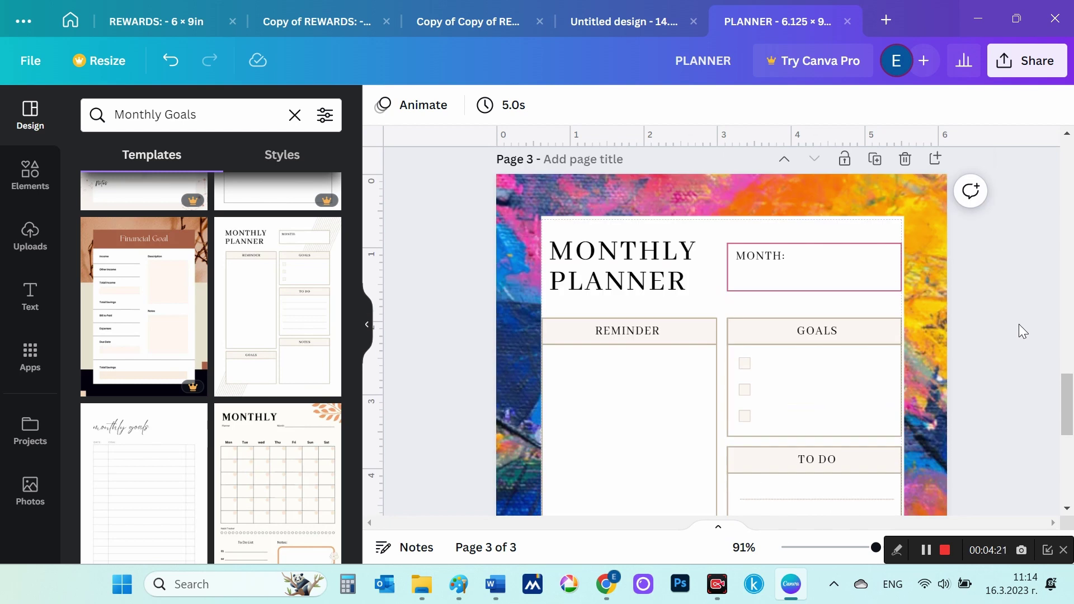
- Browse the GOALS header box's colour choices without changing it
{"action": "left_click", "coordinate": [862, 342]}
{"action": "left_click", "coordinate": [410, 106]}
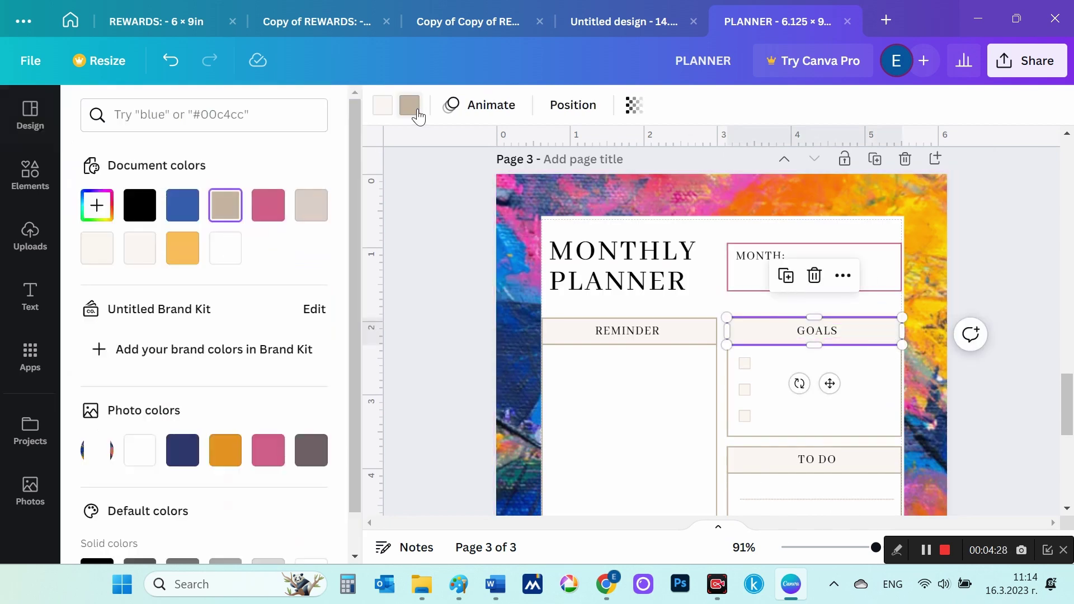
{"action": "left_click", "coordinate": [108, 209]}
{"action": "left_click", "coordinate": [244, 218]}
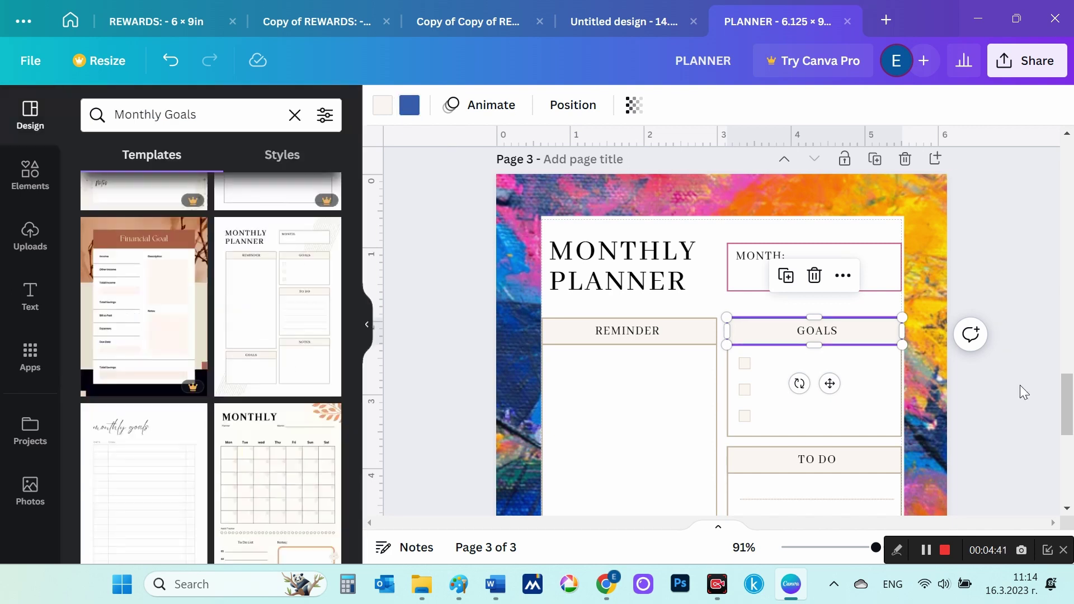
- Outline the REMINDER box in blue
{"action": "left_click", "coordinate": [696, 330]}
{"action": "left_click", "coordinate": [409, 105]}
{"action": "left_click", "coordinate": [182, 205]}
{"action": "key", "text": "ctrl+z"}
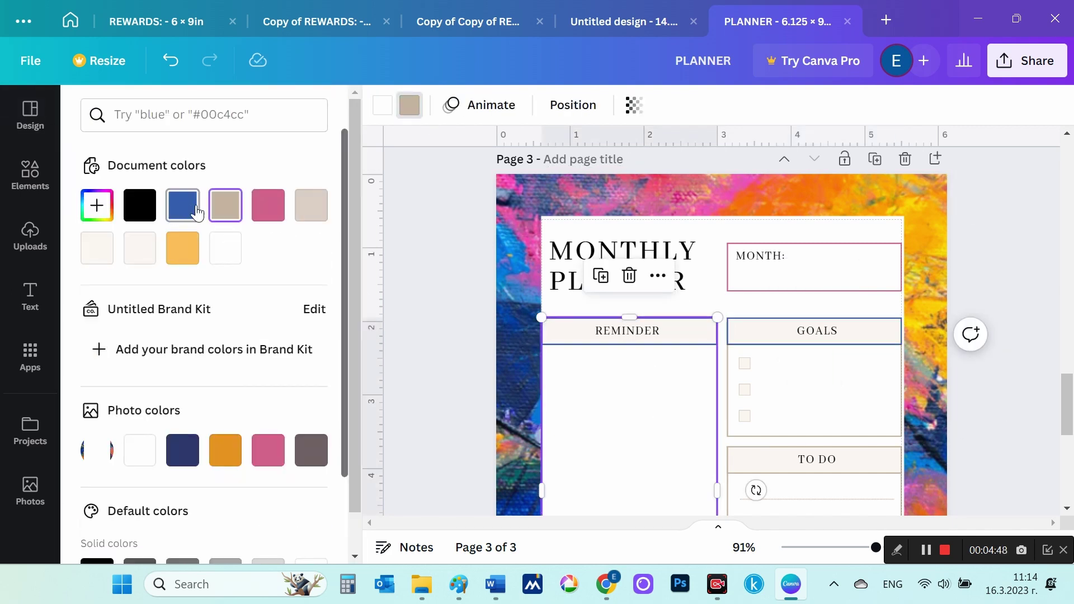
{"action": "key", "text": "ctrl+y"}
{"action": "key", "text": "ctrl+z"}
{"action": "key", "text": "ctrl+y"}
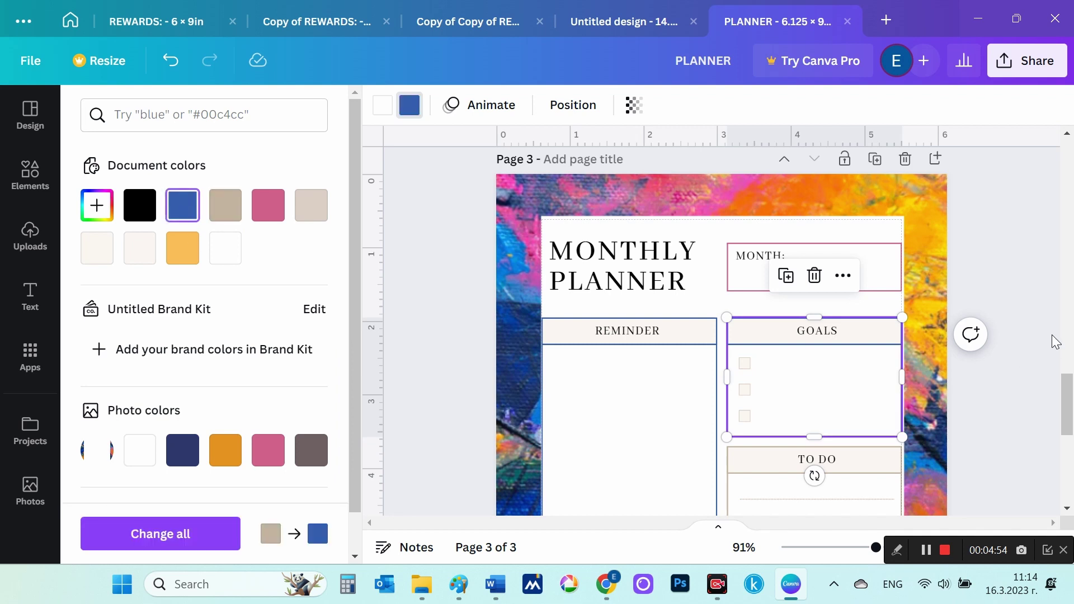
{"action": "left_click", "coordinate": [1009, 353]}
- Outline the TO DO box in light orange
{"action": "scroll", "coordinate": [1008, 353], "scroll_direction": "down", "scroll_amount": 3}
{"action": "left_click", "coordinate": [878, 297]}
{"action": "scroll", "coordinate": [1003, 333], "scroll_direction": "down", "scroll_amount": 1}
{"action": "scroll", "coordinate": [1002, 333], "scroll_direction": "up", "scroll_amount": 4}
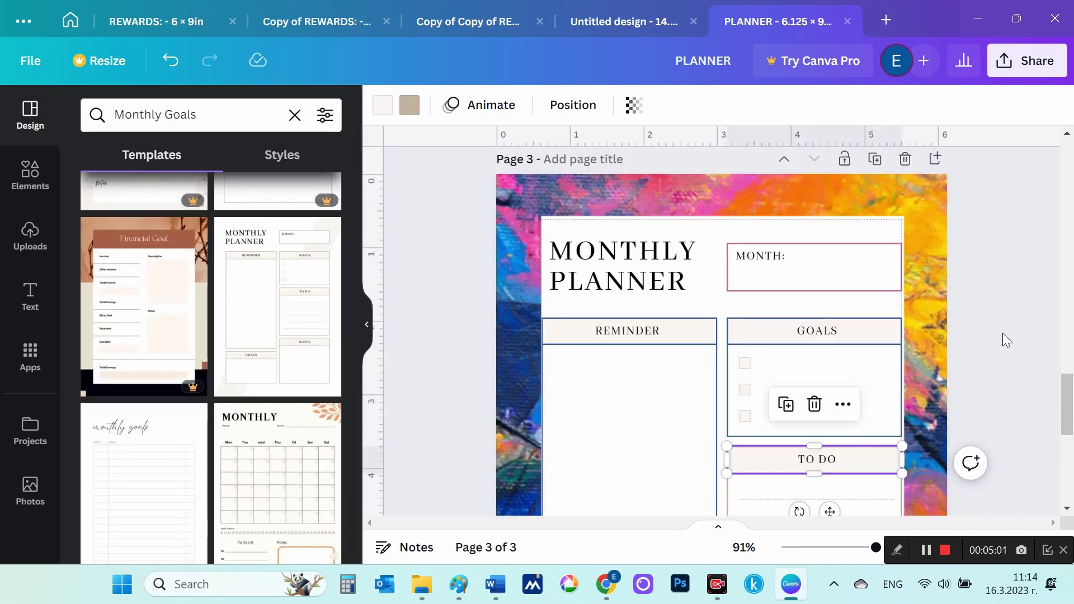
{"action": "scroll", "coordinate": [1002, 334], "scroll_direction": "down", "scroll_amount": 3}
{"action": "left_click", "coordinate": [410, 104]}
{"action": "left_click", "coordinate": [182, 248]}
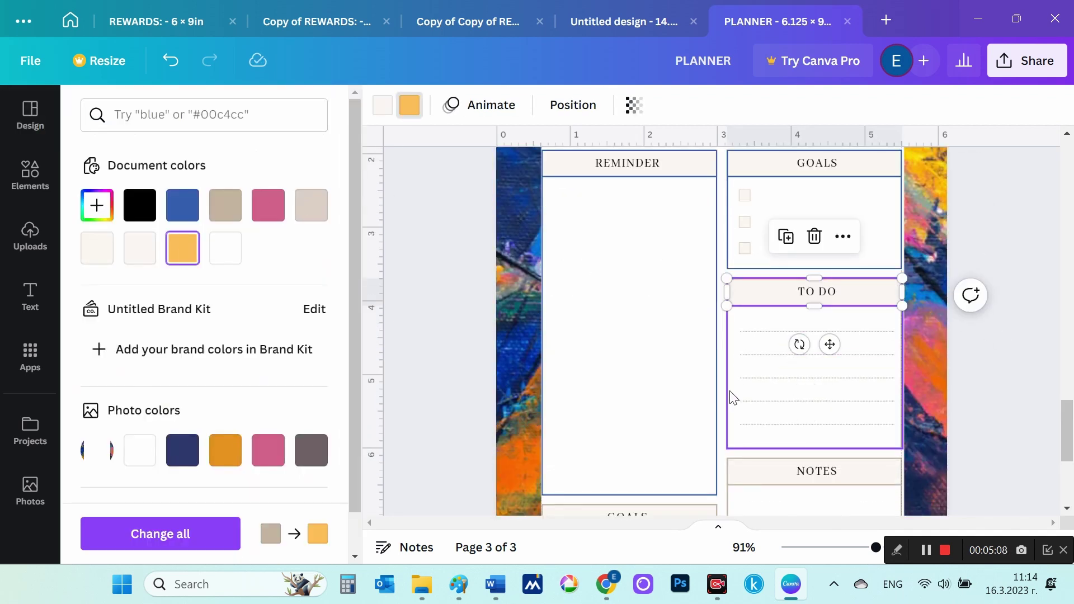
{"action": "key", "text": "ctrl+z"}
{"action": "key", "text": "ctrl+y"}
{"action": "left_click", "coordinate": [1020, 370]}
- Try a light beige colour on the NOTES box
{"action": "scroll", "coordinate": [1019, 371], "scroll_direction": "up", "scroll_amount": 1}
{"action": "scroll", "coordinate": [1019, 371], "scroll_direction": "down", "scroll_amount": 2}
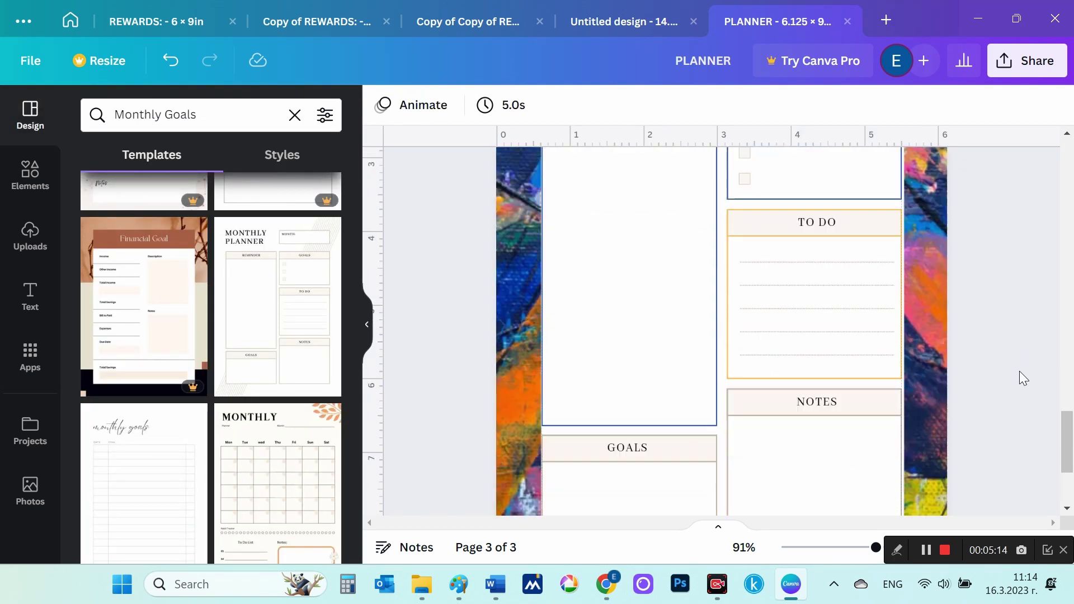
{"action": "scroll", "coordinate": [1020, 371], "scroll_direction": "up", "scroll_amount": 3}
{"action": "scroll", "coordinate": [1019, 371], "scroll_direction": "down", "scroll_amount": 3}
{"action": "scroll", "coordinate": [1019, 371], "scroll_direction": "down", "scroll_amount": 1}
{"action": "left_click", "coordinate": [772, 384]}
{"action": "left_click", "coordinate": [409, 104]}
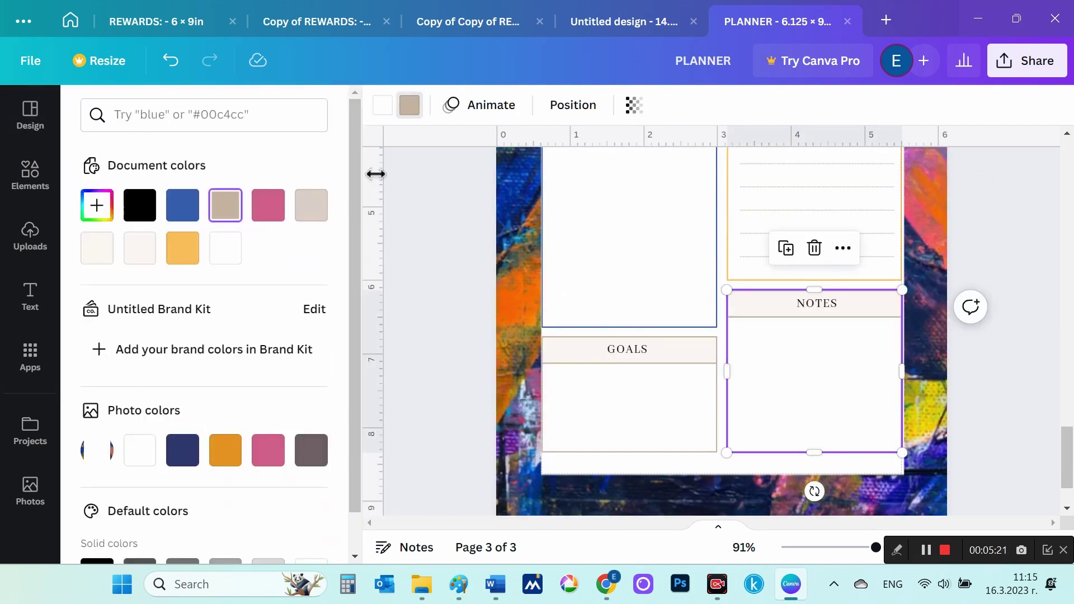
{"action": "left_click", "coordinate": [301, 216]}
- Fill the NOTES header rectangle with darker beige
{"action": "left_click", "coordinate": [888, 310]}
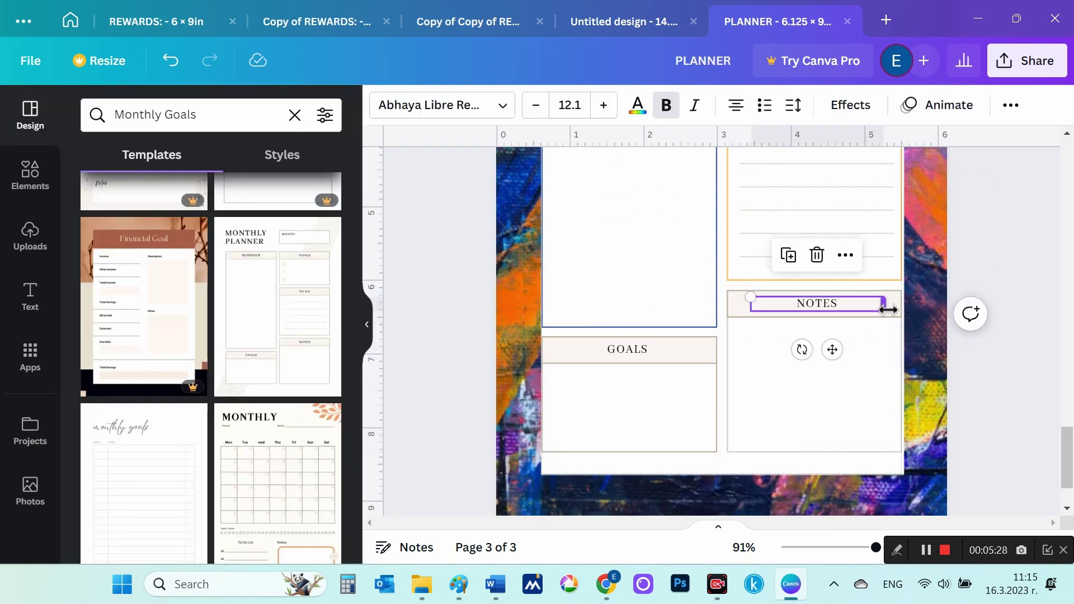
{"action": "left_click", "coordinate": [746, 305]}
{"action": "left_click", "coordinate": [383, 106]}
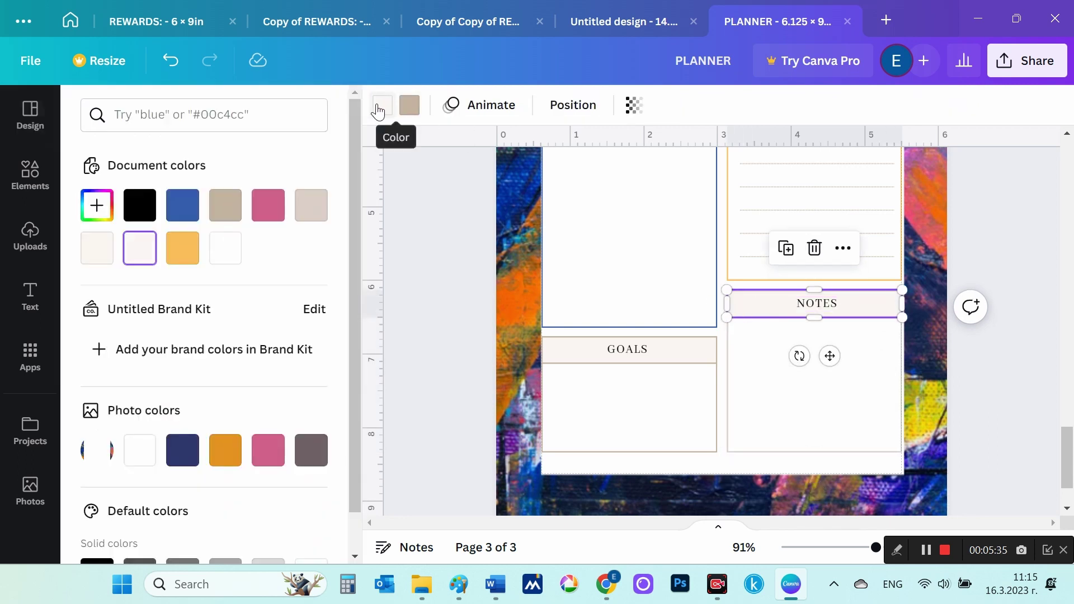
{"action": "left_click", "coordinate": [312, 204]}
{"action": "left_click", "coordinate": [1007, 374]}
{"action": "scroll", "coordinate": [1007, 374], "scroll_direction": "up", "scroll_amount": 5}
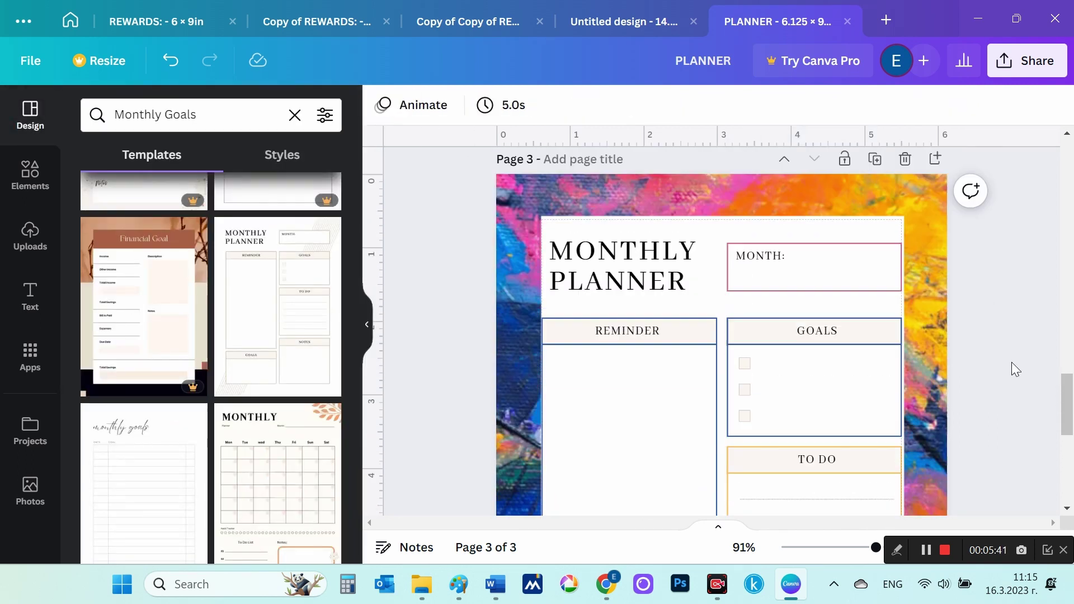
{"action": "scroll", "coordinate": [1011, 361], "scroll_direction": "down", "scroll_amount": 5}
{"action": "scroll", "coordinate": [986, 317], "scroll_direction": "up", "scroll_amount": 5}
- Fill the lower GOALS header orange and give the box below an orange outline
{"action": "scroll", "coordinate": [1046, 314], "scroll_direction": "down", "scroll_amount": 3}
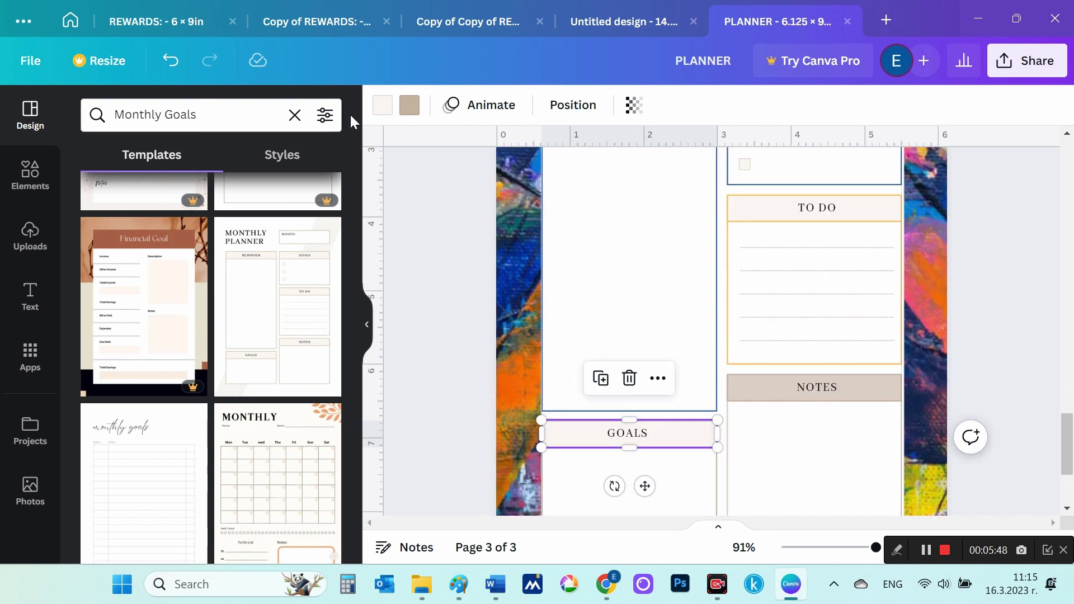
{"action": "left_click", "coordinate": [383, 104]}
{"action": "left_click", "coordinate": [182, 247]}
{"action": "left_click", "coordinate": [712, 493]}
{"action": "left_click", "coordinate": [182, 247]}
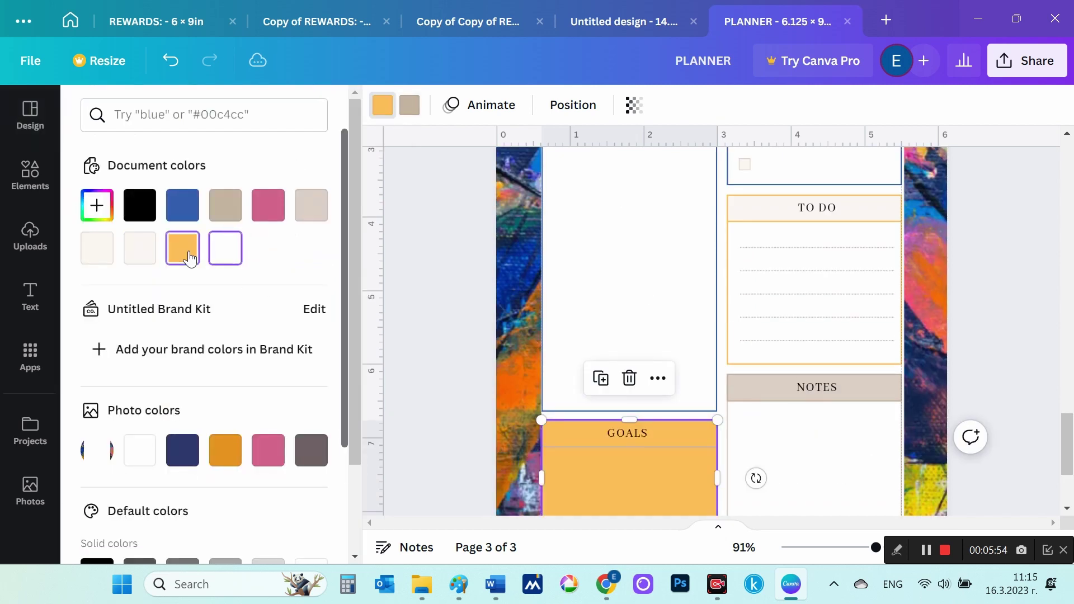
{"action": "key", "text": "ctrl+z"}
{"action": "key", "text": "Escape"}
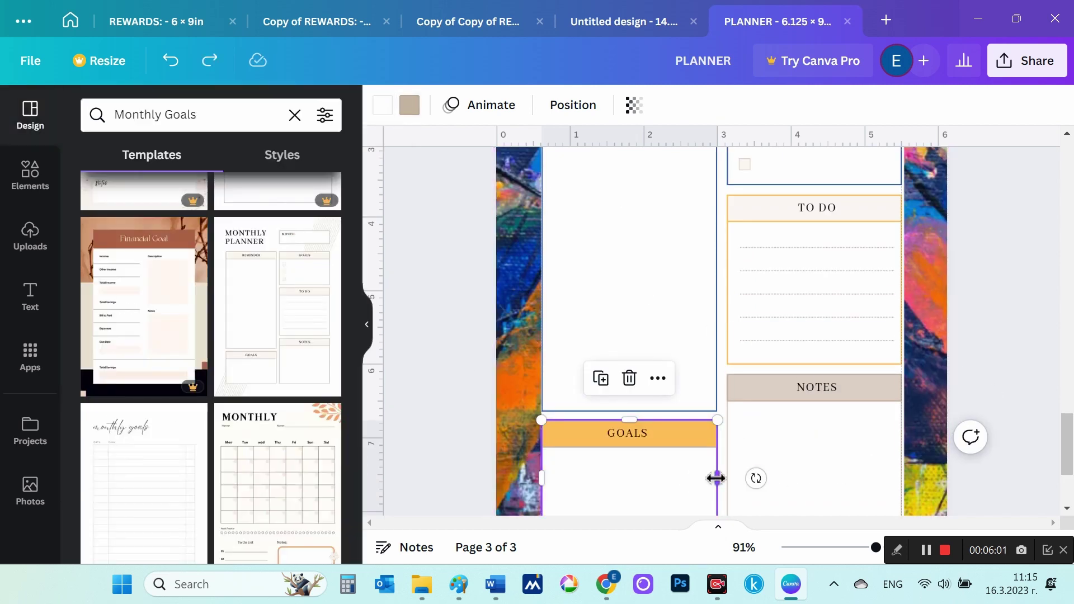
{"action": "left_click", "coordinate": [385, 106]}
{"action": "left_click", "coordinate": [183, 247]}
{"action": "left_click", "coordinate": [1025, 374]}
- Change the lower GOALS header colour to yellow #FFD659 with the custom picker
{"action": "scroll", "coordinate": [1026, 375], "scroll_direction": "down", "scroll_amount": 3}
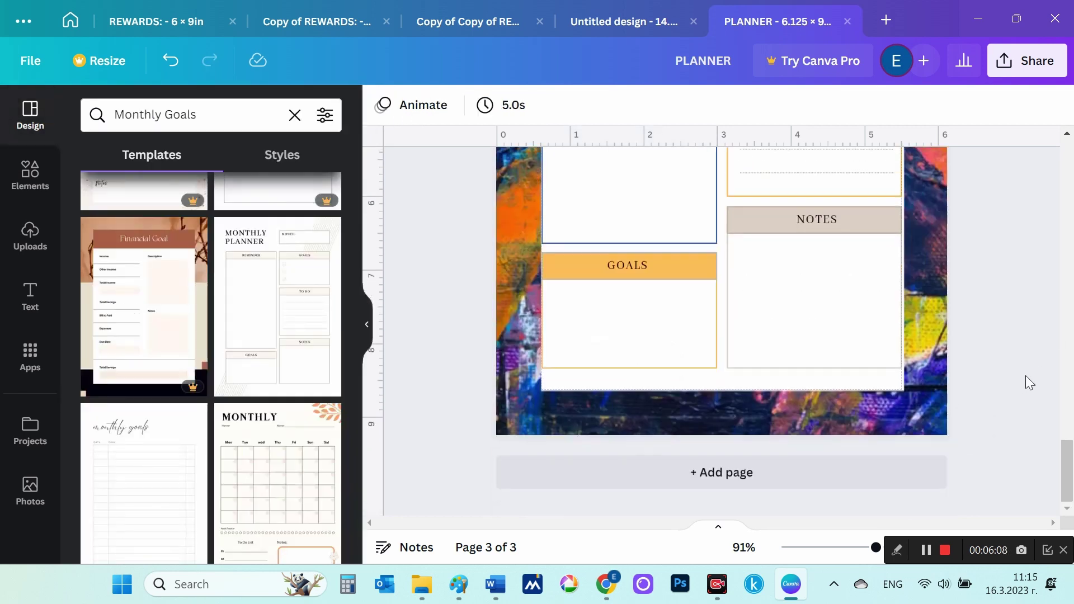
{"action": "scroll", "coordinate": [989, 358], "scroll_direction": "up", "scroll_amount": 7}
{"action": "scroll", "coordinate": [1006, 365], "scroll_direction": "down", "scroll_amount": 5}
{"action": "left_click", "coordinate": [627, 433]}
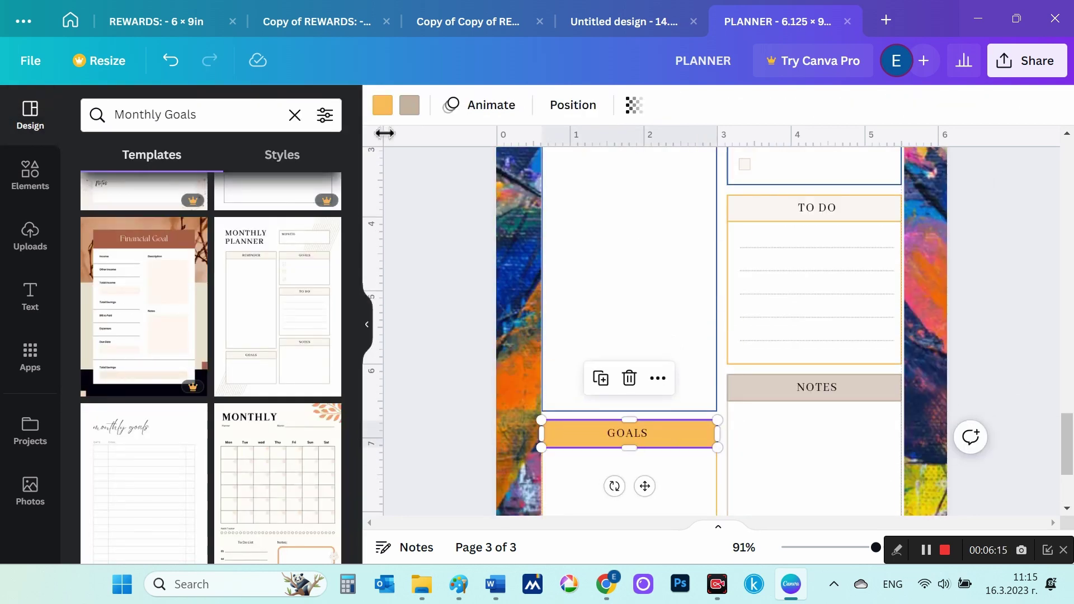
{"action": "left_click", "coordinate": [382, 105]}
{"action": "scroll", "coordinate": [224, 279], "scroll_direction": "down", "scroll_amount": 3}
{"action": "scroll", "coordinate": [224, 447], "scroll_direction": "up", "scroll_amount": 3}
{"action": "left_click", "coordinate": [96, 206]}
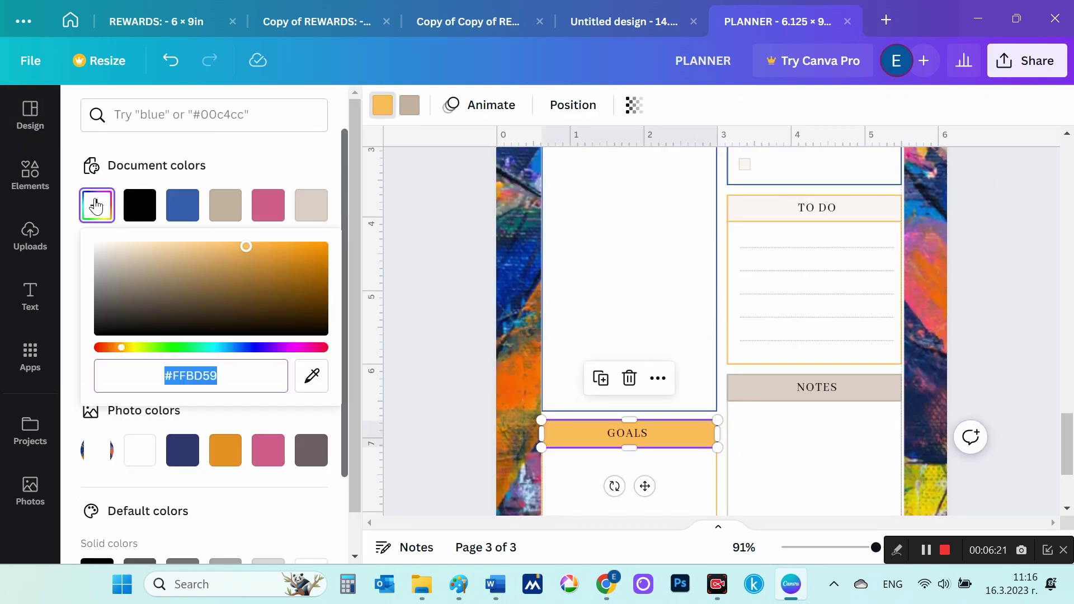
{"action": "left_click", "coordinate": [128, 348]}
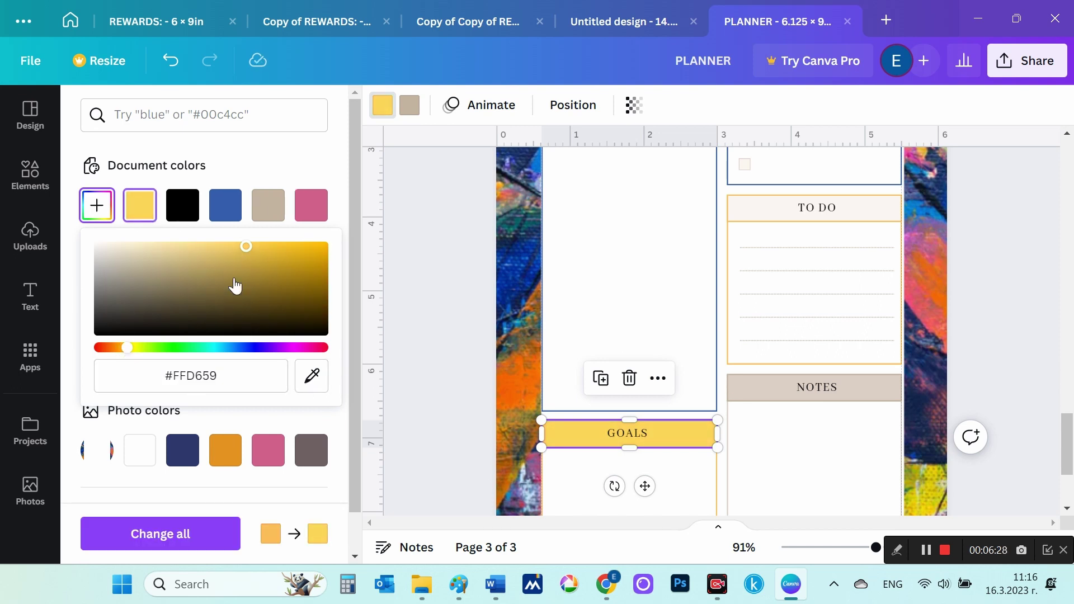
{"action": "left_click", "coordinate": [305, 184]}
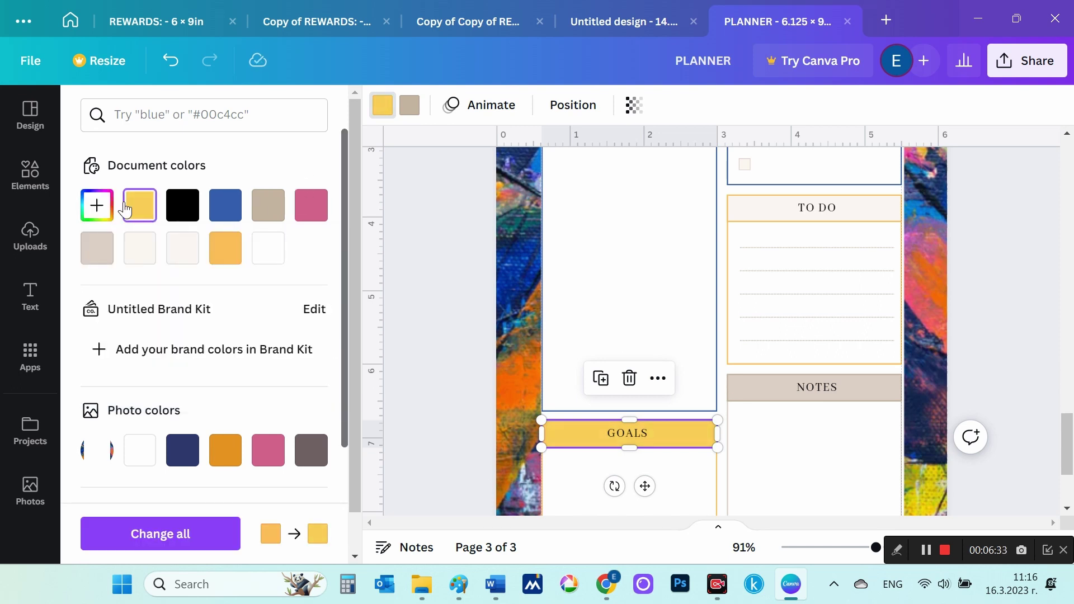
- Select the NOTES box and the upper GOALS heading
{"action": "left_click", "coordinate": [804, 430]}
{"action": "scroll", "coordinate": [812, 442], "scroll_direction": "up", "scroll_amount": 3}
{"action": "scroll", "coordinate": [873, 425], "scroll_direction": "down", "scroll_amount": 5}
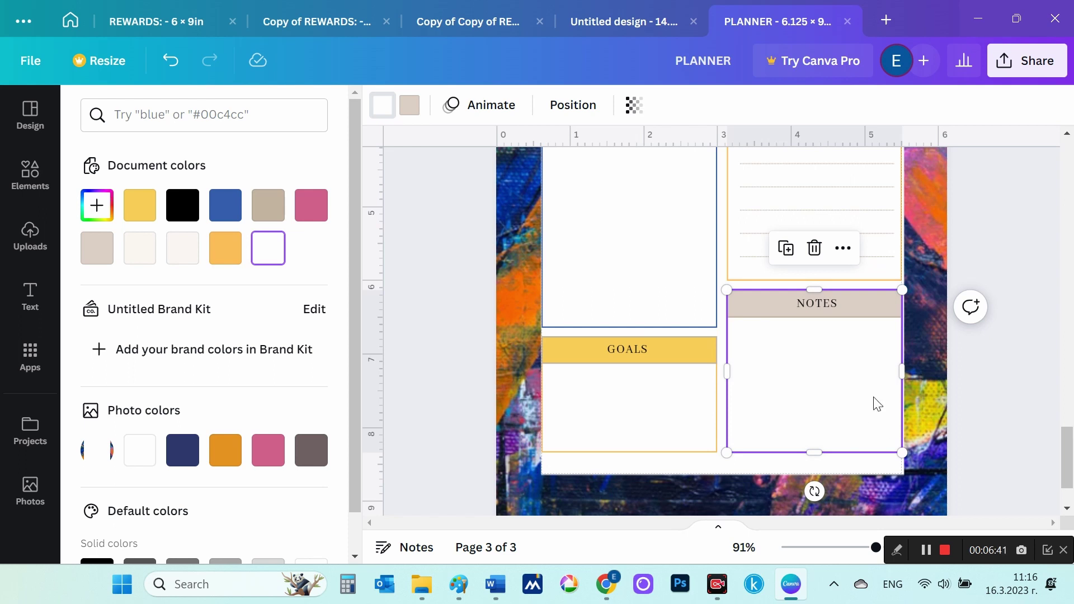
{"action": "scroll", "coordinate": [875, 415], "scroll_direction": "up", "scroll_amount": 4}
{"action": "scroll", "coordinate": [823, 365], "scroll_direction": "down", "scroll_amount": 5}
{"action": "scroll", "coordinate": [815, 313], "scroll_direction": "up", "scroll_amount": 5}
{"action": "left_click", "coordinate": [868, 253]}
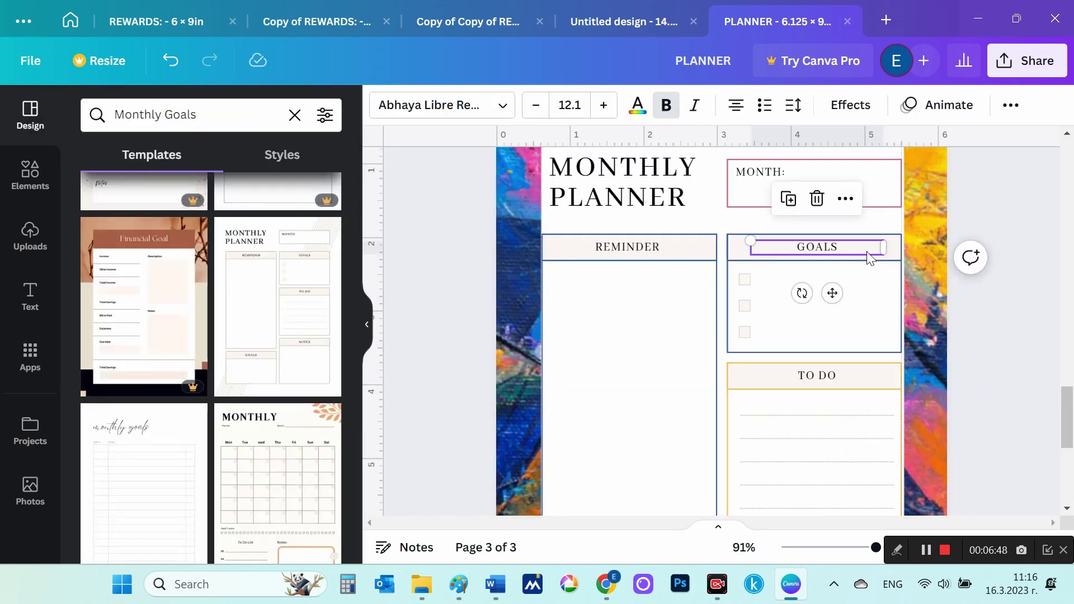
{"action": "scroll", "coordinate": [805, 252], "scroll_direction": "down", "scroll_amount": 5}
- Return the lower GOALS header and NOTES header to pale cream
{"action": "left_click", "coordinate": [696, 357]}
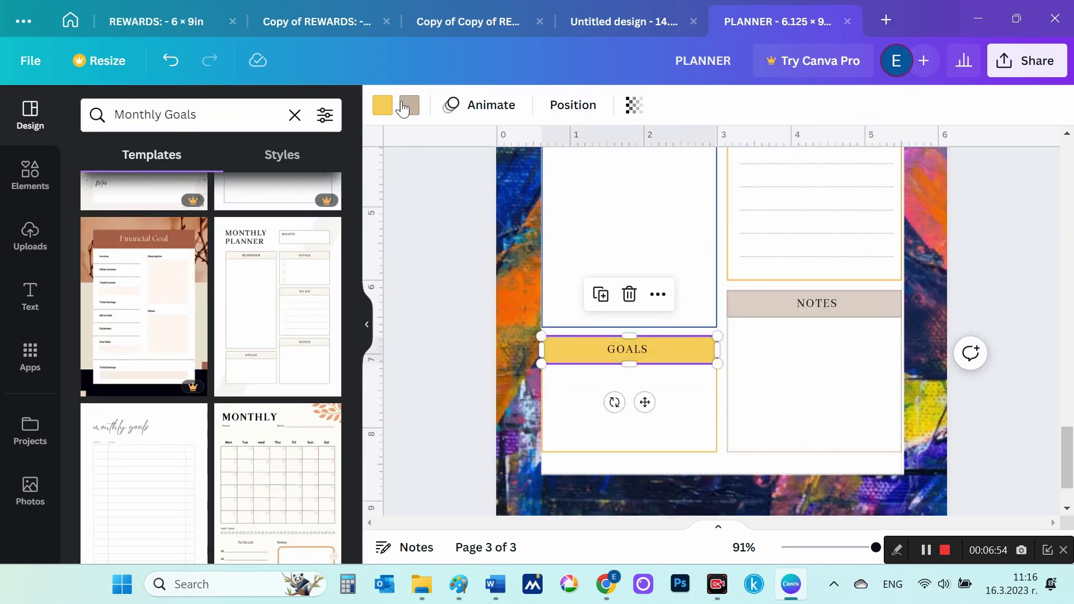
{"action": "left_click", "coordinate": [382, 105]}
{"action": "left_click", "coordinate": [759, 316]}
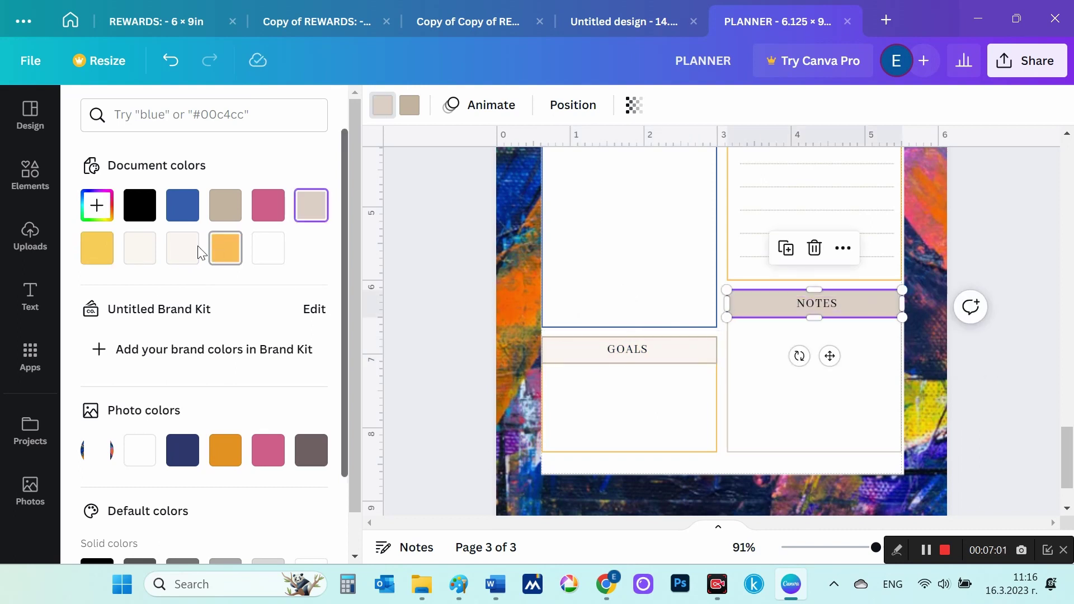
{"action": "left_click", "coordinate": [183, 248]}
{"action": "scroll", "coordinate": [1019, 345], "scroll_direction": "up", "scroll_amount": 5}
{"action": "left_click", "coordinate": [1039, 326]}
- Reopen the lower GOALS header's colour choices, leaving it unchanged
{"action": "scroll", "coordinate": [1061, 399], "scroll_direction": "down", "scroll_amount": 5}
{"action": "scroll", "coordinate": [1052, 370], "scroll_direction": "up", "scroll_amount": 5}
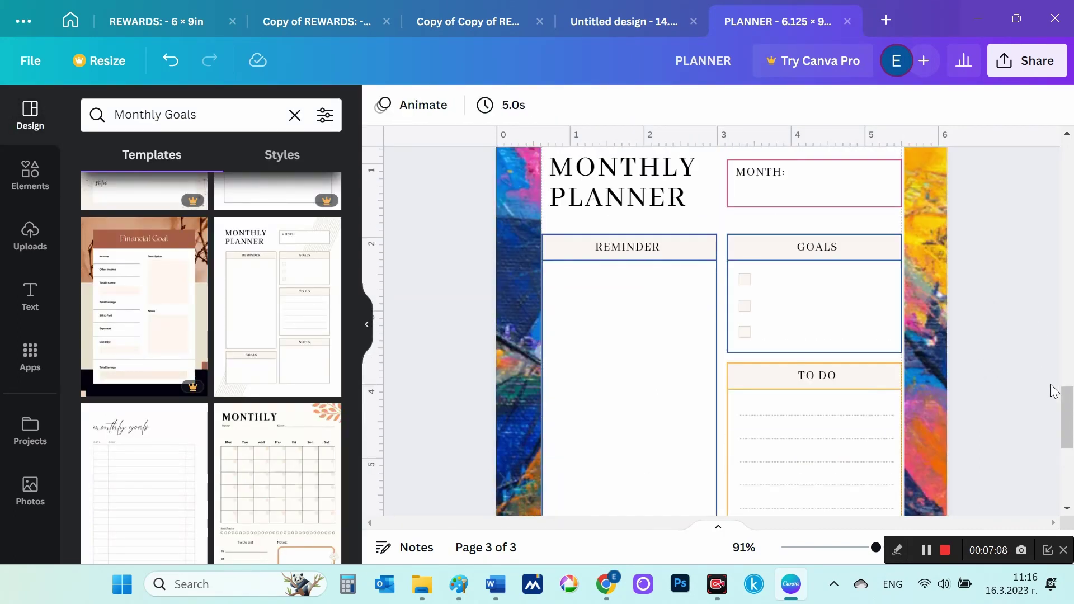
{"action": "scroll", "coordinate": [1043, 338], "scroll_direction": "down", "scroll_amount": 1}
{"action": "scroll", "coordinate": [1043, 338], "scroll_direction": "down", "scroll_amount": 2}
{"action": "left_click", "coordinate": [707, 427]}
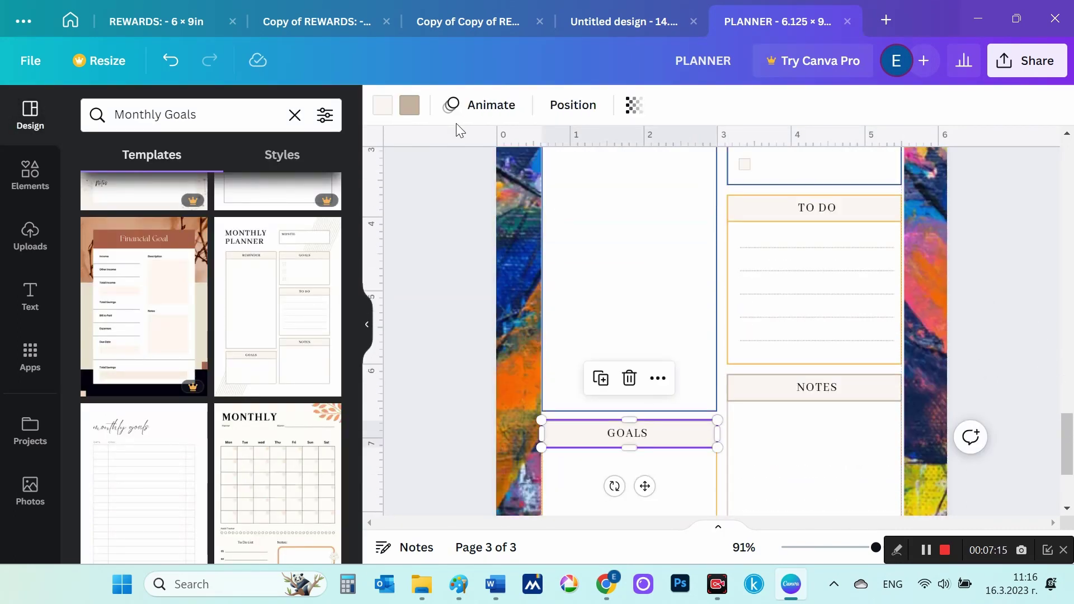
{"action": "left_click", "coordinate": [409, 105]}
{"action": "left_click", "coordinate": [999, 377]}
- Make the MONTHLY PLANNER title text navy
{"action": "scroll", "coordinate": [988, 389], "scroll_direction": "down", "scroll_amount": 3}
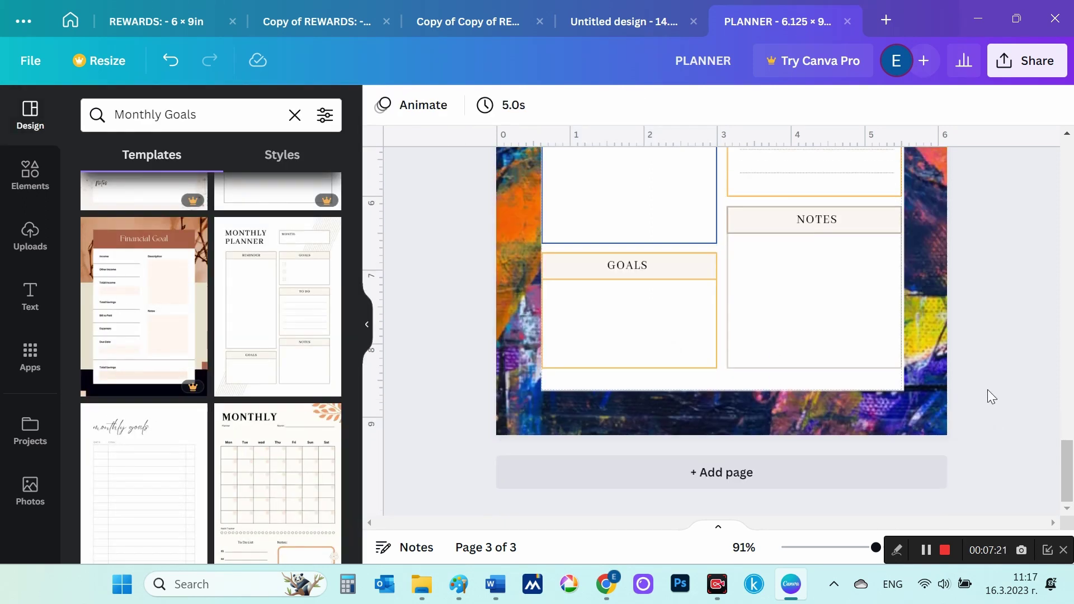
{"action": "scroll", "coordinate": [988, 390], "scroll_direction": "up", "scroll_amount": 3}
{"action": "scroll", "coordinate": [975, 367], "scroll_direction": "up", "scroll_amount": 3}
{"action": "scroll", "coordinate": [975, 364], "scroll_direction": "up", "scroll_amount": 1}
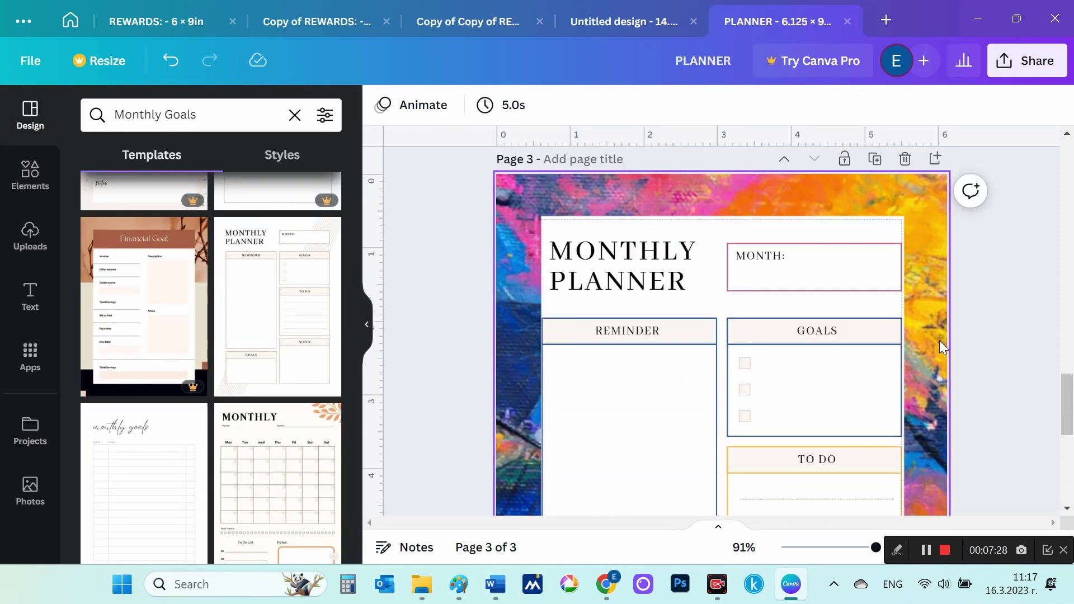
{"action": "scroll", "coordinate": [1018, 320], "scroll_direction": "down", "scroll_amount": 5}
{"action": "scroll", "coordinate": [1002, 321], "scroll_direction": "up", "scroll_amount": 5}
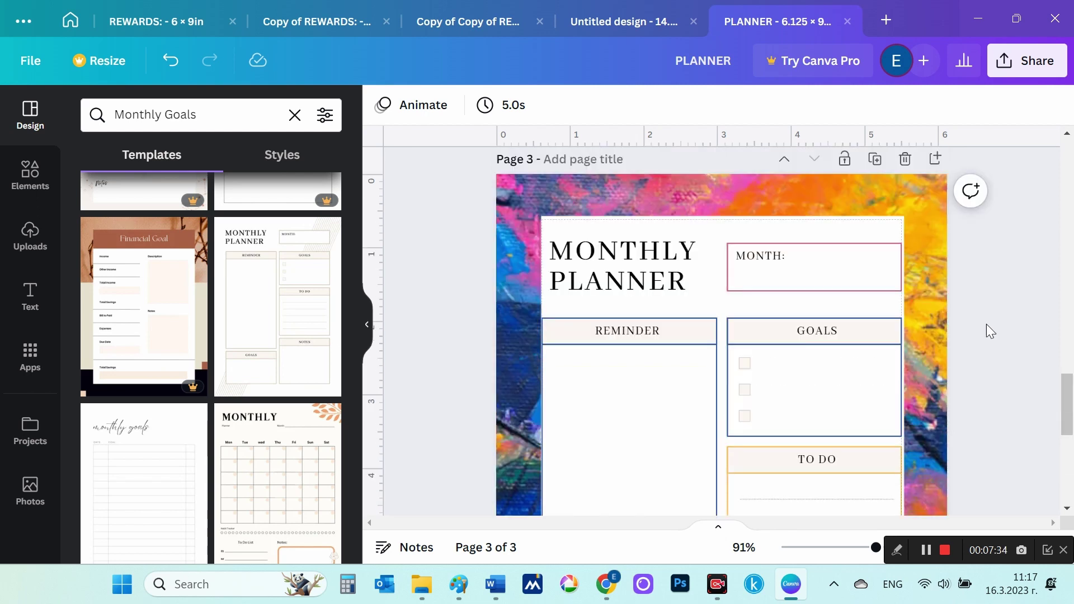
{"action": "left_click", "coordinate": [621, 263]}
{"action": "left_click", "coordinate": [637, 105]}
{"action": "left_click", "coordinate": [178, 456]}
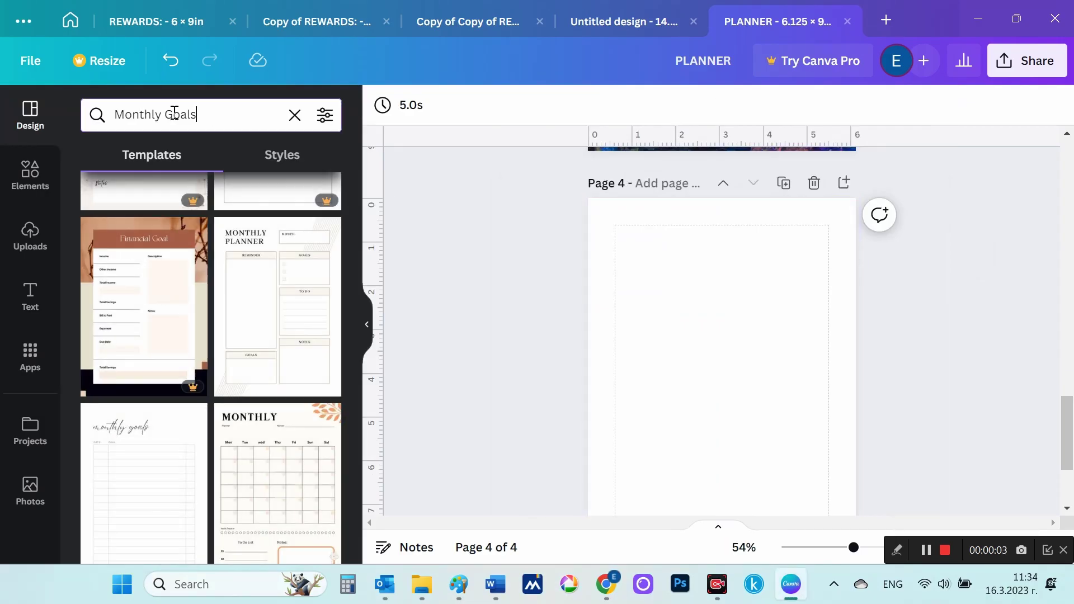
- Search templates for 'ToDo List' and paste page 3's painted frame onto page 4
{"action": "type", "text": "ToDo List"}
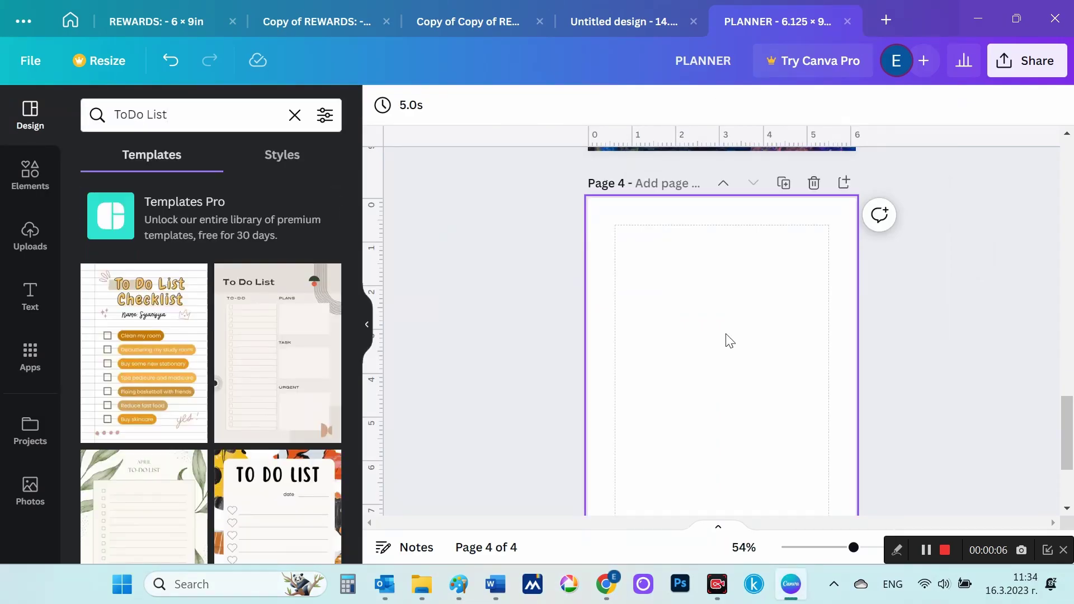
{"action": "right_click", "coordinate": [845, 210]}
{"action": "left_click", "coordinate": [648, 194]}
{"action": "scroll", "coordinate": [972, 318], "scroll_direction": "down", "scroll_amount": 10}
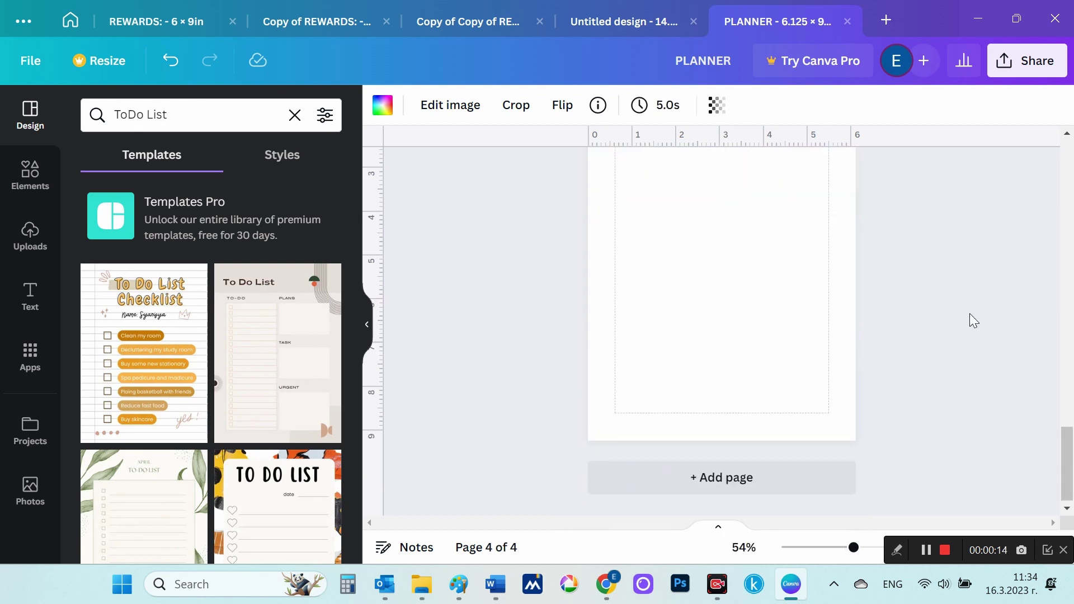
{"action": "scroll", "coordinate": [972, 319], "scroll_direction": "up", "scroll_amount": 3}
{"action": "right_click", "coordinate": [732, 312]}
{"action": "left_click", "coordinate": [809, 403]}
{"action": "left_click", "coordinate": [988, 354]}
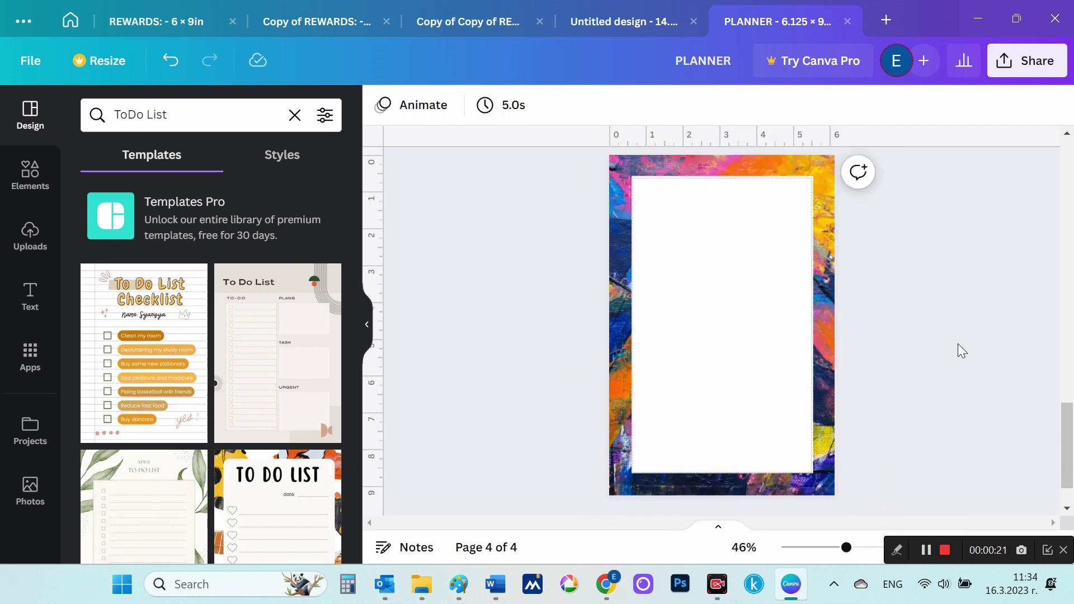
- Apply the pastel pink To Do List template from the results to page 4
{"action": "scroll", "coordinate": [241, 336], "scroll_direction": "down", "scroll_amount": 4}
{"action": "scroll", "coordinate": [254, 308], "scroll_direction": "down", "scroll_amount": 3}
{"action": "scroll", "coordinate": [255, 307], "scroll_direction": "down", "scroll_amount": 3}
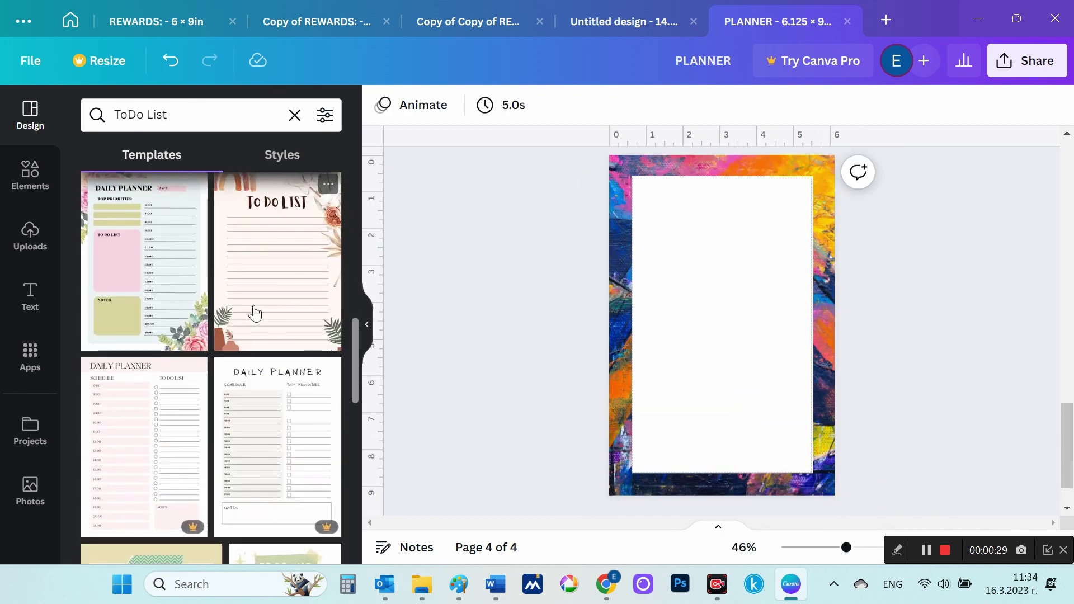
{"action": "scroll", "coordinate": [254, 312], "scroll_direction": "down", "scroll_amount": 3}
{"action": "scroll", "coordinate": [255, 312], "scroll_direction": "down", "scroll_amount": 5}
{"action": "scroll", "coordinate": [254, 312], "scroll_direction": "down", "scroll_amount": 5}
{"action": "scroll", "coordinate": [255, 313], "scroll_direction": "down", "scroll_amount": 5}
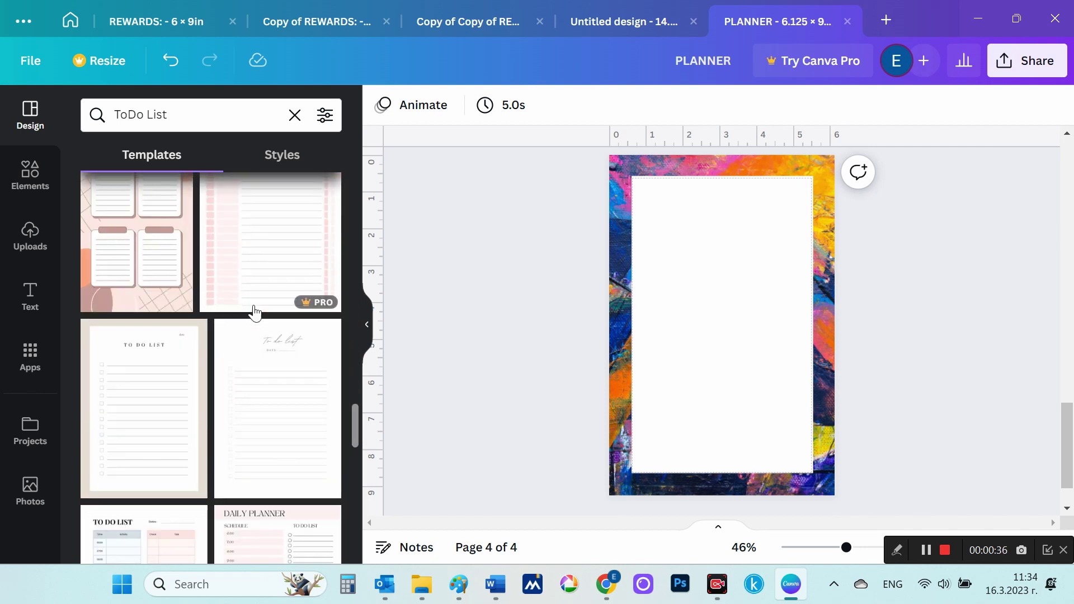
{"action": "scroll", "coordinate": [254, 312], "scroll_direction": "down", "scroll_amount": 3}
{"action": "scroll", "coordinate": [255, 314], "scroll_direction": "down", "scroll_amount": 2}
{"action": "scroll", "coordinate": [263, 358], "scroll_direction": "down", "scroll_amount": 4}
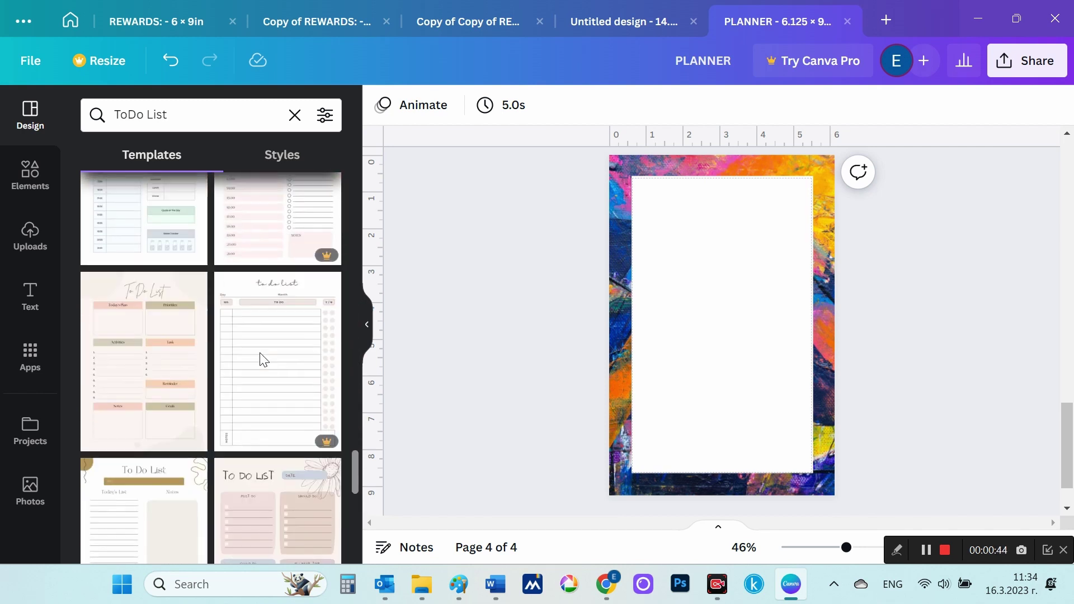
{"action": "scroll", "coordinate": [284, 391], "scroll_direction": "down", "scroll_amount": 2}
{"action": "left_click", "coordinate": [155, 311]}
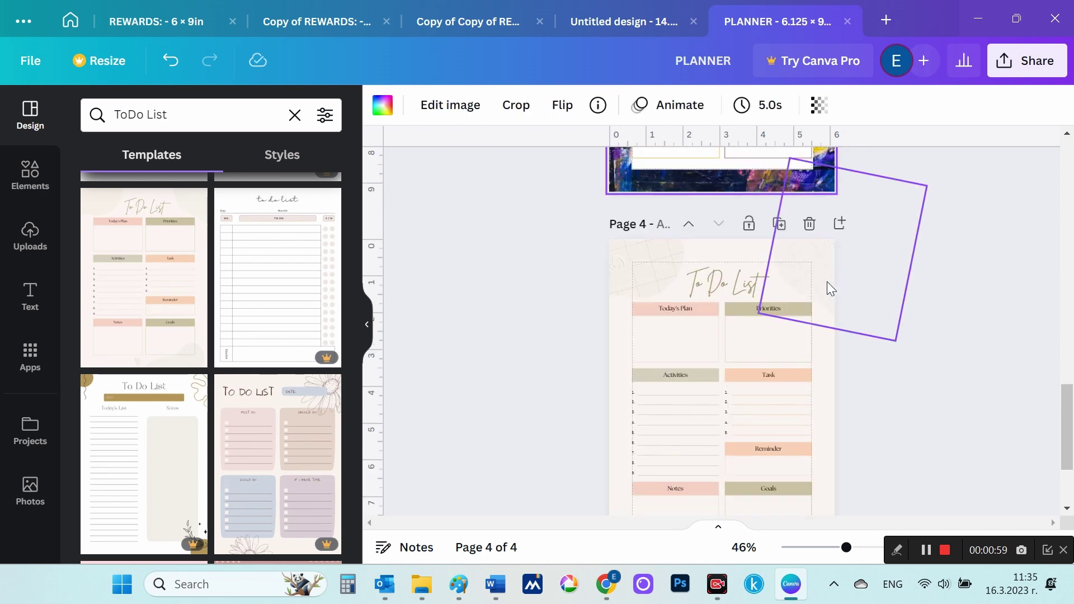
- Drag the colourful painted frame texture onto page 4 as its background
{"action": "left_click_drag", "start_coordinate": [828, 285], "coordinate": [712, 414]}
{"action": "scroll", "coordinate": [905, 406], "scroll_direction": "up", "scroll_amount": 2}
{"action": "scroll", "coordinate": [906, 406], "scroll_direction": "down", "scroll_amount": 2}
{"action": "scroll", "coordinate": [714, 247], "scroll_direction": "up", "scroll_amount": 2}
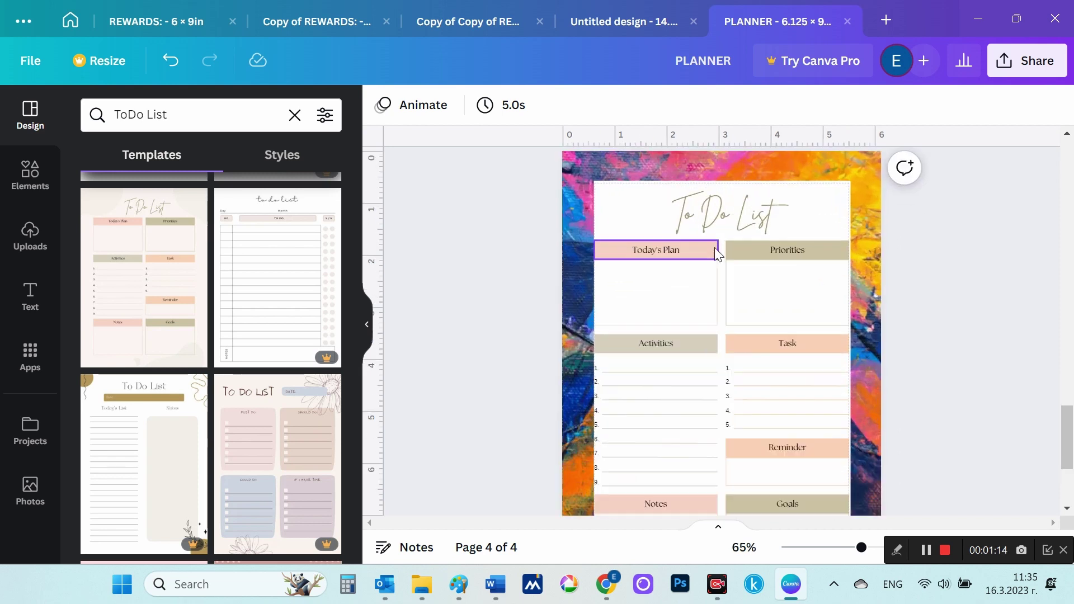
{"action": "scroll", "coordinate": [715, 253], "scroll_direction": "up", "scroll_amount": 3}
{"action": "scroll", "coordinate": [978, 385], "scroll_direction": "up", "scroll_amount": 2}
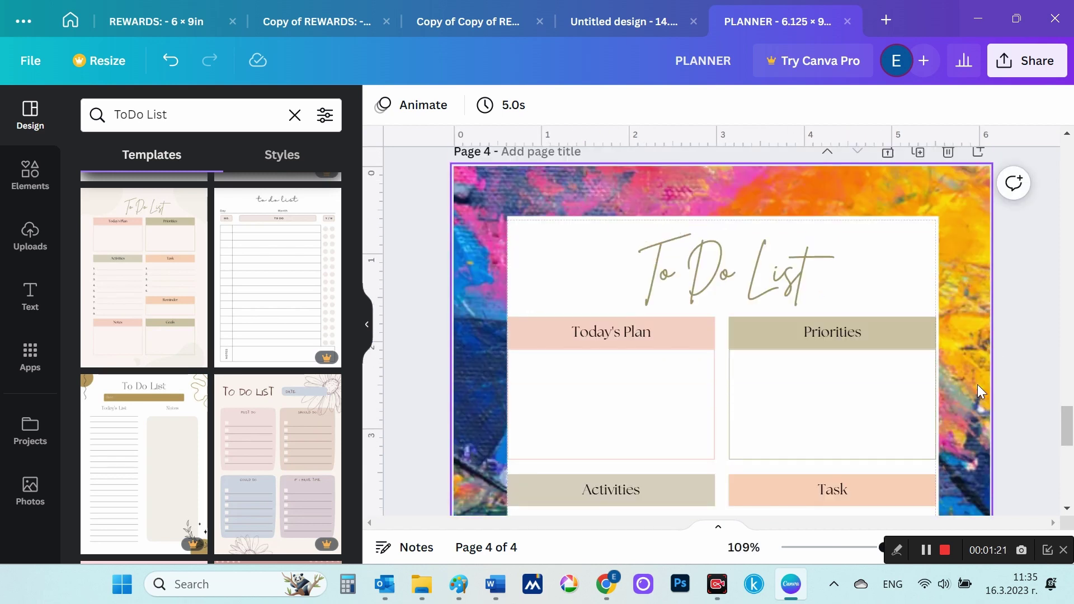
{"action": "scroll", "coordinate": [978, 384], "scroll_direction": "down", "scroll_amount": 3}
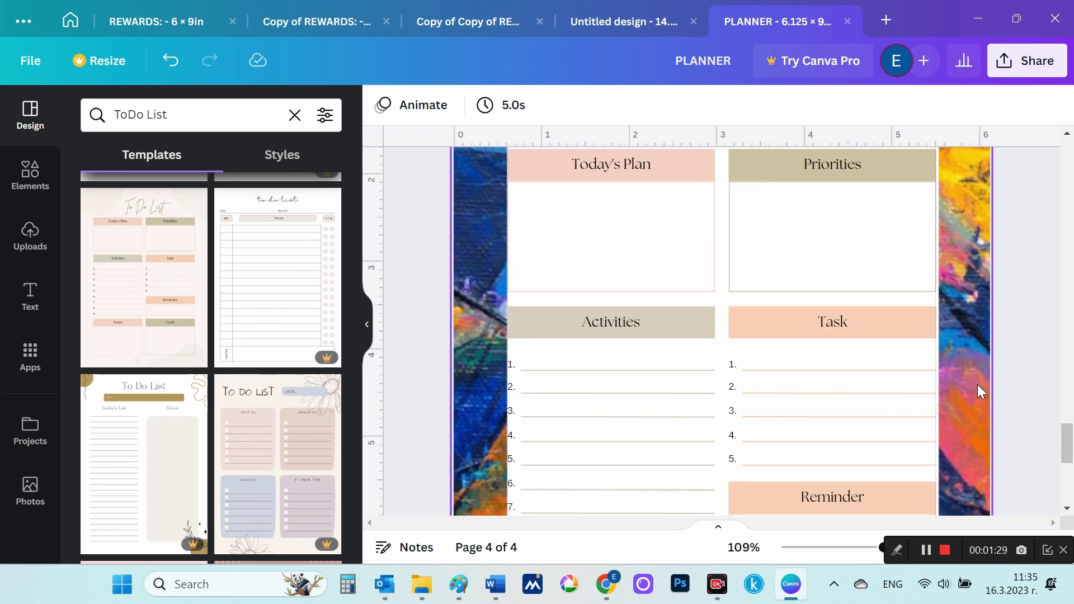
{"action": "scroll", "coordinate": [978, 384], "scroll_direction": "down", "scroll_amount": 5}
{"action": "scroll", "coordinate": [977, 387], "scroll_direction": "up", "scroll_amount": 4}
- Check the painted background image's crop and confirm it with Done
{"action": "left_click", "coordinate": [484, 263]}
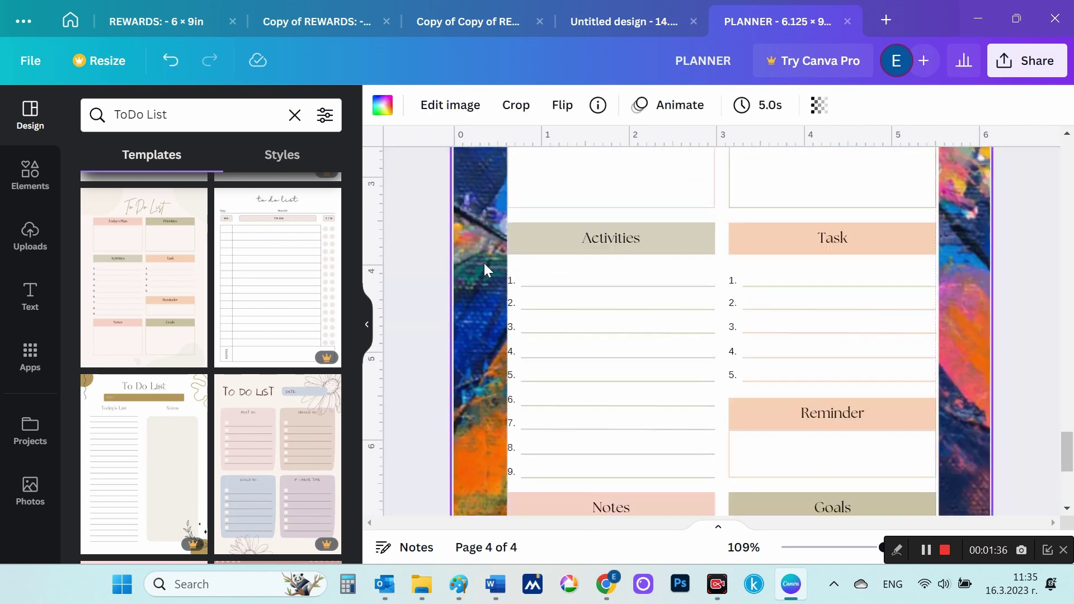
{"action": "scroll", "coordinate": [493, 279], "scroll_direction": "up", "scroll_amount": 5}
{"action": "double_click", "coordinate": [459, 259]}
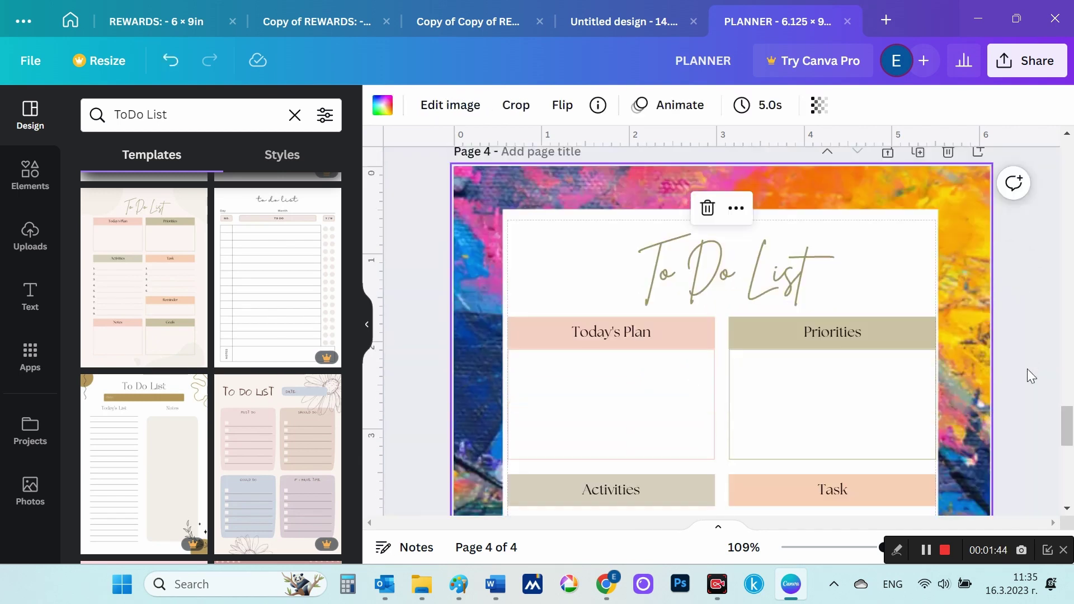
{"action": "left_click", "coordinate": [1015, 320]}
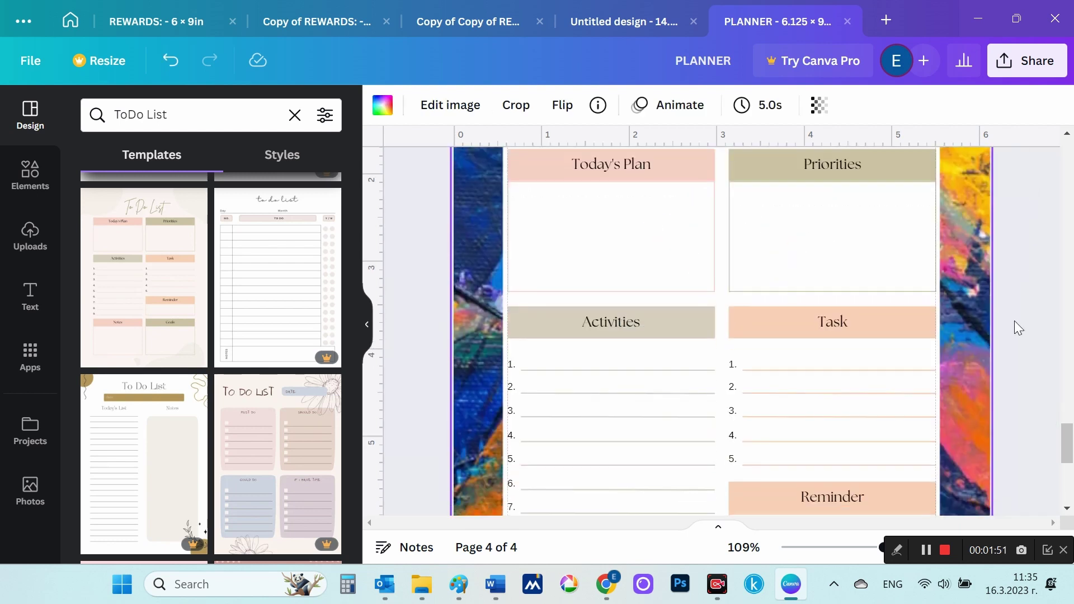
{"action": "scroll", "coordinate": [1015, 320], "scroll_direction": "down", "scroll_amount": 5}
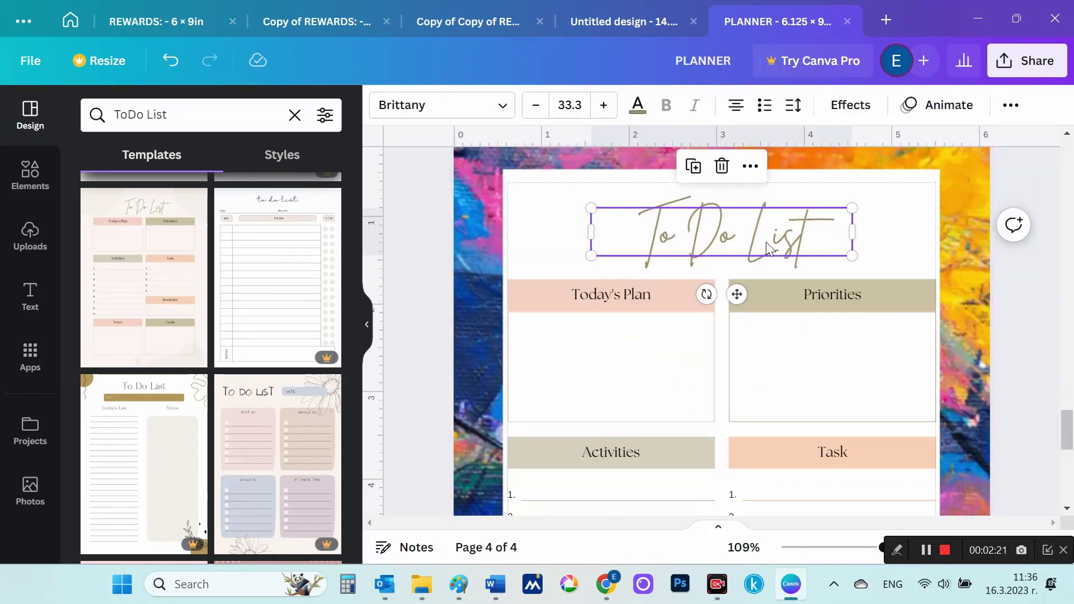
- Replace the heading text with a centred serif TO DO LIST title
{"action": "left_click_drag", "start_coordinate": [726, 241], "coordinate": [806, 242]}
{"action": "double_click", "coordinate": [690, 258]}
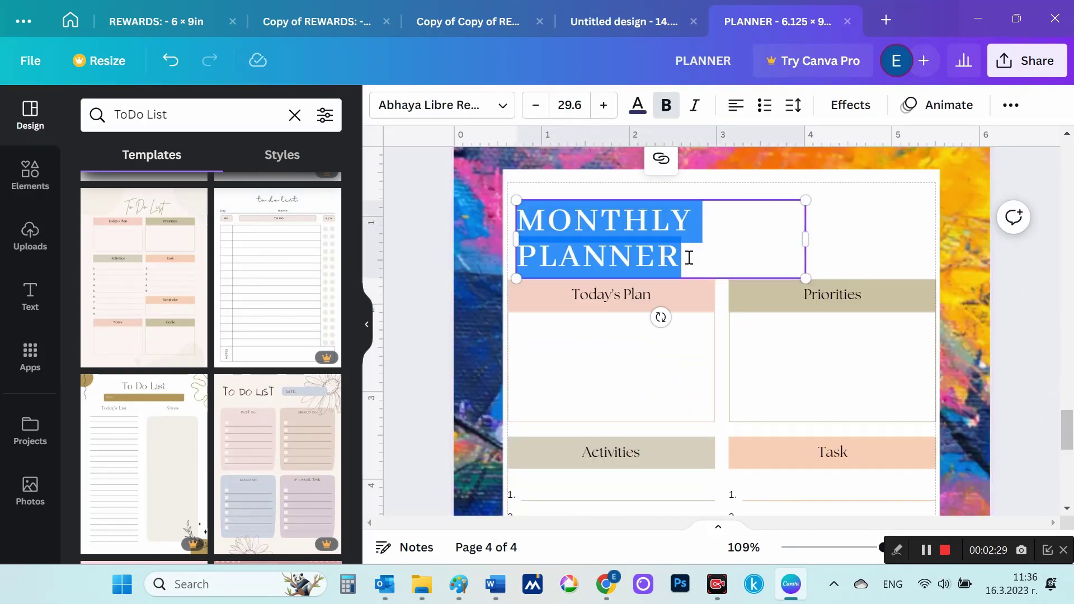
{"action": "type", "text": "TO DO LIST"}
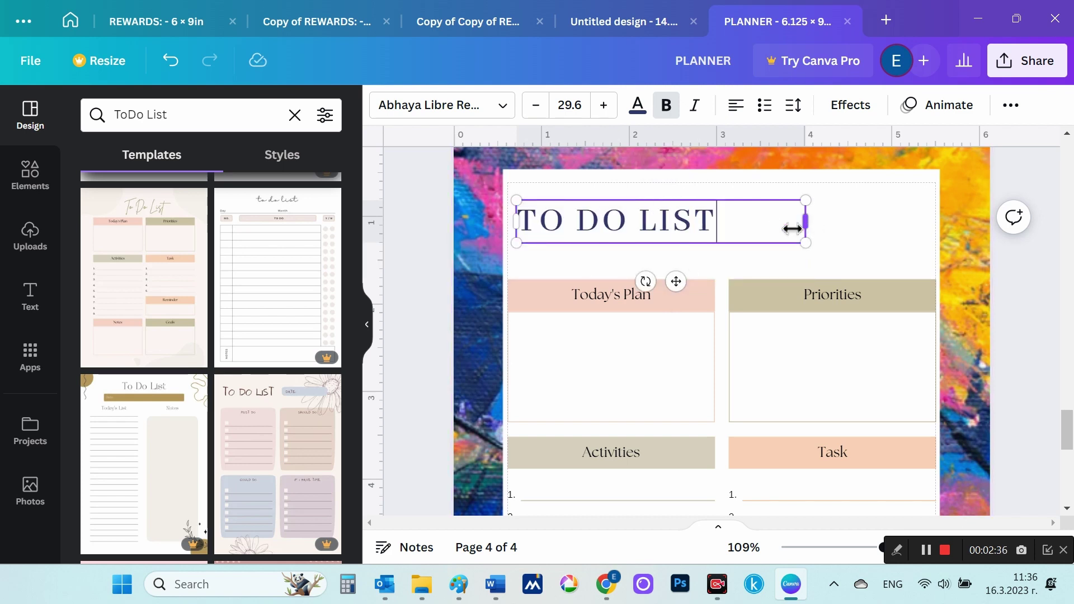
{"action": "left_click_drag", "start_coordinate": [663, 201], "coordinate": [759, 205]}
{"action": "left_click", "coordinate": [914, 235]}
- Make the Priorities header orange using the Document colors
{"action": "left_click", "coordinate": [660, 296]}
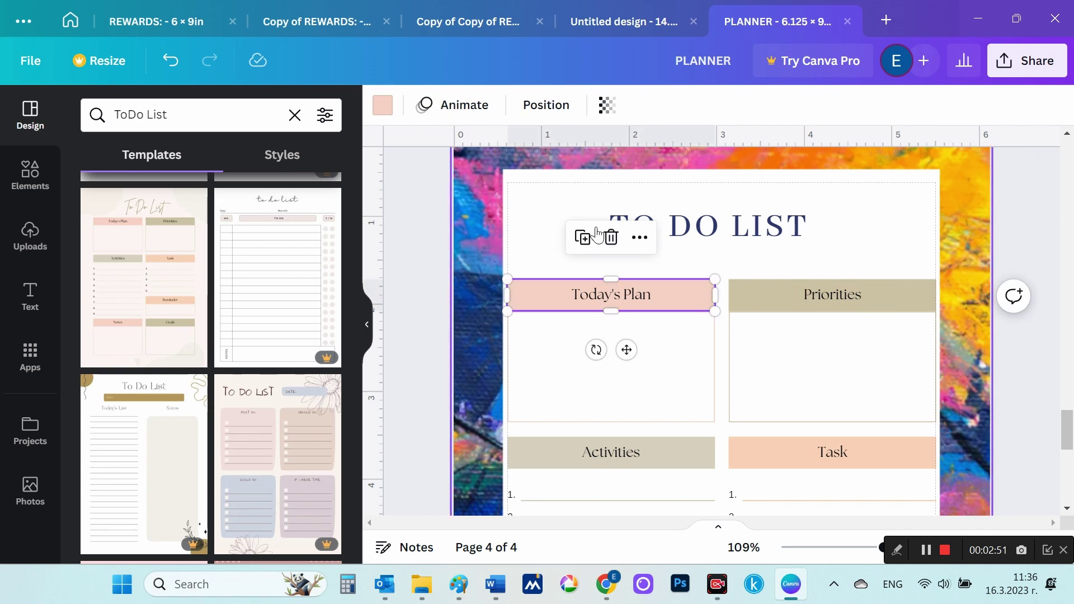
{"action": "left_click", "coordinate": [382, 106]}
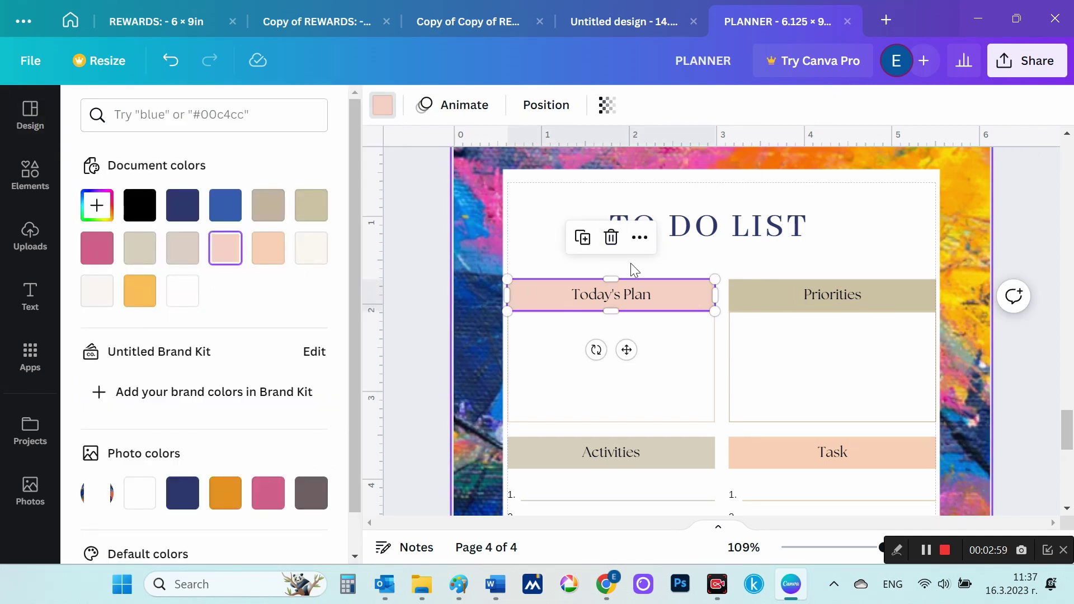
{"action": "left_click", "coordinate": [828, 294]}
{"action": "left_click", "coordinate": [388, 112]}
{"action": "left_click", "coordinate": [142, 287]}
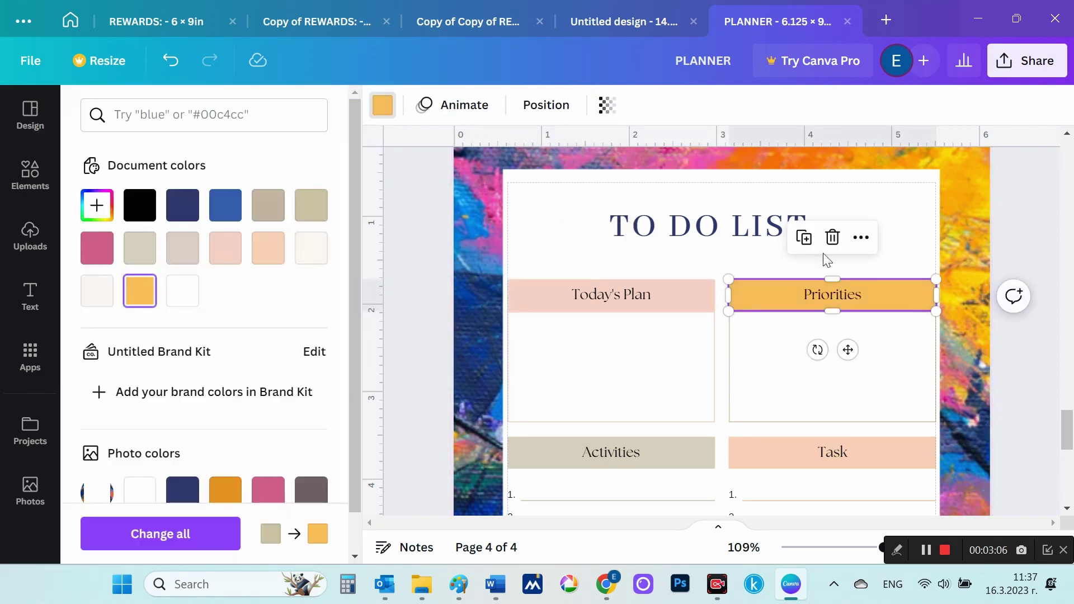
{"action": "left_click", "coordinate": [650, 281]}
{"action": "scroll", "coordinate": [672, 336], "scroll_direction": "down", "scroll_amount": 2}
{"action": "left_click", "coordinate": [687, 372]}
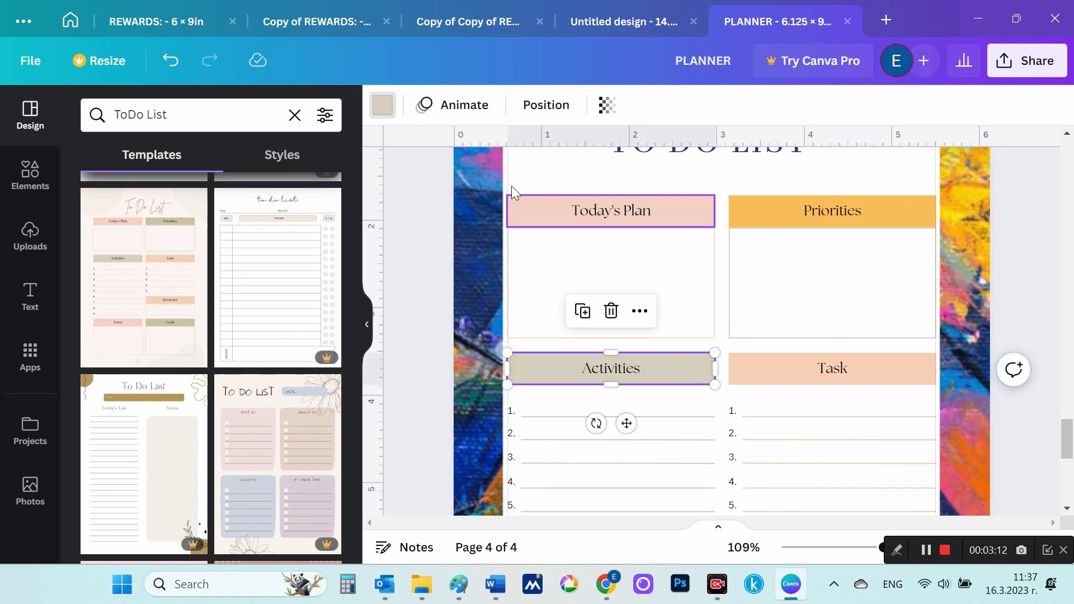
- Colour the Activities header a light pastel blue
{"action": "left_click", "coordinate": [388, 111]}
{"action": "left_click", "coordinate": [226, 210]}
{"action": "left_click", "coordinate": [95, 211]}
{"action": "left_click", "coordinate": [207, 254]}
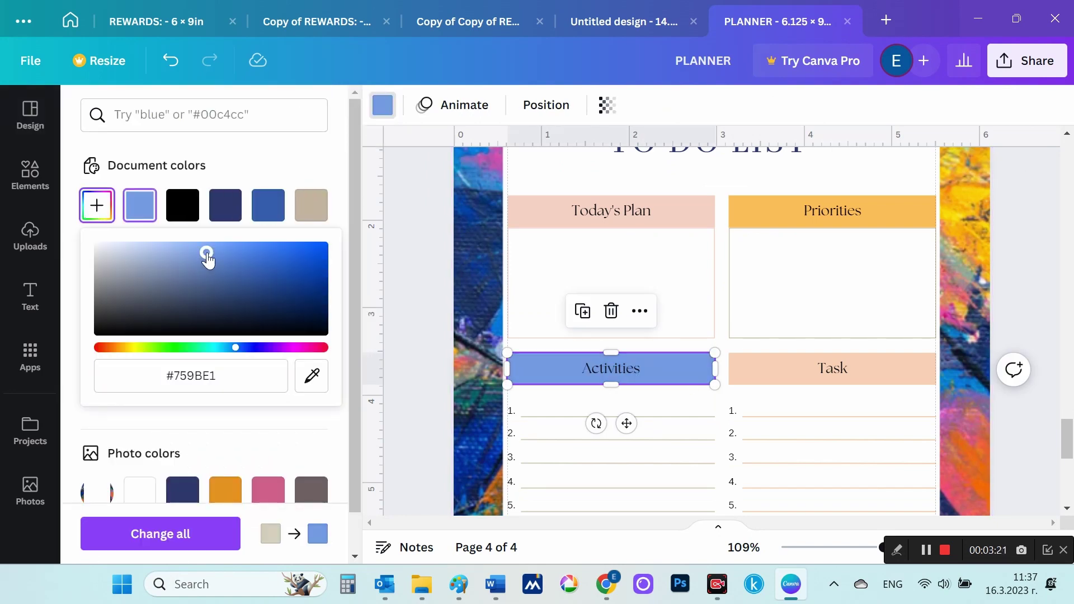
{"action": "left_click_drag", "start_coordinate": [186, 260], "coordinate": [153, 261]}
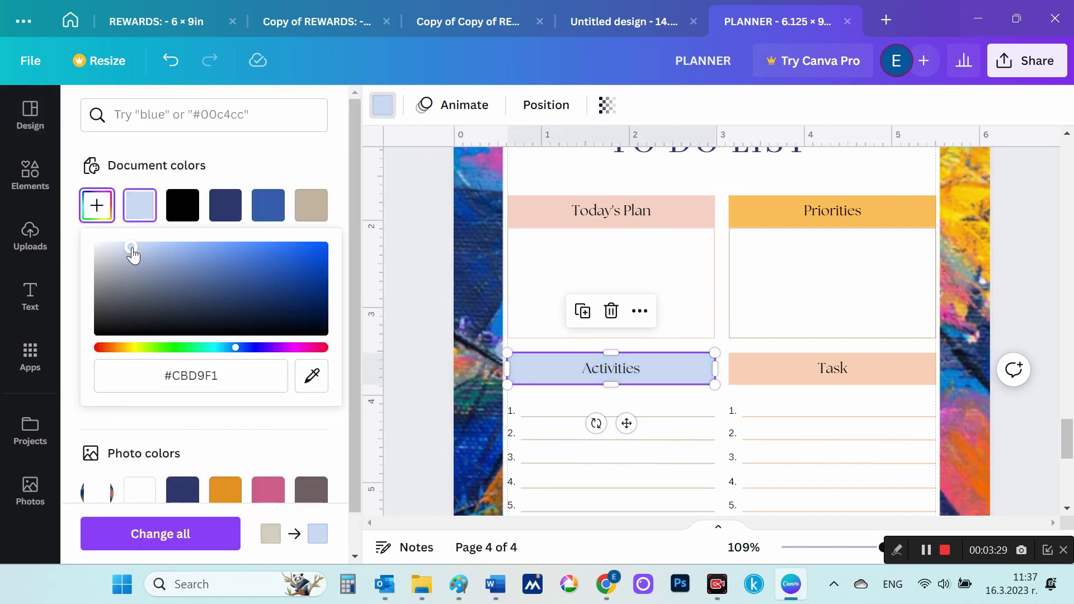
{"action": "left_click", "coordinate": [560, 269]}
{"action": "left_click", "coordinate": [949, 422]}
{"action": "scroll", "coordinate": [924, 403], "scroll_direction": "up", "scroll_amount": 3}
- Soften the Priorities header to a light orange
{"action": "left_click", "coordinate": [906, 387]}
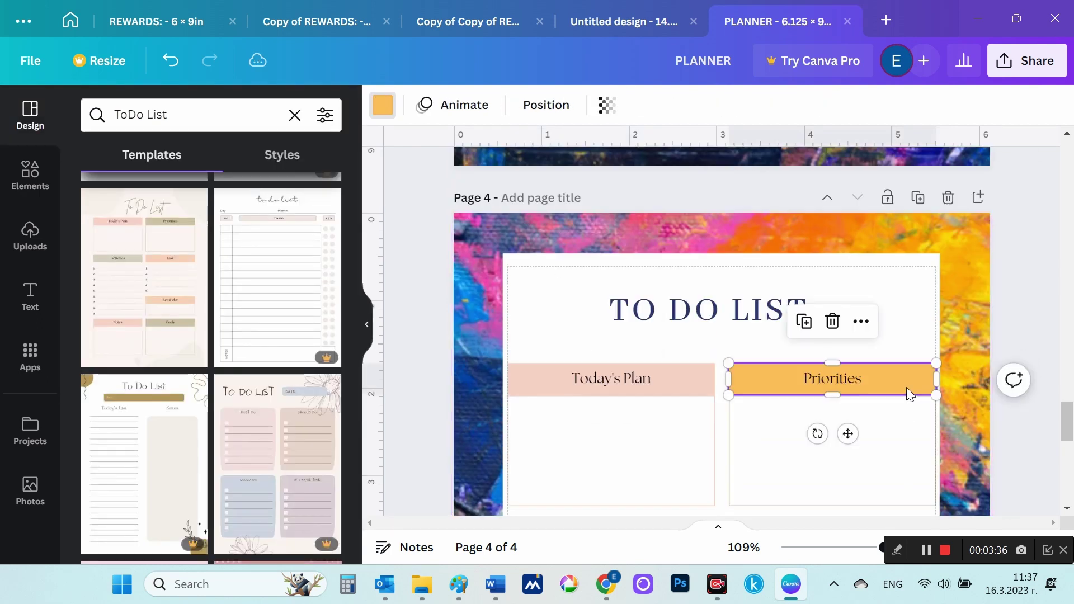
{"action": "left_click", "coordinate": [383, 104]}
{"action": "left_click", "coordinate": [96, 204]}
{"action": "left_click_drag", "start_coordinate": [242, 244], "coordinate": [197, 251]}
{"action": "left_click", "coordinate": [1008, 308]}
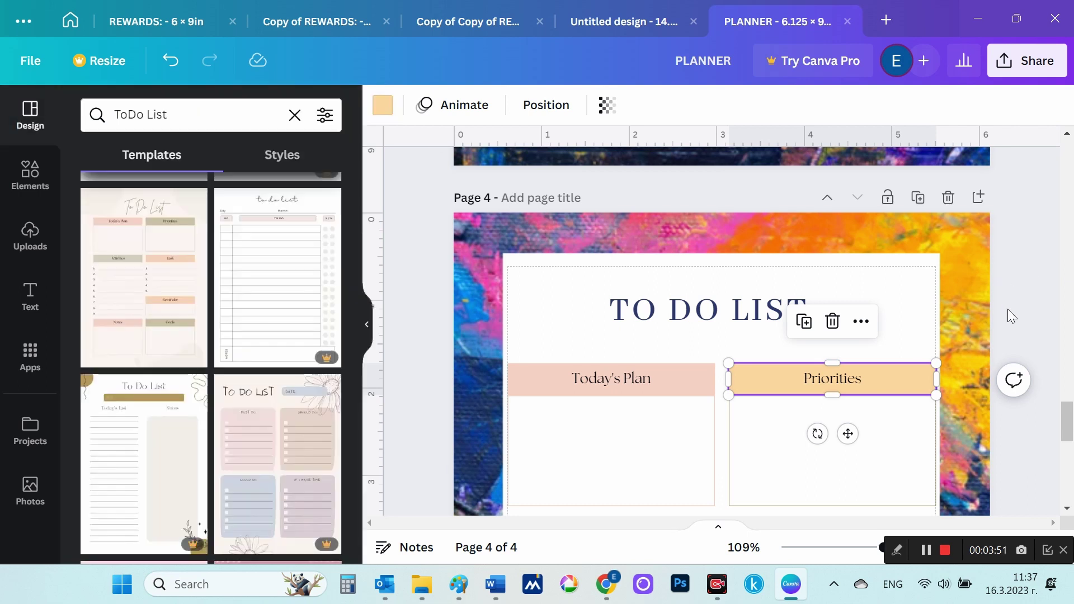
{"action": "scroll", "coordinate": [803, 335], "scroll_direction": "down", "scroll_amount": 2}
{"action": "scroll", "coordinate": [820, 351], "scroll_direction": "down", "scroll_amount": 2}
{"action": "scroll", "coordinate": [820, 350], "scroll_direction": "up", "scroll_amount": 3}
{"action": "scroll", "coordinate": [825, 357], "scroll_direction": "down", "scroll_amount": 2}
- Colour the Task header a pastel pink
{"action": "left_click", "coordinate": [892, 383]}
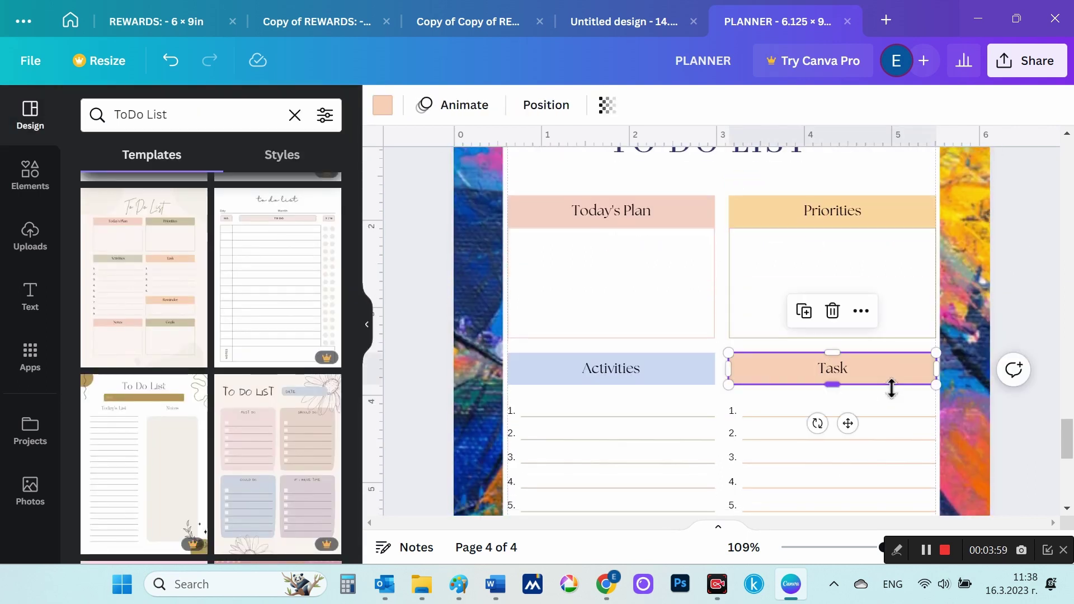
{"action": "left_click", "coordinate": [385, 107]}
{"action": "left_click", "coordinate": [136, 248]}
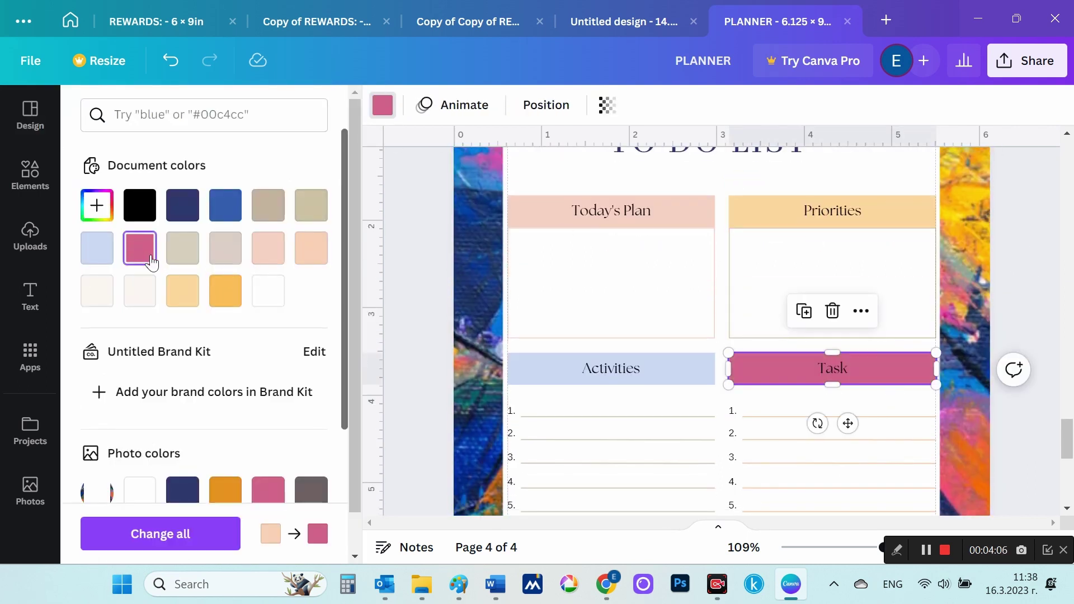
{"action": "left_click_drag", "start_coordinate": [214, 256], "coordinate": [191, 251]}
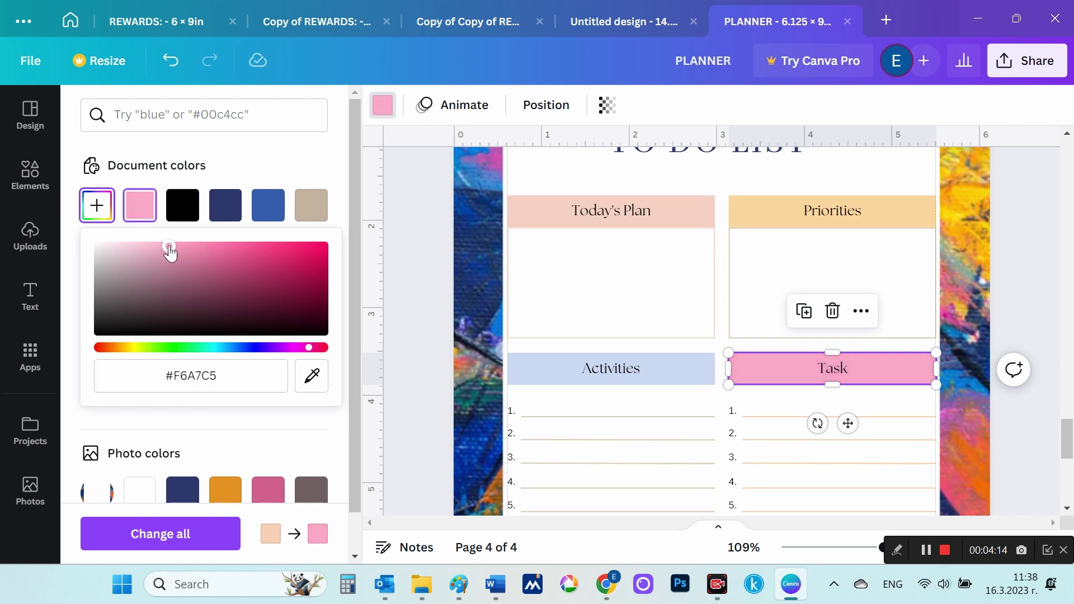
{"action": "left_click", "coordinate": [848, 169]}
{"action": "scroll", "coordinate": [890, 283], "scroll_direction": "up", "scroll_amount": 3}
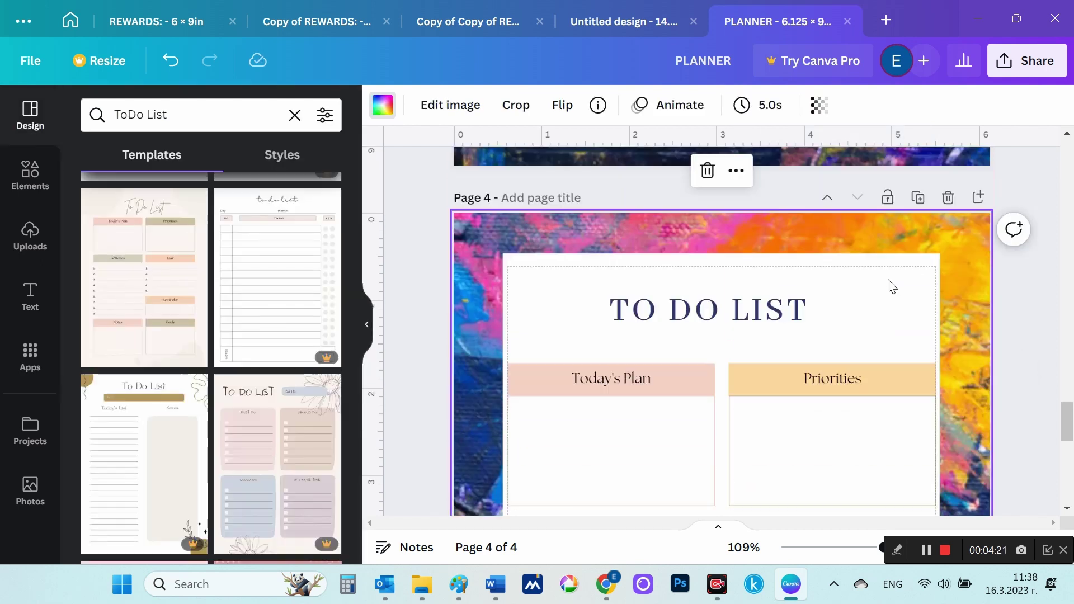
{"action": "scroll", "coordinate": [985, 302], "scroll_direction": "down", "scroll_amount": 1}
{"action": "scroll", "coordinate": [985, 302], "scroll_direction": "down", "scroll_amount": 4}
{"action": "scroll", "coordinate": [986, 302], "scroll_direction": "up", "scroll_amount": 1}
{"action": "scroll", "coordinate": [986, 302], "scroll_direction": "up", "scroll_amount": 2}
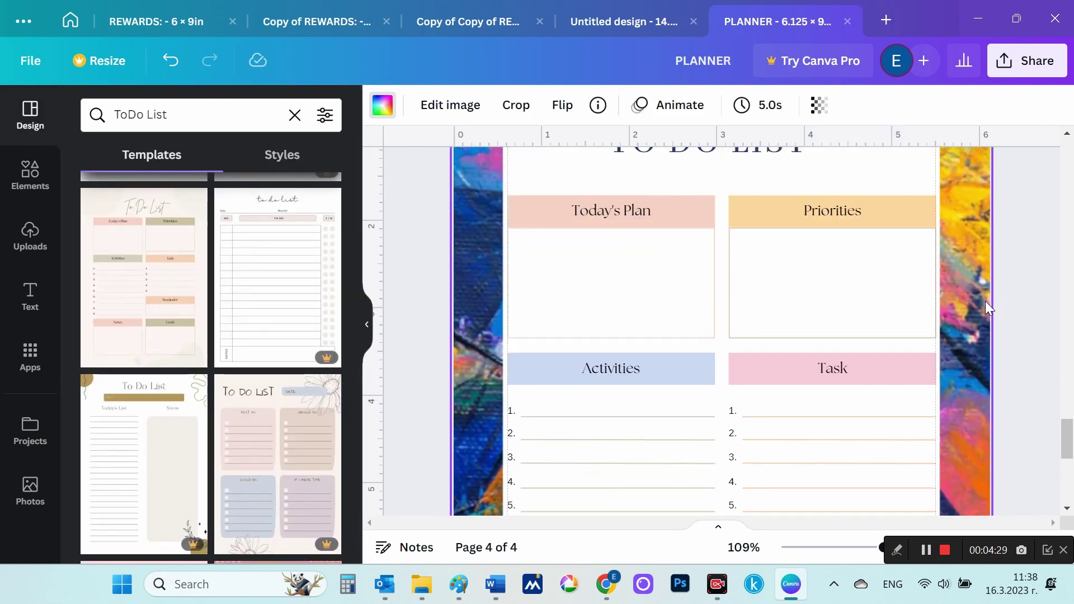
- Change the Priorities header to a soft yellow
{"action": "left_click", "coordinate": [733, 221]}
{"action": "left_click", "coordinate": [386, 98]}
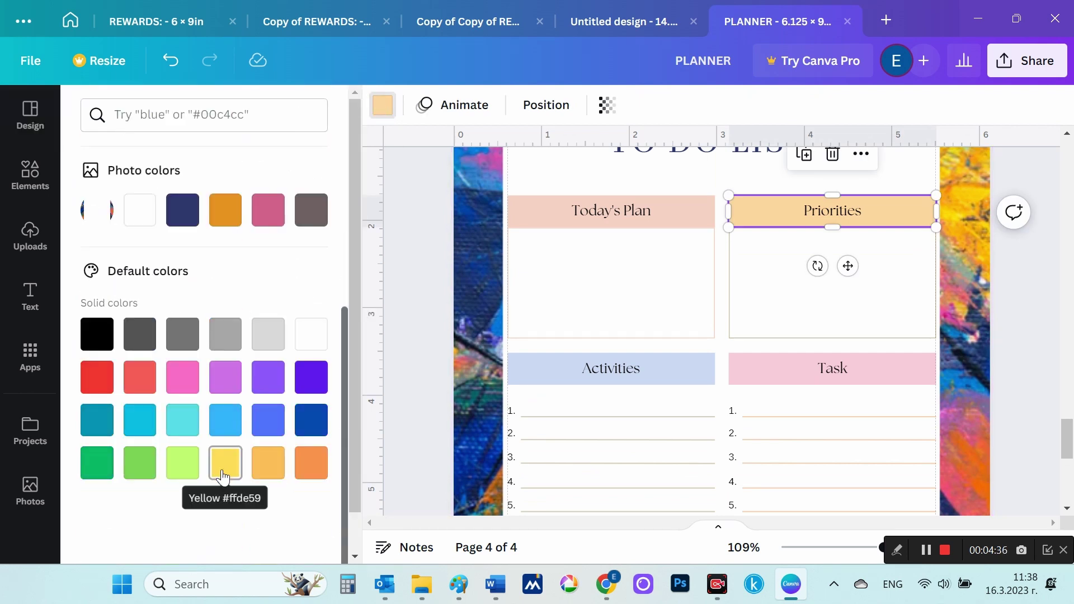
{"action": "scroll", "coordinate": [224, 275], "scroll_direction": "up", "scroll_amount": 3}
{"action": "left_click", "coordinate": [97, 173]}
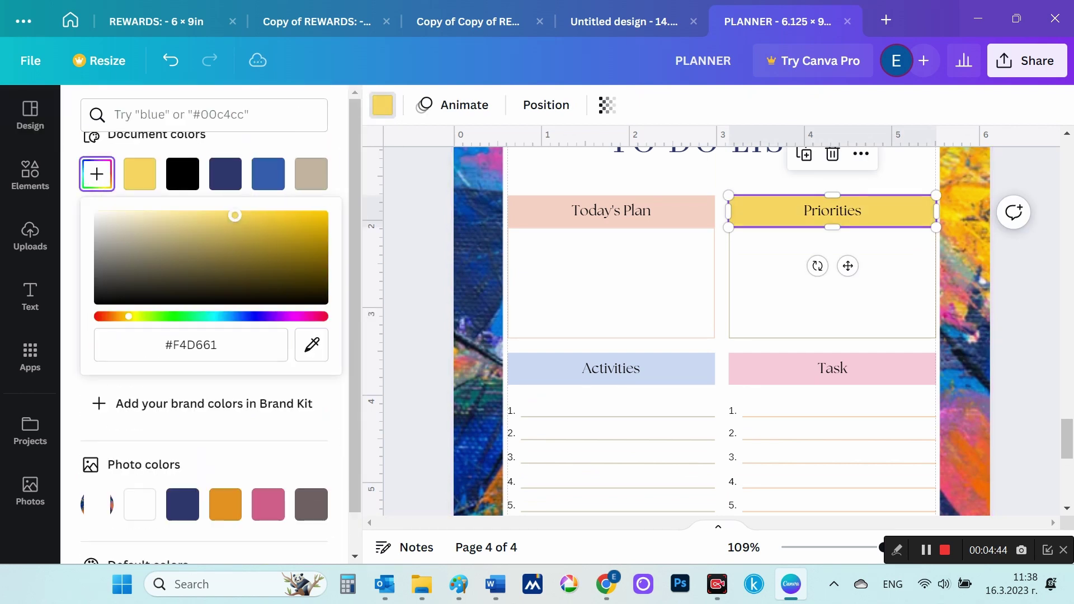
{"action": "left_click", "coordinate": [1023, 281]}
{"action": "scroll", "coordinate": [1024, 281], "scroll_direction": "up", "scroll_amount": 3}
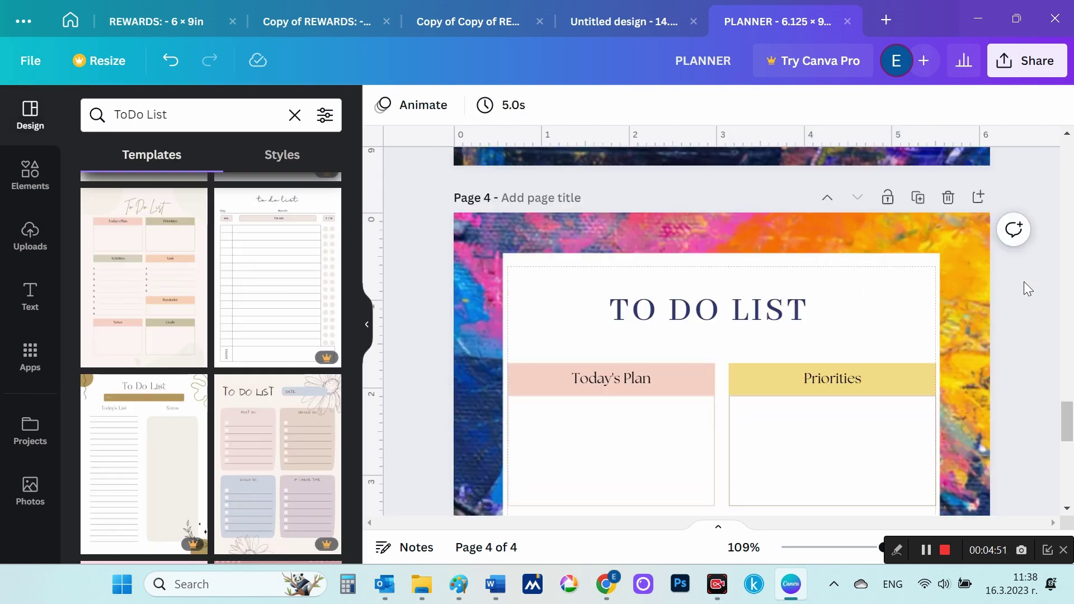
{"action": "scroll", "coordinate": [1024, 281], "scroll_direction": "down", "scroll_amount": 4}
{"action": "scroll", "coordinate": [1024, 281], "scroll_direction": "down", "scroll_amount": 6}
{"action": "scroll", "coordinate": [1024, 281], "scroll_direction": "up", "scroll_amount": 5}
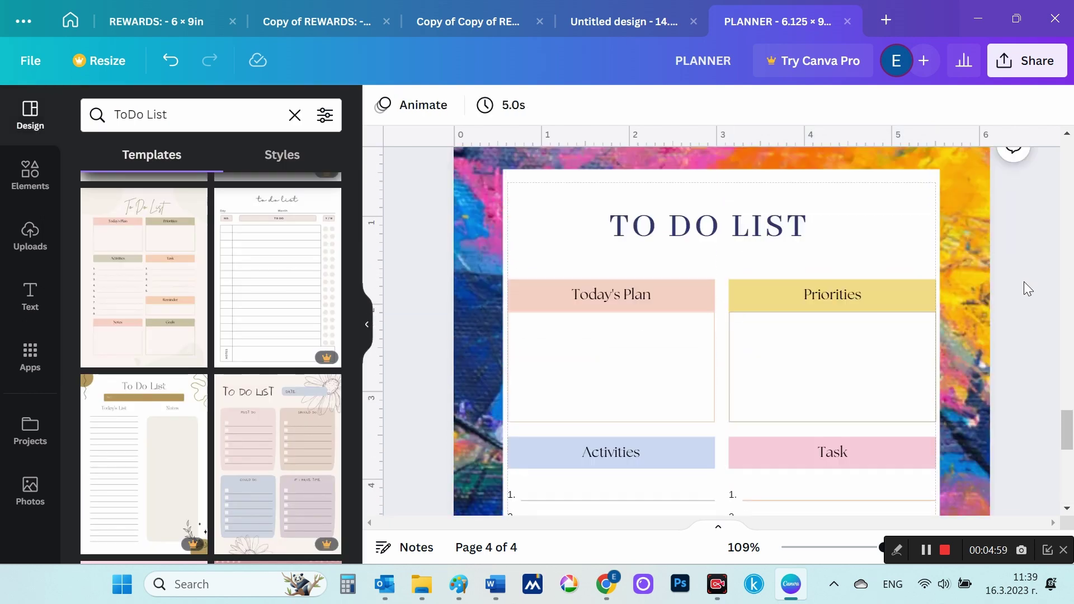
{"action": "scroll", "coordinate": [1024, 281], "scroll_direction": "down", "scroll_amount": 3}
- Tint the Goals box light blue
{"action": "scroll", "coordinate": [1024, 281], "scroll_direction": "down", "scroll_amount": 2}
{"action": "left_click", "coordinate": [902, 386]}
{"action": "left_click", "coordinate": [382, 105]}
{"action": "left_click", "coordinate": [97, 248]}
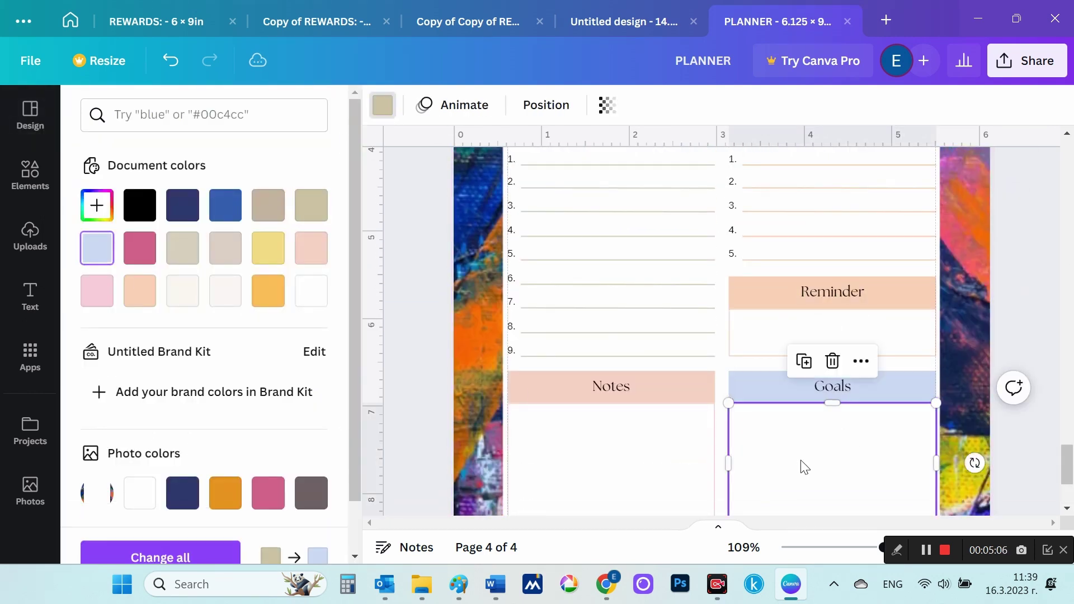
{"action": "scroll", "coordinate": [1016, 347], "scroll_direction": "down", "scroll_amount": 2}
{"action": "scroll", "coordinate": [1017, 336], "scroll_direction": "down", "scroll_amount": 3}
{"action": "left_click", "coordinate": [989, 332]}
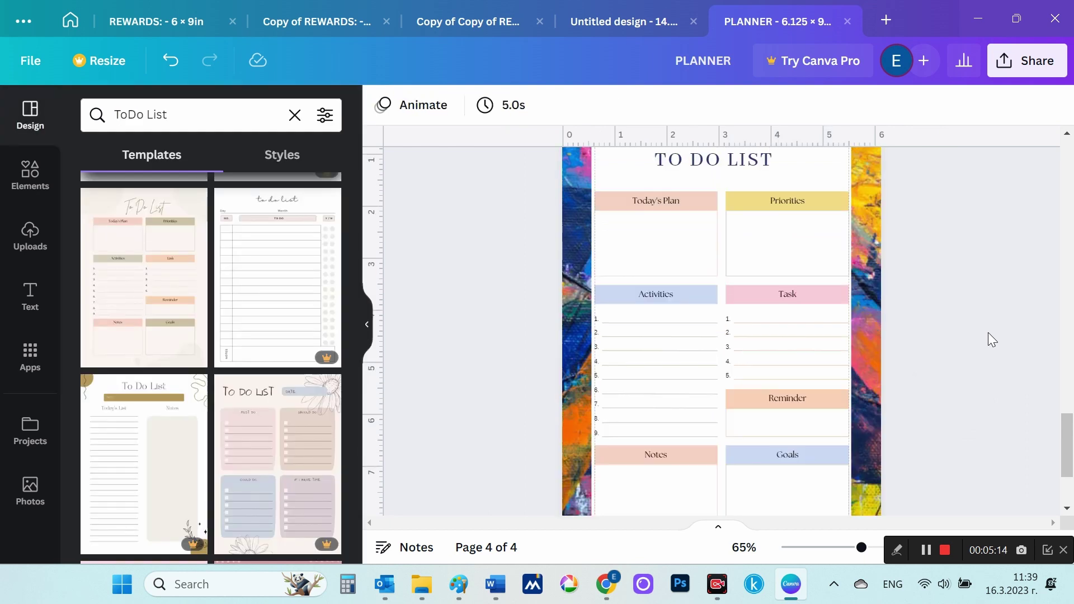
{"action": "scroll", "coordinate": [988, 333], "scroll_direction": "down", "scroll_amount": 2}
{"action": "scroll", "coordinate": [988, 334], "scroll_direction": "up", "scroll_amount": 2}
{"action": "scroll", "coordinate": [988, 334], "scroll_direction": "up", "scroll_amount": 2}
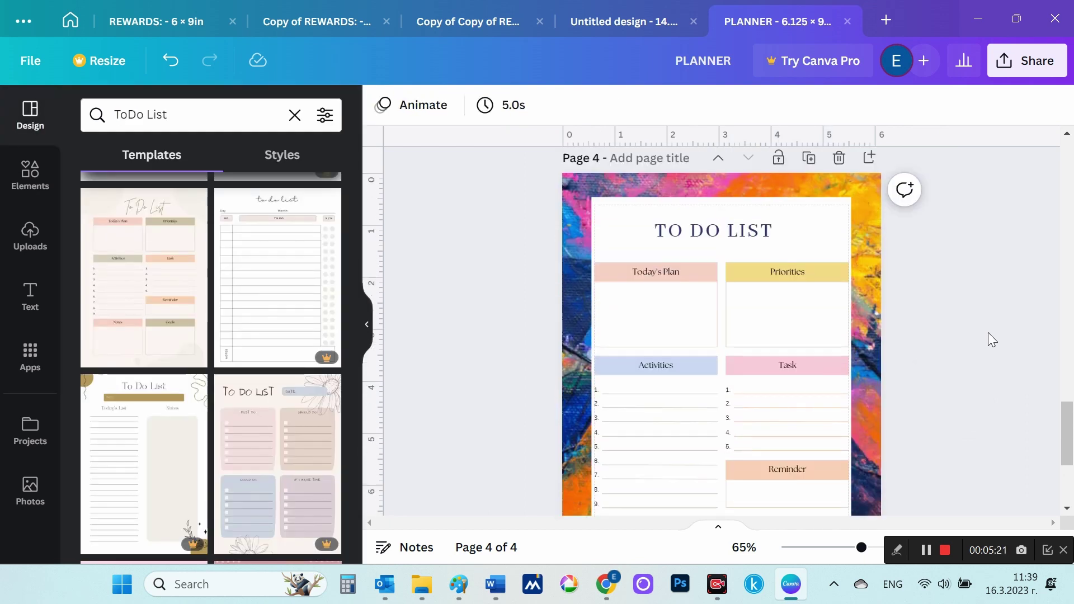
{"action": "scroll", "coordinate": [988, 336], "scroll_direction": "down", "scroll_amount": 2}
{"action": "scroll", "coordinate": [1002, 303], "scroll_direction": "up", "scroll_amount": 3}
- Recolour the box under the Priorities header yellow
{"action": "left_click", "coordinate": [896, 327]}
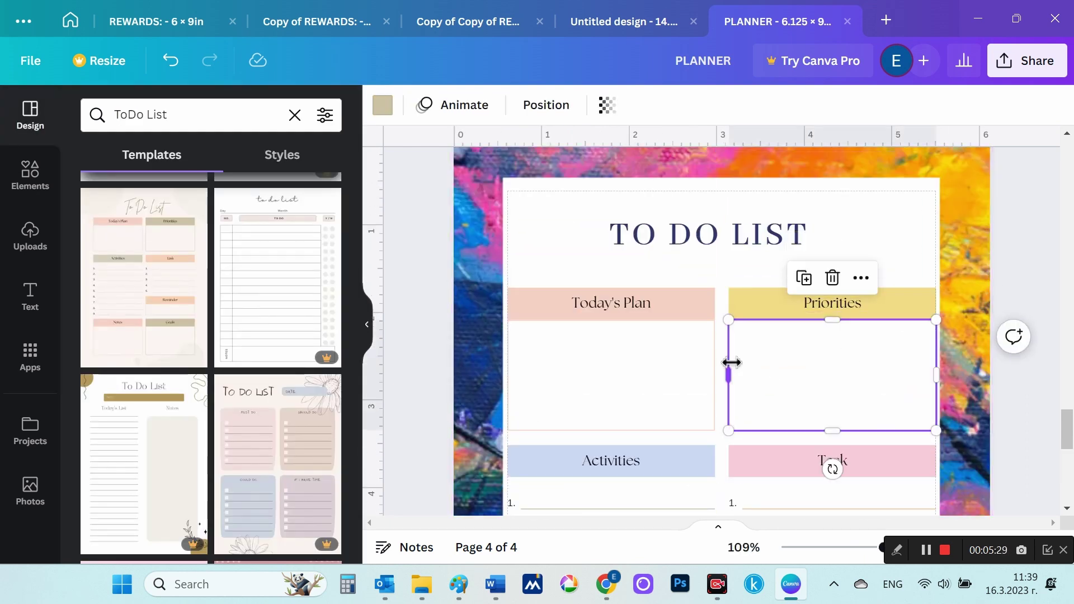
{"action": "left_click", "coordinate": [382, 104]}
{"action": "left_click", "coordinate": [266, 247]}
{"action": "left_click", "coordinate": [844, 250]}
{"action": "scroll", "coordinate": [879, 378], "scroll_direction": "down", "scroll_amount": 2}
{"action": "scroll", "coordinate": [878, 378], "scroll_direction": "down", "scroll_amount": 1}
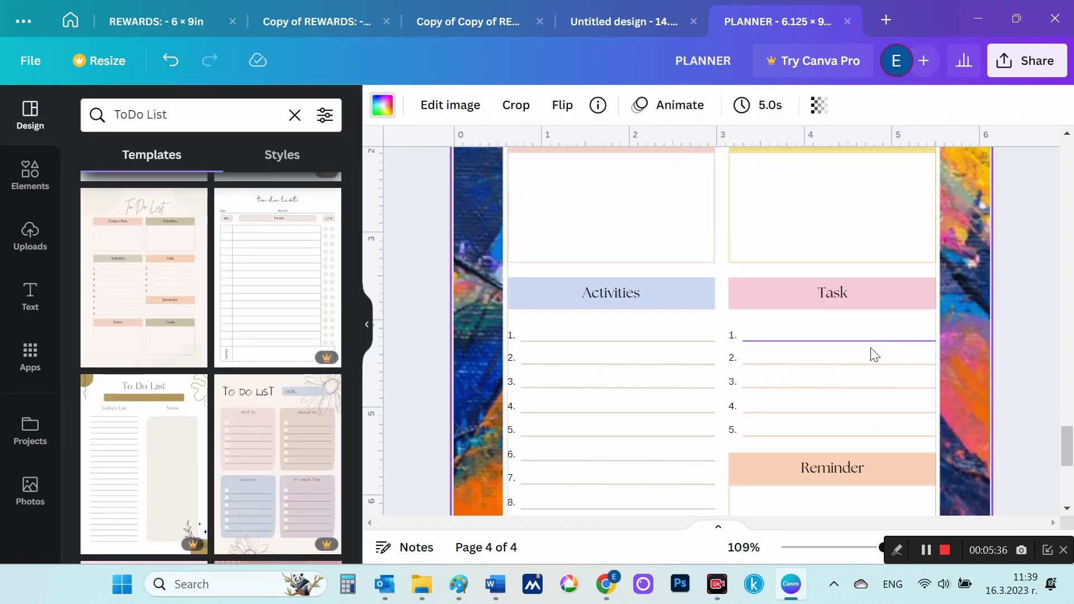
- Colour the five writing lines under Task pink
{"action": "left_click", "coordinate": [855, 364]}
{"action": "left_click", "coordinate": [383, 105]}
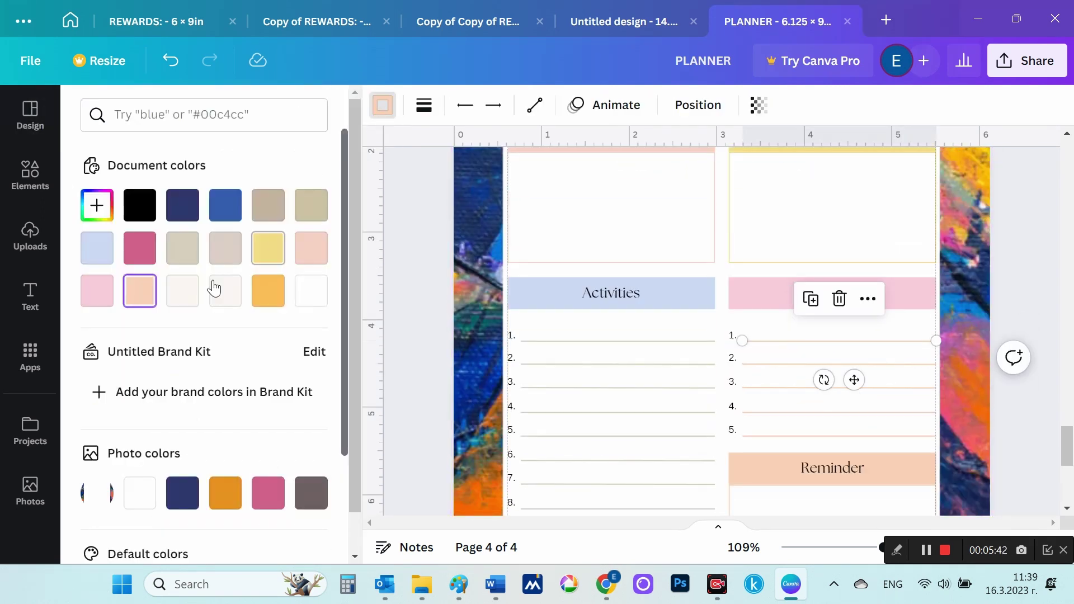
{"action": "left_click", "coordinate": [97, 290]}
{"action": "left_click", "coordinate": [751, 365]}
{"action": "left_click", "coordinate": [97, 291]}
{"action": "left_click", "coordinate": [750, 387]}
{"action": "left_click", "coordinate": [97, 291]}
{"action": "left_click", "coordinate": [783, 412]}
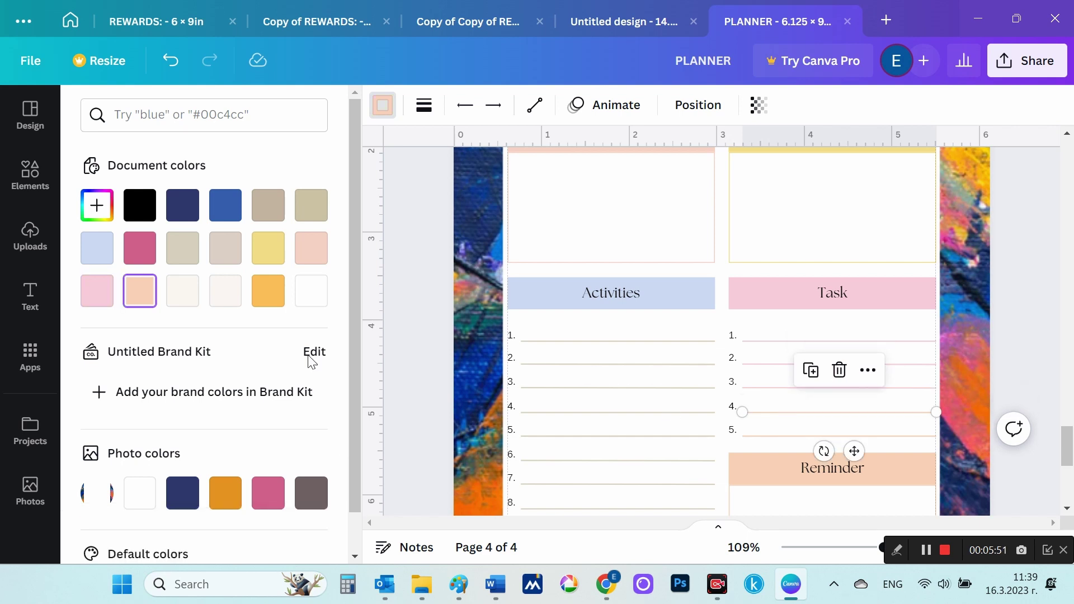
{"action": "left_click", "coordinate": [97, 290]}
{"action": "left_click", "coordinate": [799, 435]}
{"action": "left_click", "coordinate": [592, 340]}
- Colour the eight writing lines under Activities light blue
{"action": "left_click", "coordinate": [96, 248]}
{"action": "left_click", "coordinate": [615, 364]}
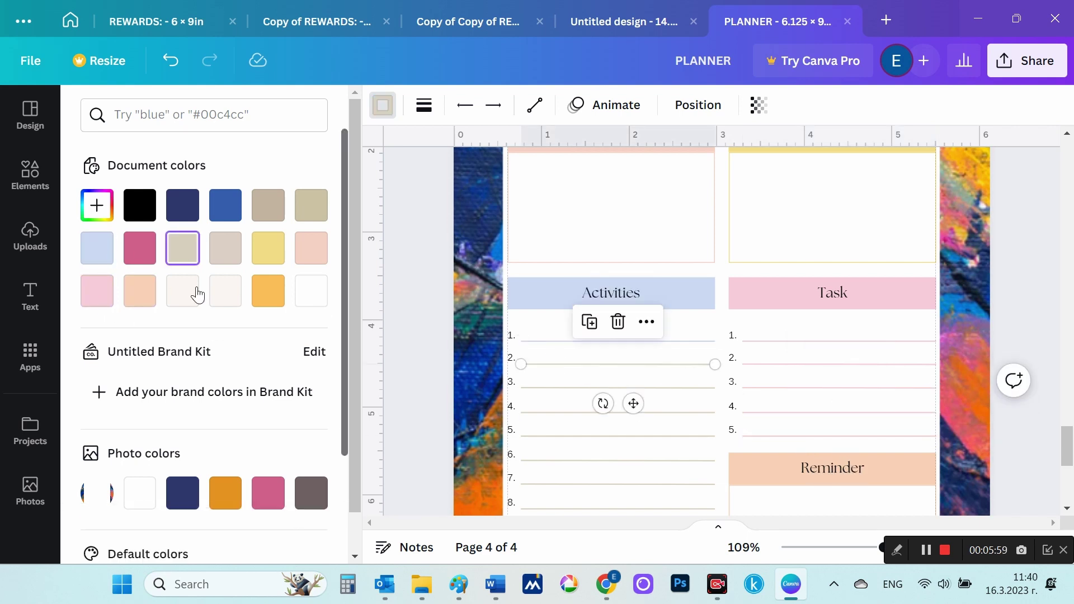
{"action": "left_click", "coordinate": [97, 247]}
{"action": "scroll", "coordinate": [559, 335], "scroll_direction": "down", "scroll_amount": 3}
{"action": "left_click", "coordinate": [559, 219]}
{"action": "left_click", "coordinate": [97, 248]}
{"action": "left_click", "coordinate": [560, 244]}
{"action": "left_click", "coordinate": [97, 248]}
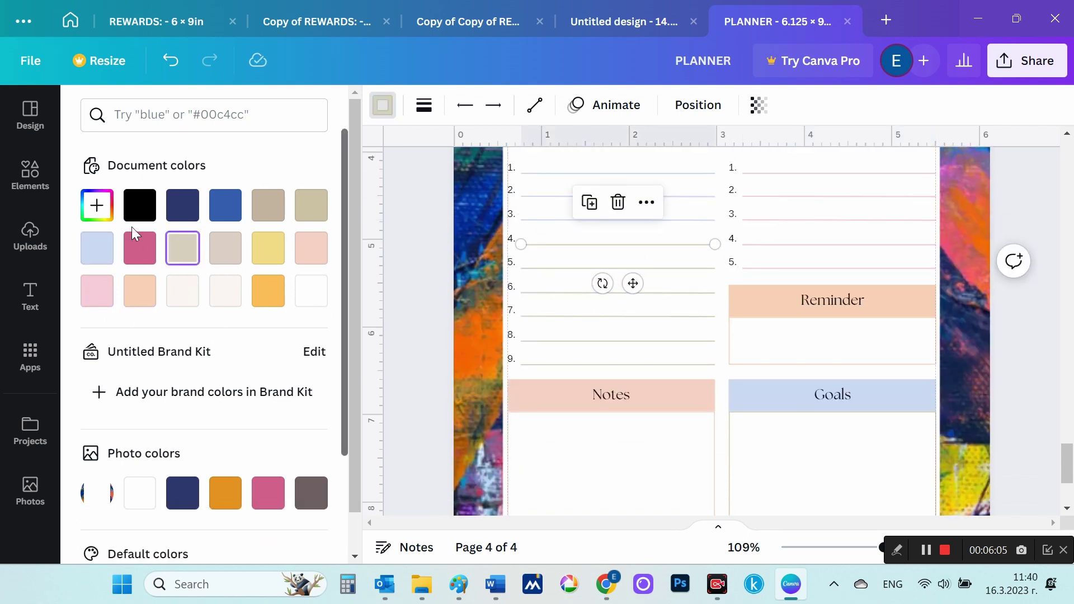
{"action": "left_click", "coordinate": [556, 268]}
{"action": "left_click", "coordinate": [97, 248]}
{"action": "left_click", "coordinate": [560, 292]}
{"action": "left_click", "coordinate": [97, 248]}
{"action": "left_click", "coordinate": [559, 316]}
{"action": "left_click", "coordinate": [559, 340]}
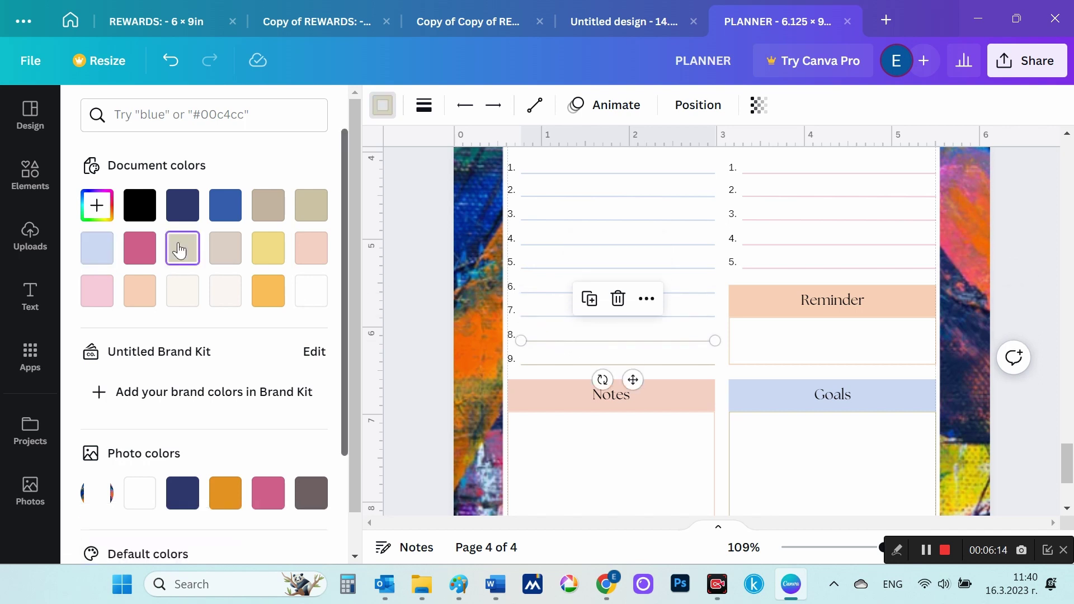
{"action": "left_click", "coordinate": [97, 248]}
{"action": "left_click", "coordinate": [832, 430]}
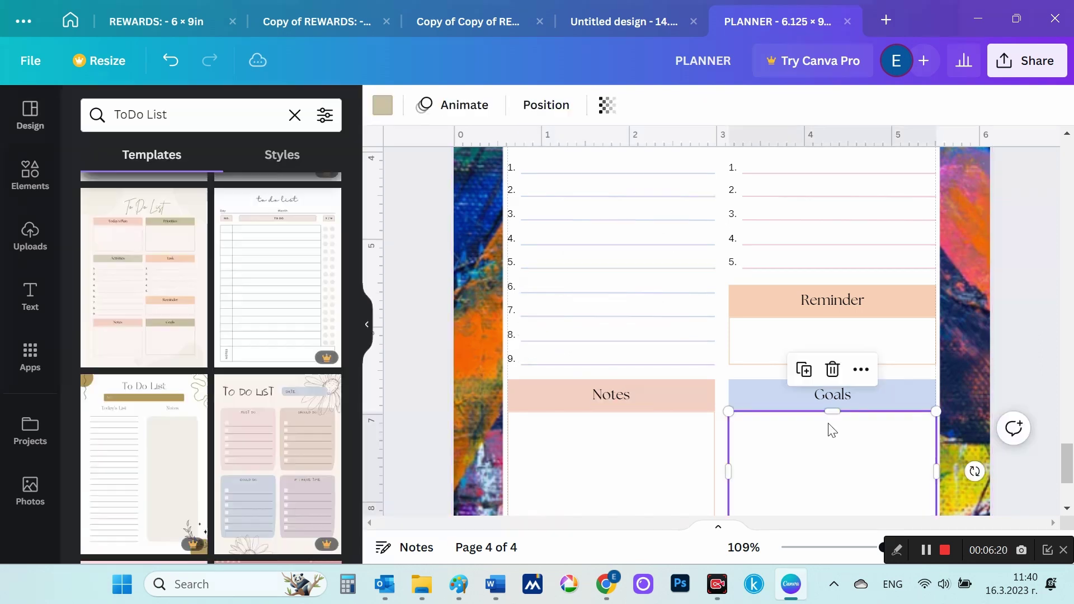
{"action": "left_click", "coordinate": [382, 106]}
{"action": "left_click", "coordinate": [1026, 314]}
{"action": "scroll", "coordinate": [1027, 315], "scroll_direction": "up", "scroll_amount": 3}
{"action": "scroll", "coordinate": [1026, 315], "scroll_direction": "up", "scroll_amount": 3}
{"action": "scroll", "coordinate": [1026, 314], "scroll_direction": "down", "scroll_amount": 9}
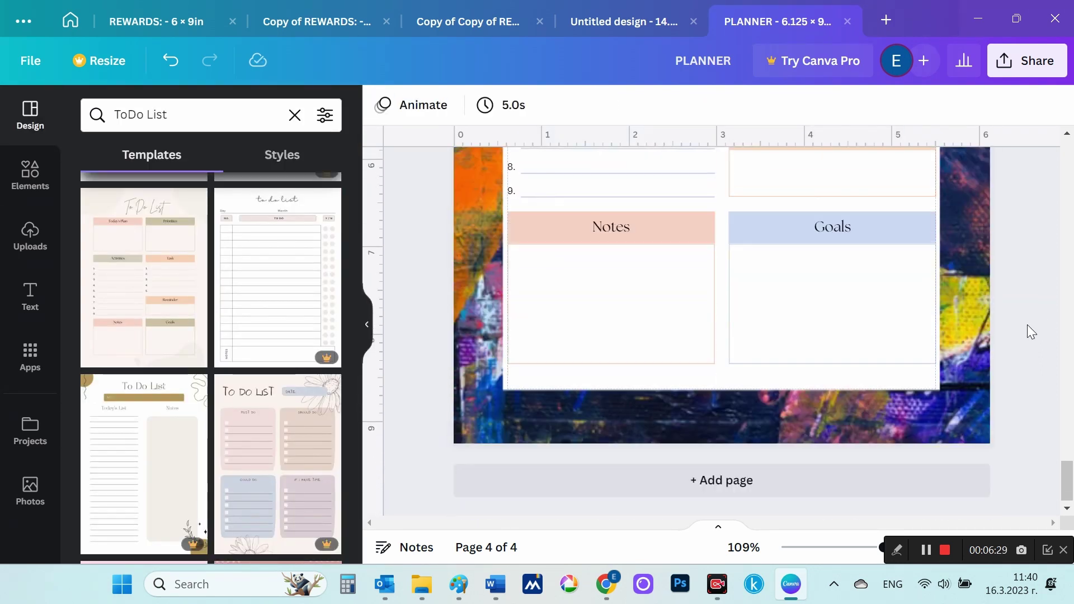
{"action": "scroll", "coordinate": [1029, 330], "scroll_direction": "down", "scroll_amount": 2}
{"action": "scroll", "coordinate": [1055, 327], "scroll_direction": "down", "scroll_amount": 2}
{"action": "scroll", "coordinate": [1055, 327], "scroll_direction": "up", "scroll_amount": 3}
{"action": "scroll", "coordinate": [1055, 329], "scroll_direction": "up", "scroll_amount": 5}
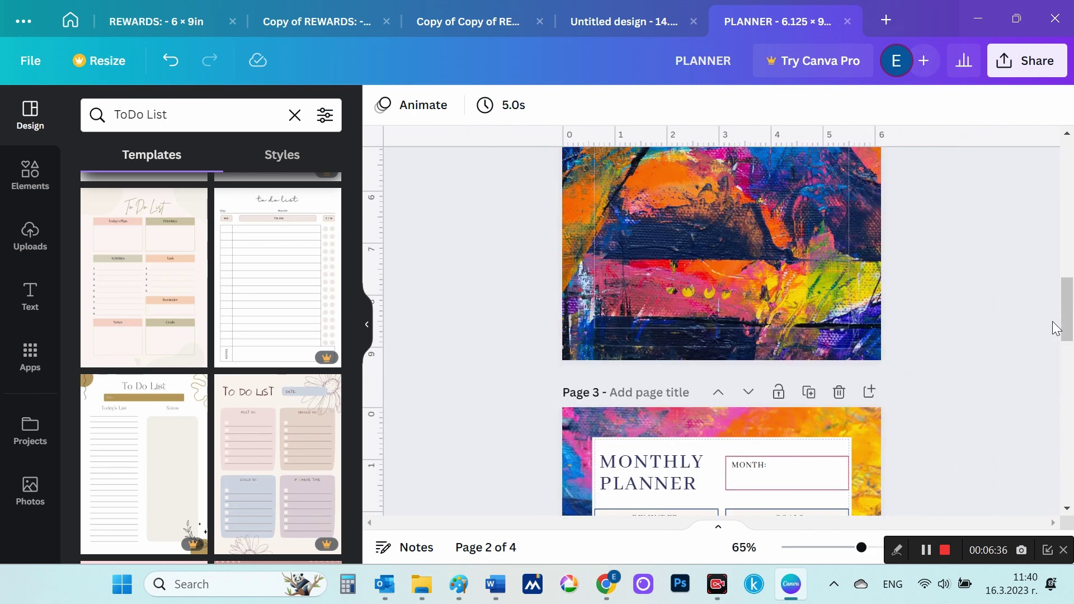
{"action": "scroll", "coordinate": [1055, 328], "scroll_direction": "down", "scroll_amount": 4}
{"action": "scroll", "coordinate": [1056, 327], "scroll_direction": "down", "scroll_amount": 5}
{"action": "scroll", "coordinate": [1055, 327], "scroll_direction": "down", "scroll_amount": 3}
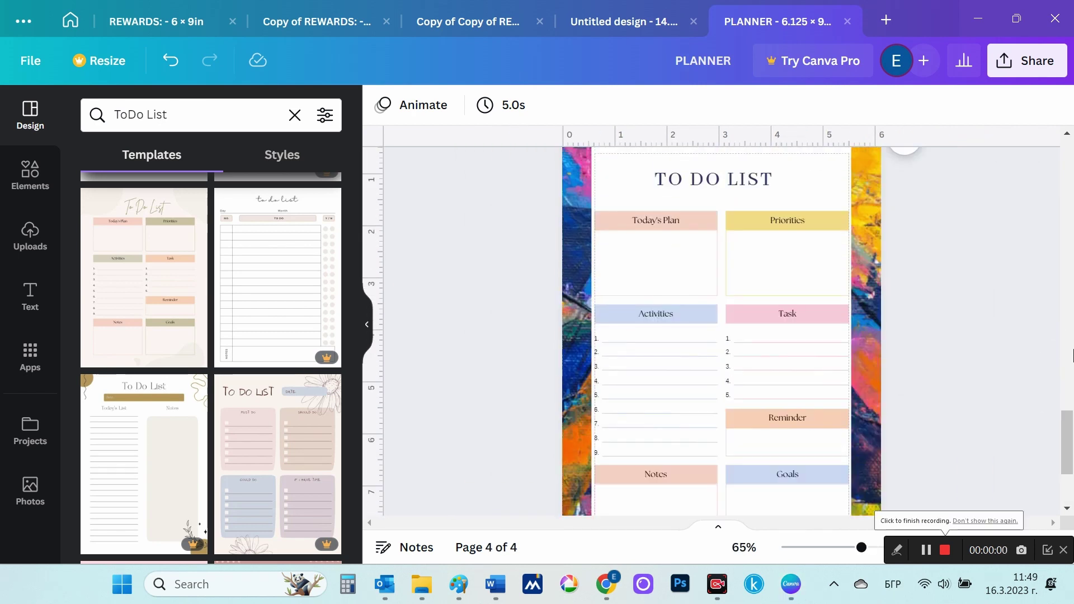
{"action": "scroll", "coordinate": [1073, 355], "scroll_direction": "up", "scroll_amount": 4}
{"action": "scroll", "coordinate": [1073, 355], "scroll_direction": "up", "scroll_amount": 5}
{"action": "scroll", "coordinate": [895, 313], "scroll_direction": "up", "scroll_amount": 4}
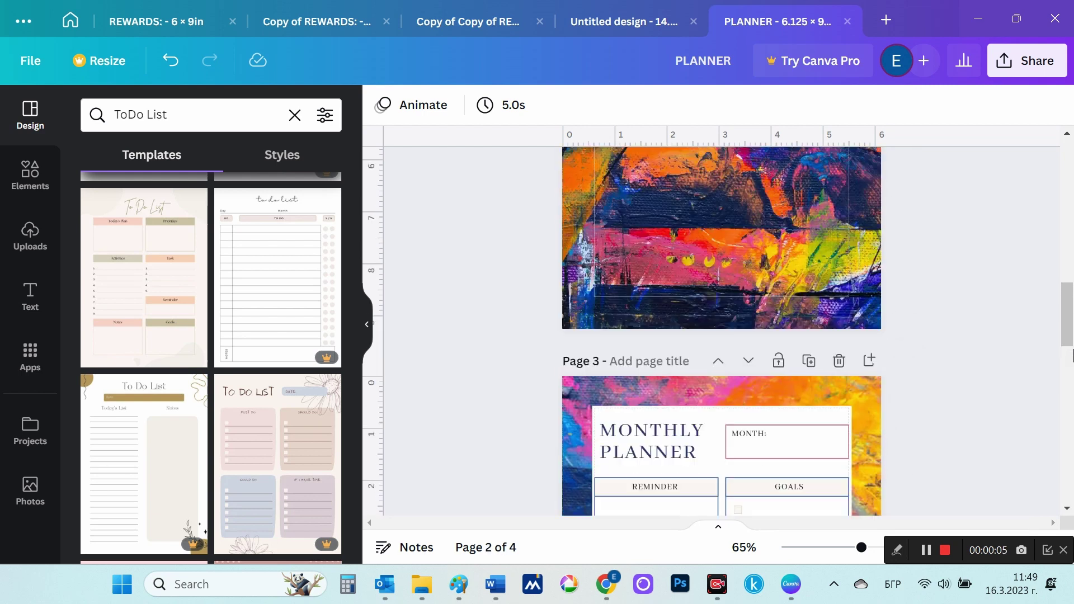
{"action": "scroll", "coordinate": [808, 260], "scroll_direction": "down", "scroll_amount": 2}
- Duplicate the Monthly Planner page five times
{"action": "left_click", "coordinate": [808, 250]}
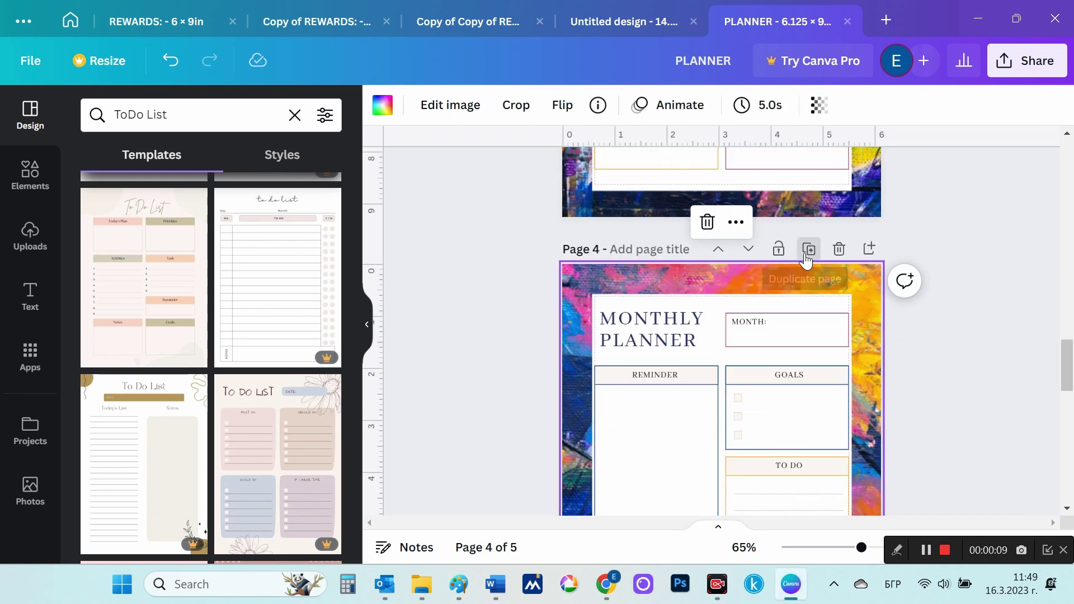
{"action": "left_click", "coordinate": [808, 252]}
{"action": "left_click", "coordinate": [808, 250]}
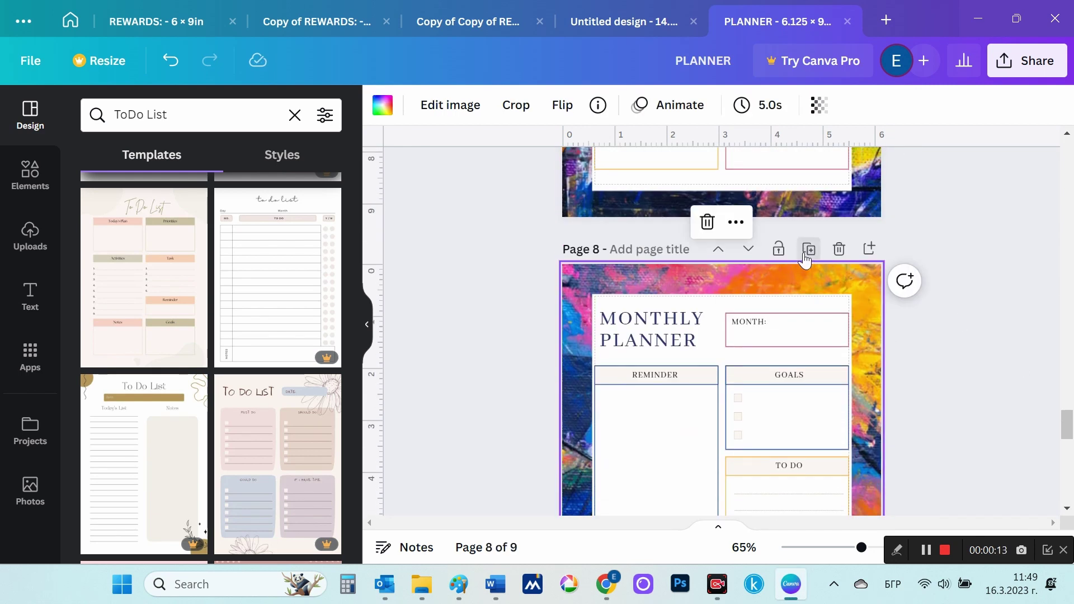
{"action": "left_click", "coordinate": [807, 250]}
{"action": "left_click", "coordinate": [807, 250]}
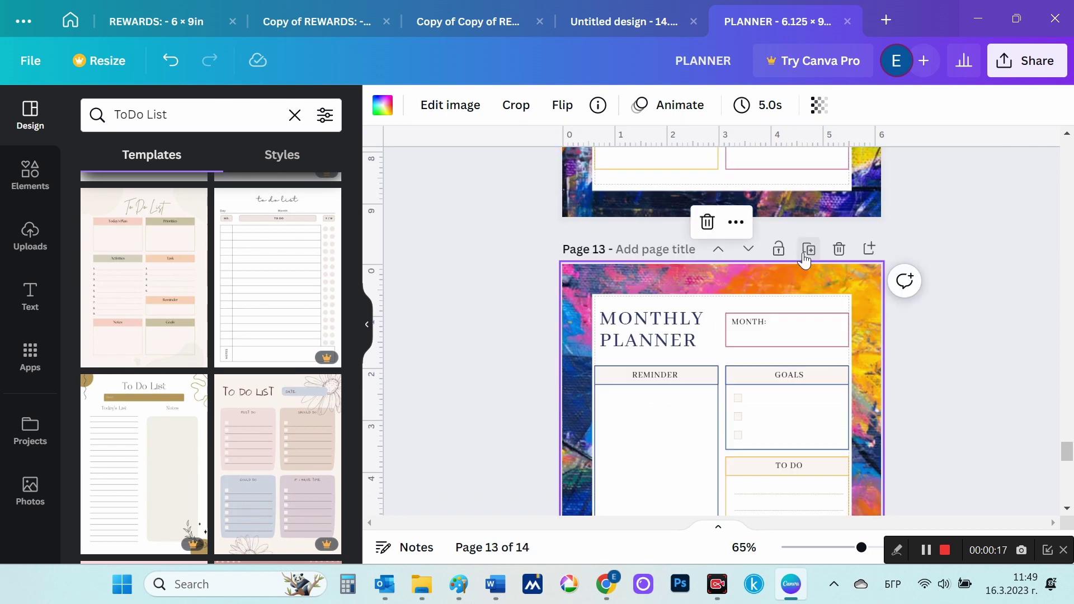
- Select all elements on the To Do List page for copying
{"action": "scroll", "coordinate": [973, 349], "scroll_direction": "down", "scroll_amount": 5}
{"action": "scroll", "coordinate": [977, 354], "scroll_direction": "up", "scroll_amount": 10}
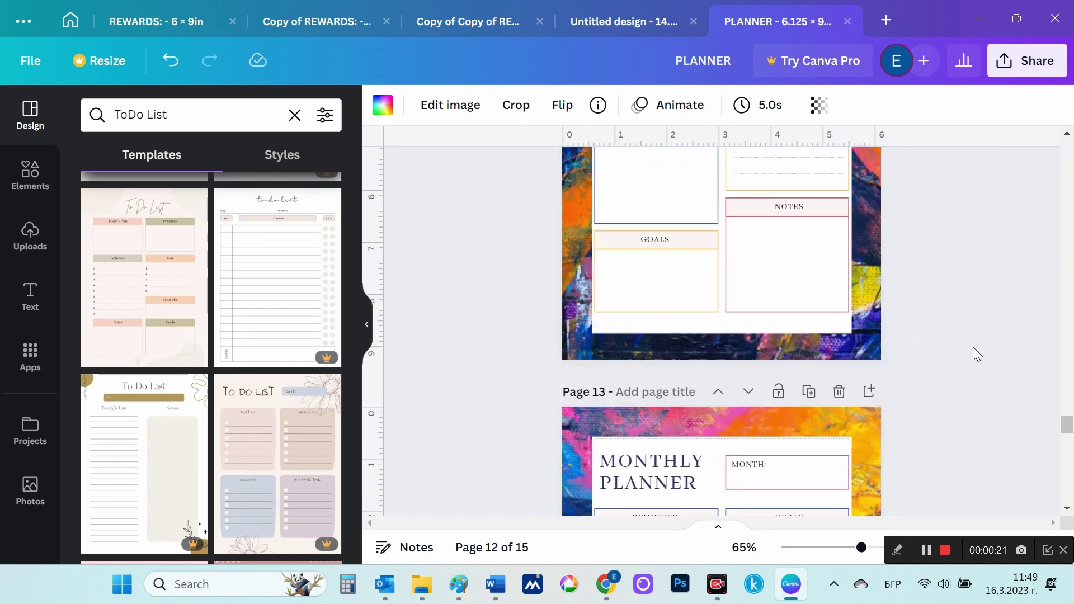
{"action": "scroll", "coordinate": [976, 354], "scroll_direction": "up", "scroll_amount": 12}
{"action": "scroll", "coordinate": [976, 354], "scroll_direction": "up", "scroll_amount": 12}
{"action": "scroll", "coordinate": [976, 355], "scroll_direction": "up", "scroll_amount": 13}
{"action": "scroll", "coordinate": [976, 355], "scroll_direction": "up", "scroll_amount": 13}
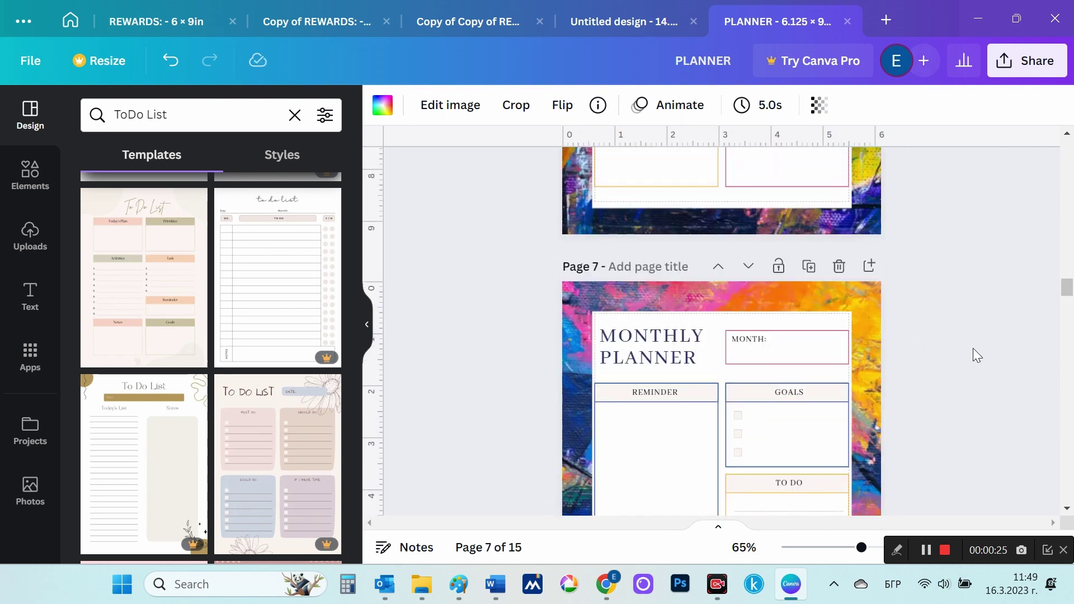
{"action": "scroll", "coordinate": [976, 354], "scroll_direction": "up", "scroll_amount": 15}
{"action": "scroll", "coordinate": [976, 355], "scroll_direction": "up", "scroll_amount": 14}
{"action": "scroll", "coordinate": [976, 354], "scroll_direction": "up", "scroll_amount": 4}
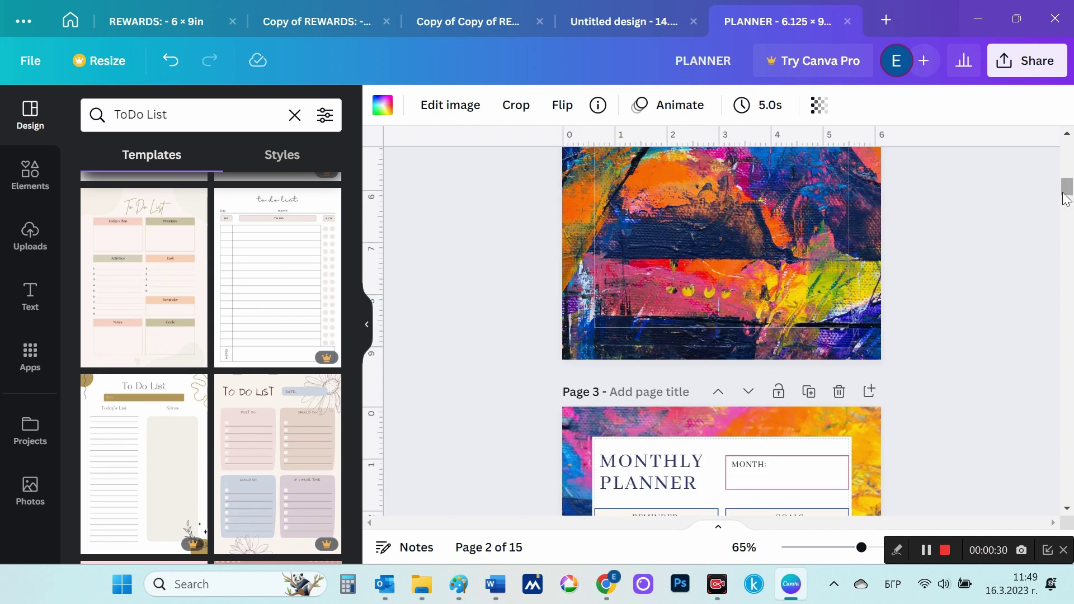
{"action": "scroll", "coordinate": [973, 353], "scroll_direction": "down", "scroll_amount": 15}
{"action": "scroll", "coordinate": [951, 324], "scroll_direction": "down", "scroll_amount": 15}
{"action": "scroll", "coordinate": [918, 295], "scroll_direction": "down", "scroll_amount": 5}
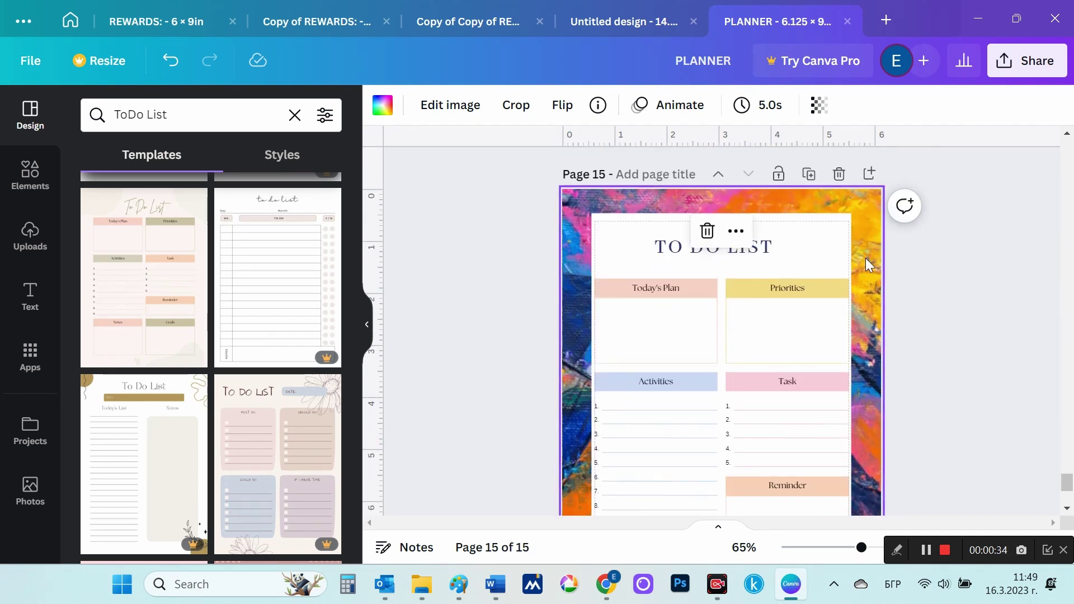
{"action": "key", "text": "ctrl+a"}
{"action": "scroll", "coordinate": [979, 258], "scroll_direction": "up", "scroll_amount": 20}
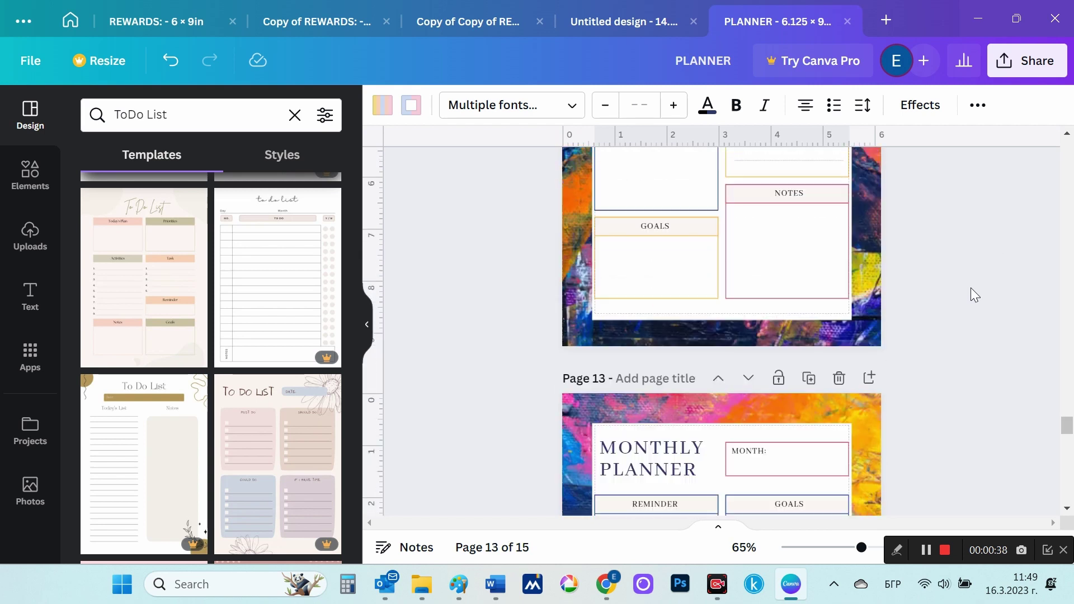
{"action": "scroll", "coordinate": [971, 287], "scroll_direction": "up", "scroll_amount": 20}
{"action": "left_click_drag", "start_coordinate": [1067, 363], "coordinate": [1069, 168]}
{"action": "scroll", "coordinate": [1002, 289], "scroll_direction": "down", "scroll_amount": 5}
{"action": "scroll", "coordinate": [1002, 289], "scroll_direction": "down", "scroll_amount": 5}
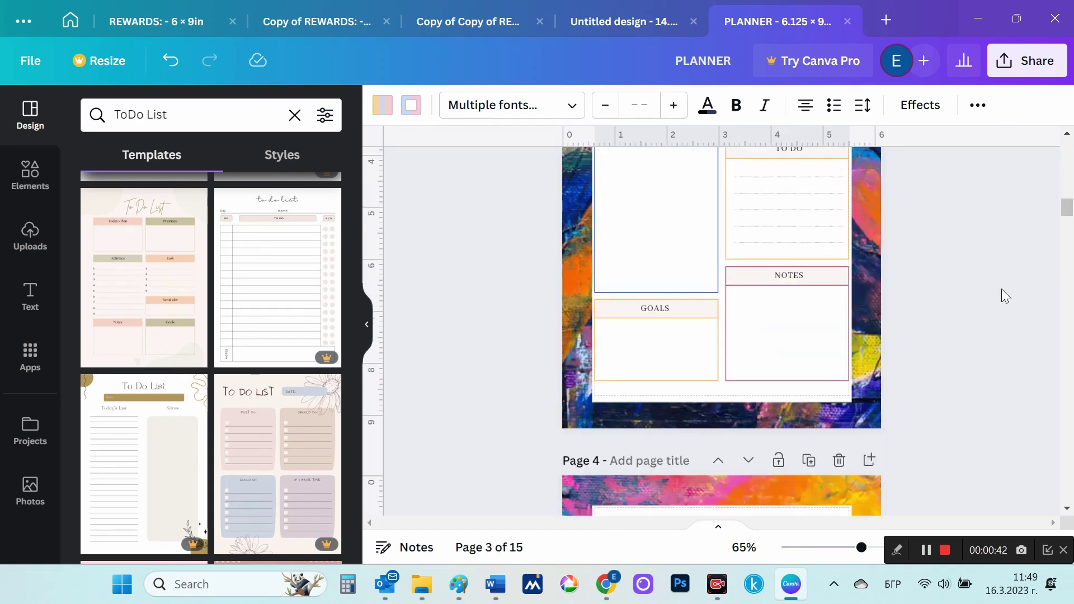
{"action": "scroll", "coordinate": [987, 280], "scroll_direction": "up", "scroll_amount": 5}
{"action": "scroll", "coordinate": [974, 267], "scroll_direction": "up", "scroll_amount": 3}
- Insert a blank page 4 after page 3 and paste the To Do List into it
{"action": "left_click", "coordinate": [872, 268]}
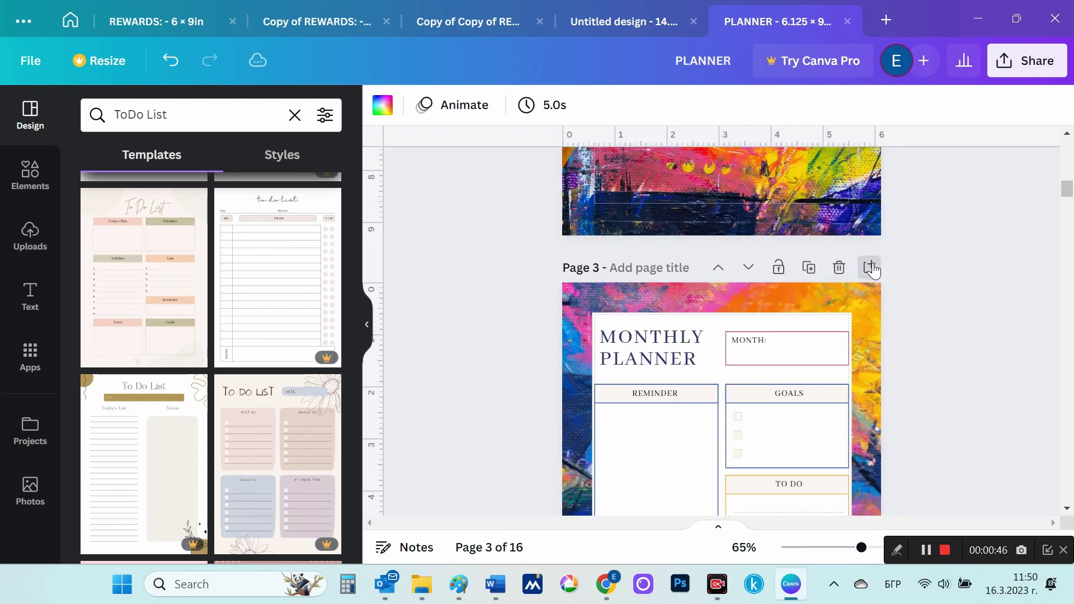
{"action": "right_click", "coordinate": [788, 359]}
{"action": "left_click", "coordinate": [841, 390]}
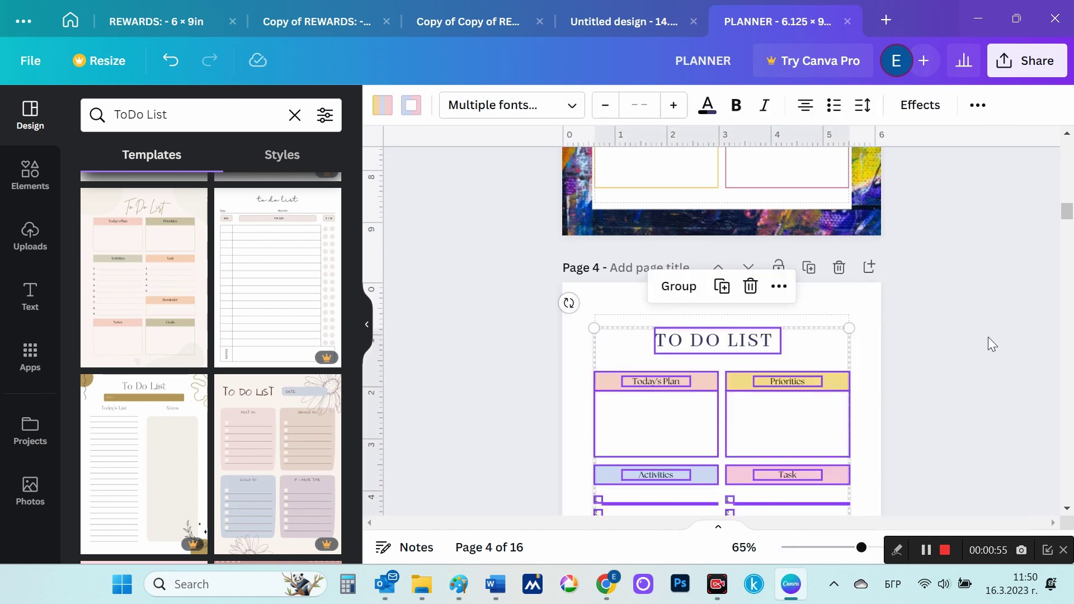
- Undo and redo the To Do List placement on page 4, then deselect it
{"action": "key", "text": "ctrl+z"}
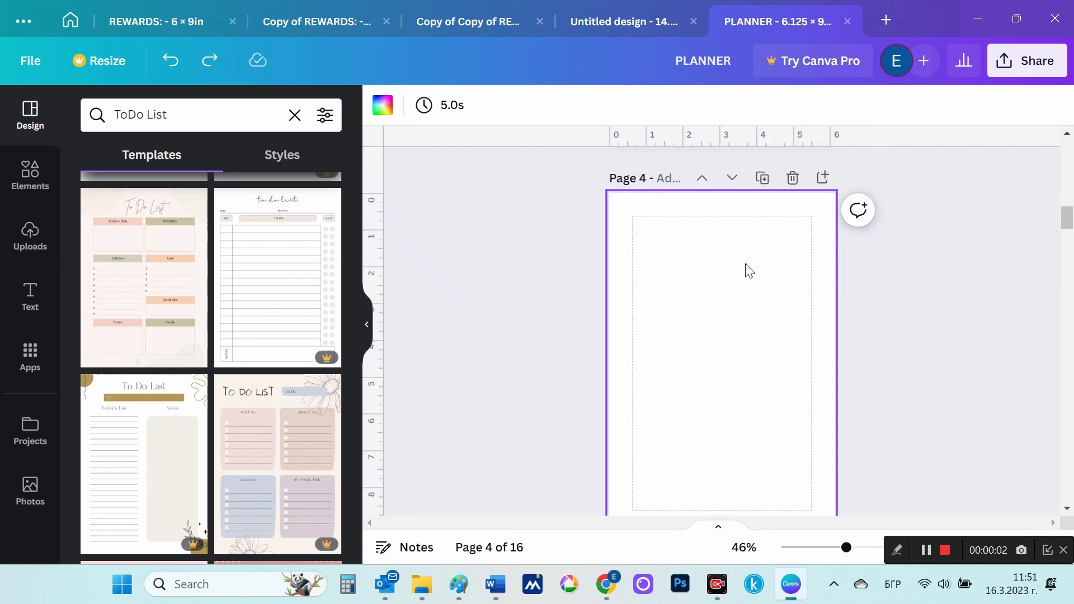
{"action": "key", "text": "ctrl+y"}
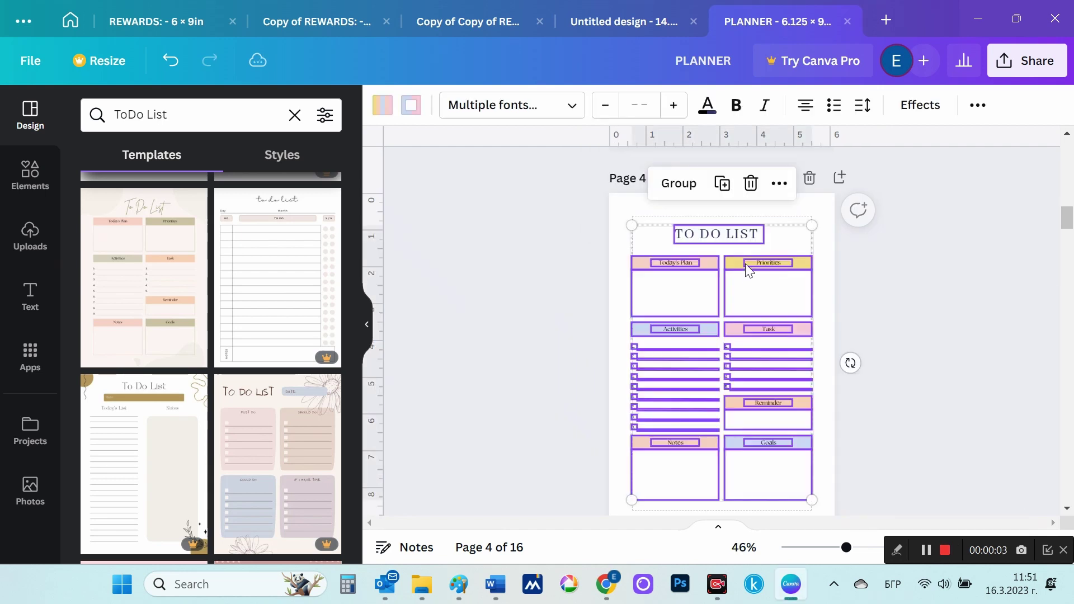
{"action": "left_click", "coordinate": [940, 340]}
- Copy page 16's painted abstract background image
{"action": "scroll", "coordinate": [941, 341], "scroll_direction": "down", "scroll_amount": 3}
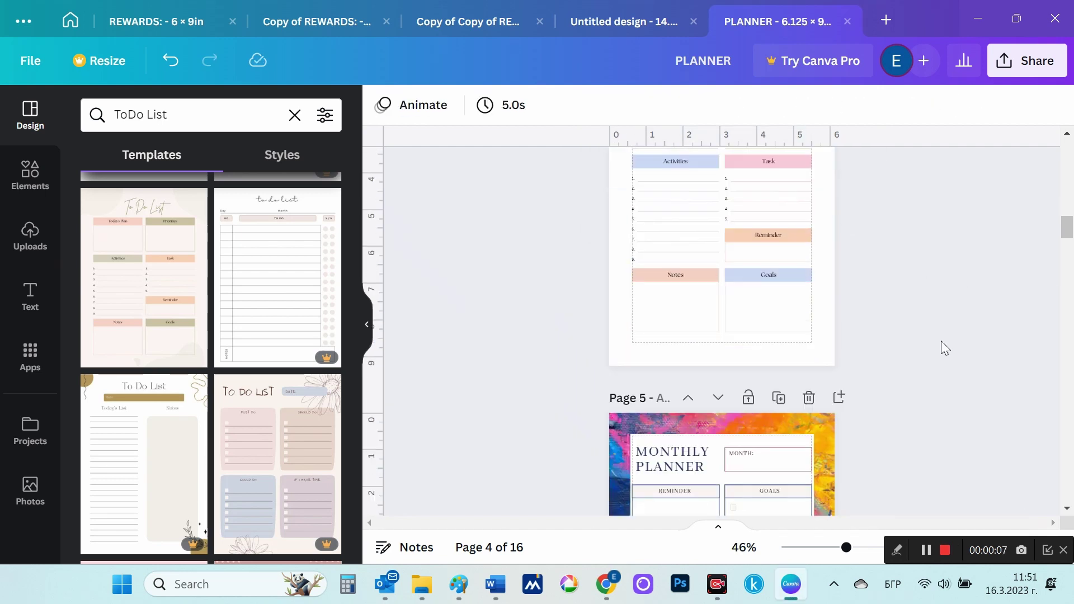
{"action": "scroll", "coordinate": [941, 340], "scroll_direction": "down", "scroll_amount": 2}
{"action": "left_click_drag", "start_coordinate": [1069, 244], "coordinate": [1071, 485]}
{"action": "left_click", "coordinate": [832, 399]}
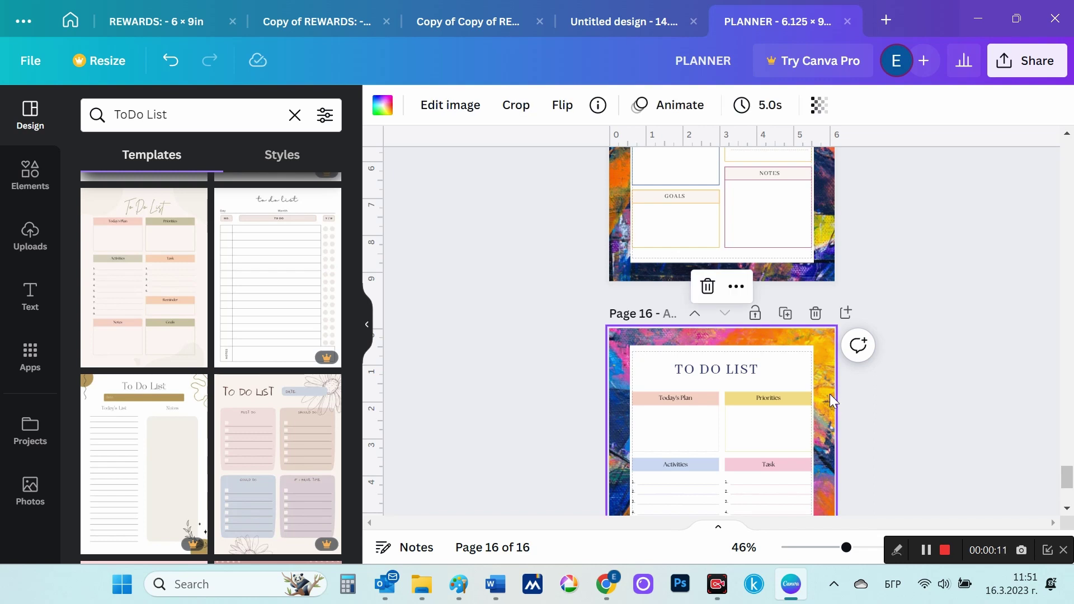
{"action": "right_click", "coordinate": [831, 394]}
{"action": "left_click", "coordinate": [684, 197]}
- Paste the painted background onto page 4 behind the To Do List
{"action": "left_click_drag", "start_coordinate": [1070, 475], "coordinate": [1069, 222]}
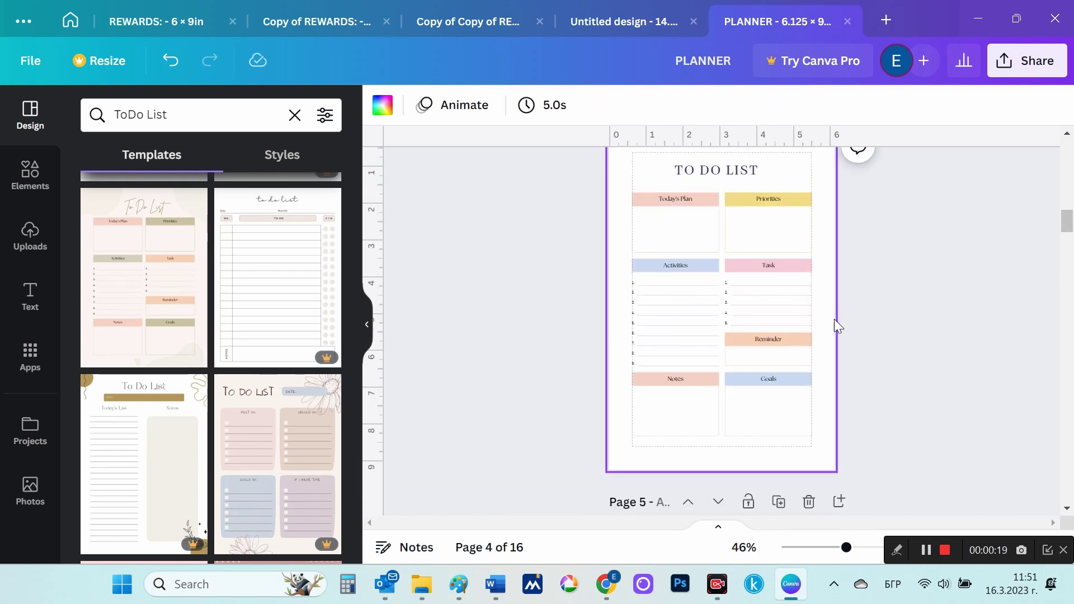
{"action": "key", "text": "ctrl+v"}
{"action": "left_click", "coordinate": [965, 355]}
{"action": "scroll", "coordinate": [966, 354], "scroll_direction": "up", "scroll_amount": 4}
{"action": "scroll", "coordinate": [973, 358], "scroll_direction": "up", "scroll_amount": 4}
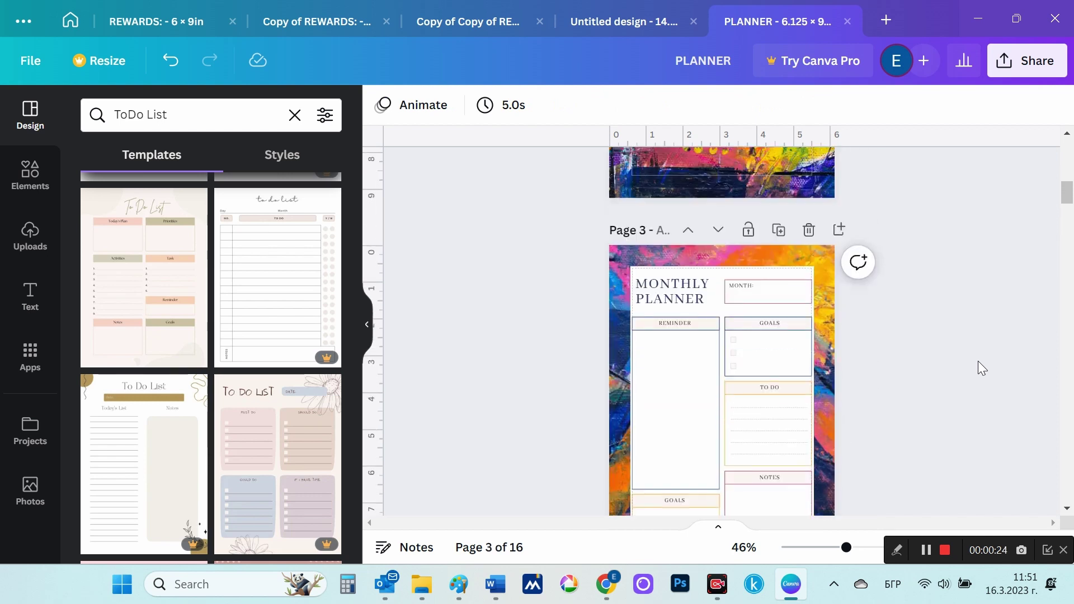
{"action": "scroll", "coordinate": [978, 361], "scroll_direction": "up", "scroll_amount": 2}
{"action": "scroll", "coordinate": [978, 361], "scroll_direction": "down", "scroll_amount": 2}
{"action": "scroll", "coordinate": [978, 361], "scroll_direction": "down", "scroll_amount": 1}
{"action": "scroll", "coordinate": [978, 361], "scroll_direction": "down", "scroll_amount": 5}
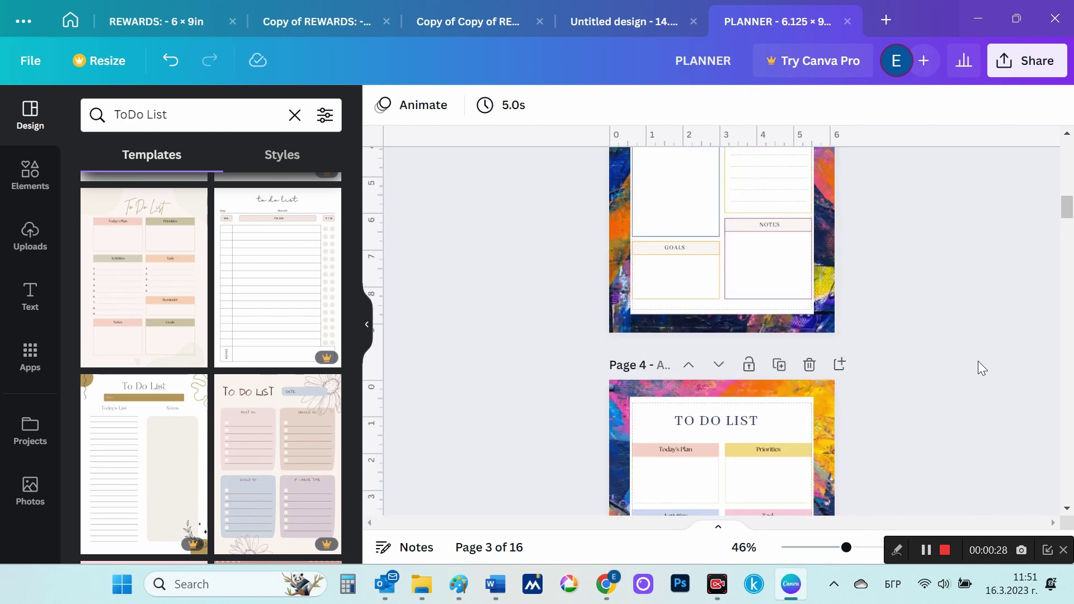
- Duplicate the painted To Do List page five times
{"action": "left_click", "coordinate": [780, 203]}
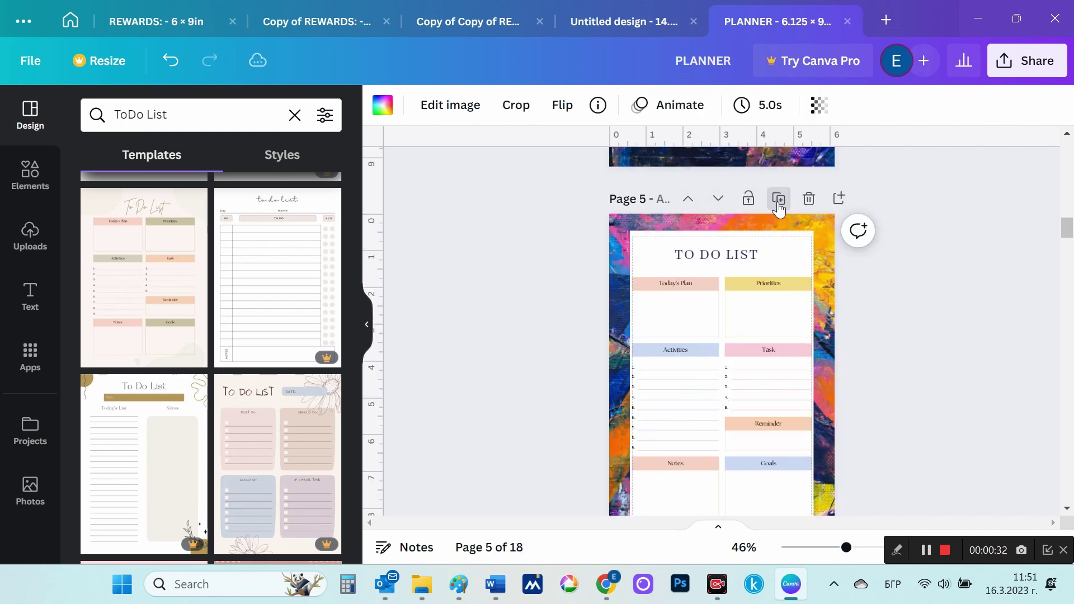
{"action": "left_click", "coordinate": [780, 202]}
{"action": "left_click", "coordinate": [779, 201]}
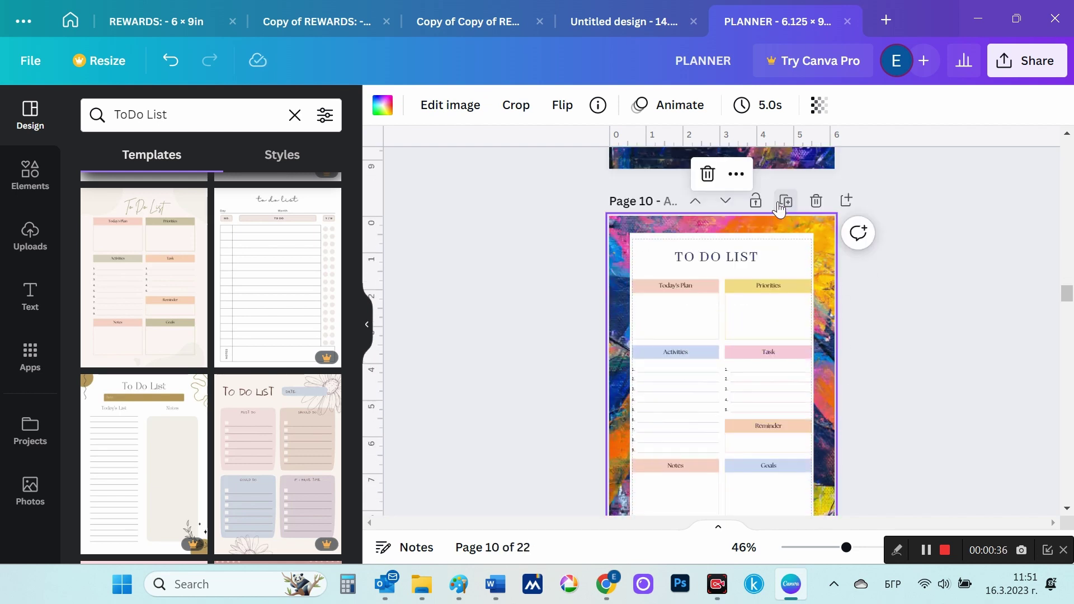
{"action": "left_click", "coordinate": [783, 202]}
{"action": "left_click", "coordinate": [784, 202]}
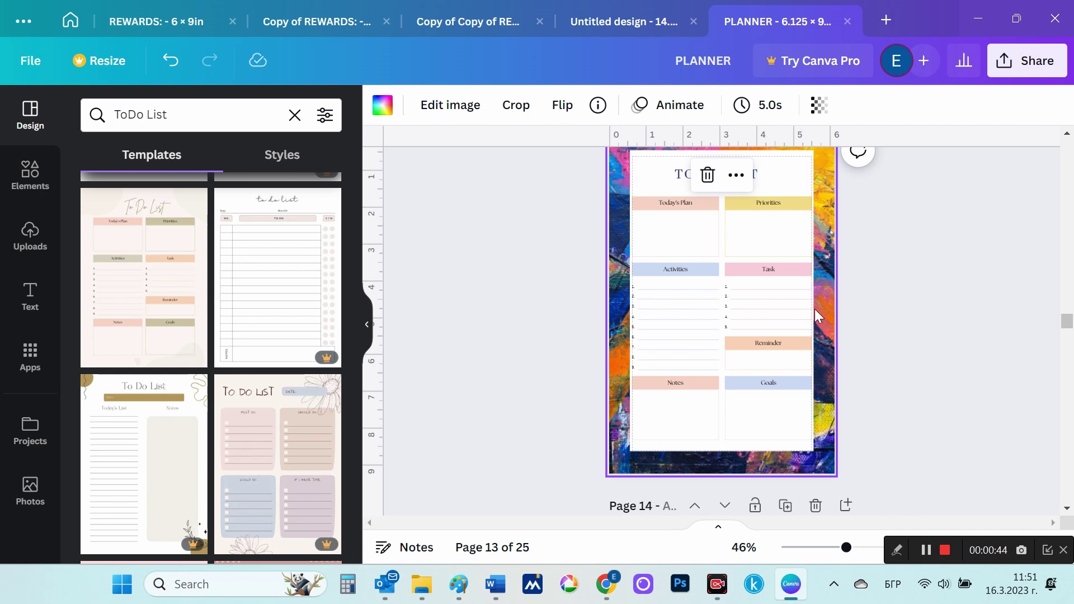
- Select all the To Do List elements and copy them
{"action": "key", "text": "ctrl+a"}
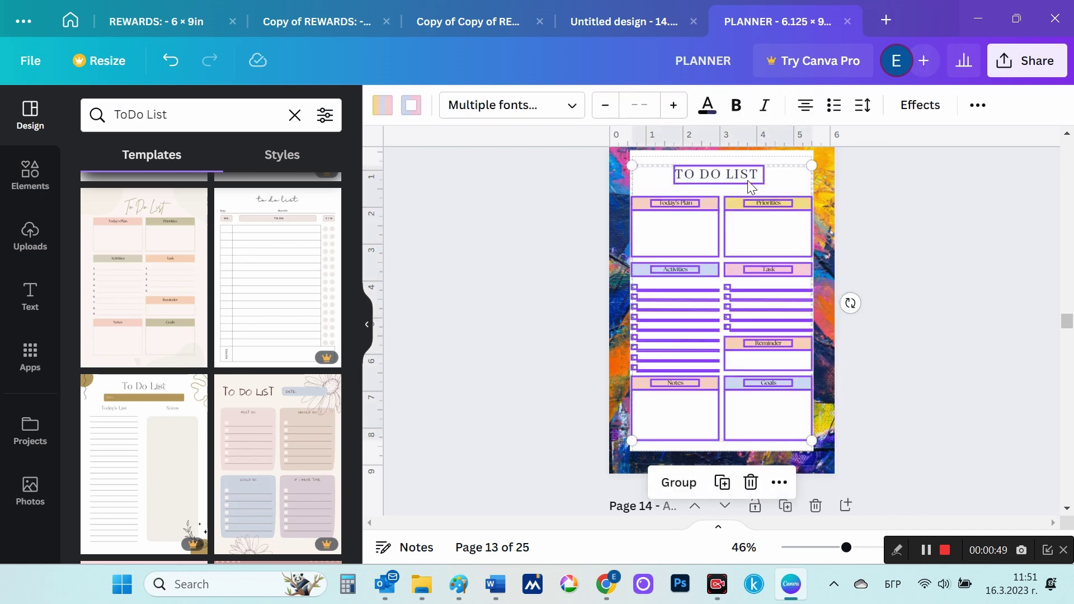
{"action": "right_click", "coordinate": [751, 186]}
{"action": "left_click", "coordinate": [802, 194]}
{"action": "scroll", "coordinate": [895, 325], "scroll_direction": "down", "scroll_amount": 5}
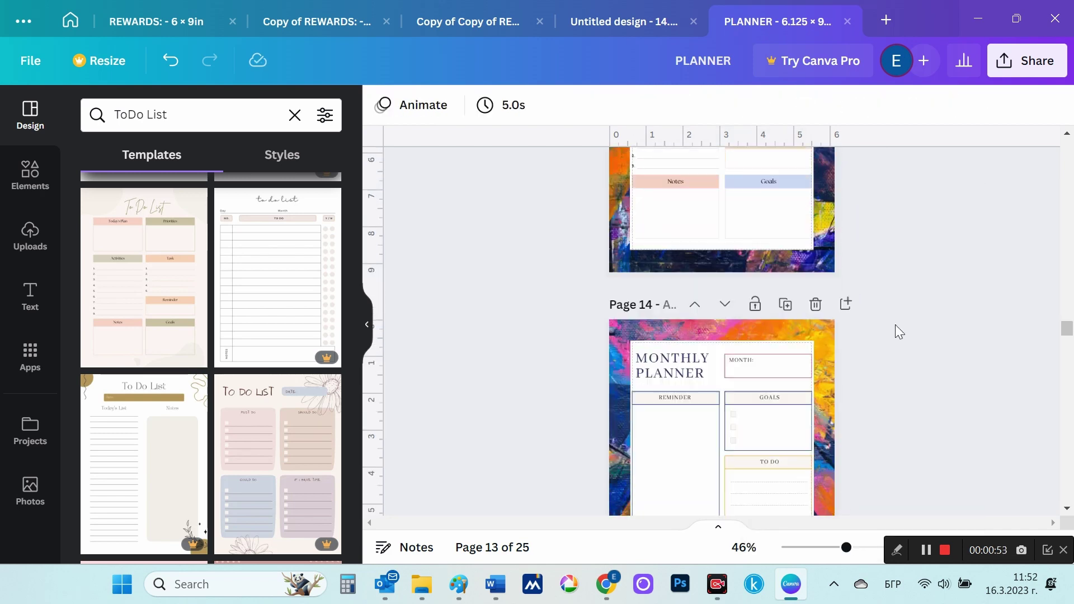
- Add a blank page after page 14 and paste the To Do List onto it
{"action": "left_click", "coordinate": [844, 171]}
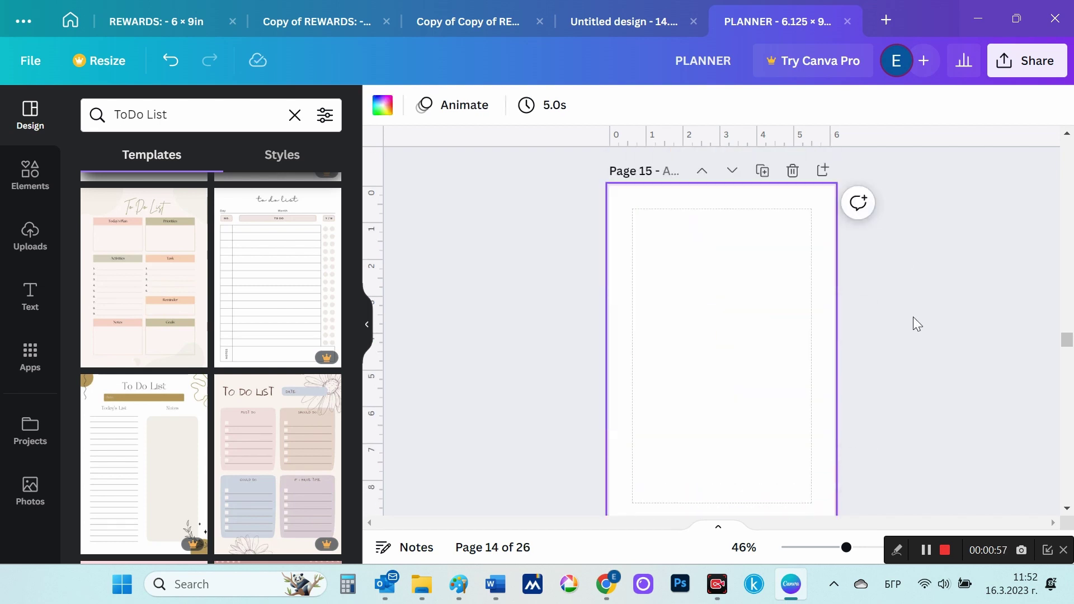
{"action": "right_click", "coordinate": [771, 341]}
{"action": "left_click", "coordinate": [809, 396]}
{"action": "left_click", "coordinate": [936, 302]}
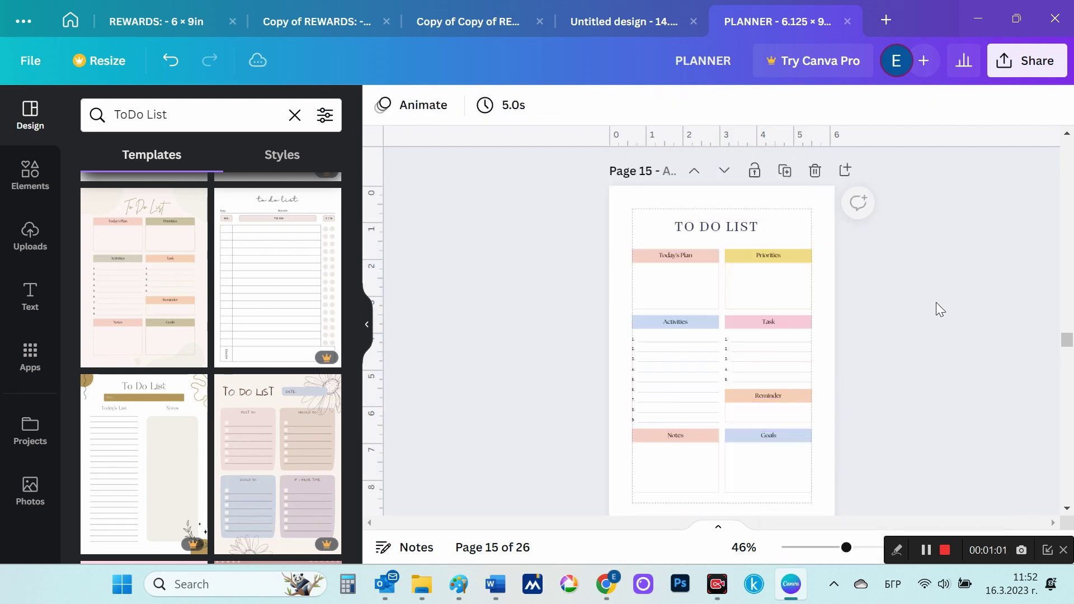
- Copy page 13's painted background image
{"action": "scroll", "coordinate": [936, 302], "scroll_direction": "up", "scroll_amount": 5}
{"action": "scroll", "coordinate": [930, 307], "scroll_direction": "up", "scroll_amount": 5}
{"action": "left_click", "coordinate": [825, 307]}
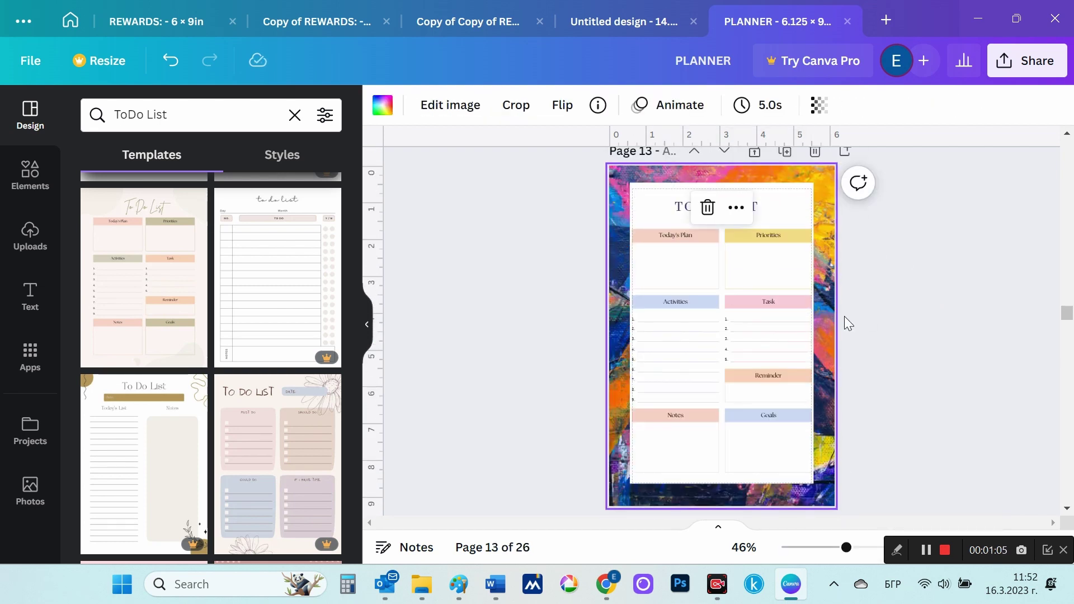
{"action": "right_click", "coordinate": [826, 315]}
{"action": "key", "text": "Escape"}
{"action": "left_click", "coordinate": [928, 365]}
{"action": "scroll", "coordinate": [927, 366], "scroll_direction": "down", "scroll_amount": 5}
{"action": "scroll", "coordinate": [918, 368], "scroll_direction": "down", "scroll_amount": 5}
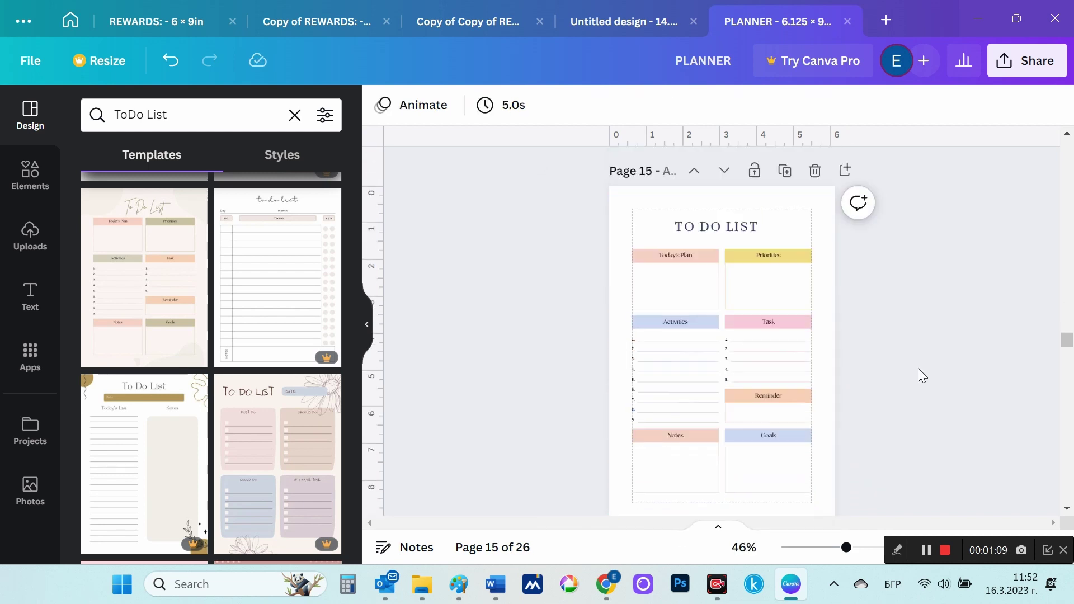
- Paste the painted background onto page 15
{"action": "right_click", "coordinate": [826, 361]}
{"action": "left_click", "coordinate": [883, 362]}
{"action": "scroll", "coordinate": [969, 389], "scroll_direction": "down", "scroll_amount": 3}
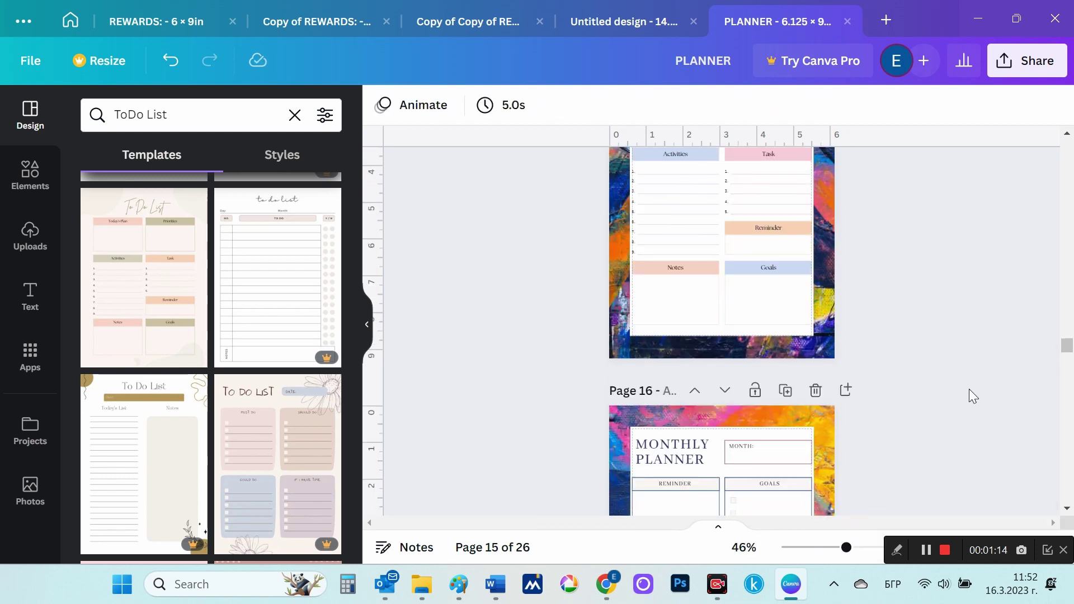
{"action": "scroll", "coordinate": [969, 388], "scroll_direction": "up", "scroll_amount": 3}
{"action": "scroll", "coordinate": [924, 258], "scroll_direction": "up", "scroll_amount": 3}
{"action": "scroll", "coordinate": [895, 266], "scroll_direction": "down", "scroll_amount": 2}
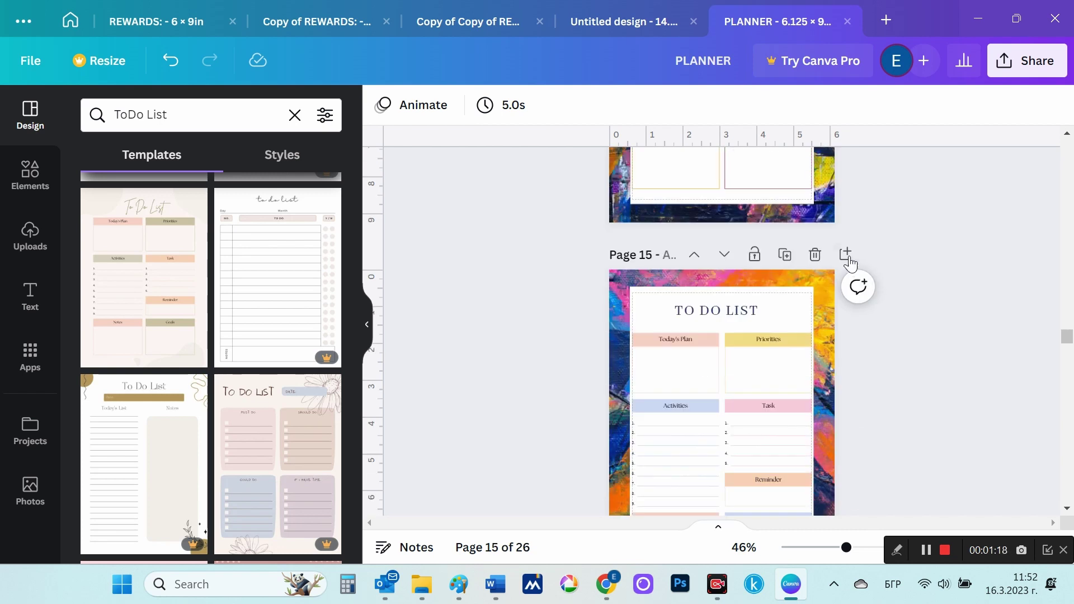
- Remove the unwanted extra blank page after page 15
{"action": "left_click", "coordinate": [845, 262]}
{"action": "key", "text": "ctrl+z"}
{"action": "scroll", "coordinate": [892, 277], "scroll_direction": "up", "scroll_amount": 5}
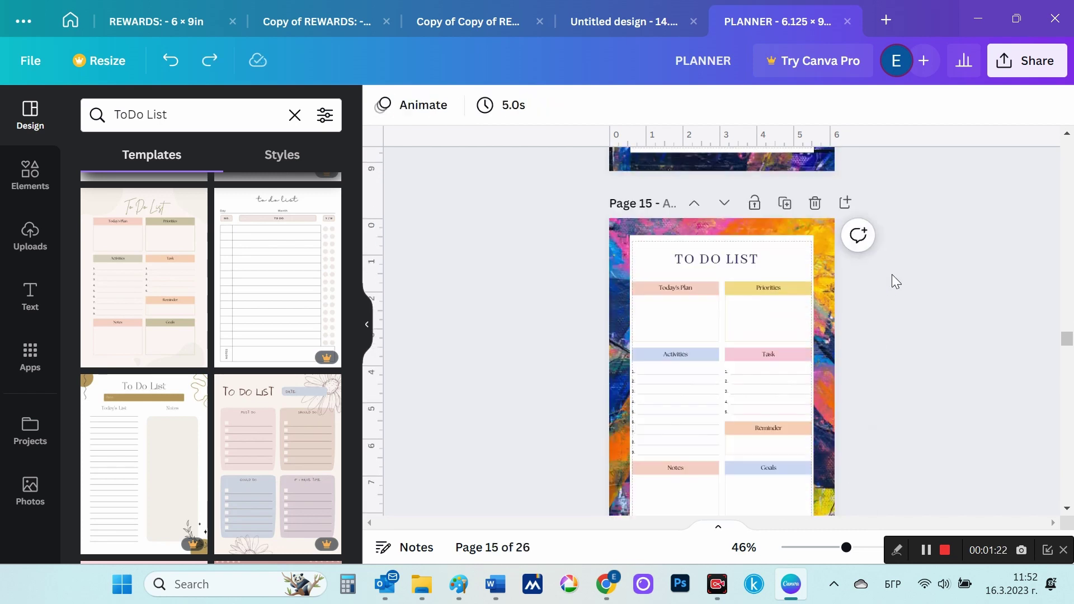
- Duplicate the finished To Do List page 15 four times
{"action": "left_click", "coordinate": [783, 205]}
{"action": "left_click", "coordinate": [783, 204]}
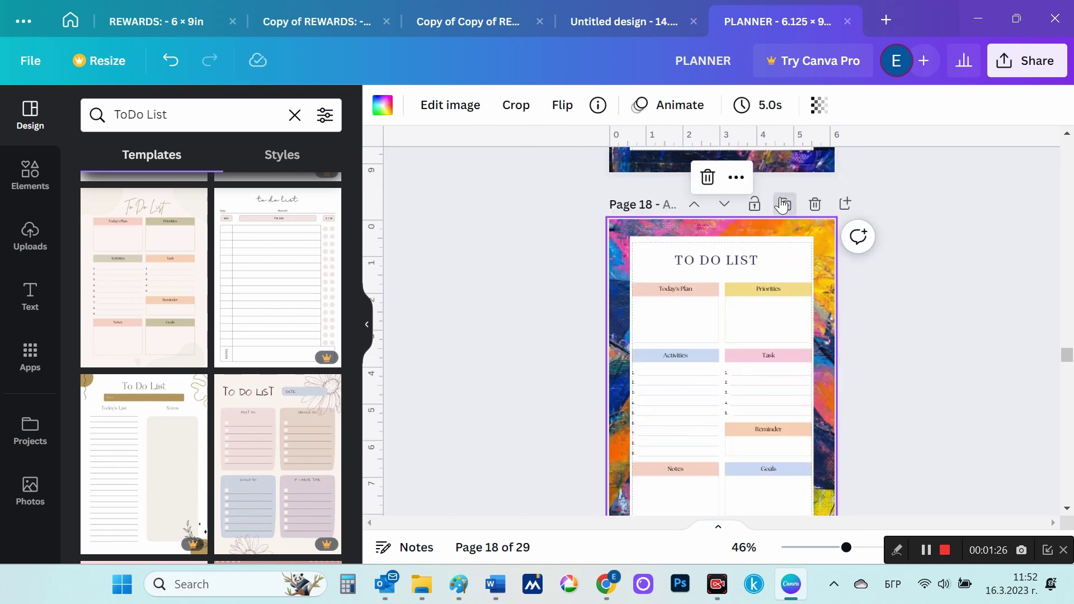
{"action": "left_click", "coordinate": [782, 205]}
{"action": "left_click", "coordinate": [783, 204]}
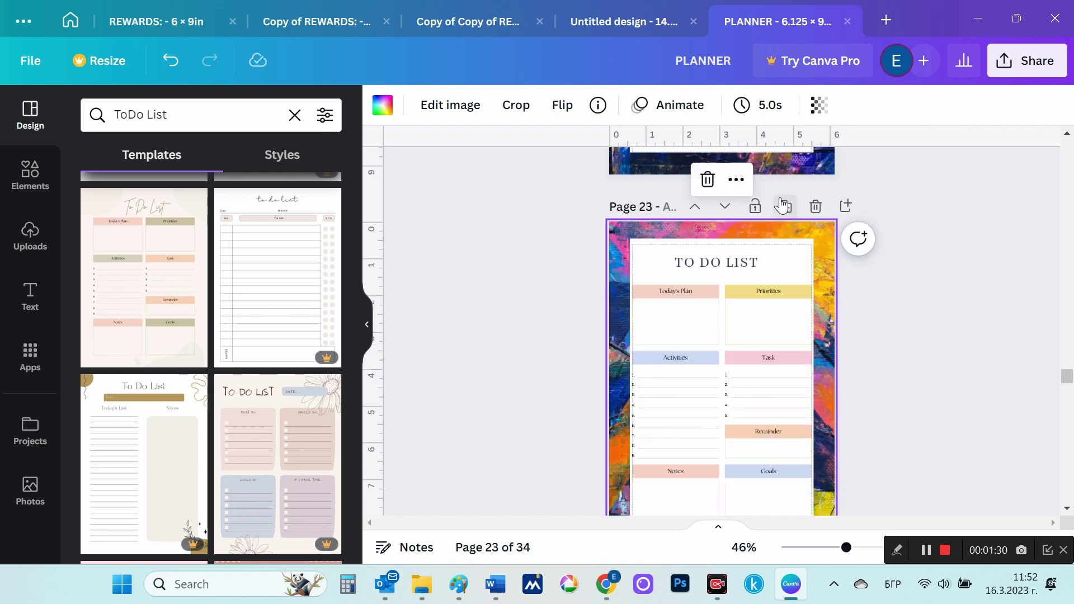
- Search the templates for 'Meeting Notes' instead of ToDo List
{"action": "left_click_drag", "start_coordinate": [182, 114], "coordinate": [111, 114]}
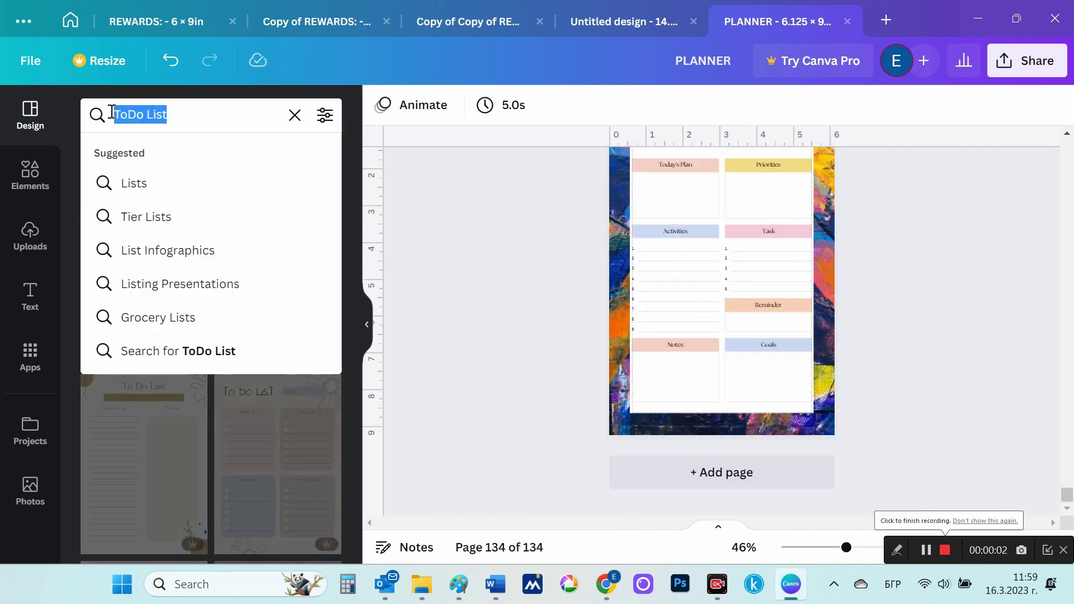
{"action": "type", "text": "Meeting Notes"}
{"action": "left_click", "coordinate": [162, 184]}
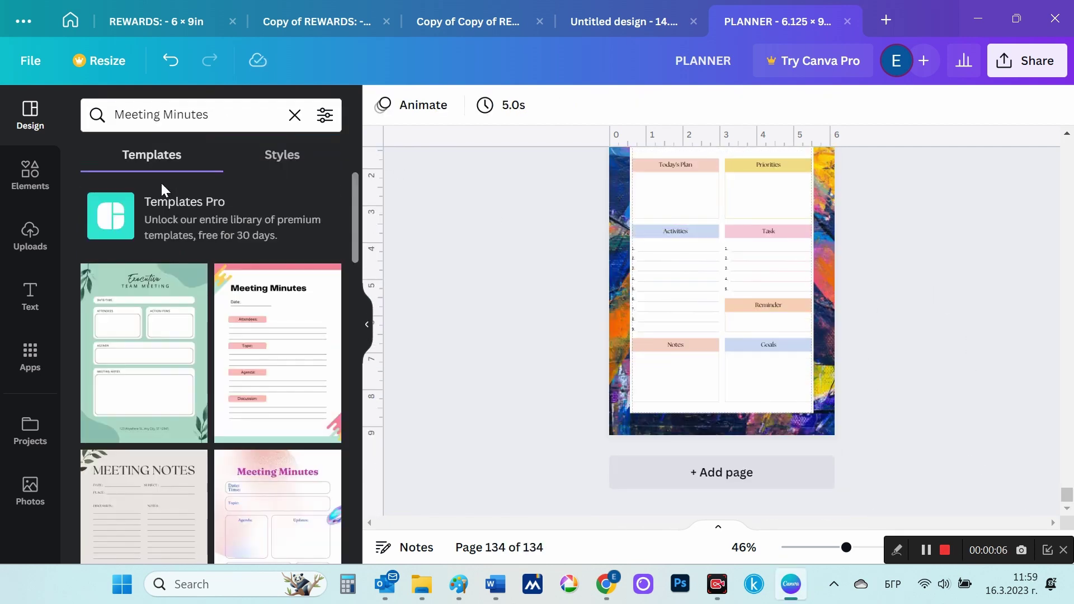
- Add a blank page 135 at the end and apply the Meeting Notes template
{"action": "left_click", "coordinate": [734, 474]}
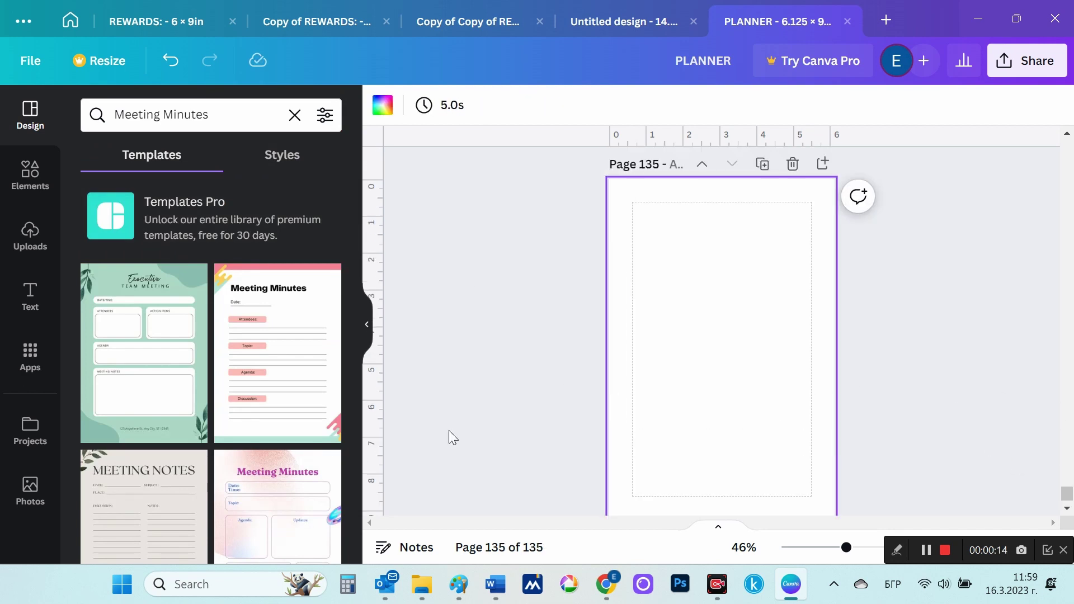
{"action": "scroll", "coordinate": [247, 446], "scroll_direction": "down", "scroll_amount": 3}
{"action": "scroll", "coordinate": [247, 446], "scroll_direction": "down", "scroll_amount": 2}
{"action": "scroll", "coordinate": [255, 414], "scroll_direction": "down", "scroll_amount": 2}
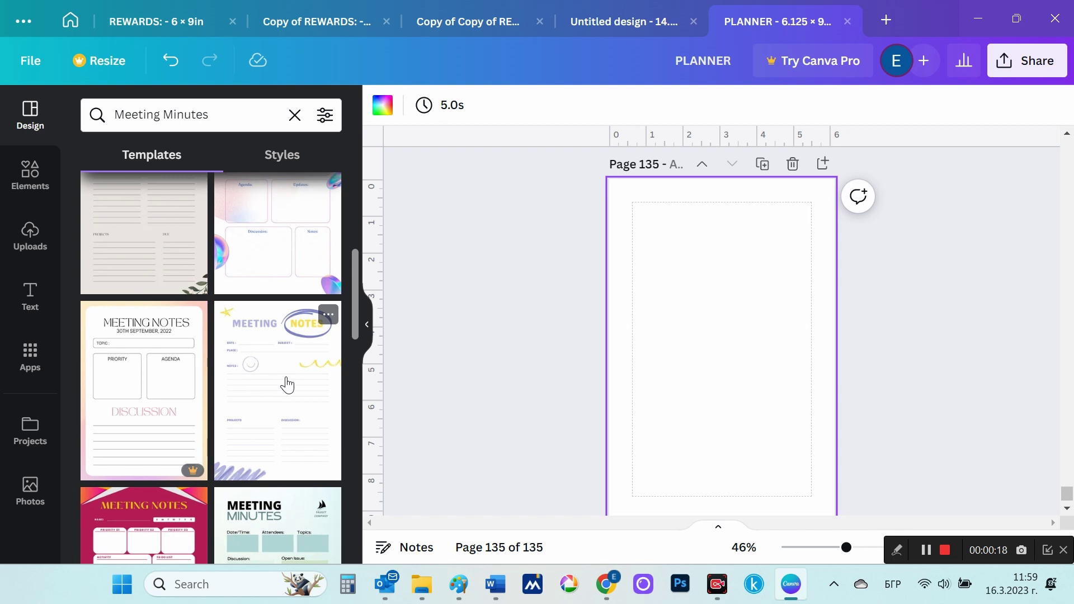
{"action": "scroll", "coordinate": [271, 405], "scroll_direction": "down", "scroll_amount": 2}
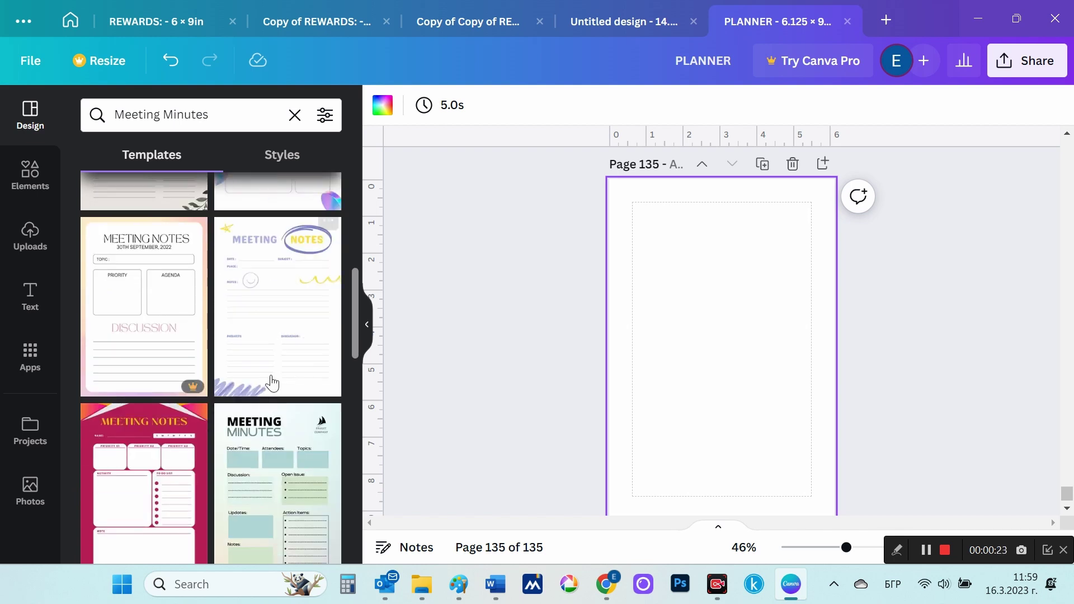
{"action": "left_click", "coordinate": [284, 344]}
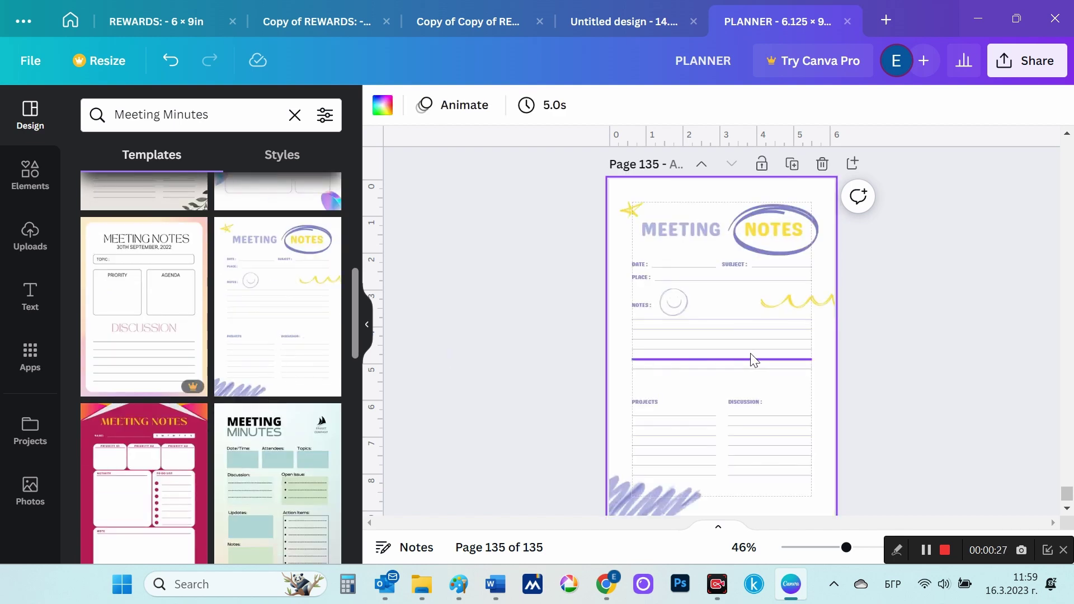
- Deselect page 135's painted background, leaving the Meeting Notes sheet on top
{"action": "scroll", "coordinate": [880, 354], "scroll_direction": "up", "scroll_amount": 5}
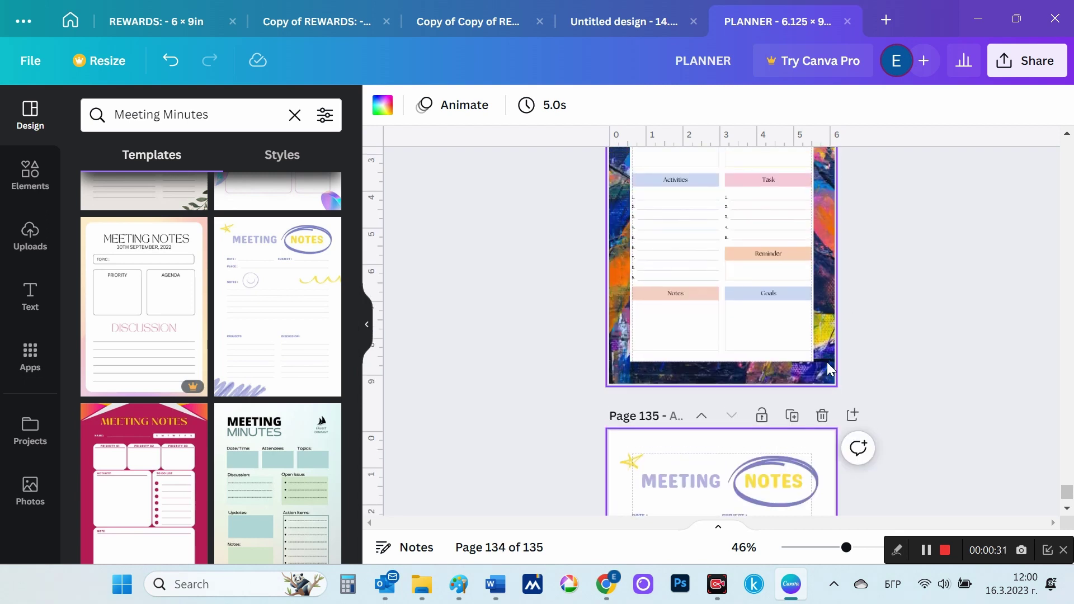
{"action": "scroll", "coordinate": [837, 398], "scroll_direction": "down", "scroll_amount": 3}
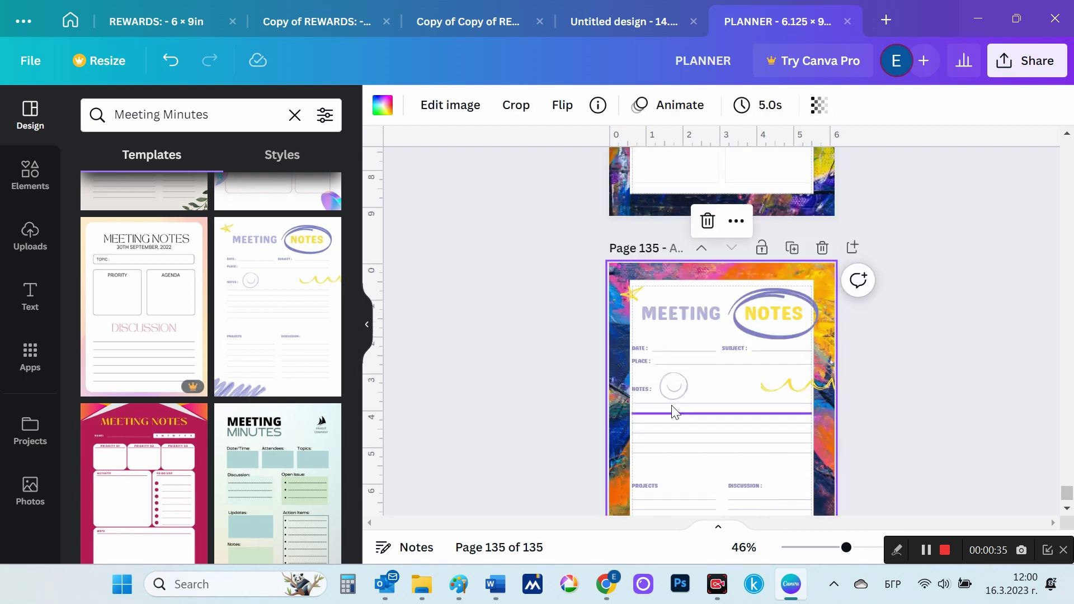
{"action": "scroll", "coordinate": [919, 411], "scroll_direction": "down", "scroll_amount": 2}
{"action": "scroll", "coordinate": [918, 404], "scroll_direction": "down", "scroll_amount": 2}
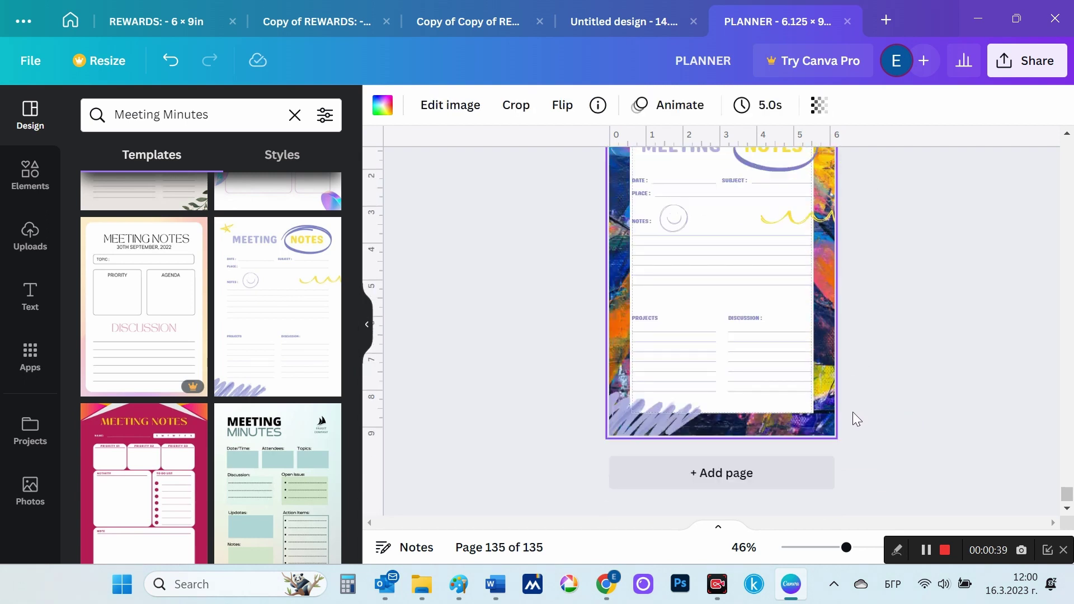
{"action": "scroll", "coordinate": [853, 412], "scroll_direction": "up", "scroll_amount": 3}
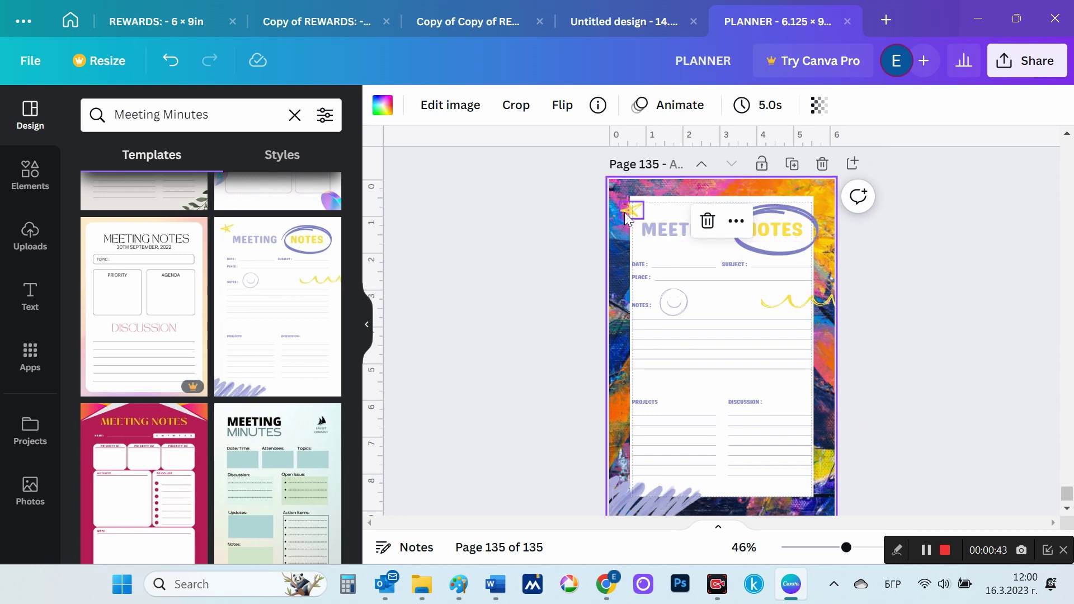
{"action": "left_click", "coordinate": [953, 281]}
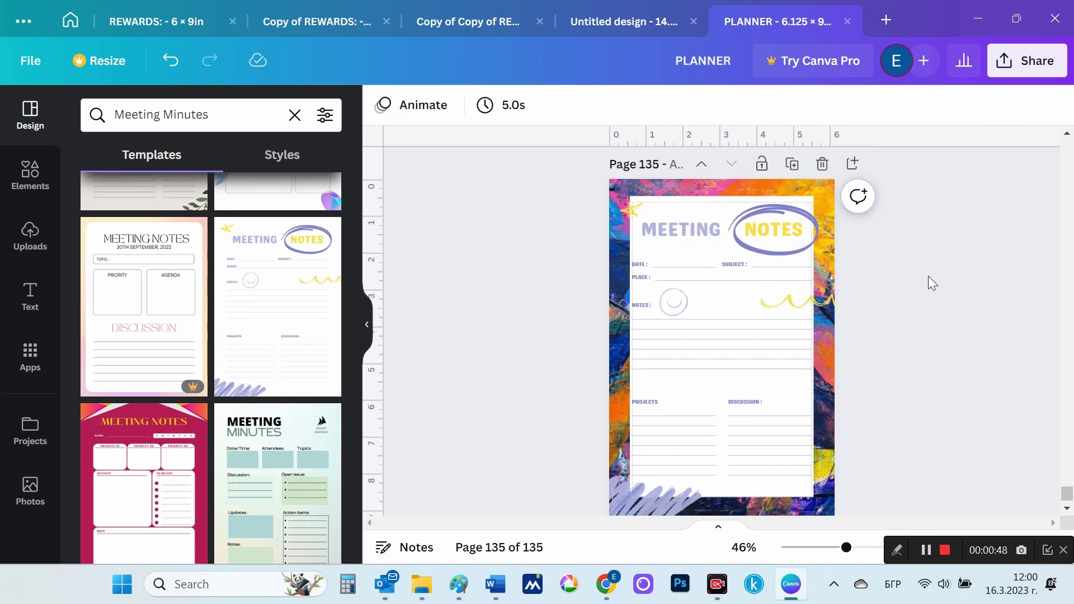
- Dismiss the premium prompt and widen the MEETING NOTES heading box to 5.1
{"action": "left_click", "coordinate": [764, 252]}
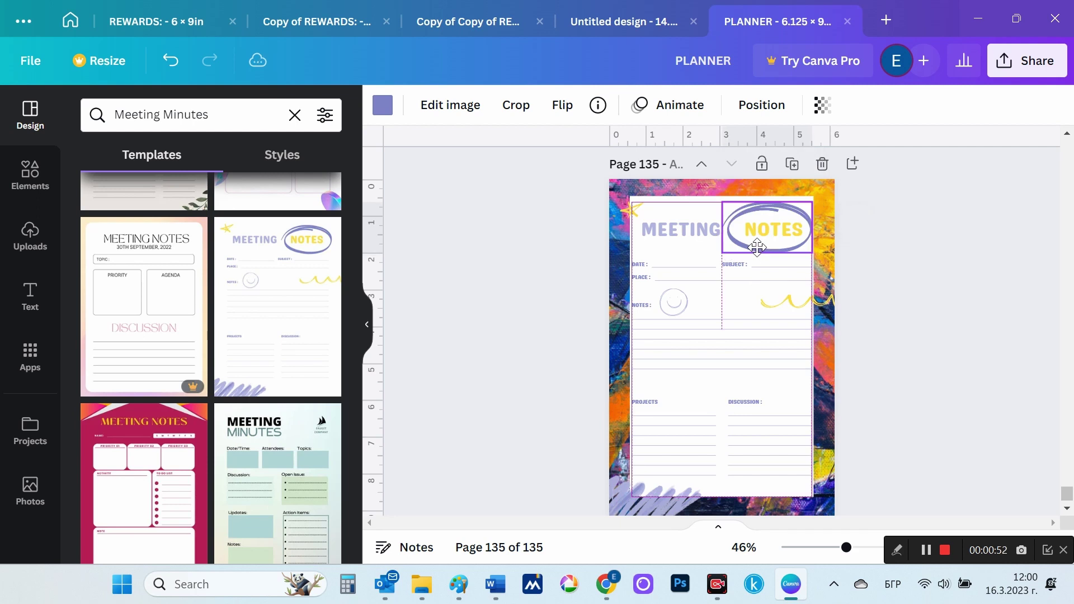
{"action": "left_click", "coordinate": [771, 240]}
{"action": "left_click", "coordinate": [956, 271]}
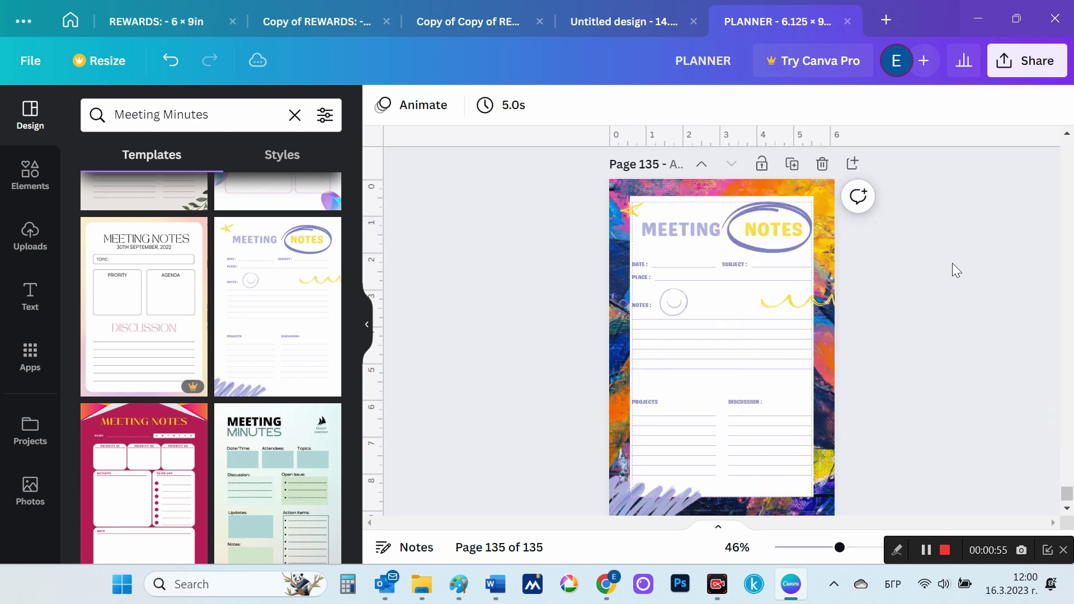
{"action": "left_click", "coordinate": [802, 231]}
{"action": "left_click_drag", "start_coordinate": [821, 231], "coordinate": [808, 230]}
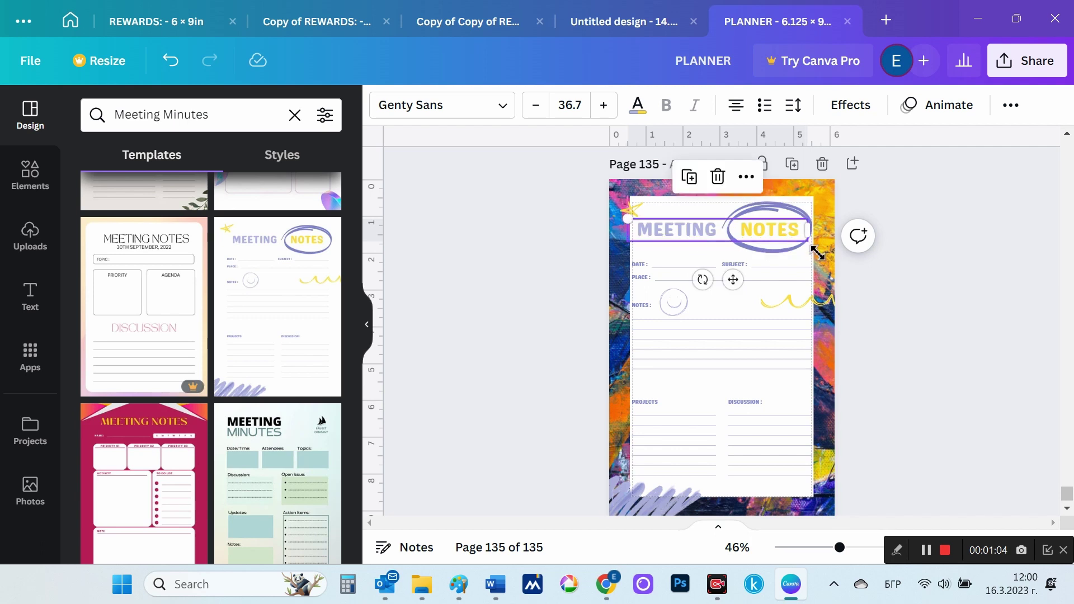
{"action": "left_click", "coordinate": [942, 252]}
- Highlight MEETING in the heading and apply a blue text colour
{"action": "left_click", "coordinate": [674, 231]}
{"action": "double_click", "coordinate": [673, 232]}
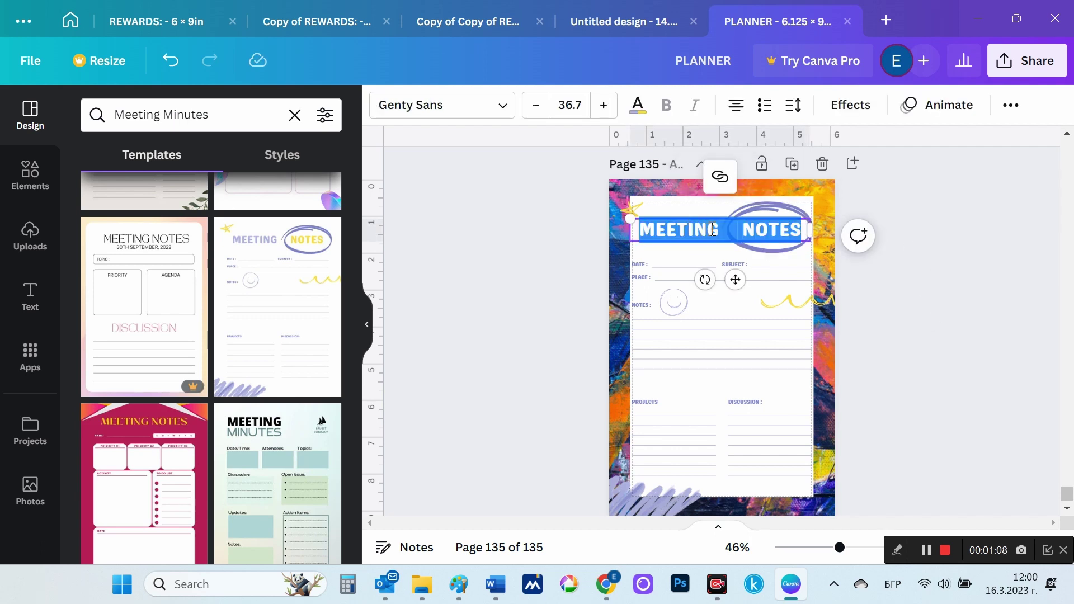
{"action": "left_click_drag", "start_coordinate": [720, 231], "coordinate": [674, 232]}
{"action": "left_click", "coordinate": [639, 105]}
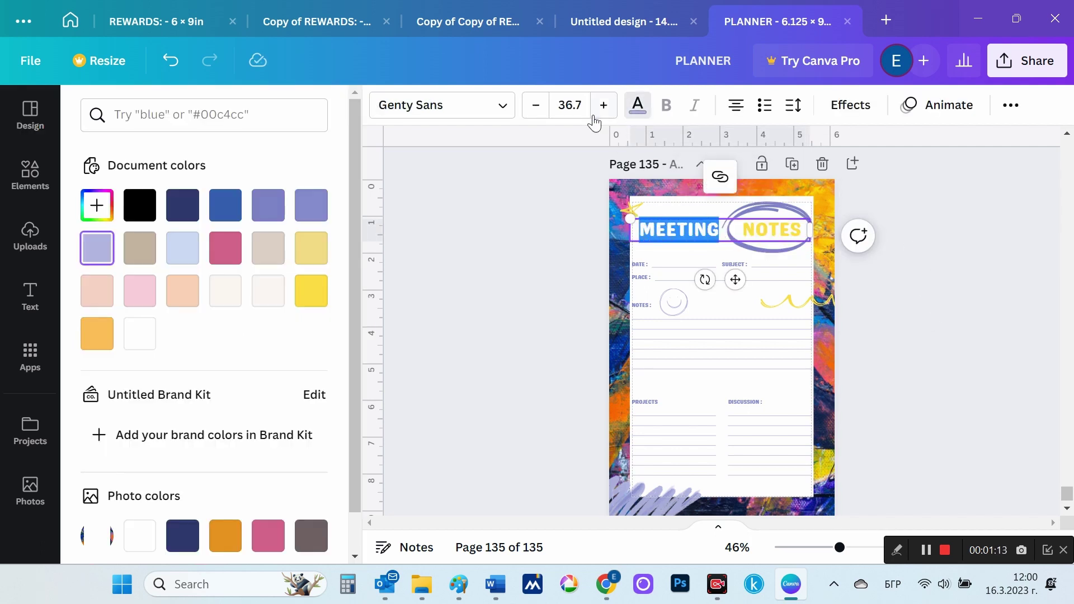
{"action": "left_click", "coordinate": [919, 300]}
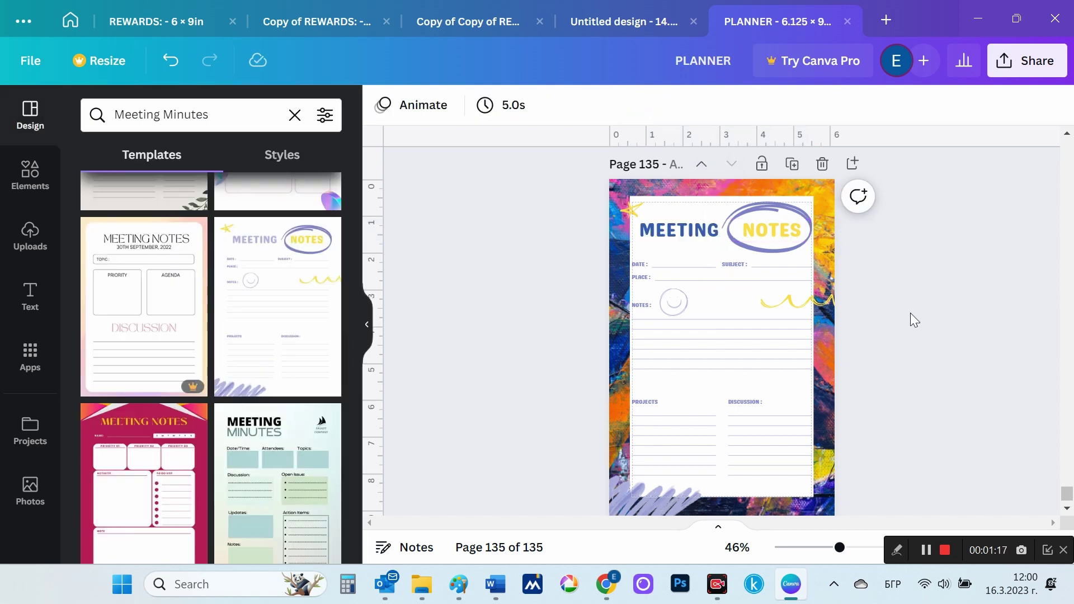
- Check the TO DO LIST title's font on an earlier page for reference
{"action": "scroll", "coordinate": [912, 319], "scroll_direction": "up", "scroll_amount": 5}
{"action": "scroll", "coordinate": [913, 324], "scroll_direction": "down", "scroll_amount": 3}
{"action": "scroll", "coordinate": [913, 325], "scroll_direction": "up", "scroll_amount": 6}
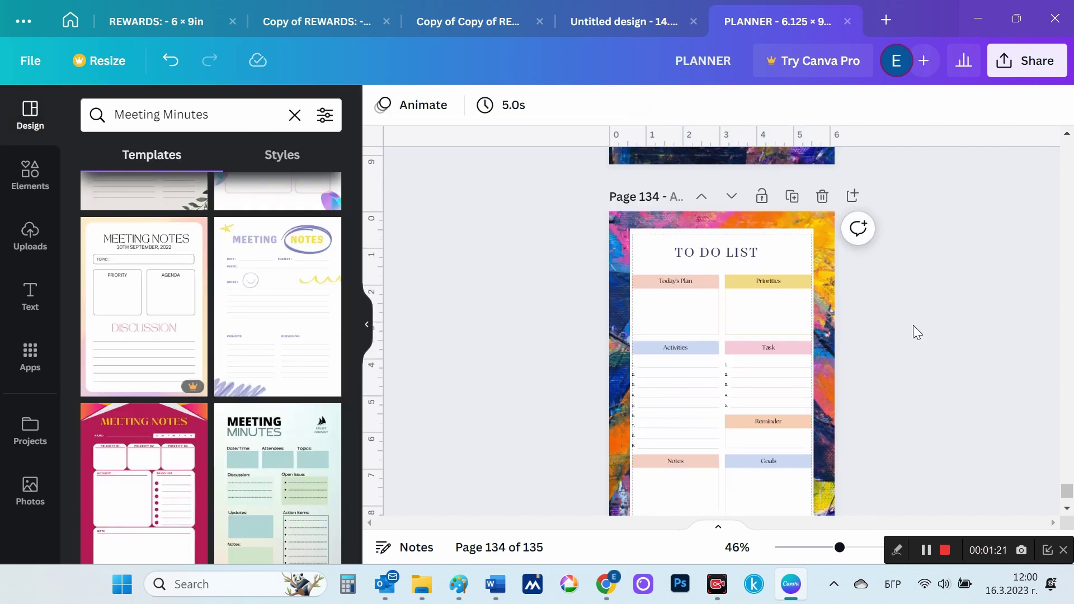
{"action": "scroll", "coordinate": [913, 325], "scroll_direction": "down", "scroll_amount": 4}
{"action": "scroll", "coordinate": [915, 326], "scroll_direction": "down", "scroll_amount": 2}
{"action": "scroll", "coordinate": [915, 327], "scroll_direction": "up", "scroll_amount": 4}
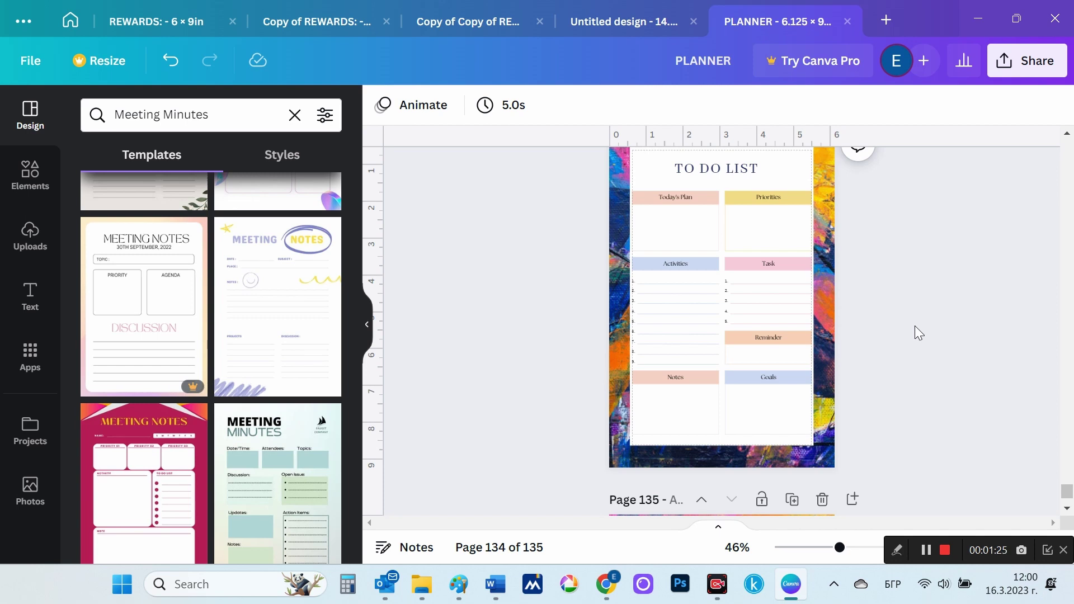
{"action": "scroll", "coordinate": [915, 326], "scroll_direction": "up", "scroll_amount": 1}
{"action": "scroll", "coordinate": [914, 326], "scroll_direction": "down", "scroll_amount": 4}
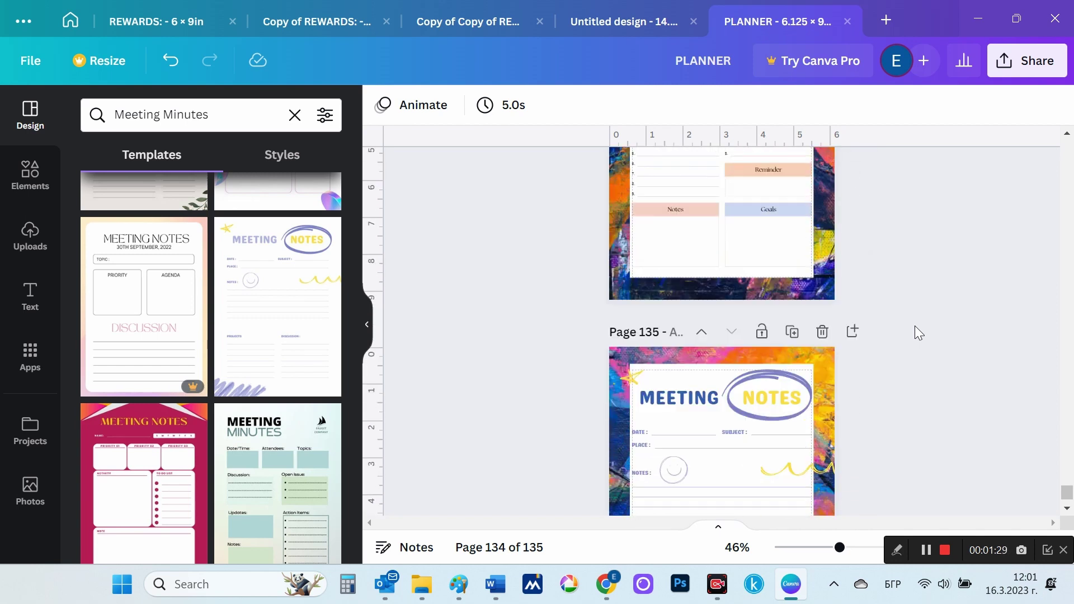
{"action": "scroll", "coordinate": [915, 328], "scroll_direction": "down", "scroll_amount": 3}
{"action": "scroll", "coordinate": [915, 327], "scroll_direction": "up", "scroll_amount": 7}
{"action": "scroll", "coordinate": [916, 327], "scroll_direction": "up", "scroll_amount": 5}
{"action": "scroll", "coordinate": [915, 327], "scroll_direction": "down", "scroll_amount": 1}
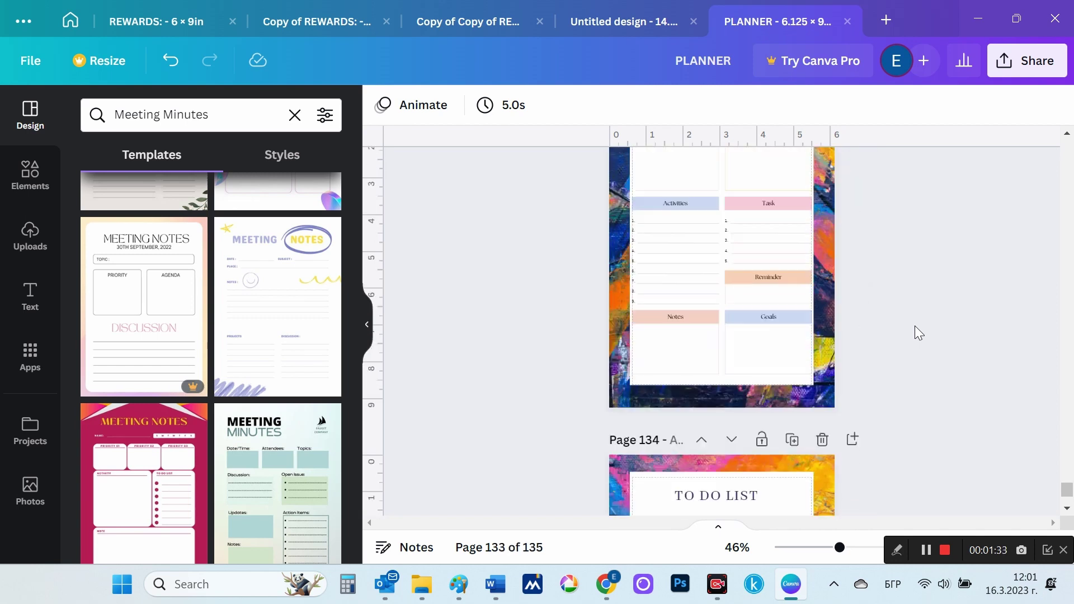
{"action": "scroll", "coordinate": [915, 326], "scroll_direction": "down", "scroll_amount": 9}
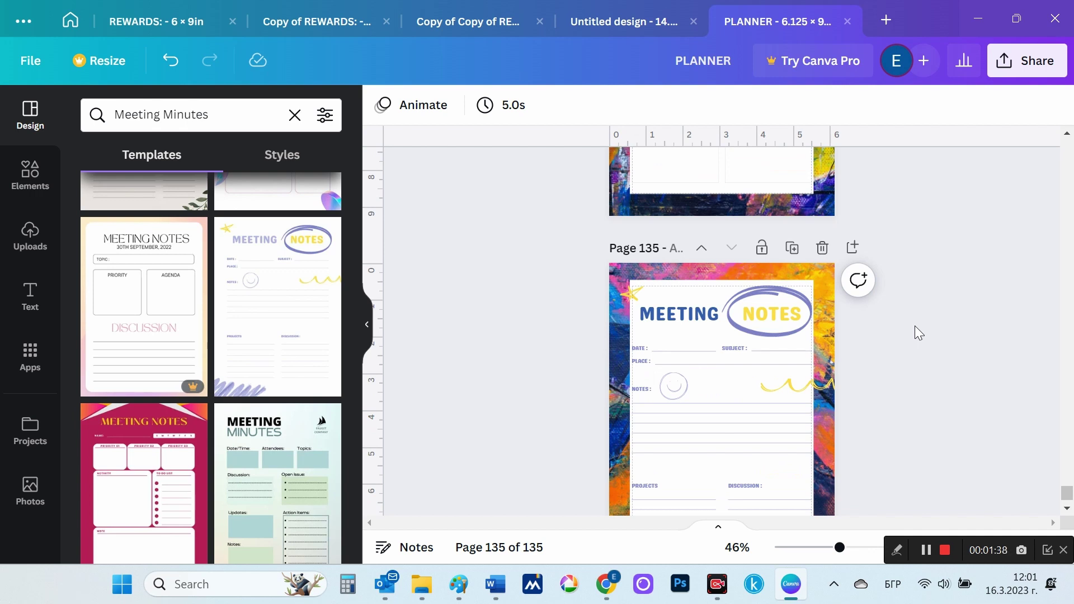
{"action": "scroll", "coordinate": [915, 325], "scroll_direction": "down", "scroll_amount": 1}
{"action": "scroll", "coordinate": [915, 326], "scroll_direction": "up", "scroll_amount": 3}
{"action": "scroll", "coordinate": [915, 326], "scroll_direction": "up", "scroll_amount": 3}
{"action": "left_click", "coordinate": [729, 342]}
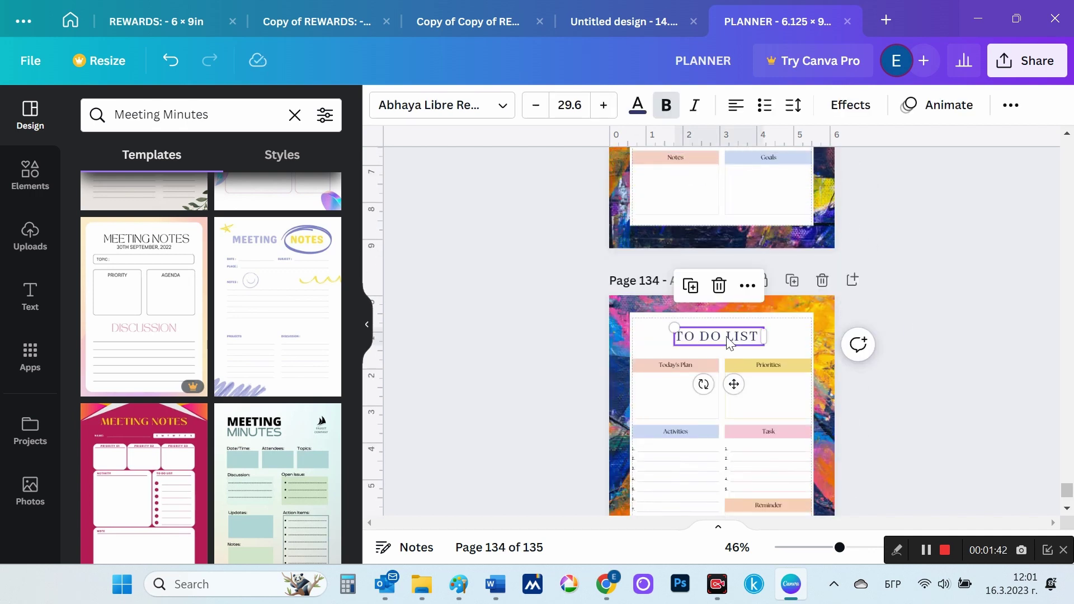
{"action": "scroll", "coordinate": [809, 334], "scroll_direction": "down", "scroll_amount": 3}
{"action": "scroll", "coordinate": [809, 334], "scroll_direction": "down", "scroll_amount": 3}
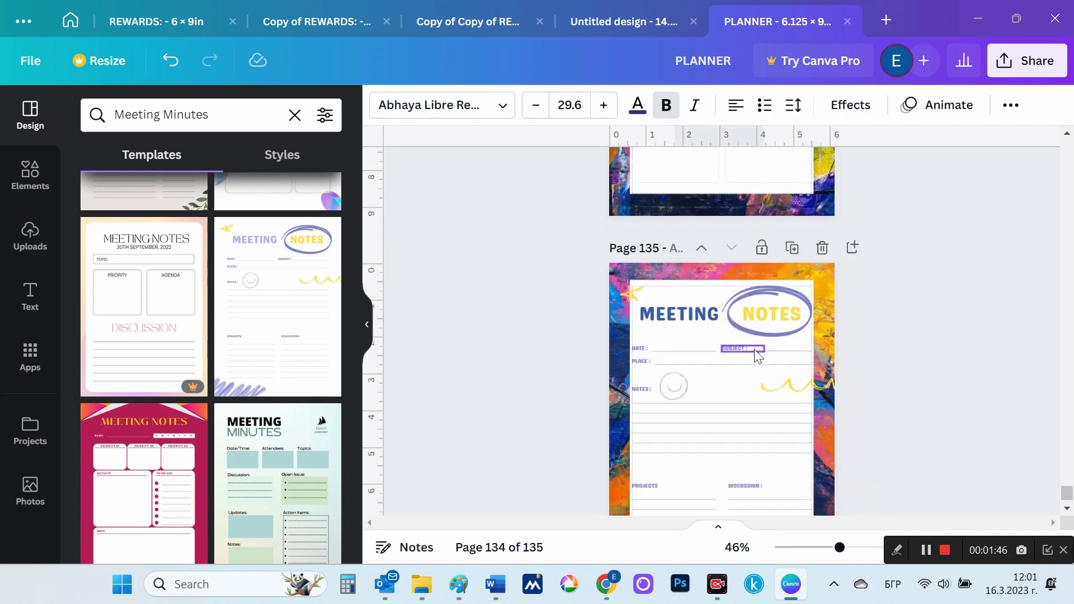
- Set the MEETING NOTES heading font to Abhaya Libre Regular
{"action": "left_click", "coordinate": [703, 323]}
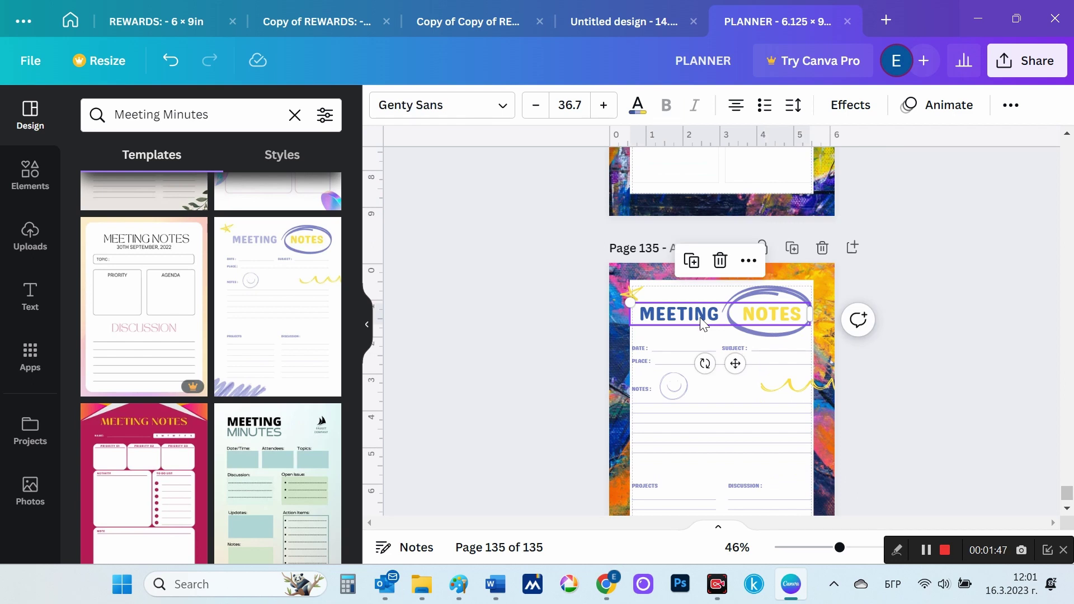
{"action": "left_click", "coordinate": [442, 104]}
{"action": "left_click", "coordinate": [241, 261]}
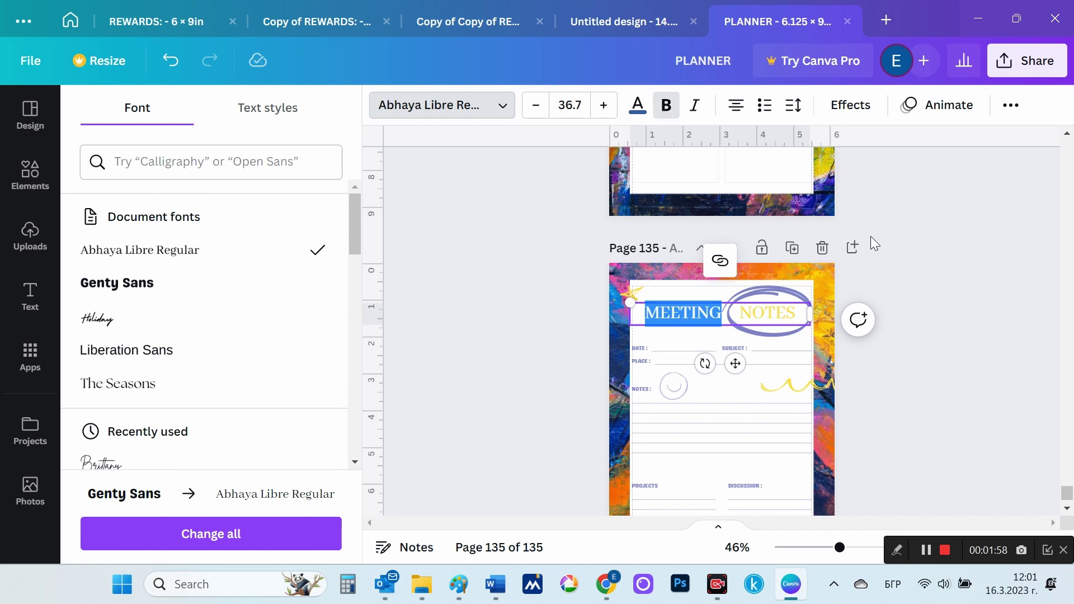
{"action": "left_click", "coordinate": [945, 274]}
- Recolour the word MEETING in the heading dark navy
{"action": "scroll", "coordinate": [746, 314], "scroll_direction": "up", "scroll_amount": 2}
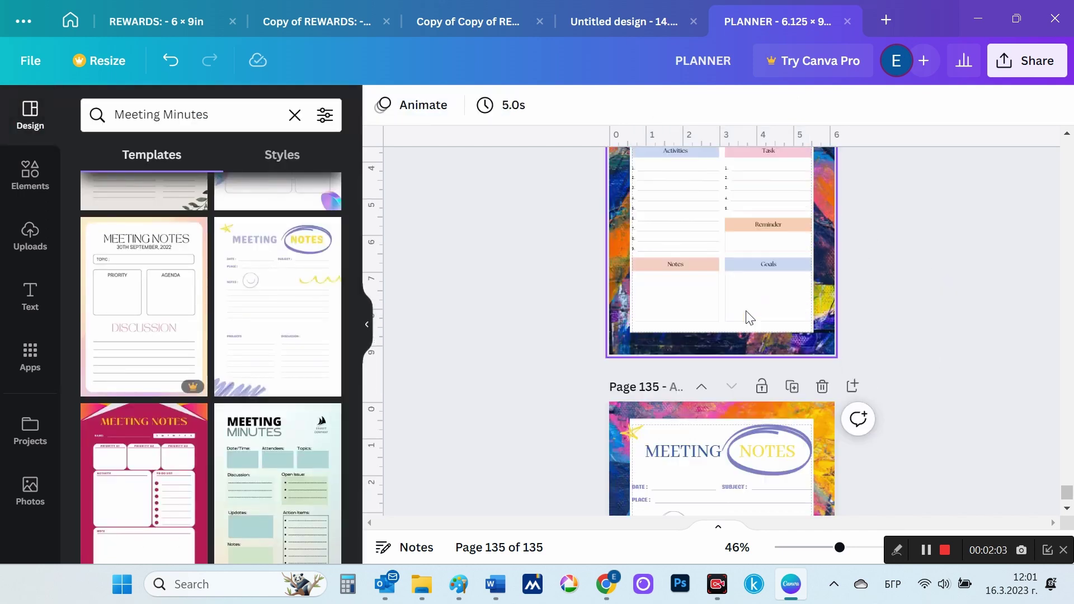
{"action": "scroll", "coordinate": [699, 231], "scroll_direction": "down", "scroll_amount": 4}
{"action": "double_click", "coordinate": [699, 230]}
{"action": "left_click", "coordinate": [720, 231]}
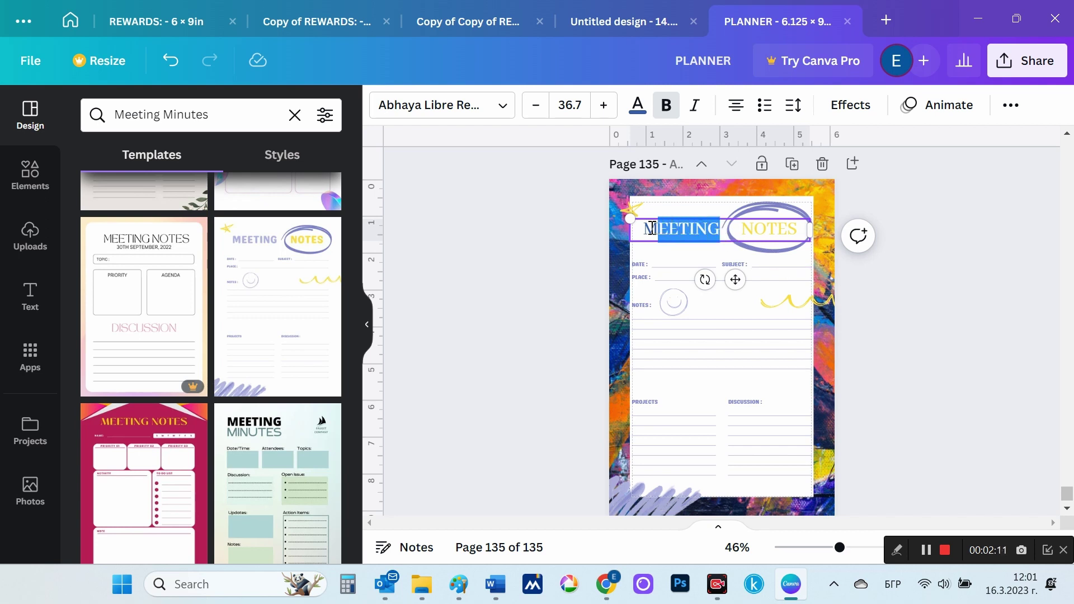
{"action": "left_click", "coordinate": [640, 111]}
{"action": "left_click", "coordinate": [183, 205]}
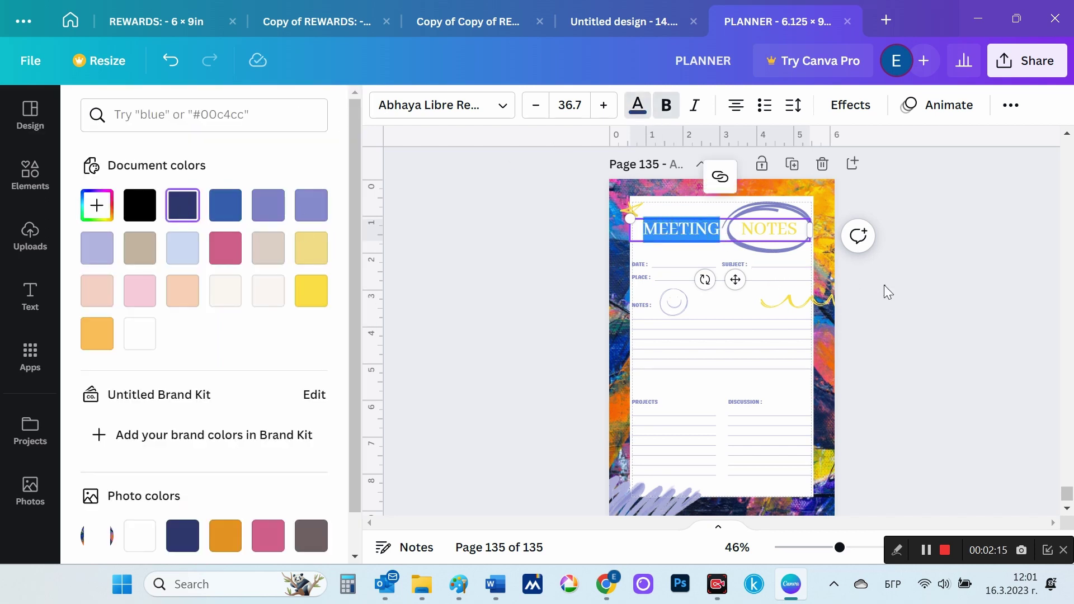
{"action": "left_click", "coordinate": [902, 305]}
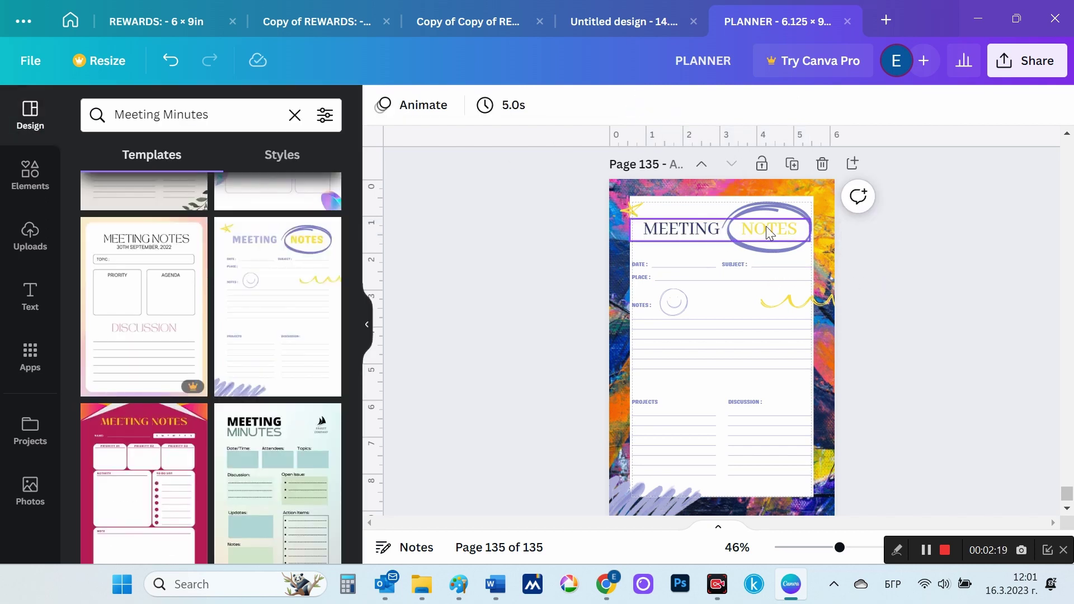
- Set the SUBJECT label to Abhaya Libre Regular in blue #355eab
{"action": "left_click", "coordinate": [741, 264]}
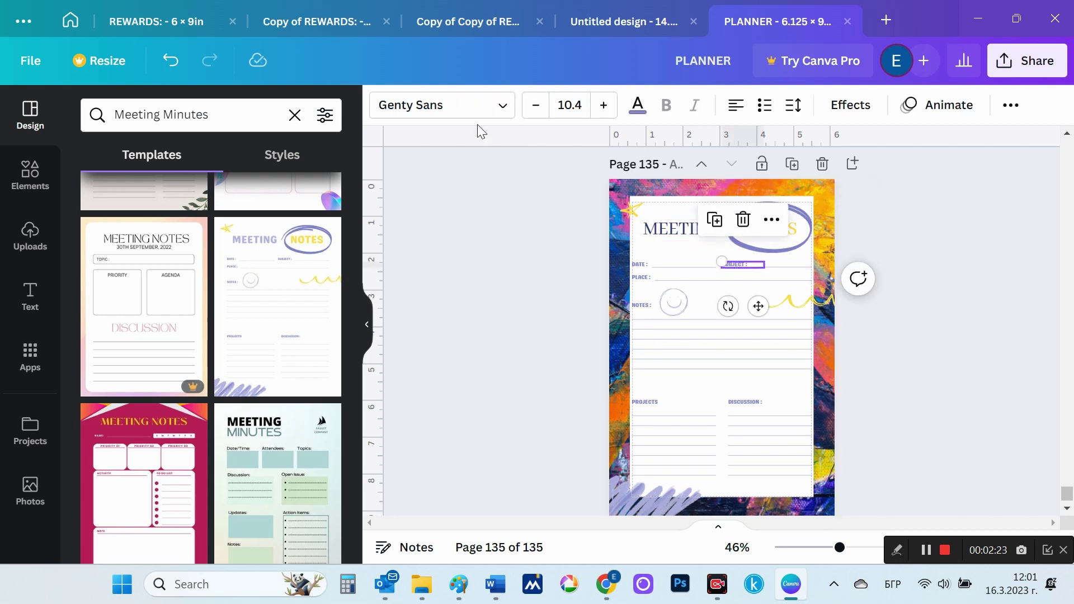
{"action": "left_click", "coordinate": [503, 107]}
{"action": "left_click", "coordinate": [168, 250]}
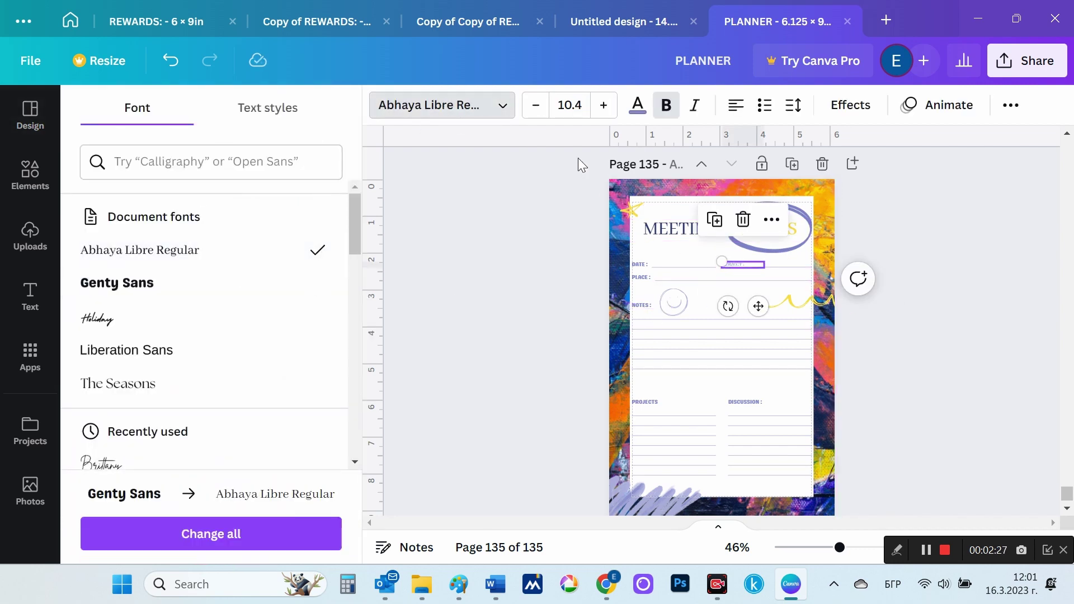
{"action": "left_click", "coordinate": [637, 105]}
{"action": "left_click", "coordinate": [268, 205]}
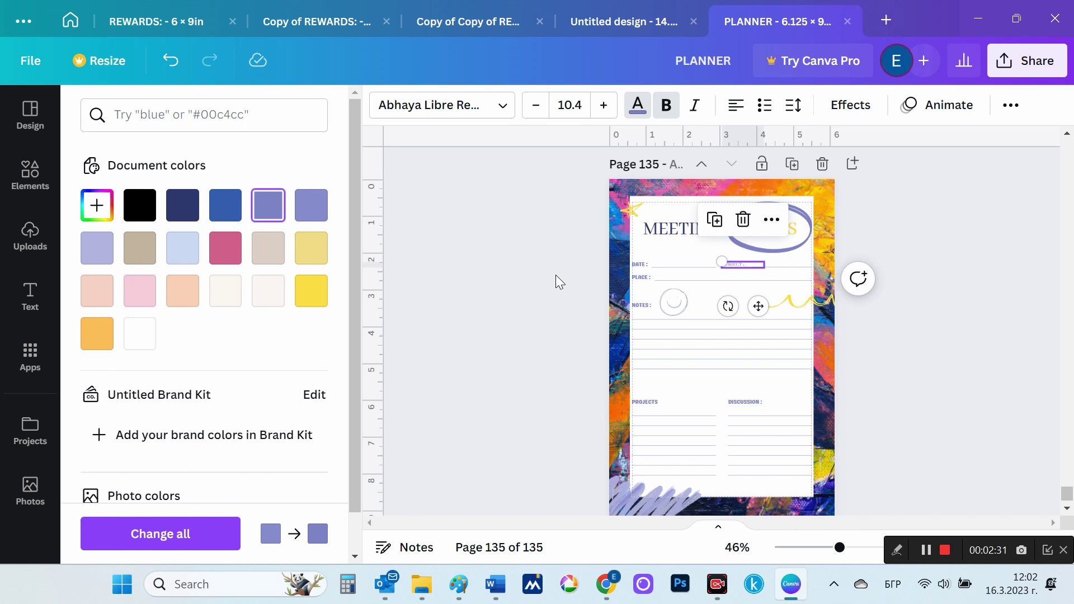
{"action": "left_click", "coordinate": [641, 269]}
{"action": "left_click", "coordinate": [735, 270]}
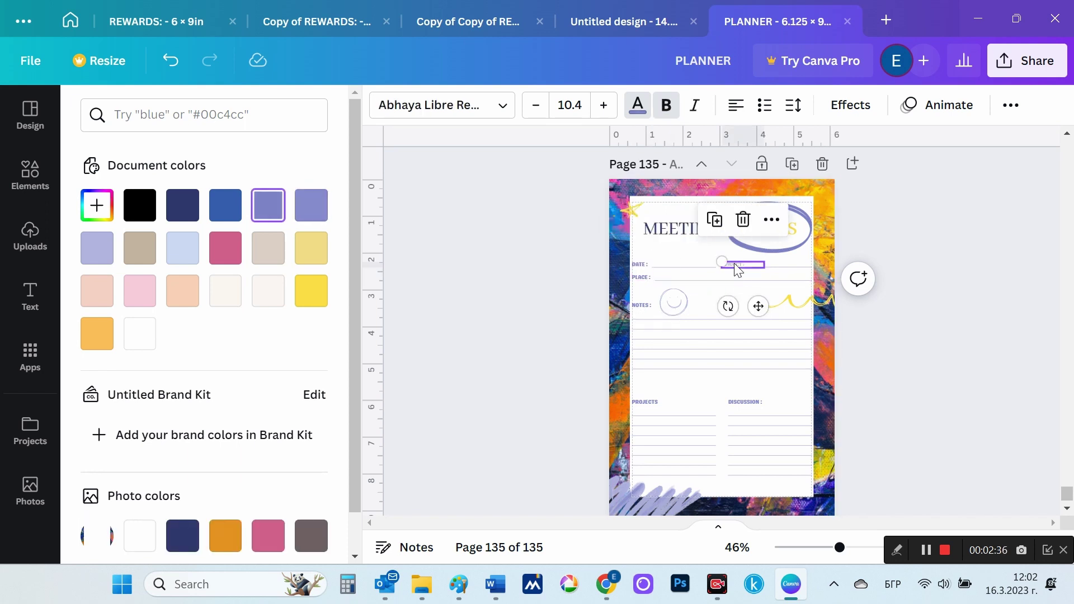
{"action": "mouse_move", "coordinate": [224, 206]}
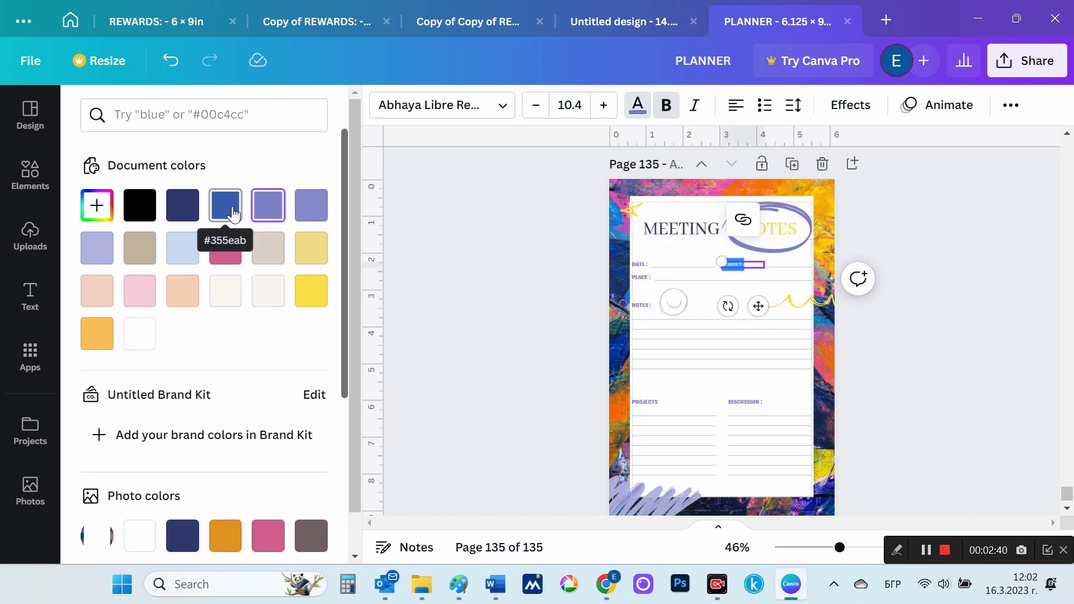
{"action": "left_click", "coordinate": [234, 214]}
- Give the DATE and PLACE labels blue #355eab and Abhaya Libre Regular
{"action": "left_click", "coordinate": [644, 271]}
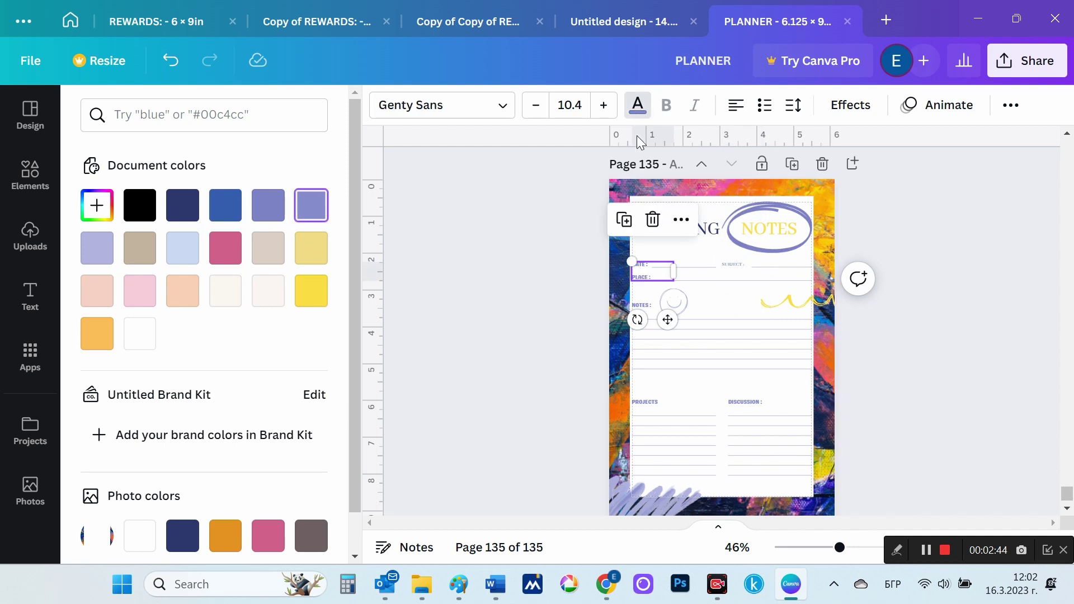
{"action": "left_click", "coordinate": [225, 205]}
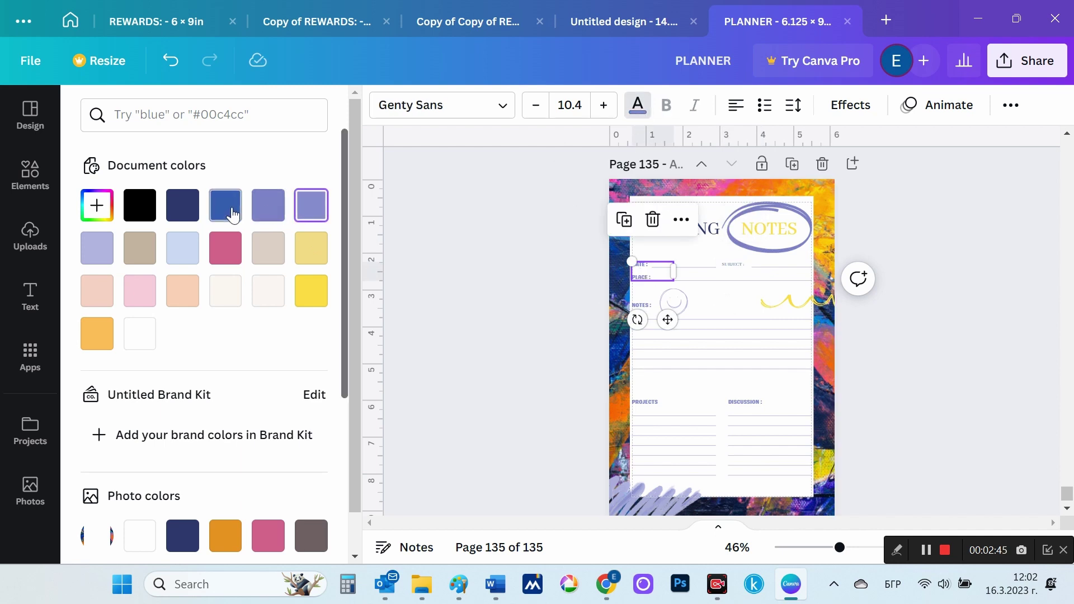
{"action": "left_click", "coordinate": [492, 105]}
{"action": "left_click", "coordinate": [140, 250]}
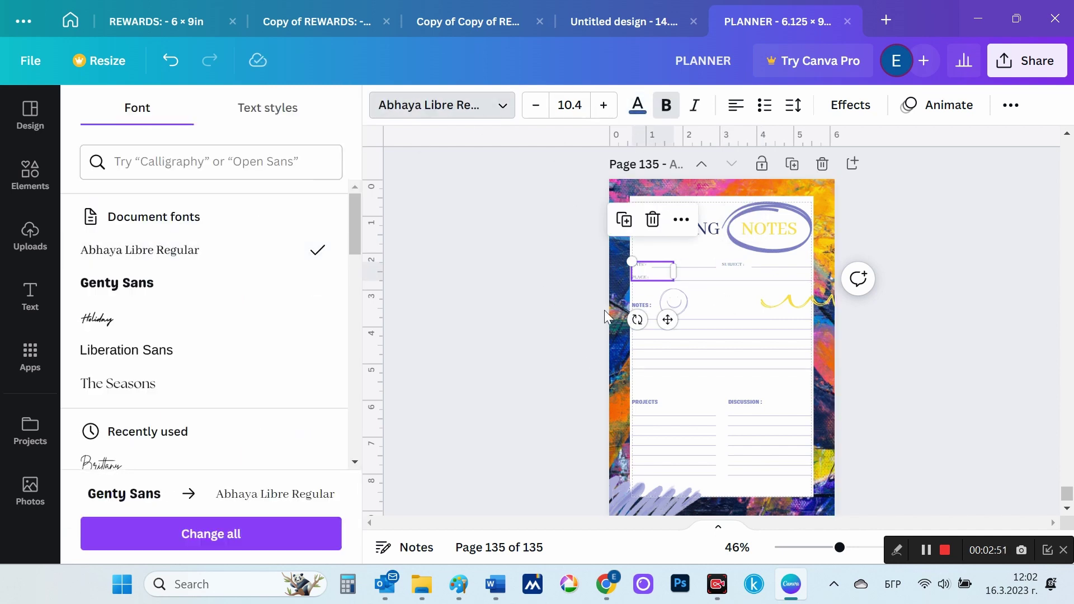
{"action": "left_click", "coordinate": [952, 278]}
{"action": "scroll", "coordinate": [765, 298], "scroll_direction": "up", "scroll_amount": 2}
{"action": "scroll", "coordinate": [768, 297], "scroll_direction": "up", "scroll_amount": 5}
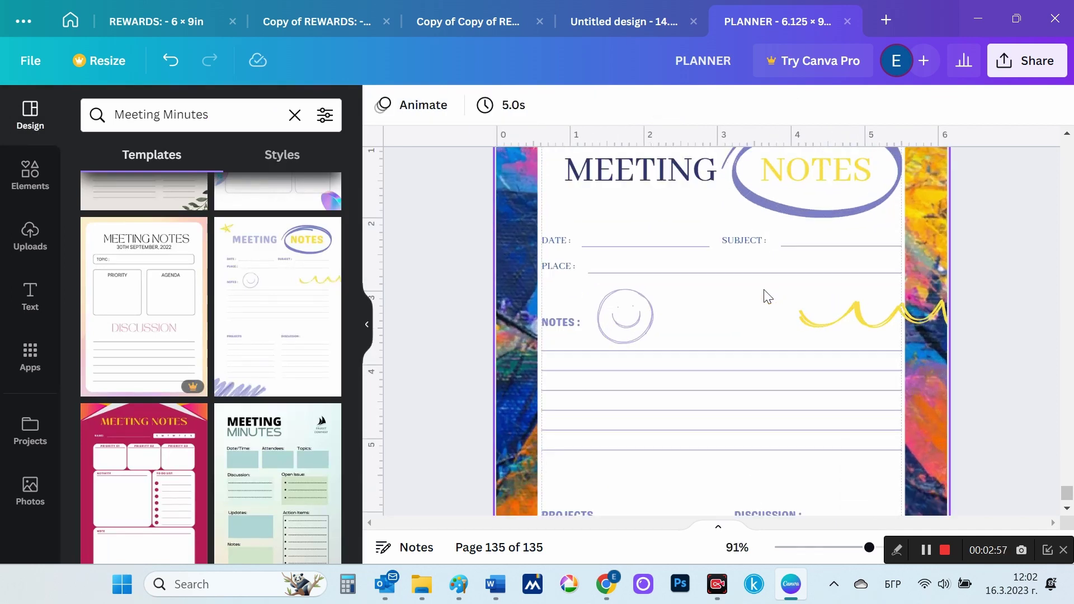
- Recolour the MEETING heading with the lavender swatch, undoing an accidental NOTES recolour
{"action": "scroll", "coordinate": [766, 294], "scroll_direction": "up", "scroll_amount": 2}
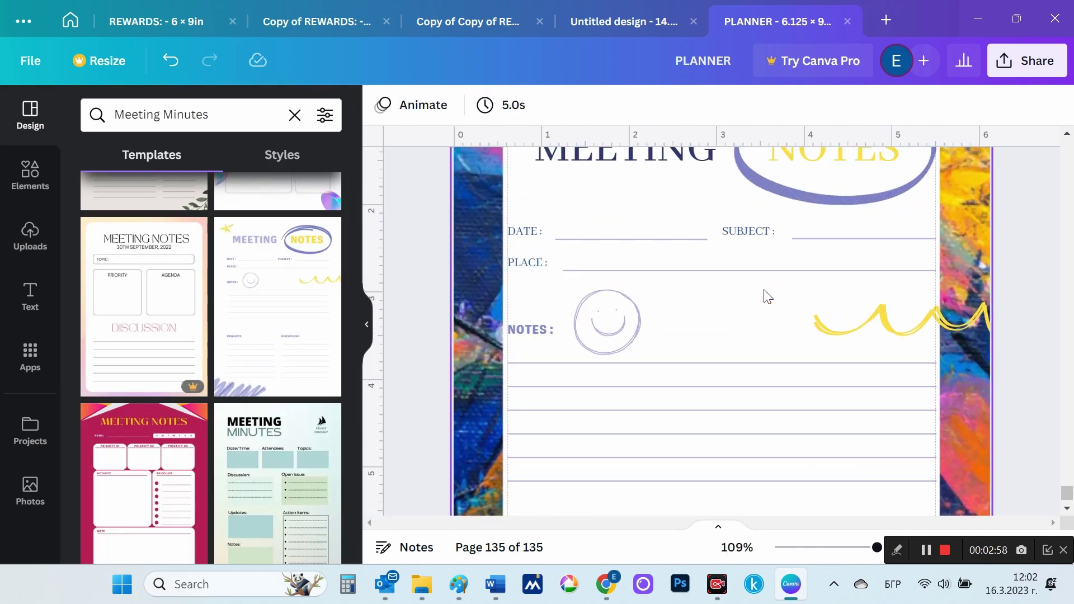
{"action": "left_click", "coordinate": [791, 278]}
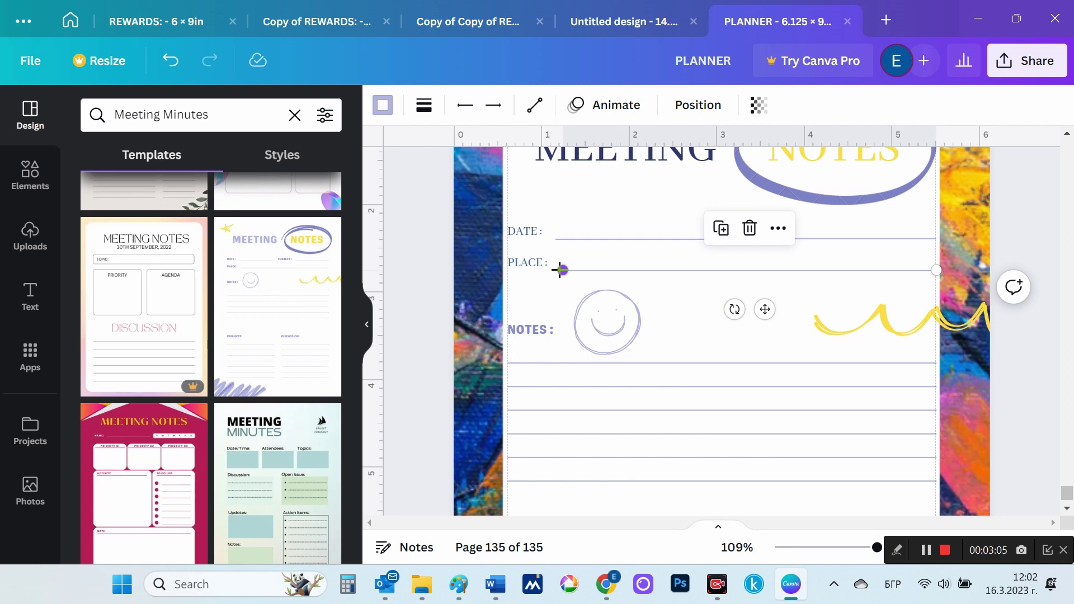
{"action": "left_click", "coordinate": [1031, 250]}
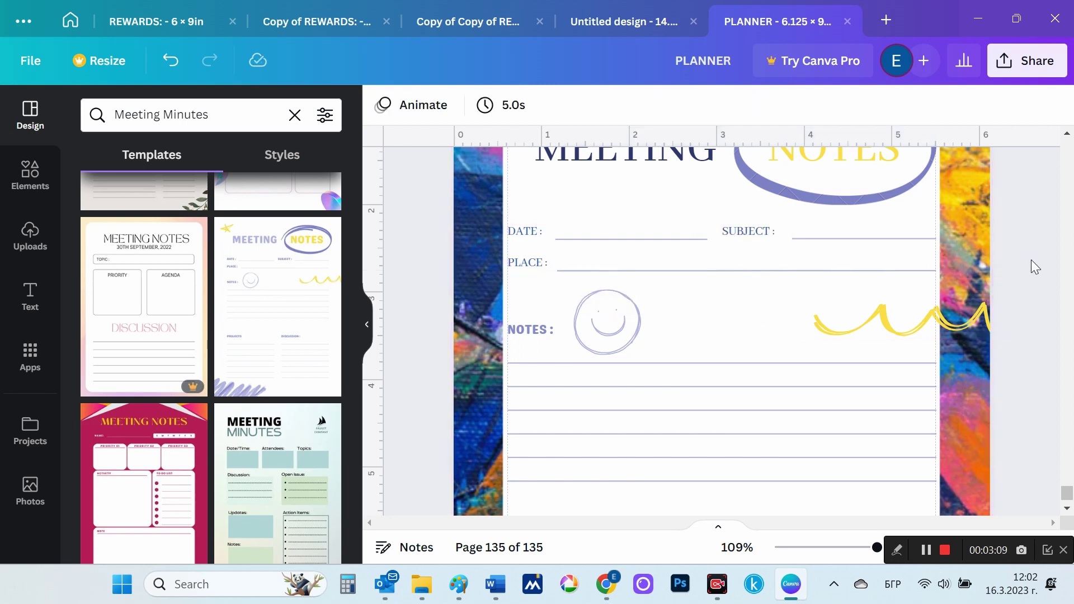
{"action": "scroll", "coordinate": [1029, 280], "scroll_direction": "up", "scroll_amount": 4}
{"action": "scroll", "coordinate": [839, 263], "scroll_direction": "down", "scroll_amount": 3}
{"action": "left_click", "coordinate": [660, 242]}
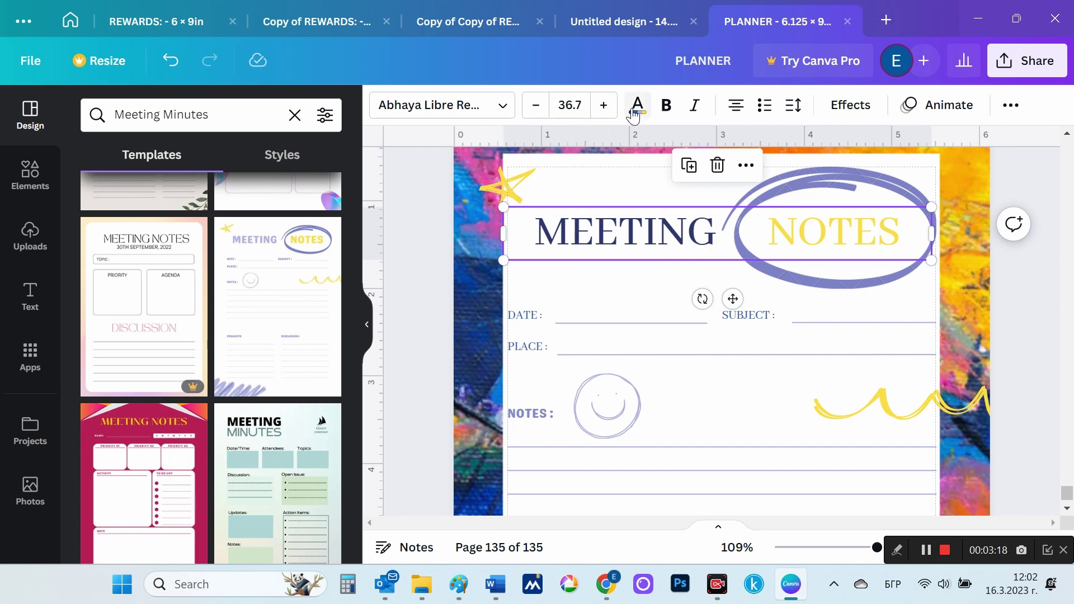
{"action": "left_click", "coordinate": [633, 106]}
{"action": "left_click", "coordinate": [270, 213]}
{"action": "key", "text": "ctrl+z"}
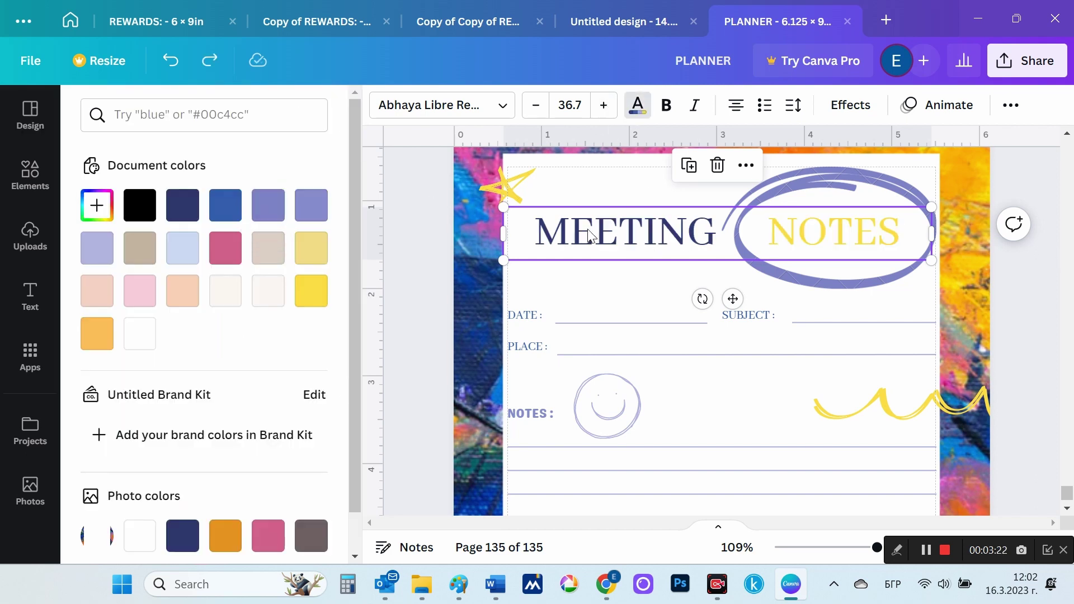
{"action": "left_click", "coordinate": [267, 220]}
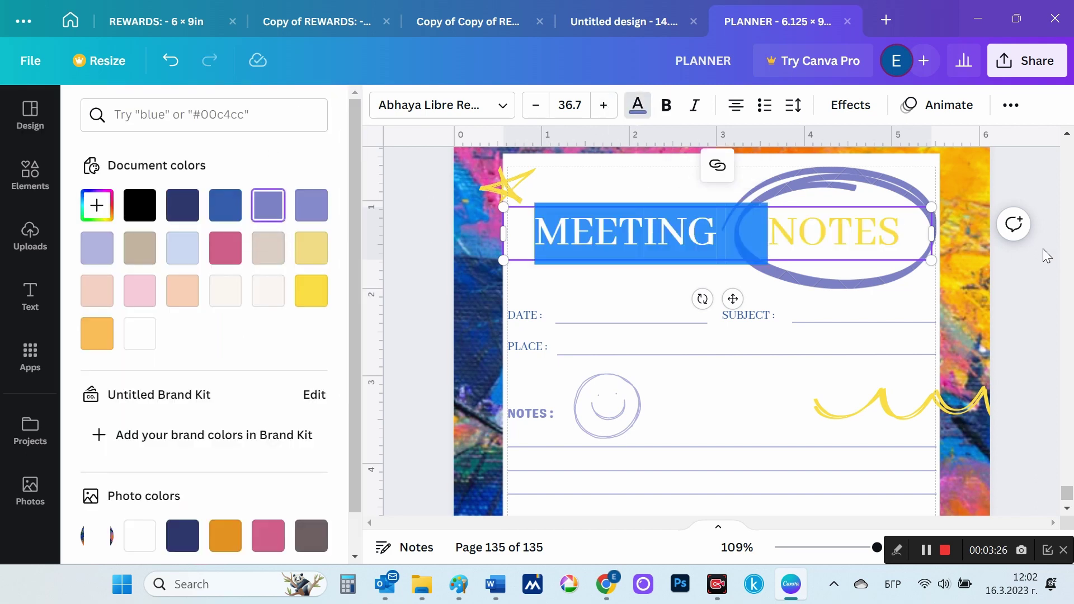
{"action": "left_click", "coordinate": [1042, 276]}
- Set the NOTES label to Abhaya Libre Regular in a document colour
{"action": "scroll", "coordinate": [1033, 303], "scroll_direction": "down", "scroll_amount": 2}
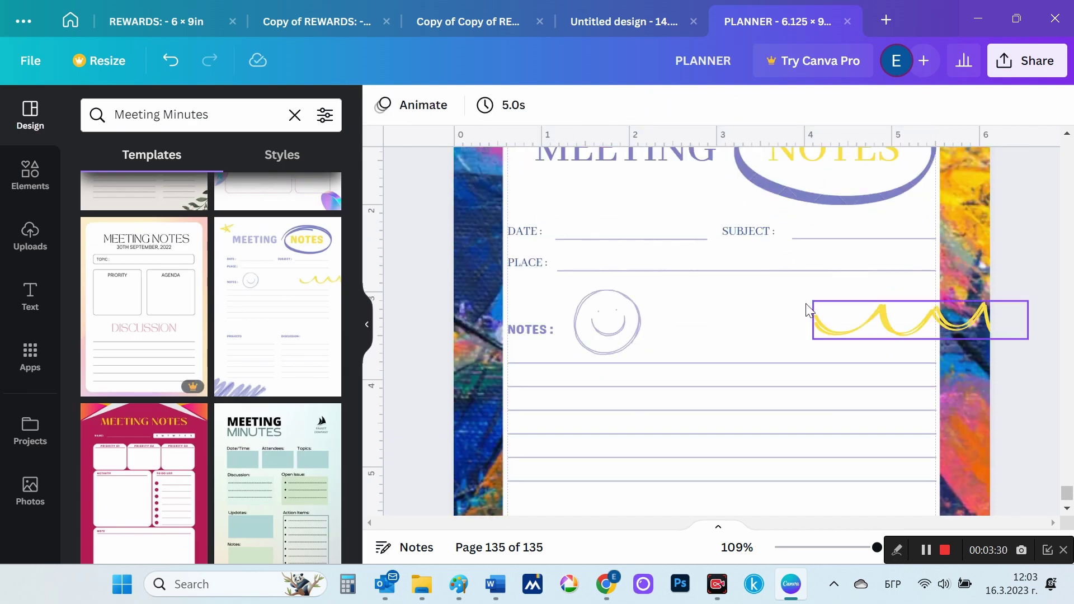
{"action": "left_click", "coordinate": [747, 233]}
{"action": "left_click", "coordinate": [518, 242]}
{"action": "left_click", "coordinate": [529, 330]}
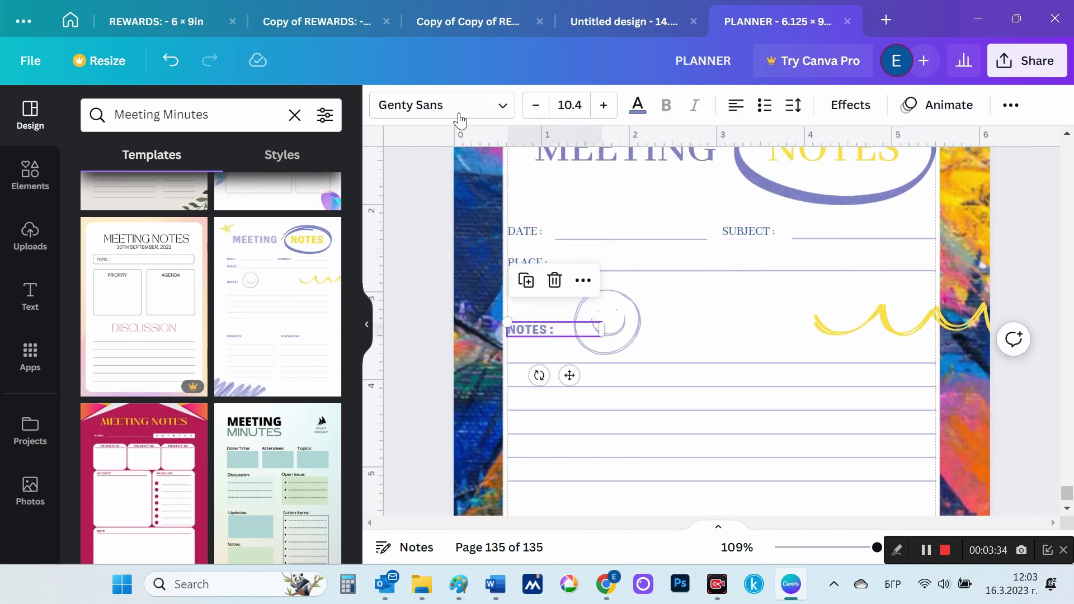
{"action": "left_click", "coordinate": [442, 104]}
{"action": "left_click", "coordinate": [218, 250]}
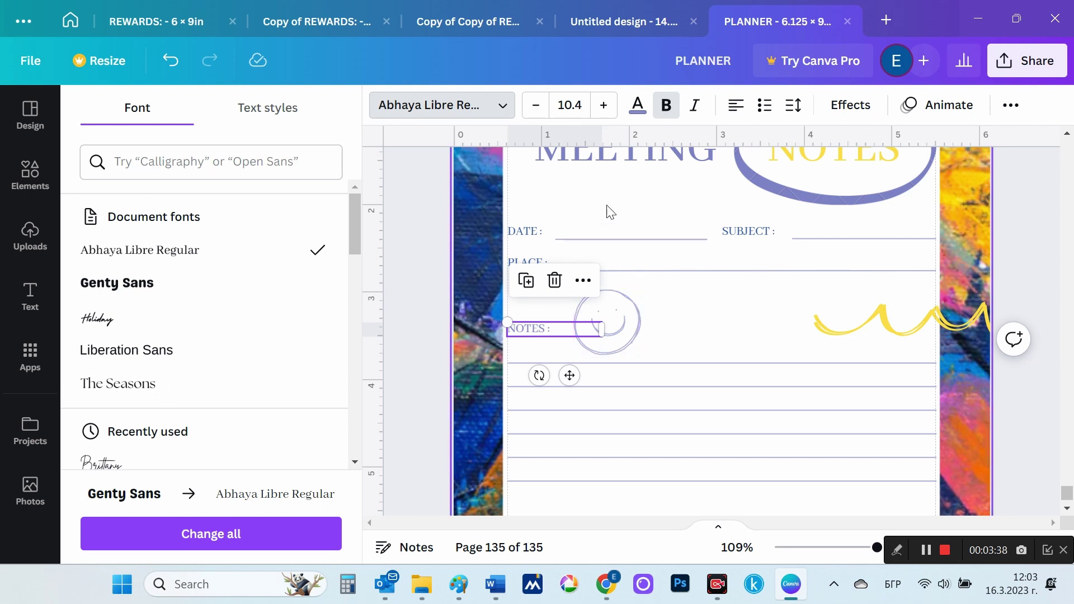
{"action": "left_click", "coordinate": [638, 106]}
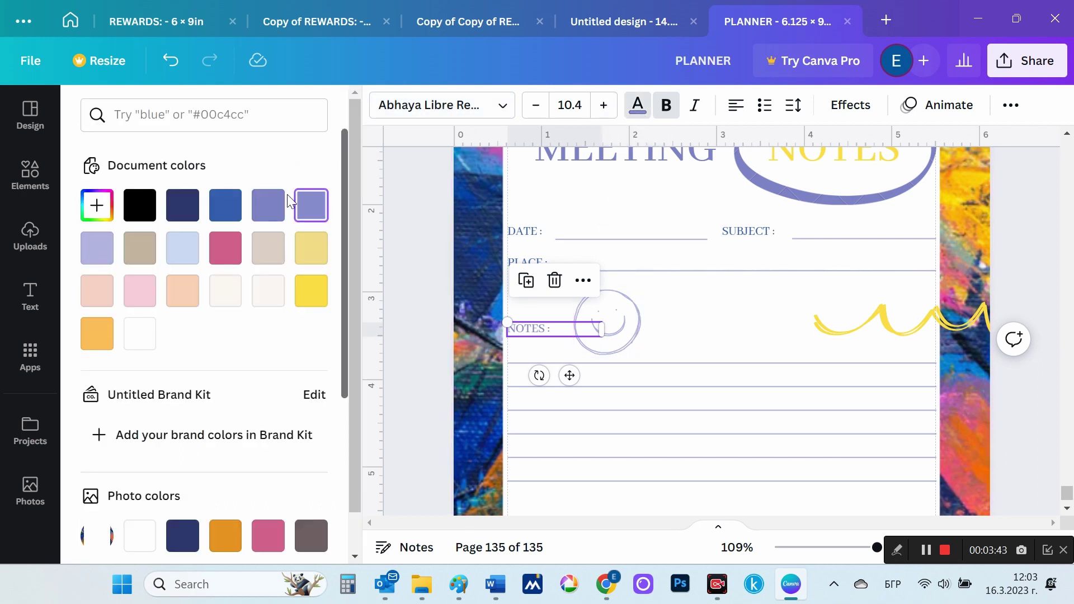
{"action": "left_click", "coordinate": [268, 205]}
{"action": "key", "text": "Tab"}
{"action": "key", "text": "Tab"}
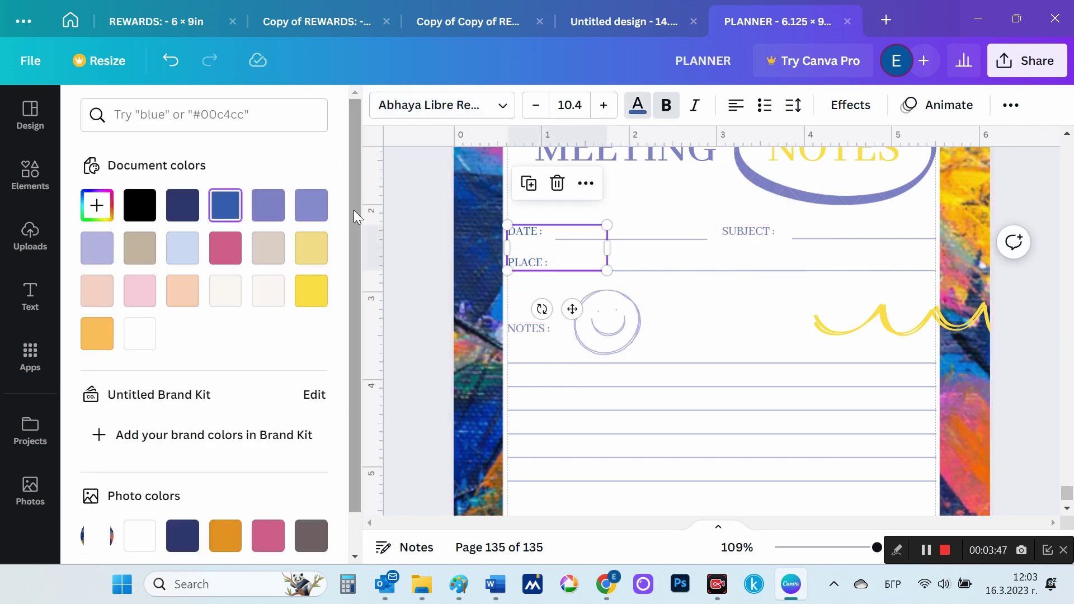
- Change the DISCUSSION and PROJECTS labels to Abhaya Libre Regular and recolour them
{"action": "left_click", "coordinate": [1034, 285]}
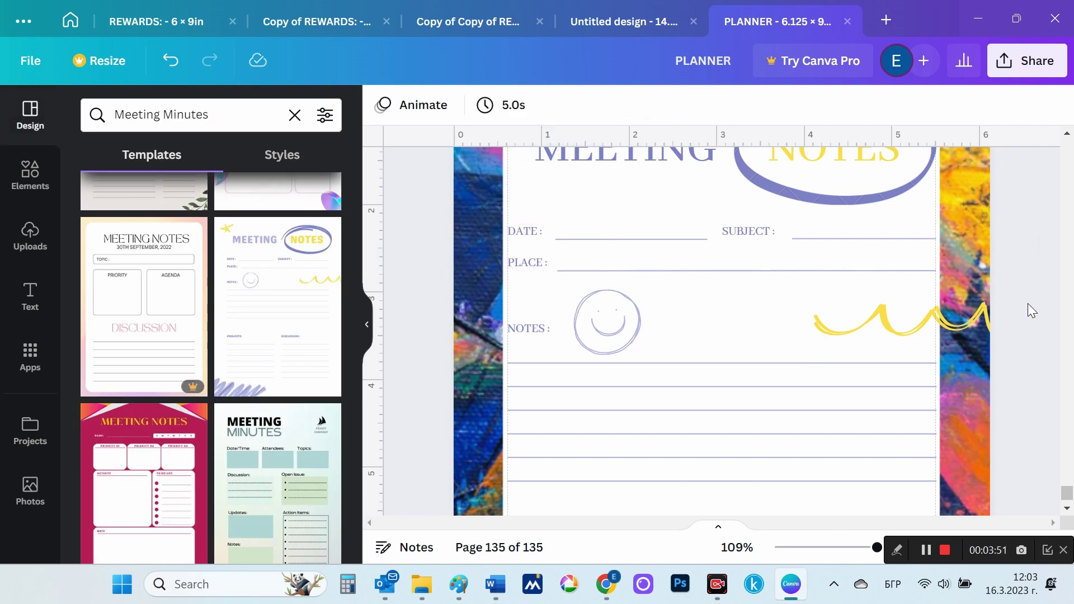
{"action": "scroll", "coordinate": [1030, 308], "scroll_direction": "up", "scroll_amount": 1}
{"action": "scroll", "coordinate": [1031, 303], "scroll_direction": "down", "scroll_amount": 5}
{"action": "left_click", "coordinate": [776, 309]}
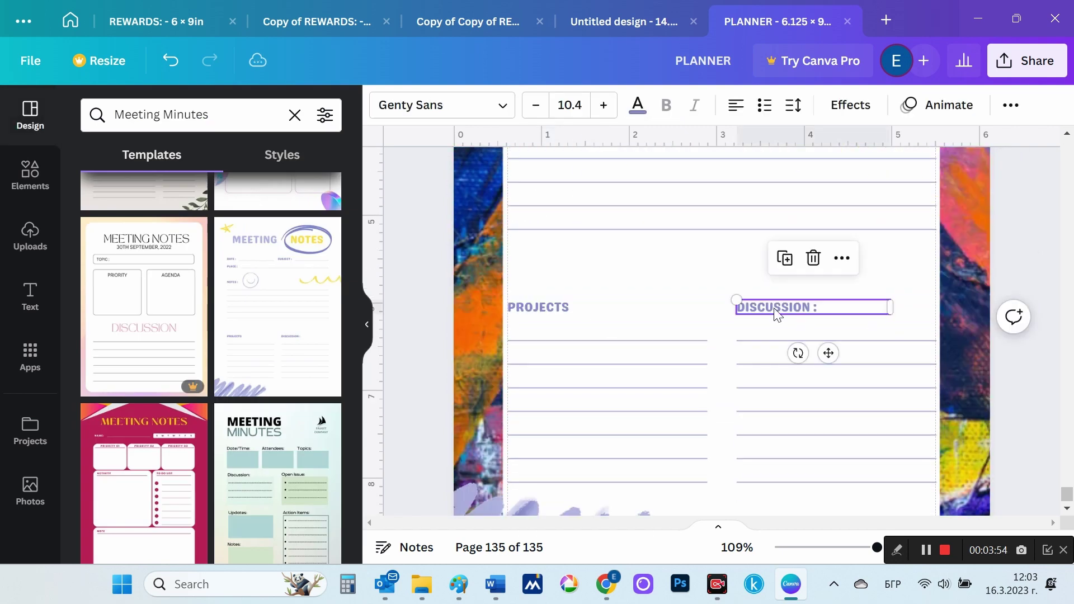
{"action": "left_click", "coordinate": [507, 114]}
{"action": "left_click", "coordinate": [213, 250]}
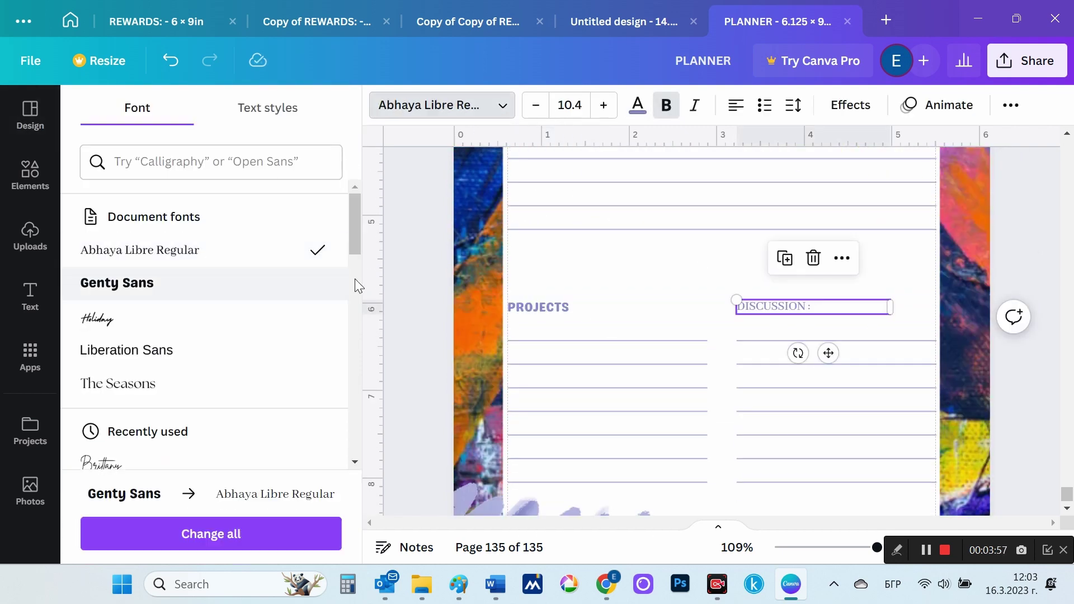
{"action": "left_click", "coordinate": [638, 106]}
{"action": "left_click", "coordinate": [538, 307]}
{"action": "left_click", "coordinate": [498, 105]}
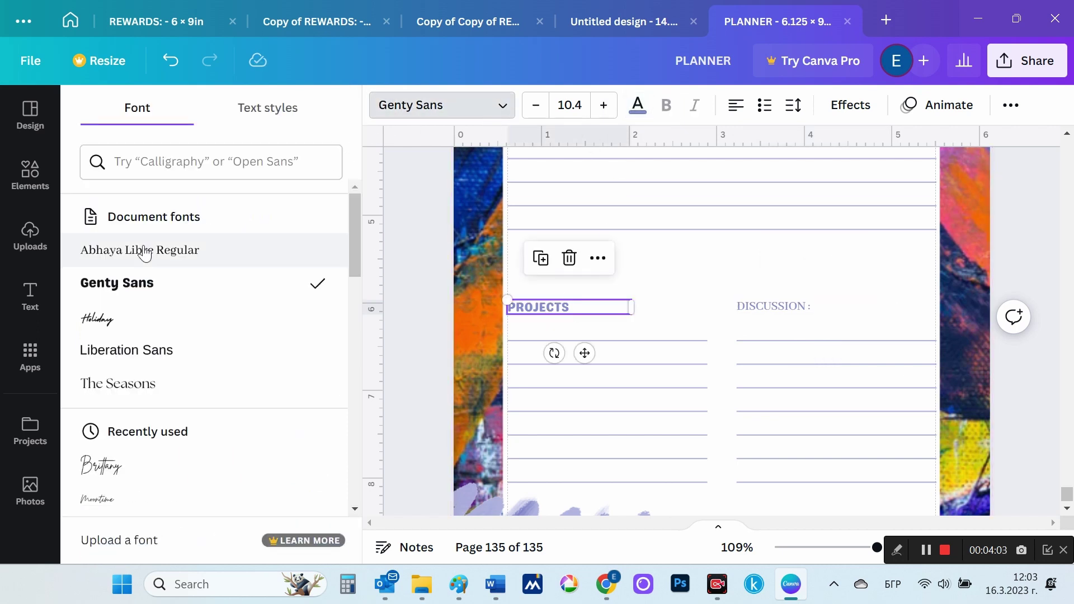
{"action": "left_click", "coordinate": [144, 251]}
{"action": "left_click", "coordinate": [638, 107]}
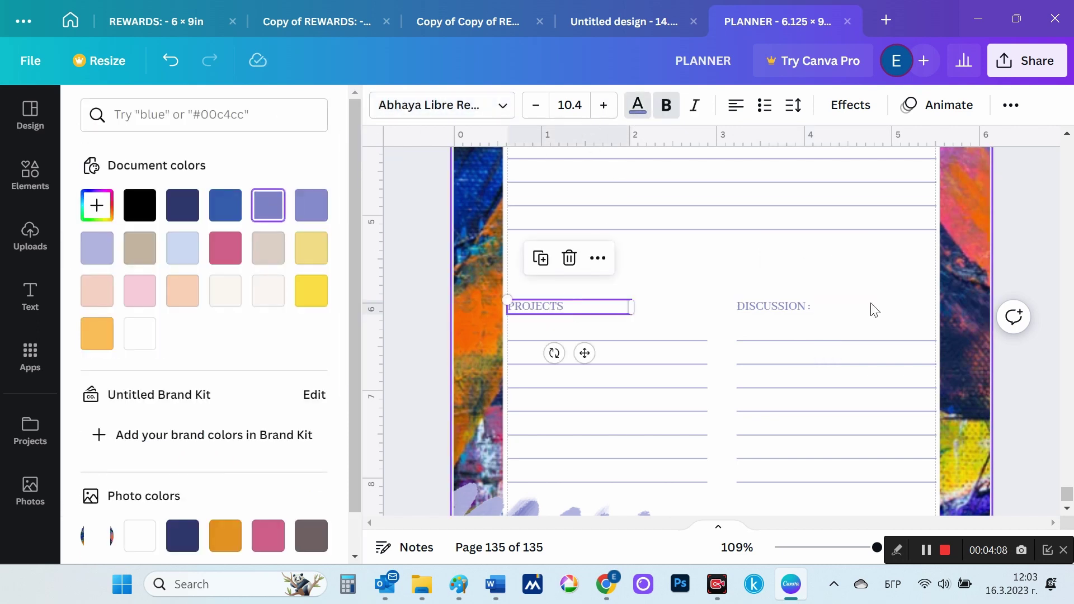
{"action": "left_click", "coordinate": [1032, 264]}
{"action": "scroll", "coordinate": [1044, 308], "scroll_direction": "down", "scroll_amount": 3}
- Delete the decorative scribble near the bottom of the page 135 MEETING NOTES sheet
{"action": "scroll", "coordinate": [1045, 307], "scroll_direction": "up", "scroll_amount": 3}
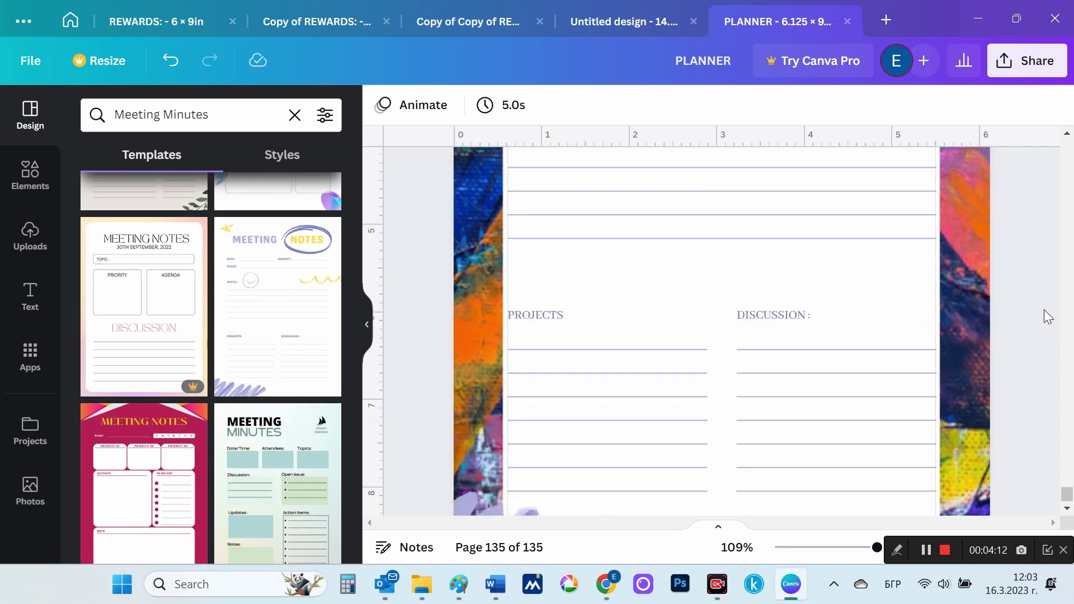
{"action": "scroll", "coordinate": [1044, 310], "scroll_direction": "down", "scroll_amount": 2}
{"action": "scroll", "coordinate": [1044, 310], "scroll_direction": "down", "scroll_amount": 4}
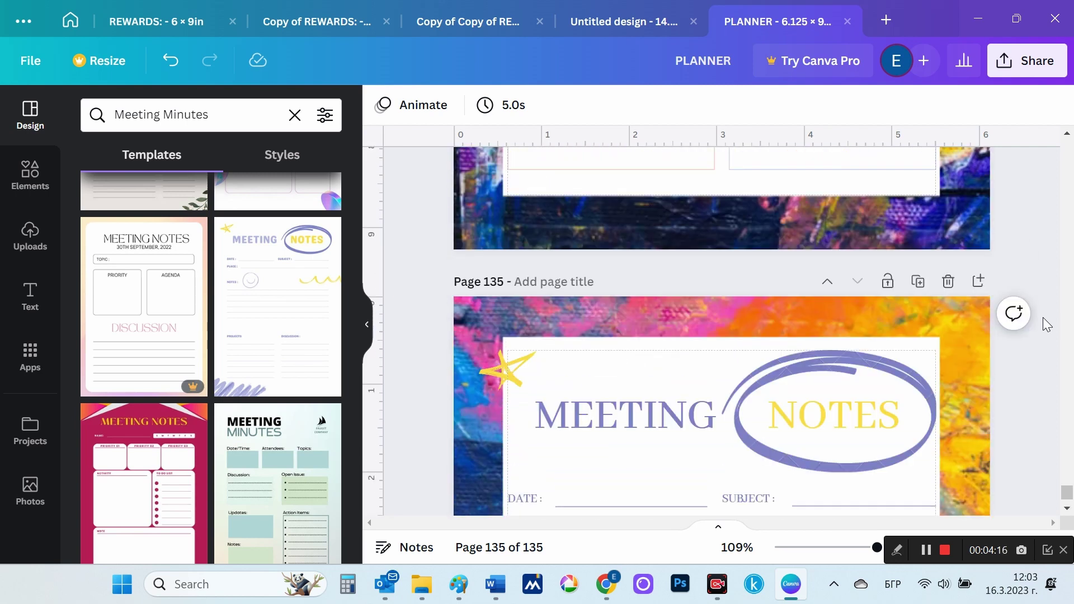
{"action": "left_click", "coordinate": [853, 372]}
{"action": "left_click", "coordinate": [1049, 329]}
{"action": "scroll", "coordinate": [1056, 318], "scroll_direction": "down", "scroll_amount": 3}
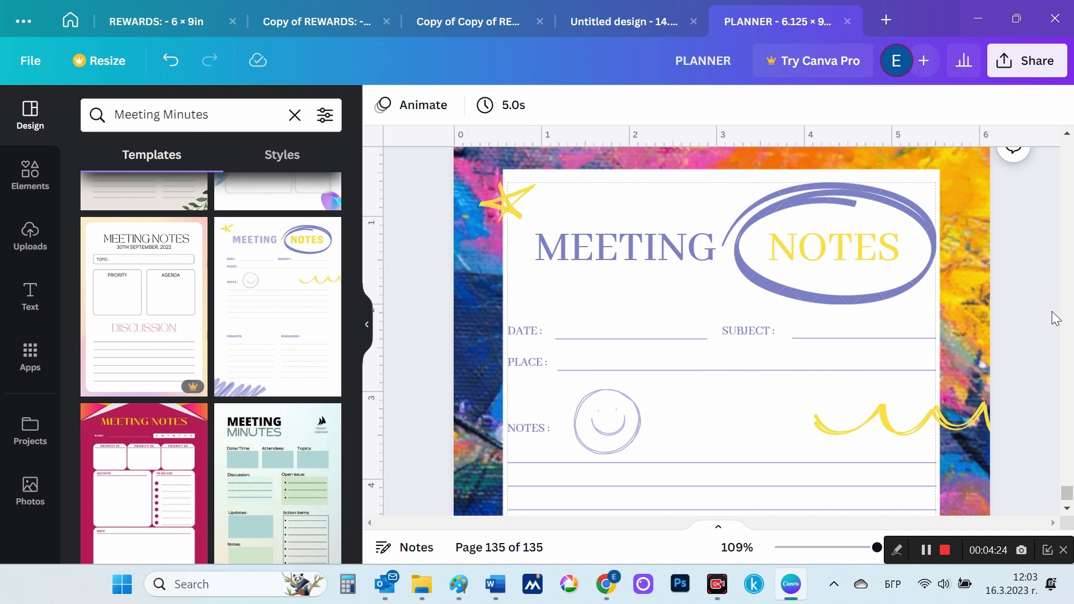
{"action": "scroll", "coordinate": [1056, 317], "scroll_direction": "down", "scroll_amount": 3, "text": "ctrl"}
{"action": "scroll", "coordinate": [1051, 317], "scroll_direction": "down", "scroll_amount": 2, "text": "ctrl"}
{"action": "scroll", "coordinate": [985, 365], "scroll_direction": "down", "scroll_amount": 5}
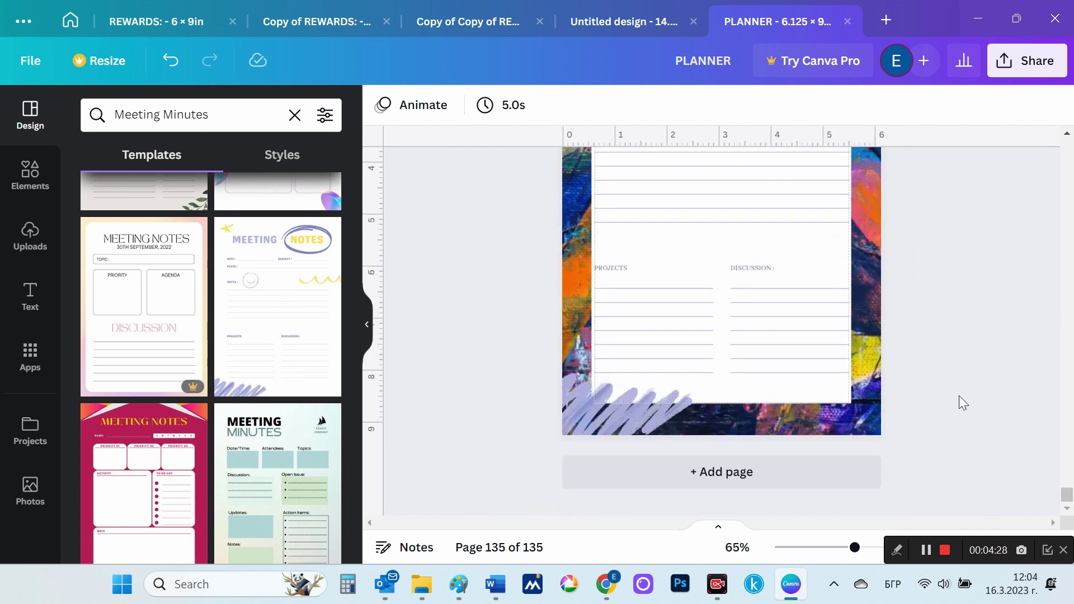
{"action": "scroll", "coordinate": [959, 395], "scroll_direction": "up", "scroll_amount": 4}
{"action": "scroll", "coordinate": [960, 393], "scroll_direction": "down", "scroll_amount": 3}
{"action": "scroll", "coordinate": [961, 392], "scroll_direction": "up", "scroll_amount": 4}
{"action": "scroll", "coordinate": [960, 392], "scroll_direction": "down", "scroll_amount": 2}
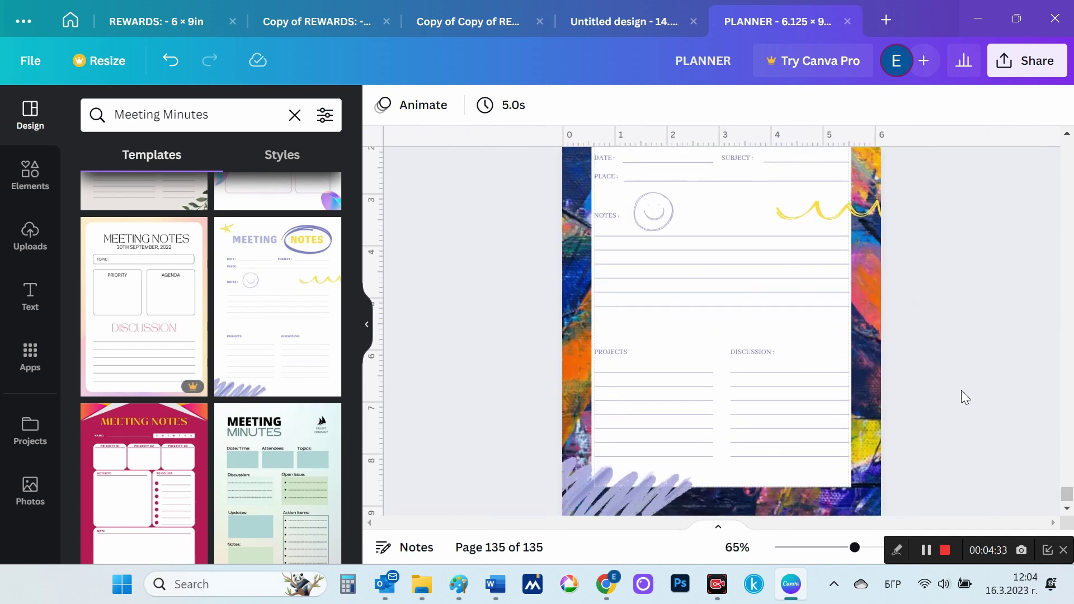
{"action": "scroll", "coordinate": [961, 390], "scroll_direction": "down", "scroll_amount": 2}
{"action": "left_click", "coordinate": [617, 420]}
{"action": "key", "text": "Delete"}
{"action": "scroll", "coordinate": [910, 387], "scroll_direction": "up", "scroll_amount": 3}
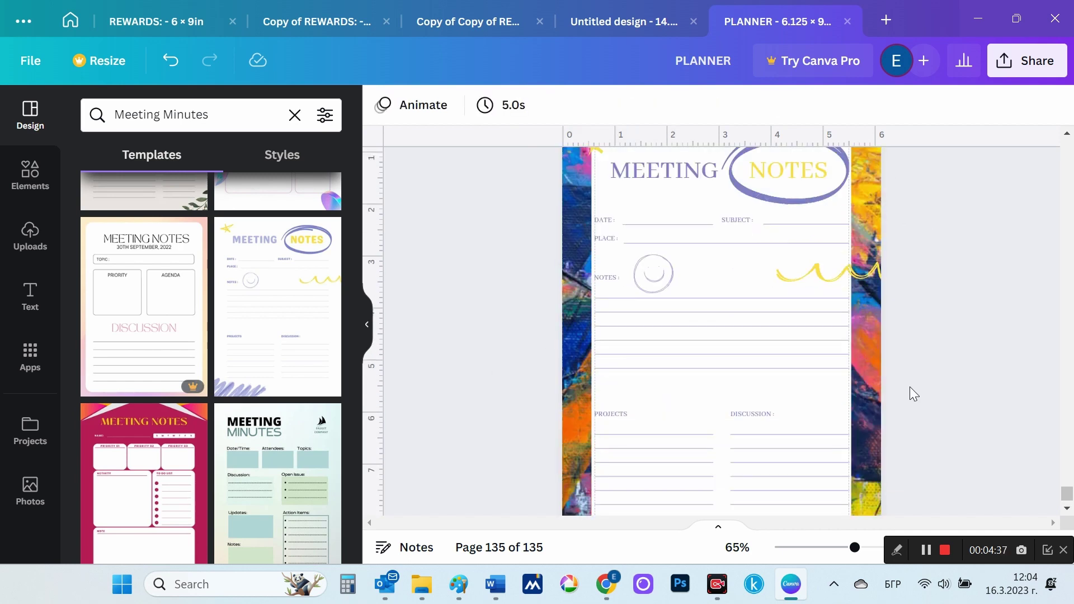
{"action": "scroll", "coordinate": [909, 388], "scroll_direction": "down", "scroll_amount": 1, "text": "ctrl"}
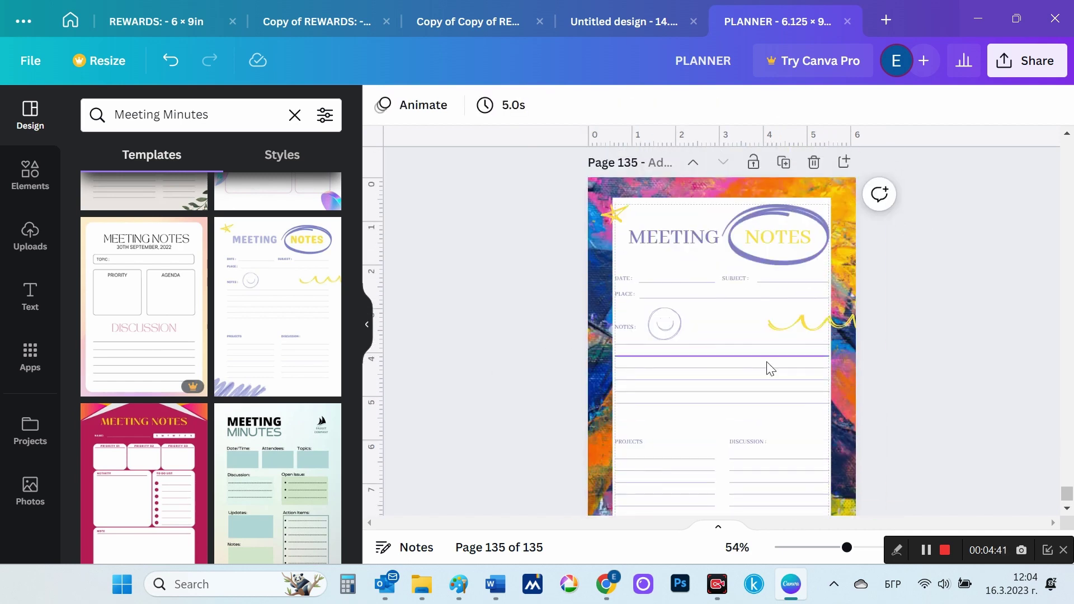
- Move the small circle up beside PLANNER and paste a copy of it
{"action": "left_click_drag", "start_coordinate": [702, 278], "coordinate": [703, 236]}
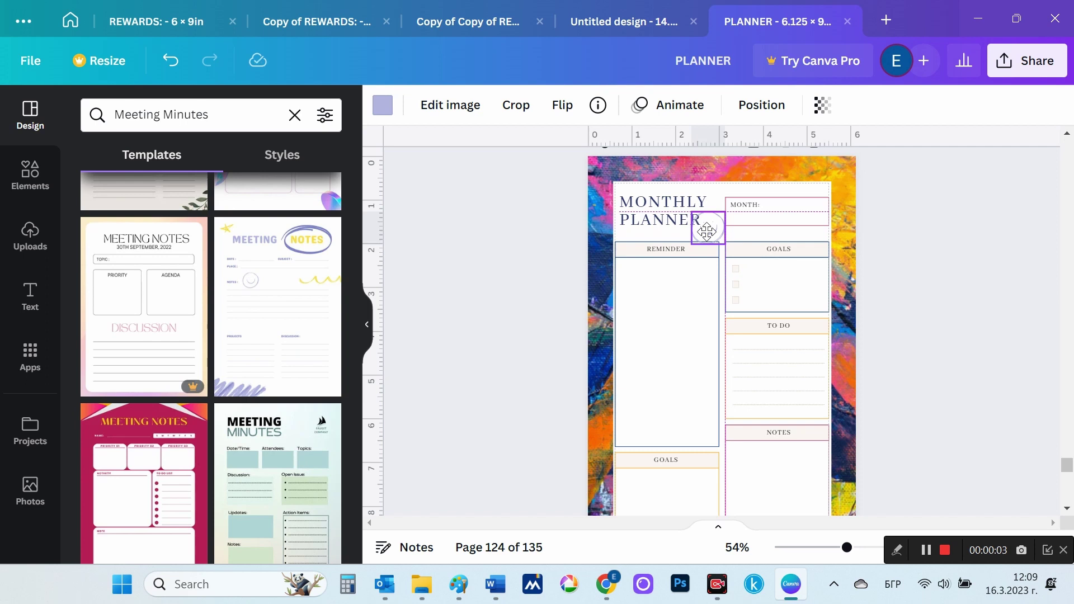
{"action": "left_click", "coordinate": [1010, 309]}
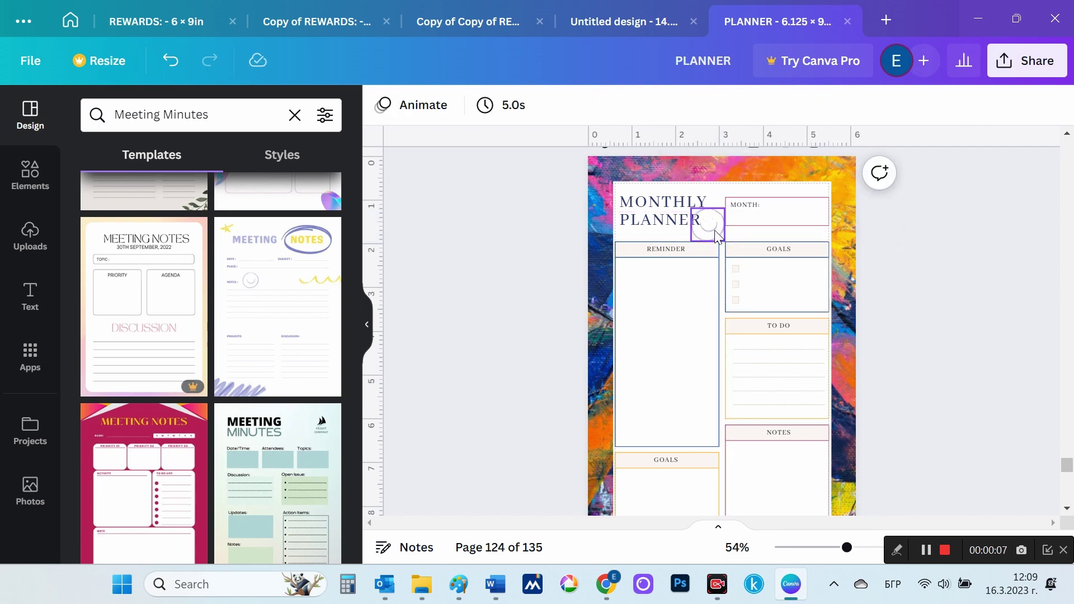
{"action": "scroll", "coordinate": [1034, 335], "scroll_direction": "down", "scroll_amount": 2}
{"action": "scroll", "coordinate": [714, 307], "scroll_direction": "up", "scroll_amount": 3}
{"action": "left_click", "coordinate": [714, 307]}
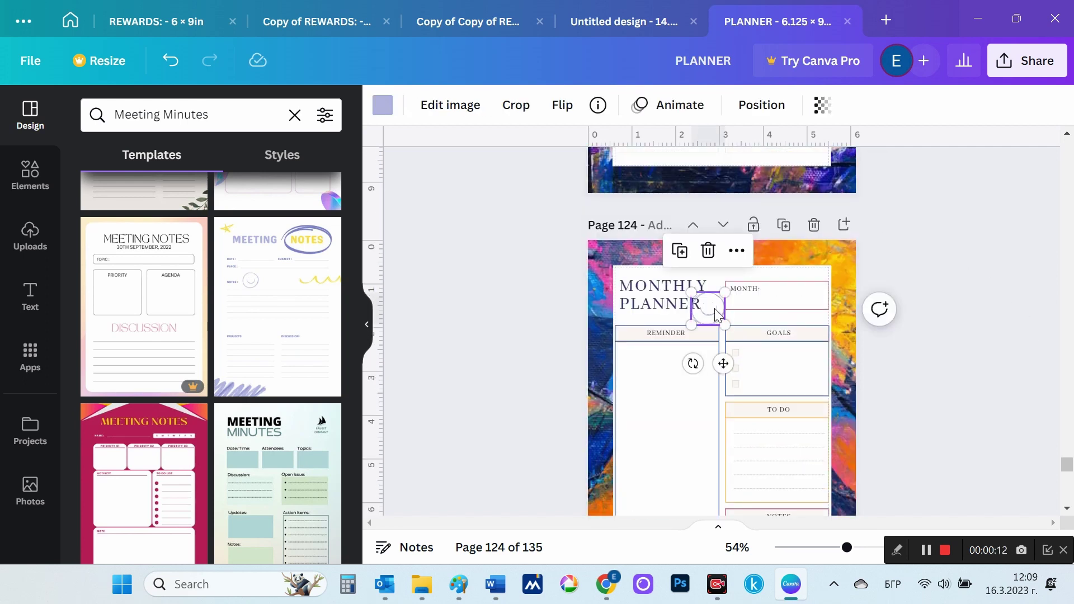
{"action": "scroll", "coordinate": [837, 305], "scroll_direction": "up", "scroll_amount": 6}
{"action": "scroll", "coordinate": [837, 305], "scroll_direction": "up", "scroll_amount": 10}
{"action": "scroll", "coordinate": [837, 305], "scroll_direction": "up", "scroll_amount": 5}
{"action": "scroll", "coordinate": [837, 305], "scroll_direction": "up", "scroll_amount": 5}
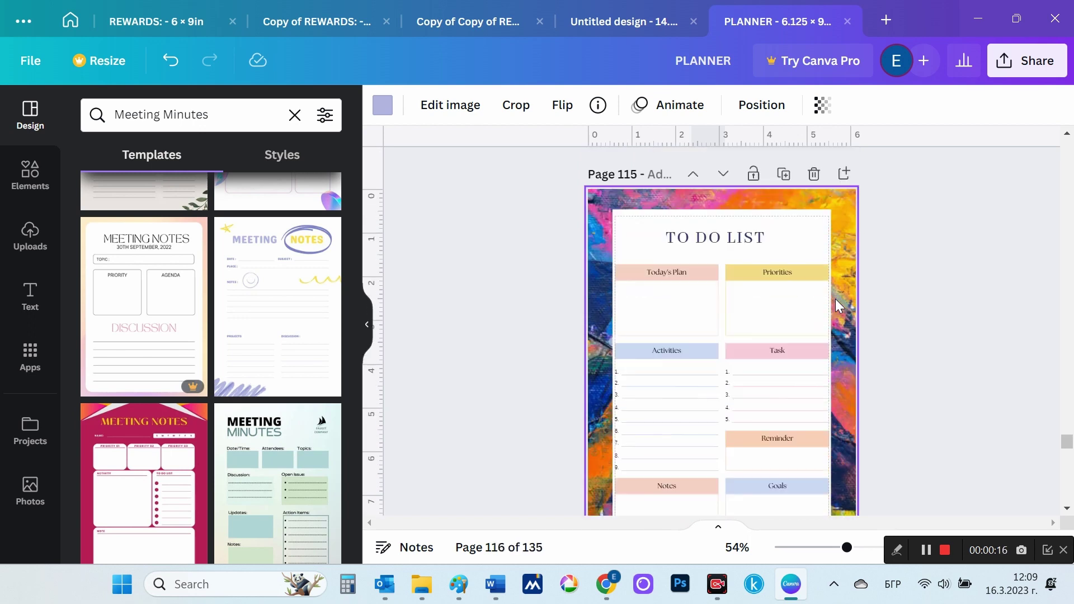
{"action": "scroll", "coordinate": [837, 305], "scroll_direction": "up", "scroll_amount": 5}
{"action": "scroll", "coordinate": [837, 304], "scroll_direction": "up", "scroll_amount": 10}
{"action": "key", "text": "ctrl+v"}
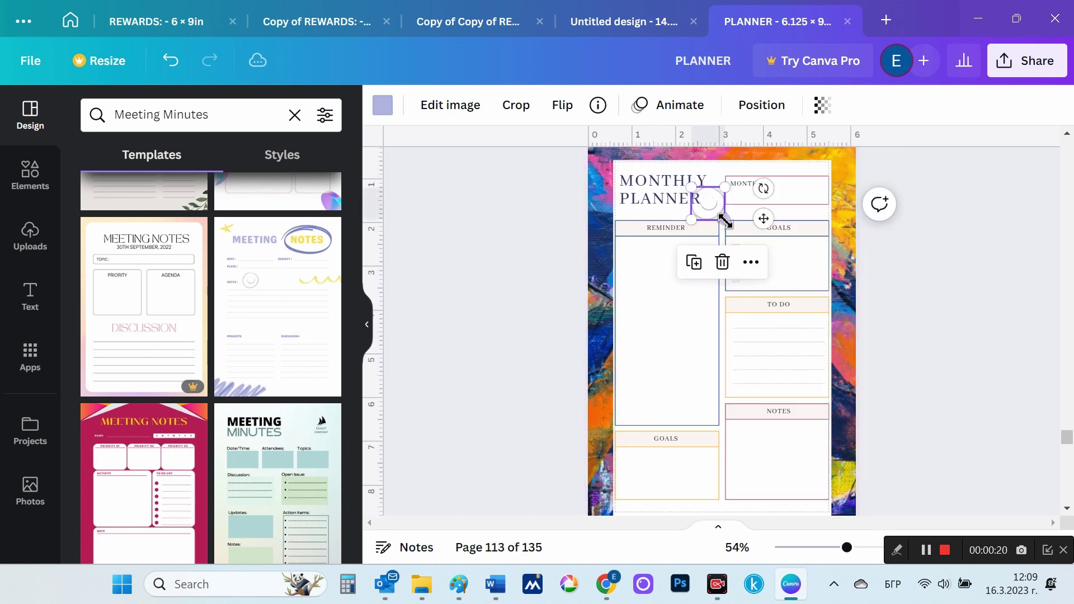
{"action": "left_click", "coordinate": [1005, 303]}
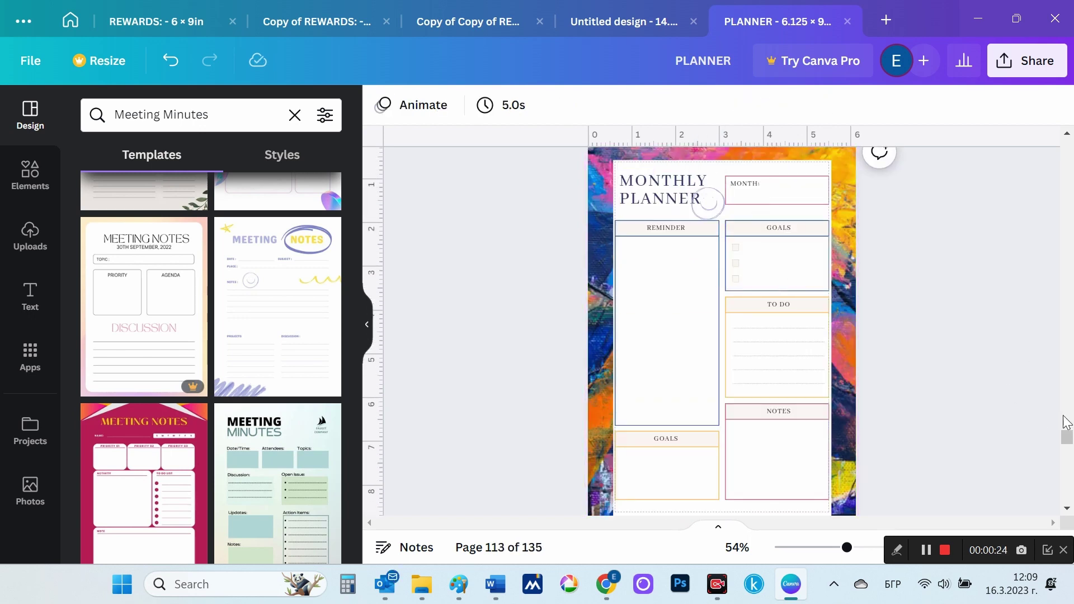
{"action": "left_click_drag", "start_coordinate": [1065, 421], "coordinate": [1067, 498]}
{"action": "scroll", "coordinate": [954, 408], "scroll_direction": "down", "scroll_amount": 3}
- Paste the yellow squiggle from page 135 onto To Do List pages 134 and 132
{"action": "left_click", "coordinate": [814, 346]}
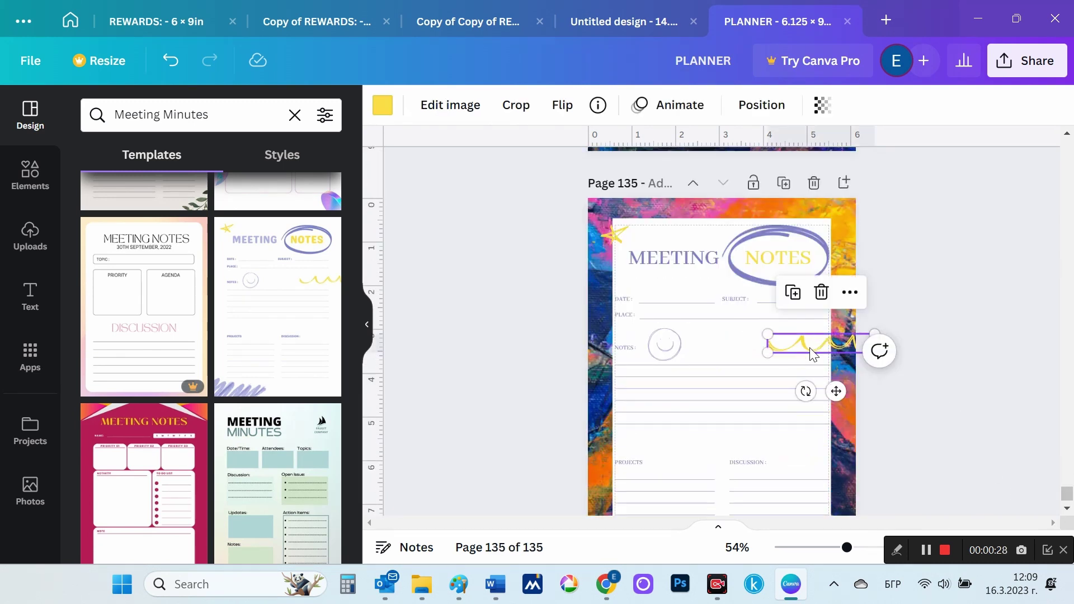
{"action": "scroll", "coordinate": [948, 331], "scroll_direction": "up", "scroll_amount": 5}
{"action": "left_click", "coordinate": [795, 417]}
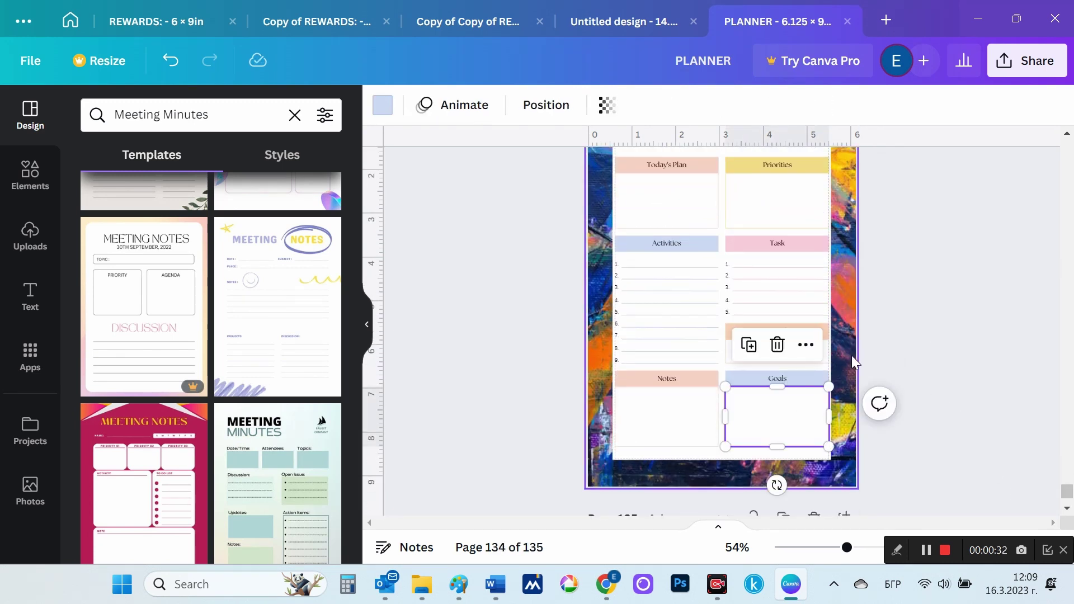
{"action": "key", "text": "ctrl+v"}
{"action": "left_click", "coordinate": [979, 370]}
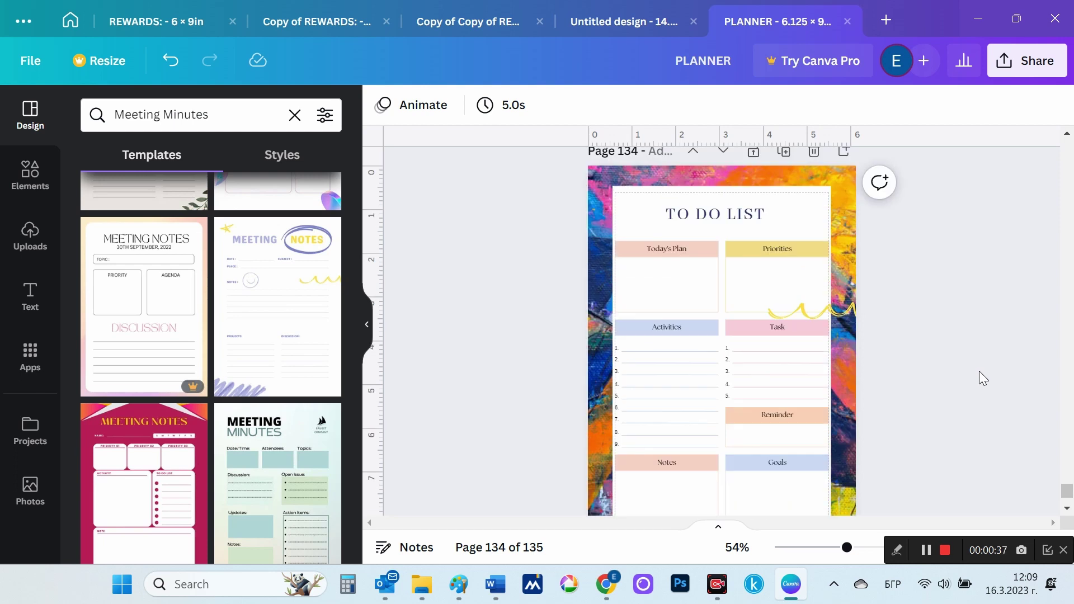
{"action": "scroll", "coordinate": [997, 371], "scroll_direction": "down", "scroll_amount": 2}
{"action": "scroll", "coordinate": [997, 371], "scroll_direction": "up", "scroll_amount": 15}
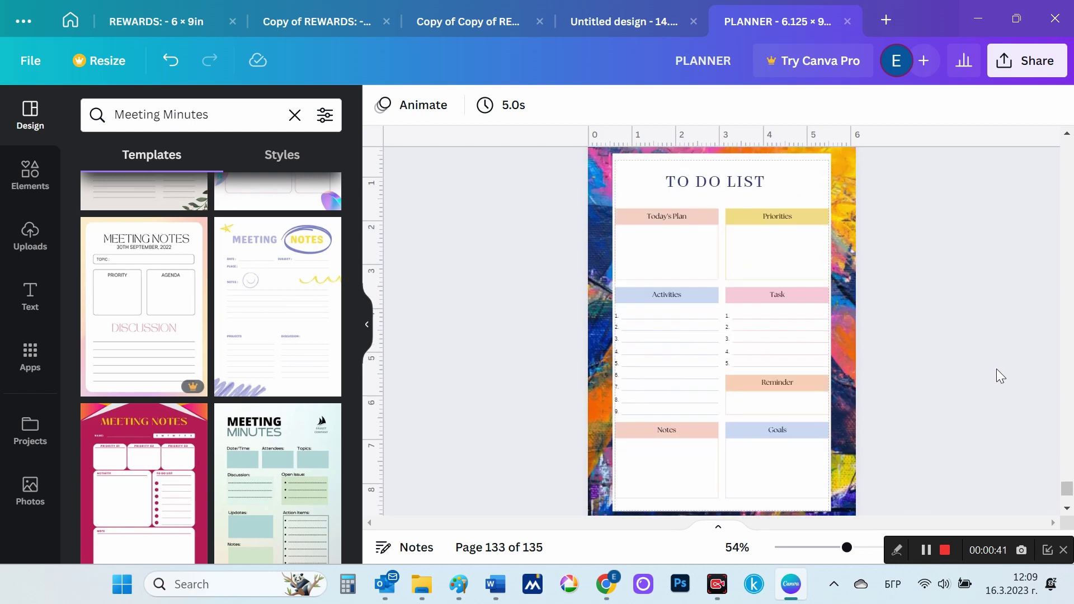
{"action": "left_click", "coordinate": [845, 274]}
{"action": "key", "text": "ctrl+v"}
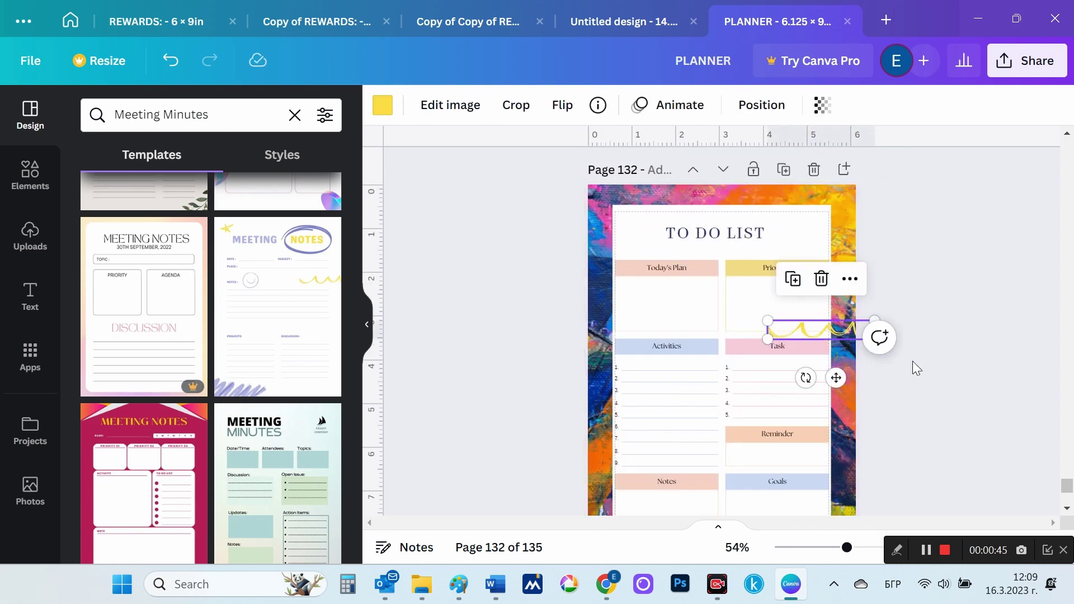
{"action": "scroll", "coordinate": [912, 361], "scroll_direction": "down", "scroll_amount": 3}
{"action": "left_click", "coordinate": [984, 293]}
- Paste squiggles onto pages 130 and 128, undo the extra, and drag one to the page bottom
{"action": "scroll", "coordinate": [984, 294], "scroll_direction": "up", "scroll_amount": 4}
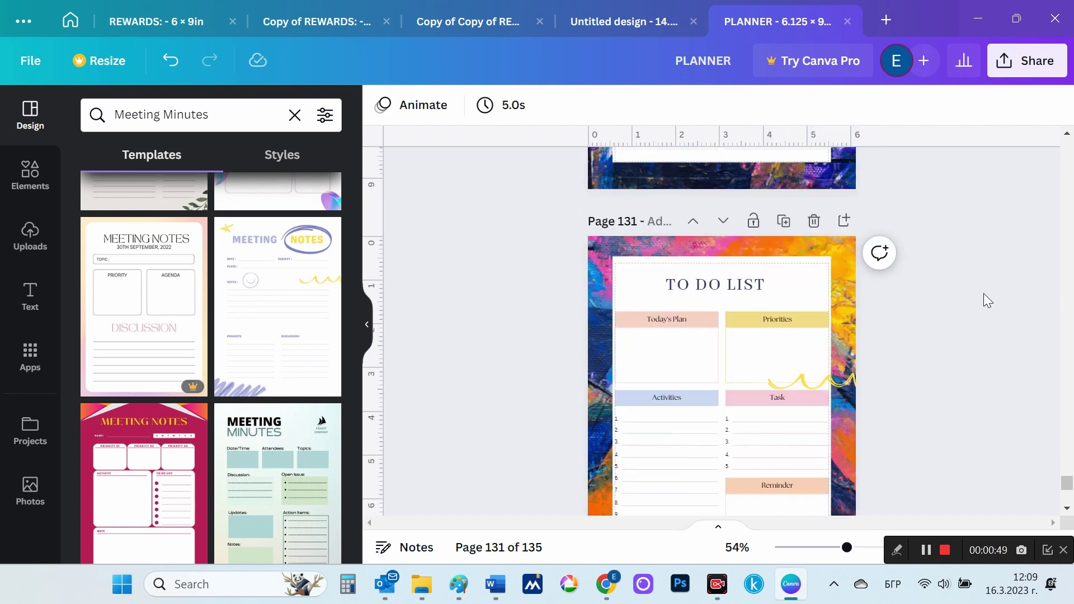
{"action": "scroll", "coordinate": [983, 294], "scroll_direction": "up", "scroll_amount": 2}
{"action": "scroll", "coordinate": [984, 293], "scroll_direction": "up", "scroll_amount": 2}
{"action": "key", "text": "ctrl+v"}
{"action": "scroll", "coordinate": [914, 304], "scroll_direction": "up", "scroll_amount": 5}
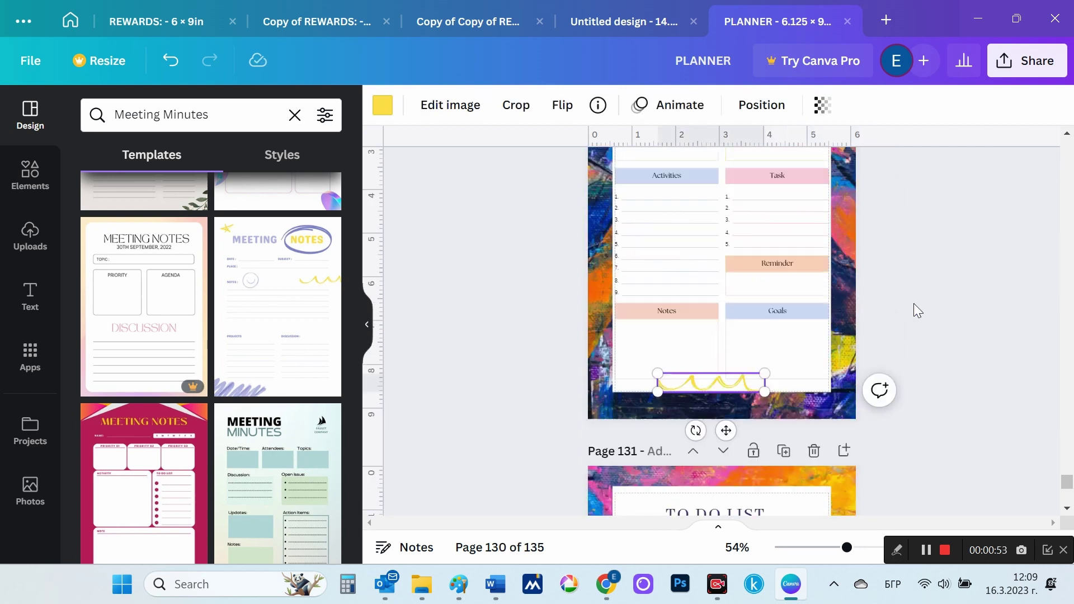
{"action": "key", "text": "ctrl+v"}
{"action": "scroll", "coordinate": [857, 291], "scroll_direction": "up", "scroll_amount": 5}
{"action": "key", "text": "ctrl+v"}
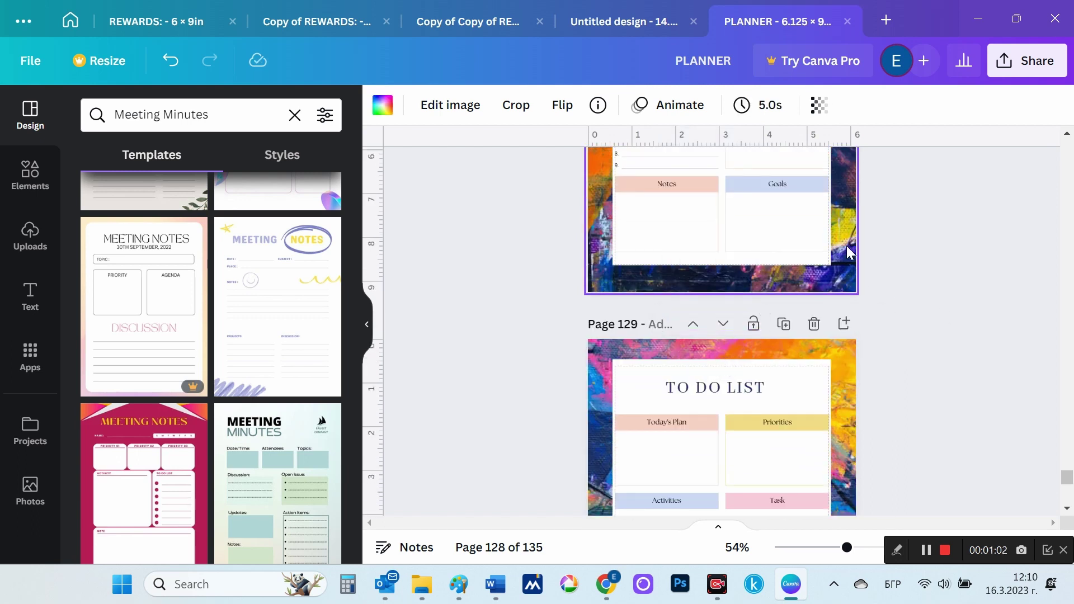
{"action": "key", "text": "ctrl+z"}
{"action": "left_click", "coordinate": [741, 318]}
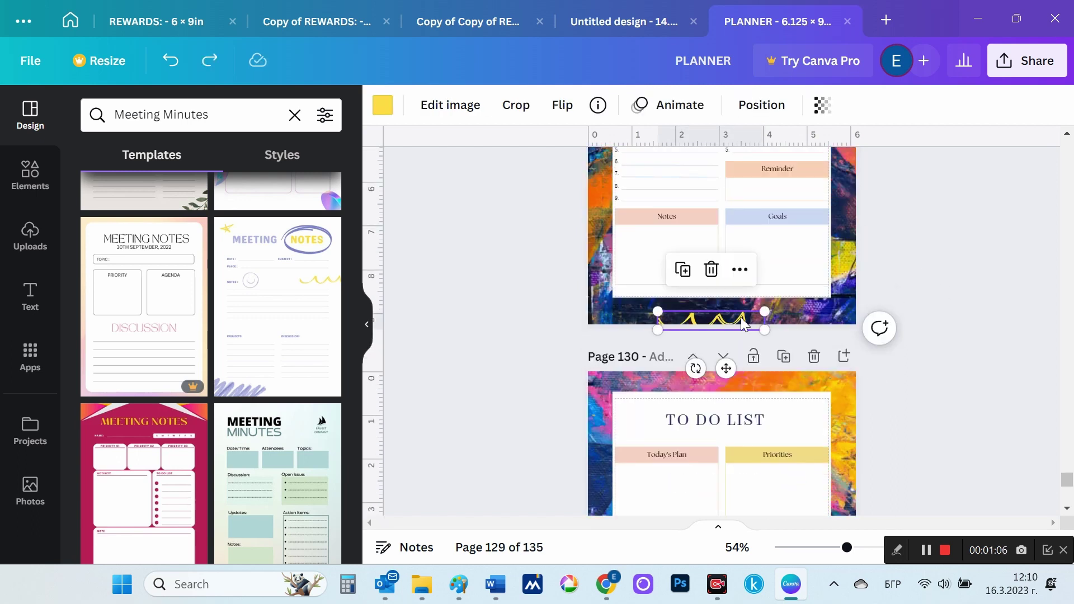
{"action": "scroll", "coordinate": [927, 255], "scroll_direction": "up", "scroll_amount": 4}
{"action": "scroll", "coordinate": [917, 258], "scroll_direction": "up", "scroll_amount": 6}
{"action": "left_click_drag", "start_coordinate": [787, 333], "coordinate": [727, 465]}
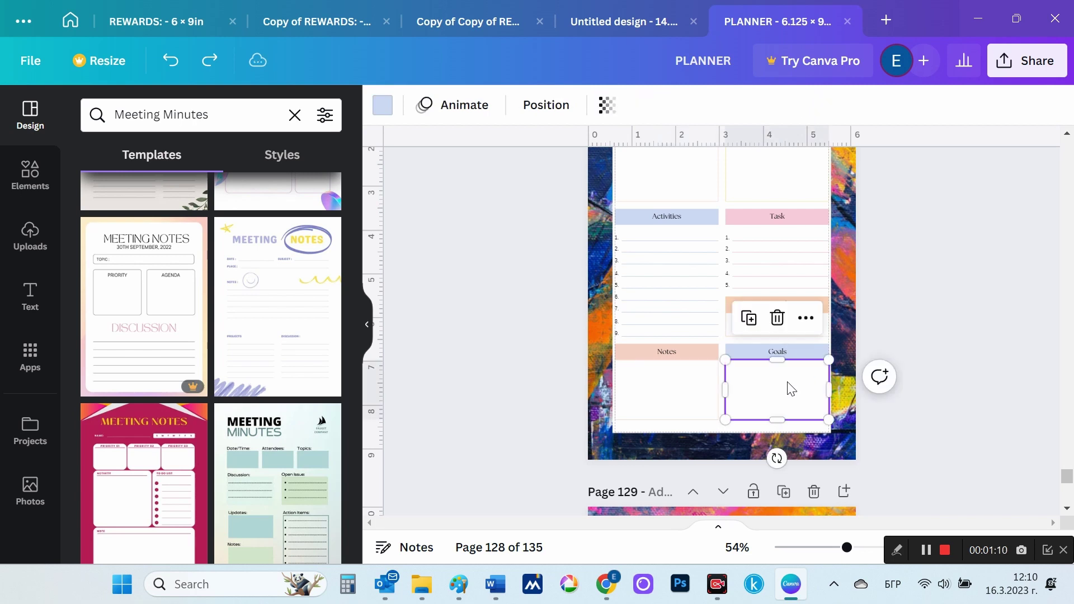
{"action": "left_click", "coordinate": [976, 253]}
- Scroll back down to the finished MEETING NOTES sheet on page 135
{"action": "scroll", "coordinate": [961, 308], "scroll_direction": "down", "scroll_amount": 3}
{"action": "scroll", "coordinate": [962, 308], "scroll_direction": "down", "scroll_amount": 10}
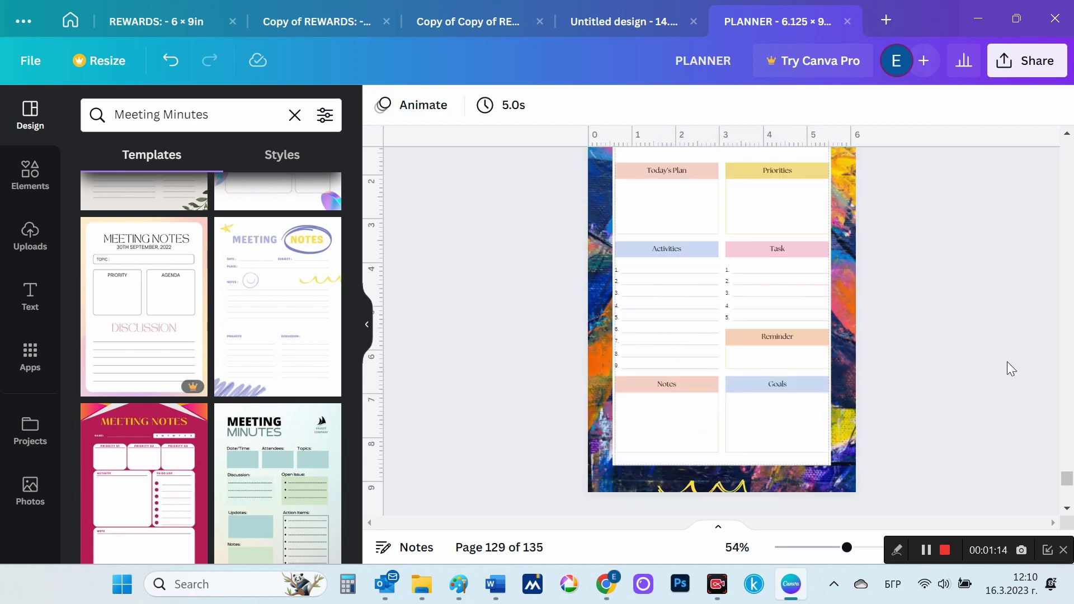
{"action": "scroll", "coordinate": [1007, 362], "scroll_direction": "down", "scroll_amount": 10}
{"action": "scroll", "coordinate": [1007, 361], "scroll_direction": "down", "scroll_amount": 10}
{"action": "scroll", "coordinate": [1007, 361], "scroll_direction": "down", "scroll_amount": 10}
{"action": "scroll", "coordinate": [1007, 361], "scroll_direction": "down", "scroll_amount": 3}
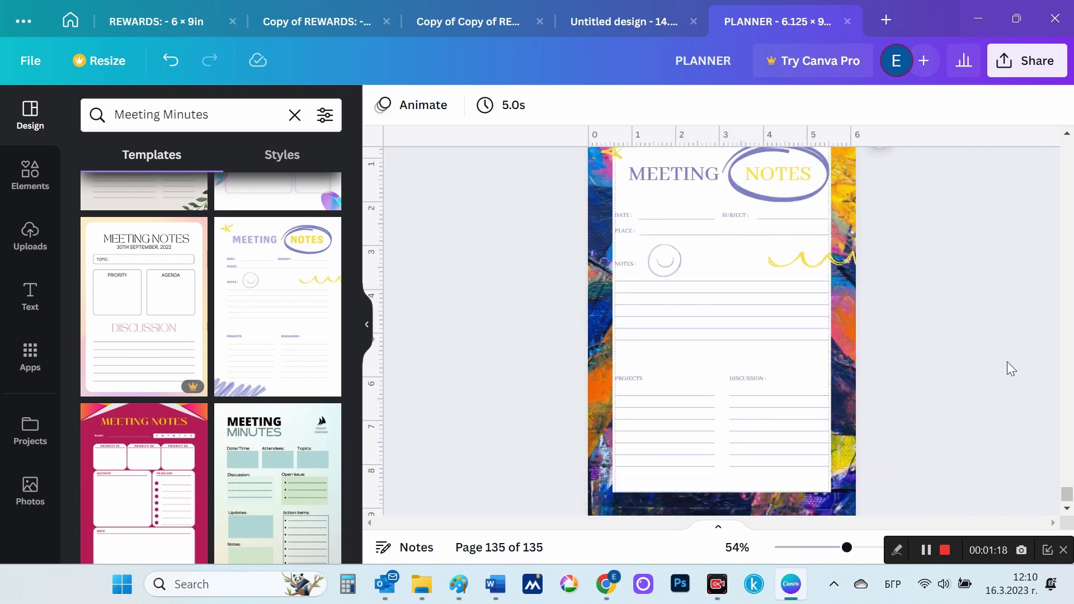
{"action": "scroll", "coordinate": [1007, 362], "scroll_direction": "down", "scroll_amount": 2}
{"action": "scroll", "coordinate": [1005, 358], "scroll_direction": "up", "scroll_amount": 2}
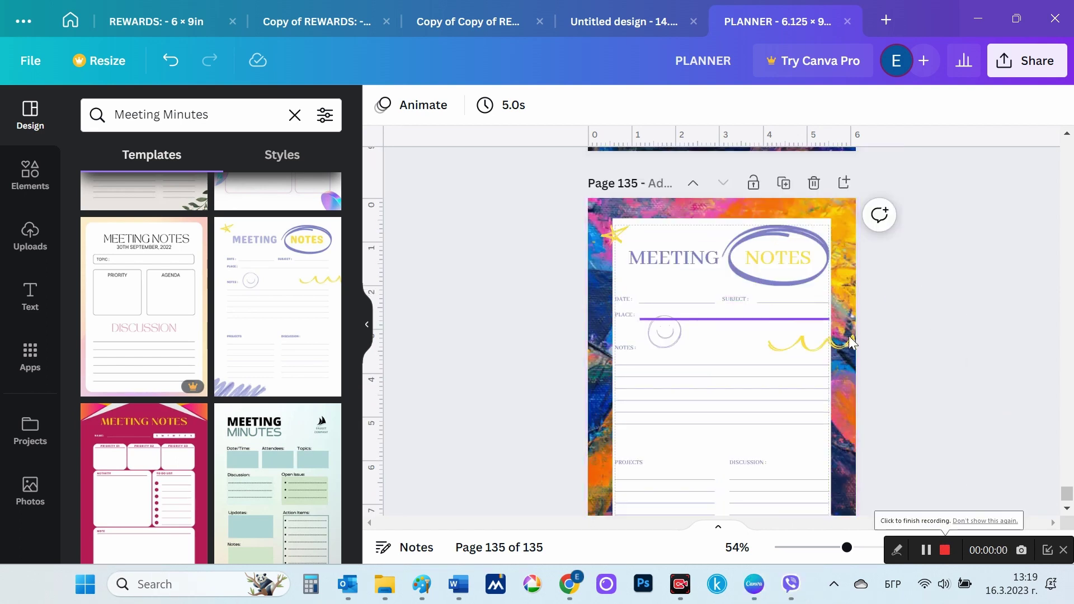
- Duplicate the MEETING NOTES page eleven times until the counter reads 165 of 165
{"action": "left_click", "coordinate": [783, 187]}
{"action": "left_click", "coordinate": [783, 187]}
{"action": "left_click", "coordinate": [784, 187]}
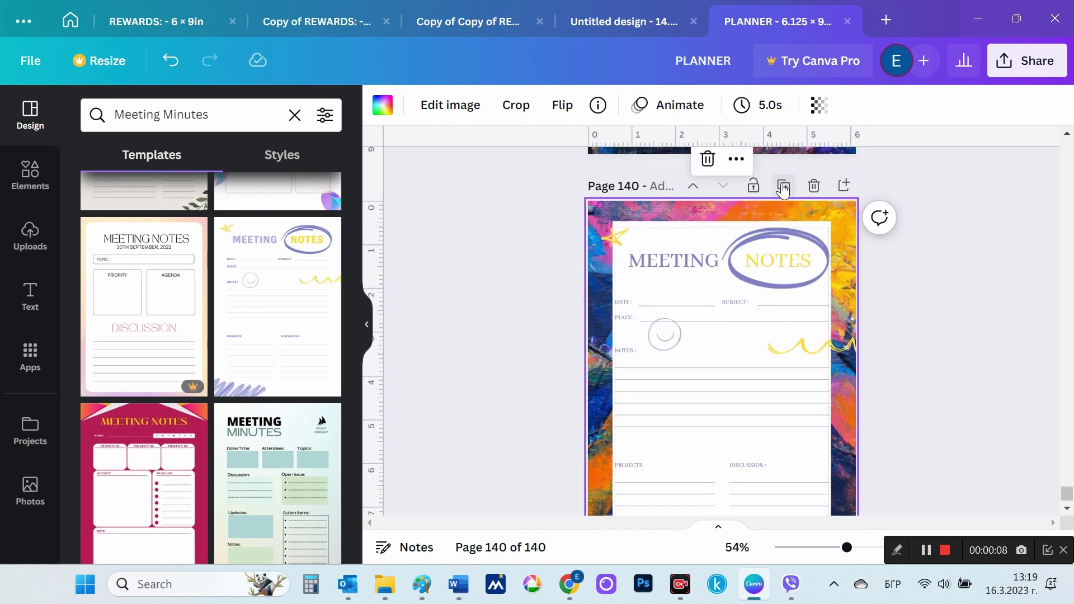
{"action": "left_click", "coordinate": [784, 187]}
{"action": "left_click", "coordinate": [784, 188]}
{"action": "left_click", "coordinate": [783, 187]}
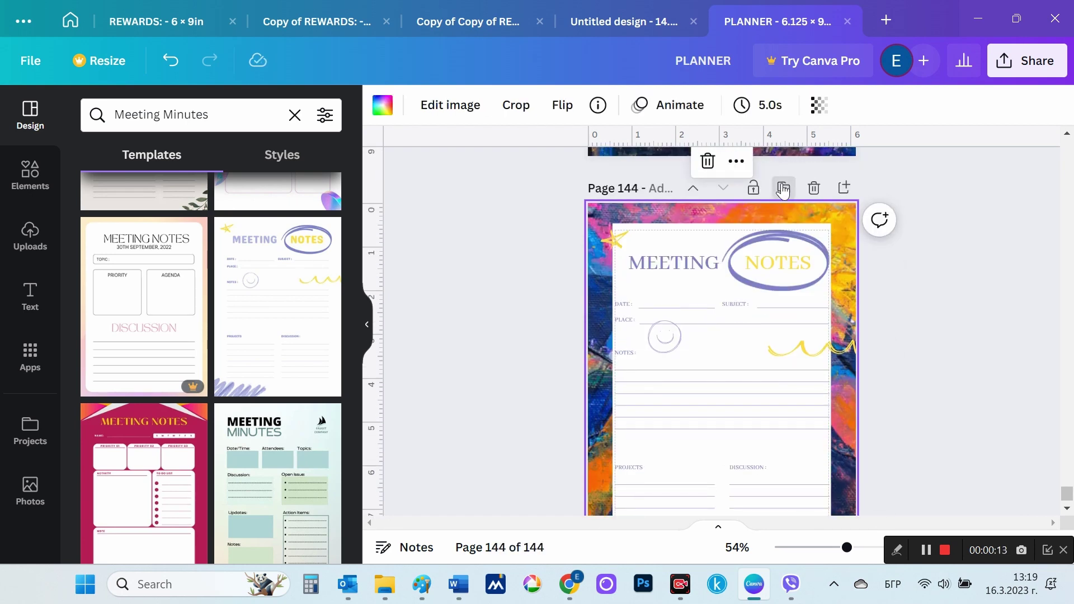
{"action": "left_click", "coordinate": [783, 188]}
{"action": "left_click", "coordinate": [782, 188]}
{"action": "left_click", "coordinate": [783, 190]}
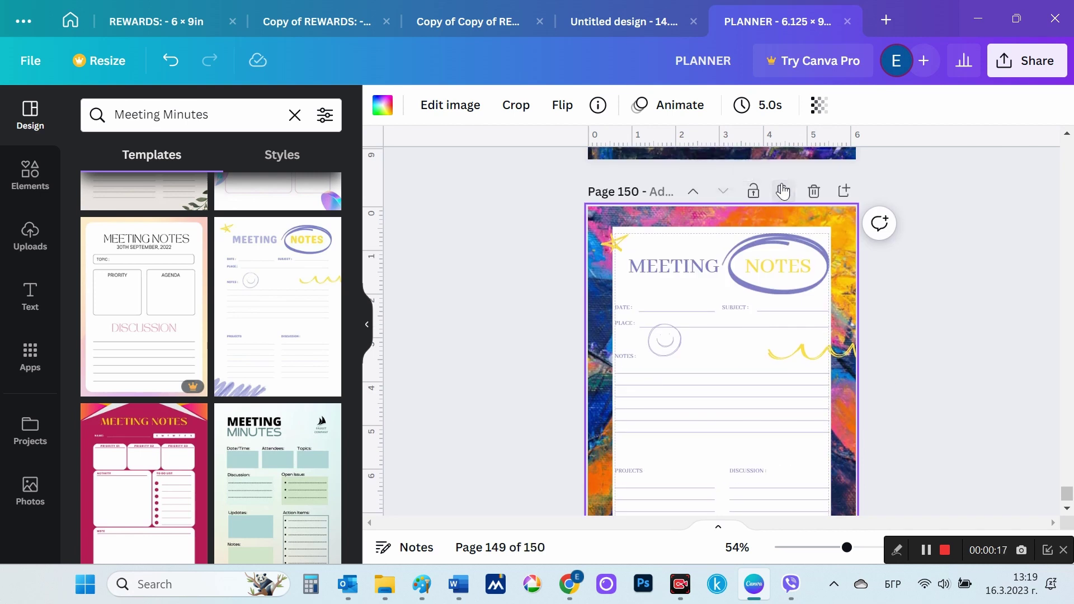
{"action": "left_click", "coordinate": [783, 190]}
{"action": "left_click", "coordinate": [784, 192]}
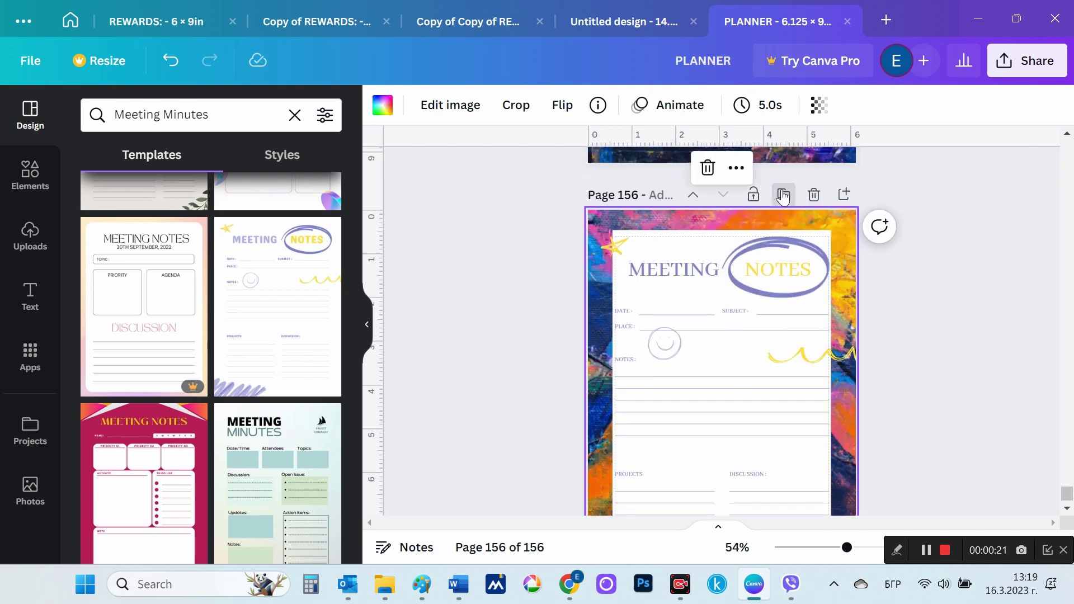
{"action": "left_click", "coordinate": [783, 196]}
{"action": "left_click", "coordinate": [783, 197]}
{"action": "left_click", "coordinate": [783, 197]}
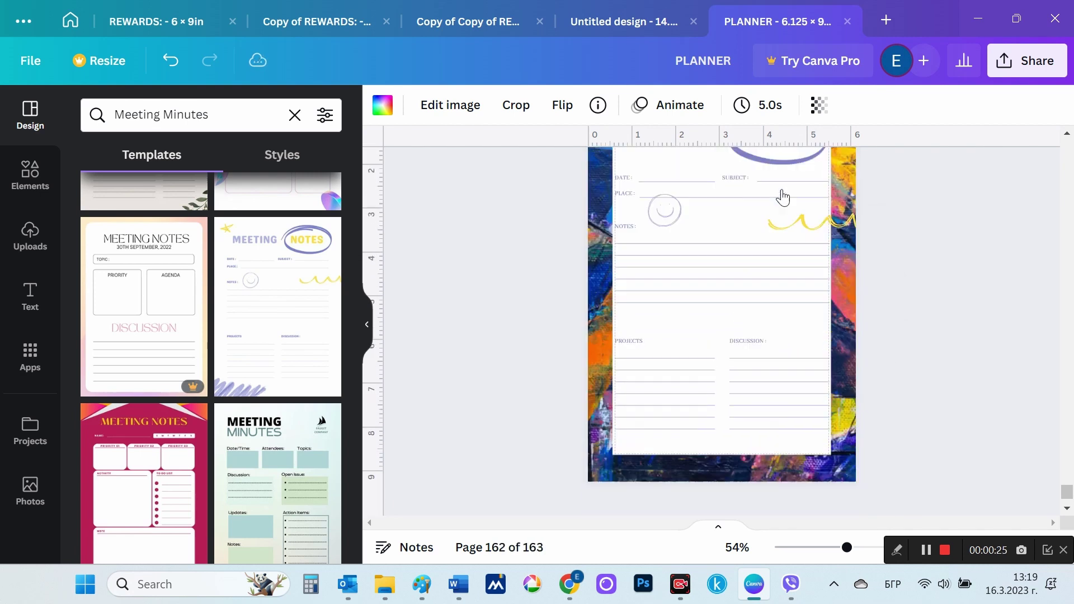
{"action": "left_click", "coordinate": [783, 197]}
{"action": "left_click", "coordinate": [783, 196]}
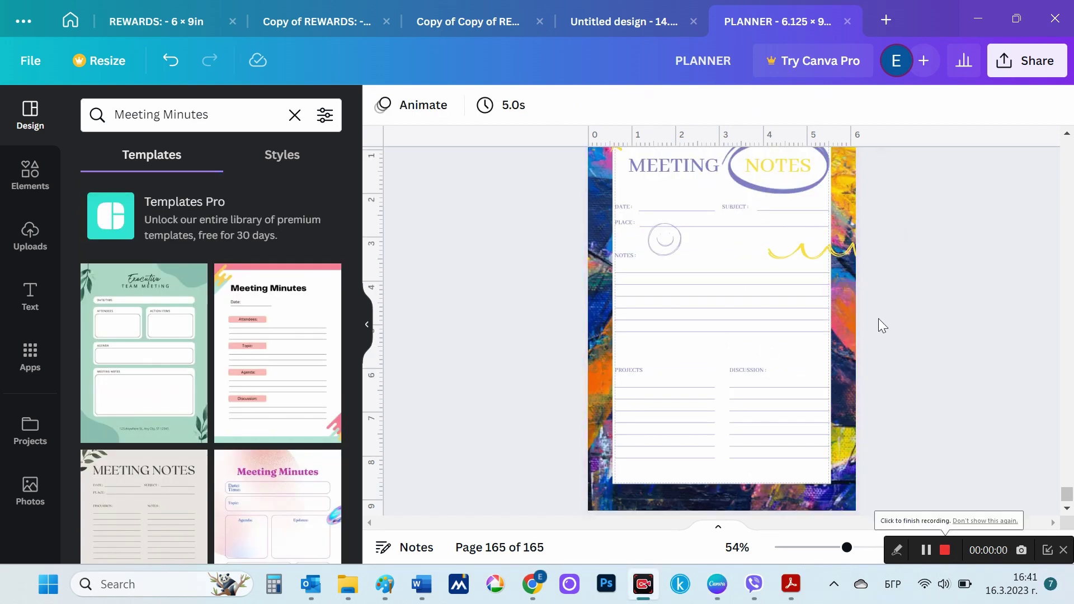
- Add blank page 166 and replace the template search with 'Meal plan'
{"action": "scroll", "coordinate": [870, 335], "scroll_direction": "down", "scroll_amount": 2}
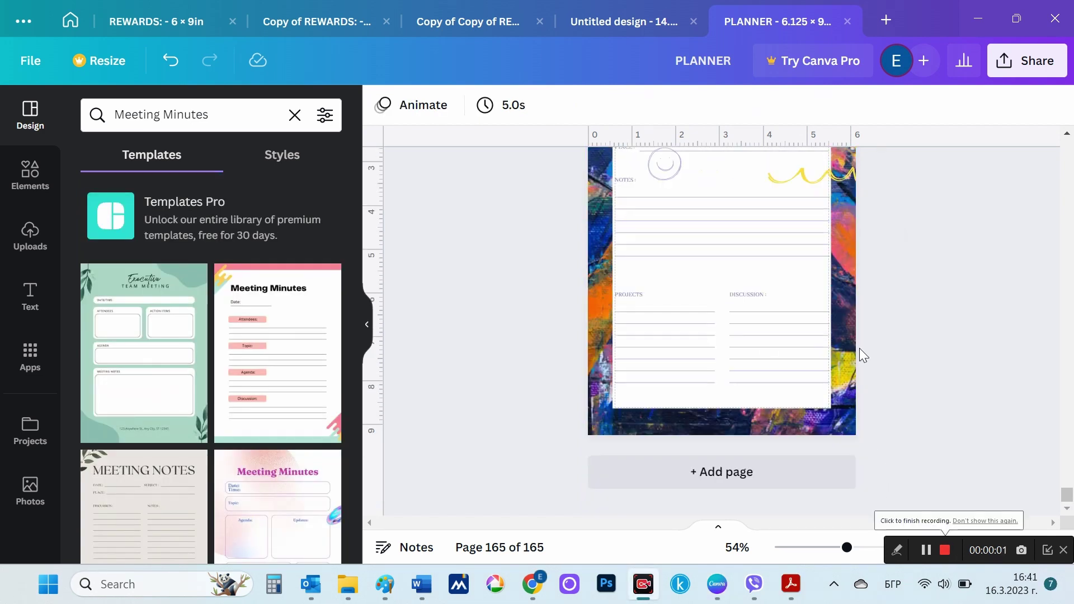
{"action": "left_click", "coordinate": [692, 471]}
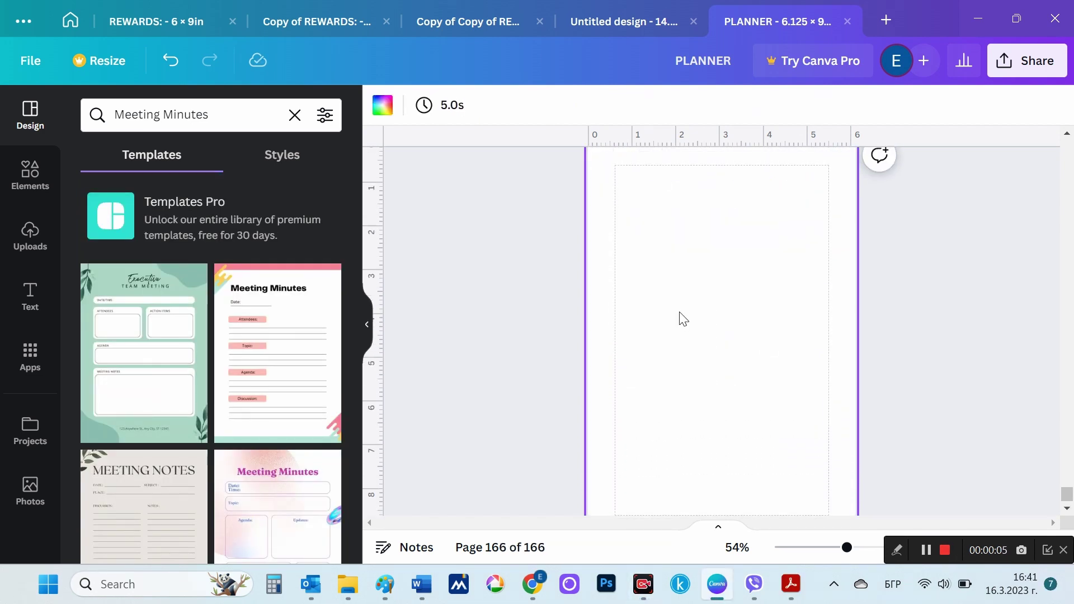
{"action": "left_click", "coordinate": [209, 115]}
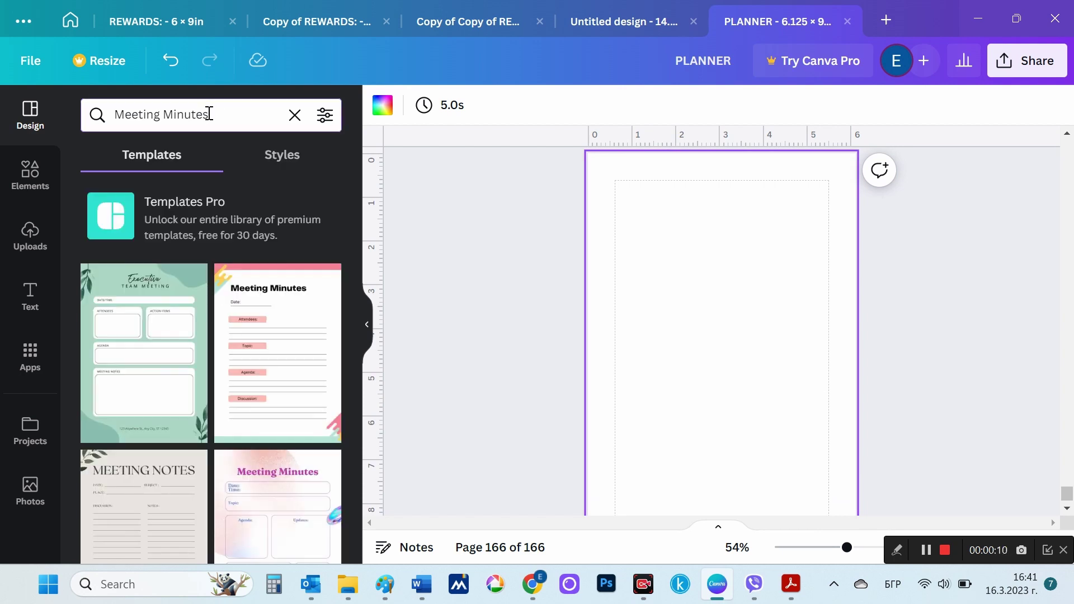
{"action": "triple_click", "coordinate": [209, 114]}
{"action": "type", "text": "Meal plan"}
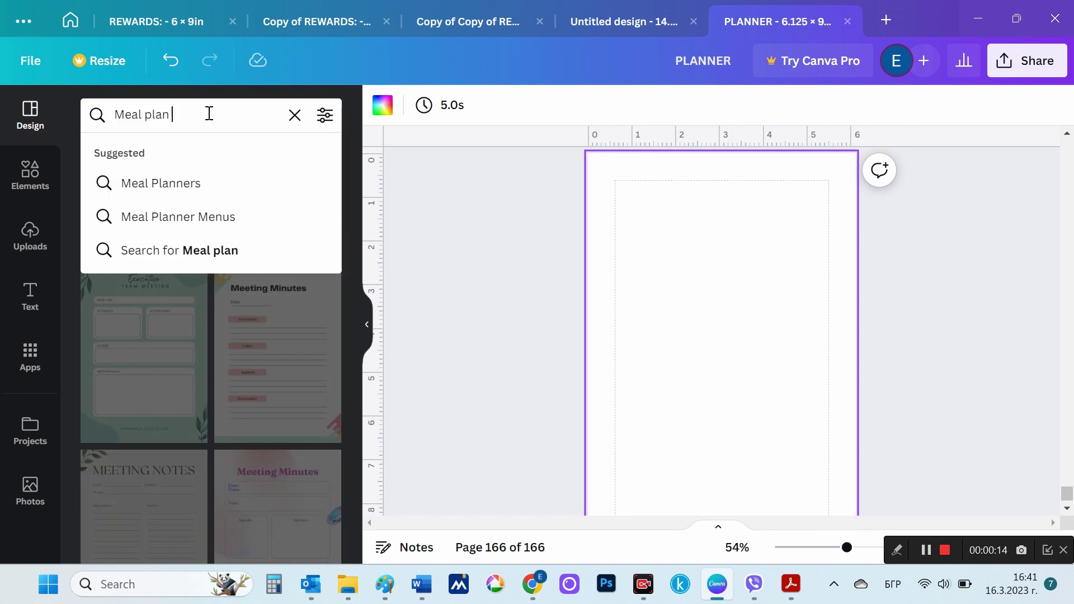
{"action": "key", "text": "Return"}
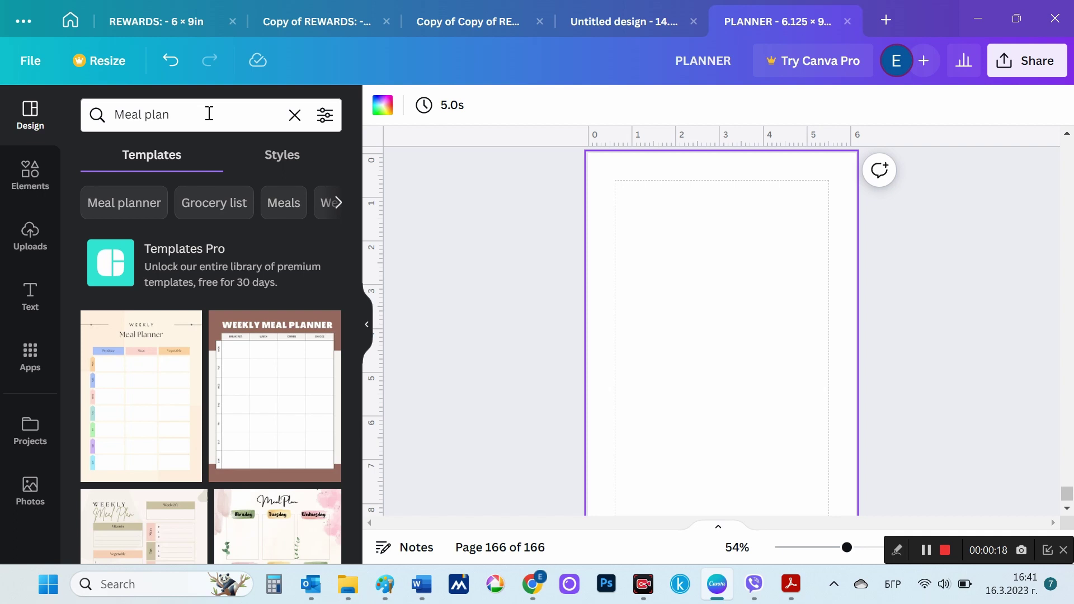
{"action": "scroll", "coordinate": [217, 325], "scroll_direction": "down", "scroll_amount": 1}
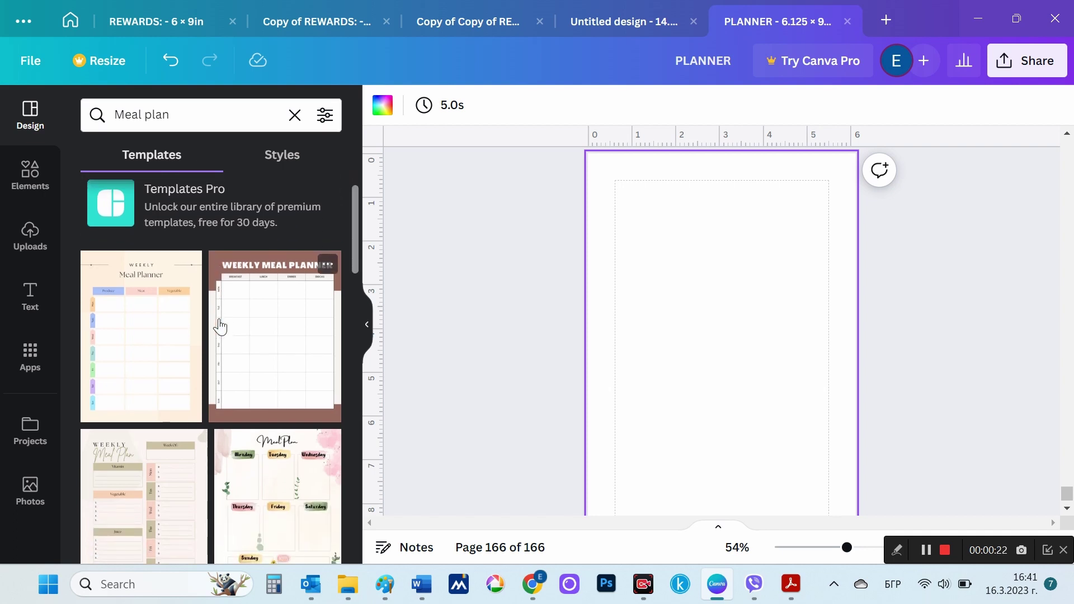
- Try the Weekly Meal Planner and floral Meal Plan templates on the blank page, undoing each
{"action": "left_click", "coordinate": [159, 347]}
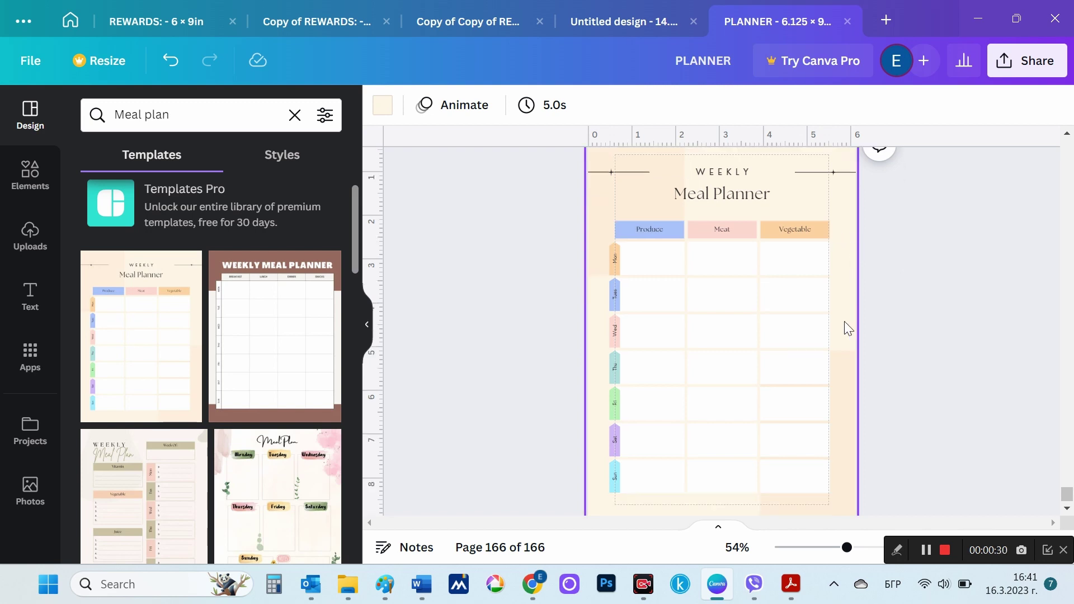
{"action": "key", "text": "ctrl+z"}
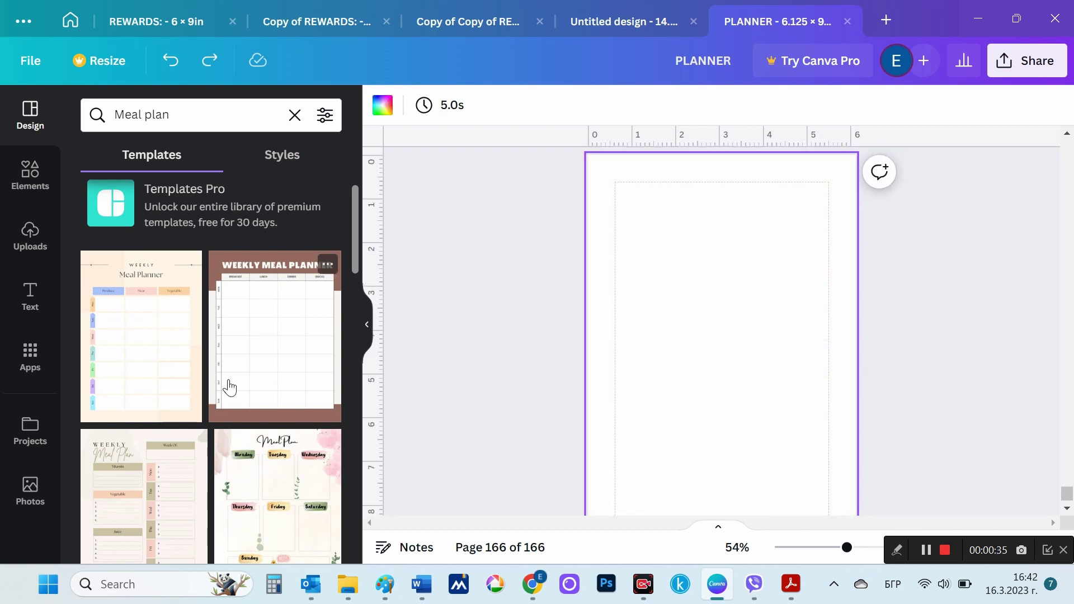
{"action": "scroll", "coordinate": [229, 386], "scroll_direction": "down", "scroll_amount": 1}
{"action": "scroll", "coordinate": [229, 386], "scroll_direction": "down", "scroll_amount": 1}
{"action": "scroll", "coordinate": [230, 386], "scroll_direction": "down", "scroll_amount": 1}
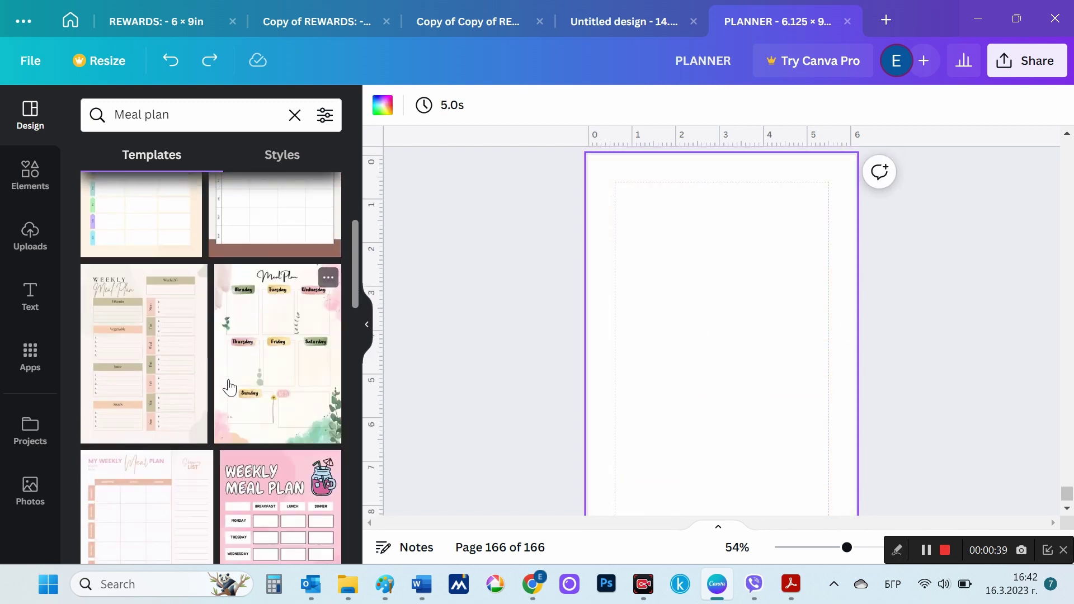
{"action": "left_click", "coordinate": [263, 368]}
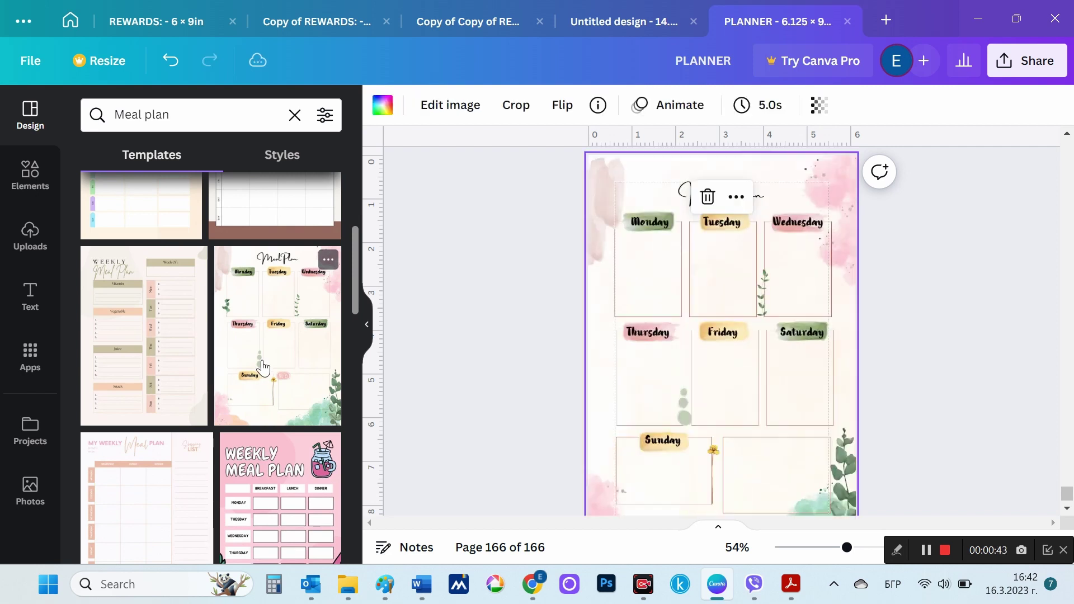
{"action": "key", "text": "ctrl+z"}
- Try two Pro-only Meal Plan templates further down, dismissing each Canva Pro upgrade offer
{"action": "scroll", "coordinate": [263, 367], "scroll_direction": "down", "scroll_amount": 2}
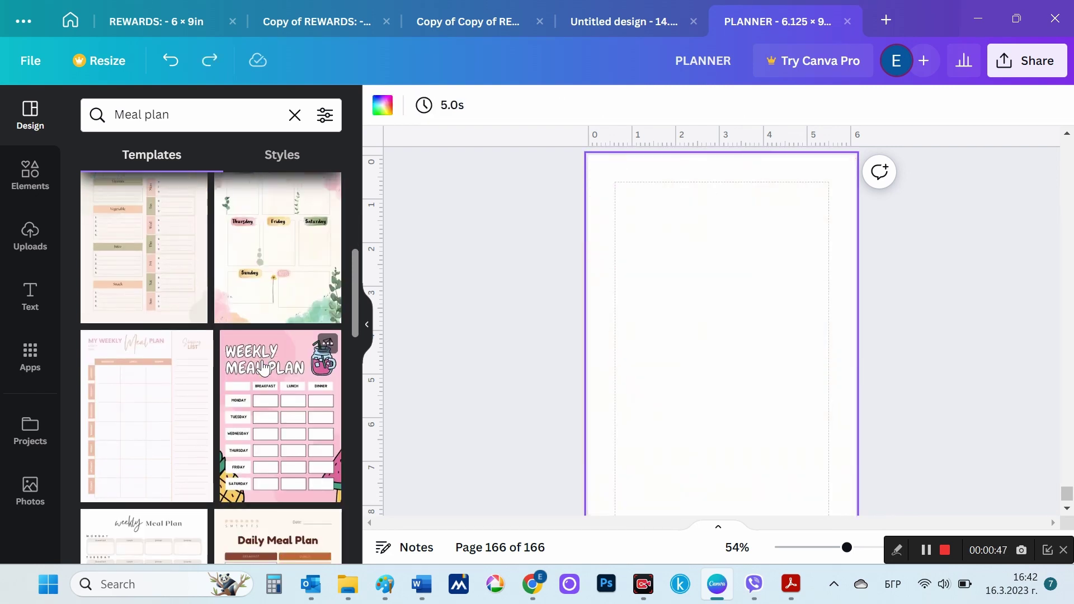
{"action": "scroll", "coordinate": [263, 368], "scroll_direction": "down", "scroll_amount": 2}
{"action": "scroll", "coordinate": [263, 368], "scroll_direction": "down", "scroll_amount": 2}
{"action": "scroll", "coordinate": [263, 368], "scroll_direction": "down", "scroll_amount": 3}
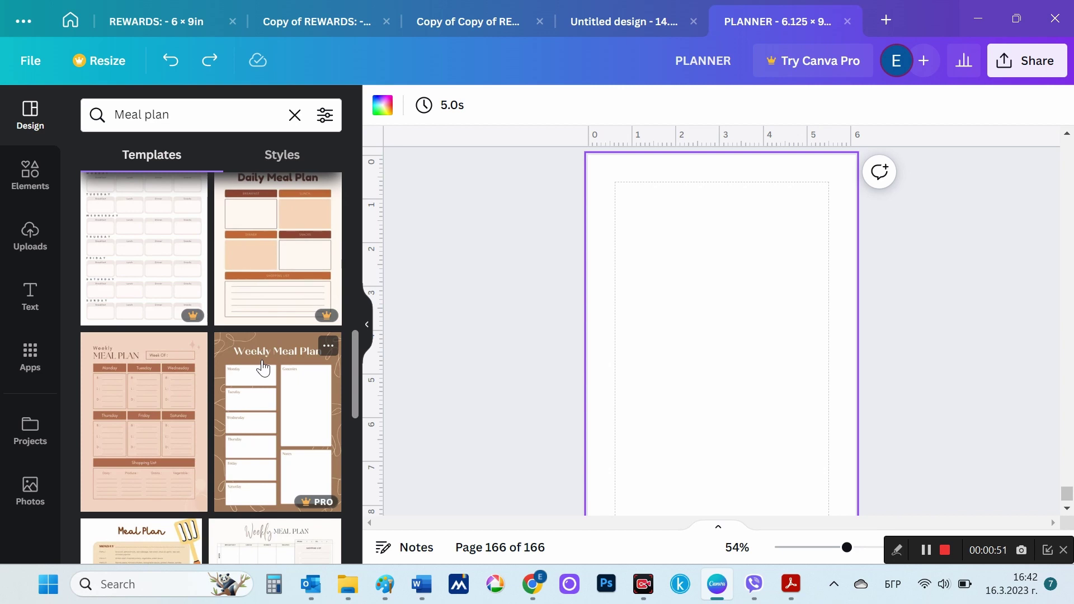
{"action": "scroll", "coordinate": [263, 367], "scroll_direction": "down", "scroll_amount": 1}
{"action": "scroll", "coordinate": [263, 367], "scroll_direction": "down", "scroll_amount": 3}
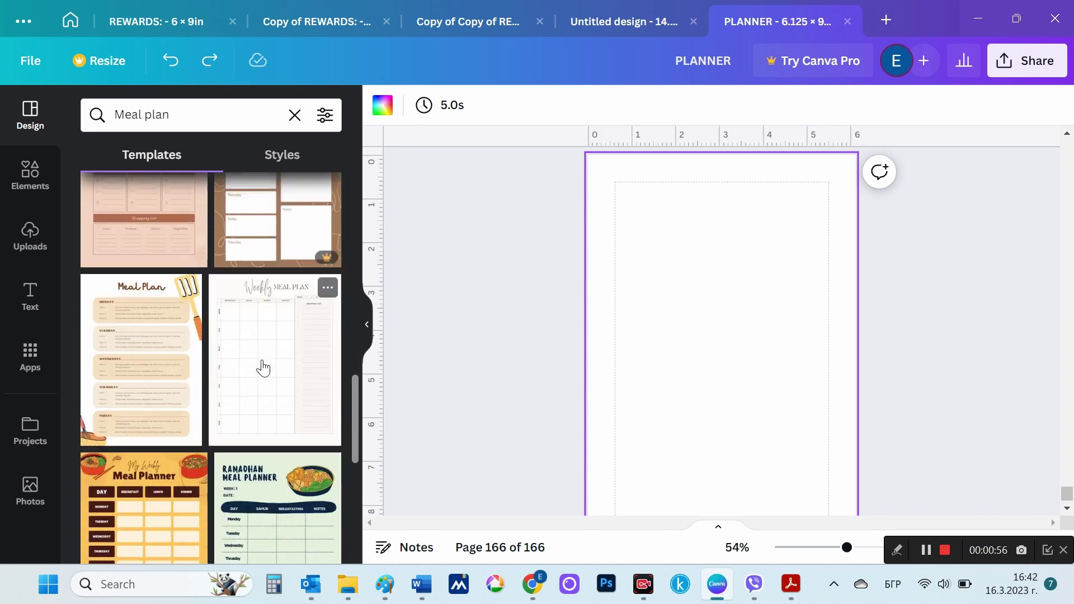
{"action": "scroll", "coordinate": [263, 367], "scroll_direction": "down", "scroll_amount": 4}
{"action": "scroll", "coordinate": [263, 368], "scroll_direction": "down", "scroll_amount": 2}
{"action": "scroll", "coordinate": [263, 367], "scroll_direction": "down", "scroll_amount": 1}
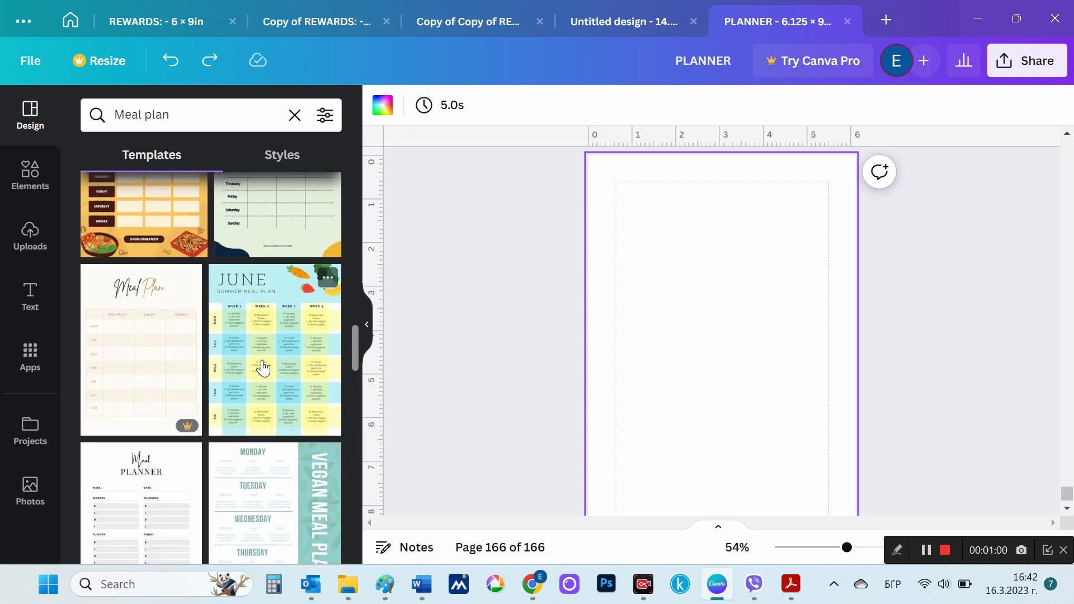
{"action": "left_click", "coordinate": [178, 360]}
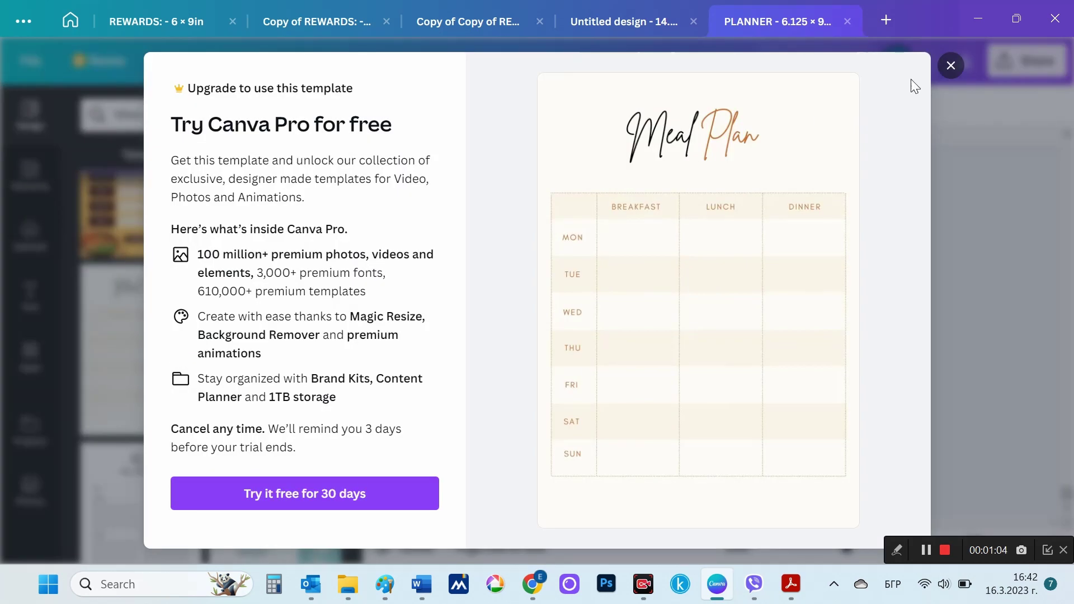
{"action": "left_click", "coordinate": [951, 75]}
{"action": "scroll", "coordinate": [252, 369], "scroll_direction": "down", "scroll_amount": 2}
{"action": "scroll", "coordinate": [250, 381], "scroll_direction": "down", "scroll_amount": 1}
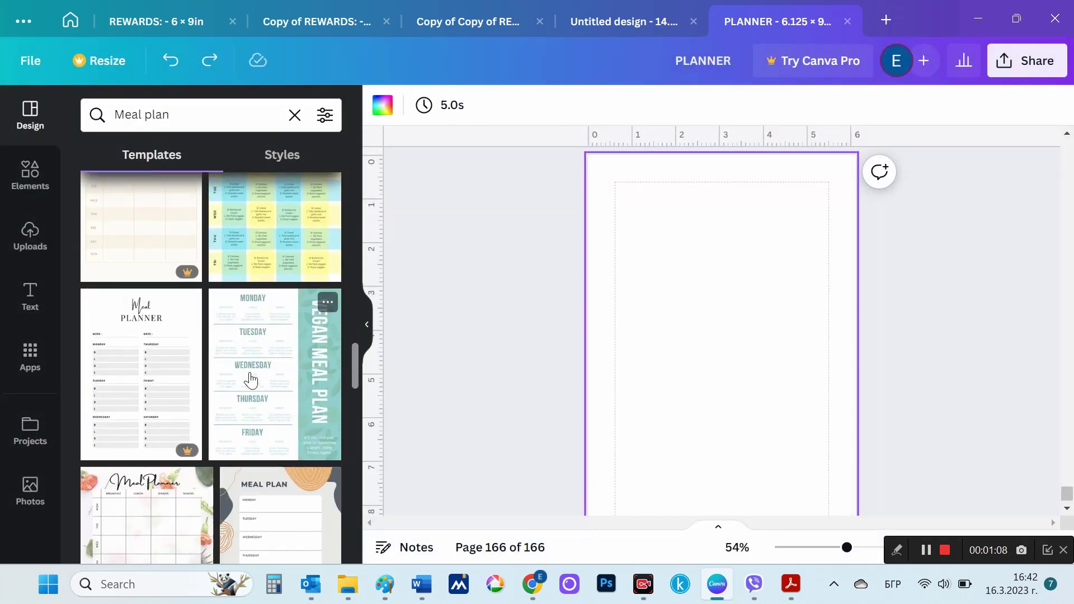
{"action": "scroll", "coordinate": [250, 380], "scroll_direction": "down", "scroll_amount": 1}
{"action": "left_click", "coordinate": [159, 335]}
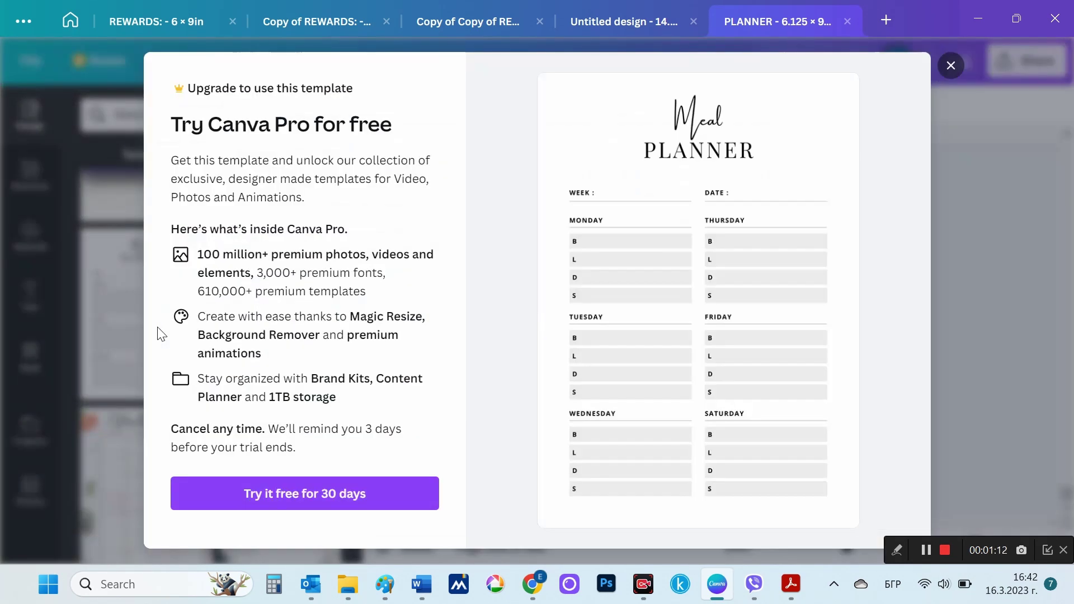
{"action": "left_click", "coordinate": [951, 67]}
- Apply the Weekly Meal Plan template with grocery list to page 166
{"action": "scroll", "coordinate": [242, 362], "scroll_direction": "down", "scroll_amount": 1}
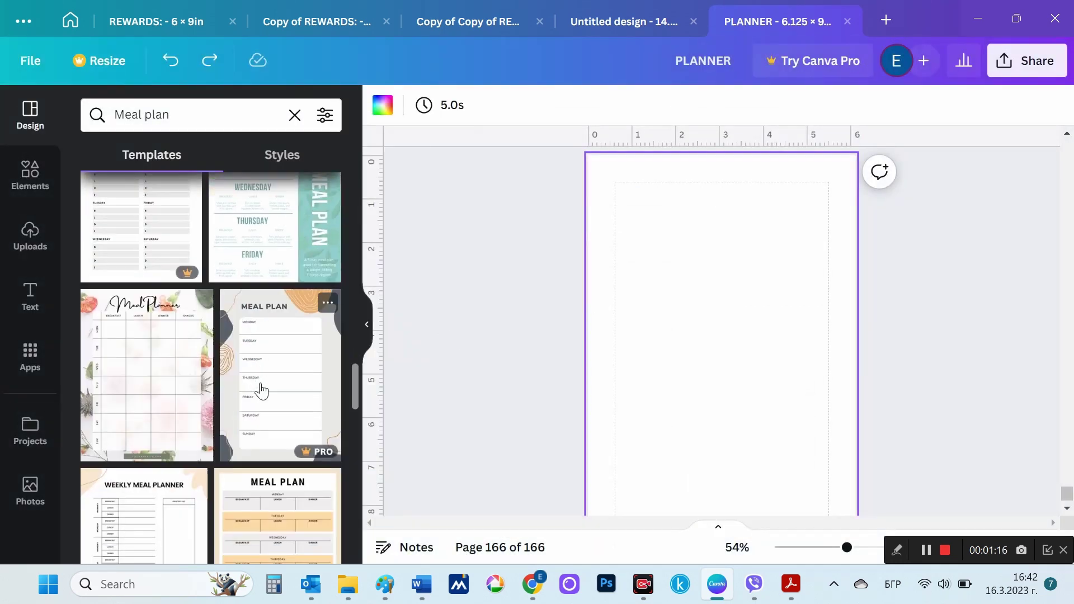
{"action": "scroll", "coordinate": [241, 363], "scroll_direction": "down", "scroll_amount": 2}
{"action": "scroll", "coordinate": [262, 390], "scroll_direction": "down", "scroll_amount": 1}
{"action": "scroll", "coordinate": [261, 390], "scroll_direction": "down", "scroll_amount": 1}
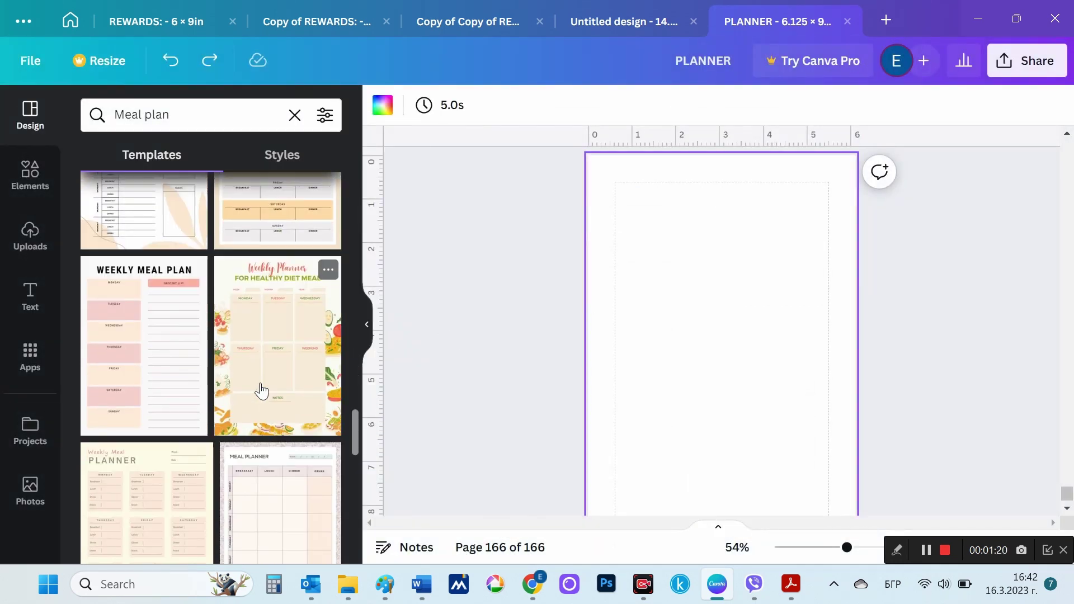
{"action": "left_click", "coordinate": [146, 378]}
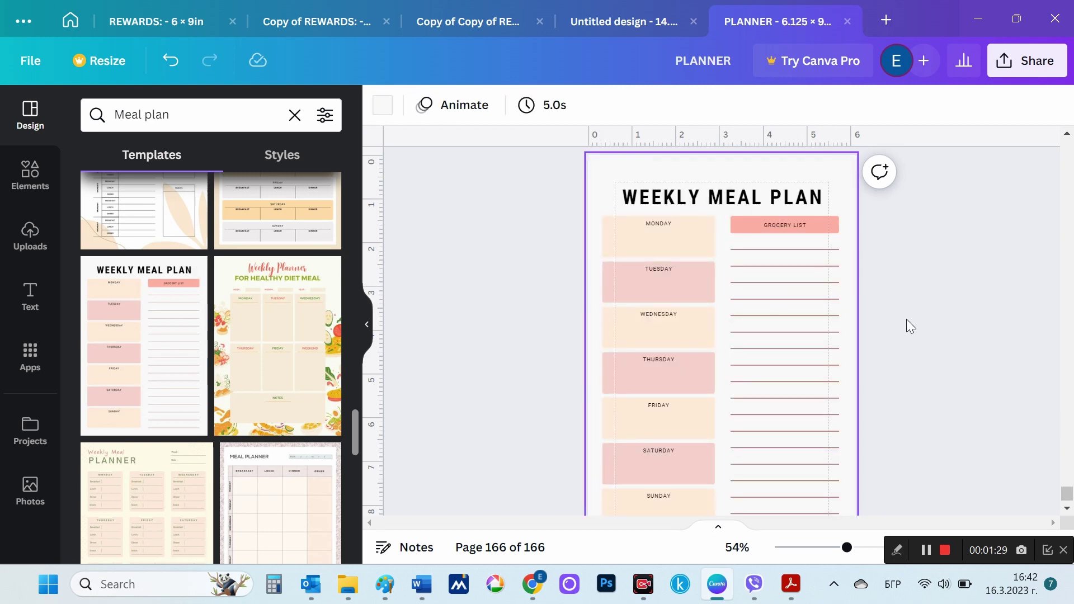
{"action": "scroll", "coordinate": [907, 322], "scroll_direction": "down", "scroll_amount": 3}
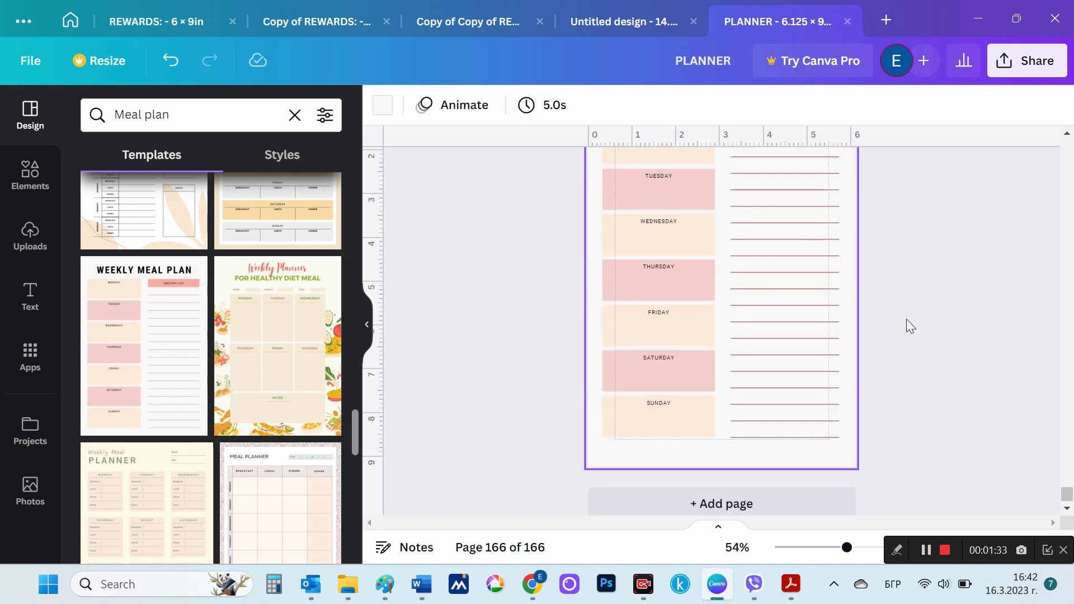
{"action": "scroll", "coordinate": [906, 326], "scroll_direction": "up", "scroll_amount": 2}
{"action": "scroll", "coordinate": [907, 326], "scroll_direction": "up", "scroll_amount": 1}
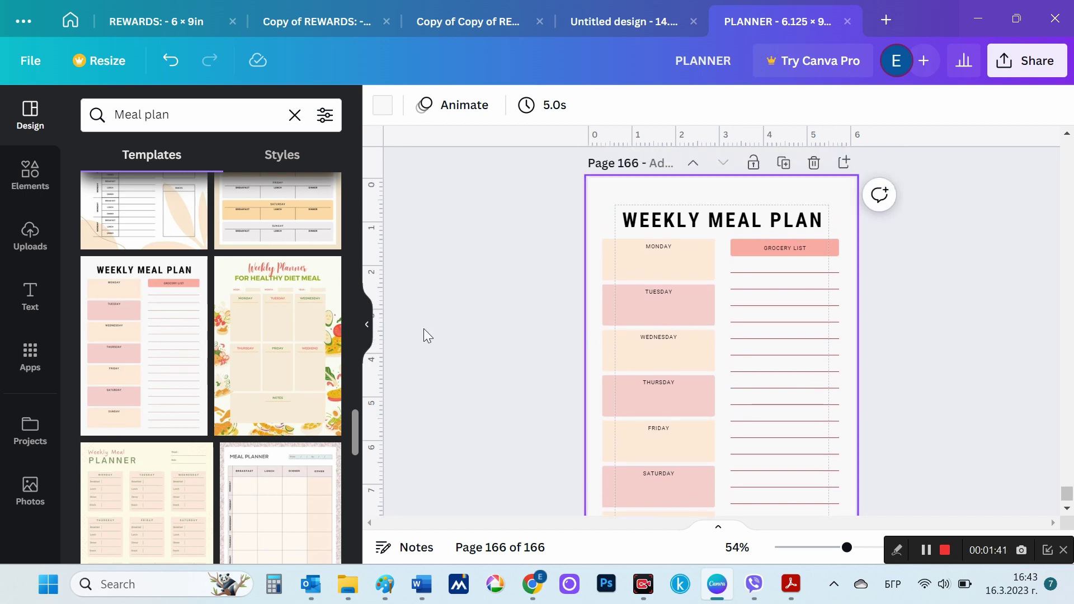
{"action": "scroll", "coordinate": [264, 414], "scroll_direction": "down", "scroll_amount": 3}
{"action": "scroll", "coordinate": [264, 415], "scroll_direction": "down", "scroll_amount": 2}
{"action": "scroll", "coordinate": [264, 416], "scroll_direction": "down", "scroll_amount": 2}
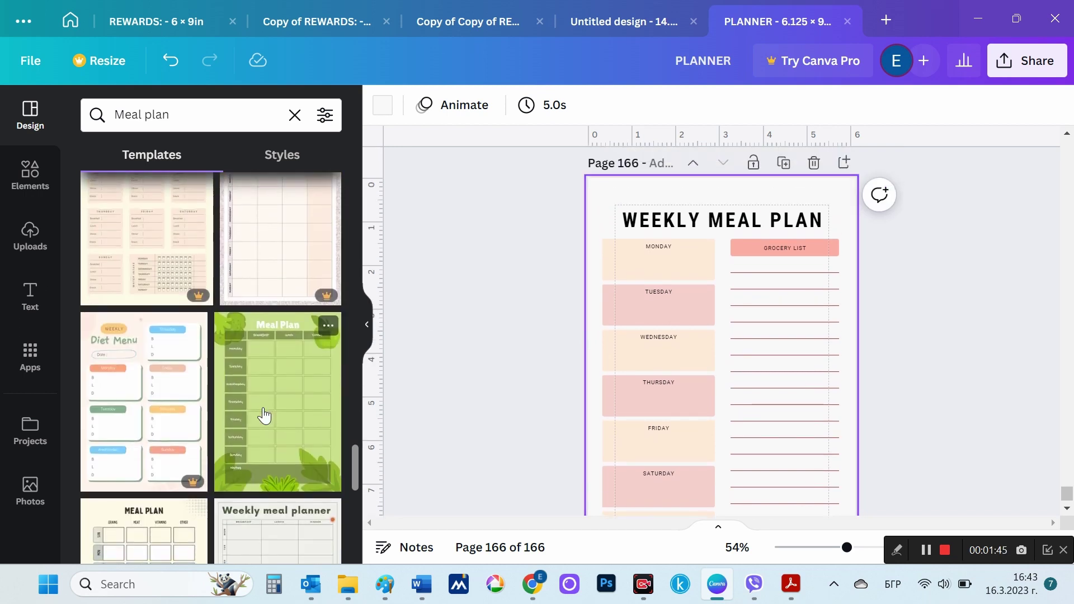
{"action": "scroll", "coordinate": [264, 416], "scroll_direction": "down", "scroll_amount": 3}
{"action": "scroll", "coordinate": [264, 416], "scroll_direction": "down", "scroll_amount": 3}
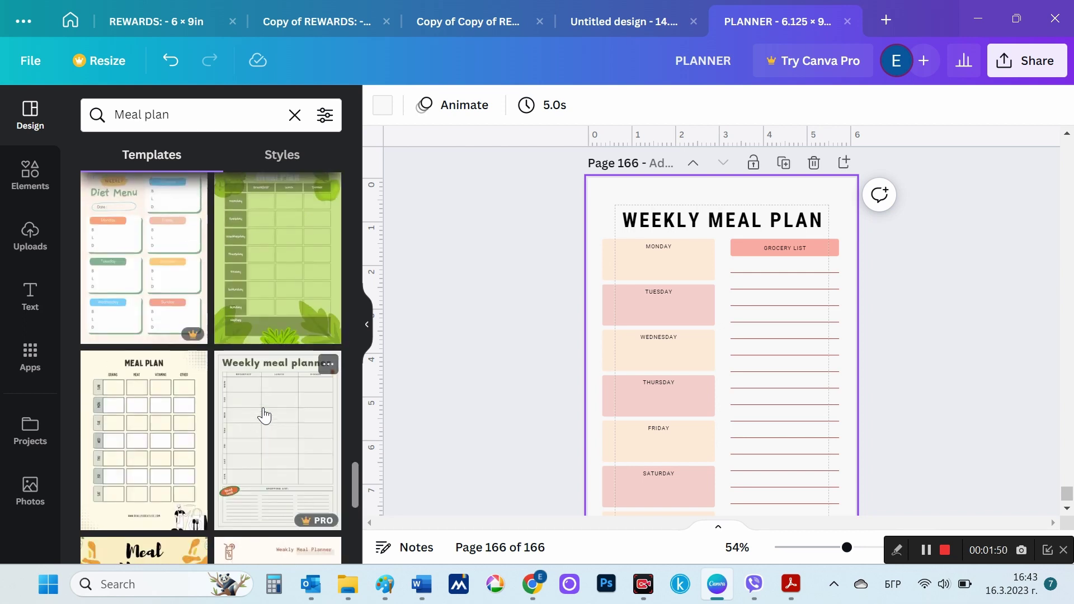
{"action": "scroll", "coordinate": [264, 416], "scroll_direction": "down", "scroll_amount": 3}
{"action": "scroll", "coordinate": [264, 415], "scroll_direction": "down", "scroll_amount": 3}
{"action": "scroll", "coordinate": [264, 416], "scroll_direction": "down", "scroll_amount": 3}
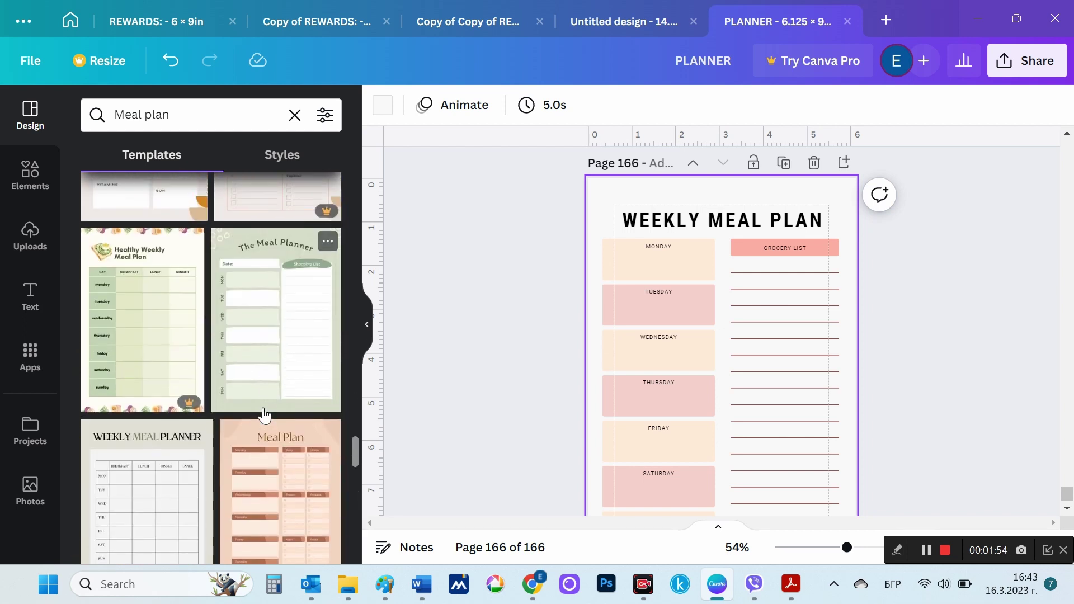
{"action": "scroll", "coordinate": [264, 416], "scroll_direction": "down", "scroll_amount": 3}
{"action": "scroll", "coordinate": [264, 416], "scroll_direction": "down", "scroll_amount": 3}
{"action": "scroll", "coordinate": [264, 416], "scroll_direction": "down", "scroll_amount": 1}
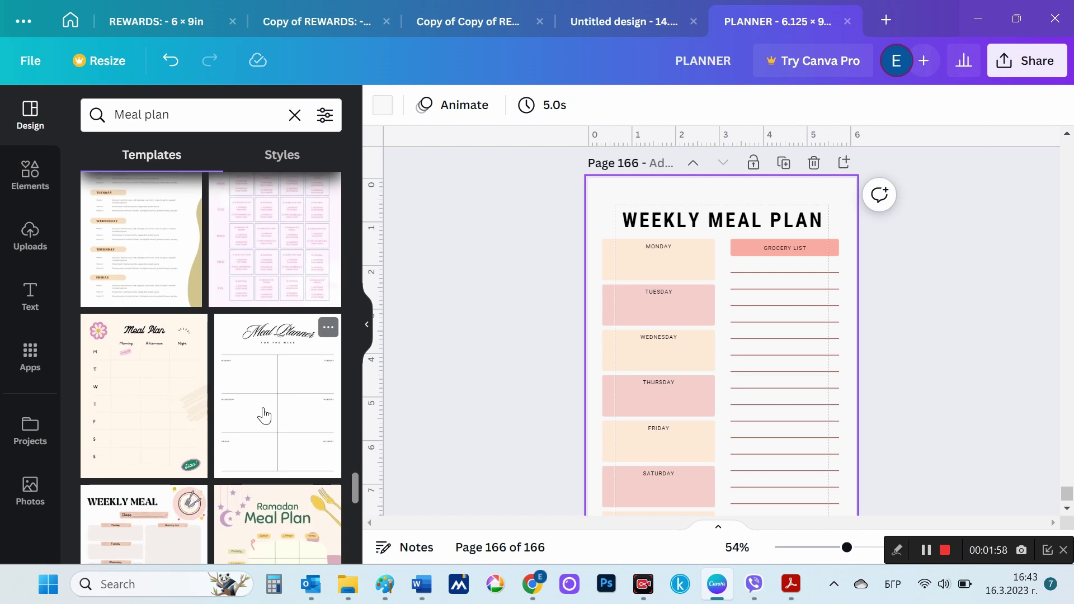
{"action": "scroll", "coordinate": [264, 416], "scroll_direction": "down", "scroll_amount": 1}
{"action": "scroll", "coordinate": [265, 416], "scroll_direction": "down", "scroll_amount": 2}
{"action": "scroll", "coordinate": [264, 416], "scroll_direction": "down", "scroll_amount": 3}
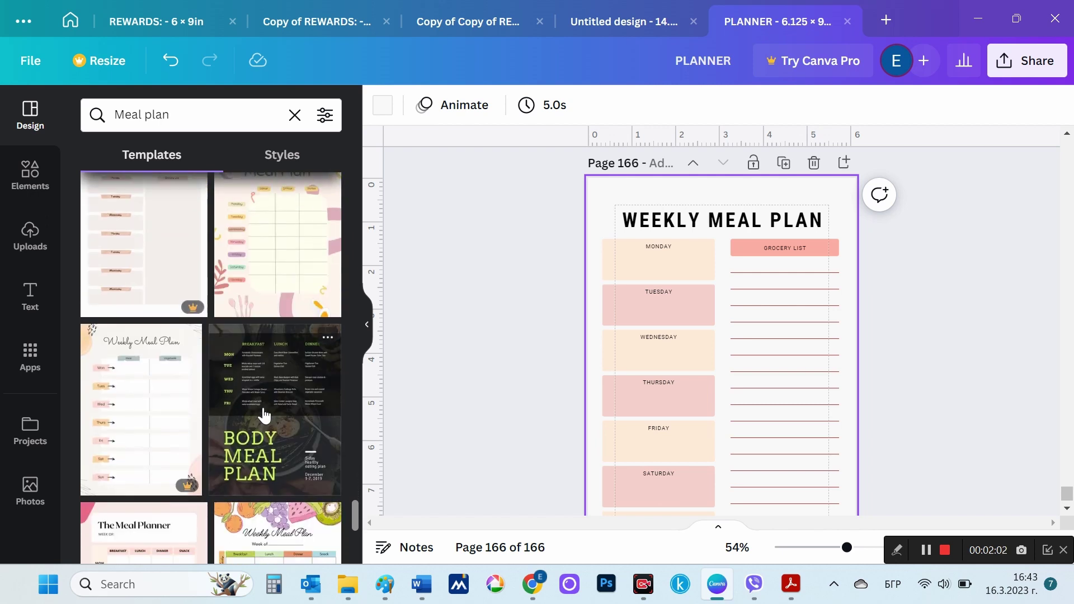
{"action": "scroll", "coordinate": [264, 416], "scroll_direction": "down", "scroll_amount": 1}
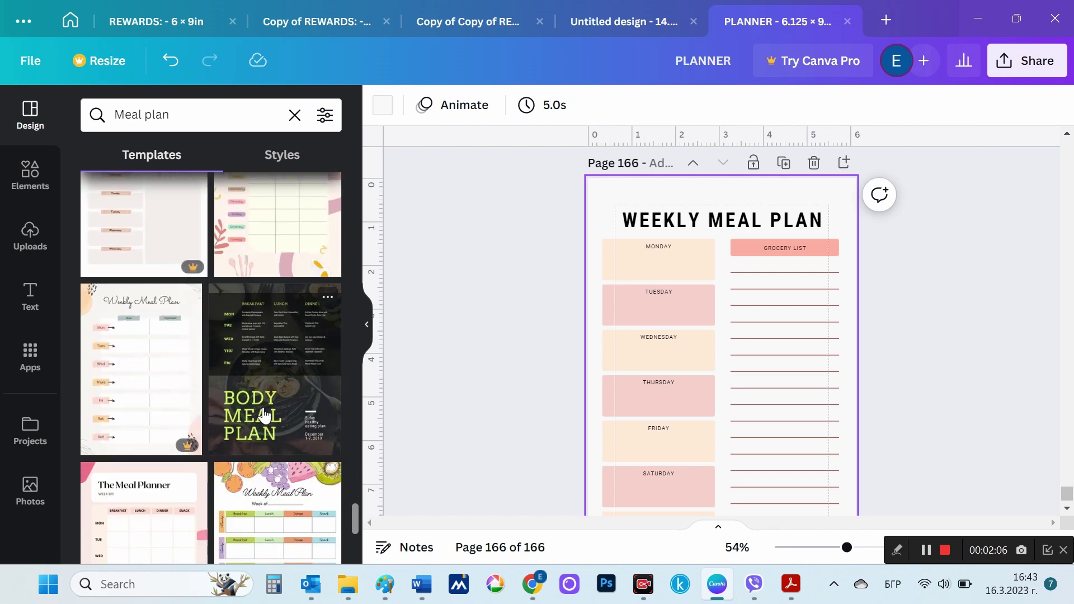
{"action": "scroll", "coordinate": [264, 415], "scroll_direction": "down", "scroll_amount": 3}
{"action": "scroll", "coordinate": [264, 416], "scroll_direction": "down", "scroll_amount": 4}
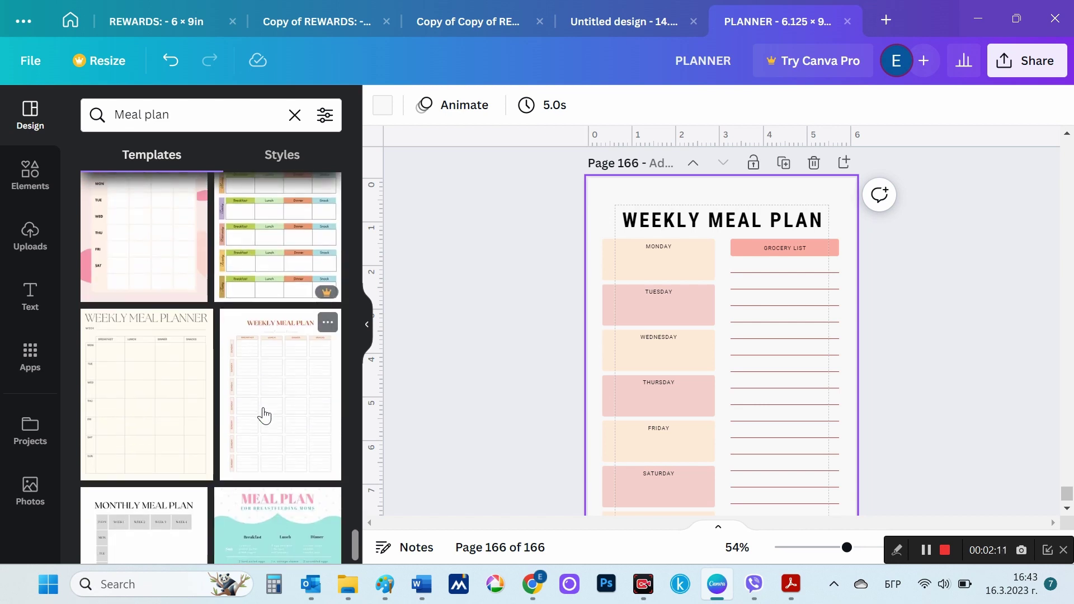
{"action": "scroll", "coordinate": [264, 416], "scroll_direction": "down", "scroll_amount": 2}
{"action": "scroll", "coordinate": [264, 416], "scroll_direction": "down", "scroll_amount": 3}
{"action": "scroll", "coordinate": [264, 415], "scroll_direction": "down", "scroll_amount": 4}
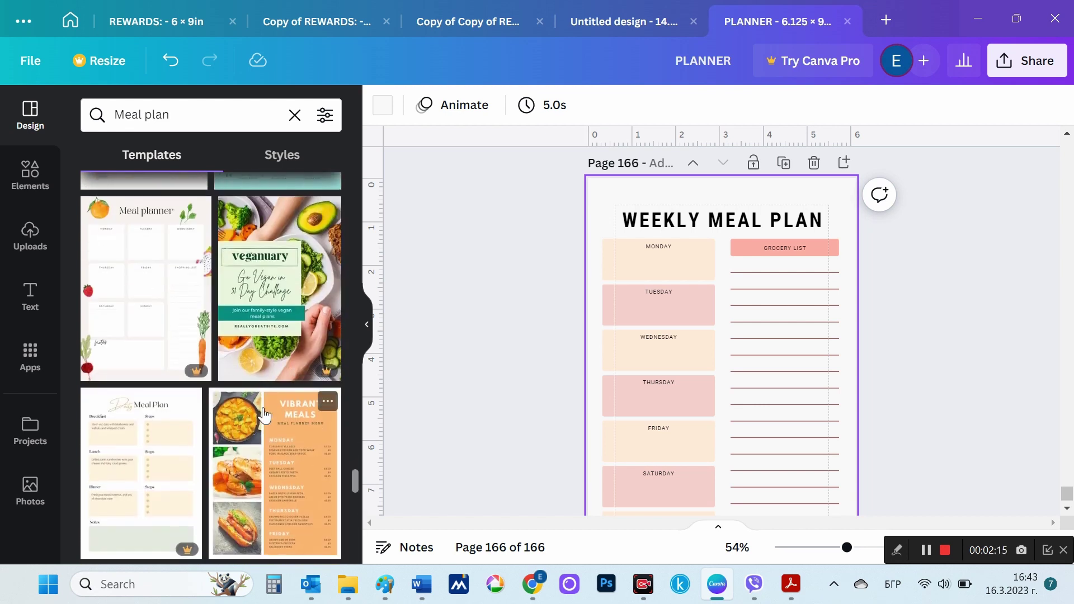
{"action": "scroll", "coordinate": [264, 415], "scroll_direction": "down", "scroll_amount": 4}
{"action": "scroll", "coordinate": [264, 416], "scroll_direction": "down", "scroll_amount": 1}
{"action": "scroll", "coordinate": [264, 416], "scroll_direction": "down", "scroll_amount": 1}
{"action": "scroll", "coordinate": [264, 416], "scroll_direction": "down", "scroll_amount": 4}
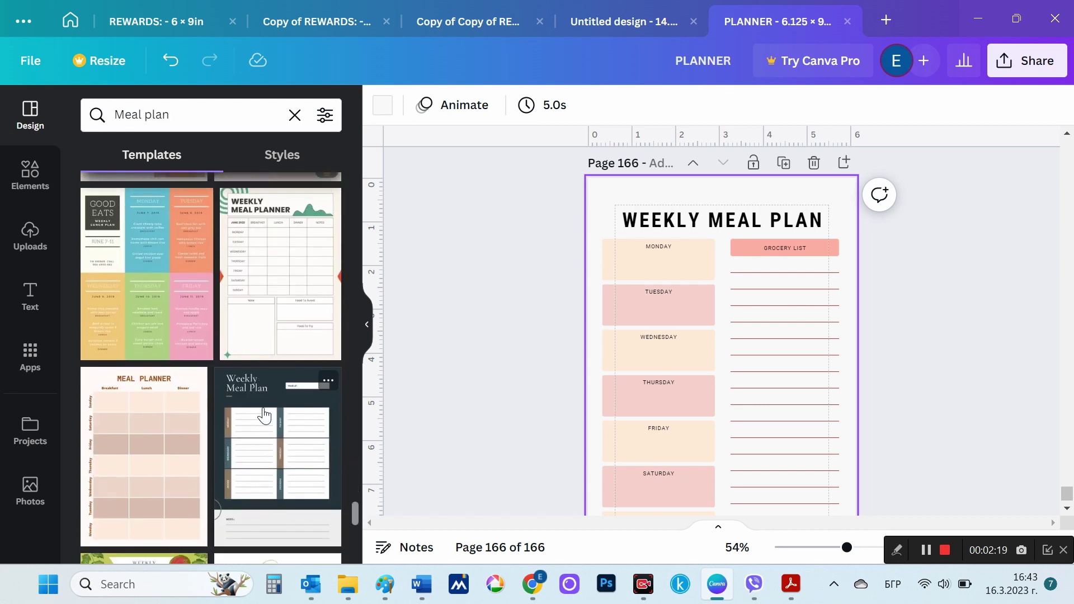
{"action": "scroll", "coordinate": [264, 415], "scroll_direction": "down", "scroll_amount": 3}
{"action": "scroll", "coordinate": [265, 416], "scroll_direction": "down", "scroll_amount": 2}
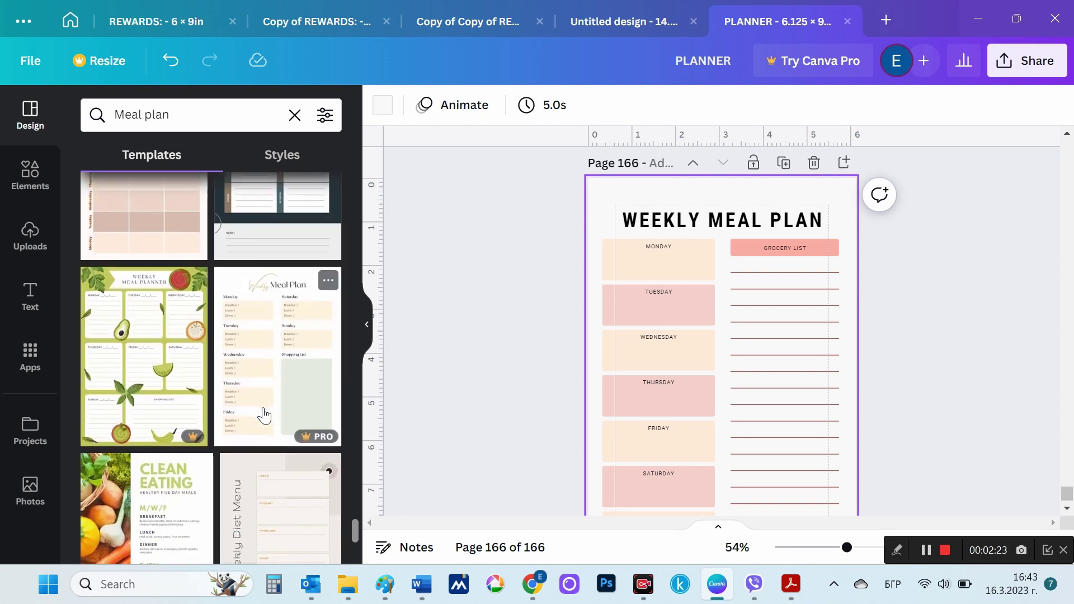
{"action": "scroll", "coordinate": [264, 415], "scroll_direction": "down", "scroll_amount": 4}
{"action": "scroll", "coordinate": [264, 416], "scroll_direction": "down", "scroll_amount": 4}
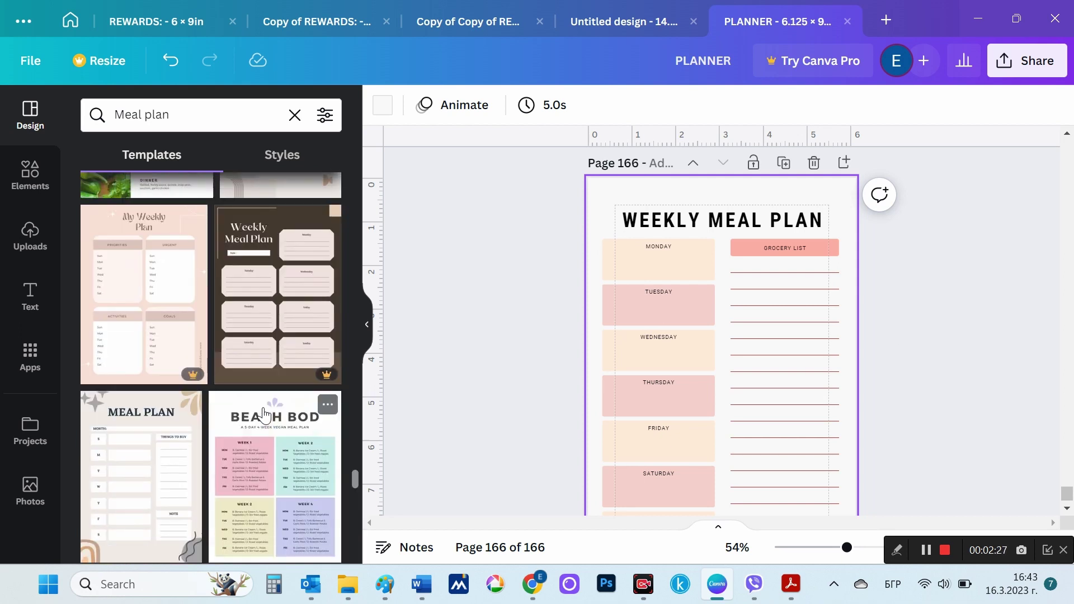
{"action": "scroll", "coordinate": [264, 416], "scroll_direction": "down", "scroll_amount": 4}
{"action": "scroll", "coordinate": [264, 415], "scroll_direction": "down", "scroll_amount": 4}
{"action": "scroll", "coordinate": [264, 416], "scroll_direction": "down", "scroll_amount": 4}
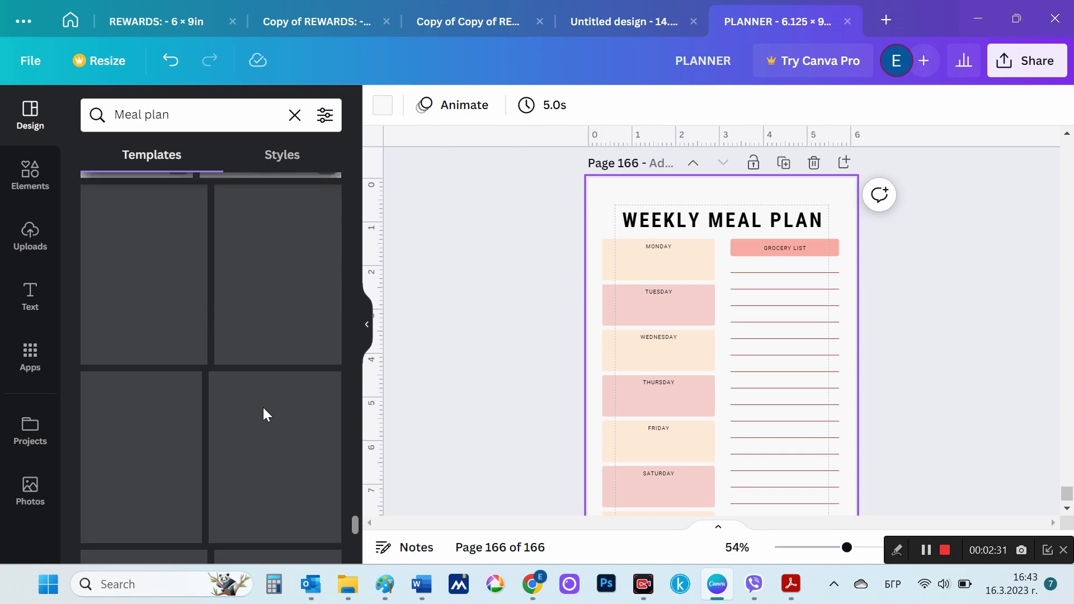
{"action": "scroll", "coordinate": [264, 416], "scroll_direction": "down", "scroll_amount": 3}
{"action": "scroll", "coordinate": [263, 412], "scroll_direction": "down", "scroll_amount": 4}
{"action": "scroll", "coordinate": [264, 412], "scroll_direction": "down", "scroll_amount": 2}
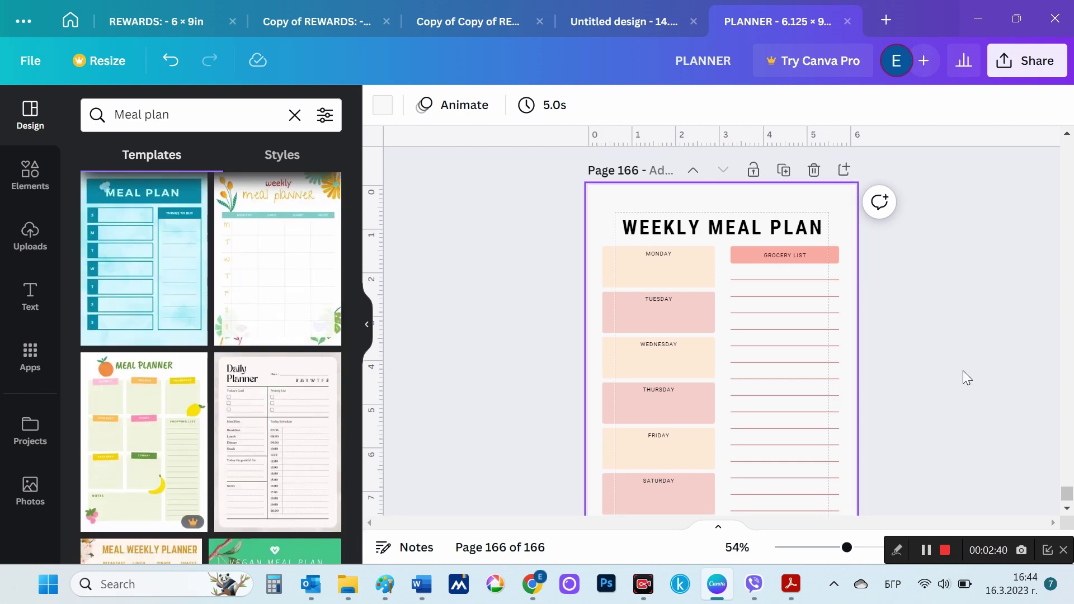
{"action": "left_click", "coordinate": [799, 363]}
{"action": "left_click", "coordinate": [943, 332]}
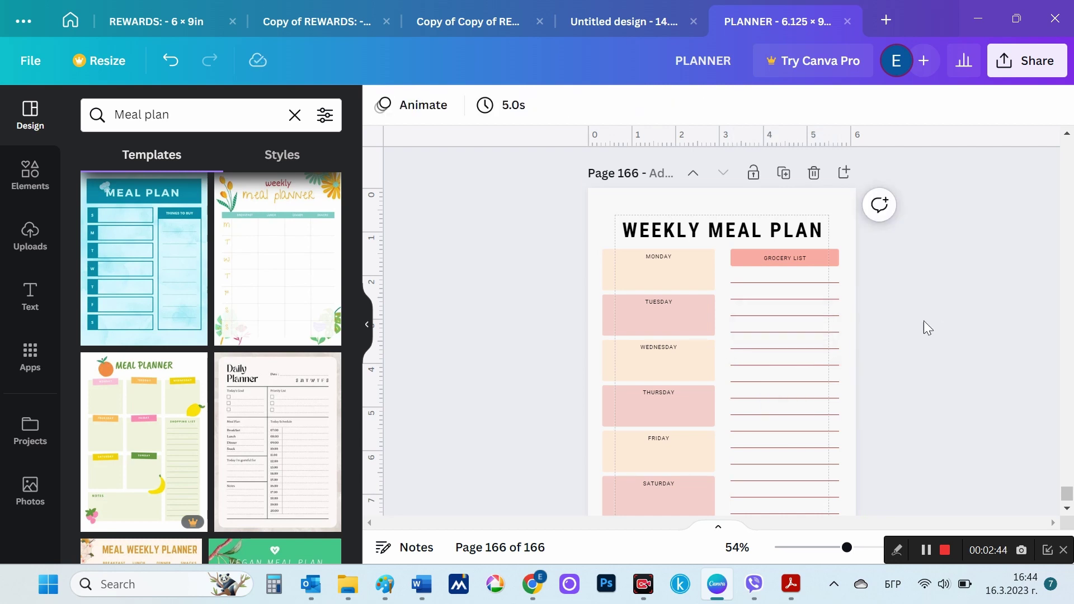
- Select every element on the page and shrink the layout from its top corners
{"action": "left_click", "coordinate": [839, 268]}
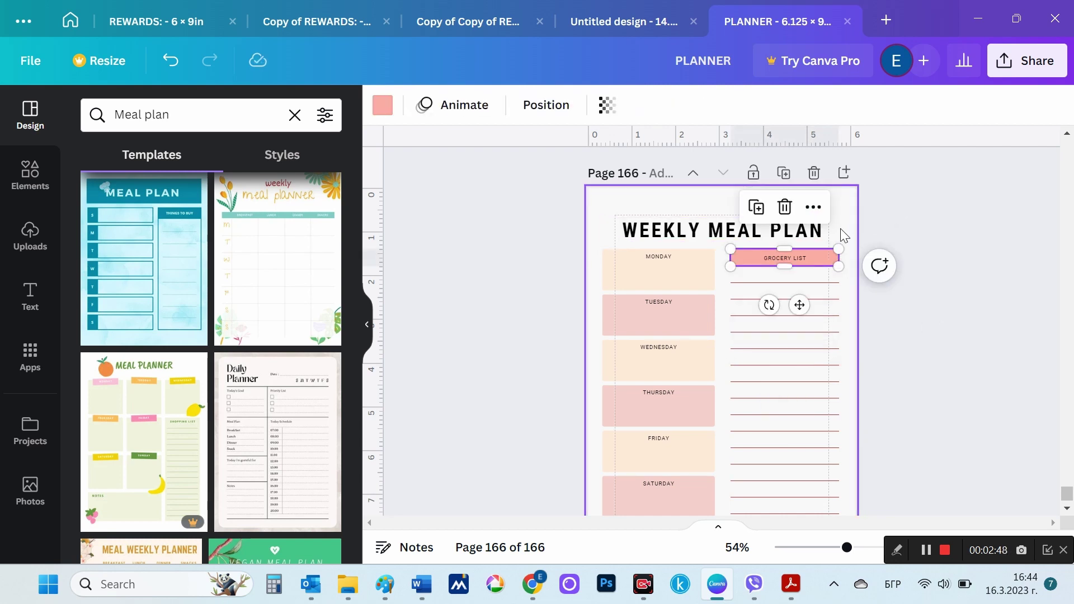
{"action": "left_click", "coordinate": [845, 234]}
{"action": "key", "text": "ctrl+a"}
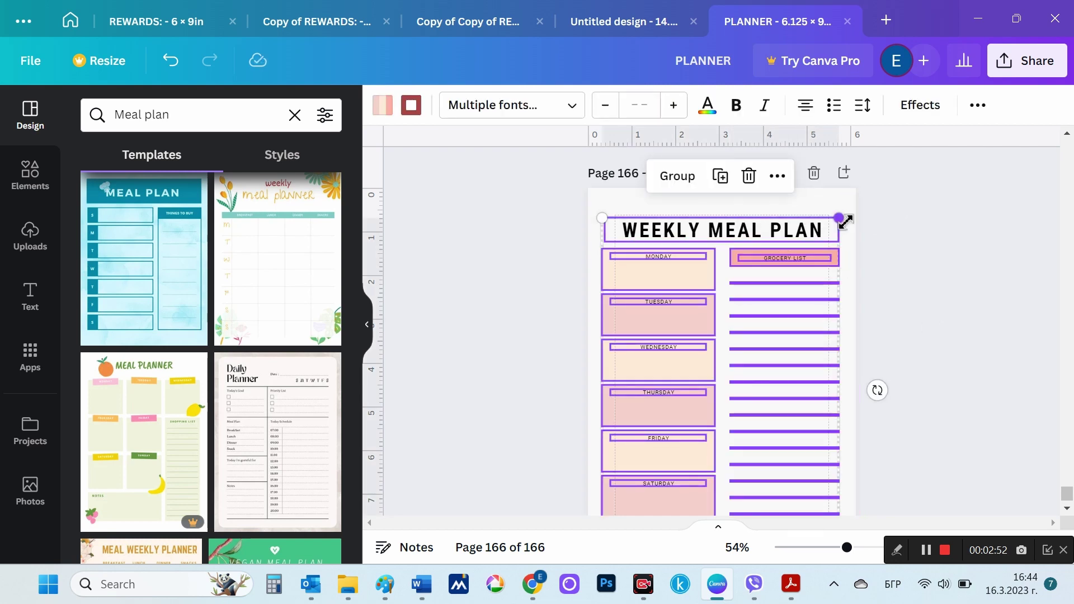
{"action": "left_click_drag", "start_coordinate": [841, 223], "coordinate": [839, 229]}
{"action": "left_click_drag", "start_coordinate": [602, 228], "coordinate": [607, 234]}
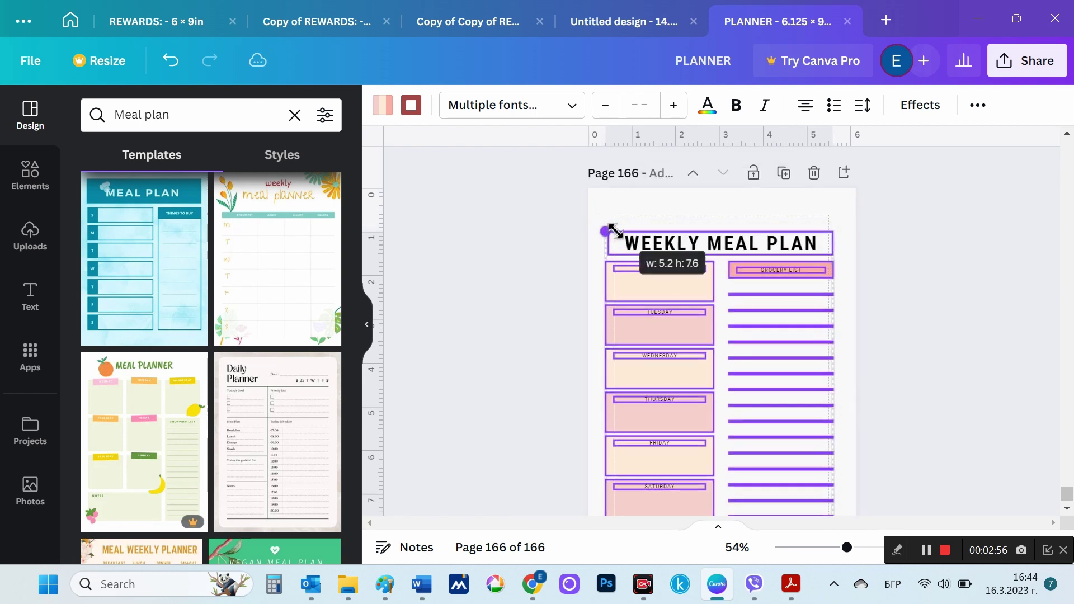
{"action": "left_click_drag", "start_coordinate": [702, 230], "coordinate": [708, 227]}
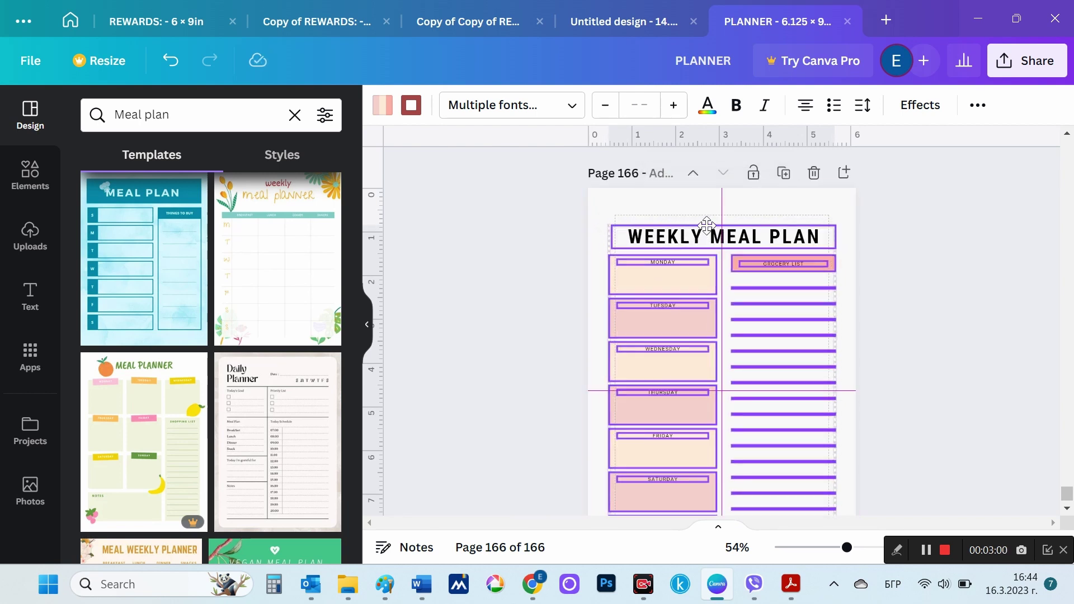
- Shrink the layout from its bottom corners to about 5 × 7.4, inside the margins
{"action": "scroll", "coordinate": [918, 335], "scroll_direction": "down", "scroll_amount": 3}
{"action": "scroll", "coordinate": [918, 334], "scroll_direction": "up", "scroll_amount": 2}
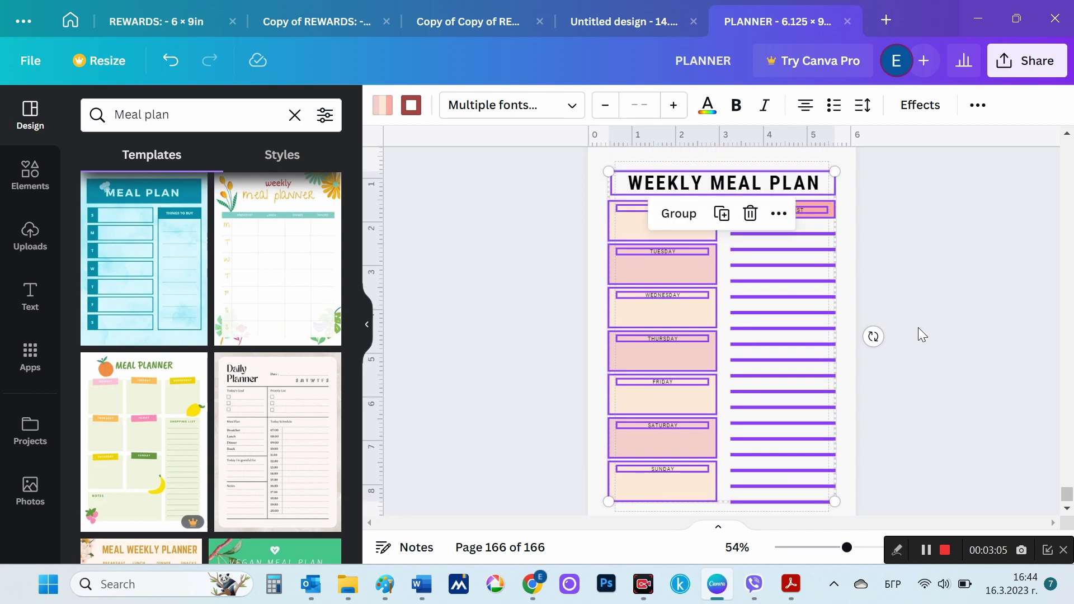
{"action": "left_click_drag", "start_coordinate": [609, 501], "coordinate": [616, 492]}
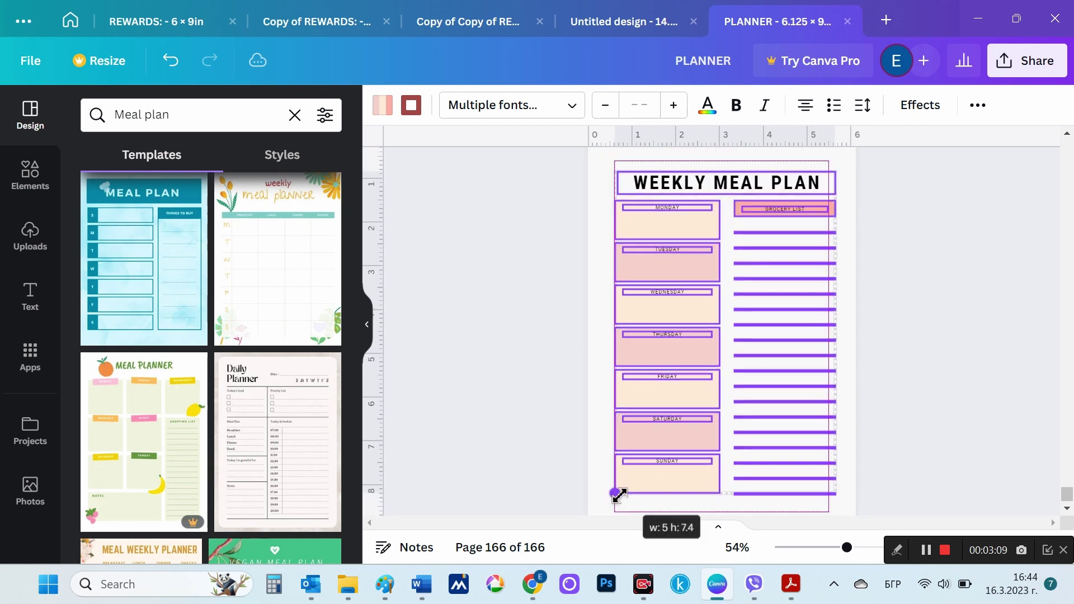
{"action": "left_click_drag", "start_coordinate": [835, 492], "coordinate": [825, 491]}
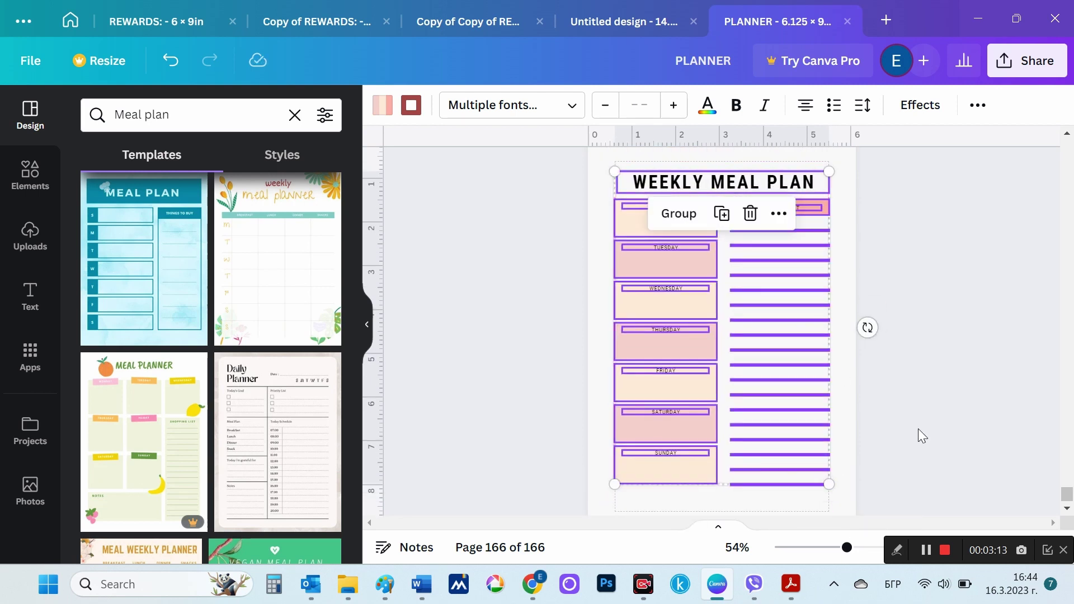
{"action": "scroll", "coordinate": [919, 429], "scroll_direction": "down", "scroll_amount": 3}
{"action": "scroll", "coordinate": [918, 429], "scroll_direction": "up", "scroll_amount": 3}
{"action": "left_click", "coordinate": [938, 309]}
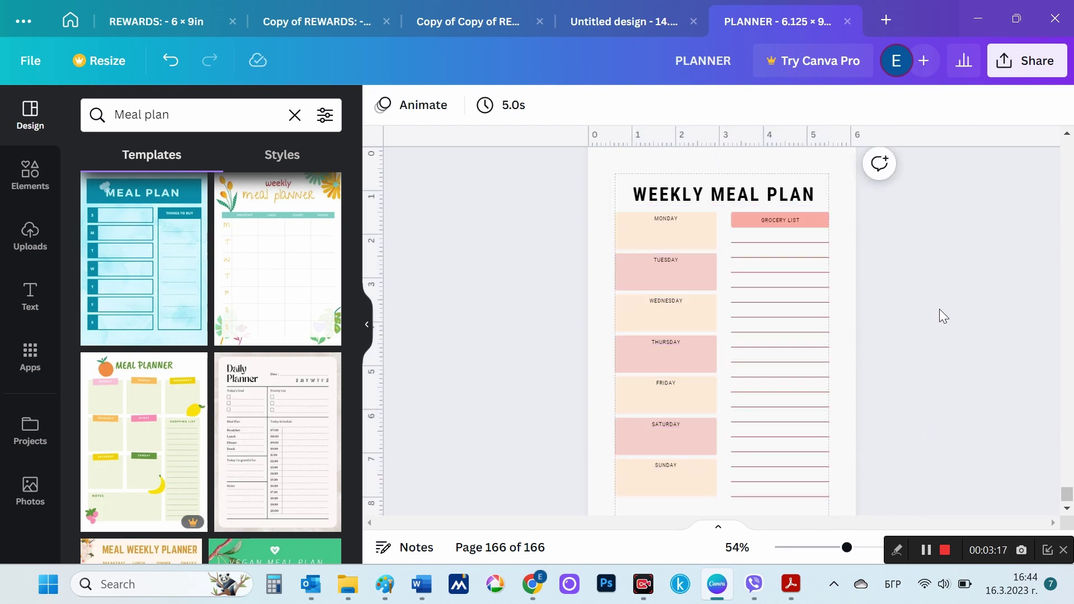
{"action": "scroll", "coordinate": [939, 309], "scroll_direction": "up", "scroll_amount": 3}
{"action": "left_click", "coordinate": [848, 251]}
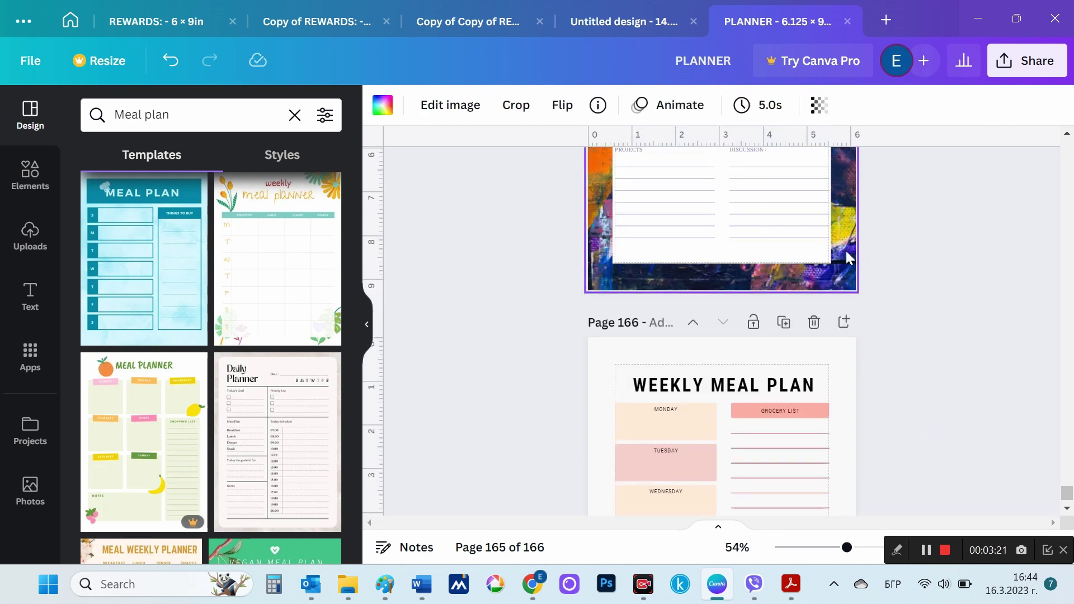
{"action": "right_click", "coordinate": [846, 251]}
{"action": "left_click", "coordinate": [910, 295]}
{"action": "scroll", "coordinate": [907, 336], "scroll_direction": "down", "scroll_amount": 2}
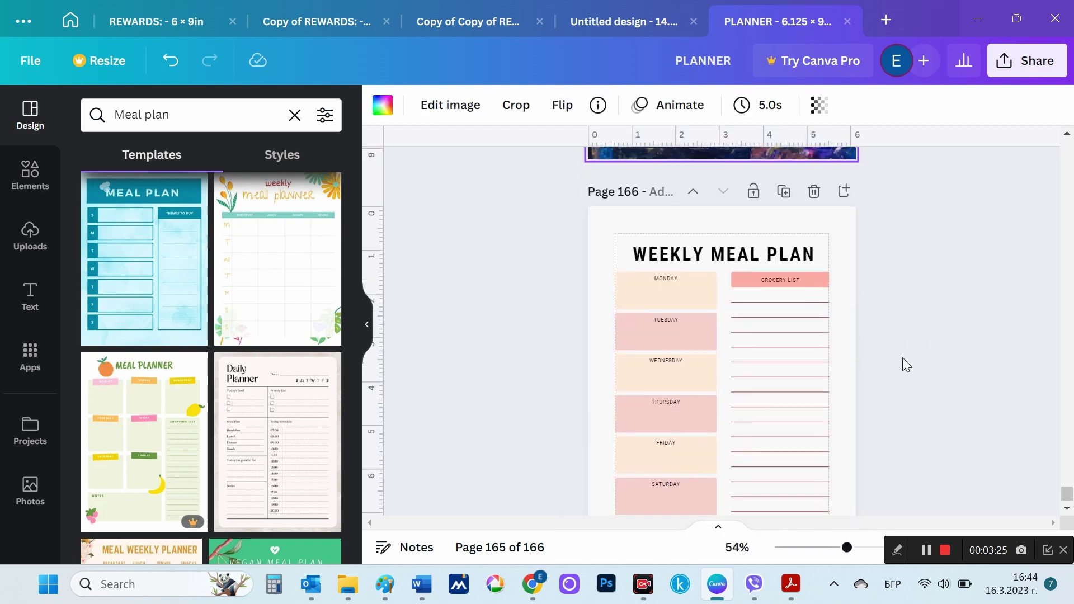
{"action": "right_click", "coordinate": [811, 263]}
{"action": "left_click", "coordinate": [860, 313]}
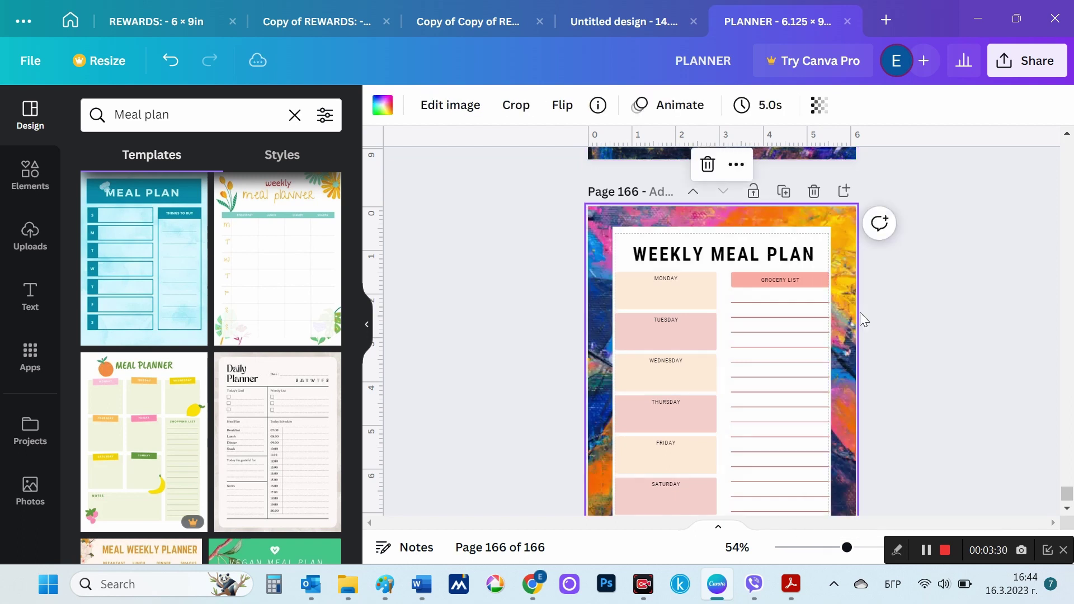
{"action": "scroll", "coordinate": [967, 328], "scroll_direction": "down", "scroll_amount": 2}
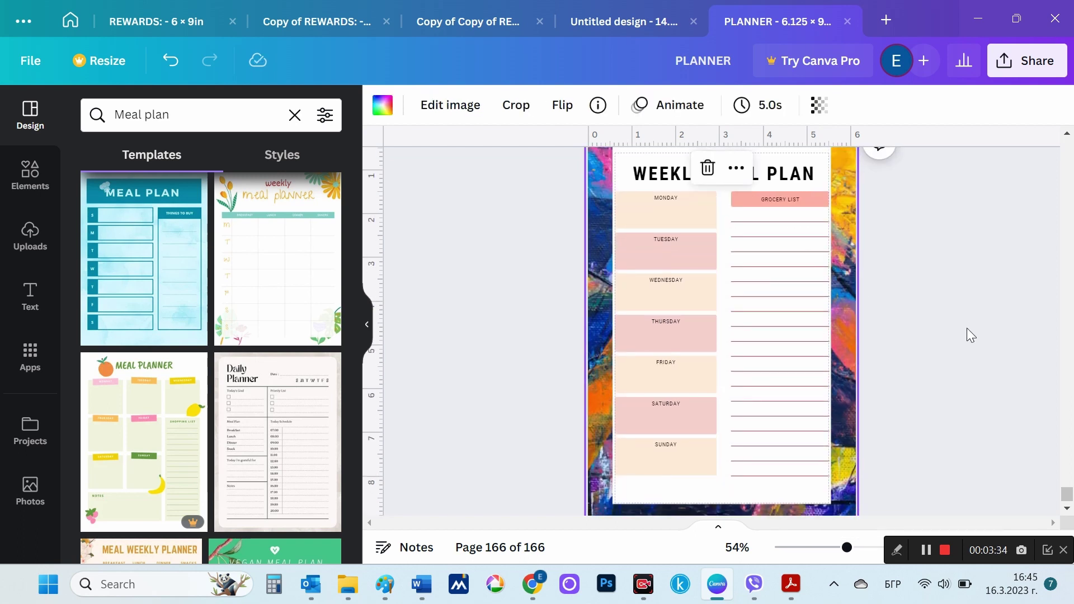
{"action": "scroll", "coordinate": [967, 334], "scroll_direction": "up", "scroll_amount": 1}
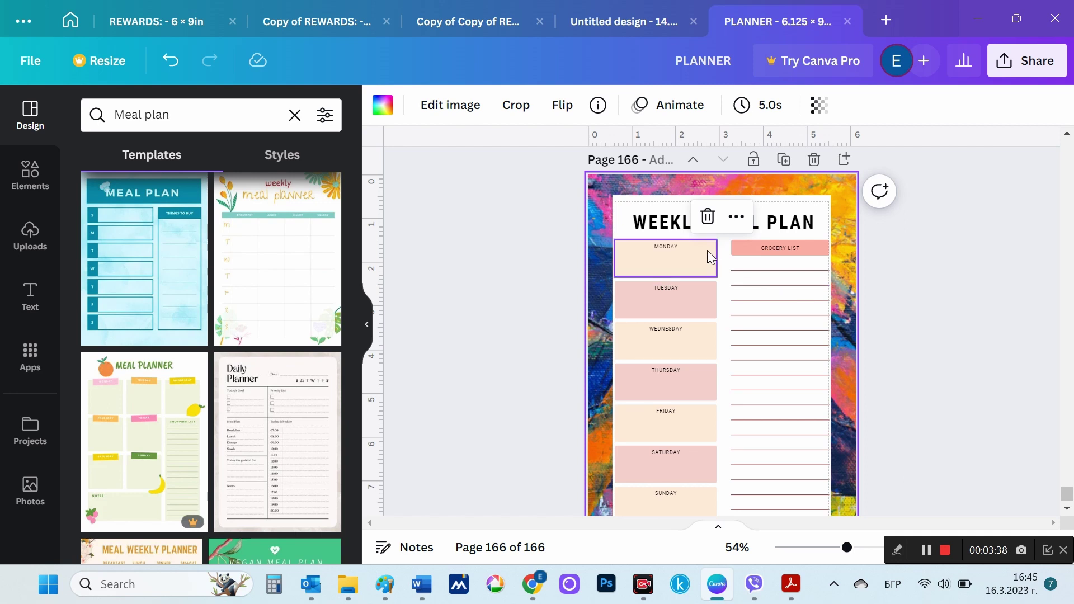
- Make the MONDAY box pale yellow #FAECAF using the custom colour picker
{"action": "left_click", "coordinate": [707, 256]}
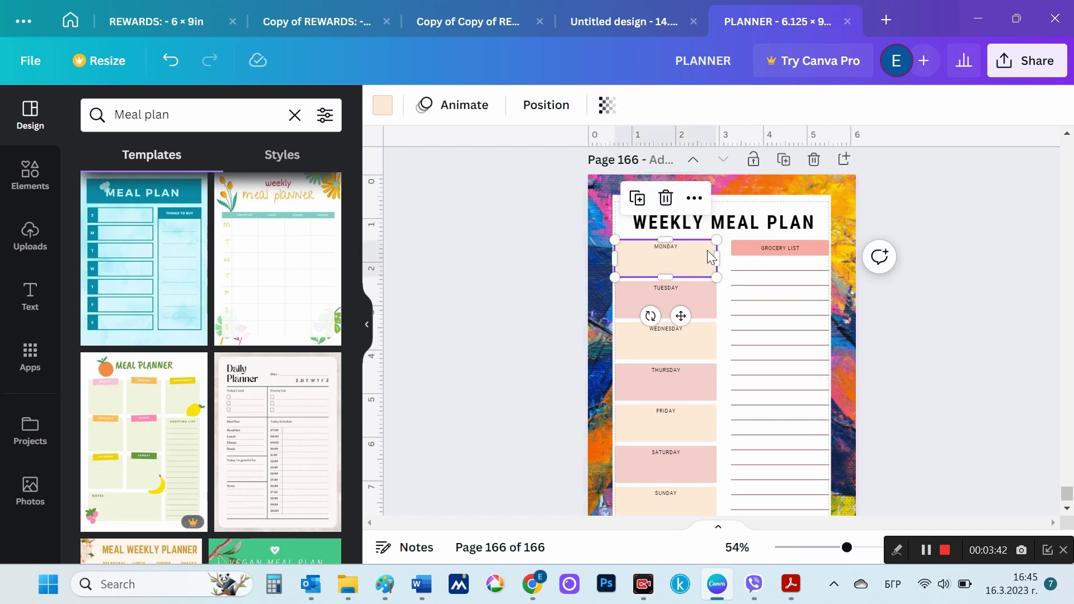
{"action": "left_click", "coordinate": [383, 108]}
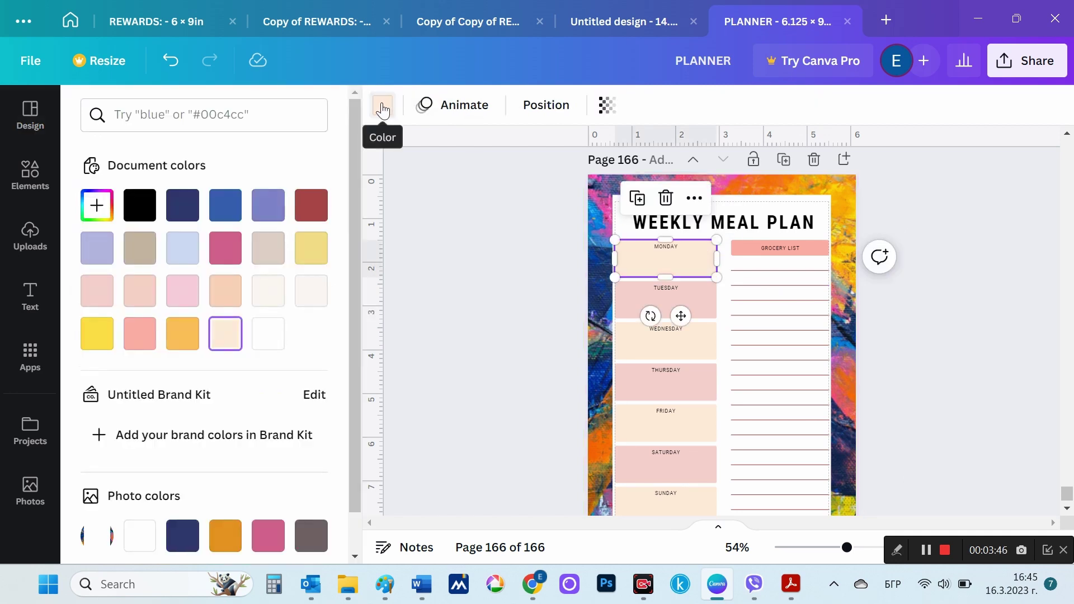
{"action": "left_click", "coordinate": [315, 252]}
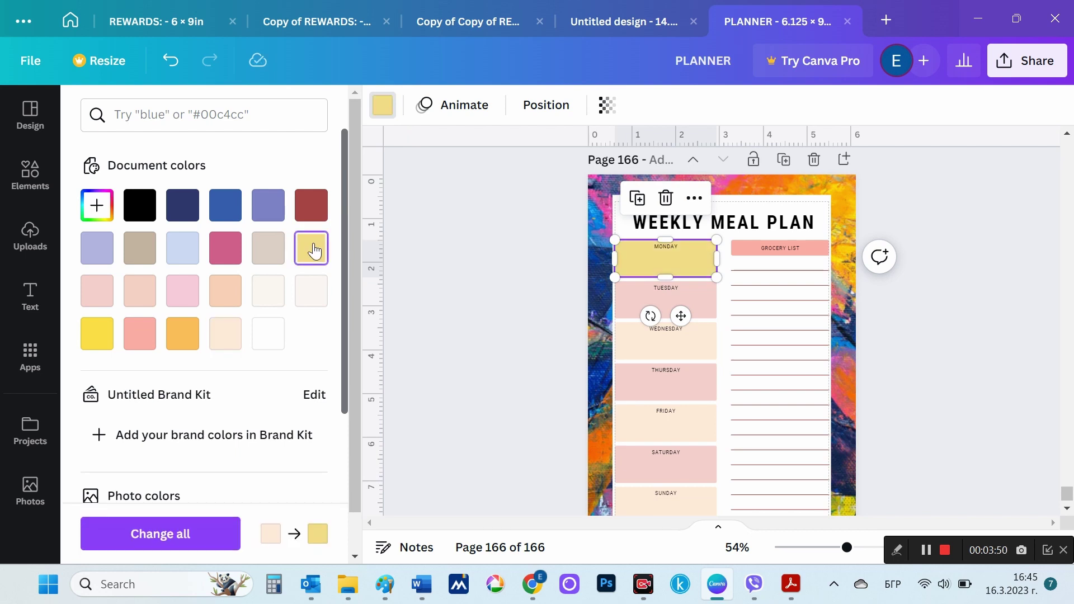
{"action": "left_click", "coordinate": [96, 205]}
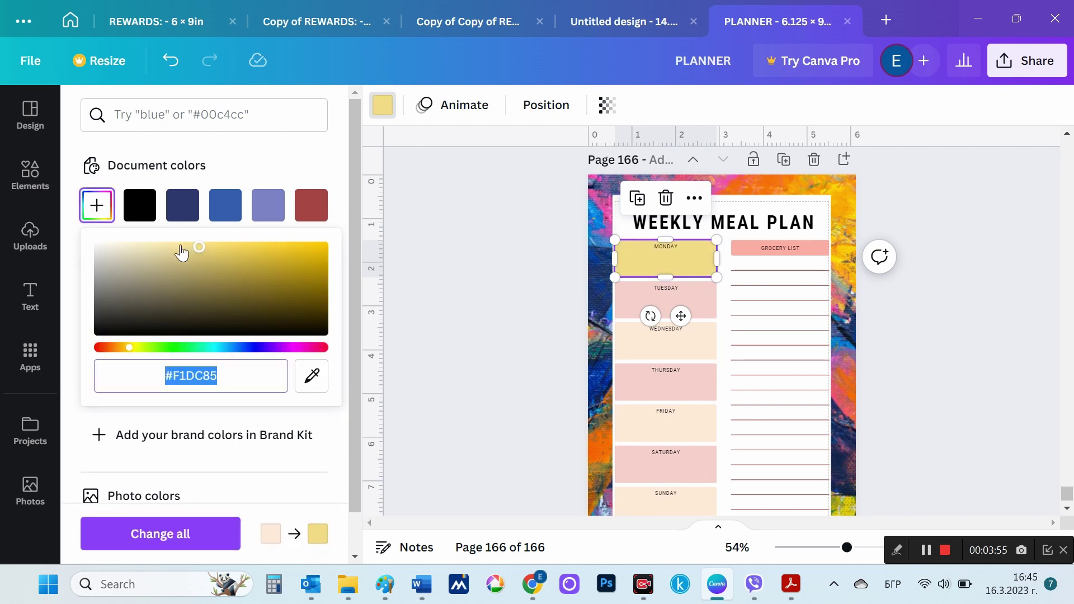
{"action": "left_click", "coordinate": [179, 247]}
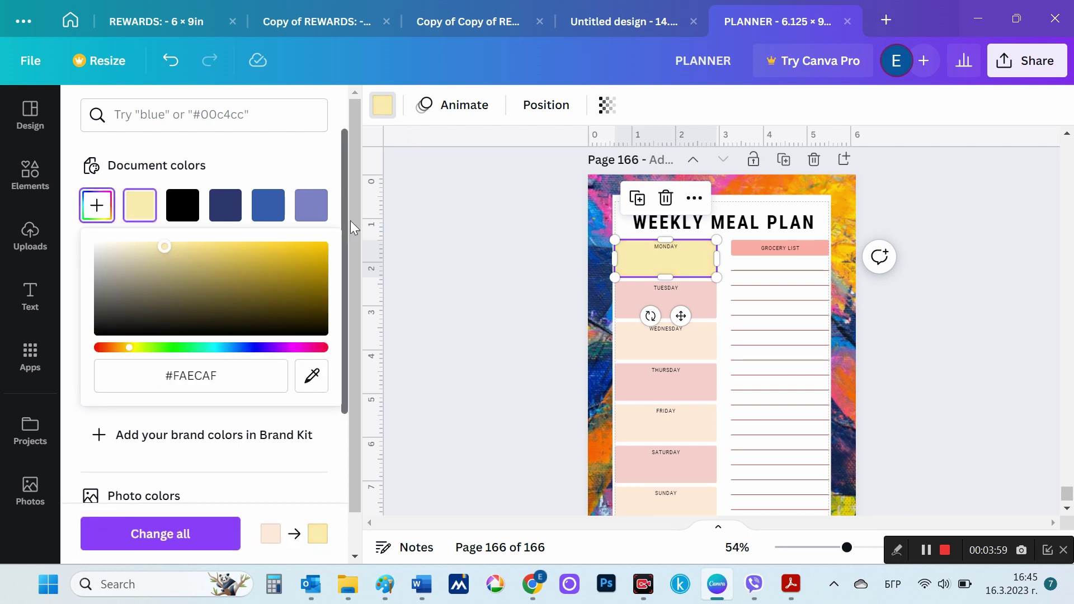
{"action": "left_click", "coordinate": [141, 217]}
- Apply the same pale yellow to the WEDNESDAY, FRIDAY and SUNDAY boxes
{"action": "left_click", "coordinate": [642, 356]}
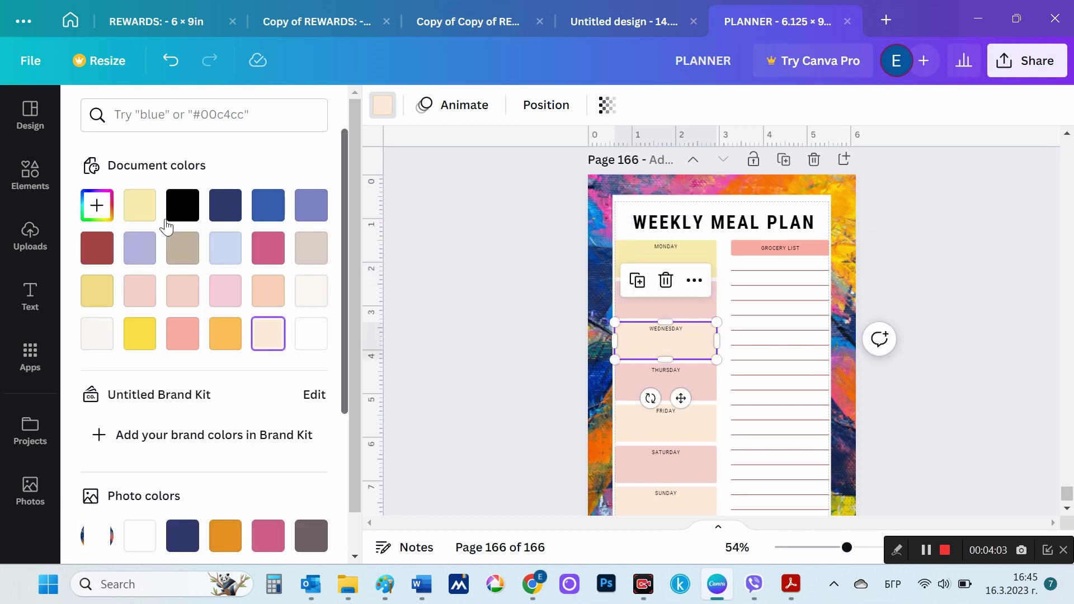
{"action": "left_click", "coordinate": [139, 205]}
{"action": "left_click", "coordinate": [632, 431]}
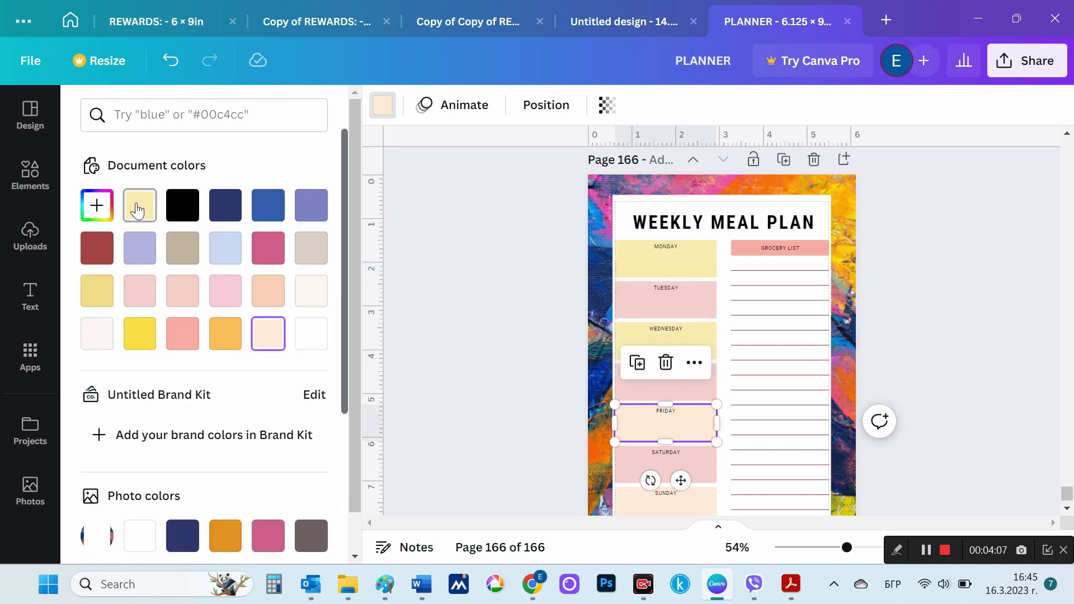
{"action": "left_click", "coordinate": [139, 205]}
{"action": "scroll", "coordinate": [616, 414], "scroll_direction": "down", "scroll_amount": 2}
{"action": "left_click", "coordinate": [643, 419]}
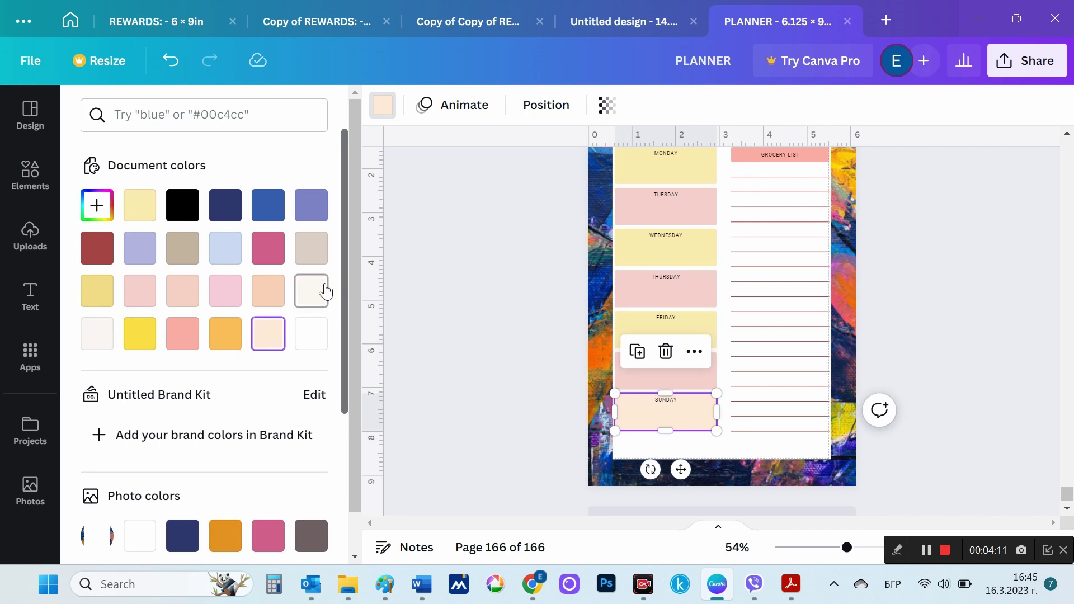
{"action": "left_click", "coordinate": [139, 205]}
{"action": "scroll", "coordinate": [388, 292], "scroll_direction": "up", "scroll_amount": 3}
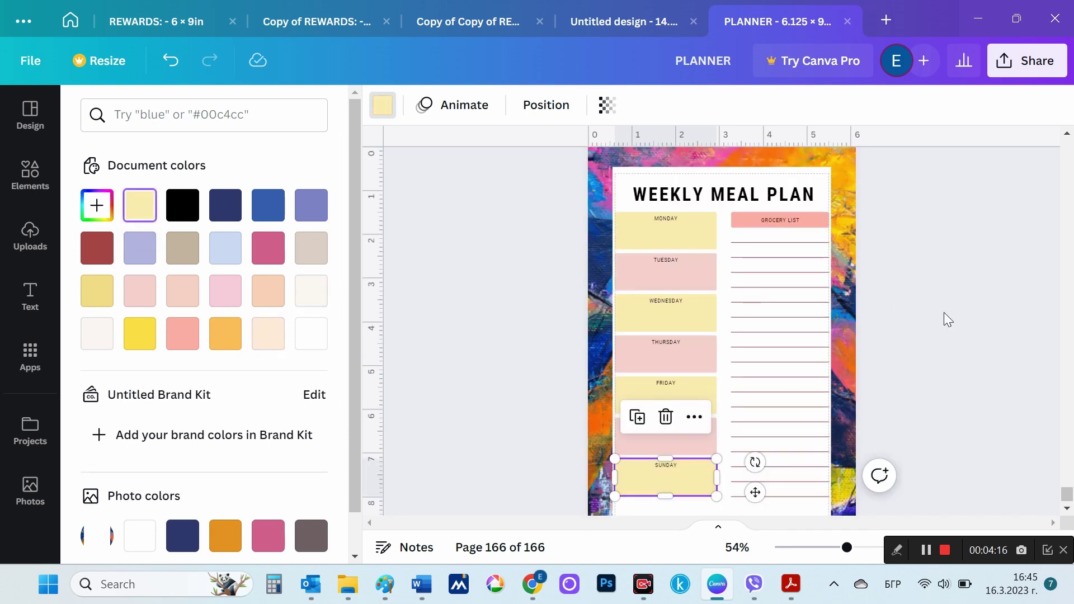
{"action": "scroll", "coordinate": [945, 314], "scroll_direction": "down", "scroll_amount": 1}
{"action": "scroll", "coordinate": [944, 314], "scroll_direction": "down", "scroll_amount": 2}
{"action": "scroll", "coordinate": [944, 313], "scroll_direction": "up", "scroll_amount": 3}
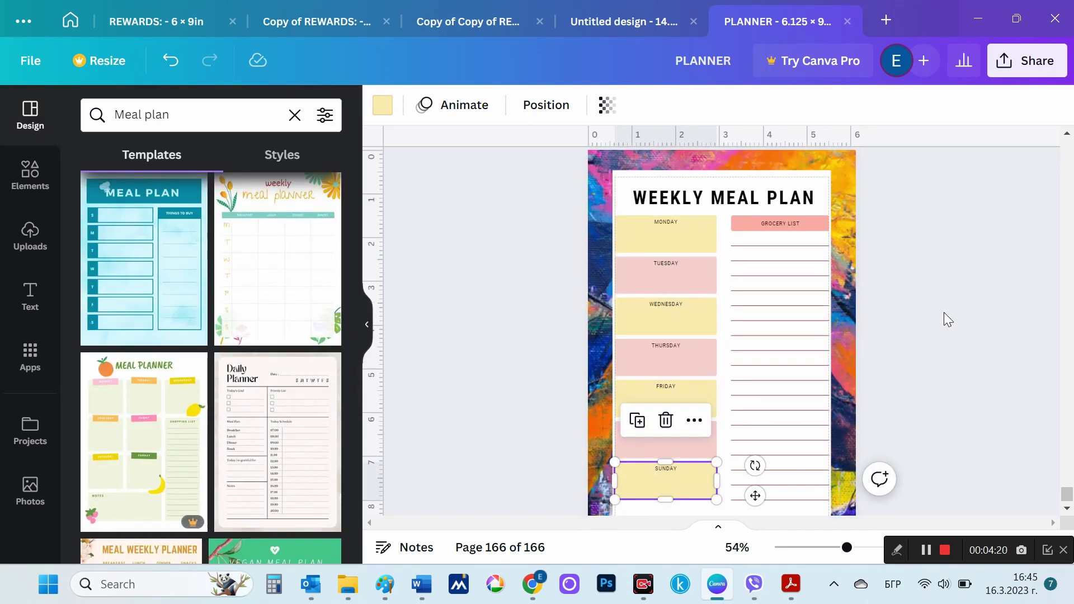
- Duplicate the meal plan page seven times through page 185, then add blank page 186
{"action": "left_click", "coordinate": [963, 289]}
{"action": "scroll", "coordinate": [964, 289], "scroll_direction": "down", "scroll_amount": 2}
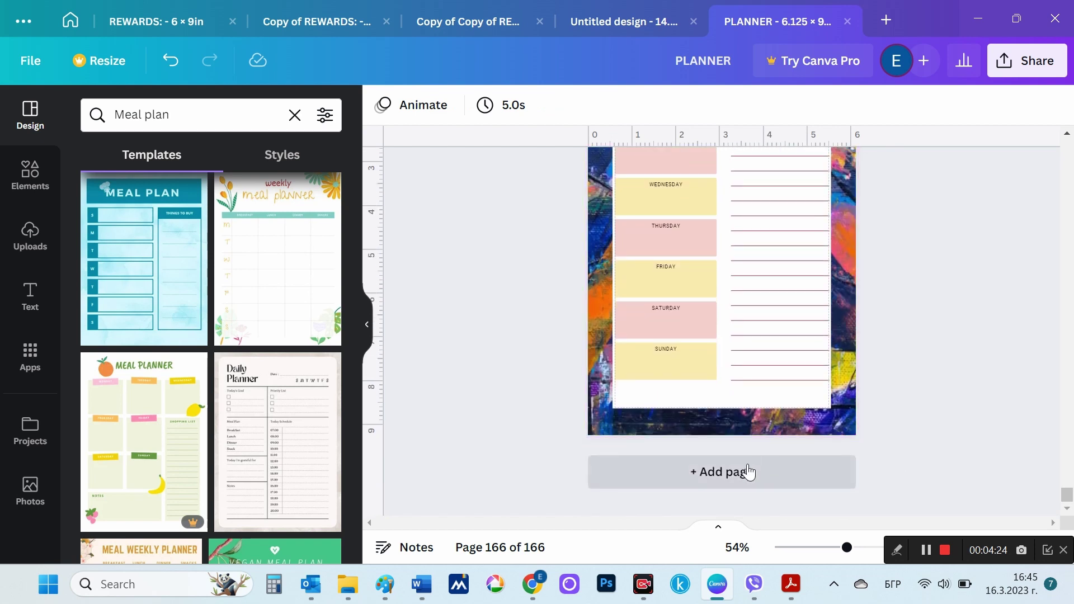
{"action": "scroll", "coordinate": [899, 347], "scroll_direction": "up", "scroll_amount": 3}
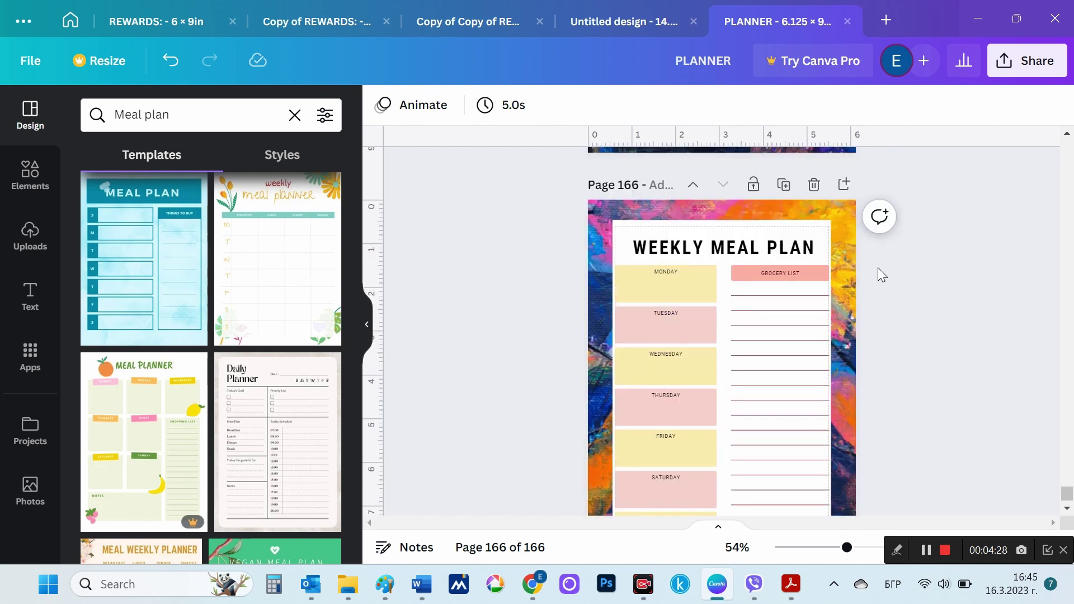
{"action": "left_click", "coordinate": [784, 185]}
{"action": "left_click", "coordinate": [784, 186]}
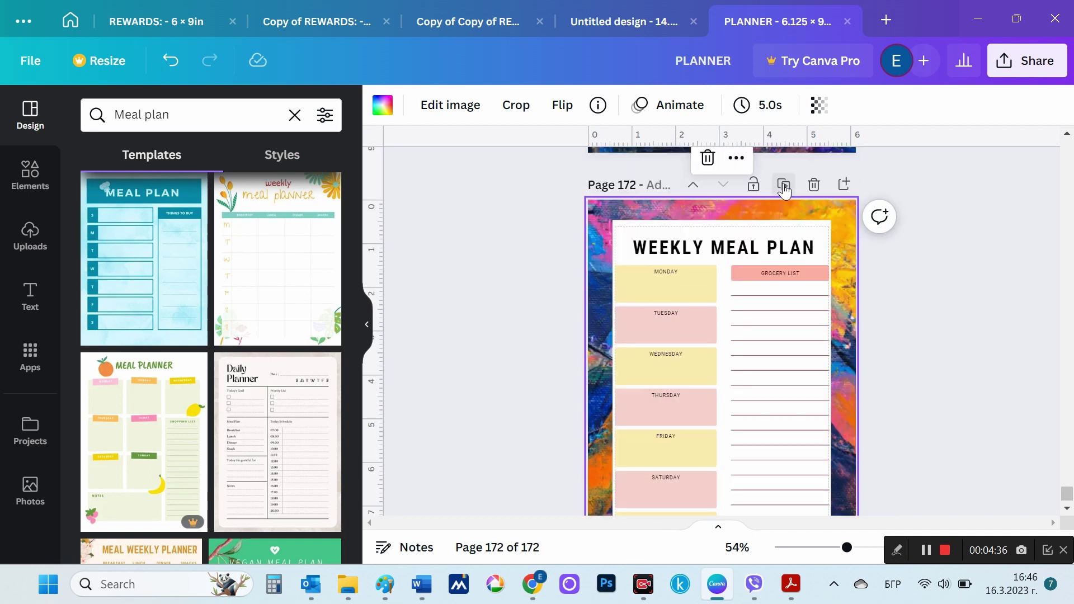
{"action": "left_click", "coordinate": [784, 185]}
{"action": "left_click", "coordinate": [784, 185]}
{"action": "left_click", "coordinate": [784, 185]}
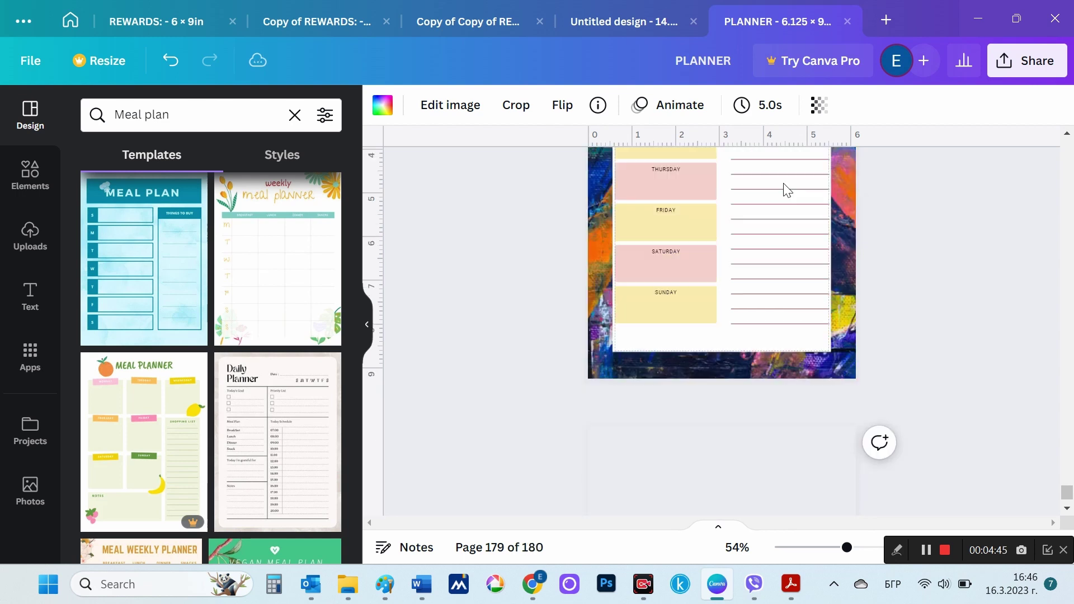
{"action": "left_click", "coordinate": [784, 185]}
{"action": "left_click", "coordinate": [784, 185]}
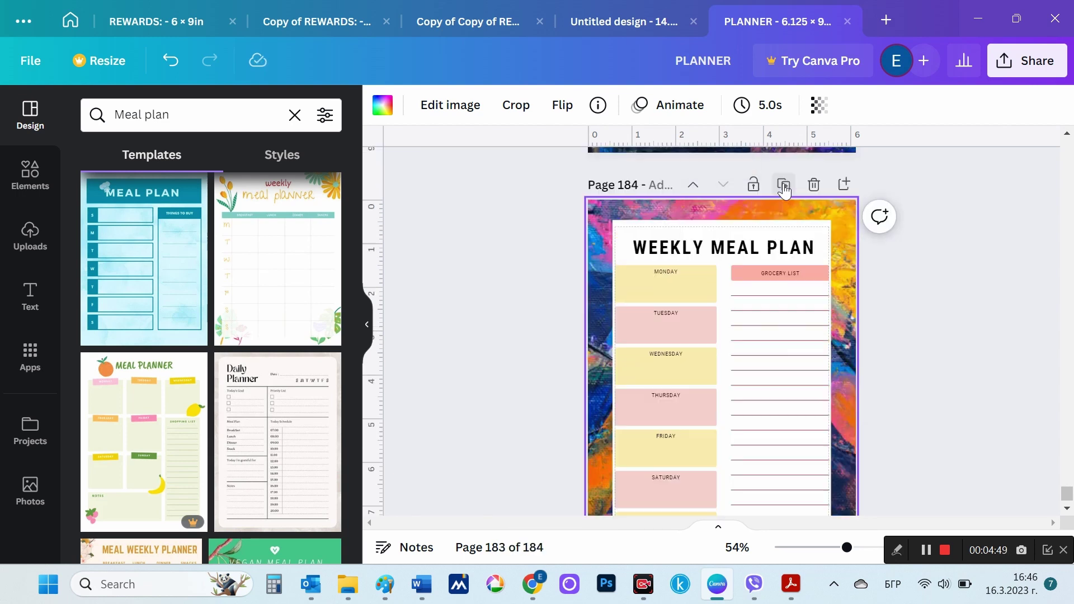
{"action": "scroll", "coordinate": [904, 307], "scroll_direction": "down", "scroll_amount": 3}
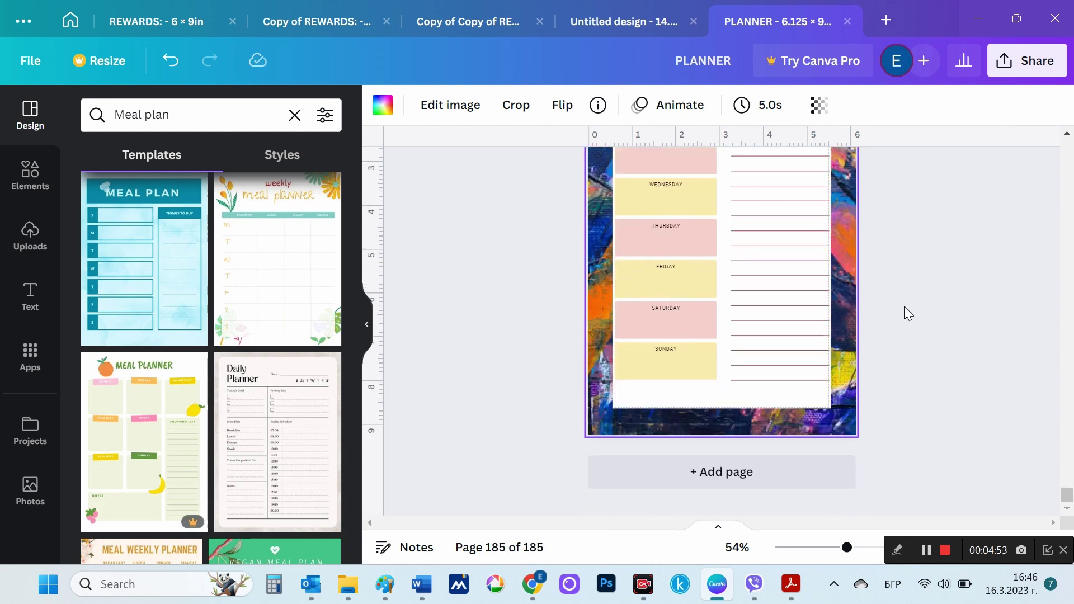
{"action": "left_click", "coordinate": [721, 476]}
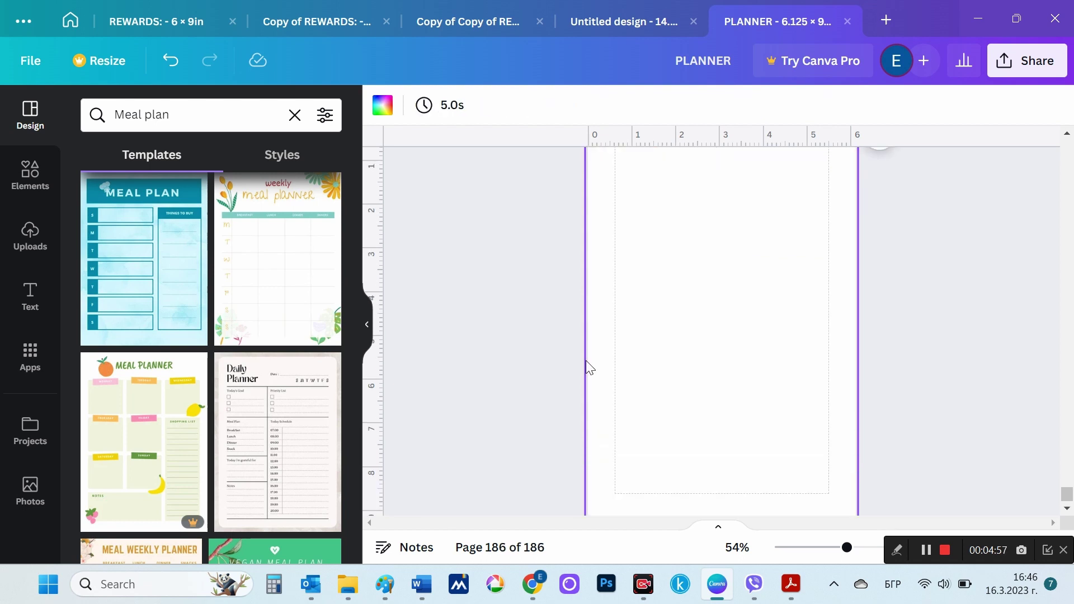
- Search templates for "Note" and try the lined NOTES template, then undo it
{"action": "key", "text": "ctrl+a"}
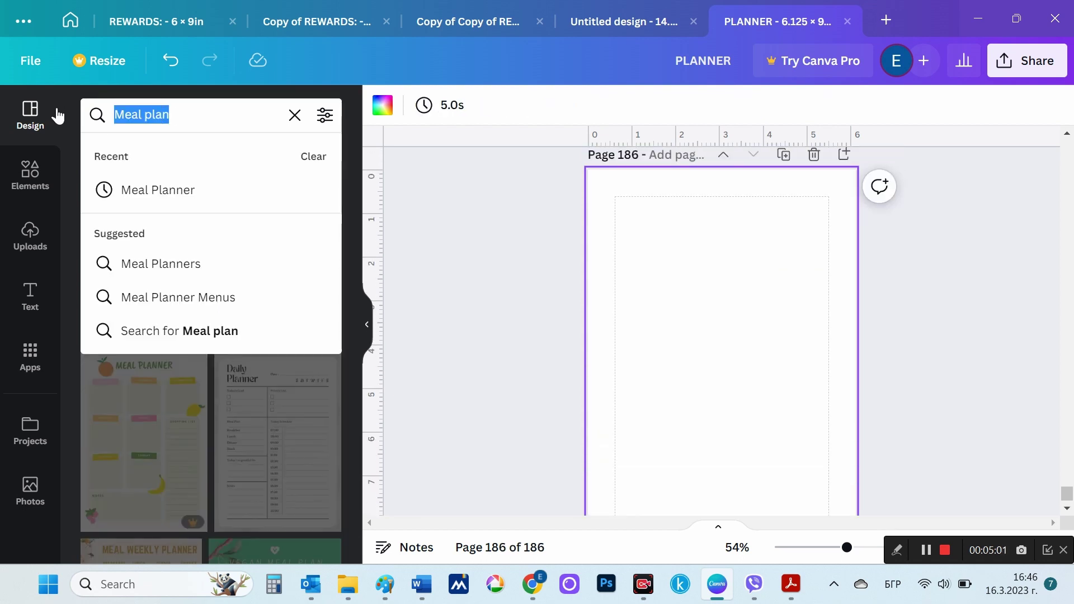
{"action": "key", "text": "alt+shift"}
{"action": "type", "text": "Note"}
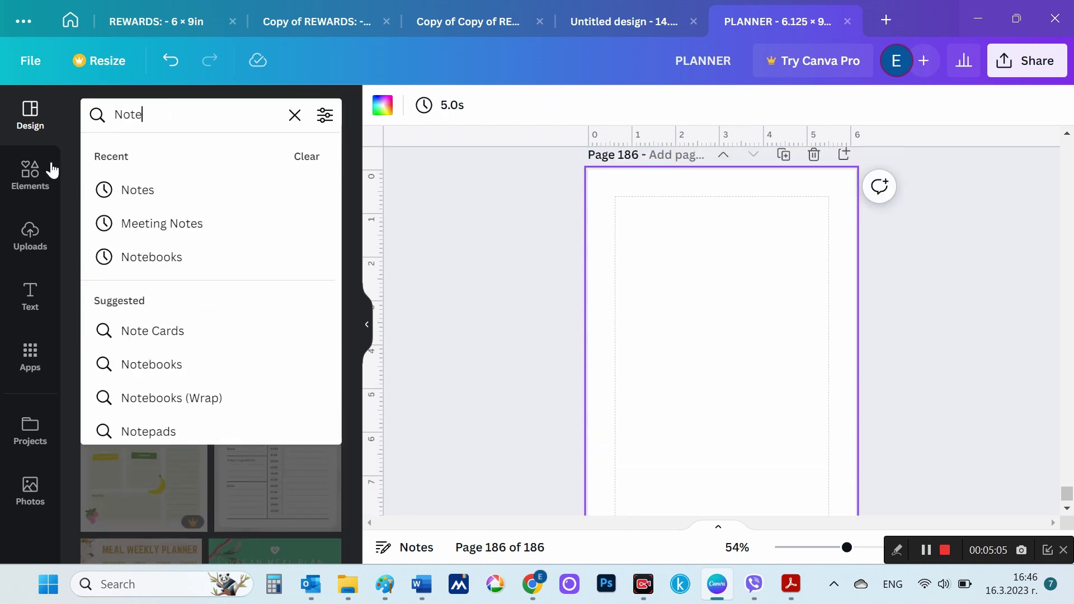
{"action": "left_click", "coordinate": [157, 186]}
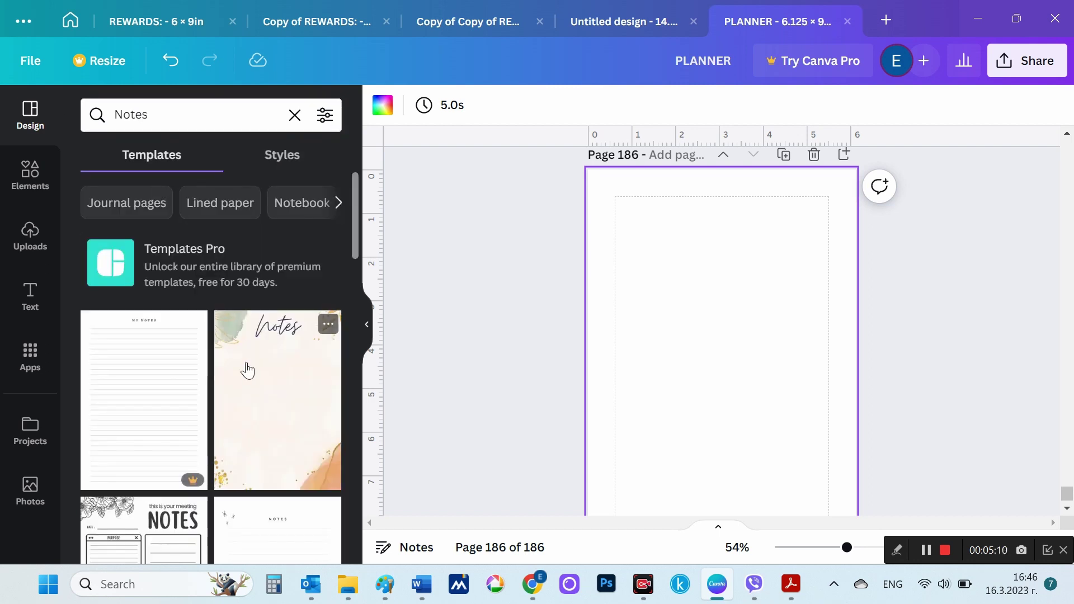
{"action": "scroll", "coordinate": [248, 370], "scroll_direction": "down", "scroll_amount": 3}
{"action": "scroll", "coordinate": [248, 371], "scroll_direction": "down", "scroll_amount": 1}
{"action": "scroll", "coordinate": [247, 371], "scroll_direction": "down", "scroll_amount": 1}
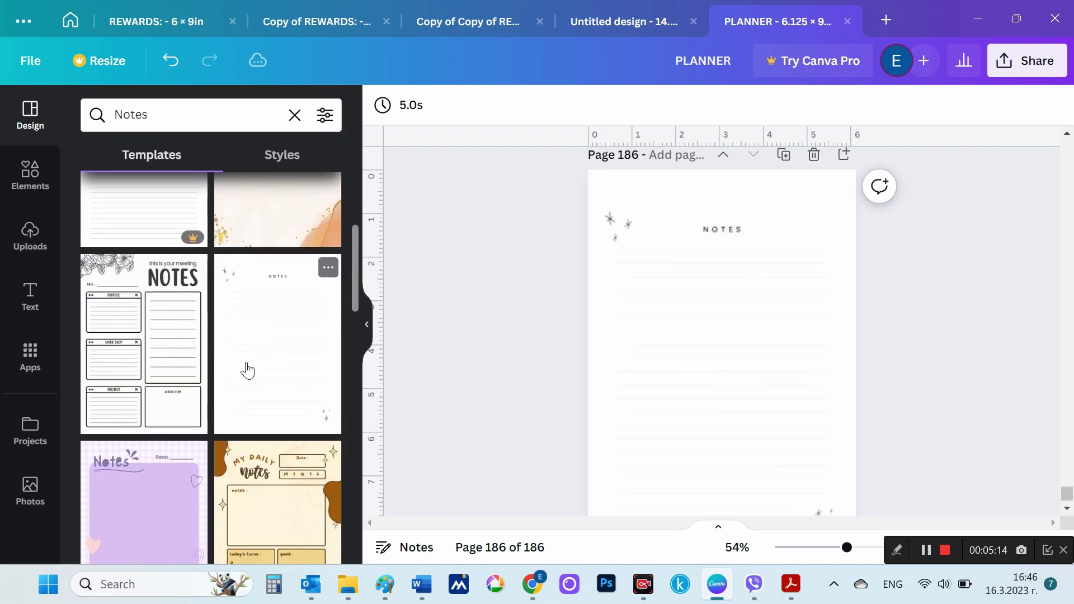
{"action": "left_click", "coordinate": [247, 370]}
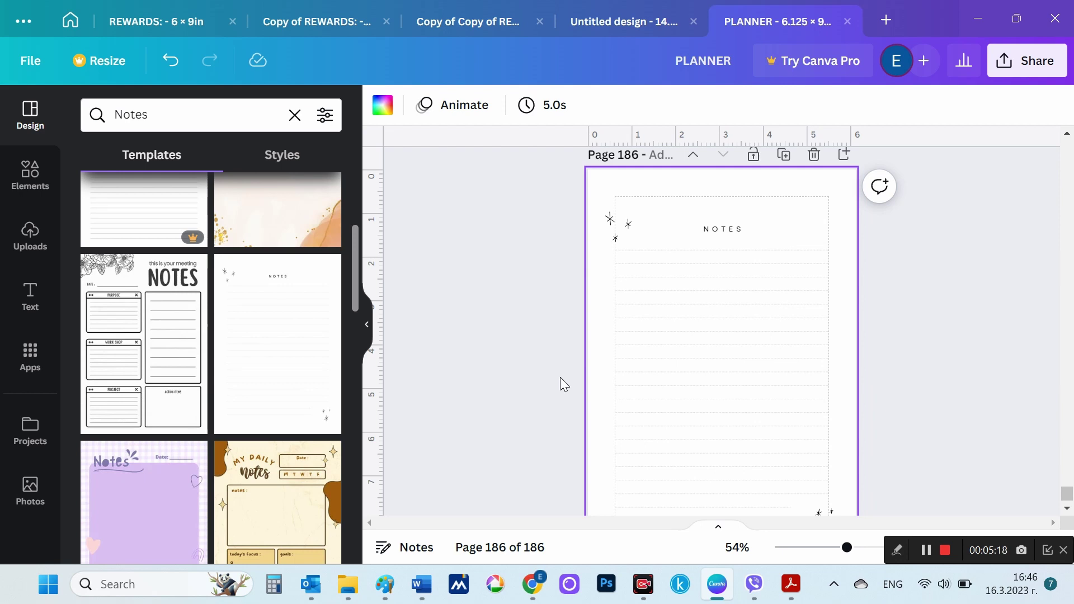
{"action": "key", "text": "ctrl+z"}
- Apply the lined Meeting Notes template to blank page 186
{"action": "scroll", "coordinate": [315, 369], "scroll_direction": "down", "scroll_amount": 2}
{"action": "scroll", "coordinate": [315, 369], "scroll_direction": "down", "scroll_amount": 4}
{"action": "scroll", "coordinate": [315, 369], "scroll_direction": "down", "scroll_amount": 3}
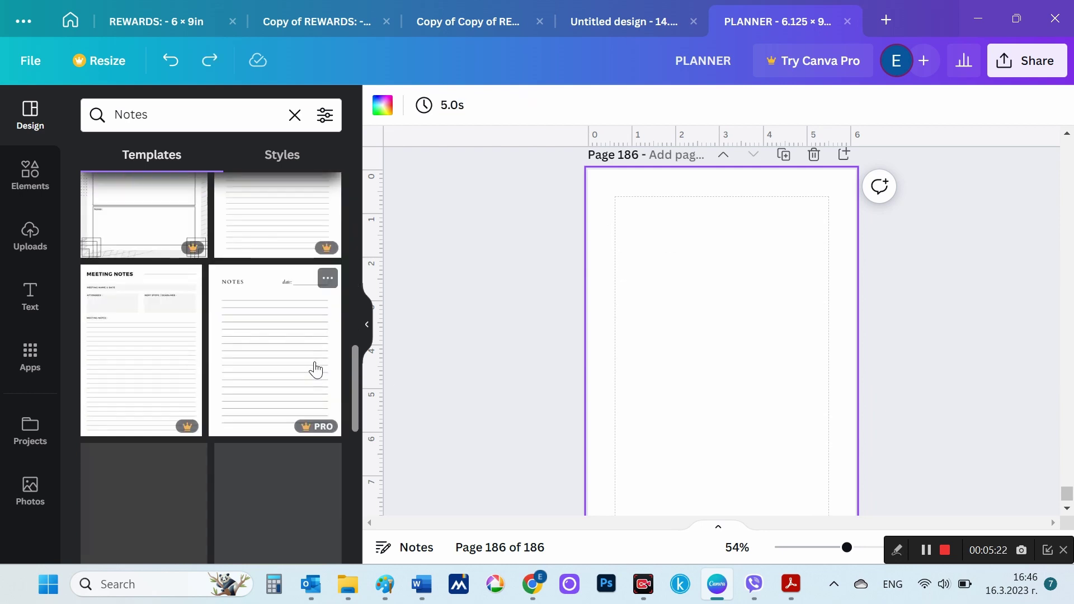
{"action": "scroll", "coordinate": [315, 370], "scroll_direction": "down", "scroll_amount": 2}
{"action": "scroll", "coordinate": [315, 370], "scroll_direction": "down", "scroll_amount": 2}
{"action": "scroll", "coordinate": [315, 369], "scroll_direction": "down", "scroll_amount": 2}
{"action": "scroll", "coordinate": [315, 370], "scroll_direction": "down", "scroll_amount": 3}
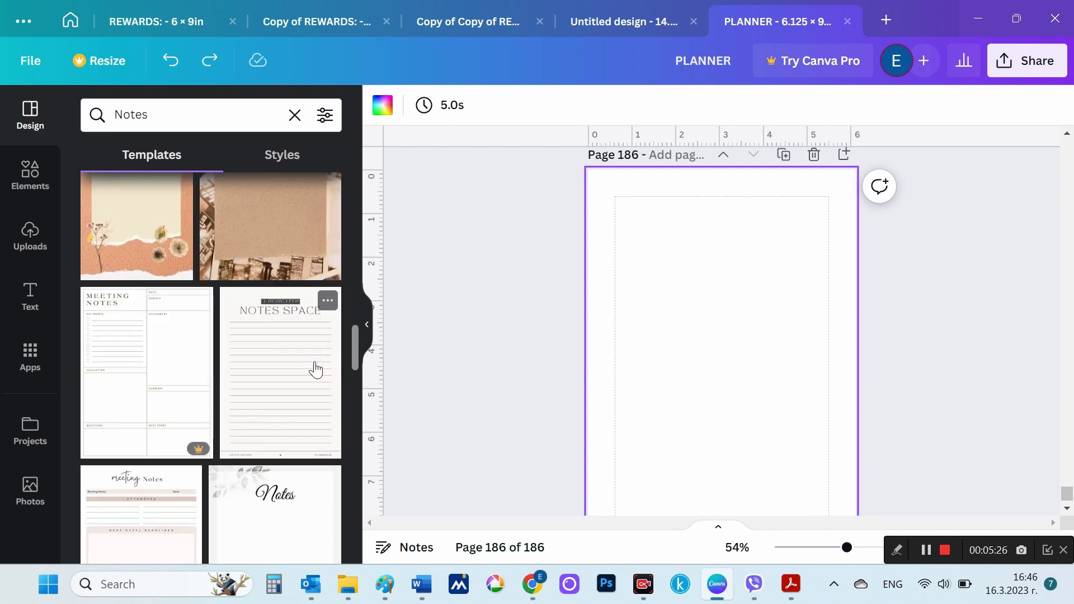
{"action": "scroll", "coordinate": [315, 369], "scroll_direction": "down", "scroll_amount": 3}
{"action": "scroll", "coordinate": [316, 370], "scroll_direction": "down", "scroll_amount": 3}
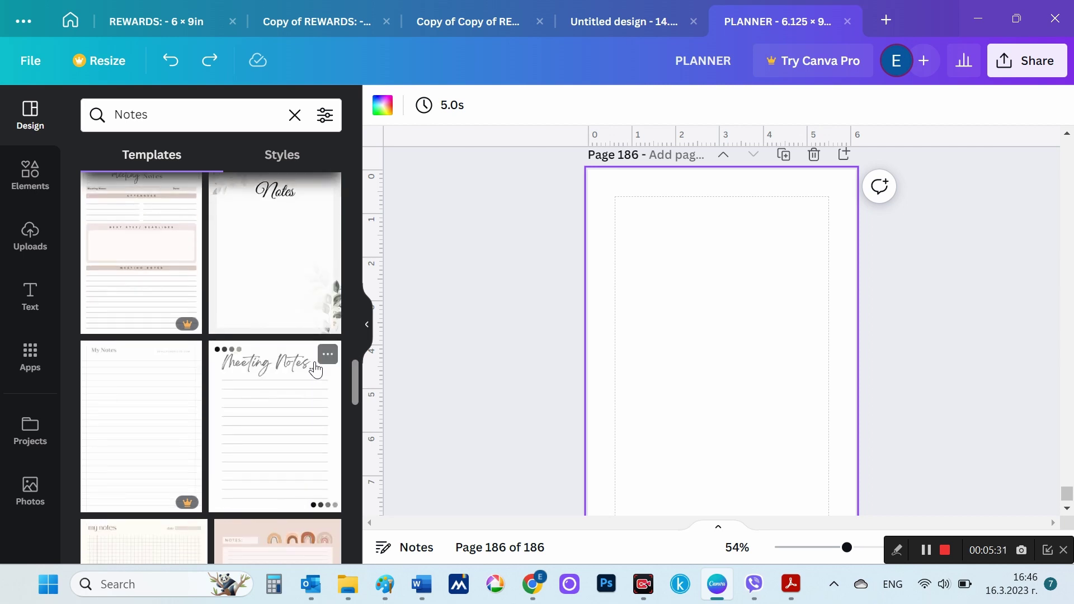
{"action": "scroll", "coordinate": [316, 370], "scroll_direction": "down", "scroll_amount": 1}
{"action": "left_click", "coordinate": [314, 370]}
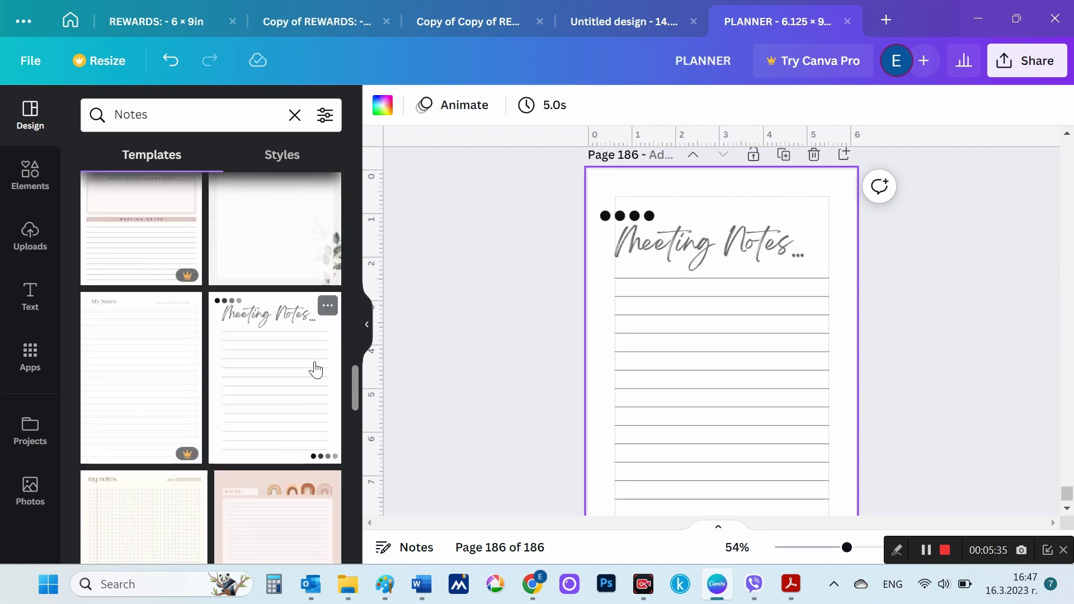
- Delete the script Meeting Notes heading, leaving the dots and ruled lines
{"action": "scroll", "coordinate": [814, 319], "scroll_direction": "down", "scroll_amount": 1}
{"action": "scroll", "coordinate": [926, 341], "scroll_direction": "up", "scroll_amount": 2}
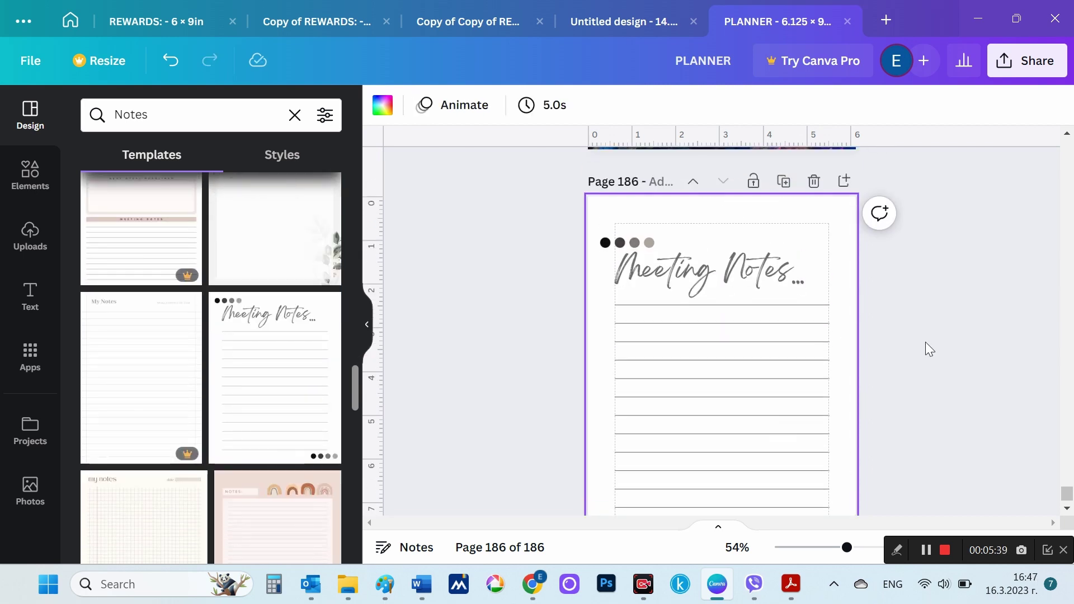
{"action": "scroll", "coordinate": [754, 276], "scroll_direction": "up", "scroll_amount": 3}
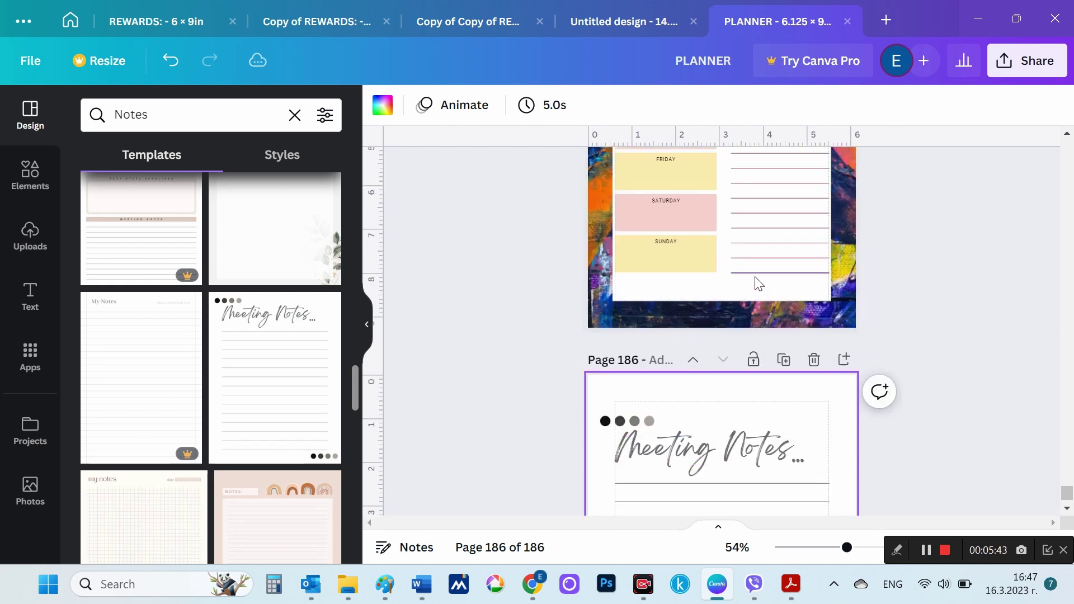
{"action": "scroll", "coordinate": [754, 277], "scroll_direction": "up", "scroll_amount": 5}
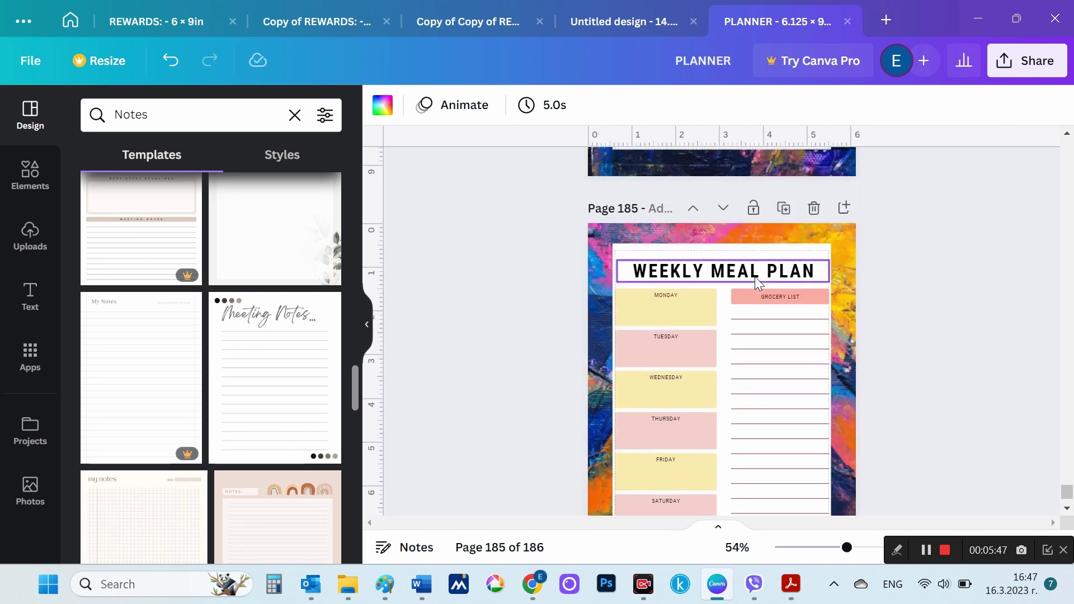
{"action": "scroll", "coordinate": [754, 277], "scroll_direction": "down", "scroll_amount": 3}
{"action": "scroll", "coordinate": [754, 276], "scroll_direction": "down", "scroll_amount": 3}
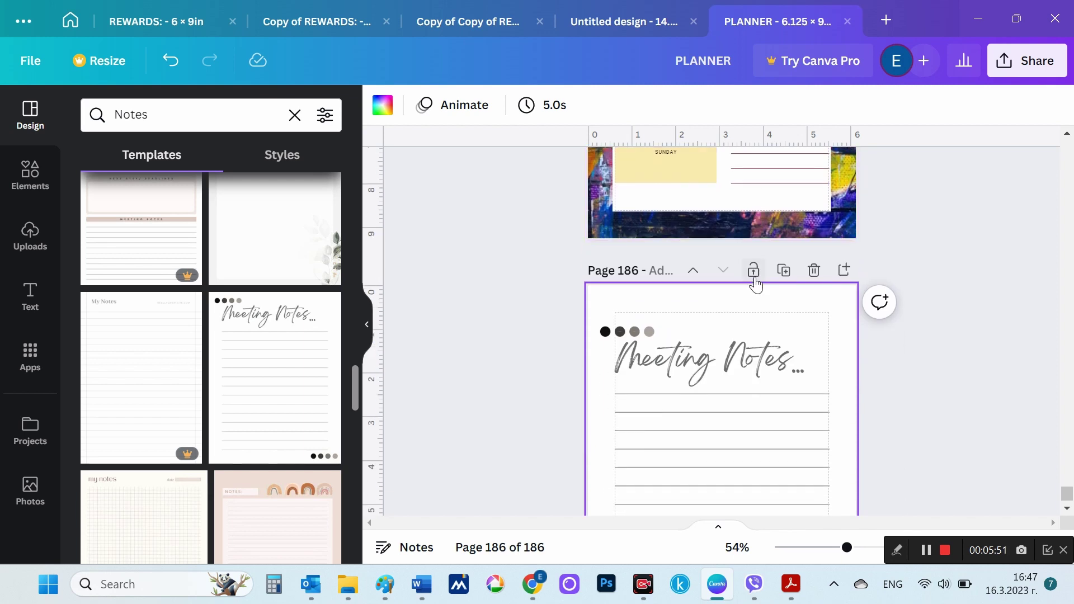
{"action": "left_click", "coordinate": [743, 356]}
{"action": "key", "text": "Delete"}
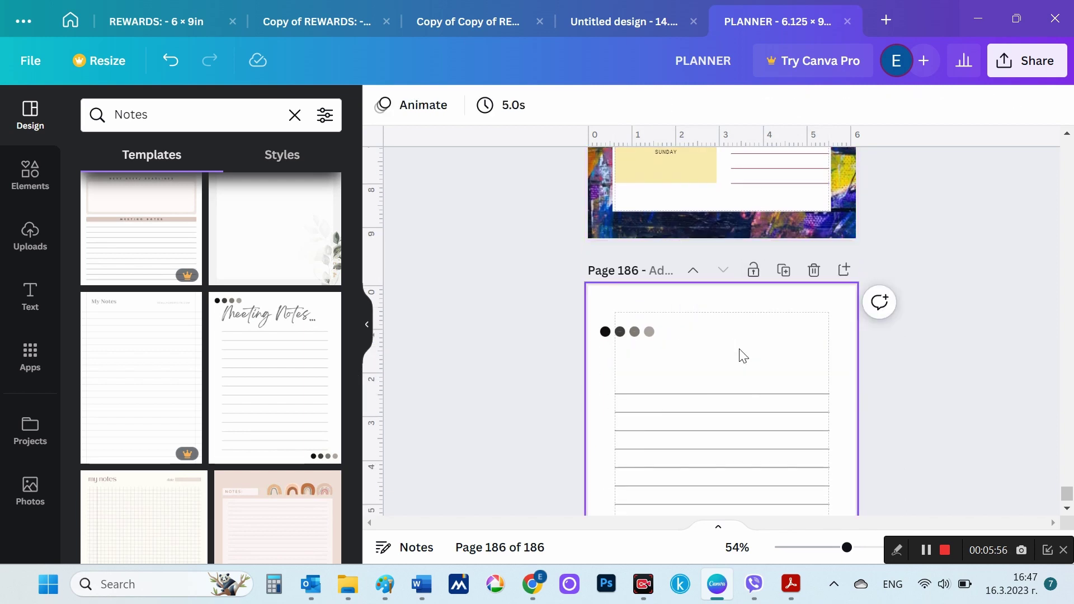
{"action": "scroll", "coordinate": [743, 356], "scroll_direction": "up", "scroll_amount": 2}
{"action": "scroll", "coordinate": [741, 354], "scroll_direction": "down", "scroll_amount": 3}
{"action": "right_click", "coordinate": [737, 355]}
- Copy the WEEKLY MEAL PLAN title from page 185 and paste it centred on page 186
{"action": "left_click", "coordinate": [802, 361]}
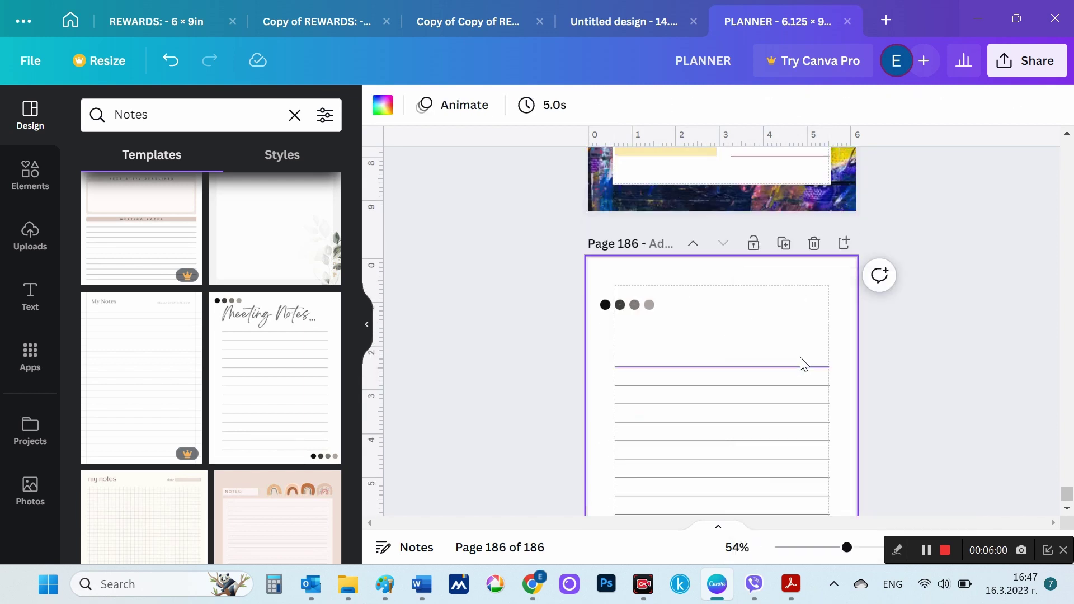
{"action": "scroll", "coordinate": [777, 312], "scroll_direction": "up", "scroll_amount": 5}
{"action": "left_click", "coordinate": [749, 245]}
{"action": "right_click", "coordinate": [750, 248]}
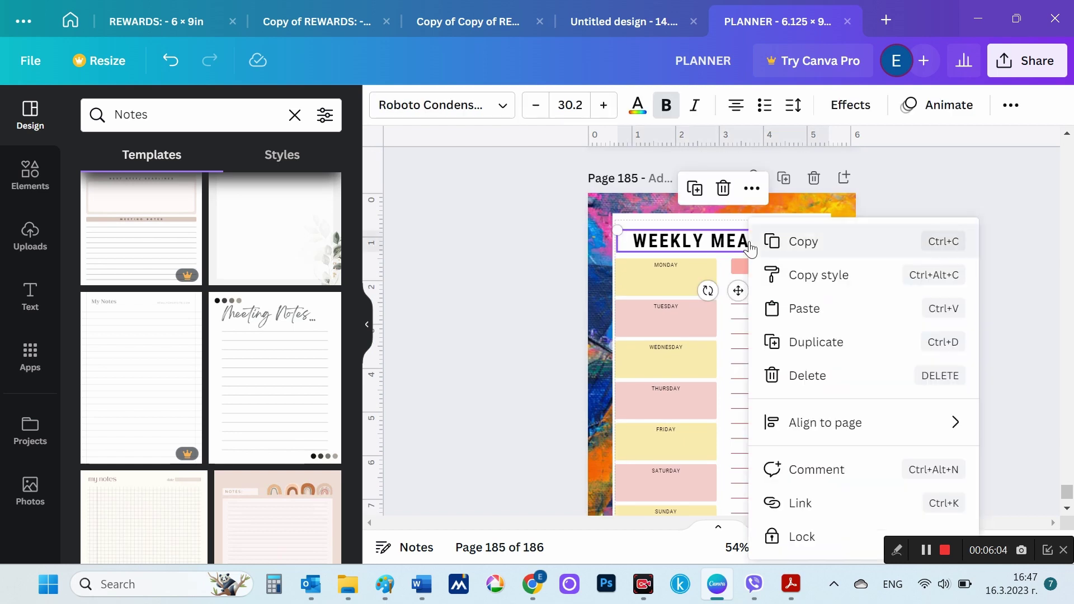
{"action": "left_click", "coordinate": [805, 249]}
{"action": "scroll", "coordinate": [806, 249], "scroll_direction": "down", "scroll_amount": 5}
{"action": "right_click", "coordinate": [710, 334]}
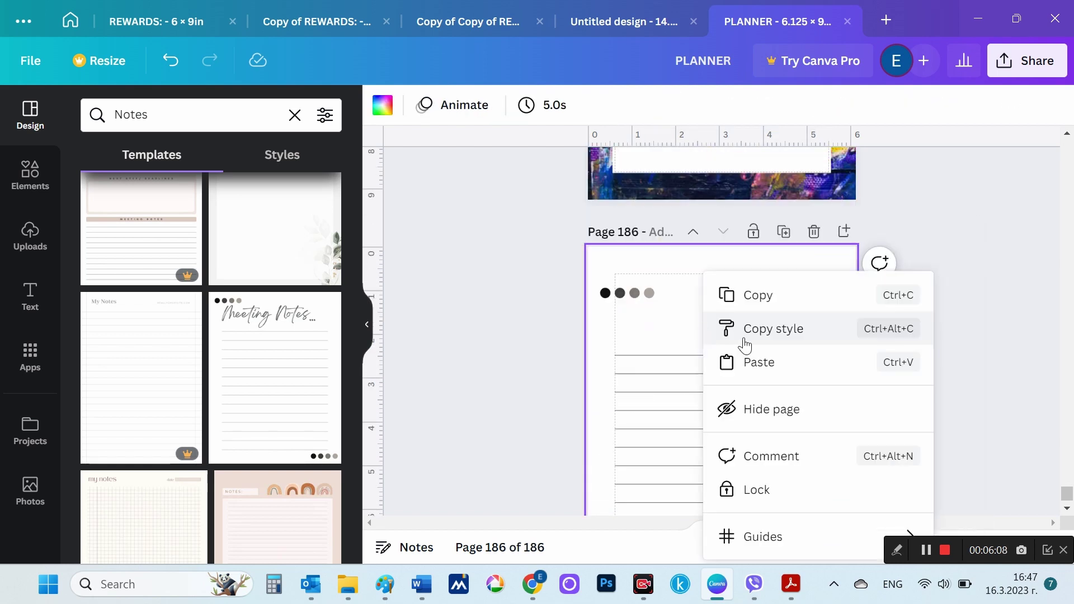
{"action": "left_click", "coordinate": [752, 361]}
{"action": "left_click_drag", "start_coordinate": [761, 303], "coordinate": [759, 328]}
- Retype the pasted title as NOTES in Abhaya Libre Regular
{"action": "double_click", "coordinate": [758, 327]}
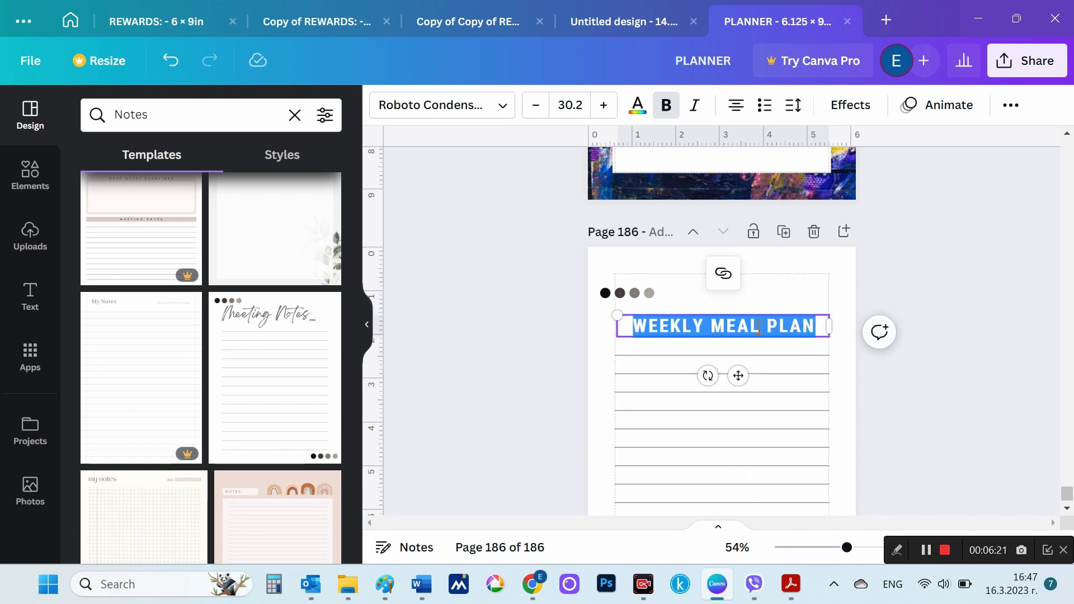
{"action": "type", "text": "NOTES"}
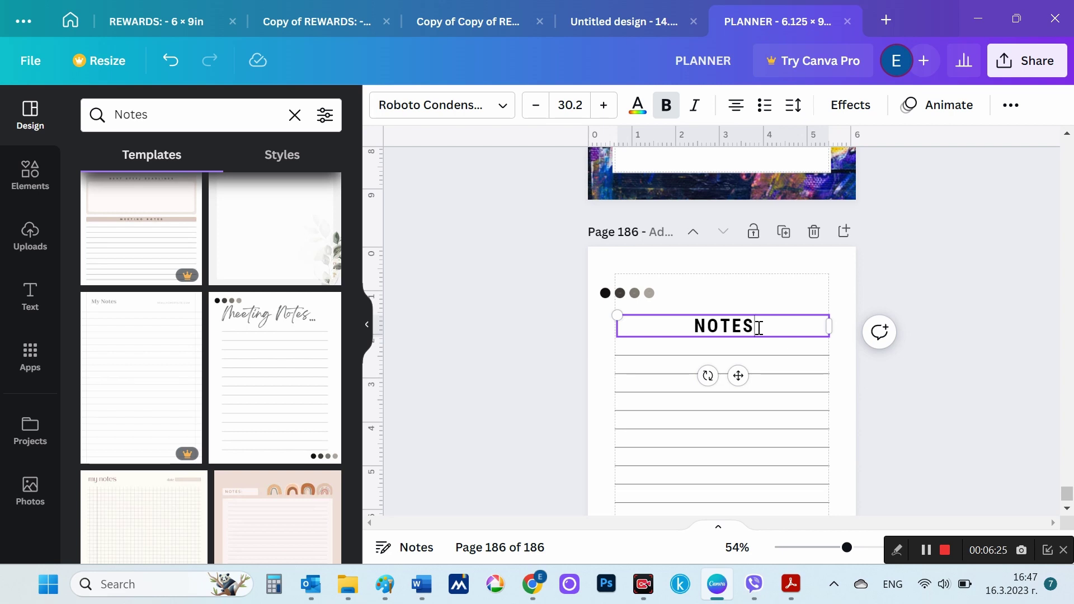
{"action": "double_click", "coordinate": [758, 327]}
{"action": "left_click", "coordinate": [502, 107]}
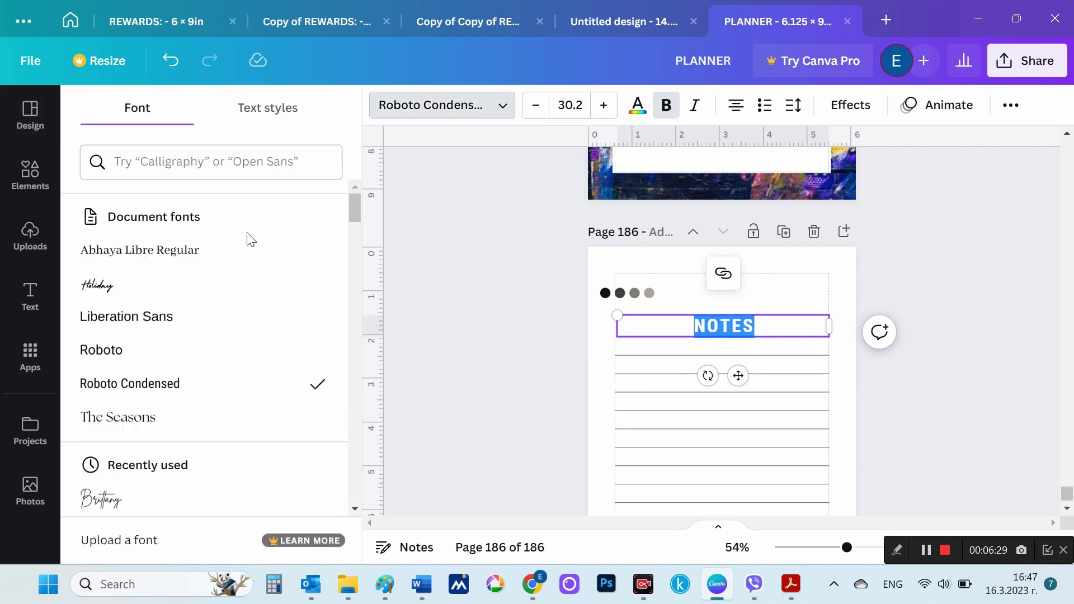
{"action": "left_click", "coordinate": [238, 247]}
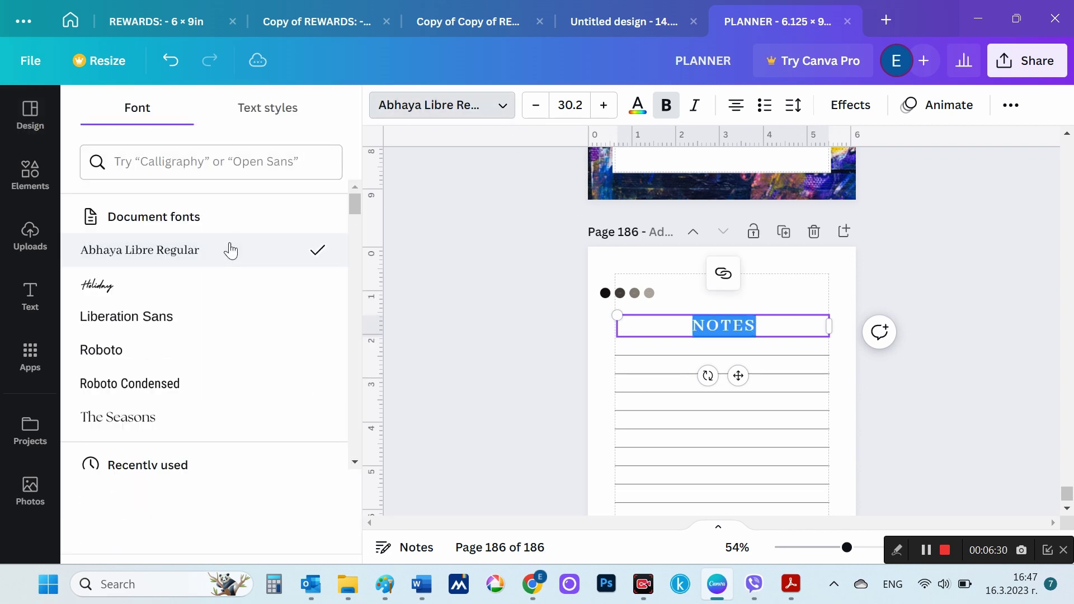
- Colour the NOTES heading navy #2d376b and enlarge it to size 35.2
{"action": "left_click", "coordinate": [638, 106]}
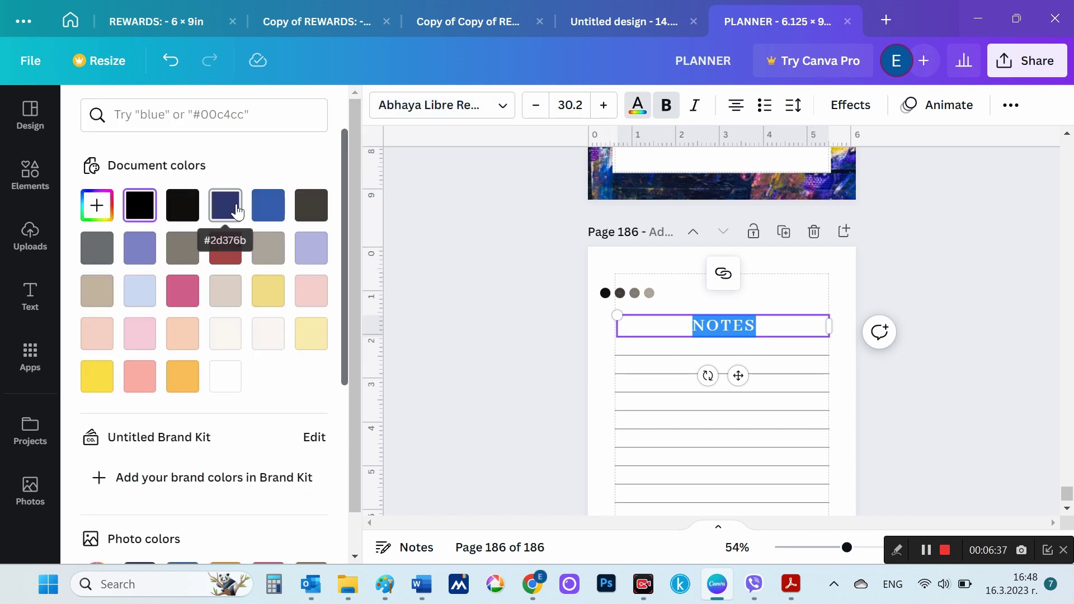
{"action": "left_click", "coordinate": [238, 211]}
{"action": "left_click", "coordinate": [612, 110]}
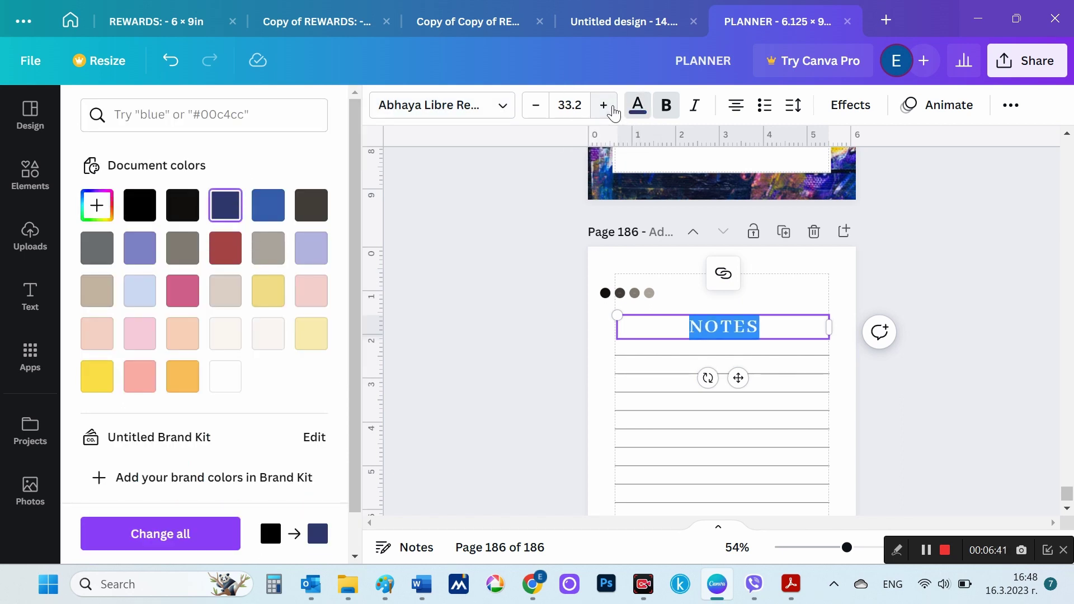
{"action": "left_click", "coordinate": [614, 112]}
{"action": "left_click", "coordinate": [614, 112]}
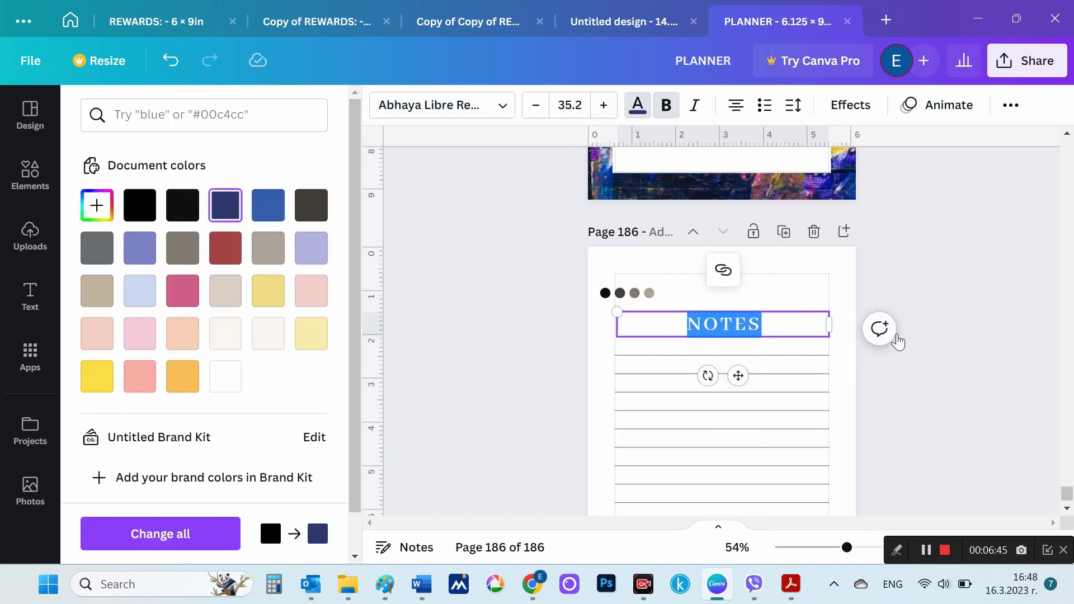
{"action": "left_click", "coordinate": [932, 338]}
{"action": "scroll", "coordinate": [932, 338], "scroll_direction": "down", "scroll_amount": 2}
{"action": "scroll", "coordinate": [932, 338], "scroll_direction": "down", "scroll_amount": 3}
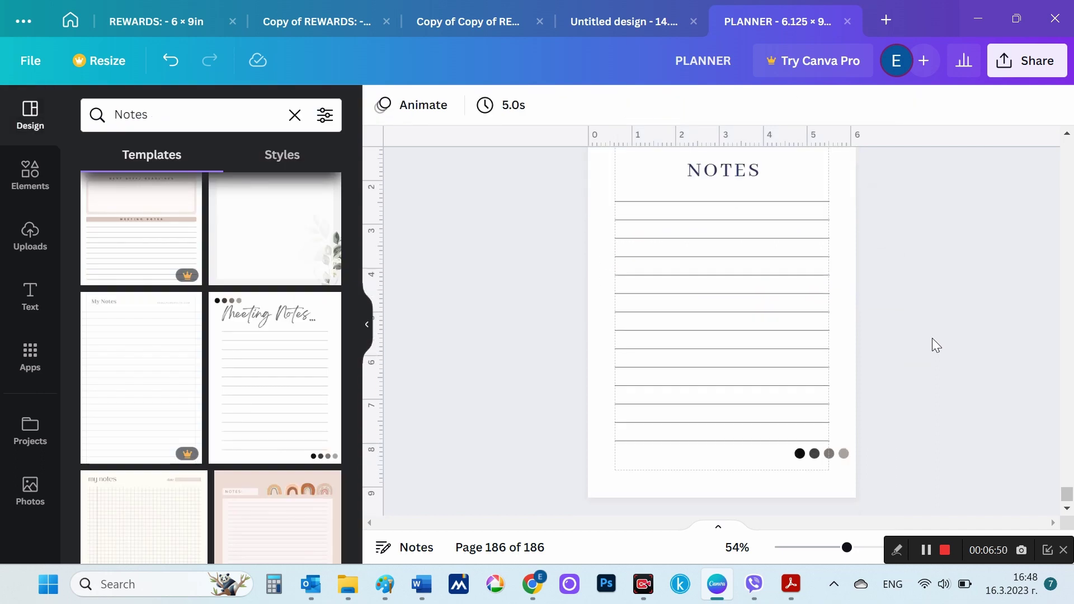
{"action": "scroll", "coordinate": [932, 338], "scroll_direction": "up", "scroll_amount": 2}
{"action": "scroll", "coordinate": [932, 338], "scroll_direction": "up", "scroll_amount": 1}
{"action": "scroll", "coordinate": [933, 338], "scroll_direction": "up", "scroll_amount": 2}
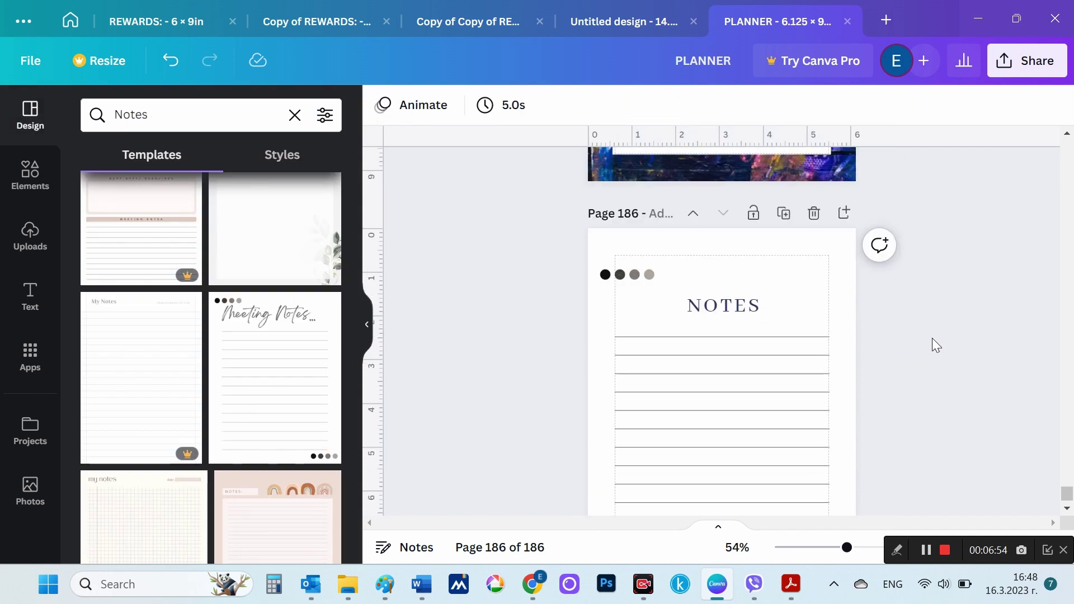
{"action": "scroll", "coordinate": [932, 338], "scroll_direction": "up", "scroll_amount": 2}
- Copy page 185's painted background onto notes page 186
{"action": "left_click", "coordinate": [848, 220]}
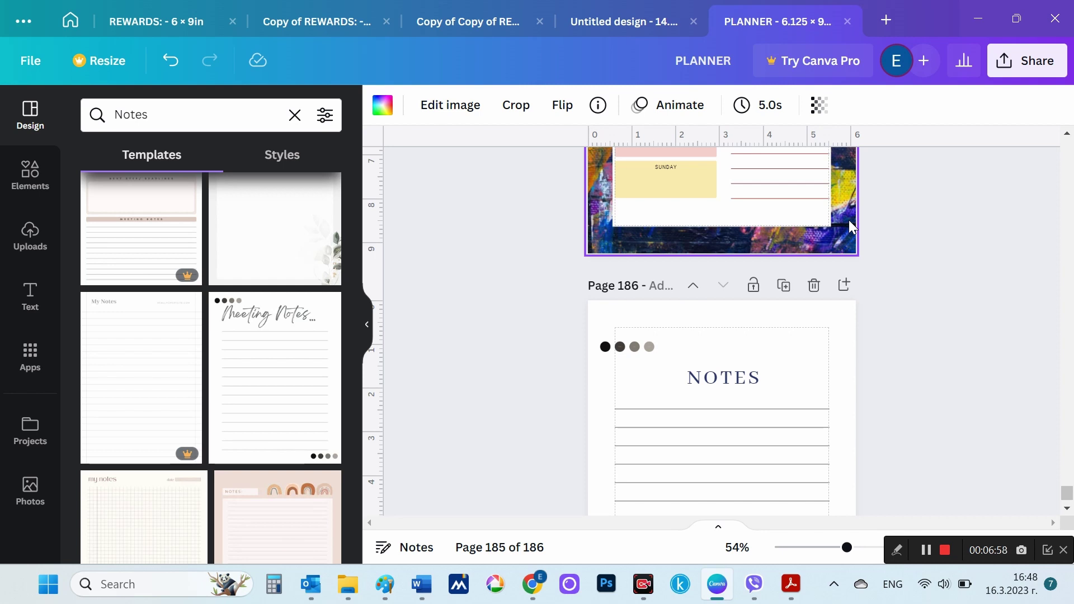
{"action": "left_click", "coordinate": [841, 323]}
{"action": "key", "text": "ctrl+v"}
{"action": "scroll", "coordinate": [840, 323], "scroll_direction": "down", "scroll_amount": 2}
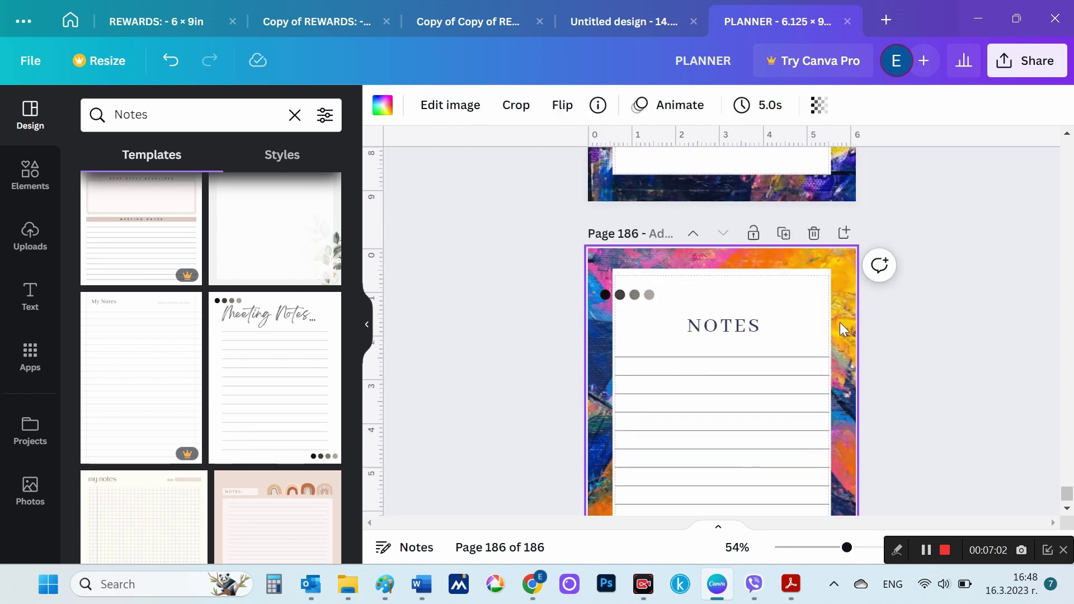
{"action": "scroll", "coordinate": [840, 322], "scroll_direction": "down", "scroll_amount": 3}
{"action": "scroll", "coordinate": [841, 322], "scroll_direction": "down", "scroll_amount": 2}
{"action": "scroll", "coordinate": [840, 322], "scroll_direction": "up", "scroll_amount": 5}
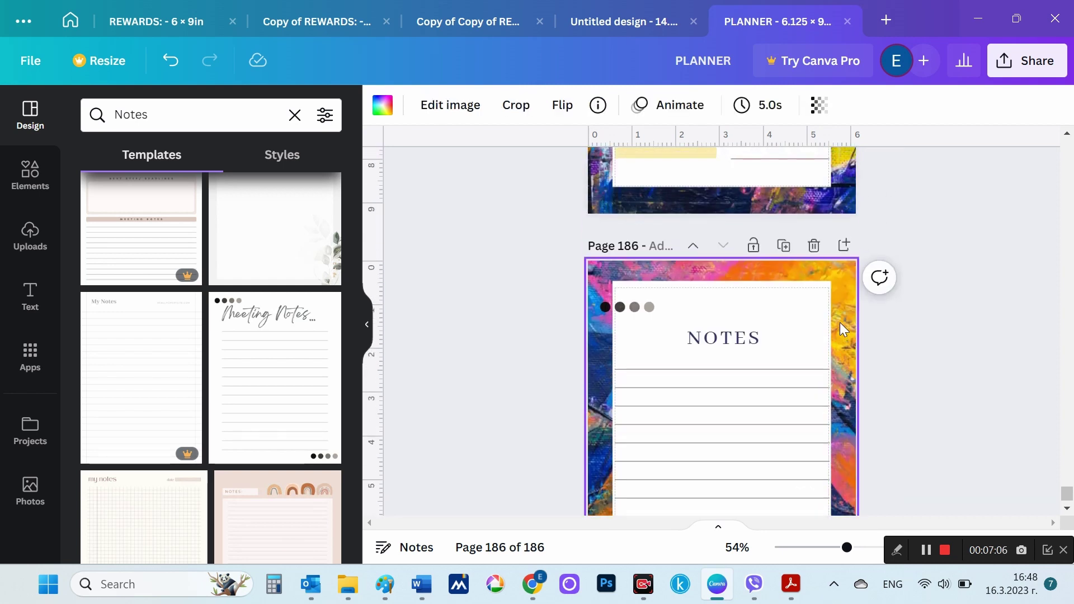
{"action": "scroll", "coordinate": [895, 325], "scroll_direction": "down", "scroll_amount": 3}
{"action": "scroll", "coordinate": [959, 330], "scroll_direction": "up", "scroll_amount": 1}
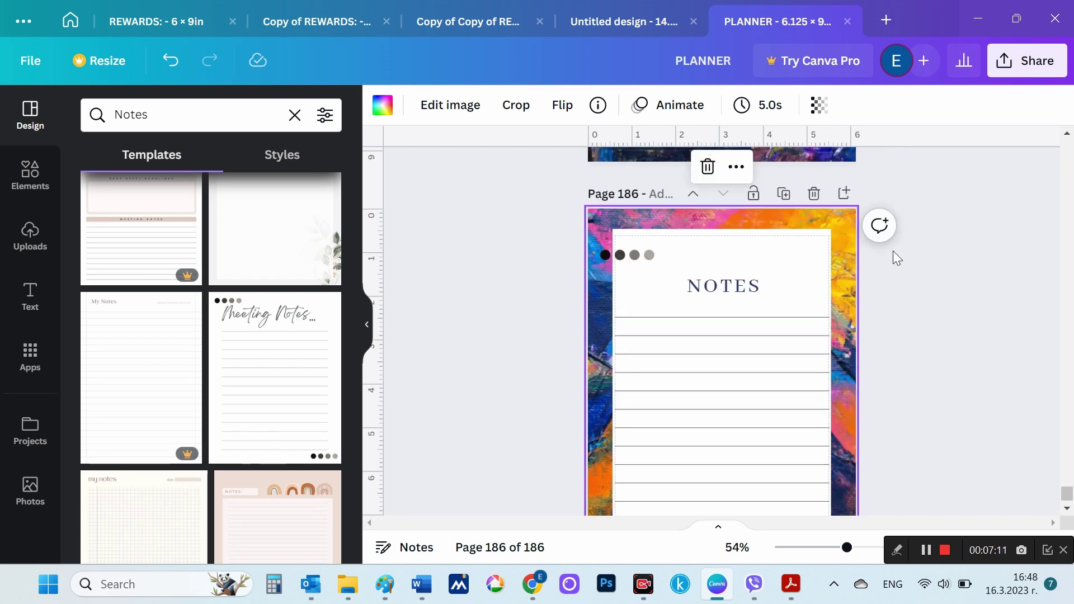
- Duplicate the notes page repeatedly until the planner reaches 200 pages
{"action": "left_click", "coordinate": [787, 175]}
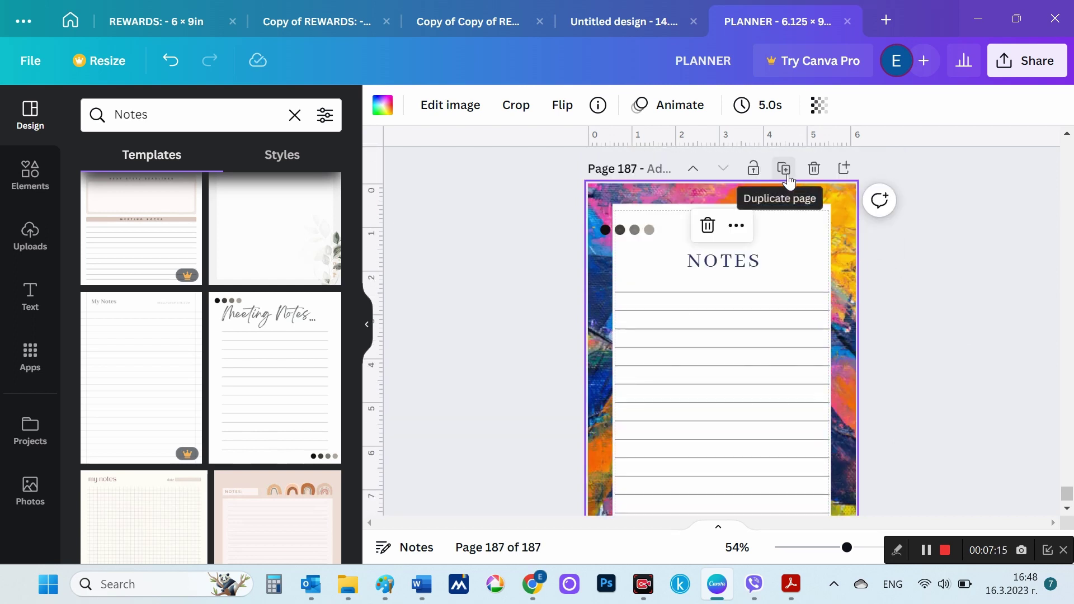
{"action": "left_click", "coordinate": [787, 175]}
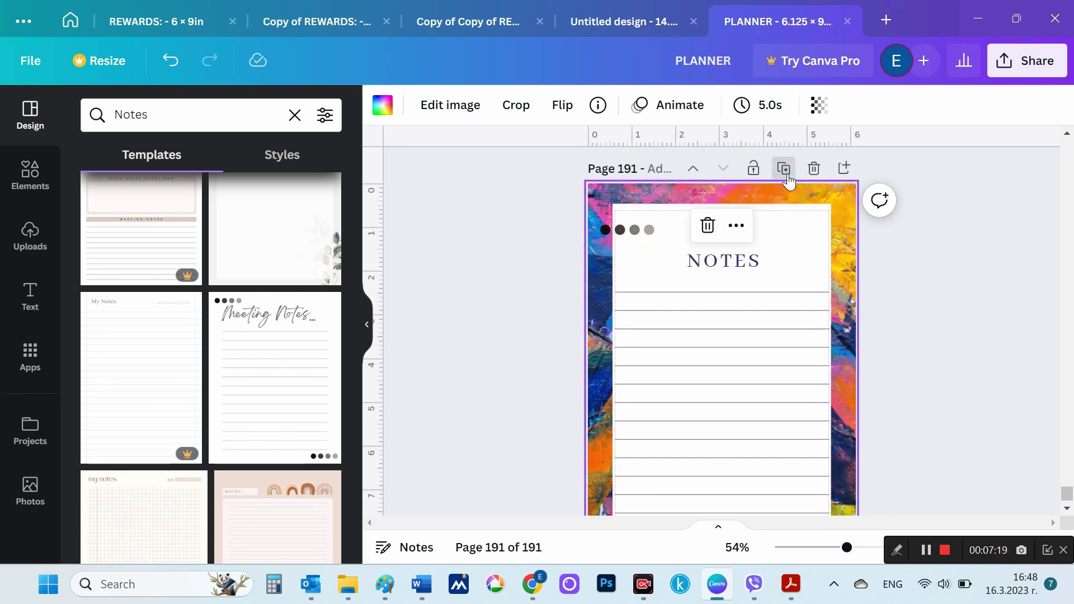
{"action": "left_click", "coordinate": [787, 175]}
{"action": "left_click", "coordinate": [787, 175]}
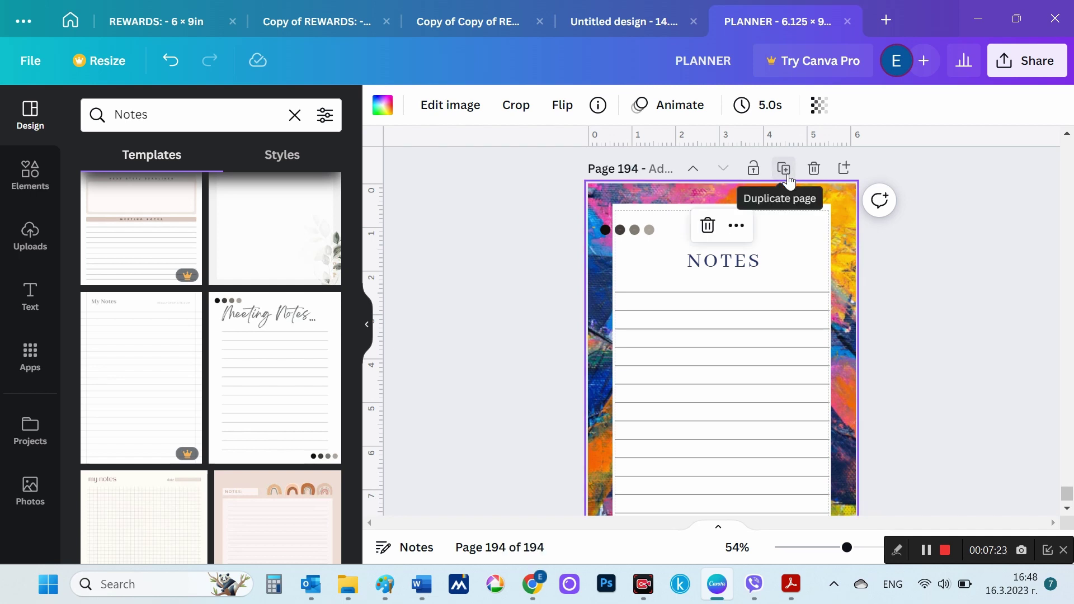
{"action": "left_click", "coordinate": [787, 177]}
{"action": "left_click", "coordinate": [788, 177]}
{"action": "left_click", "coordinate": [787, 177]}
- Scroll the planner back up to the cover page
{"action": "scroll", "coordinate": [895, 273], "scroll_direction": "down", "scroll_amount": 3}
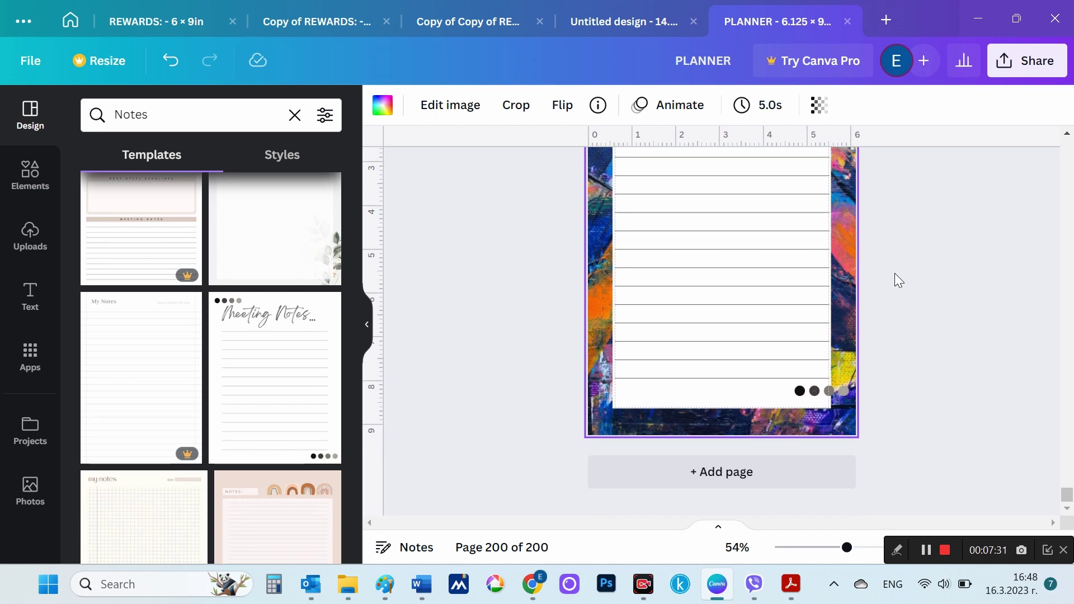
{"action": "scroll", "coordinate": [895, 273], "scroll_direction": "up", "scroll_amount": 5}
{"action": "scroll", "coordinate": [895, 273], "scroll_direction": "up", "scroll_amount": 5}
{"action": "scroll", "coordinate": [894, 273], "scroll_direction": "up", "scroll_amount": 5}
{"action": "scroll", "coordinate": [895, 273], "scroll_direction": "up", "scroll_amount": 5}
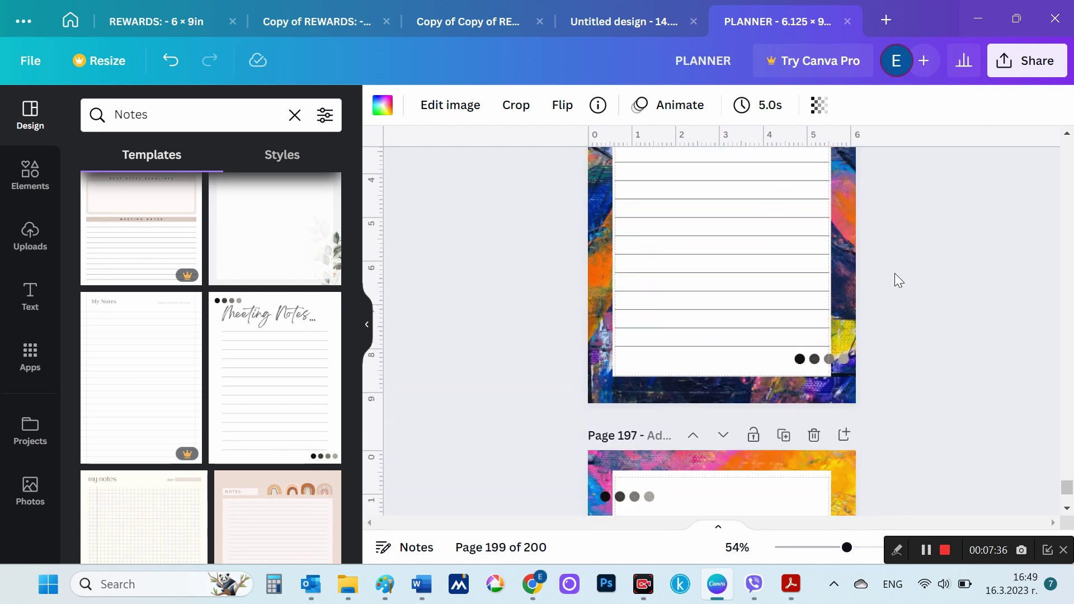
{"action": "scroll", "coordinate": [894, 273], "scroll_direction": "up", "scroll_amount": 5}
{"action": "scroll", "coordinate": [894, 273], "scroll_direction": "up", "scroll_amount": 3}
{"action": "left_click_drag", "start_coordinate": [1067, 482], "coordinate": [1067, 152]}
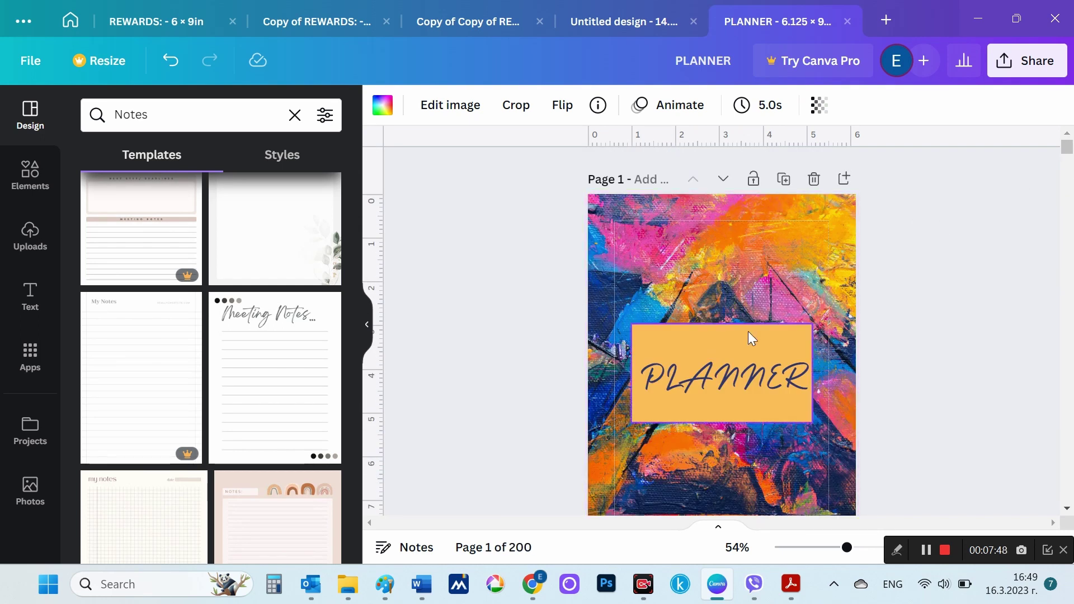
- Try purple and lavender #7d81c5 fills on the PLANNER box, darkening to #5C5F94
{"action": "left_click", "coordinate": [747, 335]}
{"action": "left_click", "coordinate": [383, 106]}
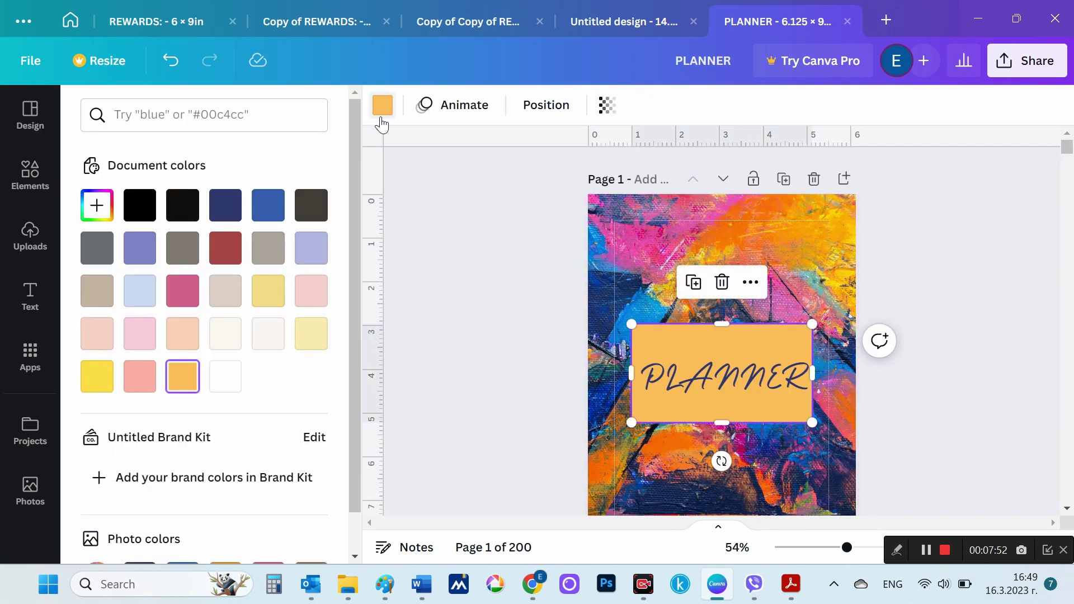
{"action": "scroll", "coordinate": [269, 305], "scroll_direction": "down", "scroll_amount": 3}
{"action": "scroll", "coordinate": [269, 293], "scroll_direction": "down", "scroll_amount": 2}
{"action": "scroll", "coordinate": [269, 302], "scroll_direction": "down", "scroll_amount": 2}
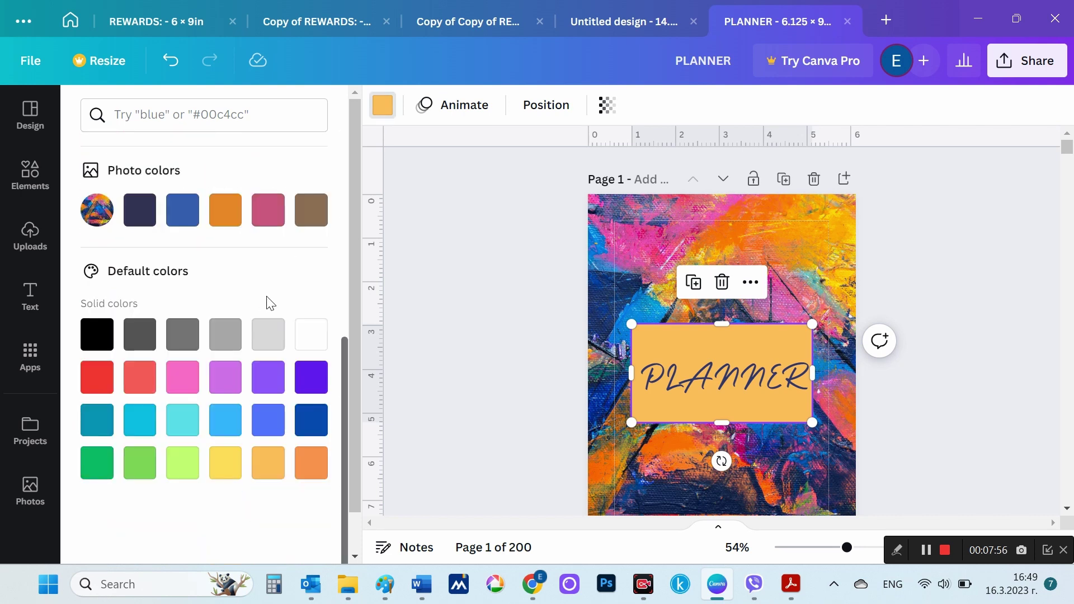
{"action": "left_click", "coordinate": [274, 386]}
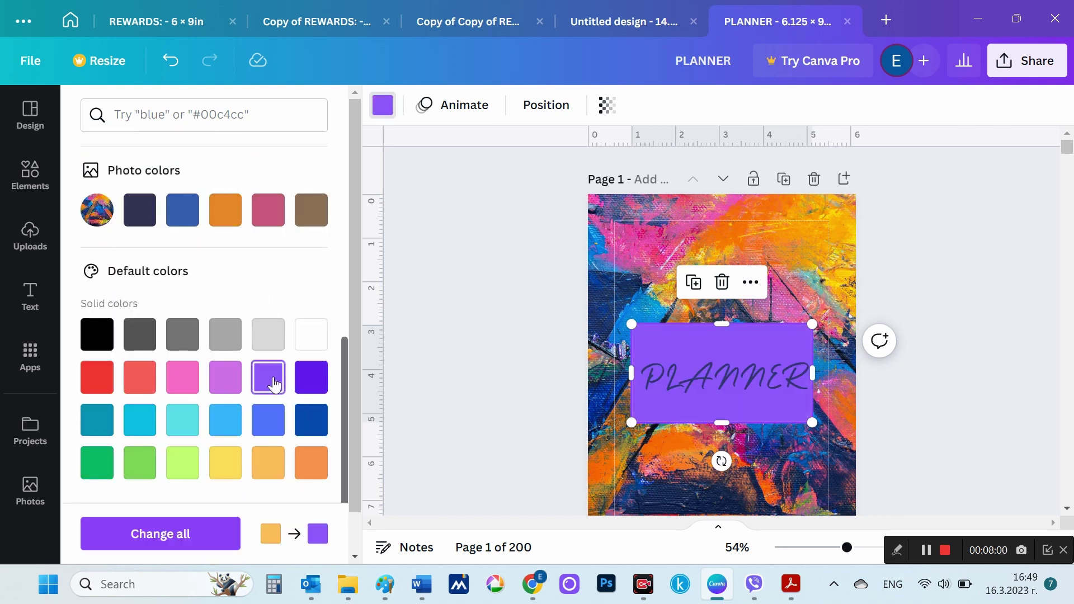
{"action": "scroll", "coordinate": [168, 280], "scroll_direction": "up", "scroll_amount": 4}
{"action": "scroll", "coordinate": [192, 302], "scroll_direction": "up", "scroll_amount": 3}
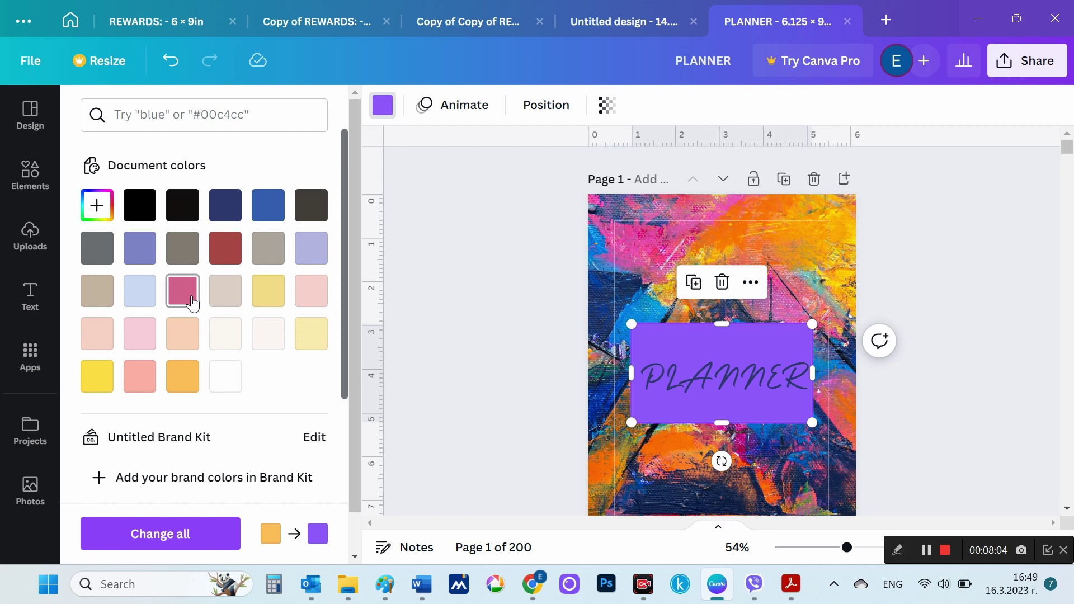
{"action": "left_click", "coordinate": [139, 248]}
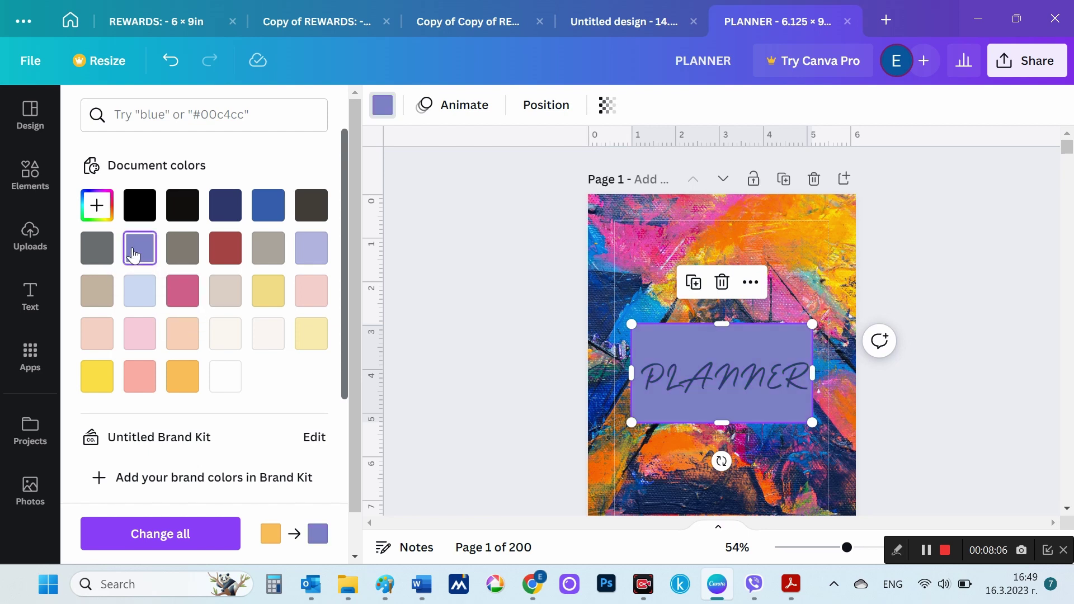
{"action": "left_click", "coordinate": [97, 205]}
{"action": "left_click", "coordinate": [182, 282]}
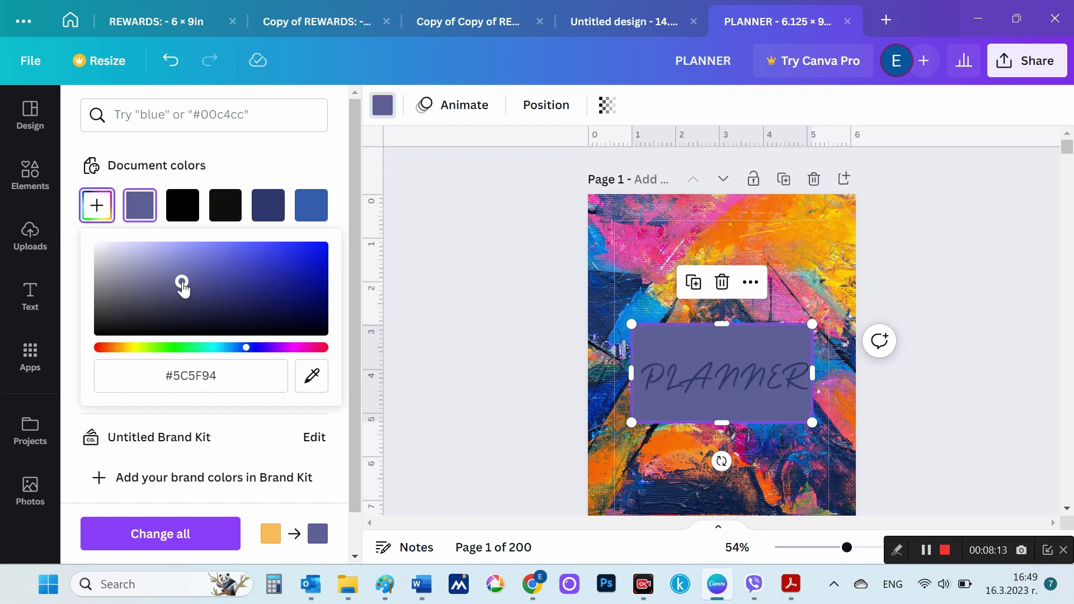
{"action": "left_click", "coordinate": [239, 179]}
- Set the PLANNER title box fill to deeper purple #692EDF
{"action": "scroll", "coordinate": [255, 246], "scroll_direction": "down", "scroll_amount": 5}
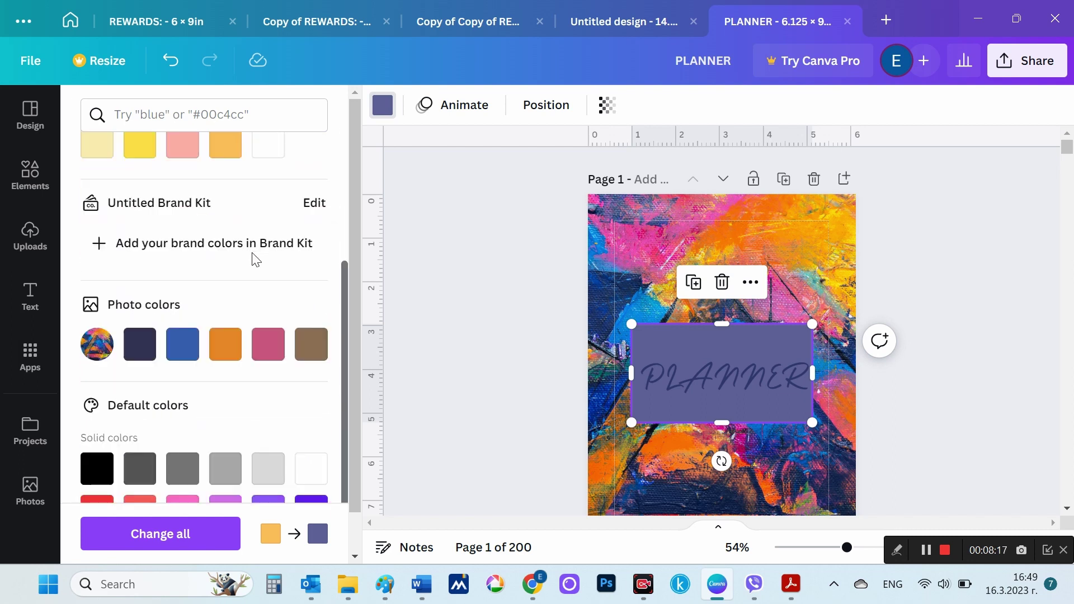
{"action": "scroll", "coordinate": [257, 257], "scroll_direction": "down", "scroll_amount": 3}
{"action": "left_click", "coordinate": [268, 377]}
{"action": "scroll", "coordinate": [186, 288], "scroll_direction": "up", "scroll_amount": 5}
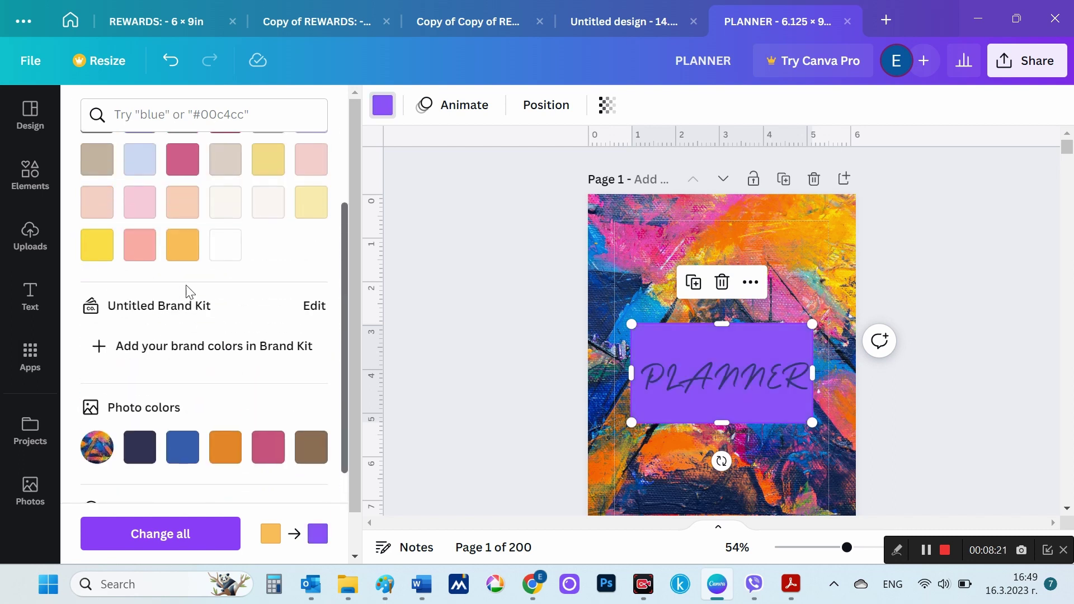
{"action": "scroll", "coordinate": [185, 287], "scroll_direction": "up", "scroll_amount": 3}
{"action": "left_click", "coordinate": [98, 206]}
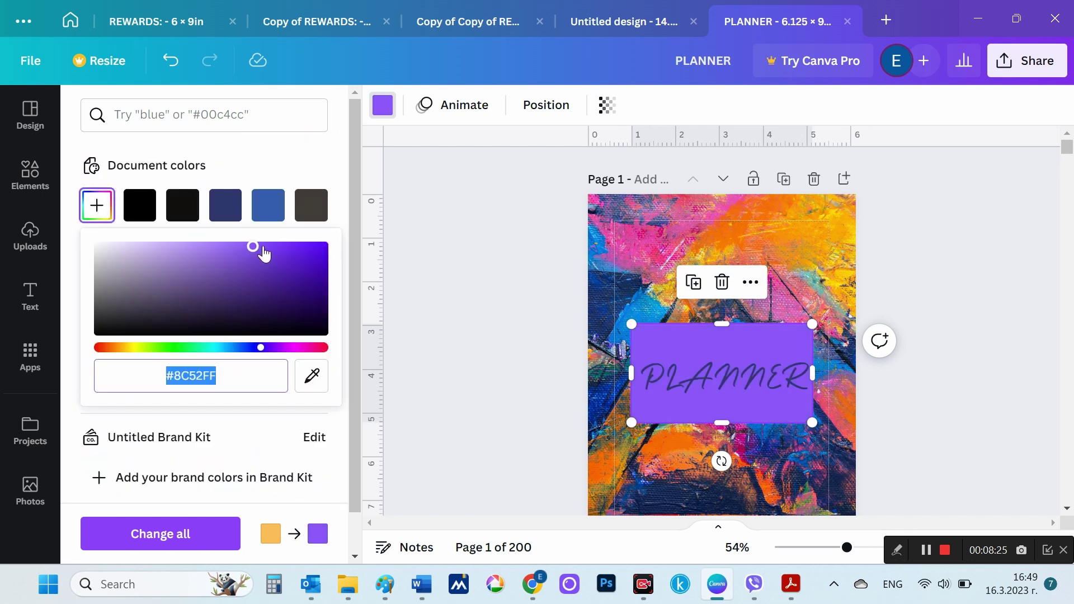
{"action": "left_click_drag", "start_coordinate": [264, 254], "coordinate": [280, 254]}
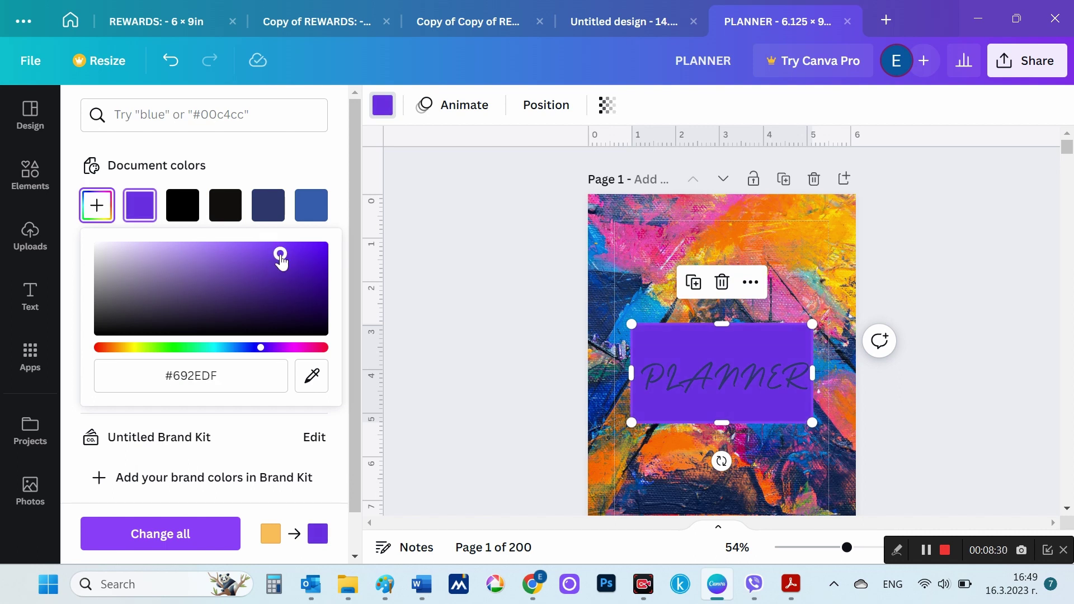
- Make the PLANNER lettering orange
{"action": "double_click", "coordinate": [694, 375]}
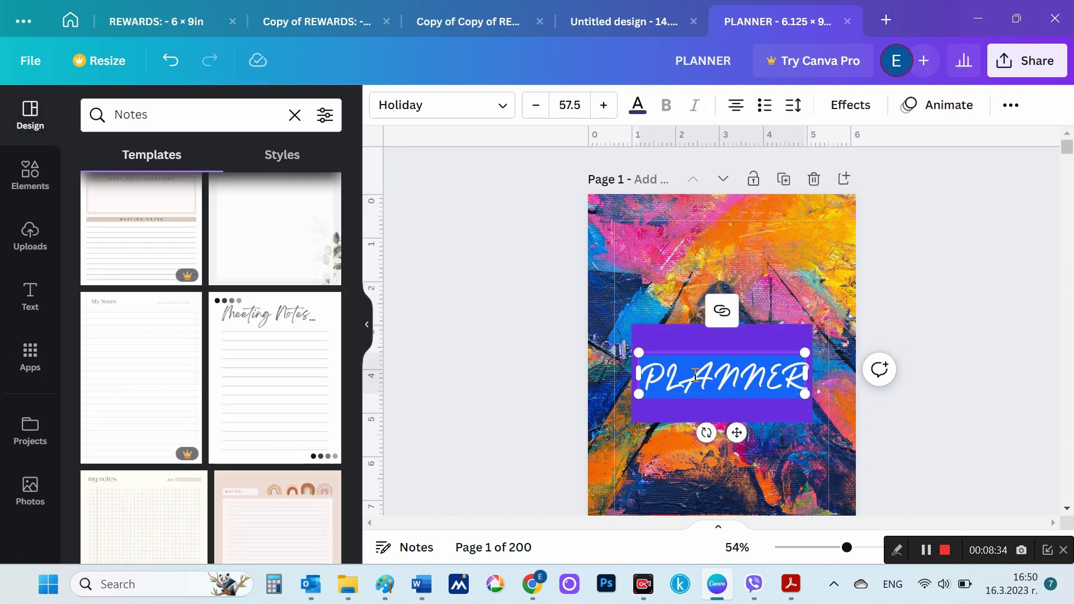
{"action": "left_click", "coordinate": [638, 104]}
{"action": "left_click", "coordinate": [227, 380]}
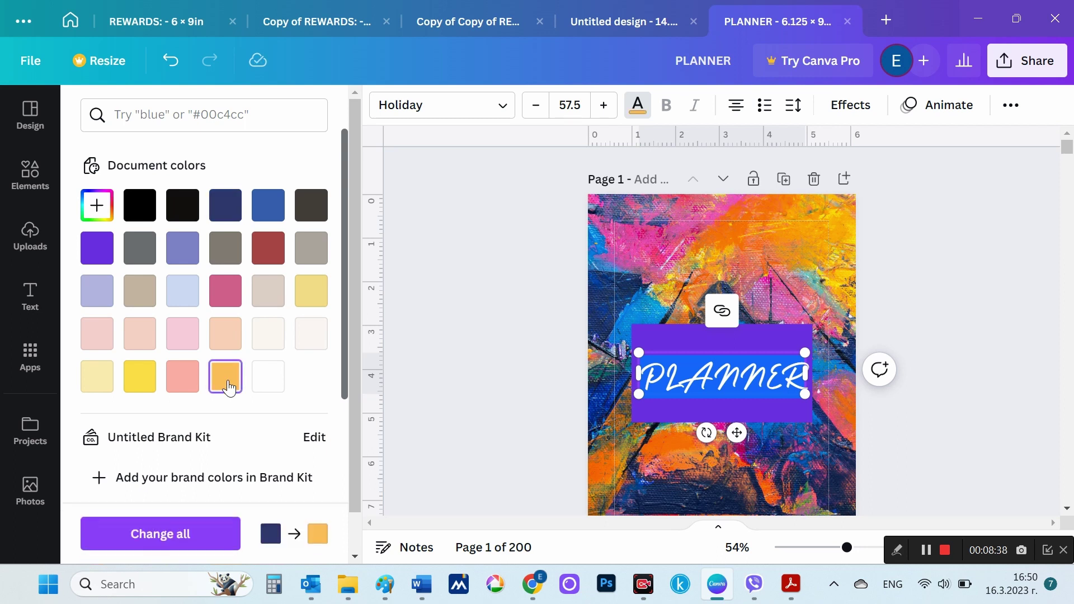
{"action": "left_click", "coordinate": [878, 283]}
- Nudge the PLANNER text so it sits centred within the purple box
{"action": "scroll", "coordinate": [877, 284], "scroll_direction": "down", "scroll_amount": 1}
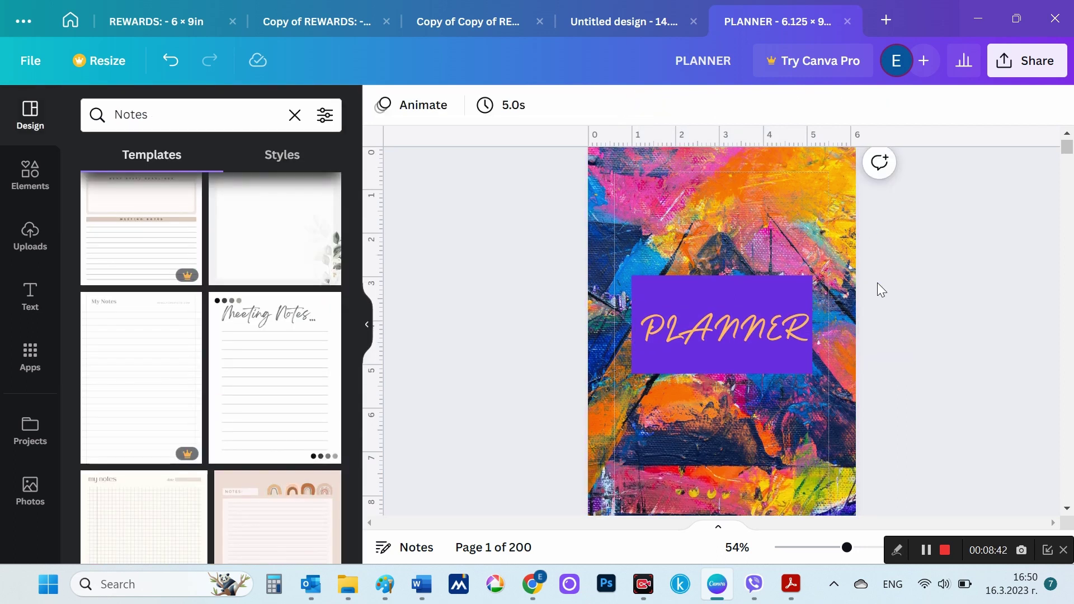
{"action": "scroll", "coordinate": [877, 283], "scroll_direction": "down", "scroll_amount": 2}
{"action": "scroll", "coordinate": [877, 283], "scroll_direction": "down", "scroll_amount": 2}
{"action": "scroll", "coordinate": [877, 283], "scroll_direction": "down", "scroll_amount": 4}
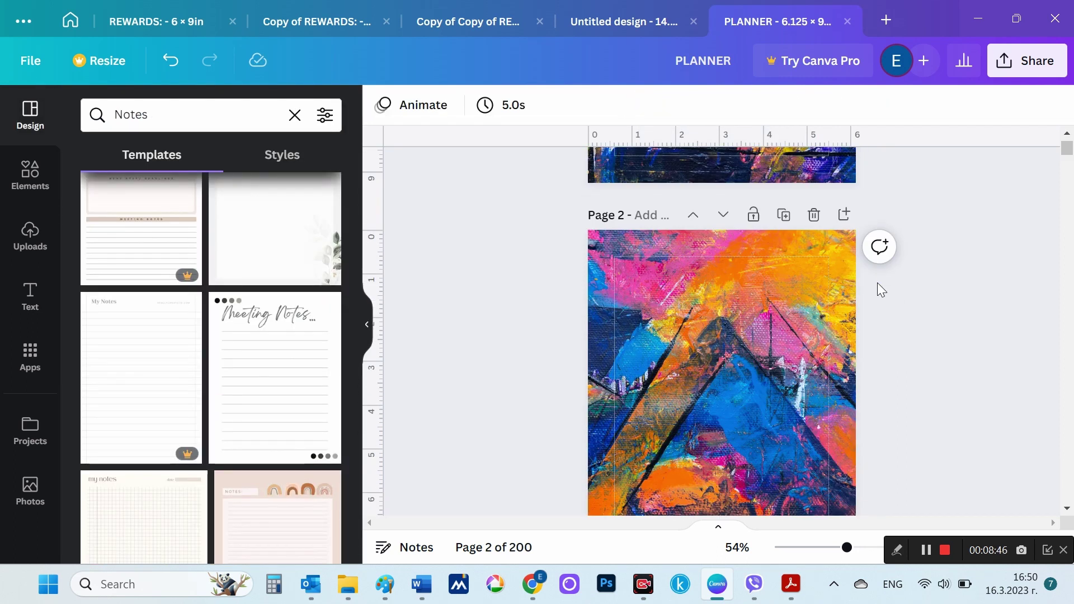
{"action": "scroll", "coordinate": [877, 283], "scroll_direction": "down", "scroll_amount": 3}
{"action": "scroll", "coordinate": [877, 283], "scroll_direction": "up", "scroll_amount": 9}
{"action": "scroll", "coordinate": [878, 283], "scroll_direction": "up", "scroll_amount": 1}
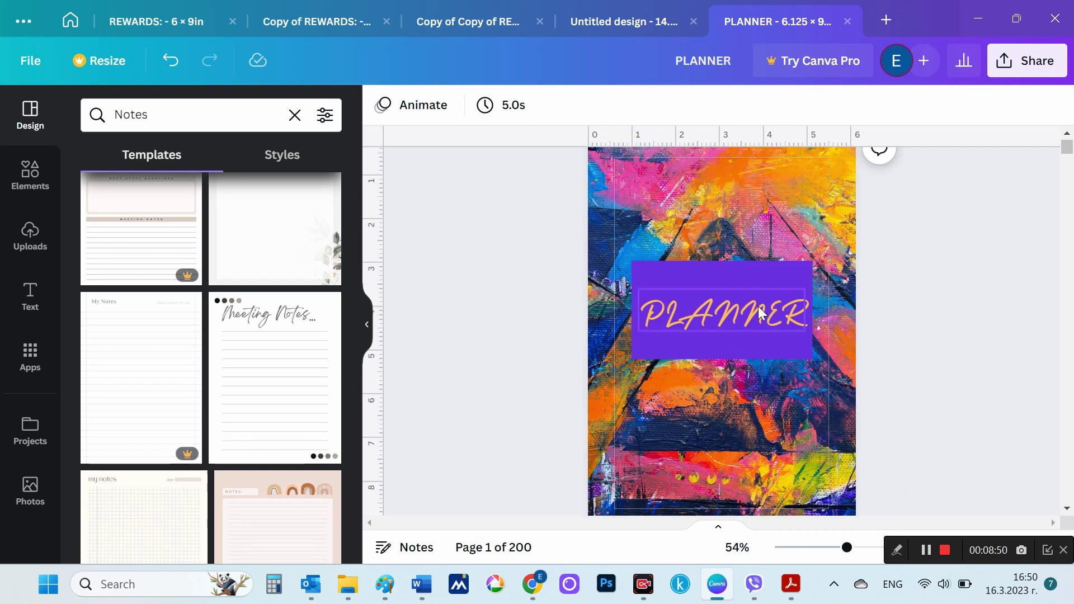
{"action": "left_click_drag", "start_coordinate": [760, 312], "coordinate": [756, 311]}
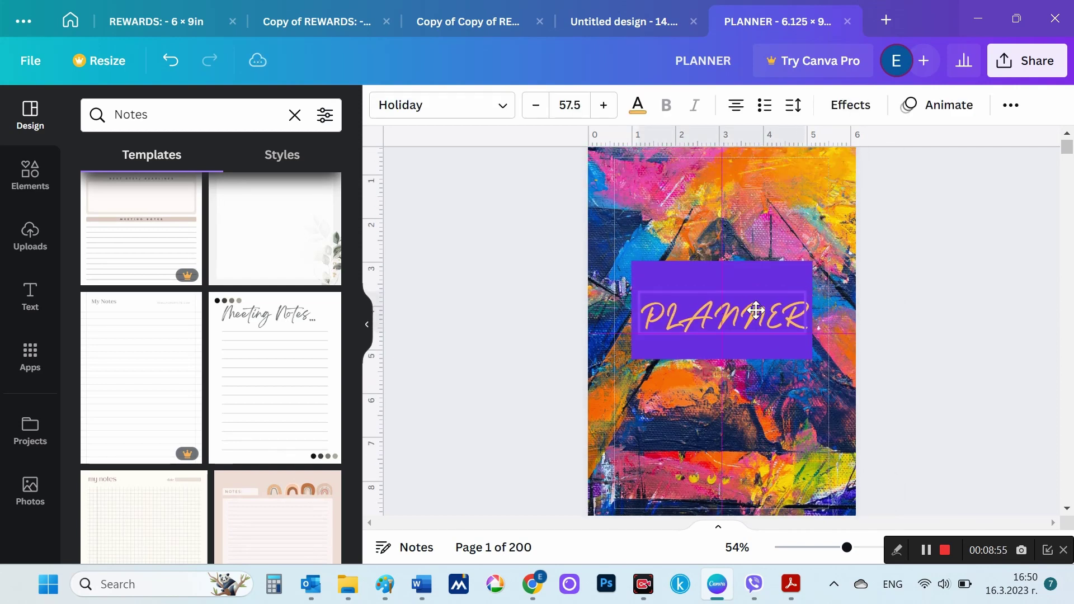
{"action": "left_click", "coordinate": [942, 321]}
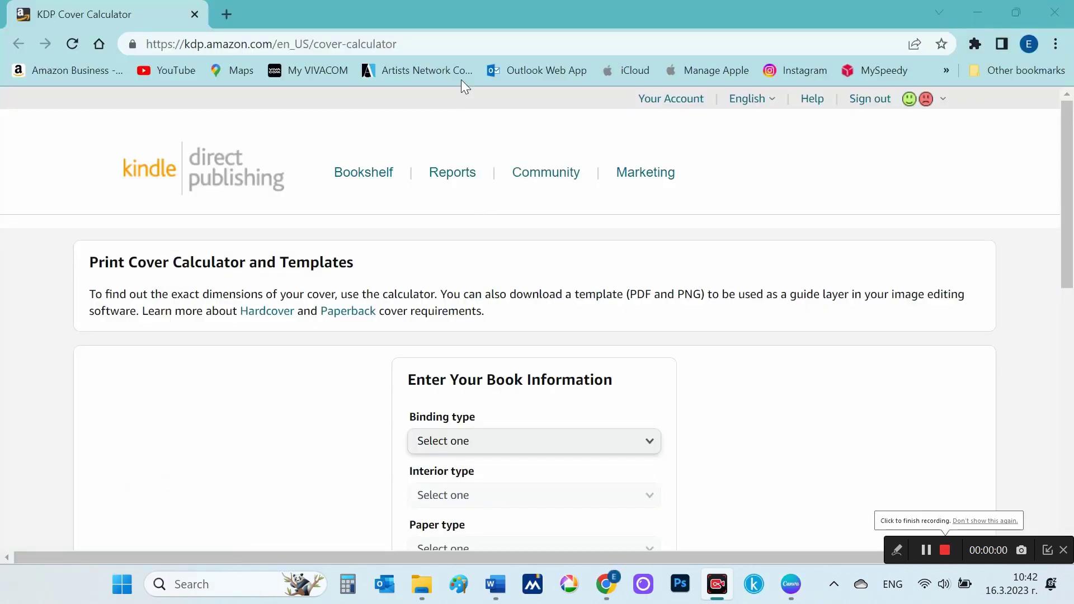
- Scroll down the KDP Cover Calculator page to its cover settings
{"action": "left_click_drag", "start_coordinate": [438, 44], "coordinate": [151, 65]}
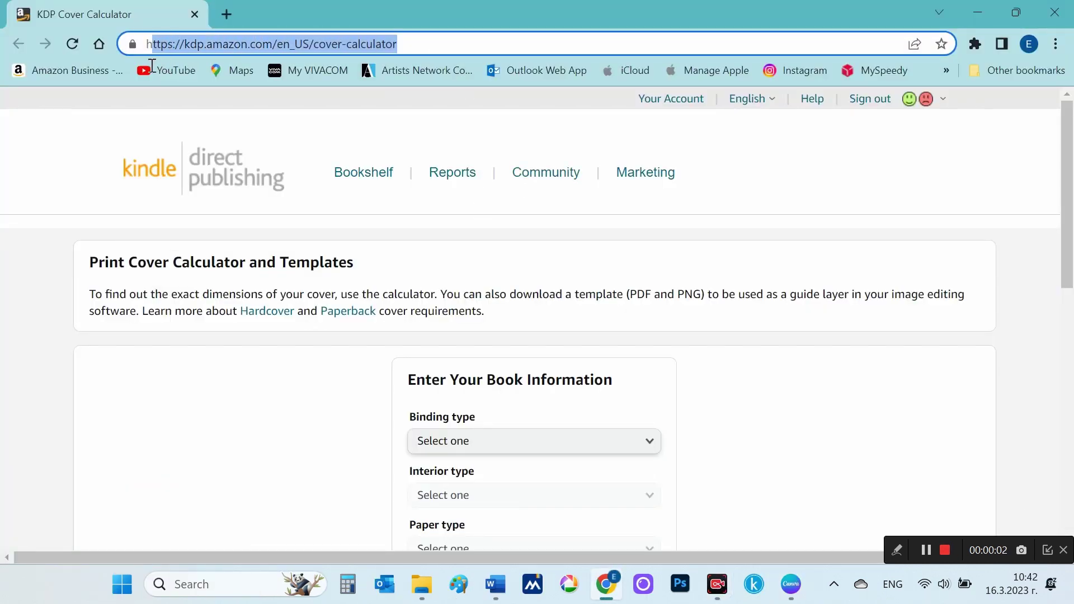
{"action": "left_click", "coordinate": [800, 460]}
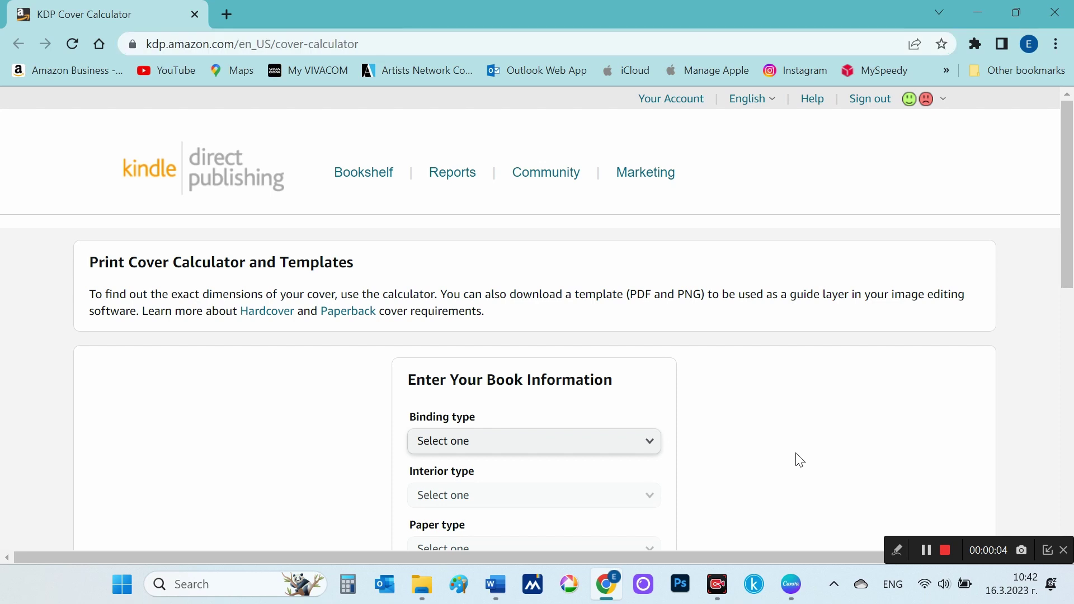
{"action": "scroll", "coordinate": [780, 414], "scroll_direction": "down", "scroll_amount": 3}
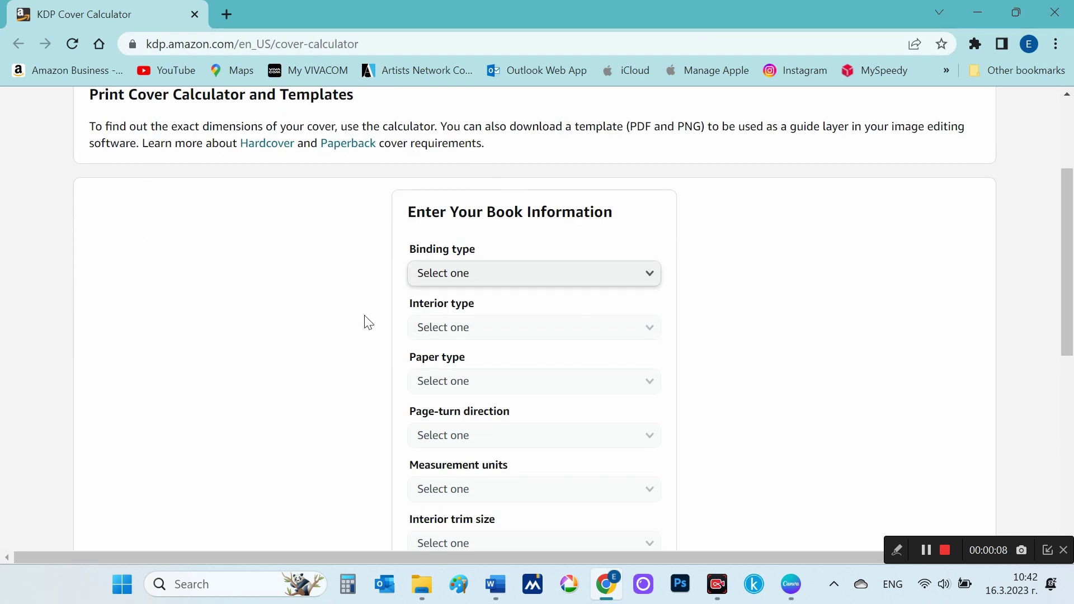
{"action": "mouse_move", "coordinate": [366, 112]}
{"action": "left_mouse_down"}
{"action": "mouse_move", "coordinate": [144, 205]}
{"action": "mouse_move", "coordinate": [106, 253]}
{"action": "left_mouse_up"}
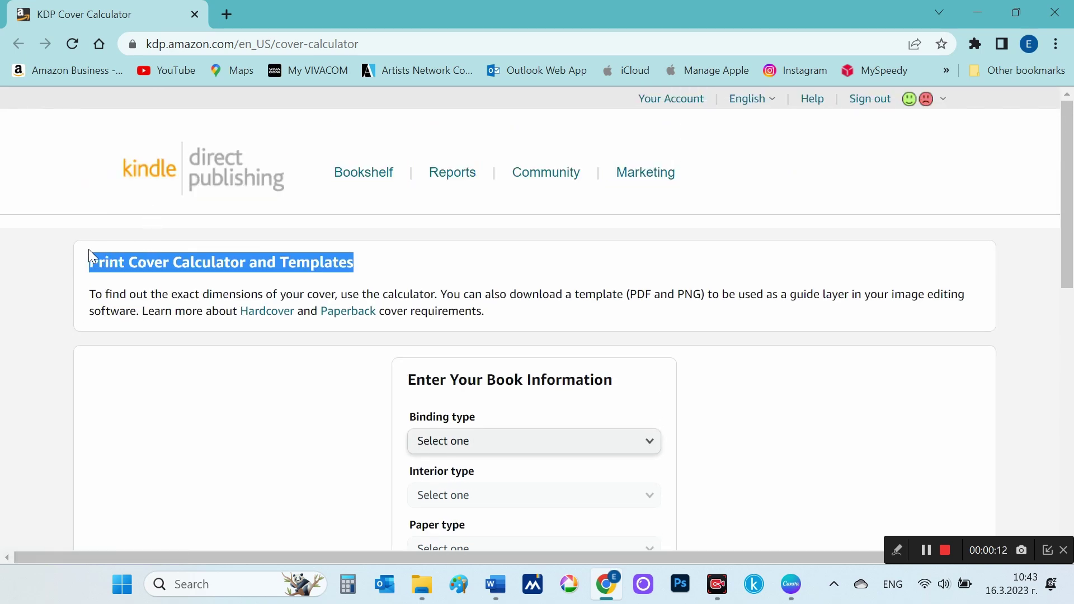
{"action": "scroll", "coordinate": [687, 352], "scroll_direction": "down", "scroll_amount": 3}
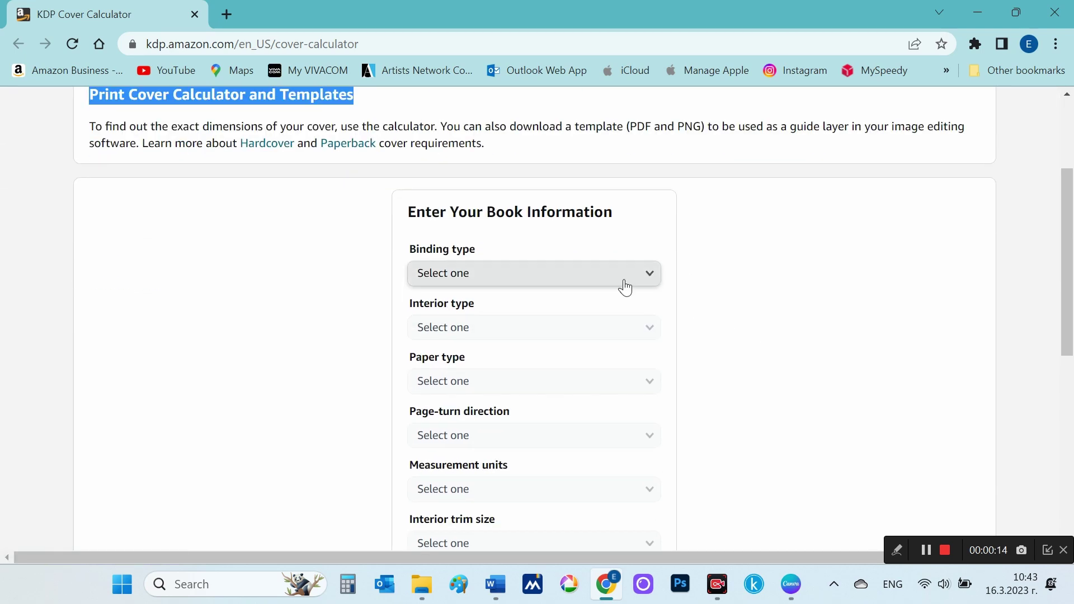
- Set binding to Hardcover and interior to Premium color
{"action": "left_click", "coordinate": [624, 284]}
{"action": "left_click", "coordinate": [614, 280]}
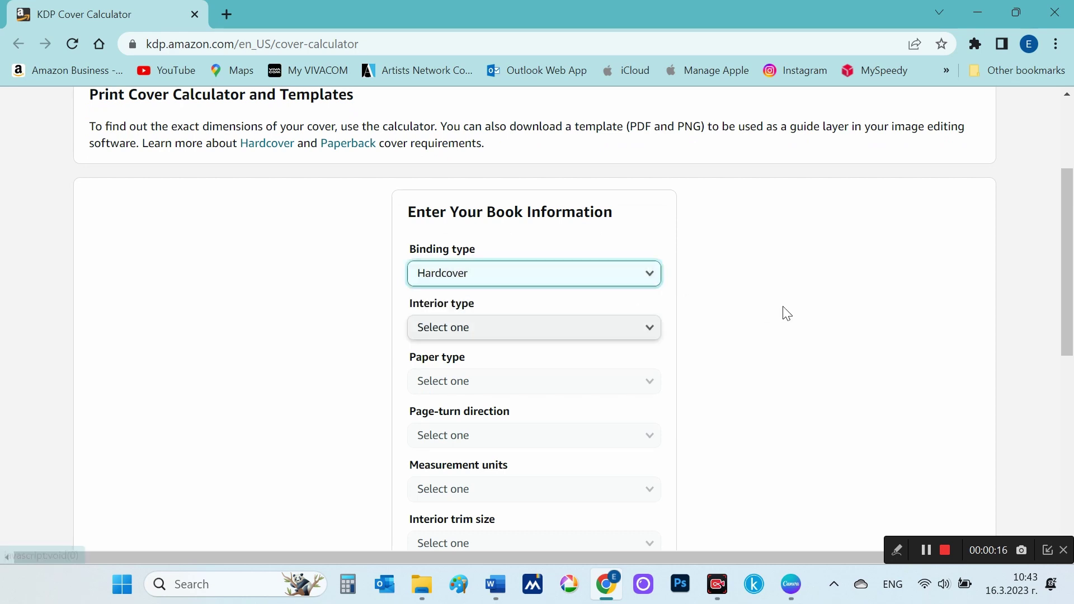
{"action": "left_click", "coordinate": [601, 330]}
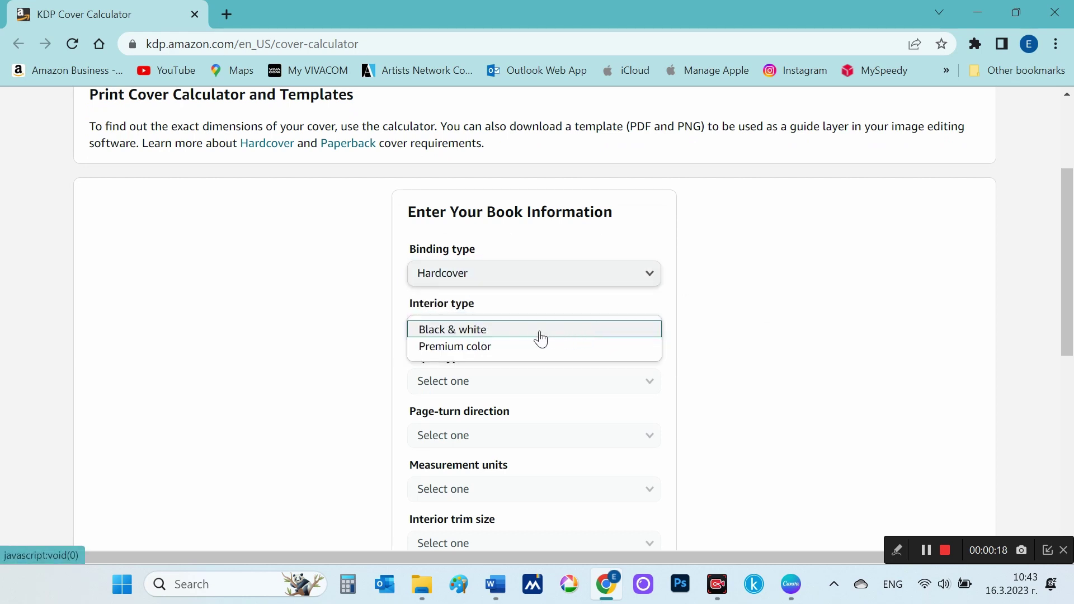
{"action": "left_click", "coordinate": [540, 332]}
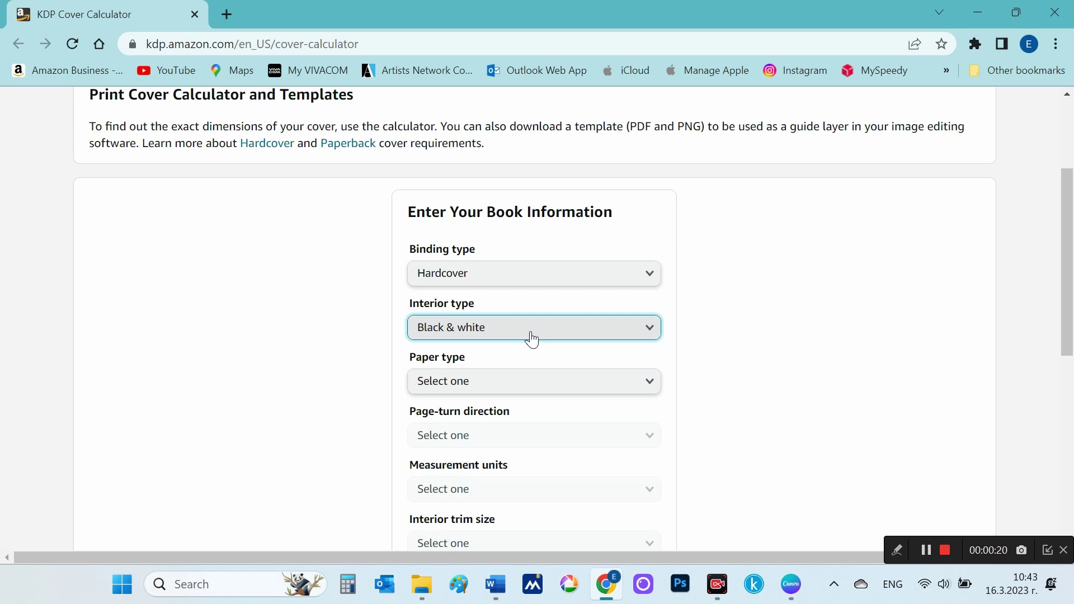
{"action": "left_click", "coordinate": [531, 339]}
{"action": "left_click", "coordinate": [497, 347]}
{"action": "scroll", "coordinate": [738, 358], "scroll_direction": "down", "scroll_amount": 2}
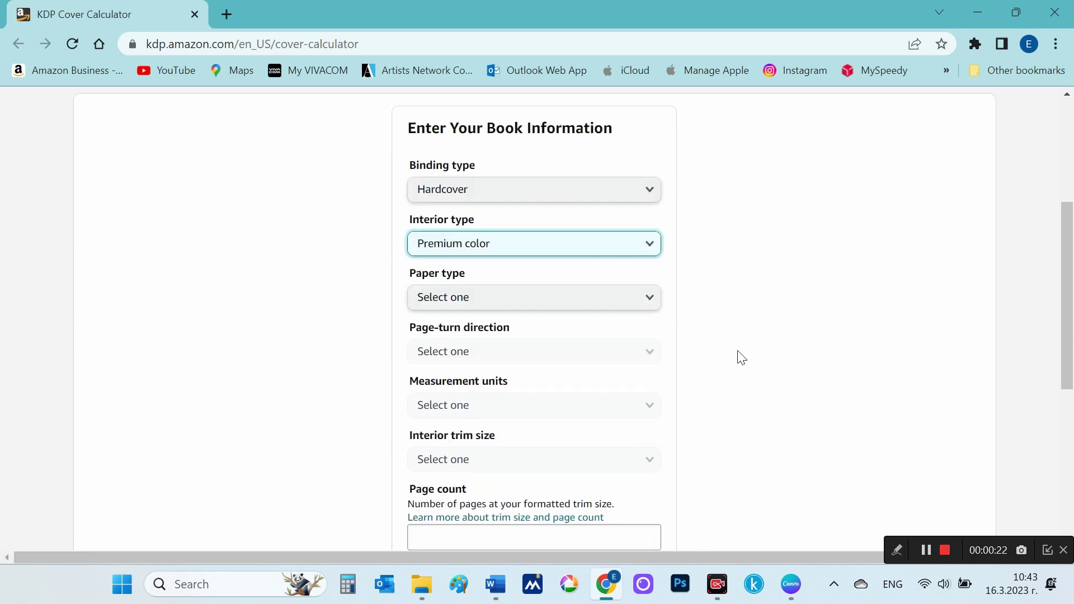
- Choose White paper, Left to Right page turn, and Inches as the unit
{"action": "left_click", "coordinate": [565, 305]}
{"action": "left_click", "coordinate": [544, 308]}
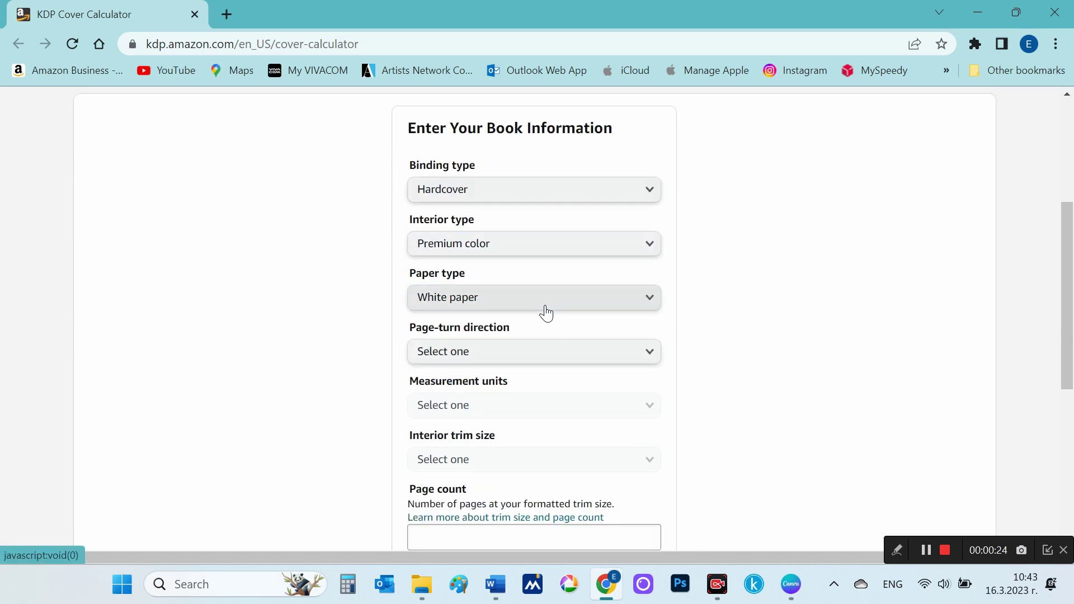
{"action": "left_click", "coordinate": [489, 354]}
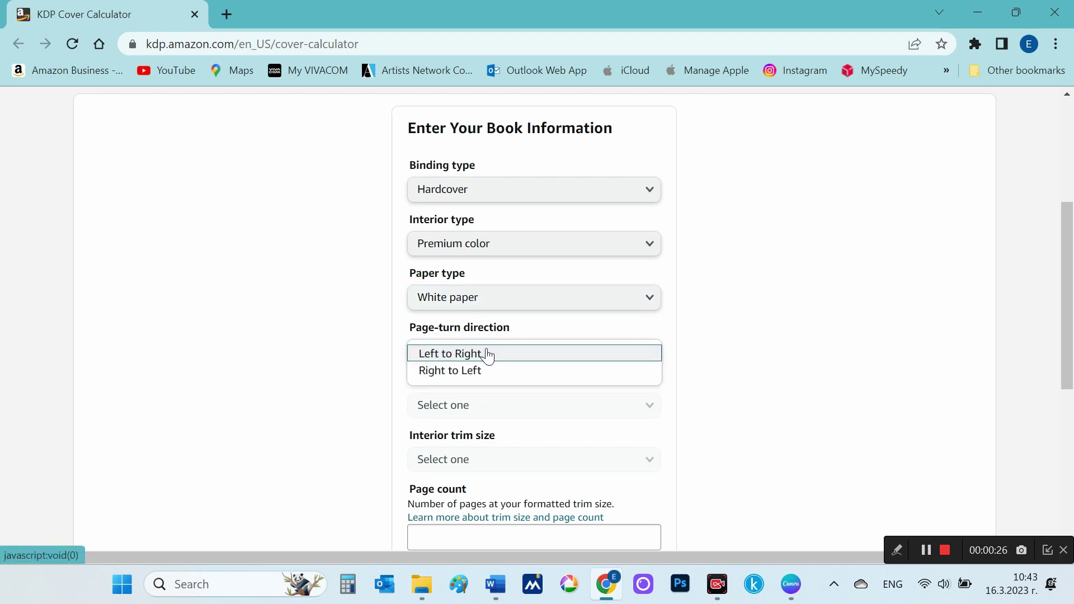
{"action": "left_click", "coordinate": [480, 354]}
{"action": "scroll", "coordinate": [727, 380], "scroll_direction": "down", "scroll_amount": 2}
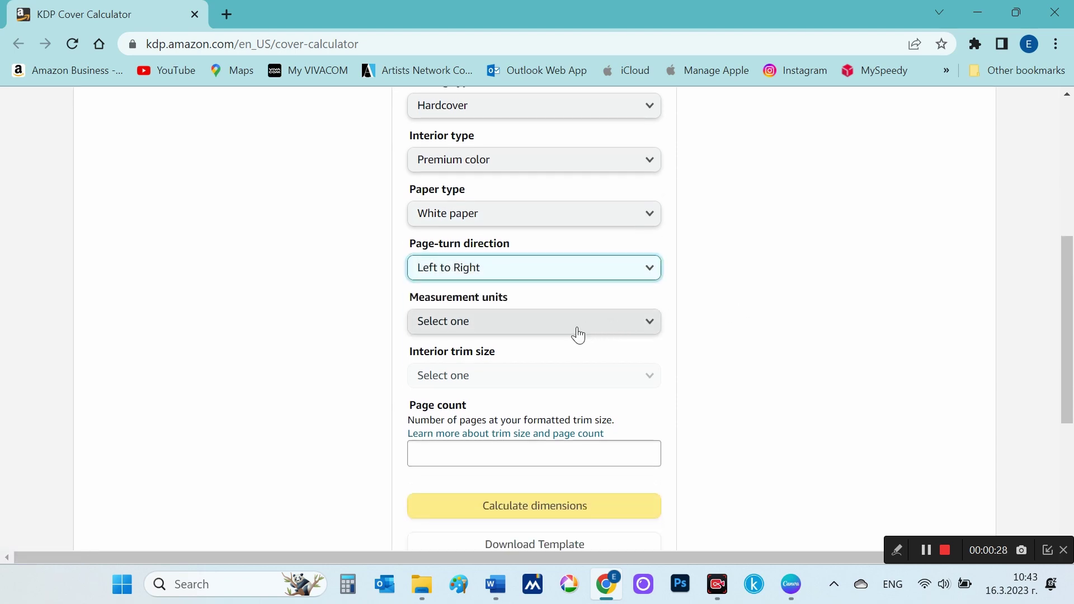
{"action": "left_click", "coordinate": [576, 333]}
{"action": "left_click", "coordinate": [551, 325]}
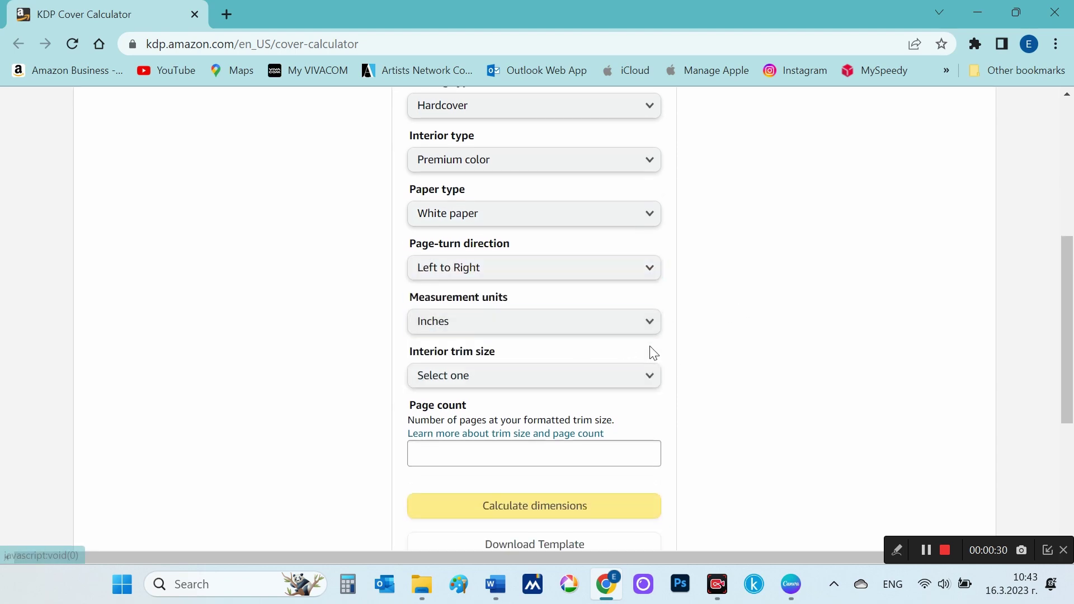
- Pick the 6 x 9 in trim size, enter 200 pages, and calculate dimensions
{"action": "left_click", "coordinate": [536, 377]}
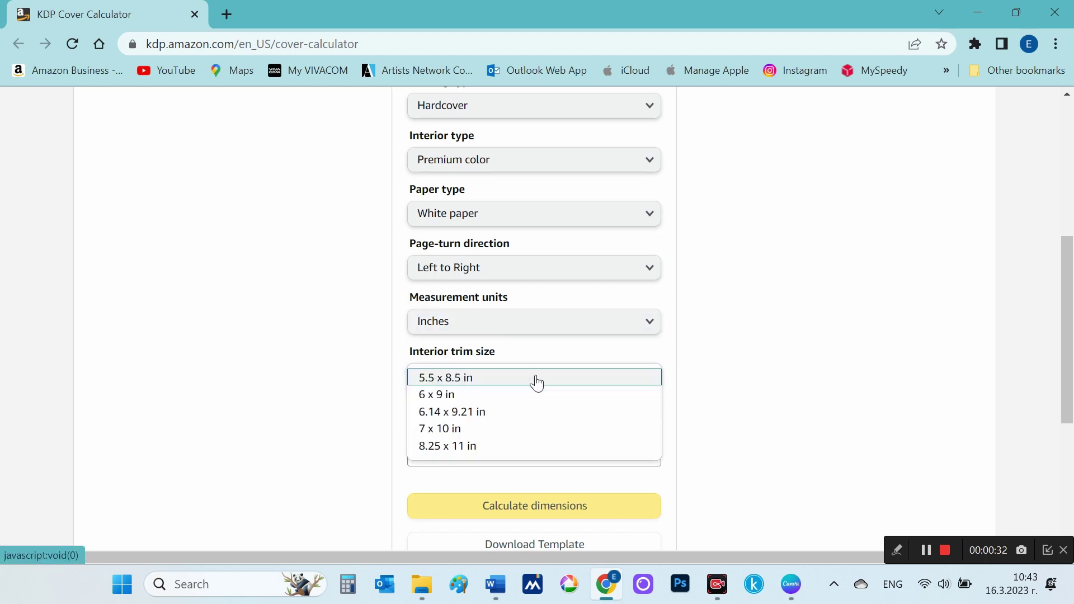
{"action": "left_click", "coordinate": [512, 396]}
{"action": "scroll", "coordinate": [615, 420], "scroll_direction": "down", "scroll_amount": 2}
{"action": "left_click", "coordinate": [576, 371]}
{"action": "type", "text": "200"}
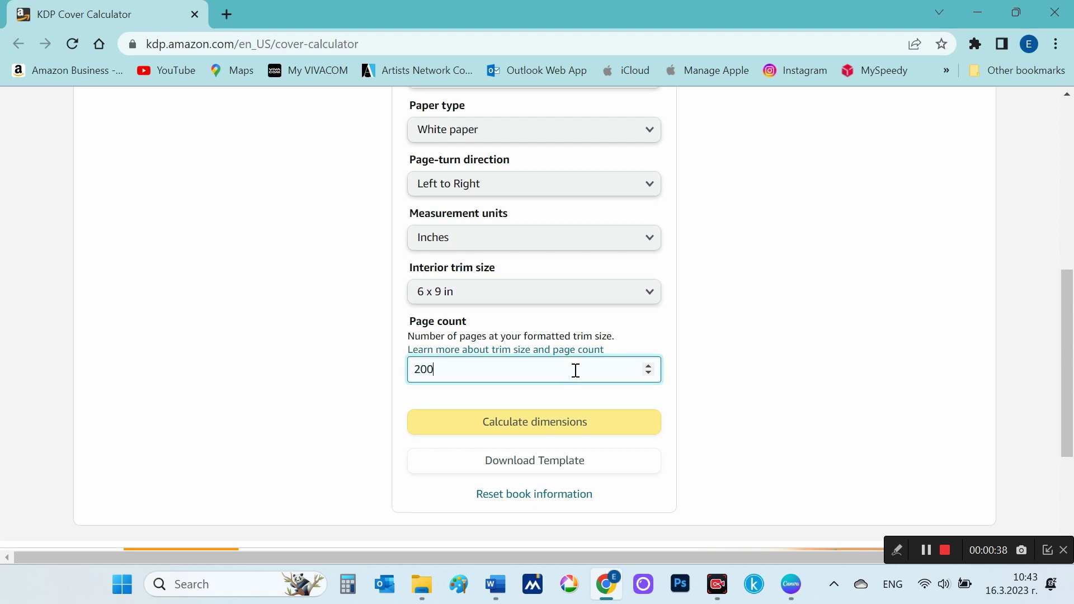
{"action": "left_click", "coordinate": [525, 426]}
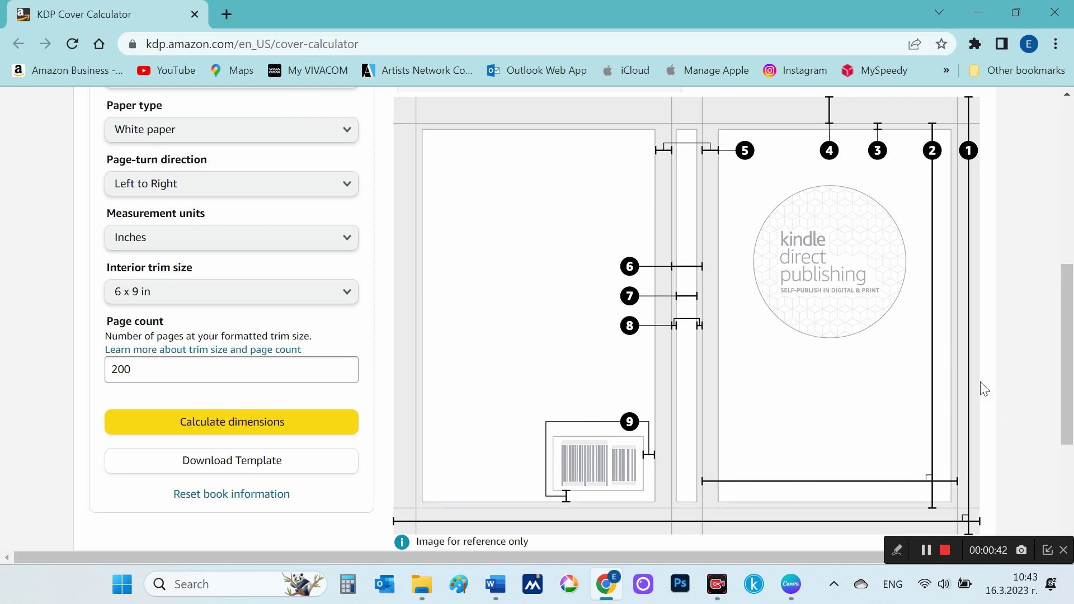
- Copy the 14.233 in full cover width from the KDP results table, then return to Canva
{"action": "scroll", "coordinate": [693, 276], "scroll_direction": "up", "scroll_amount": 2}
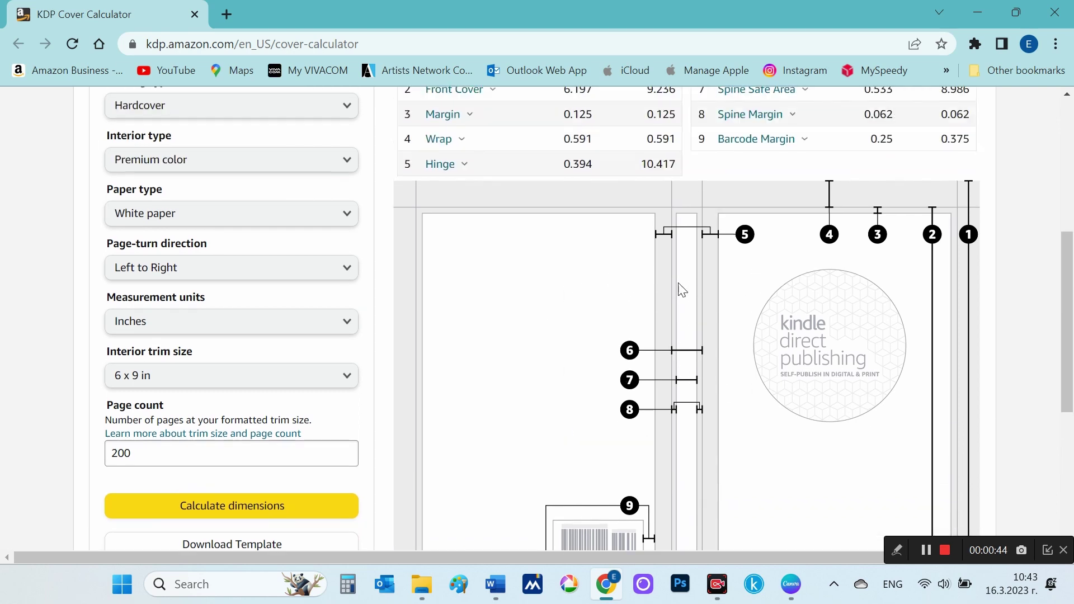
{"action": "scroll", "coordinate": [679, 290], "scroll_direction": "up", "scroll_amount": 3}
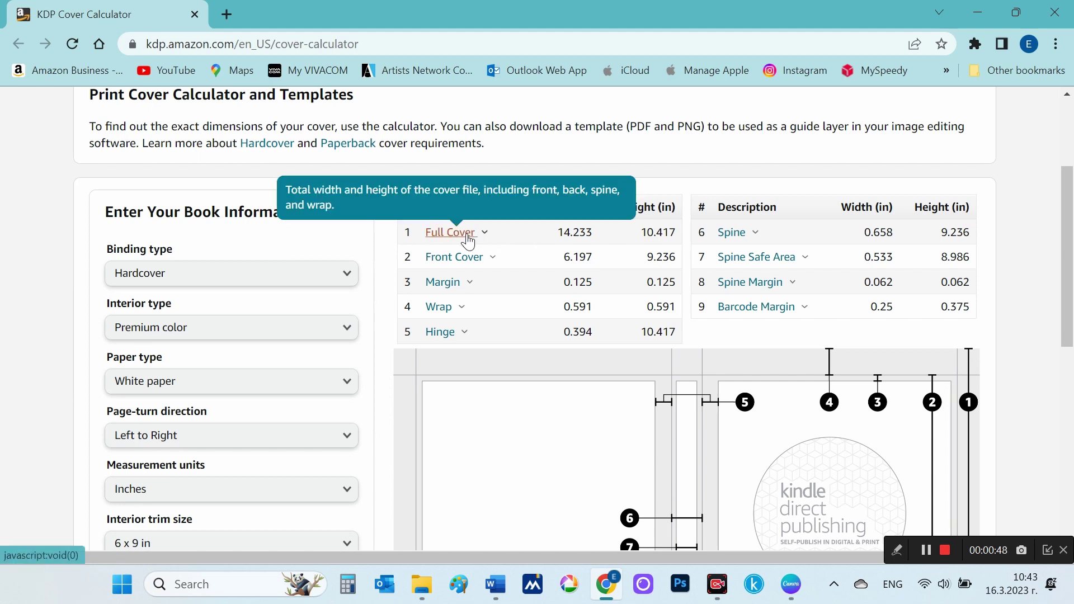
{"action": "left_click_drag", "start_coordinate": [549, 233], "coordinate": [607, 236]}
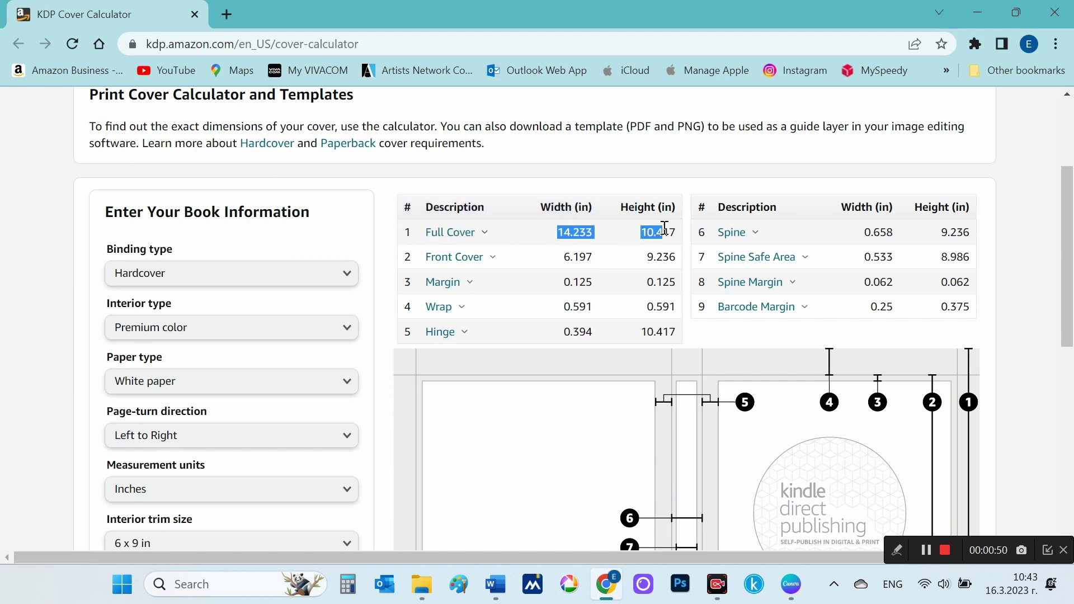
{"action": "left_click", "coordinate": [558, 237]}
{"action": "right_click", "coordinate": [586, 235]}
{"action": "left_click", "coordinate": [617, 247]}
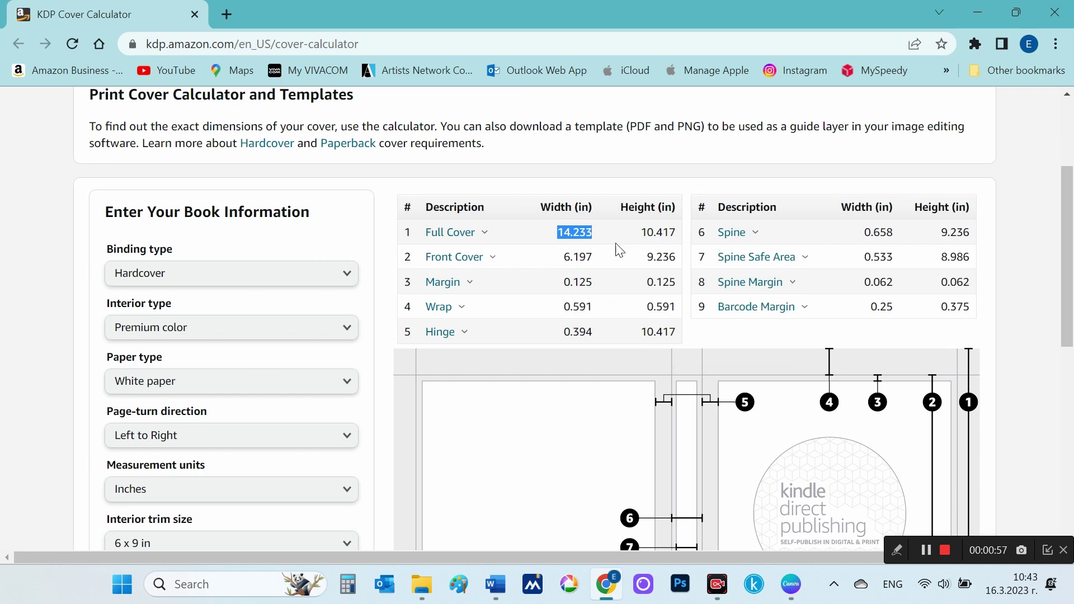
{"action": "left_click", "coordinate": [791, 584]}
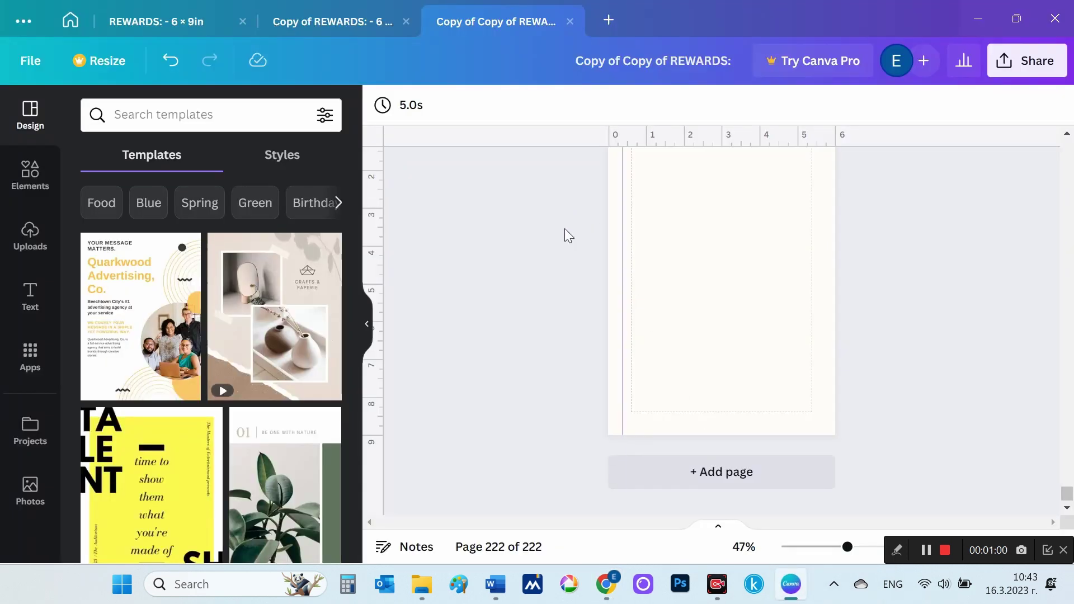
- Start a custom-size new design in inches with width 14.233
{"action": "left_click", "coordinate": [24, 62]}
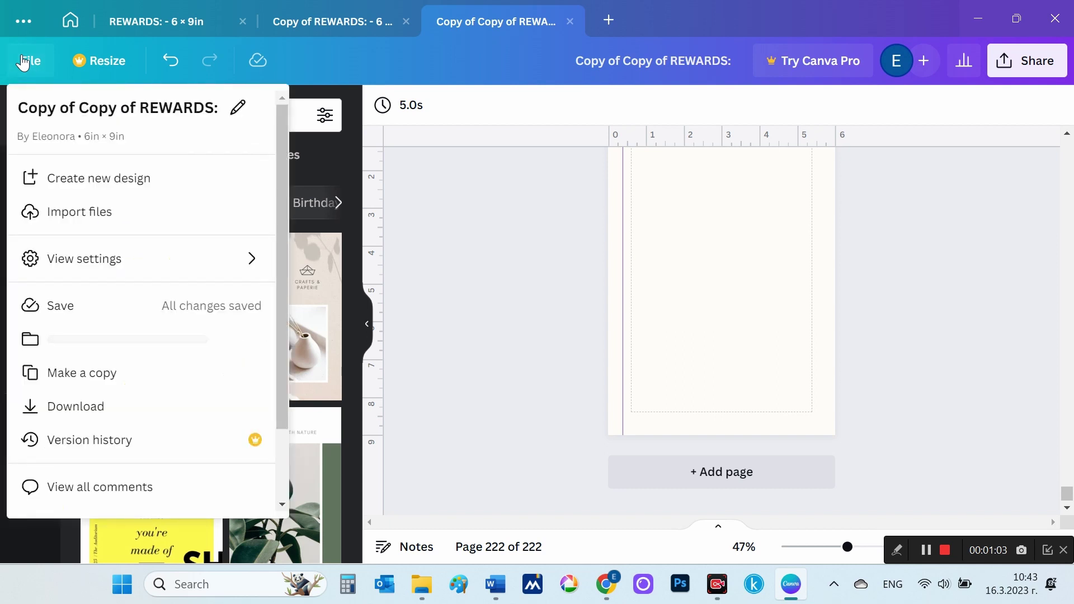
{"action": "left_click", "coordinate": [102, 179]}
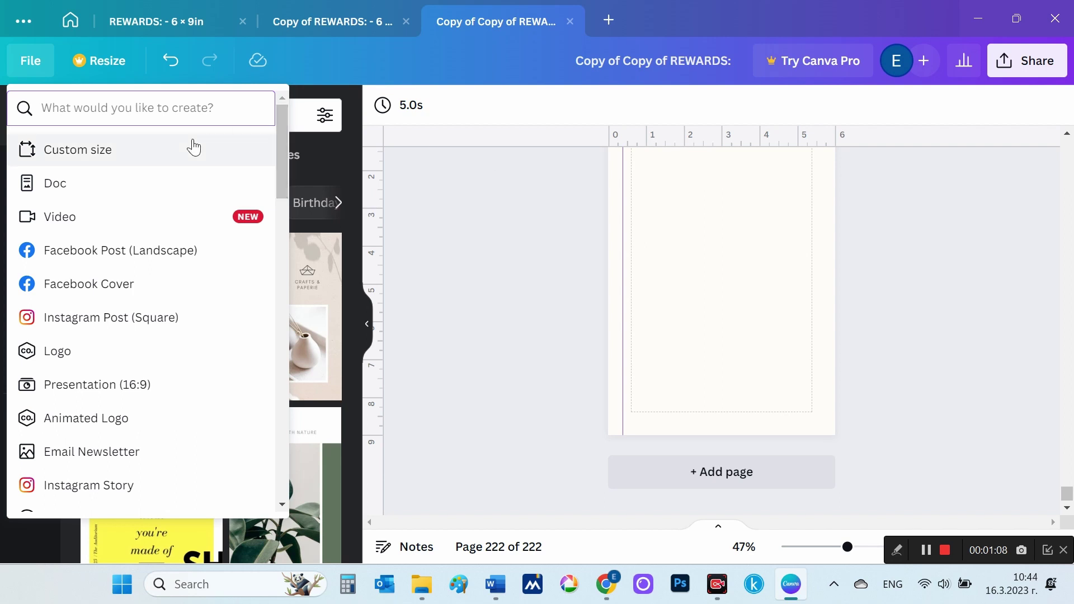
{"action": "left_click", "coordinate": [166, 149]}
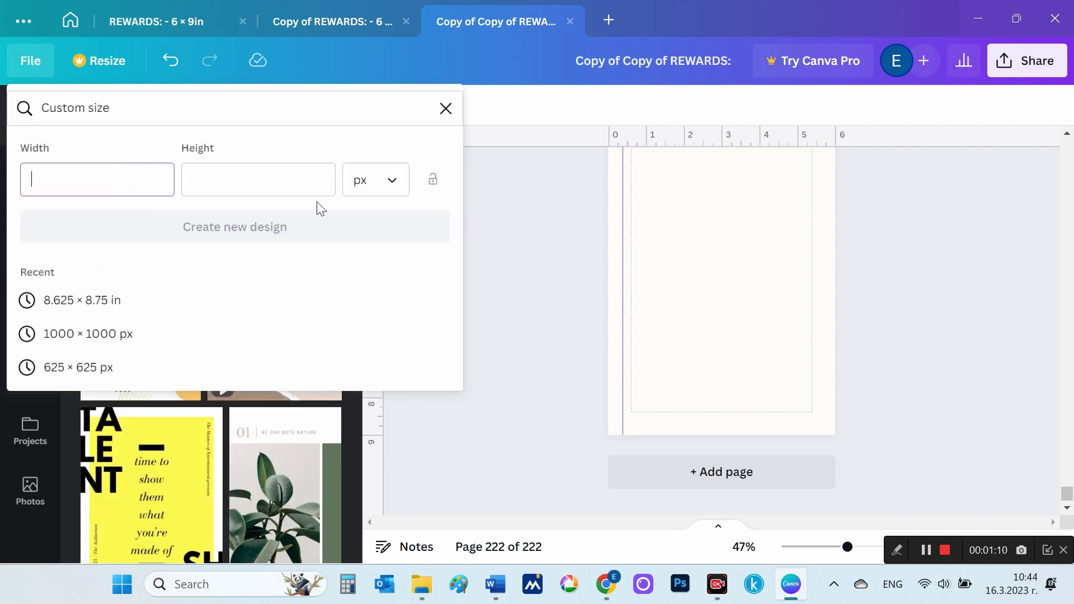
{"action": "left_click", "coordinate": [367, 193]}
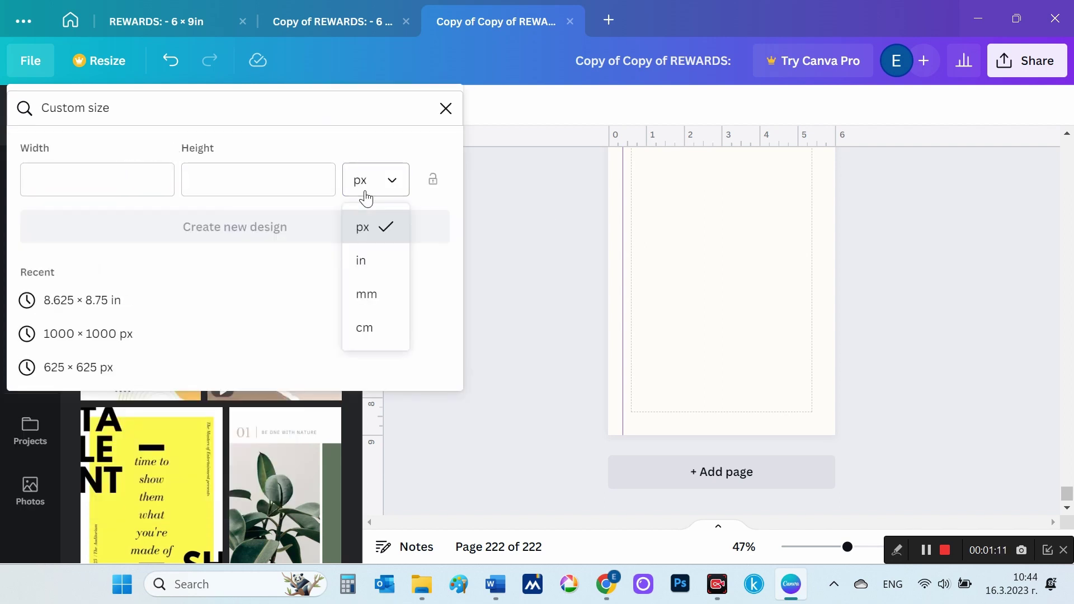
{"action": "left_click", "coordinate": [372, 268]}
{"action": "left_click", "coordinate": [139, 179]}
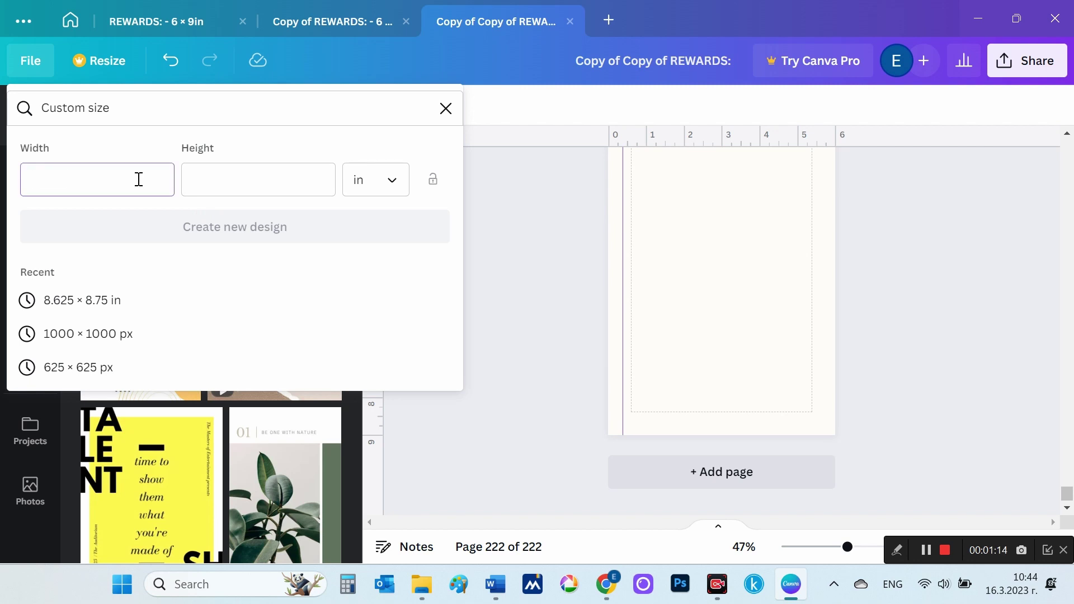
{"action": "type", "text": "14.233"}
{"action": "key", "text": "Tab"}
- Copy the 10.417 height from KDP, paste it in, and create the design
{"action": "key", "text": "alt+Tab"}
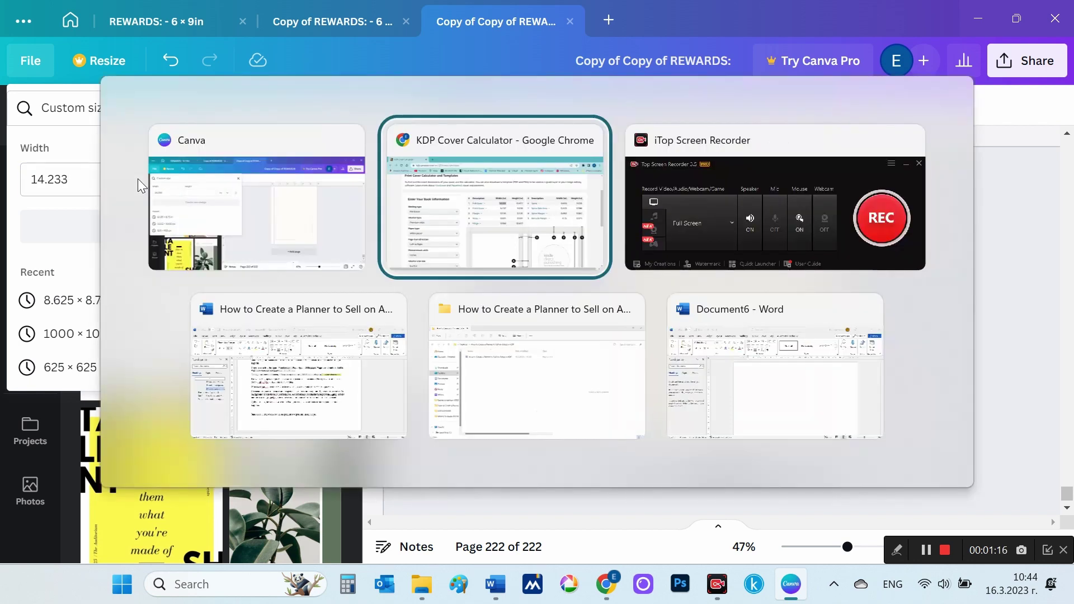
{"action": "key", "text": "alt+Tab"}
{"action": "key", "text": "alt+Tab"}
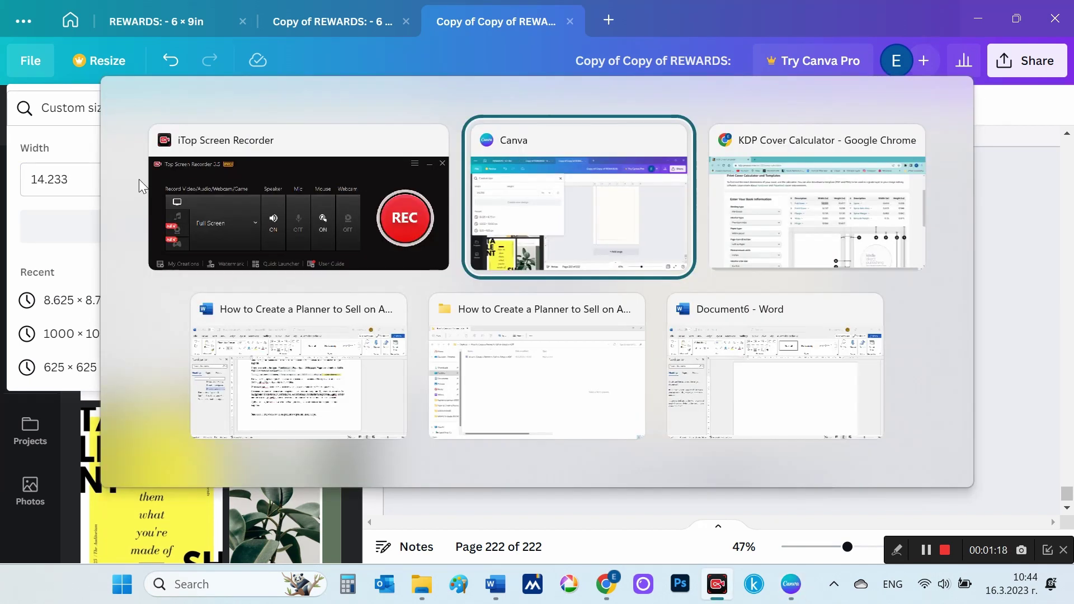
{"action": "key", "text": "alt+Tab"}
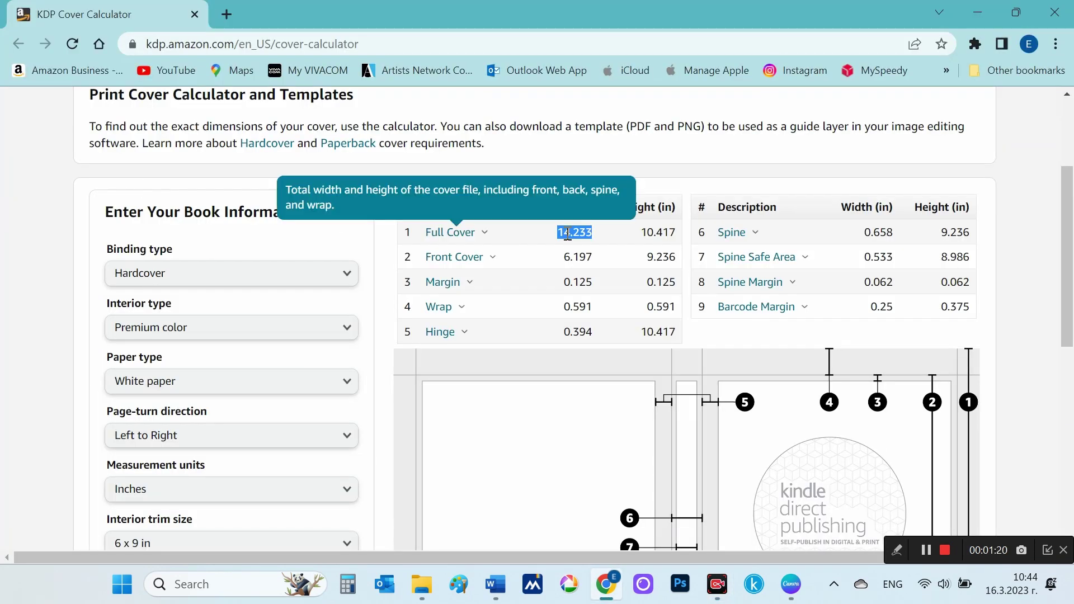
{"action": "left_click_drag", "start_coordinate": [641, 232], "coordinate": [659, 233]}
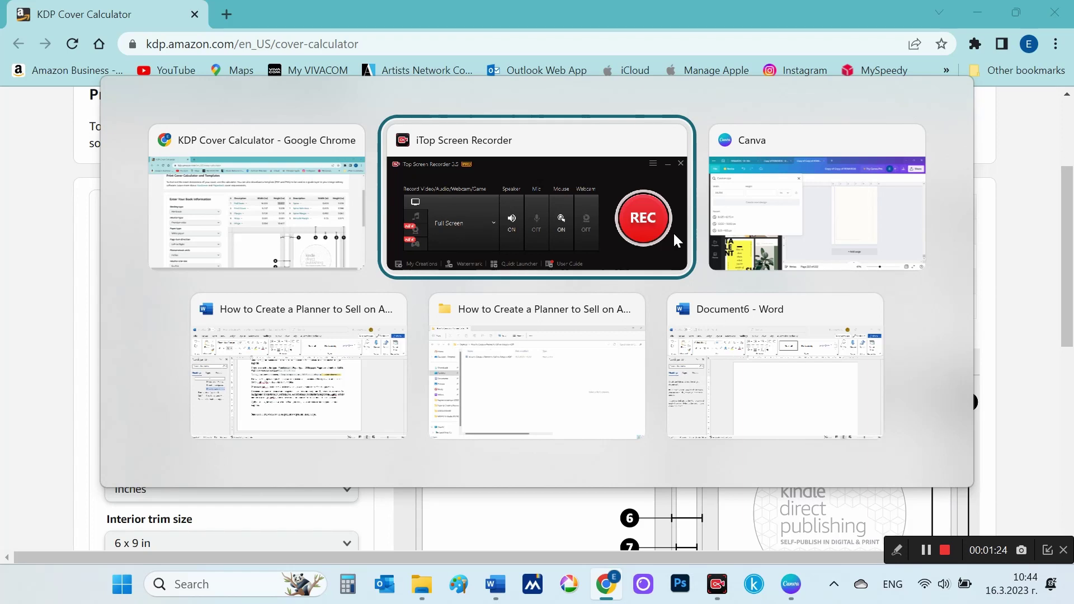
{"action": "key", "text": "alt+Tab"}
{"action": "left_click", "coordinate": [264, 177]}
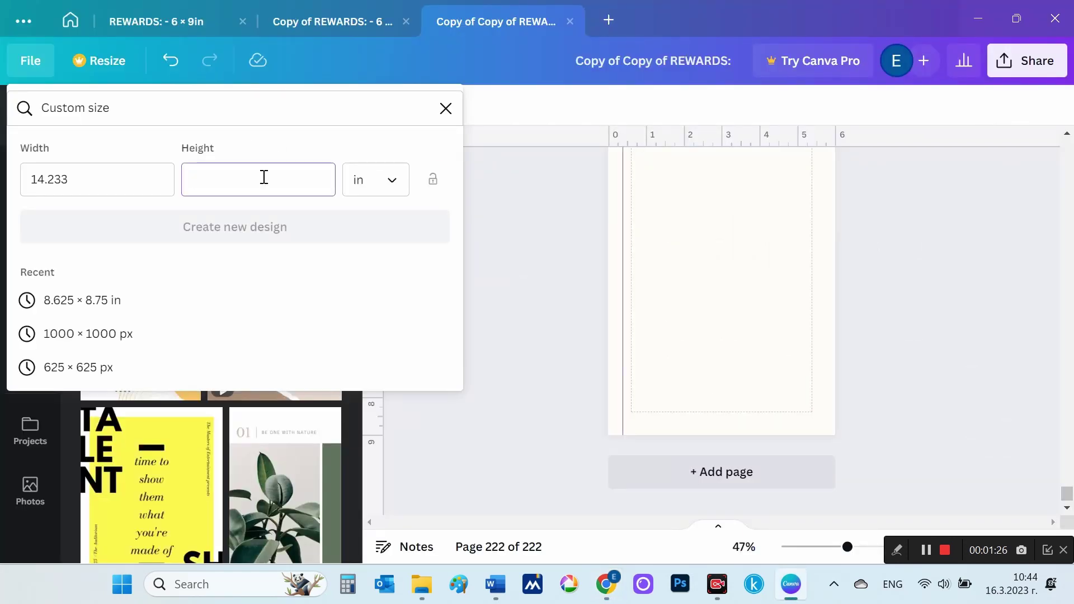
{"action": "key", "text": "ctrl+v"}
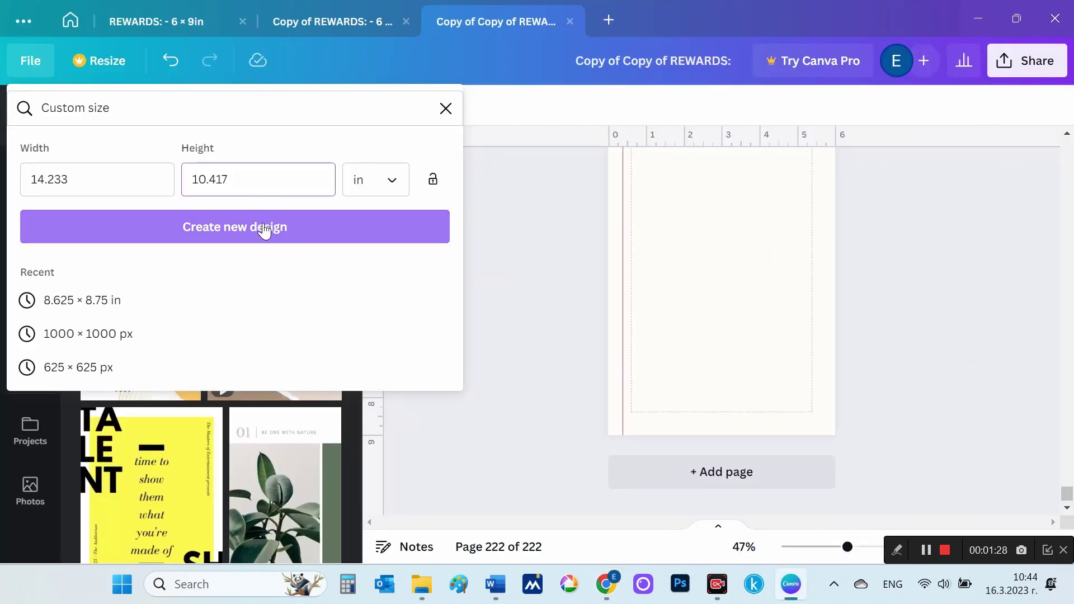
{"action": "left_click", "coordinate": [264, 231]}
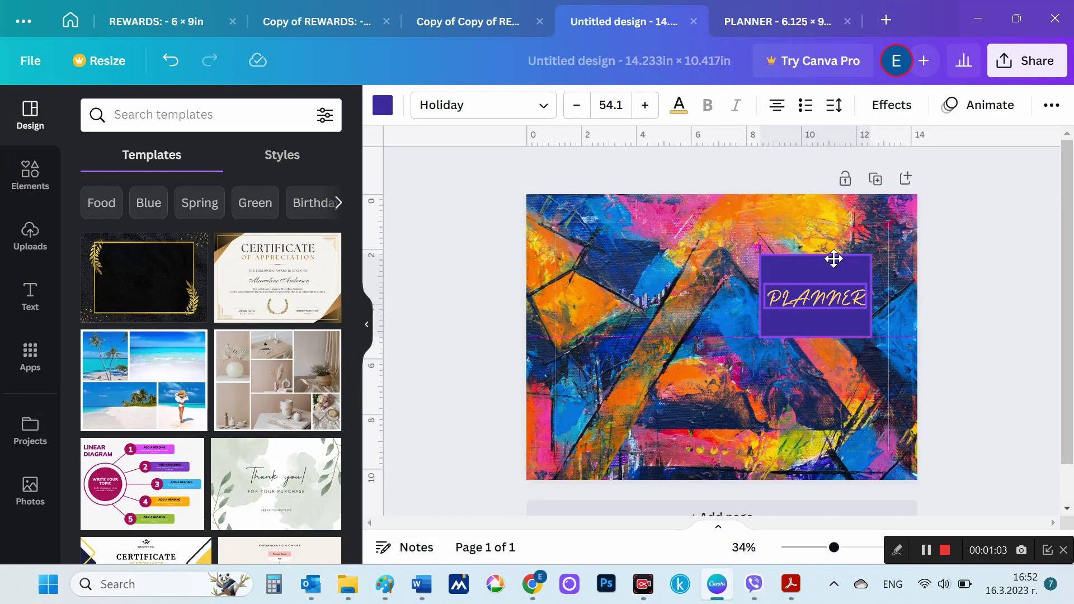
- Restore the pink KDP cover template layer and stretch it to fill the page
{"action": "left_click", "coordinate": [834, 259]}
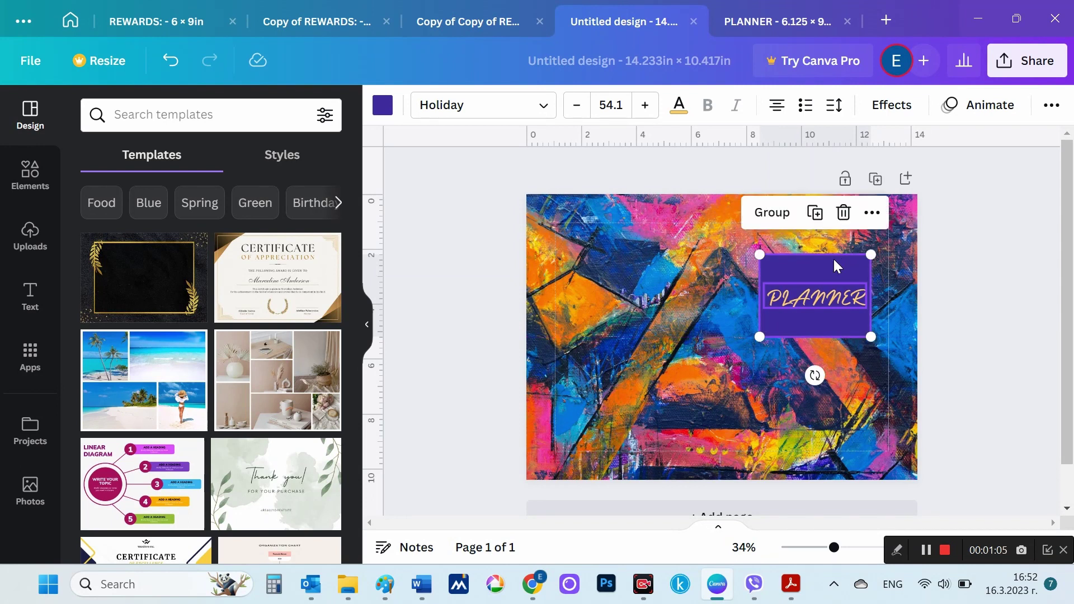
{"action": "left_click", "coordinate": [717, 294]}
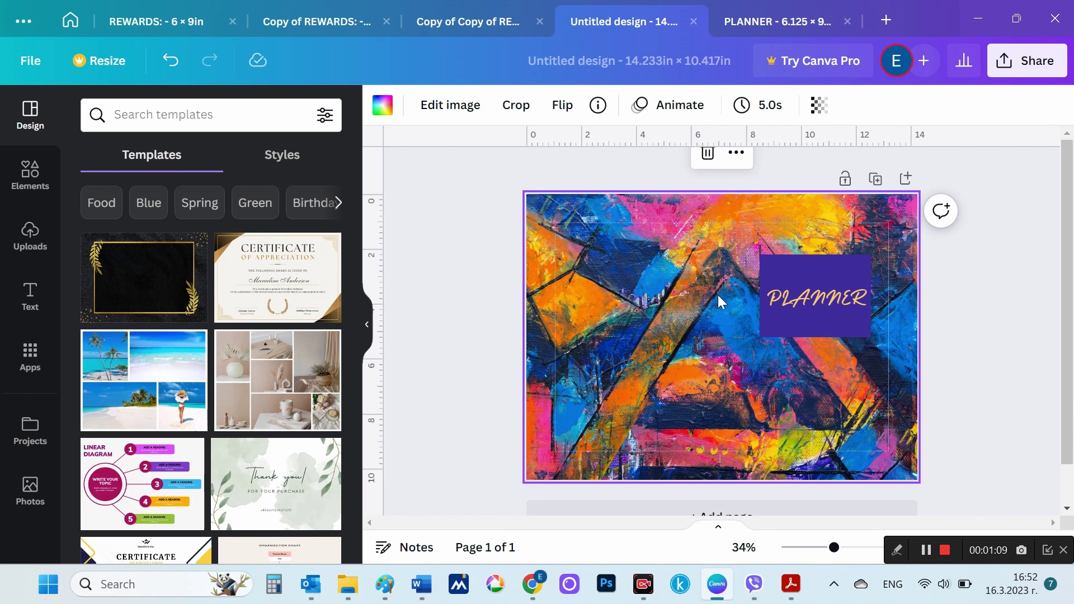
{"action": "key", "text": "ctrl+z"}
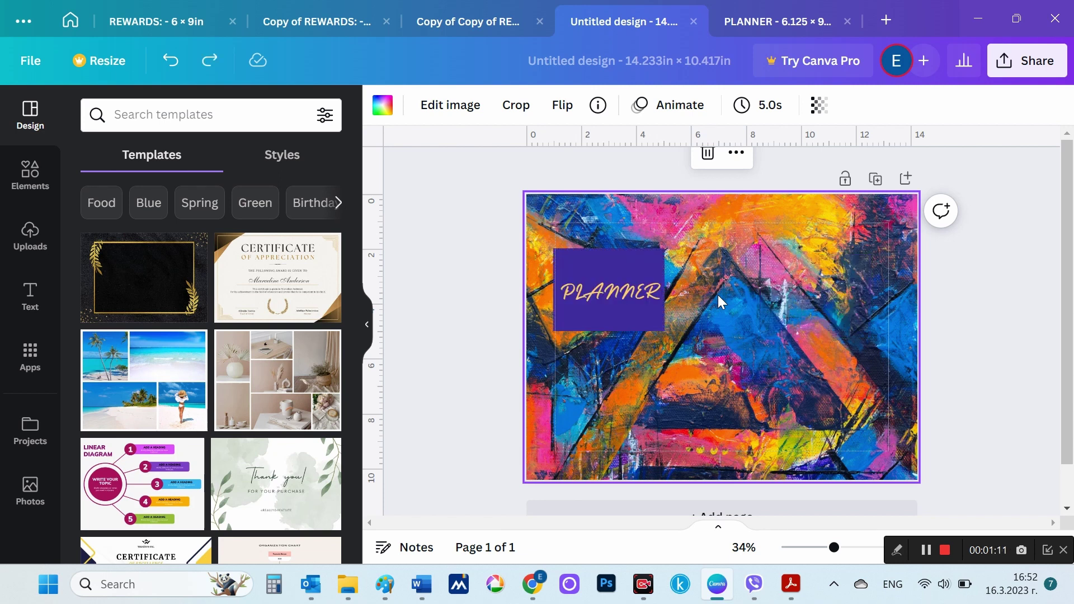
{"action": "key", "text": "ctrl+z"}
{"action": "key", "text": "ctrl+z"}
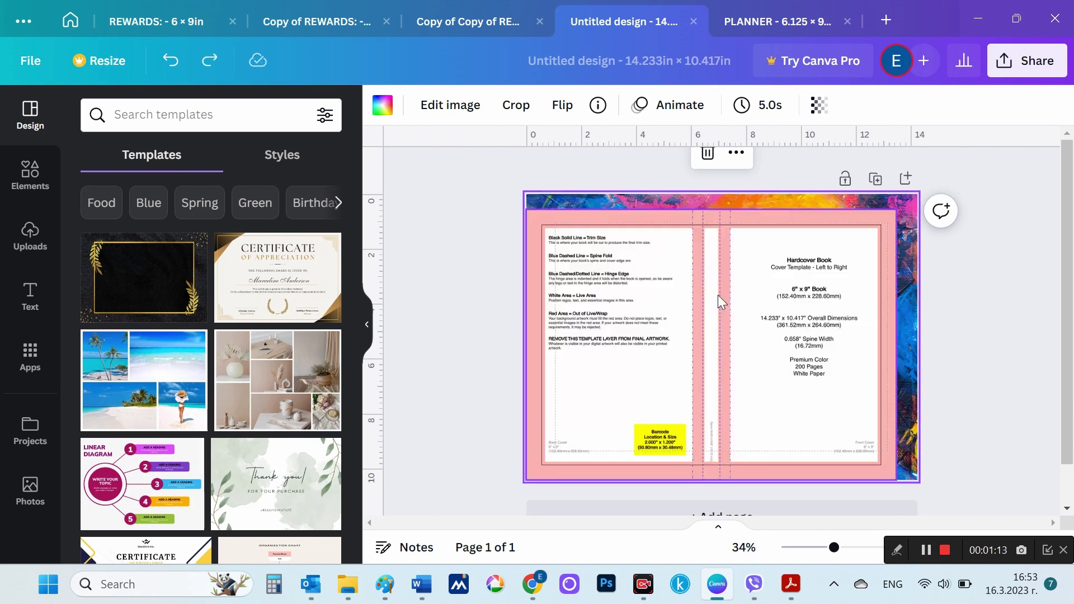
{"action": "left_click", "coordinate": [874, 230]}
{"action": "left_click_drag", "start_coordinate": [900, 211], "coordinate": [922, 200]}
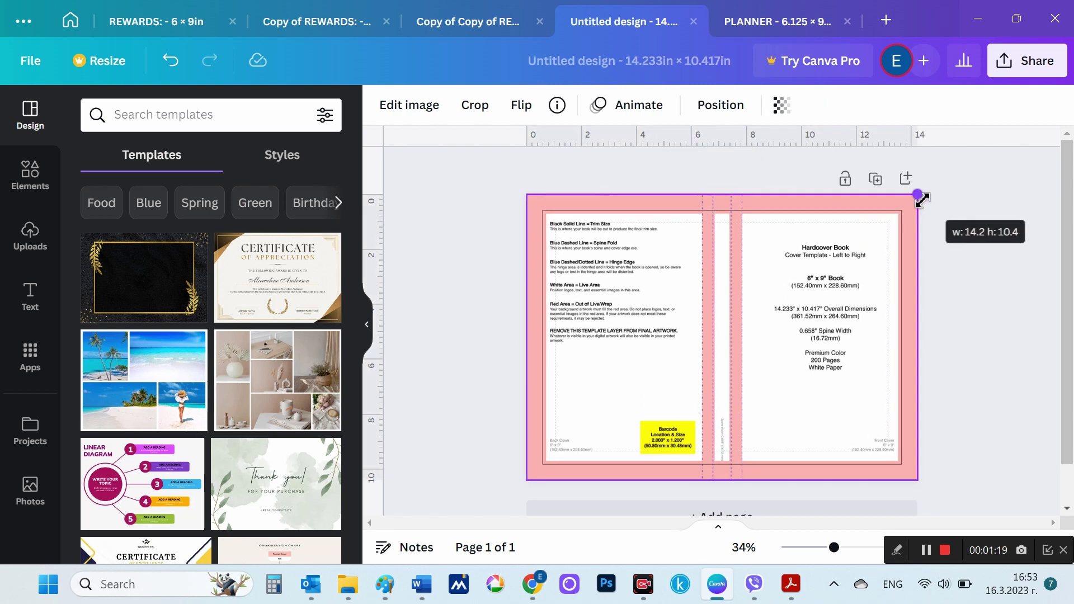
{"action": "left_click_drag", "start_coordinate": [922, 200], "coordinate": [921, 199]}
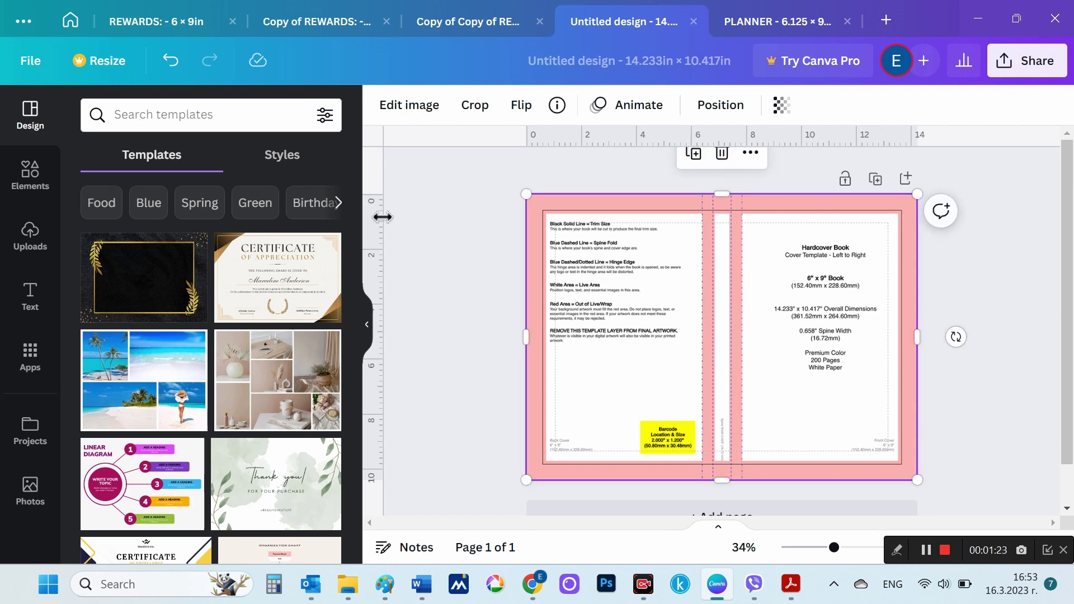
- Add guides at 7.356 and 12.819 in vertically, 0.580 and 9.375 in horizontally, then delete the template
{"action": "left_click_drag", "start_coordinate": [382, 217], "coordinate": [743, 215]}
{"action": "left_click_drag", "start_coordinate": [382, 232], "coordinate": [905, 228]}
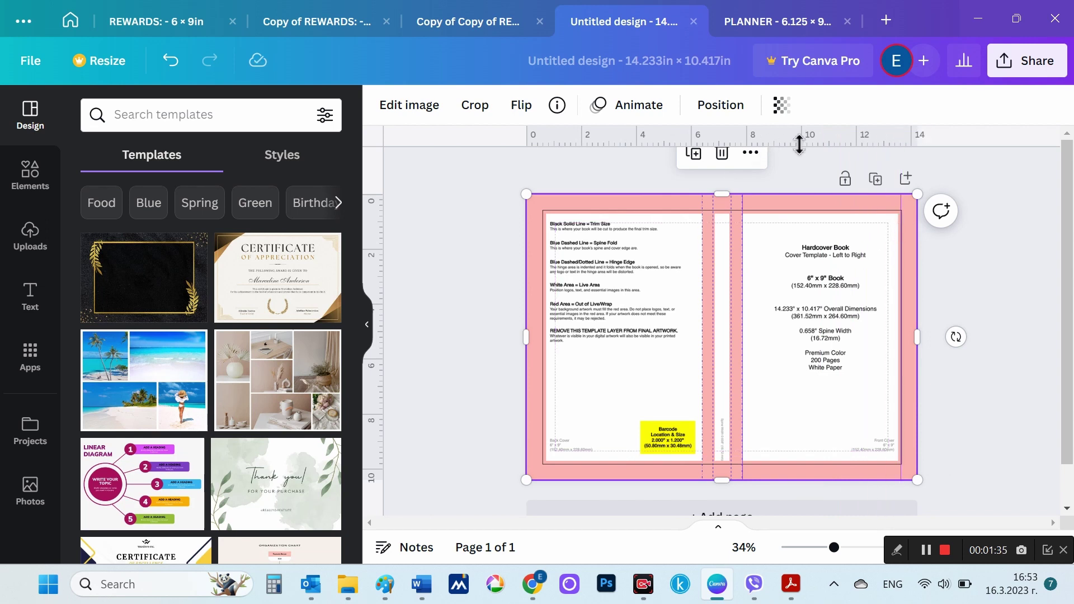
{"action": "left_click_drag", "start_coordinate": [800, 144], "coordinate": [816, 212]}
{"action": "left_click_drag", "start_coordinate": [803, 138], "coordinate": [832, 464]}
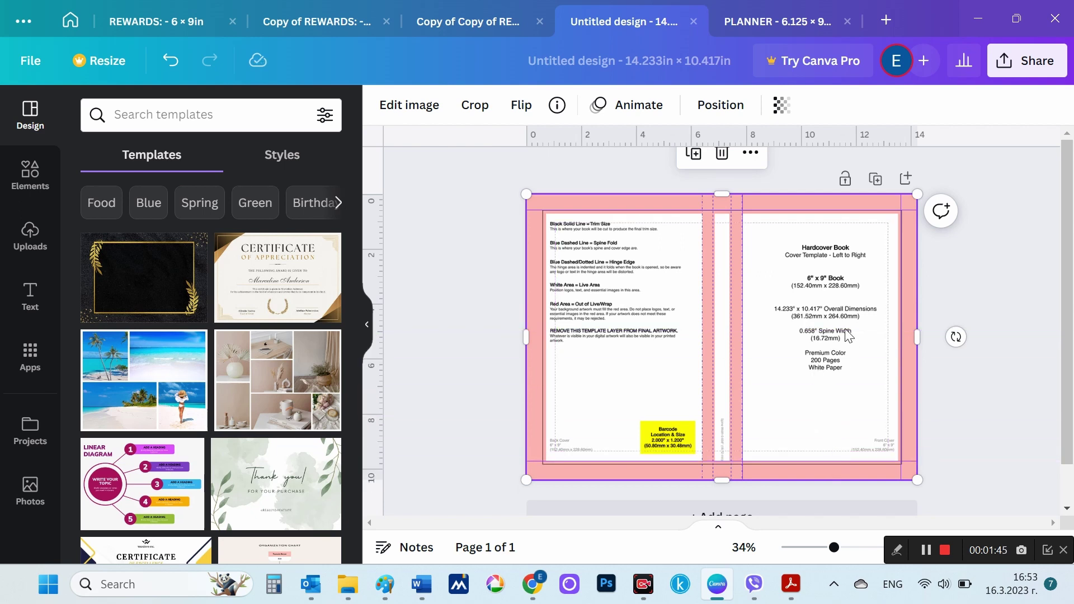
{"action": "key", "text": "Delete"}
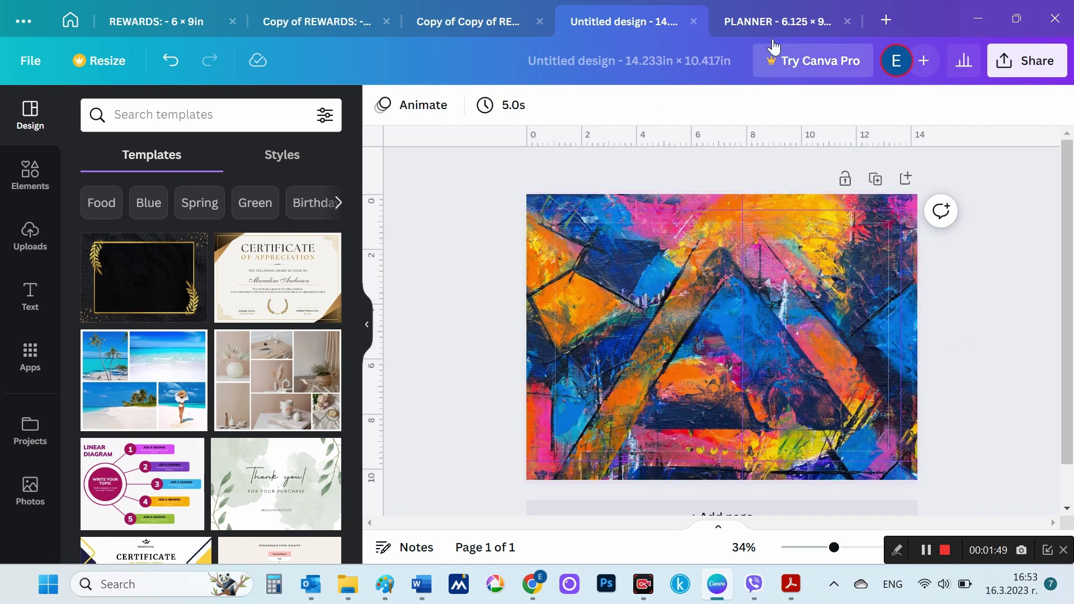
- Copy the PLANNER title group from the interior design and paste it onto the cover
{"action": "left_click", "coordinate": [771, 17]}
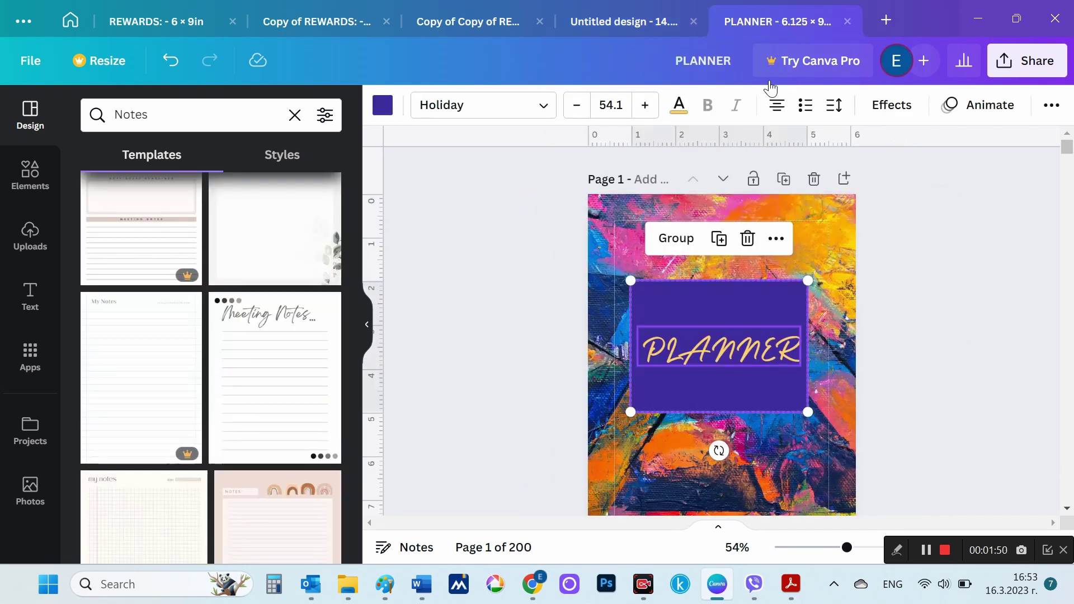
{"action": "right_click", "coordinate": [746, 335]}
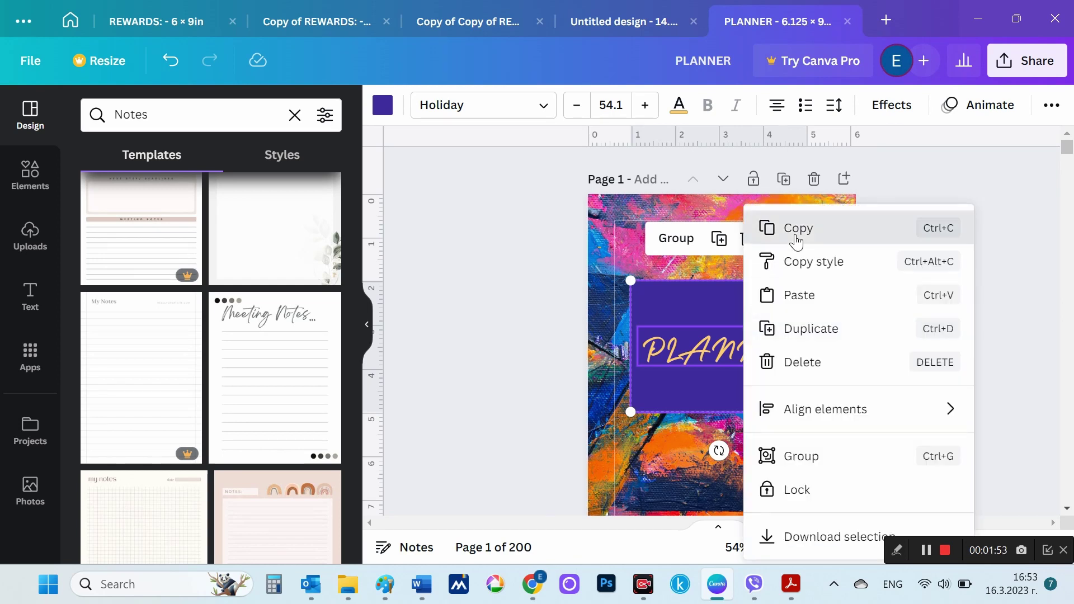
{"action": "left_click", "coordinate": [796, 235]}
{"action": "left_click", "coordinate": [618, 26]}
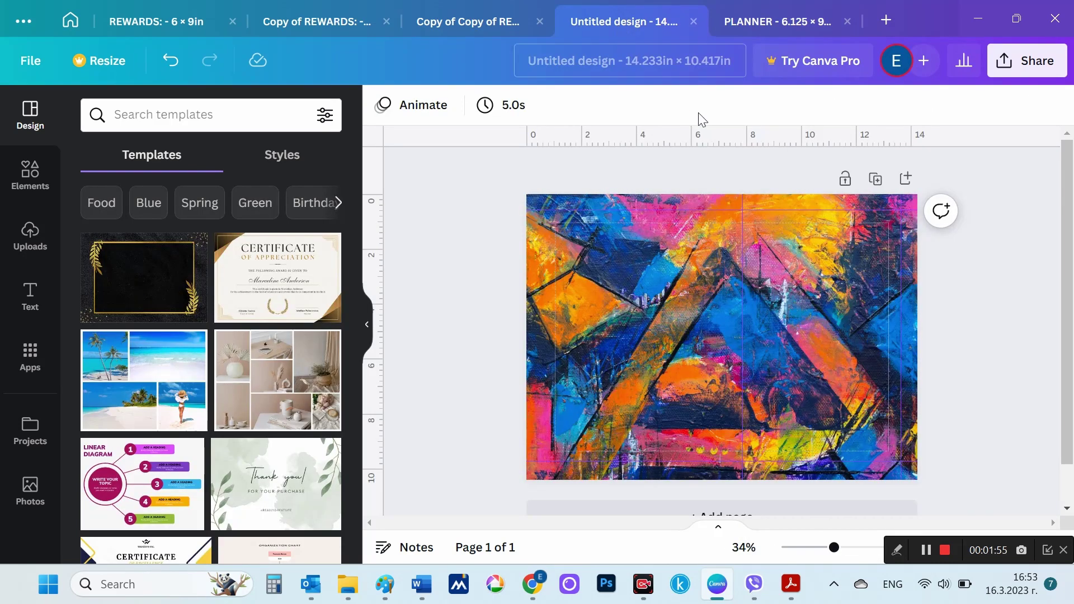
{"action": "left_click", "coordinate": [816, 313]}
{"action": "key", "text": "ctrl+v"}
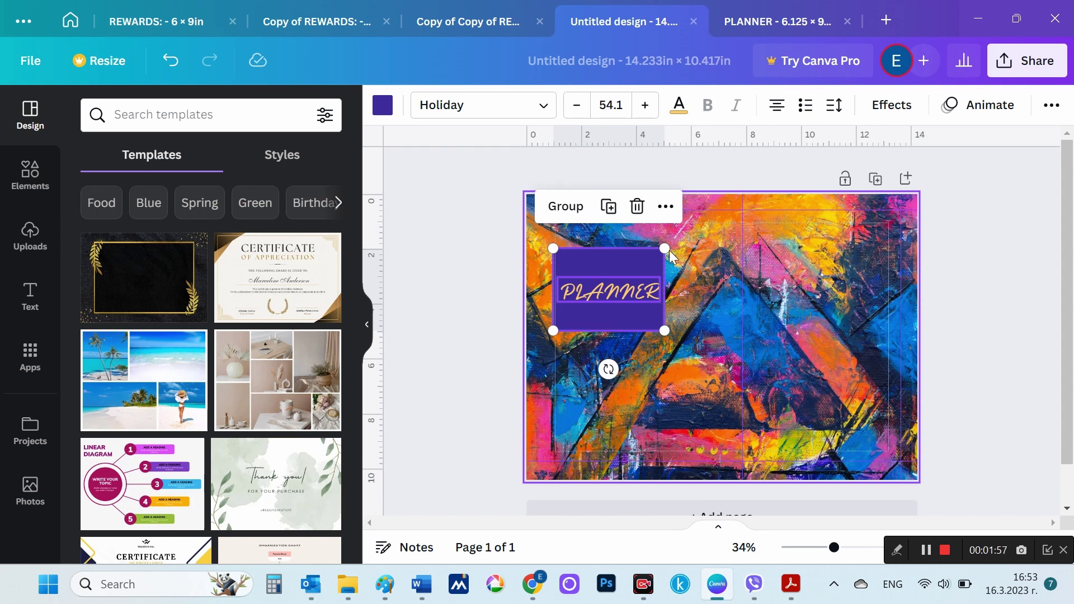
- Move the PLANNER box onto the right-hand front-cover area
{"action": "mouse_move", "coordinate": [637, 265]}
{"action": "left_mouse_down"}
{"action": "mouse_move", "coordinate": [832, 268]}
{"action": "mouse_move", "coordinate": [833, 241]}
{"action": "mouse_move", "coordinate": [832, 272]}
{"action": "left_mouse_up"}
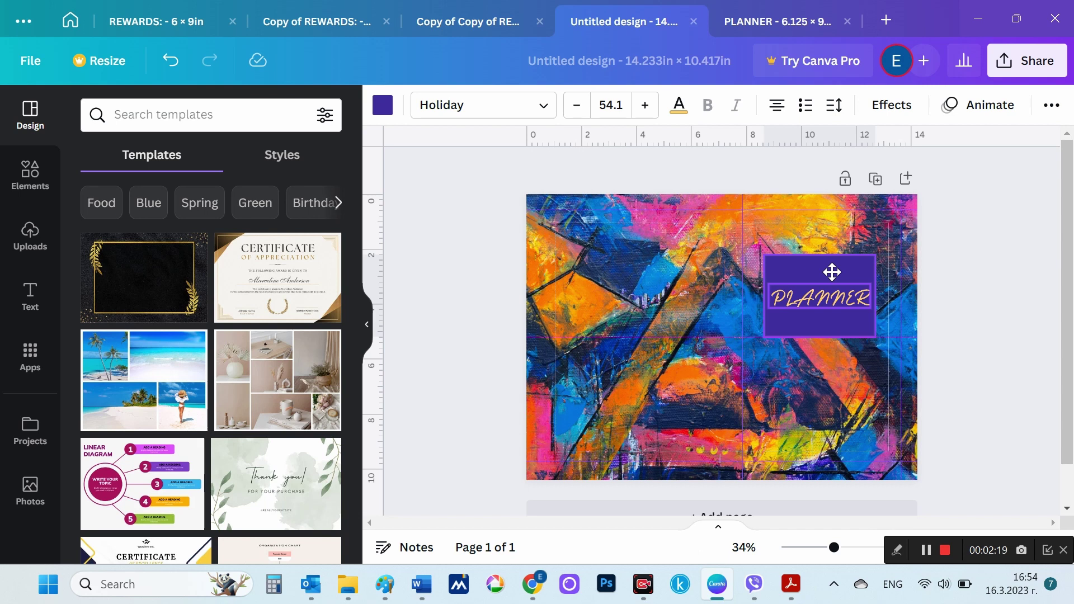
{"action": "left_click_drag", "start_coordinate": [832, 271], "coordinate": [832, 273]}
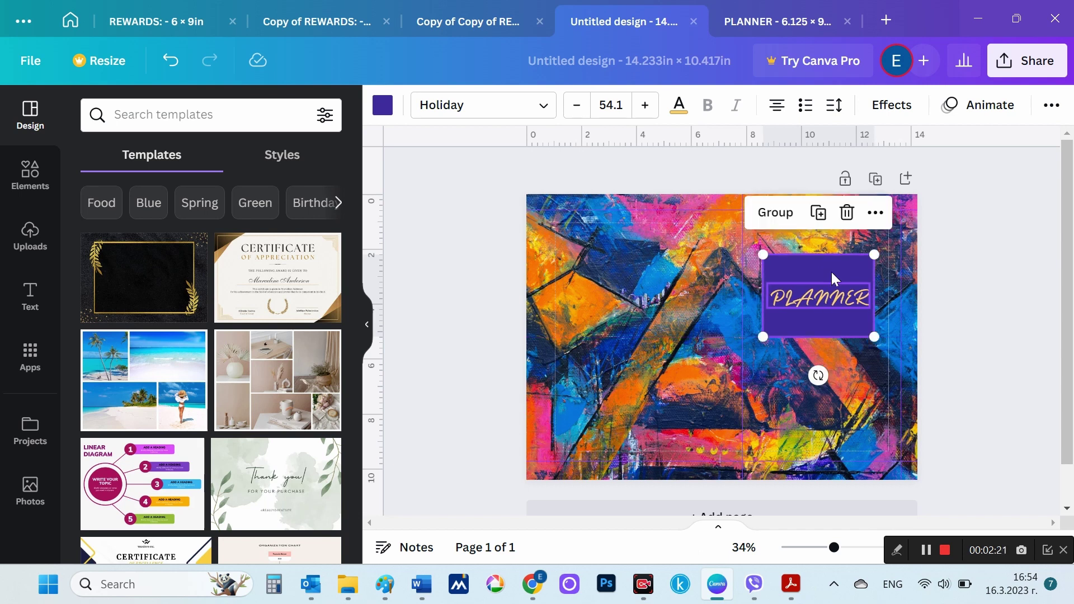
{"action": "left_click", "coordinate": [982, 286]}
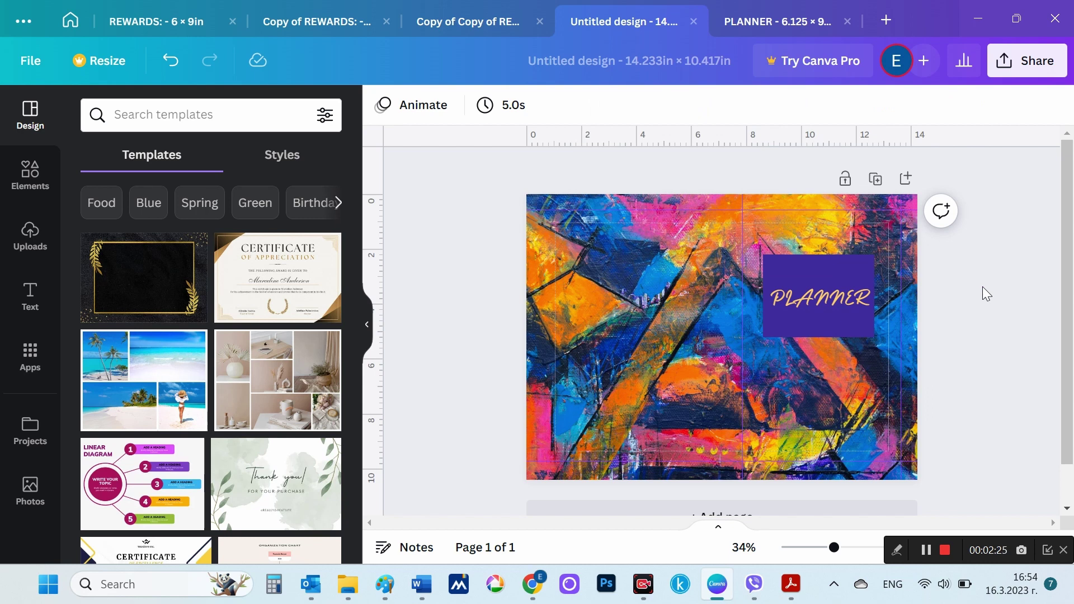
{"action": "scroll", "coordinate": [983, 287], "scroll_direction": "down", "scroll_amount": 1}
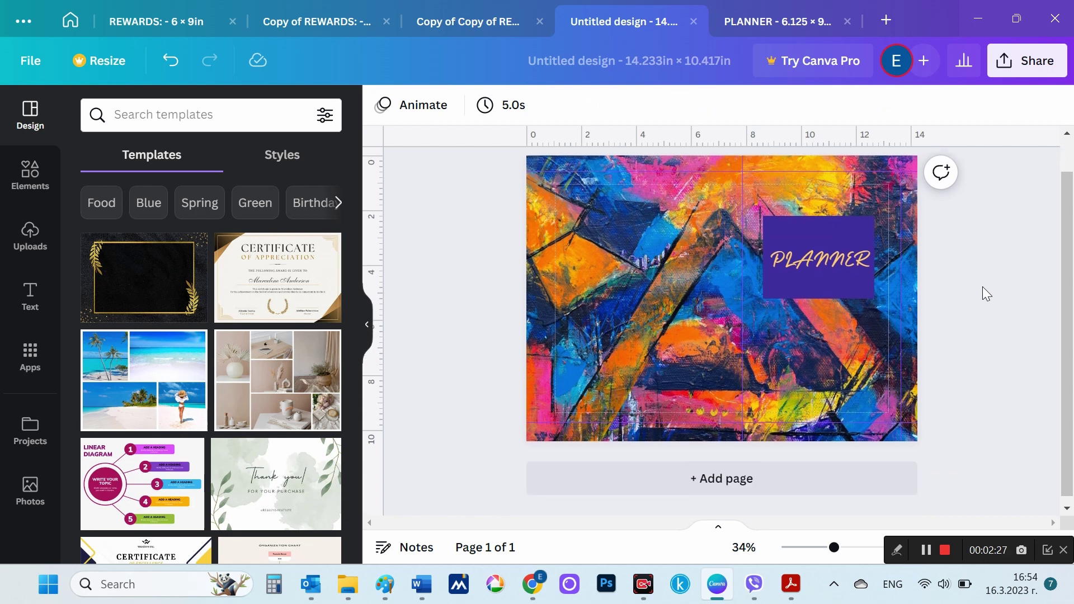
{"action": "scroll", "coordinate": [982, 286], "scroll_direction": "up", "scroll_amount": 1}
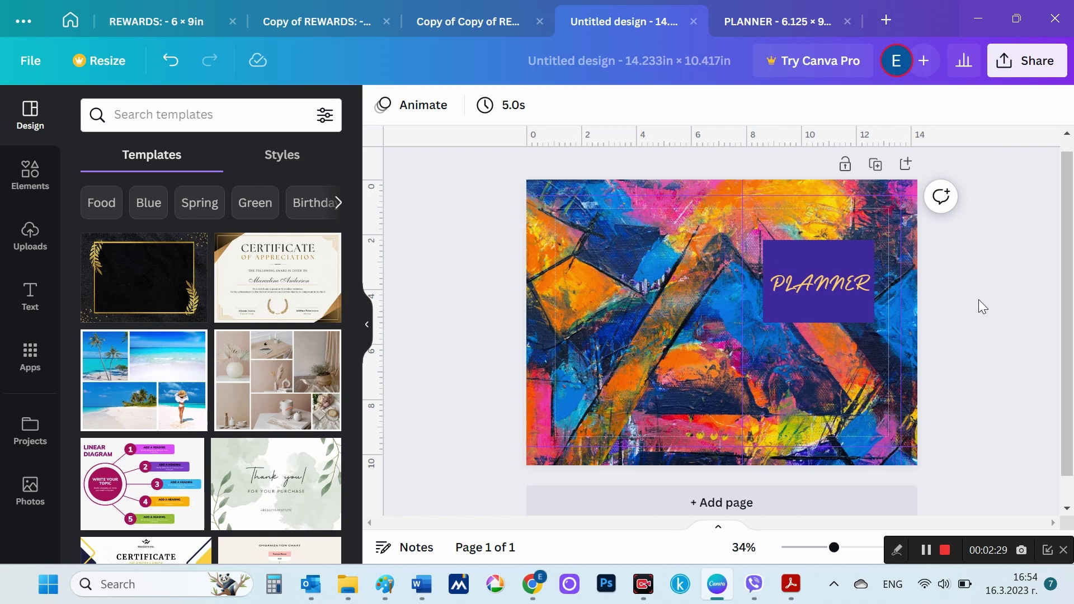
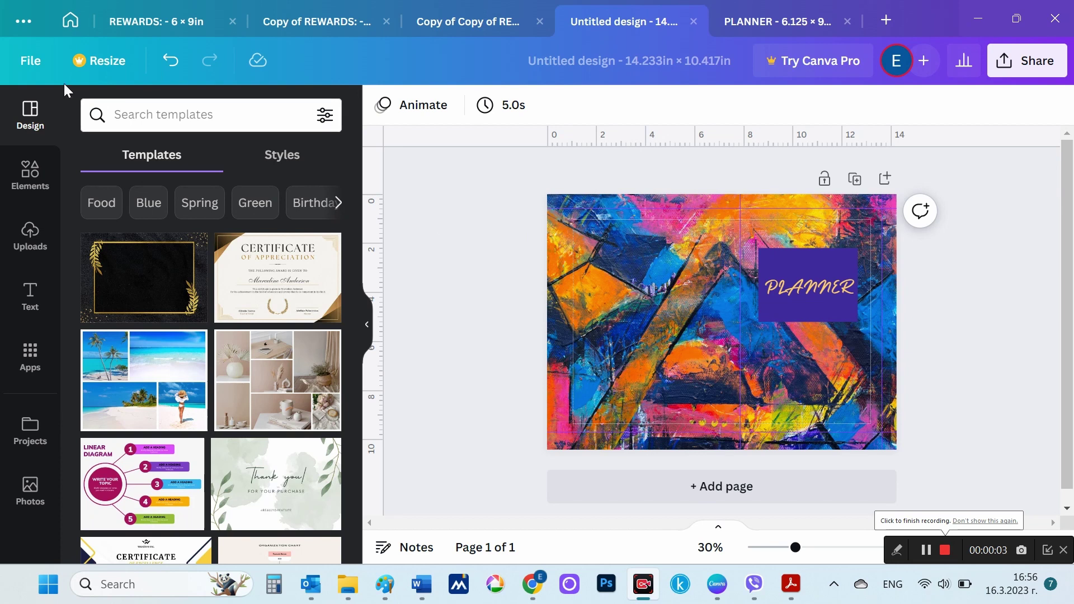
- Download the abstract PLANNER cover as a PDF Print file named Cover-Plan
{"action": "left_click", "coordinate": [30, 61]}
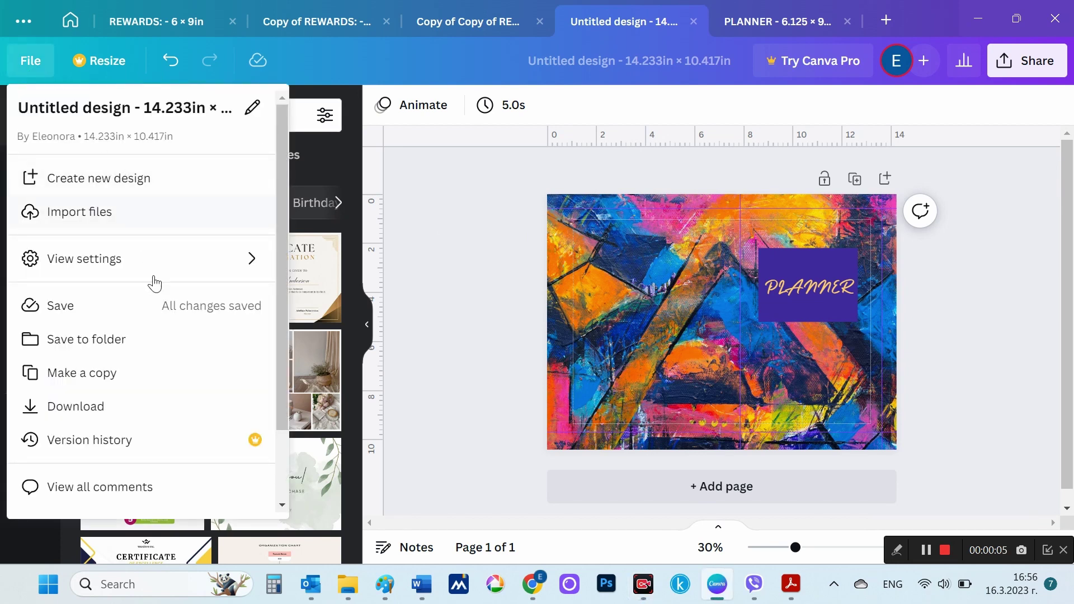
{"action": "left_click", "coordinate": [96, 406]}
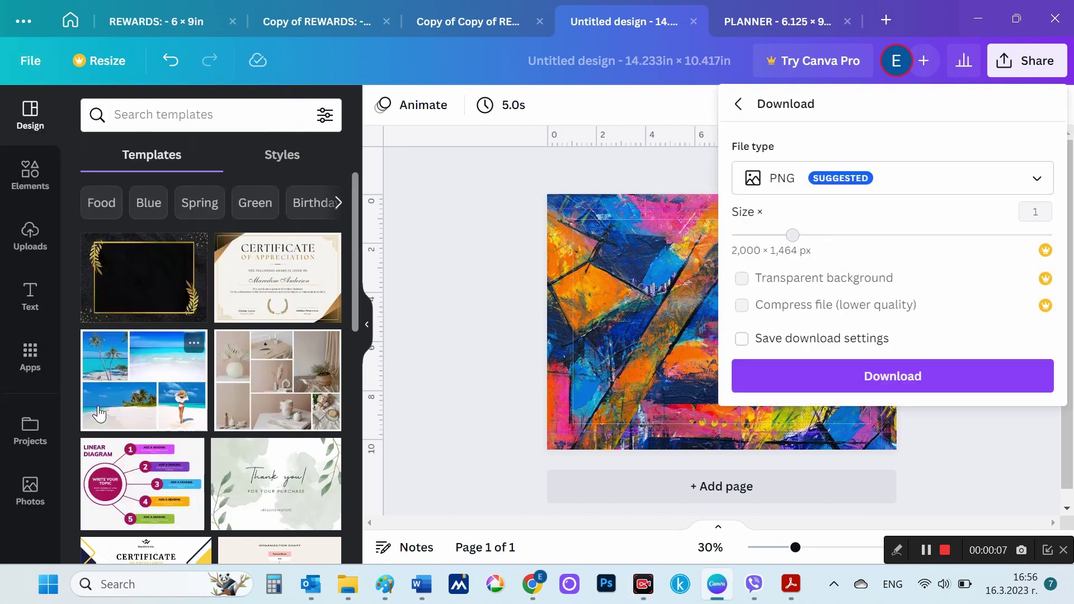
{"action": "left_click", "coordinate": [825, 181]}
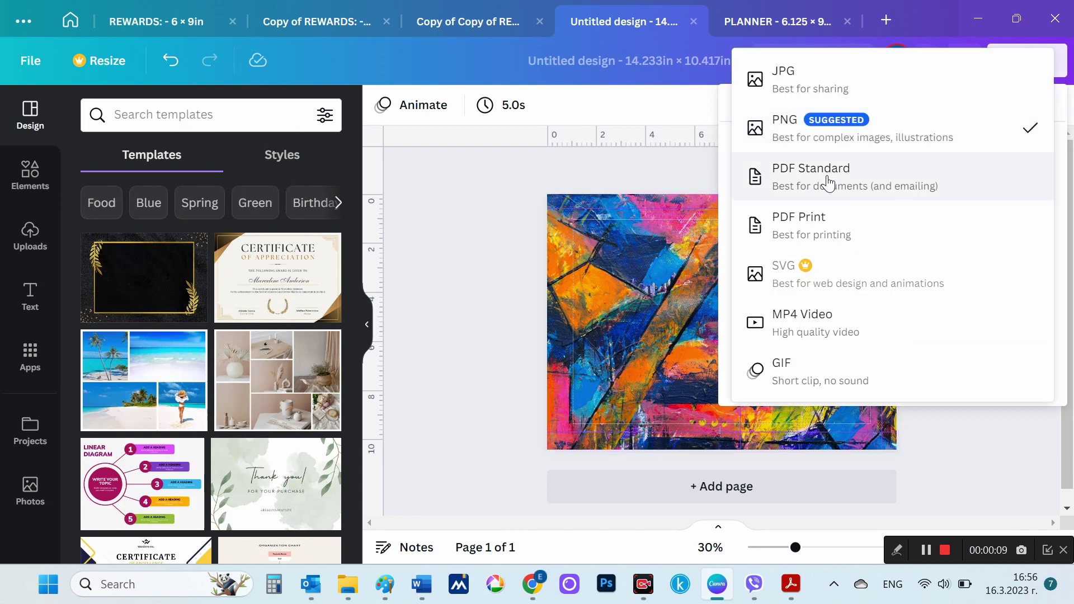
{"action": "left_click", "coordinate": [809, 228]}
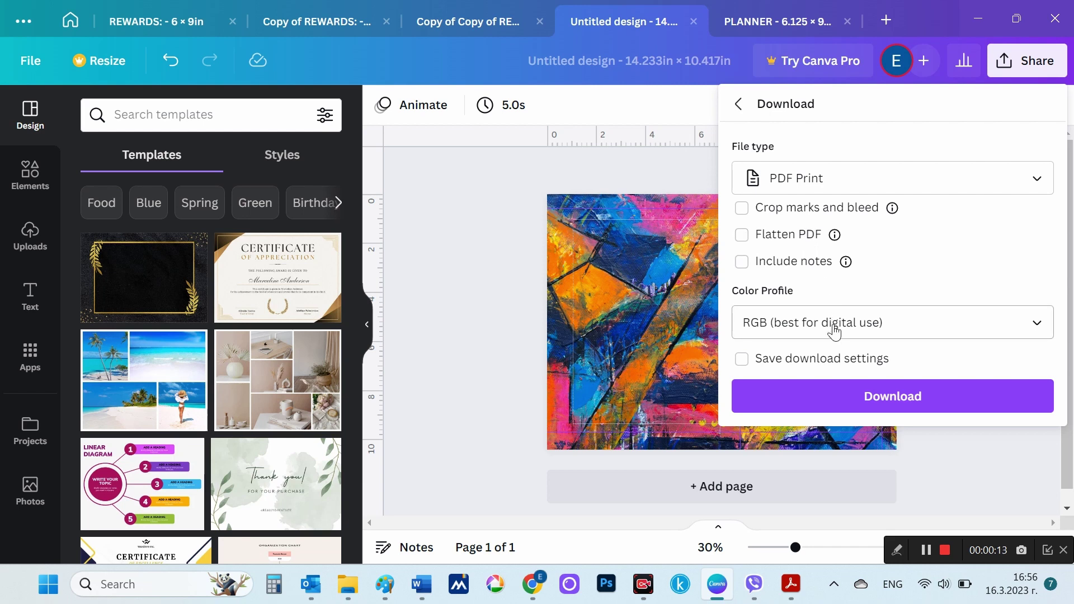
{"action": "left_click", "coordinate": [808, 398]}
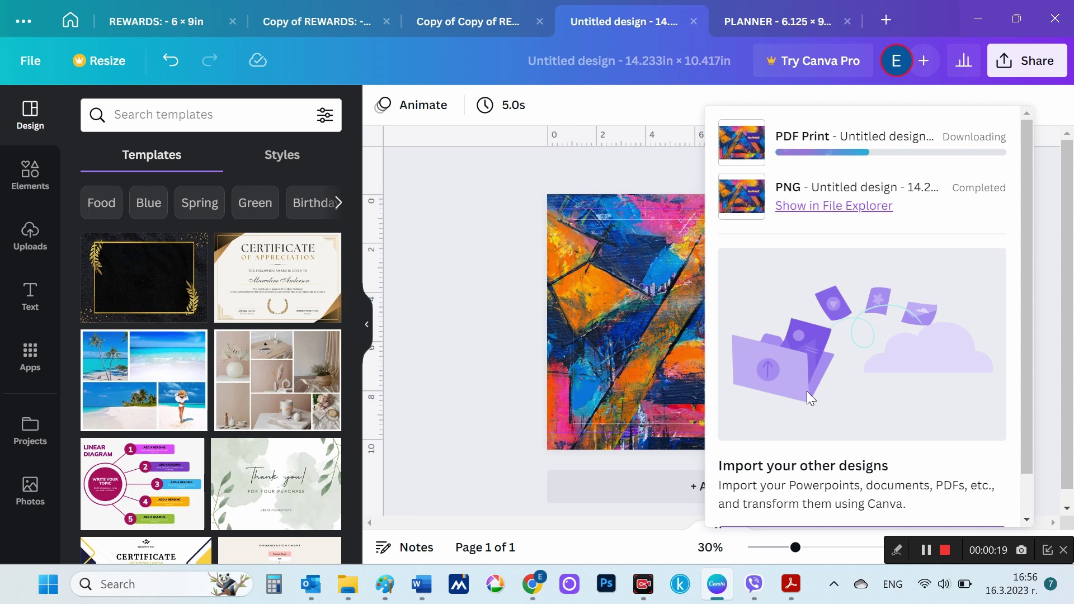
{"action": "type", "text": "Co"}
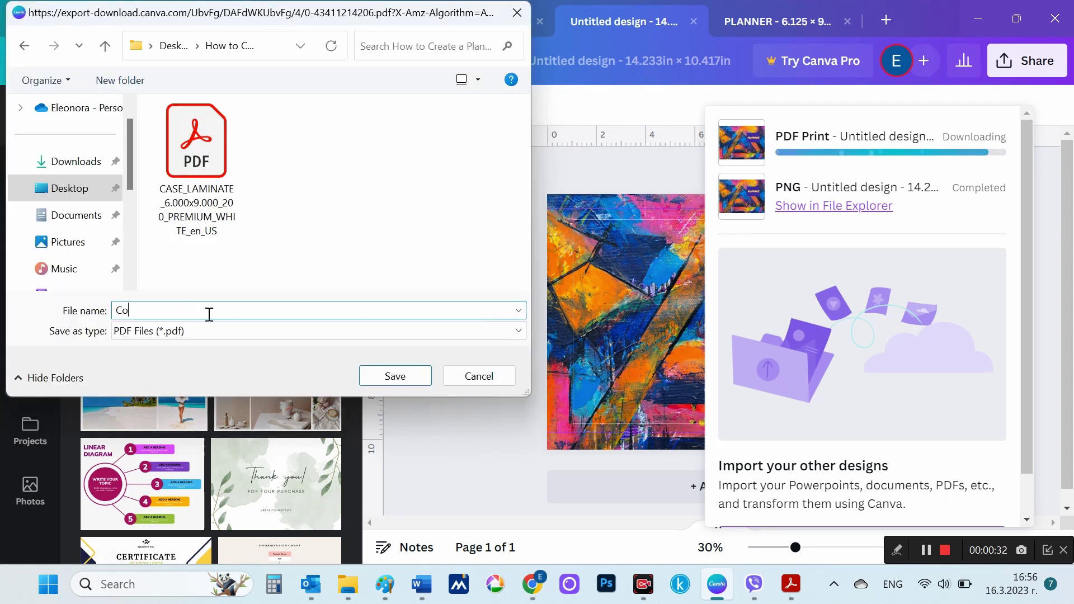
{"action": "type", "text": "ver-Planner"}
{"action": "left_click", "coordinate": [407, 373]}
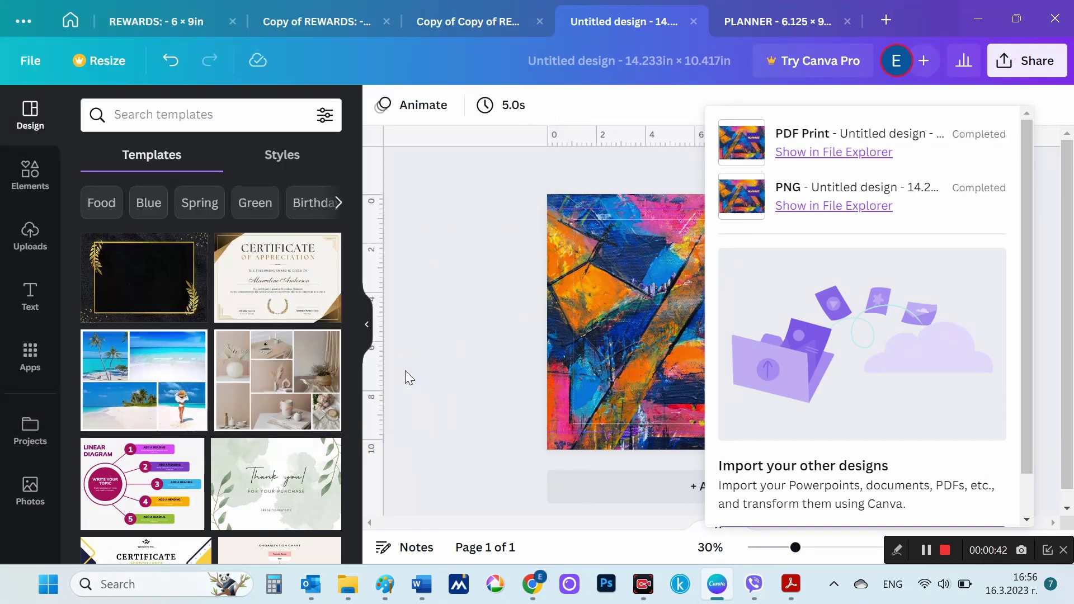
{"action": "left_click", "coordinate": [468, 317]}
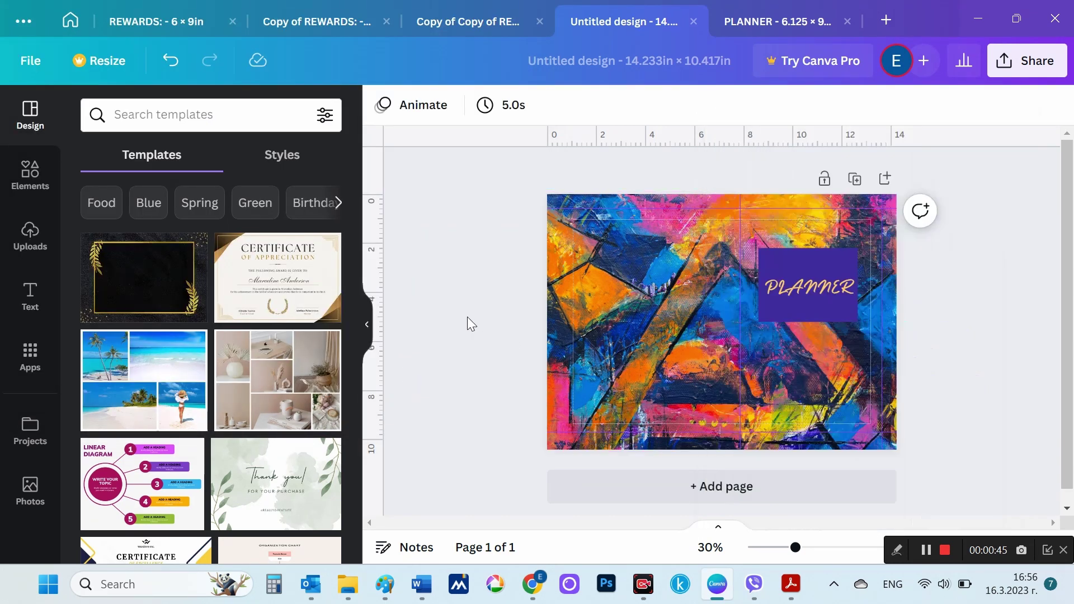
- In the PLANNER interior, delete the cover page and undo the extra page deletion
{"action": "left_click", "coordinate": [751, 20]}
{"action": "left_click", "coordinate": [899, 250]}
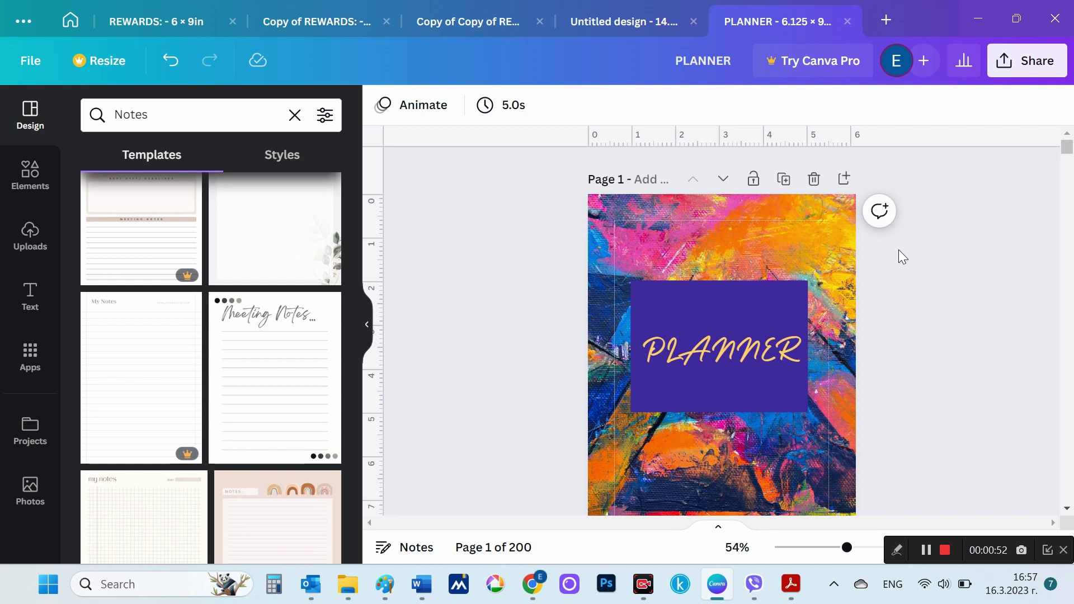
{"action": "left_click", "coordinate": [814, 179]}
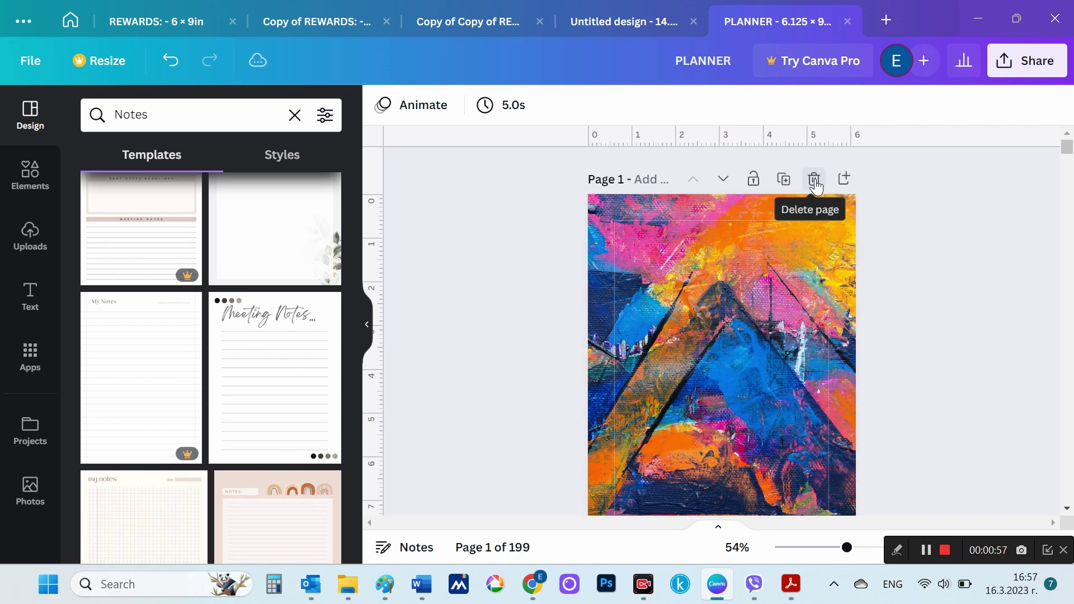
{"action": "left_click", "coordinate": [814, 179]}
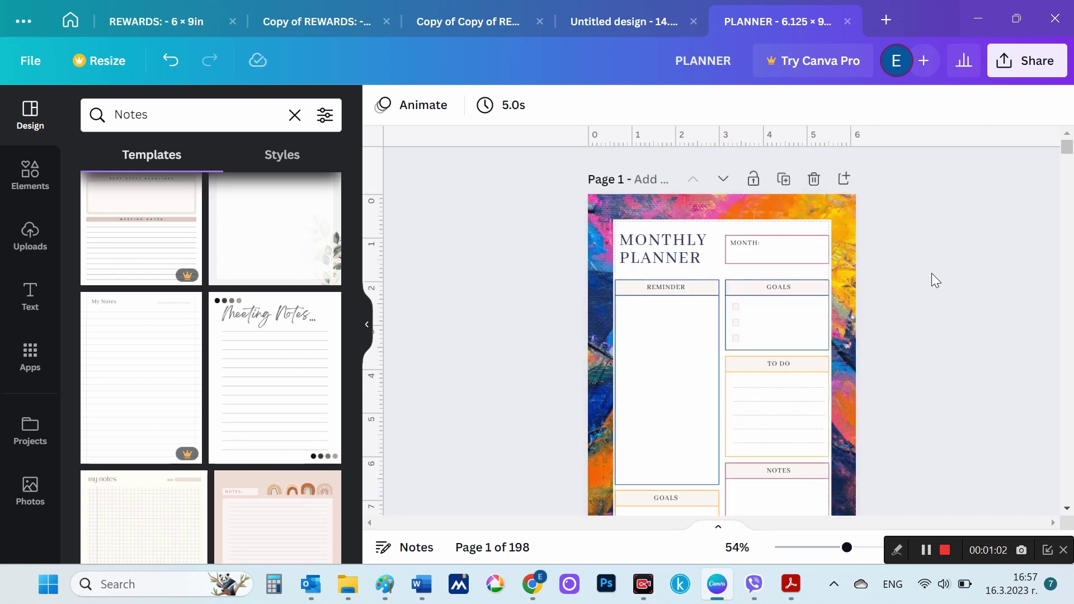
{"action": "key", "text": "ctrl+z"}
- Delete the abstract painting from the new page 1, leaving it blank
{"action": "scroll", "coordinate": [975, 320], "scroll_direction": "down", "scroll_amount": 1}
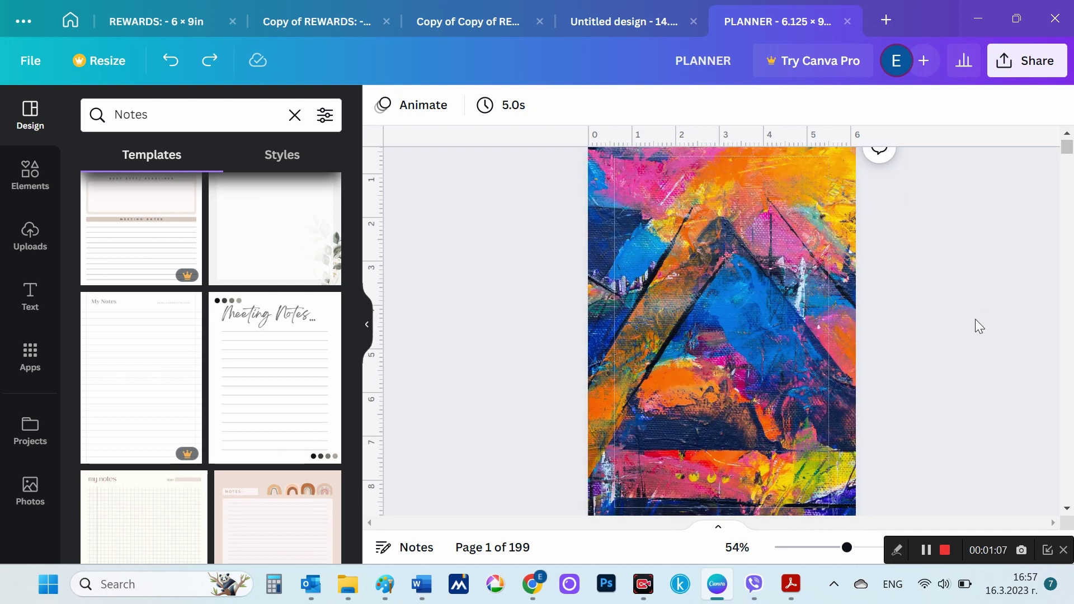
{"action": "scroll", "coordinate": [976, 320], "scroll_direction": "down", "scroll_amount": 5}
{"action": "scroll", "coordinate": [975, 320], "scroll_direction": "up", "scroll_amount": 7}
{"action": "left_click", "coordinate": [768, 297]}
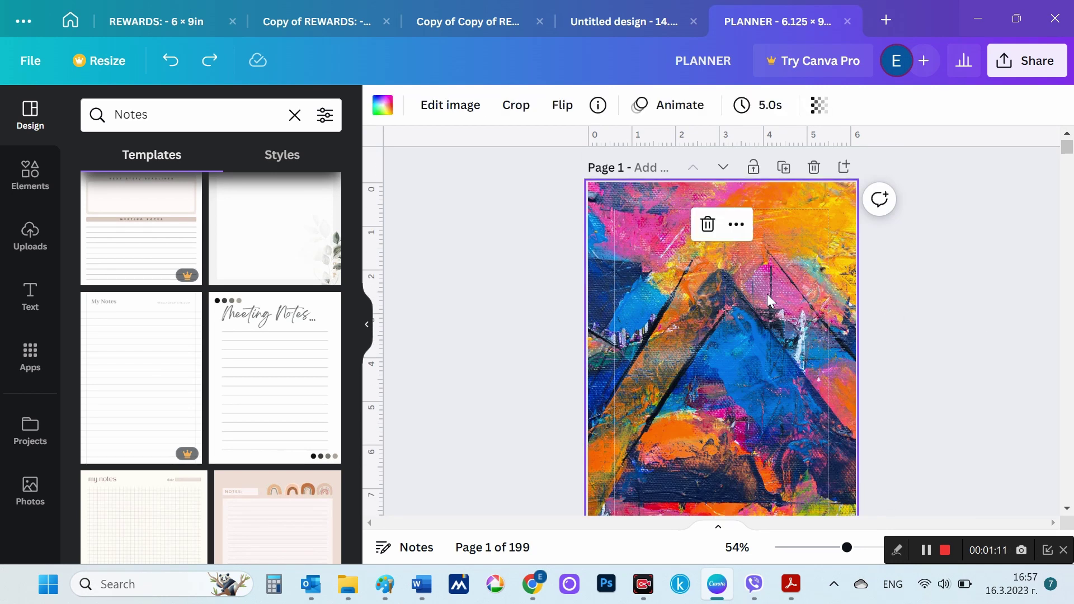
{"action": "left_click", "coordinate": [708, 224]}
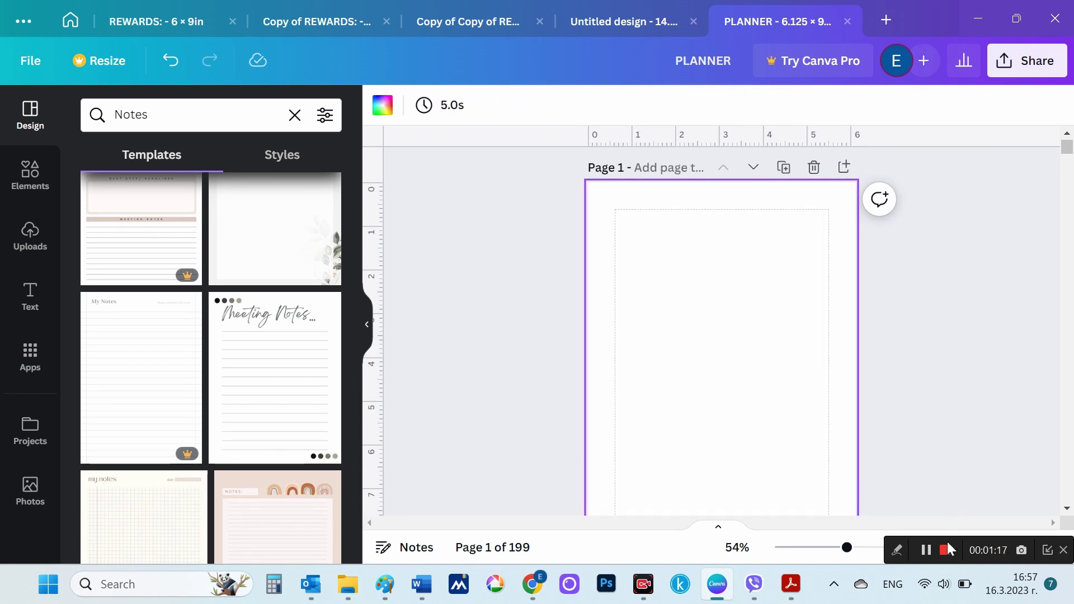
- Search templates for 'Daily Affirmations' and apply one to page 1
{"action": "left_click", "coordinate": [241, 115]}
{"action": "type", "text": "Daily Affirmations"}
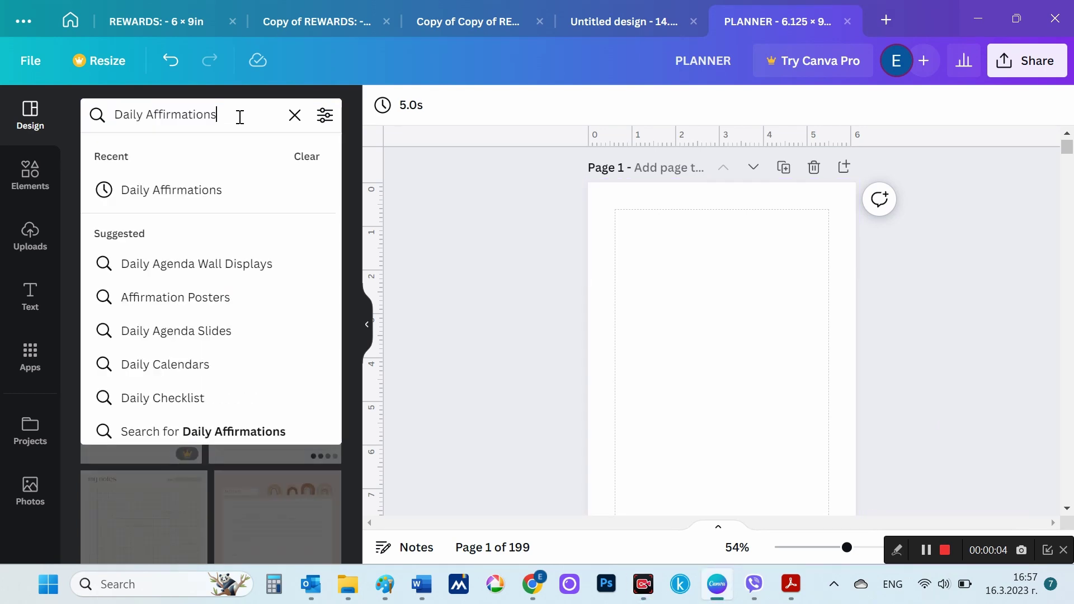
{"action": "key", "text": "Return"}
{"action": "scroll", "coordinate": [219, 191], "scroll_direction": "down", "scroll_amount": 2}
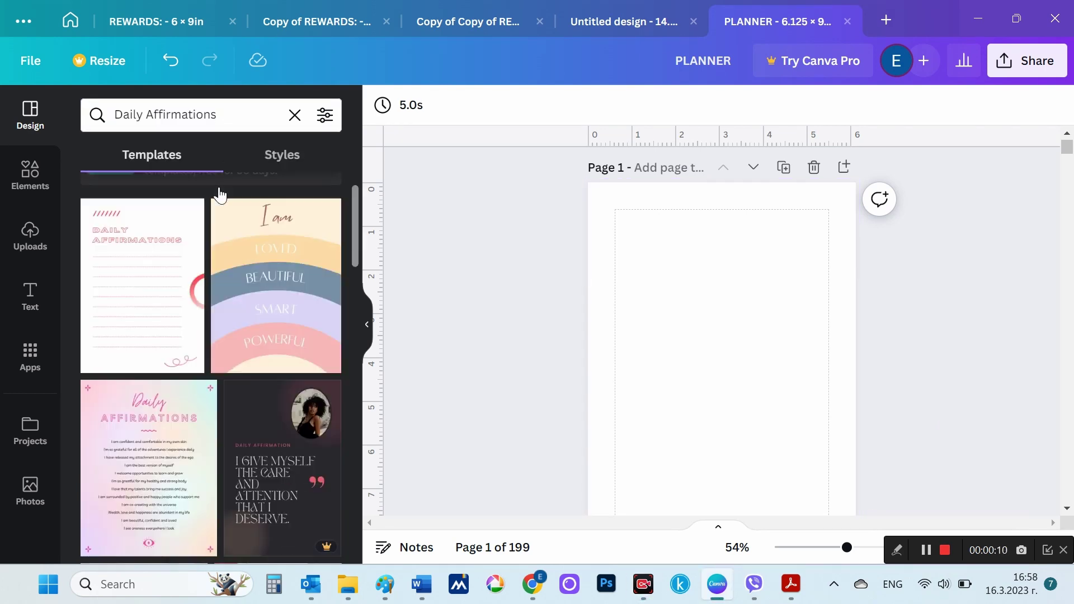
{"action": "scroll", "coordinate": [219, 190], "scroll_direction": "down", "scroll_amount": 4}
{"action": "scroll", "coordinate": [219, 191], "scroll_direction": "down", "scroll_amount": 4}
{"action": "scroll", "coordinate": [220, 190], "scroll_direction": "down", "scroll_amount": 5}
{"action": "scroll", "coordinate": [219, 193], "scroll_direction": "down", "scroll_amount": 3}
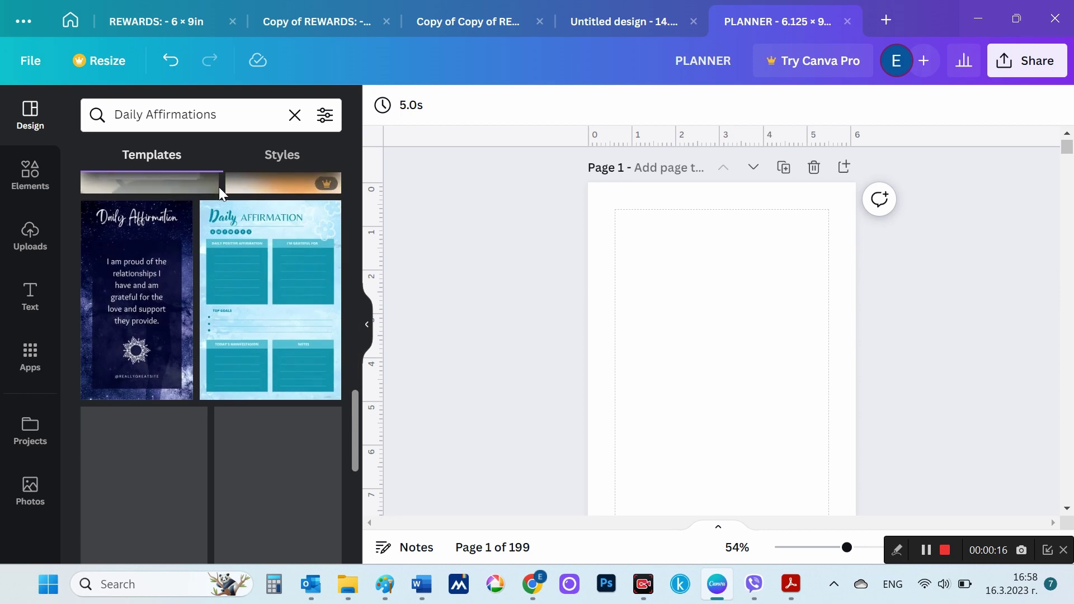
{"action": "scroll", "coordinate": [219, 193], "scroll_direction": "down", "scroll_amount": 3}
{"action": "scroll", "coordinate": [220, 193], "scroll_direction": "down", "scroll_amount": 2}
{"action": "scroll", "coordinate": [219, 193], "scroll_direction": "down", "scroll_amount": 3}
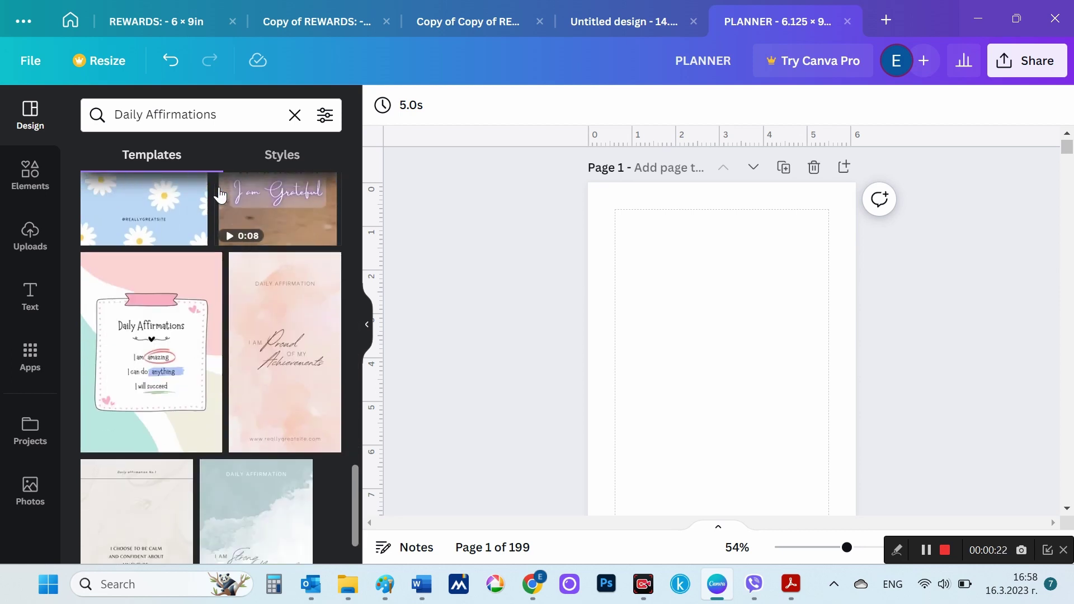
{"action": "scroll", "coordinate": [220, 193], "scroll_direction": "down", "scroll_amount": 1}
{"action": "left_click", "coordinate": [184, 336]}
{"action": "left_click", "coordinate": [969, 280]}
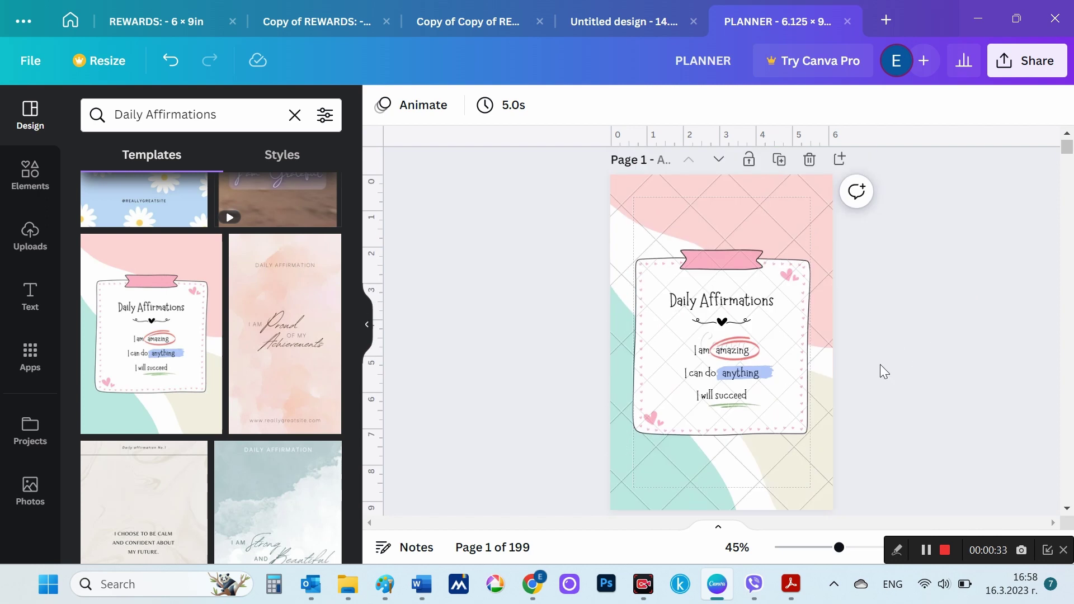
- Delete the template's pink and teal background image
{"action": "scroll", "coordinate": [881, 364], "scroll_direction": "up", "scroll_amount": 3}
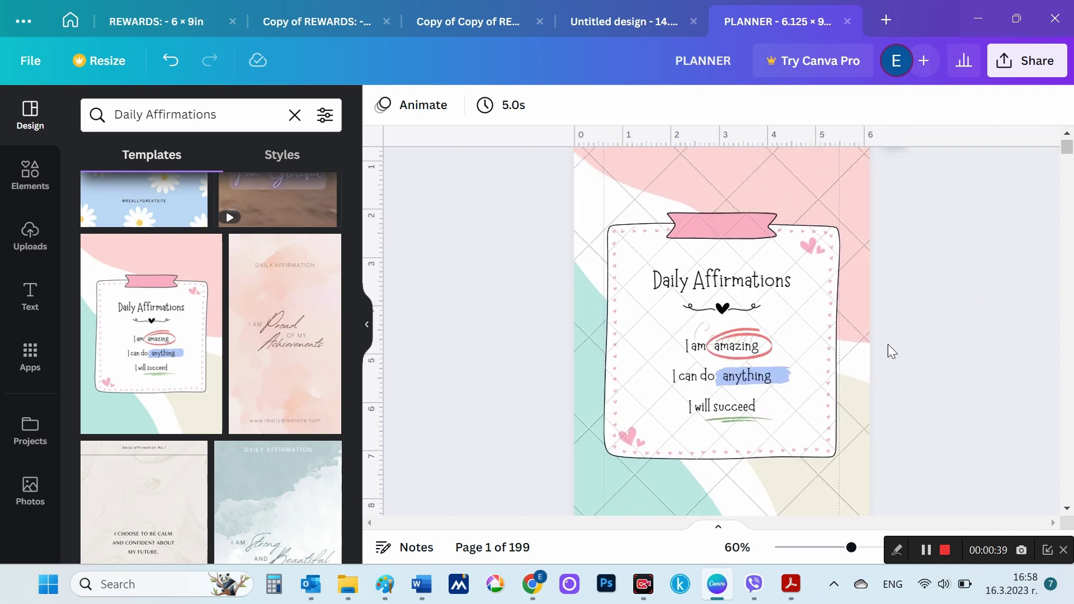
{"action": "scroll", "coordinate": [888, 344], "scroll_direction": "down", "scroll_amount": 2, "text": "ctrl"}
{"action": "scroll", "coordinate": [888, 344], "scroll_direction": "down", "scroll_amount": 2}
{"action": "scroll", "coordinate": [888, 344], "scroll_direction": "up", "scroll_amount": 1}
{"action": "left_click", "coordinate": [788, 383]}
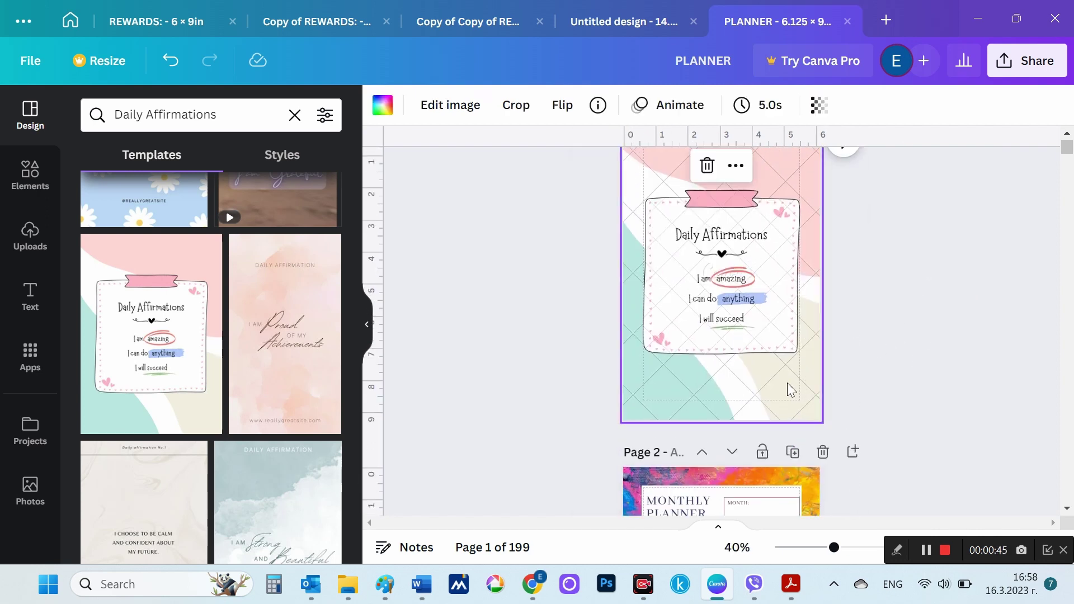
{"action": "key", "text": "Delete"}
{"action": "key", "text": "Delete"}
- Copy page 2's abstract background image and paste it onto page 1
{"action": "left_click", "coordinate": [813, 482]}
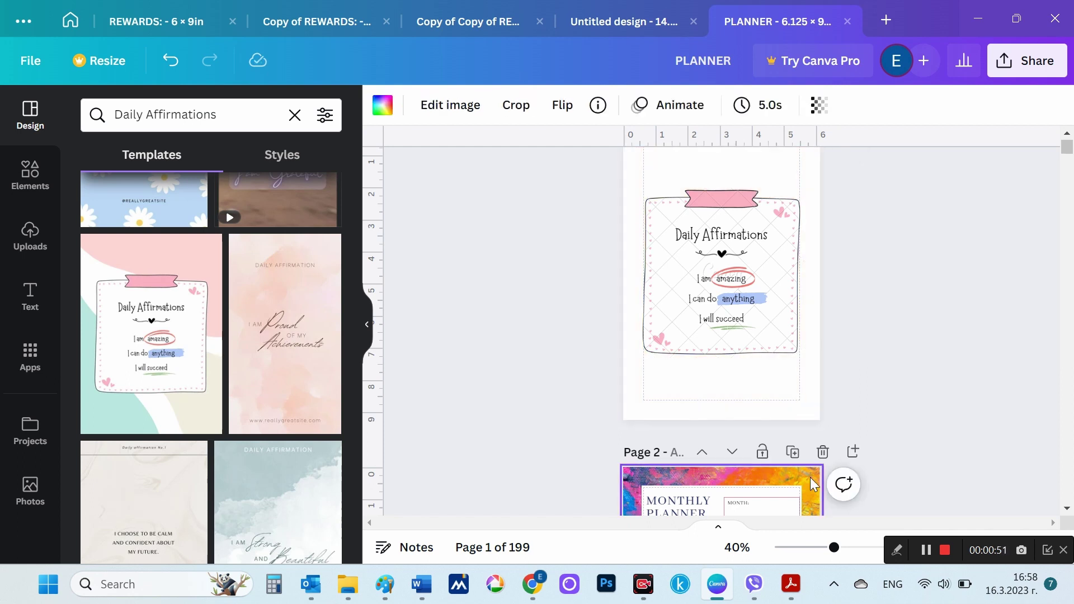
{"action": "scroll", "coordinate": [814, 482], "scroll_direction": "down", "scroll_amount": 3}
{"action": "right_click", "coordinate": [813, 483]}
{"action": "key", "text": "Escape"}
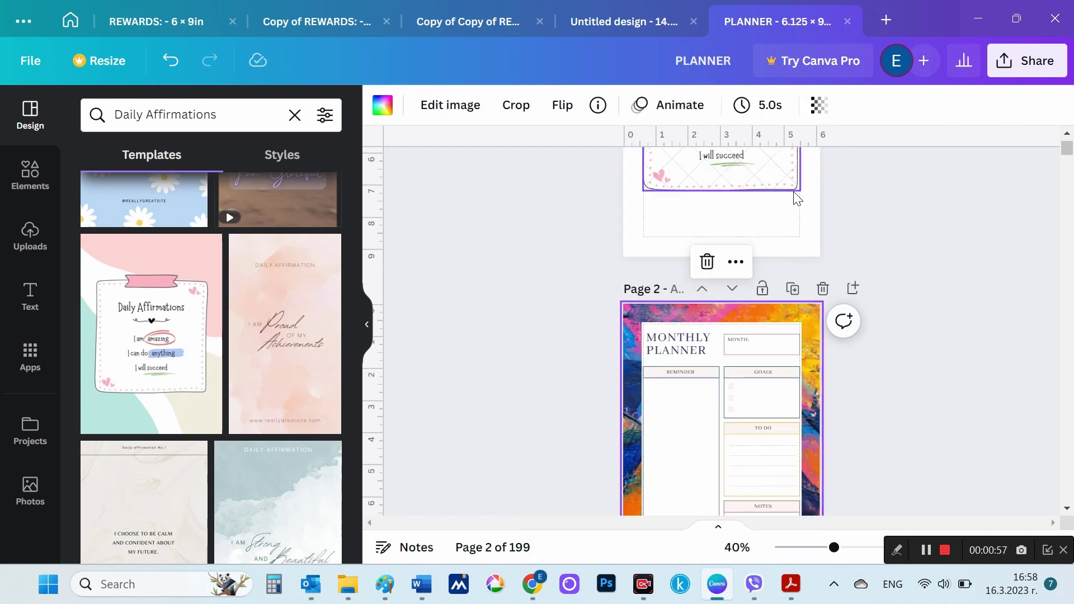
{"action": "scroll", "coordinate": [782, 200], "scroll_direction": "up", "scroll_amount": 3}
{"action": "left_click", "coordinate": [782, 200]}
{"action": "right_click", "coordinate": [802, 203]}
{"action": "left_click", "coordinate": [823, 284]}
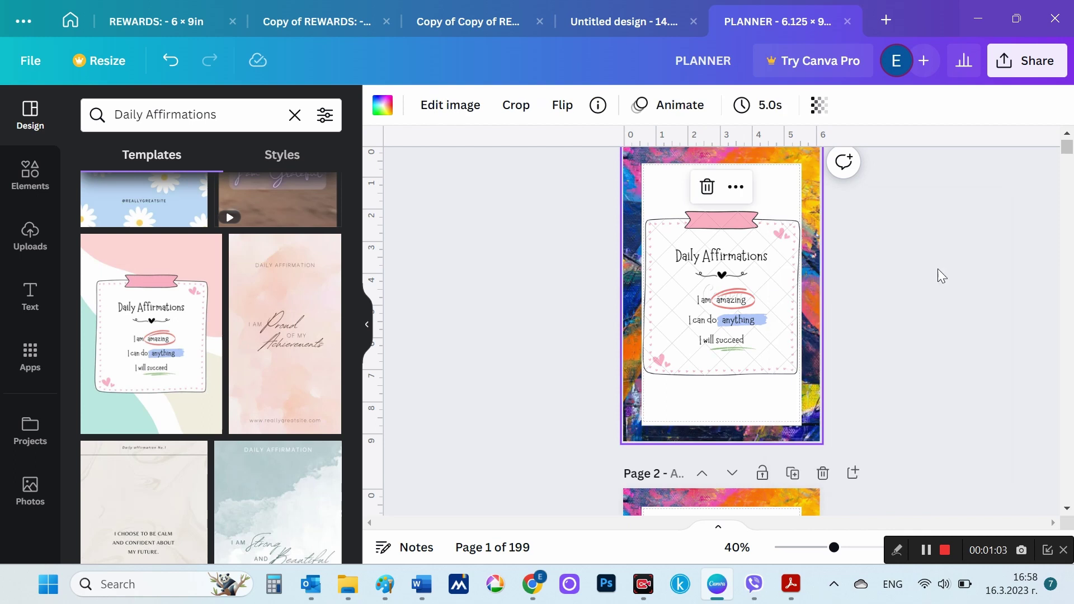
{"action": "left_click", "coordinate": [951, 295]}
{"action": "scroll", "coordinate": [950, 293], "scroll_direction": "down", "scroll_amount": 1}
{"action": "scroll", "coordinate": [949, 293], "scroll_direction": "up", "scroll_amount": 2}
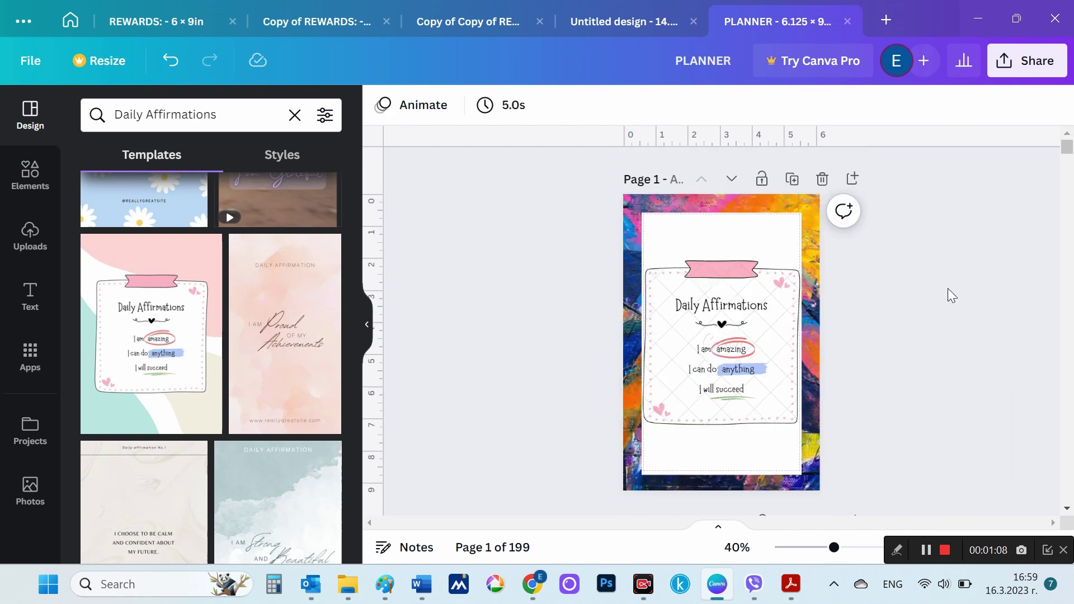
- Stretch the Daily Affirmations frame taller at both the top and bottom edges
{"action": "left_click", "coordinate": [766, 297]}
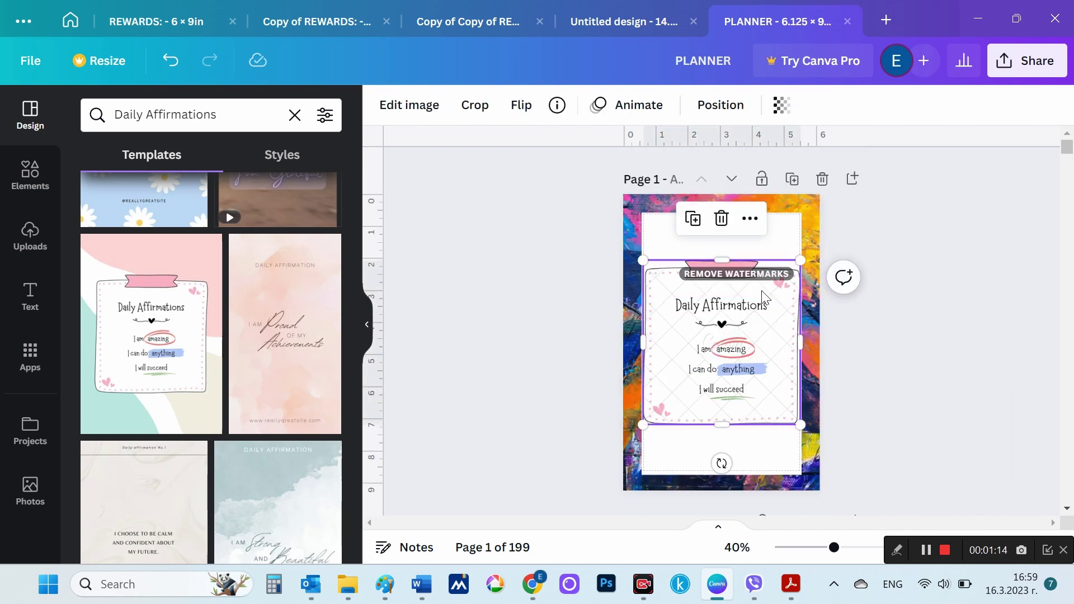
{"action": "left_click_drag", "start_coordinate": [728, 259], "coordinate": [730, 233]}
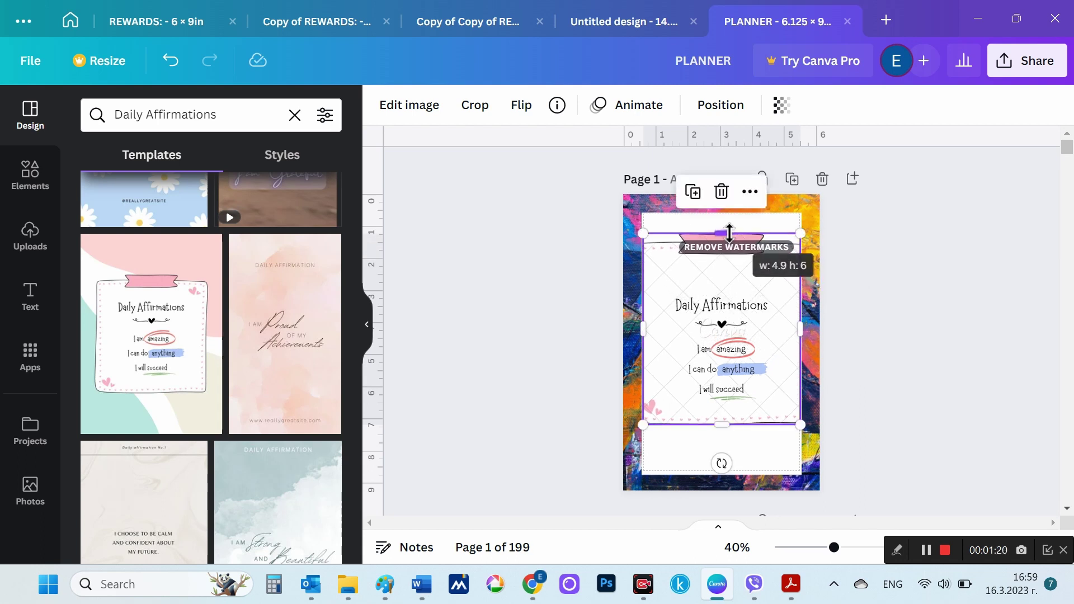
{"action": "left_click_drag", "start_coordinate": [721, 425], "coordinate": [728, 451]}
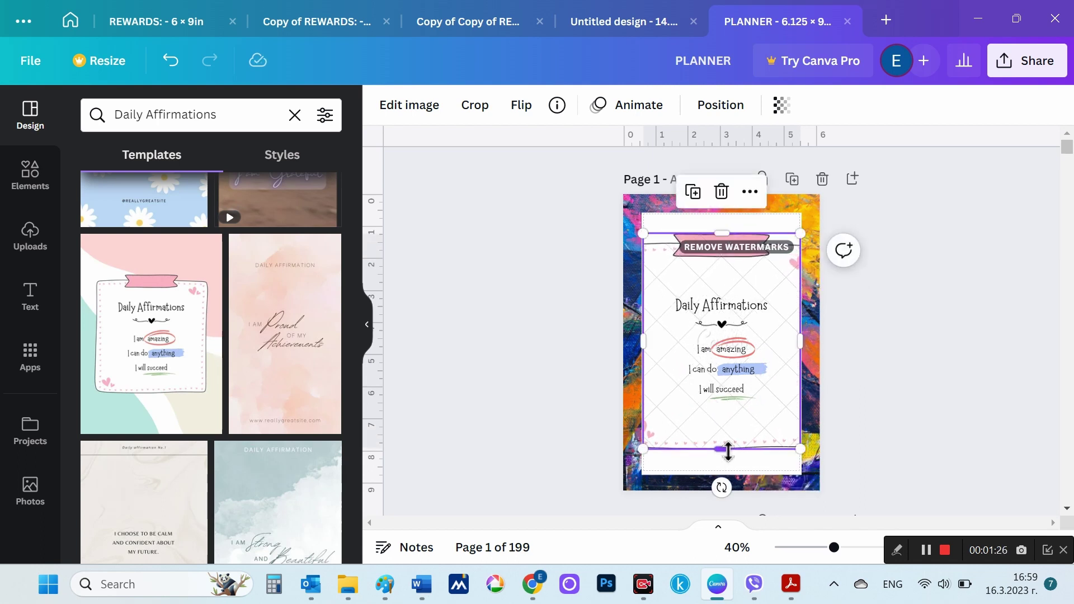
{"action": "left_click", "coordinate": [928, 365]}
{"action": "scroll", "coordinate": [927, 364], "scroll_direction": "down", "scroll_amount": 1}
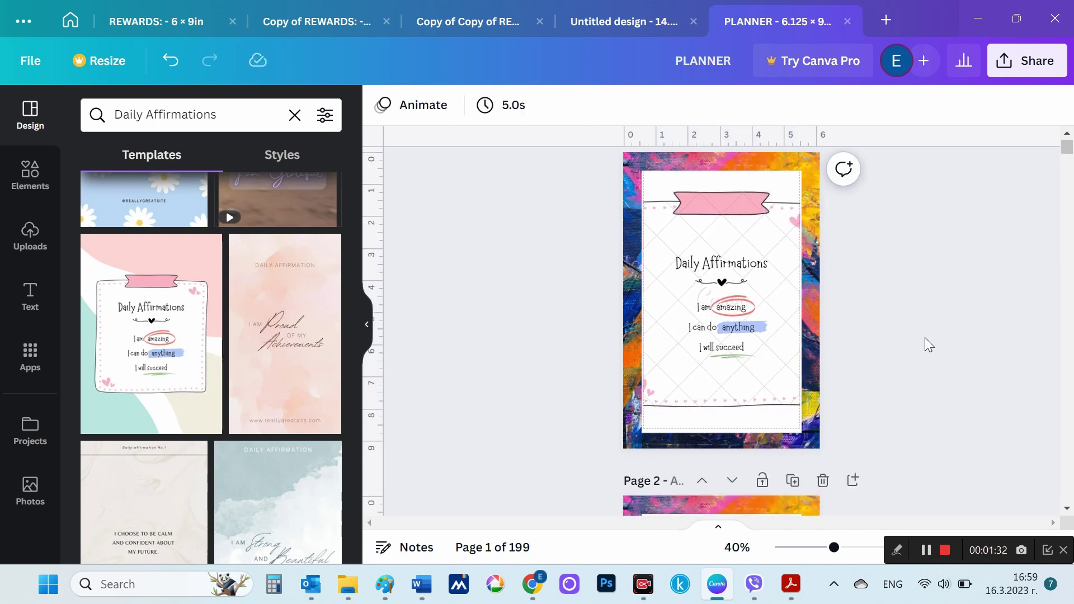
{"action": "scroll", "coordinate": [925, 337], "scroll_direction": "down", "scroll_amount": 1}
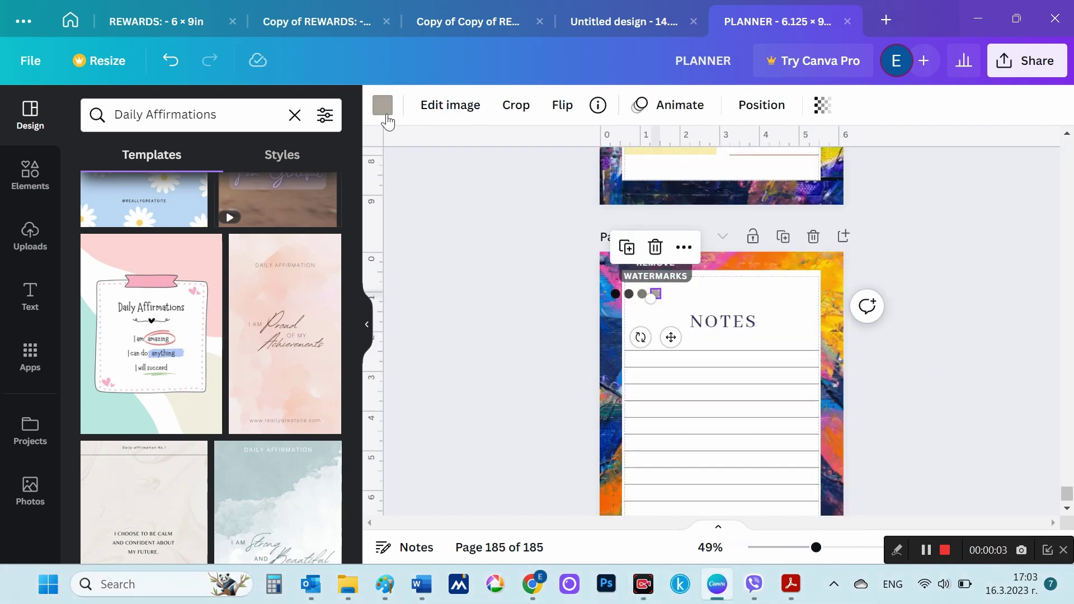
- Colour the fourth Notes dots yellow and the third dots pink in both rows
{"action": "left_click", "coordinate": [384, 112]}
{"action": "left_click", "coordinate": [226, 377]}
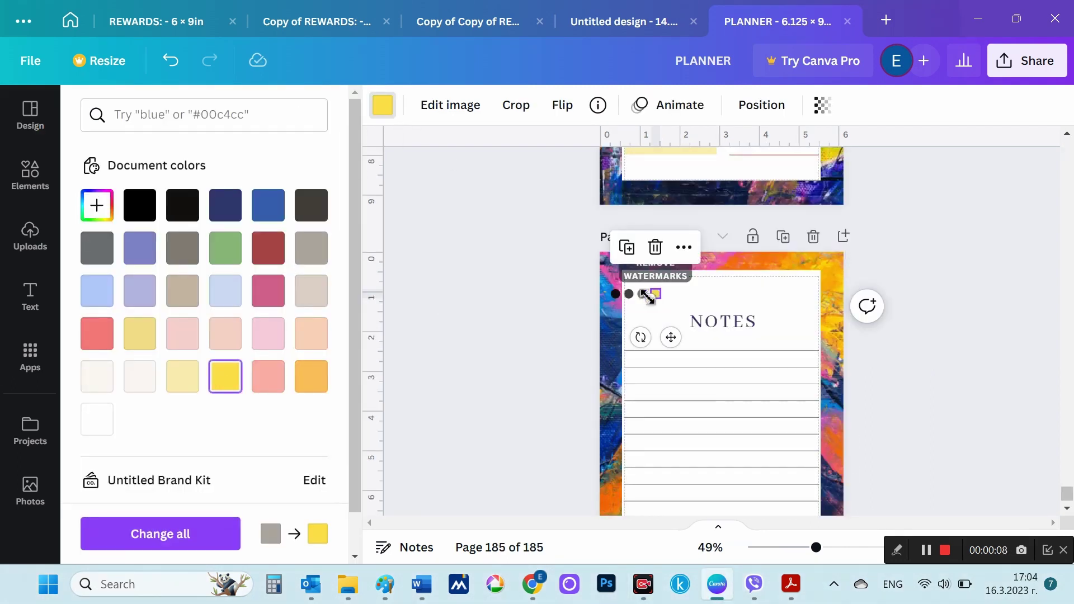
{"action": "scroll", "coordinate": [856, 364], "scroll_direction": "down", "scroll_amount": 3}
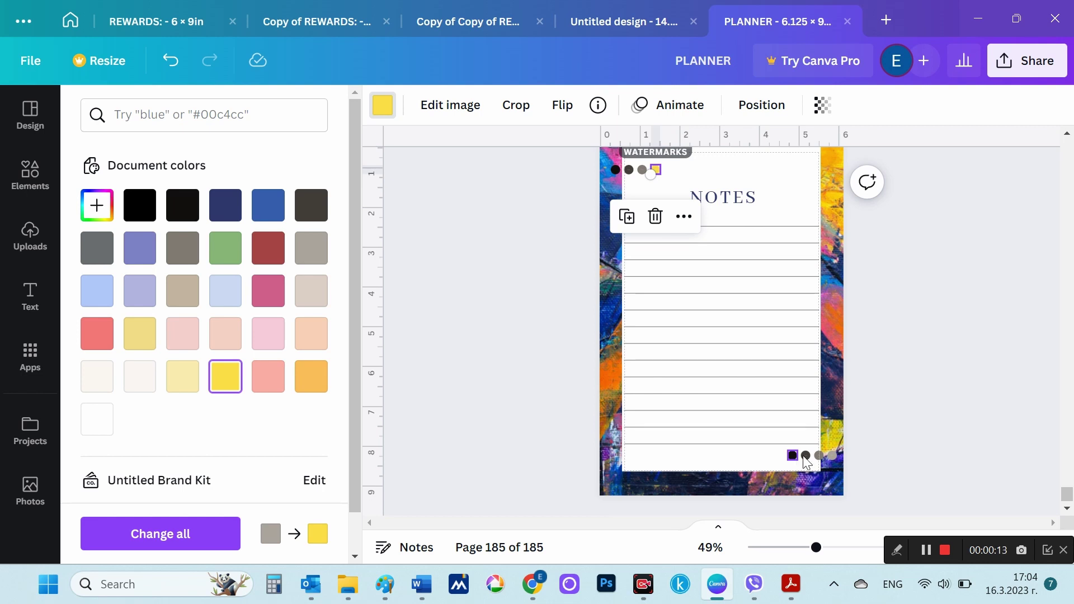
{"action": "left_click", "coordinate": [832, 455]}
{"action": "left_click", "coordinate": [225, 376]}
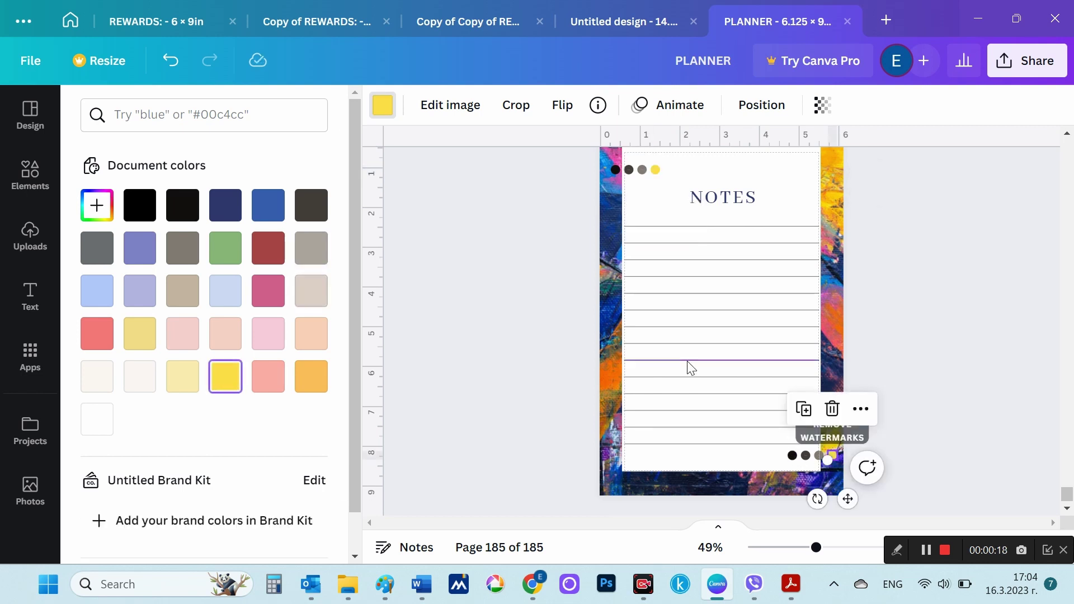
{"action": "left_click", "coordinate": [819, 456]}
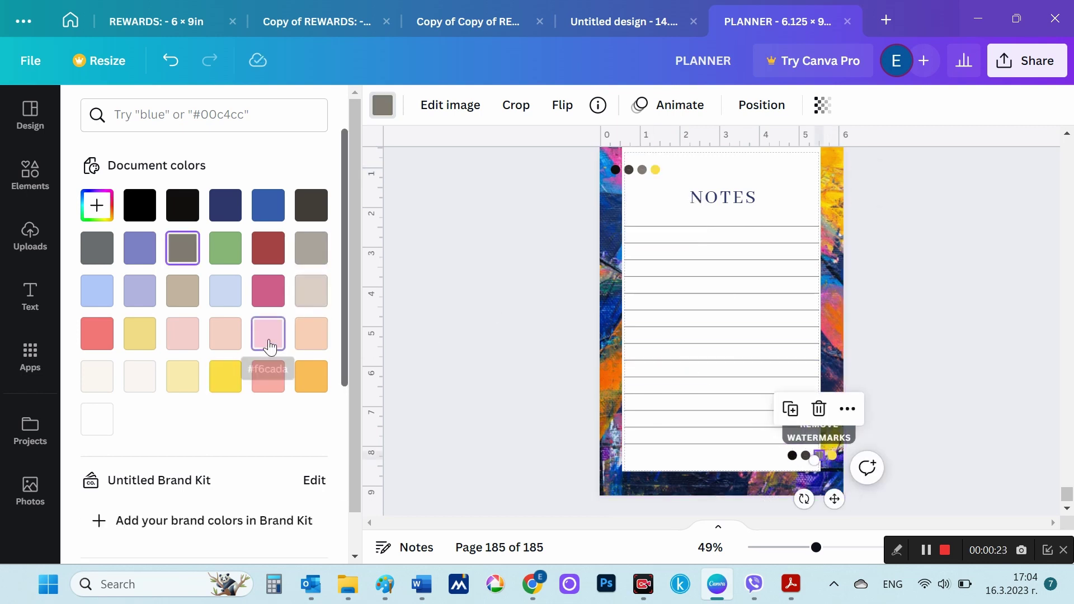
{"action": "left_click", "coordinate": [269, 347]}
{"action": "left_click", "coordinate": [642, 170]}
{"action": "left_click", "coordinate": [268, 344]}
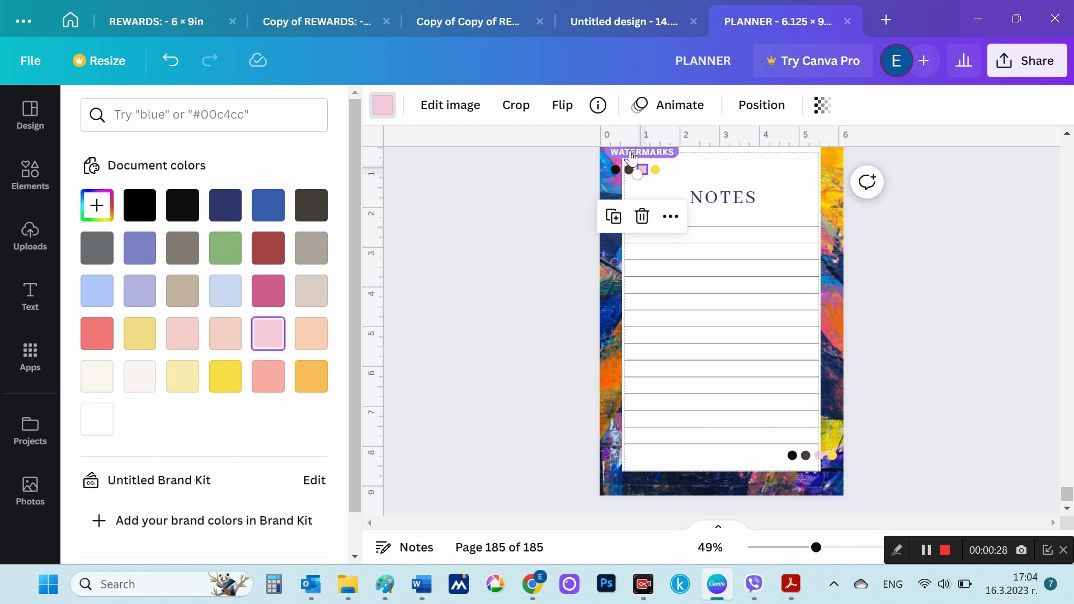
- Colour the second Notes dots lavender and the first dots navy in both rows
{"action": "left_click", "coordinate": [629, 170]}
{"action": "left_click", "coordinate": [139, 290]}
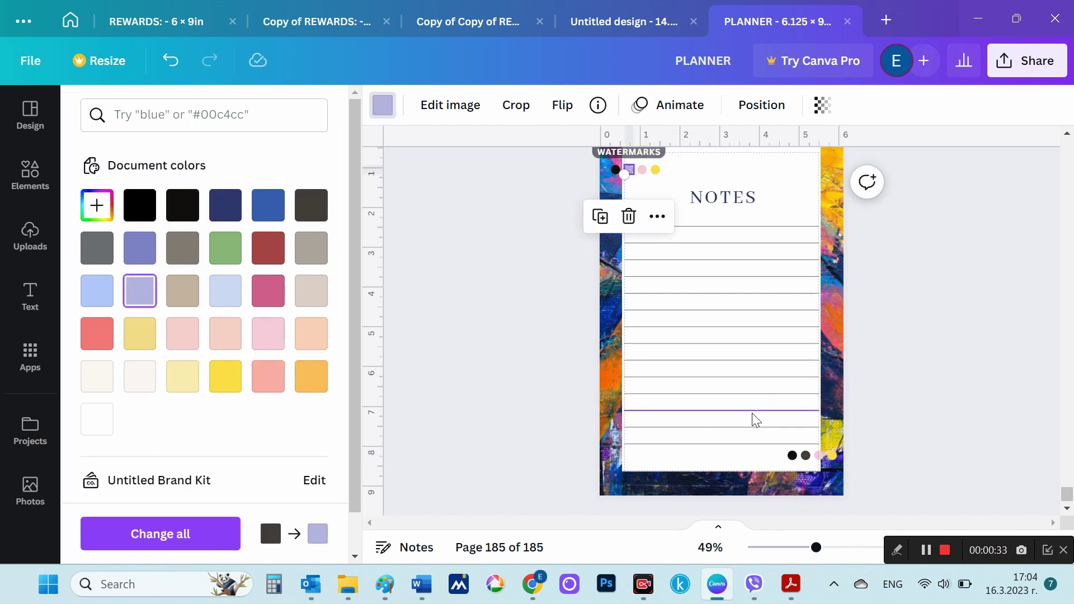
{"action": "left_click", "coordinate": [805, 455]}
{"action": "left_click", "coordinate": [139, 290]}
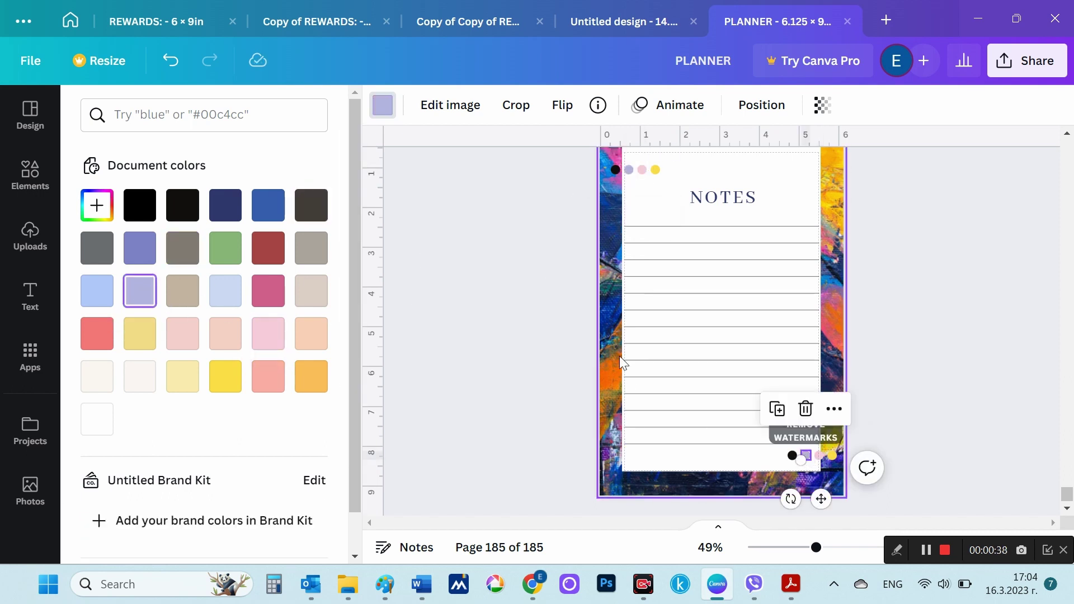
{"action": "left_click", "coordinate": [793, 455]}
{"action": "left_click", "coordinate": [227, 216]}
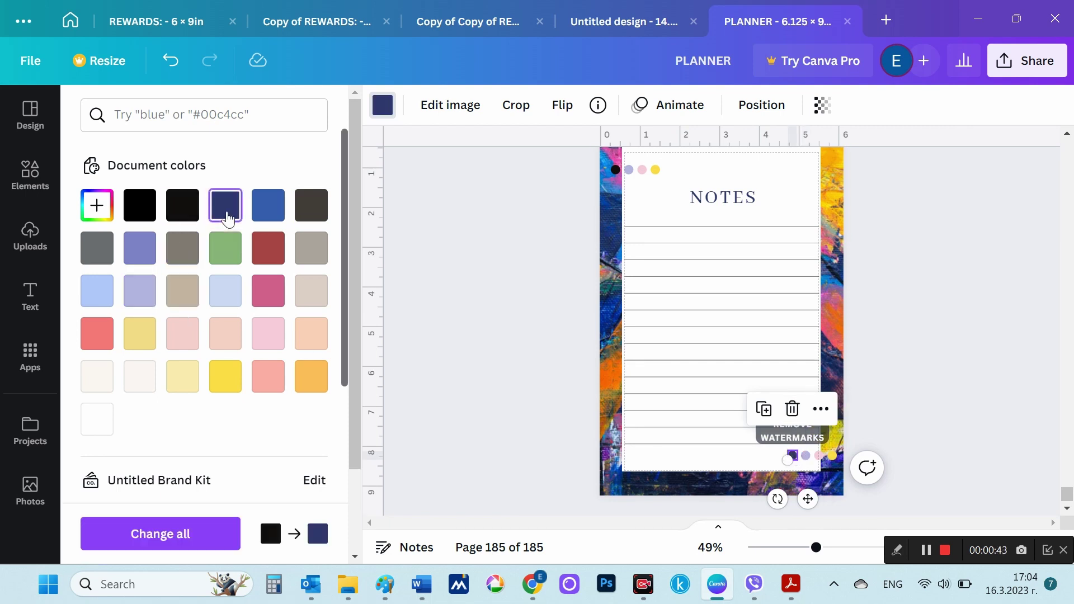
{"action": "scroll", "coordinate": [503, 307], "scroll_direction": "up", "scroll_amount": 2}
{"action": "left_click", "coordinate": [616, 238]}
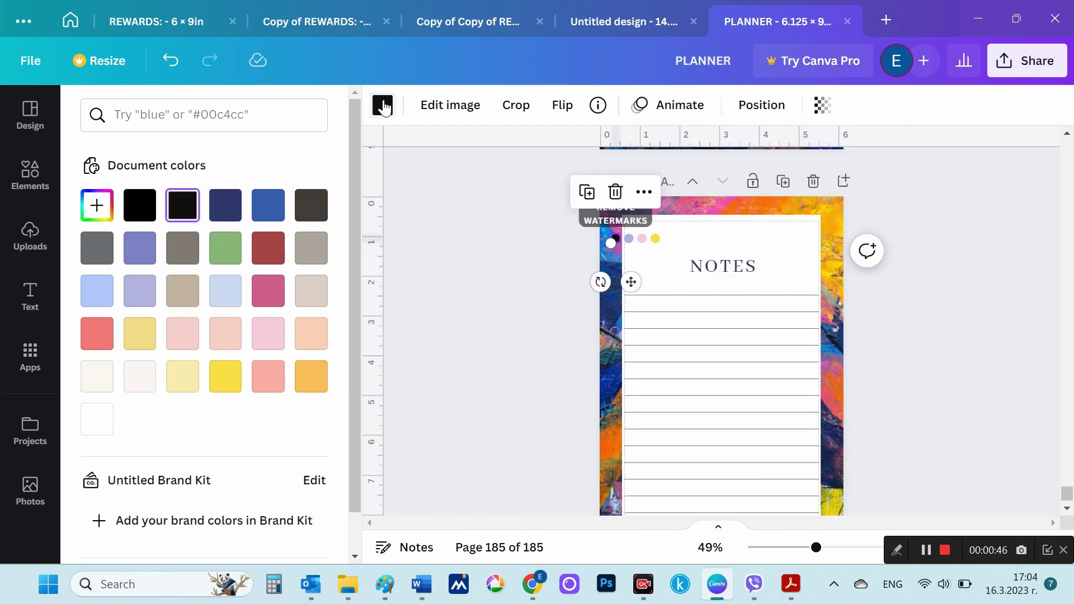
{"action": "left_click", "coordinate": [221, 213]}
{"action": "left_click", "coordinate": [458, 316]}
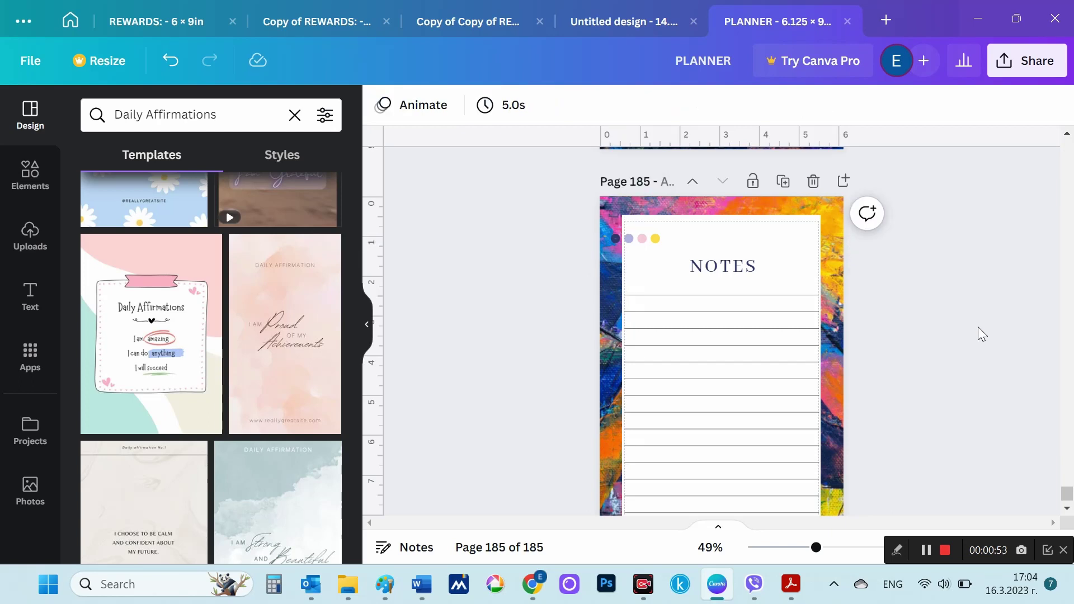
- Duplicate the Notes page repeatedly until the planner reaches 200 pages
{"action": "scroll", "coordinate": [978, 327], "scroll_direction": "down", "scroll_amount": 1, "text": "ctrl"}
{"action": "scroll", "coordinate": [961, 361], "scroll_direction": "down", "scroll_amount": 1}
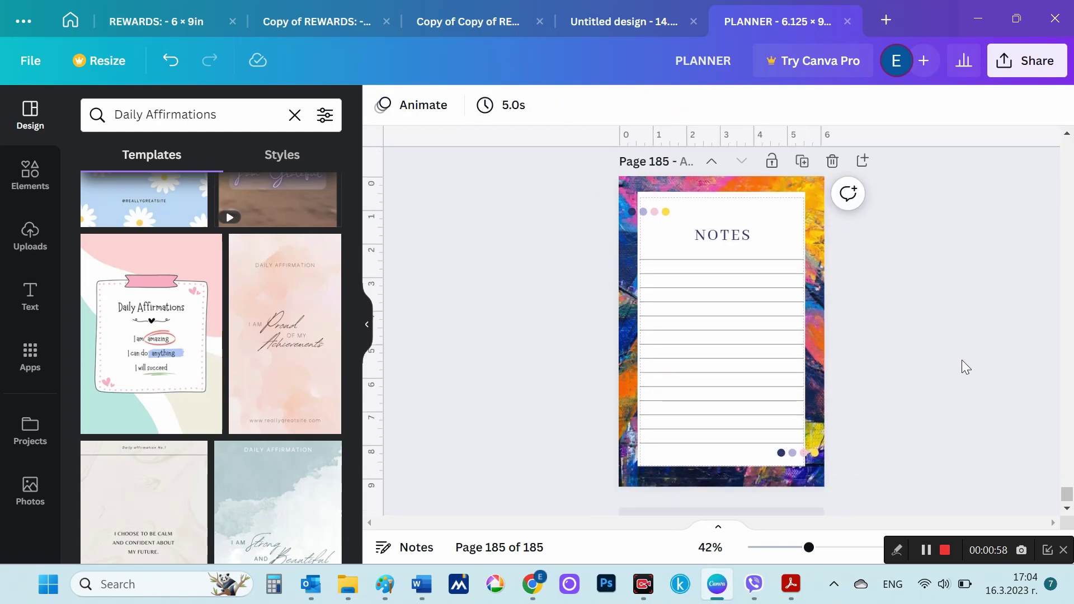
{"action": "left_click", "coordinate": [802, 162]}
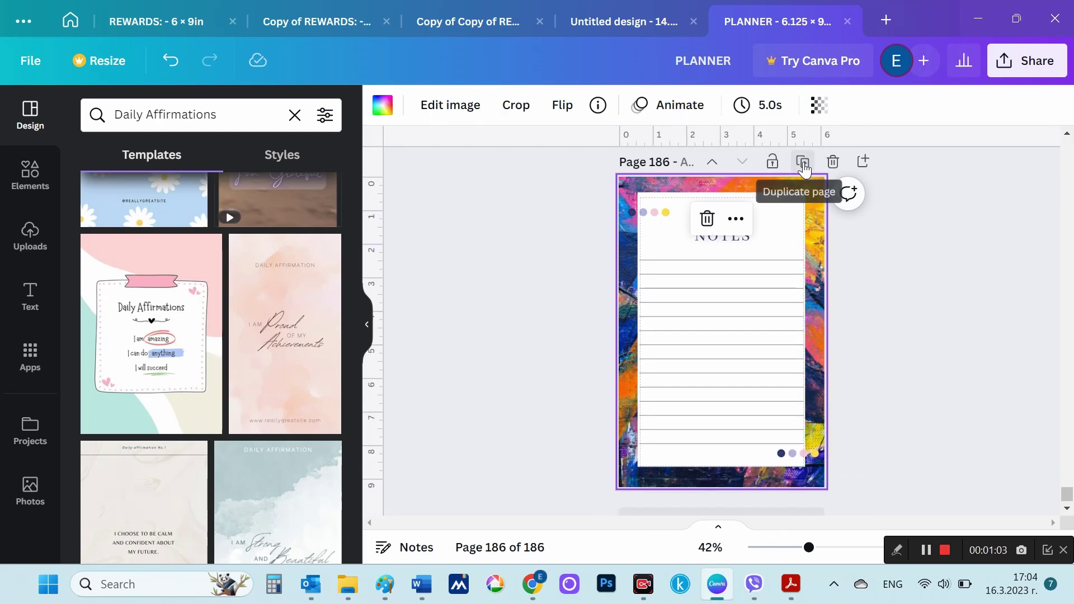
{"action": "left_click", "coordinate": [803, 163]}
{"action": "left_click", "coordinate": [803, 163]}
{"action": "left_click", "coordinate": [803, 163]}
{"action": "left_click", "coordinate": [803, 162]}
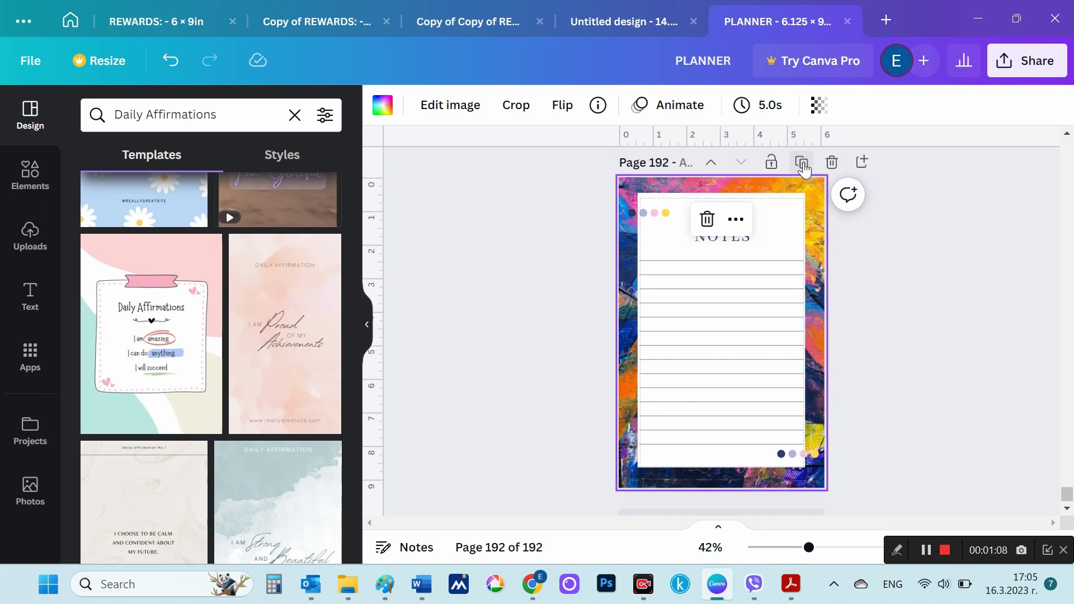
{"action": "left_click", "coordinate": [803, 162]}
{"action": "double_click", "coordinate": [804, 167]}
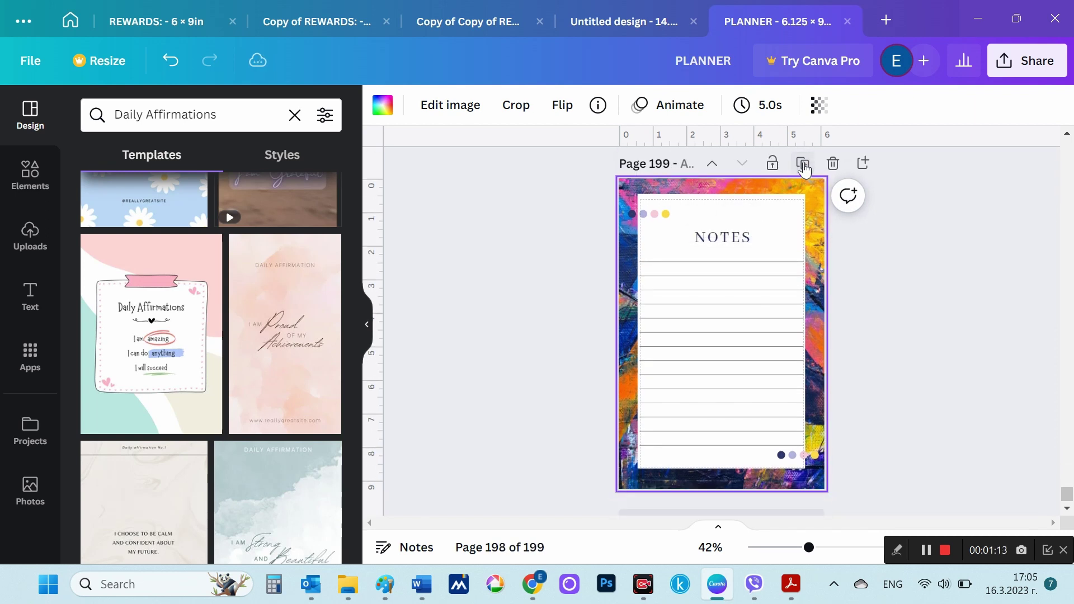
{"action": "left_click", "coordinate": [804, 167]}
{"action": "left_click", "coordinate": [929, 282]}
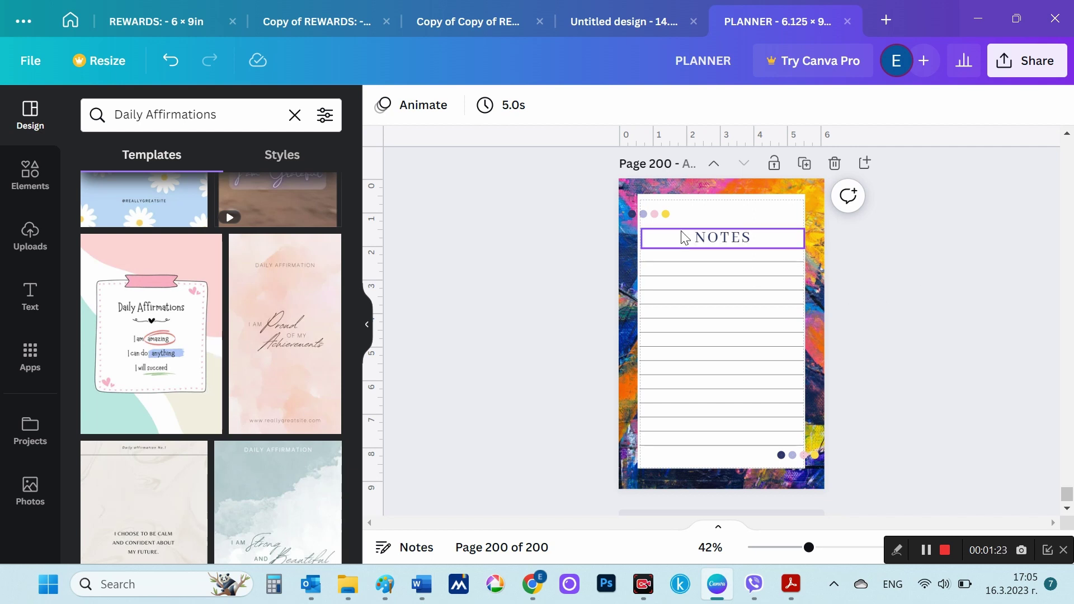
- Download all 200 pages as PDF Print named PLANNER-New, bypassing the Pro upgrade prompt
{"action": "left_click", "coordinate": [30, 62]}
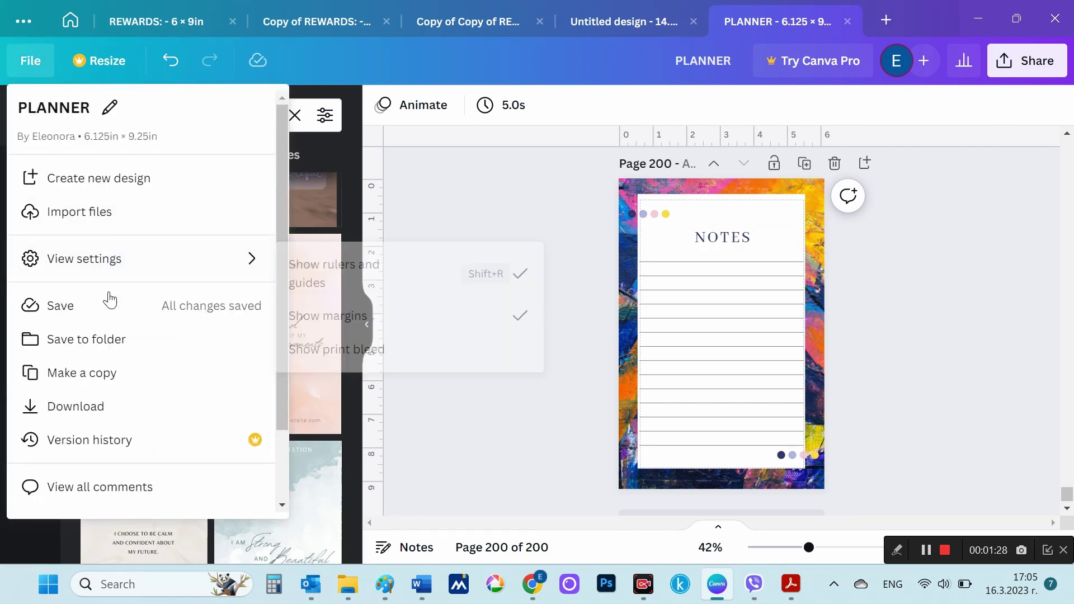
{"action": "left_click", "coordinate": [76, 407]}
{"action": "left_click", "coordinate": [910, 179]}
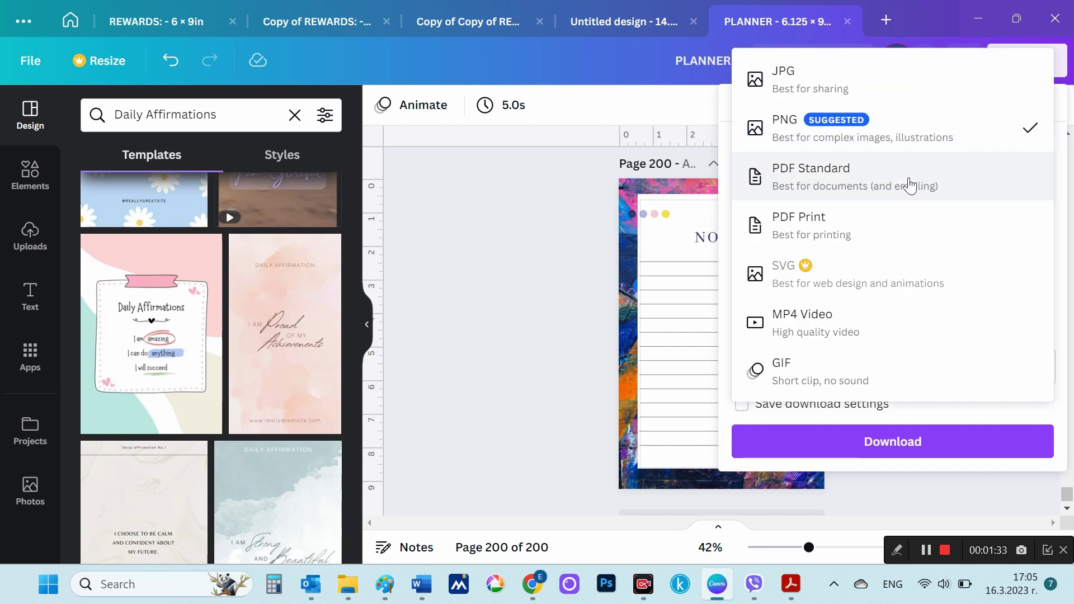
{"action": "left_click", "coordinate": [833, 226]}
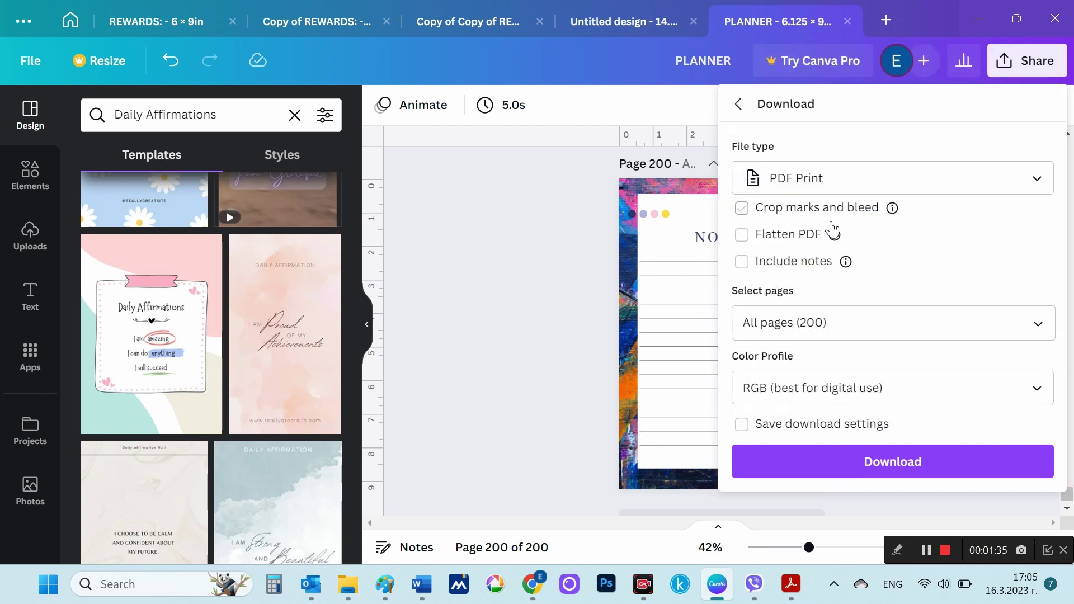
{"action": "left_click", "coordinate": [856, 477]}
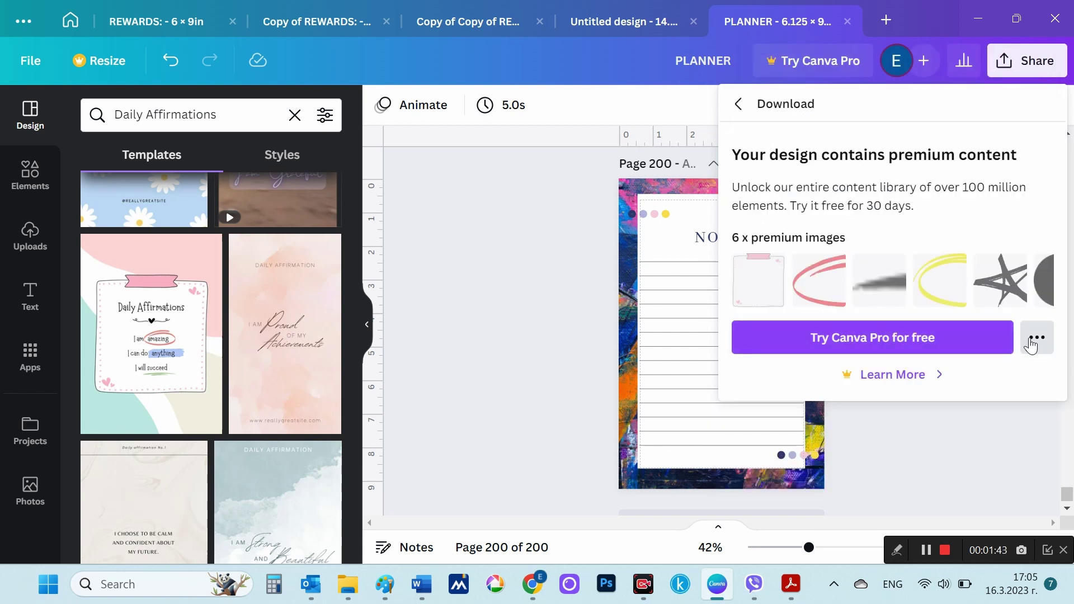
{"action": "left_click", "coordinate": [1038, 338]}
{"action": "left_click", "coordinate": [859, 448]}
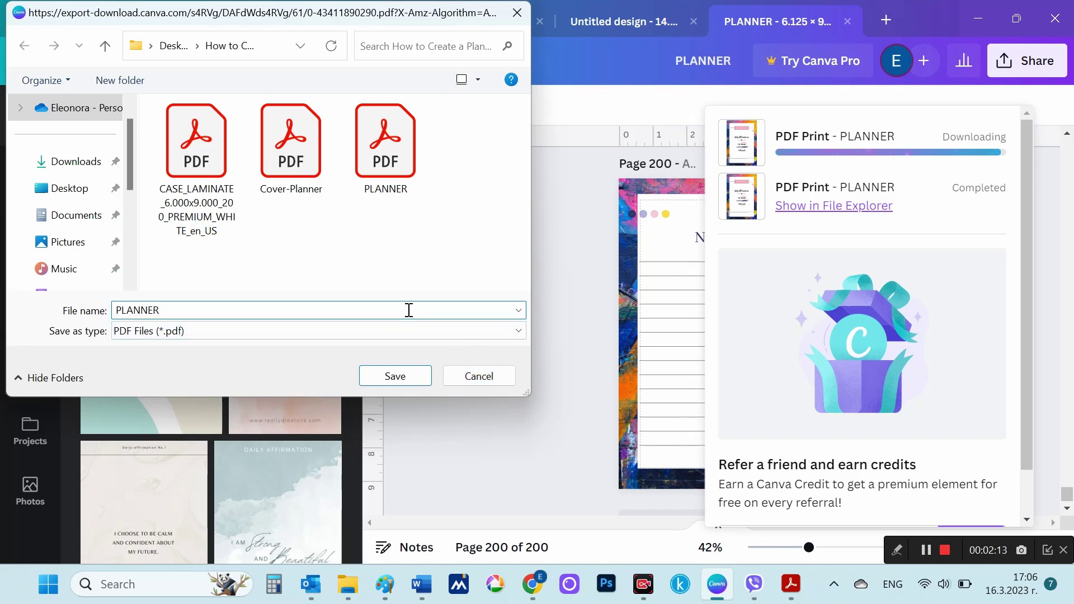
{"action": "type", "text": "-New"}
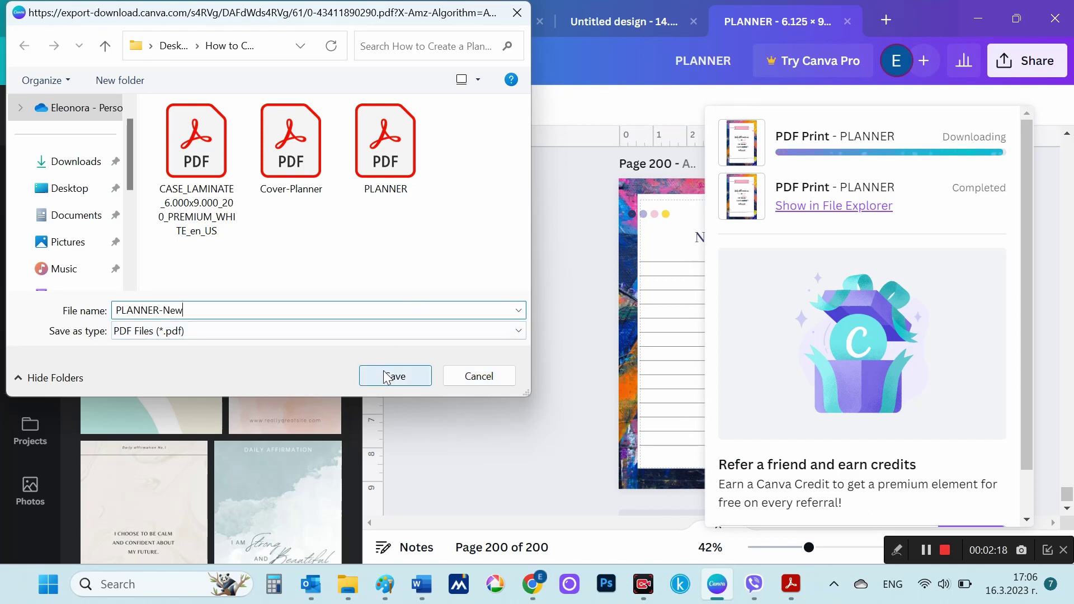
{"action": "left_click", "coordinate": [386, 378]}
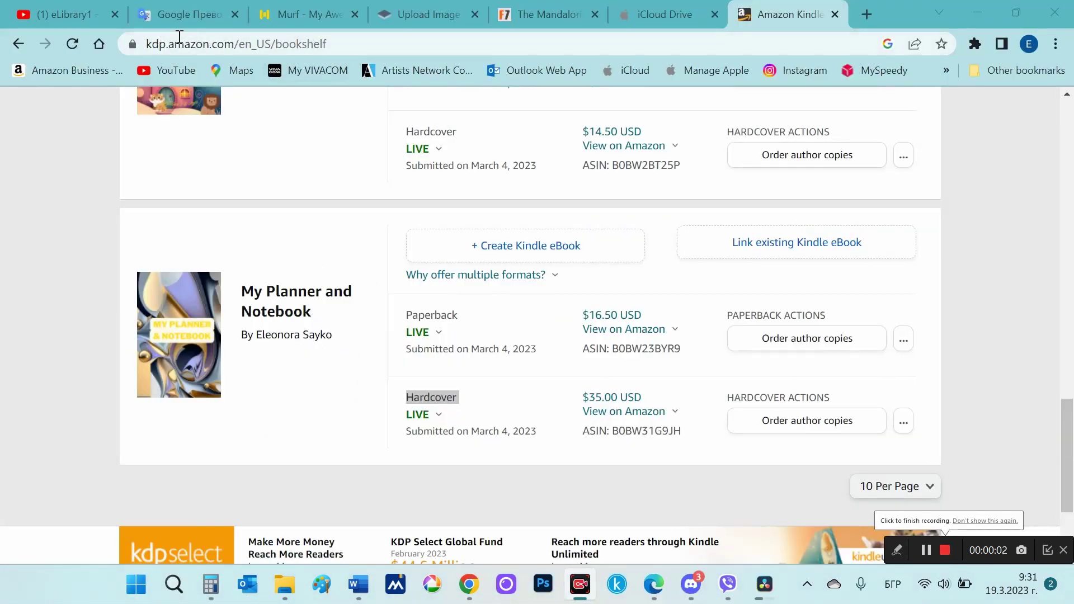
- Review the existing Planner paperback (LIVE) and hardcover entries on the KDP bookshelf
{"action": "double_click", "coordinate": [292, 44]}
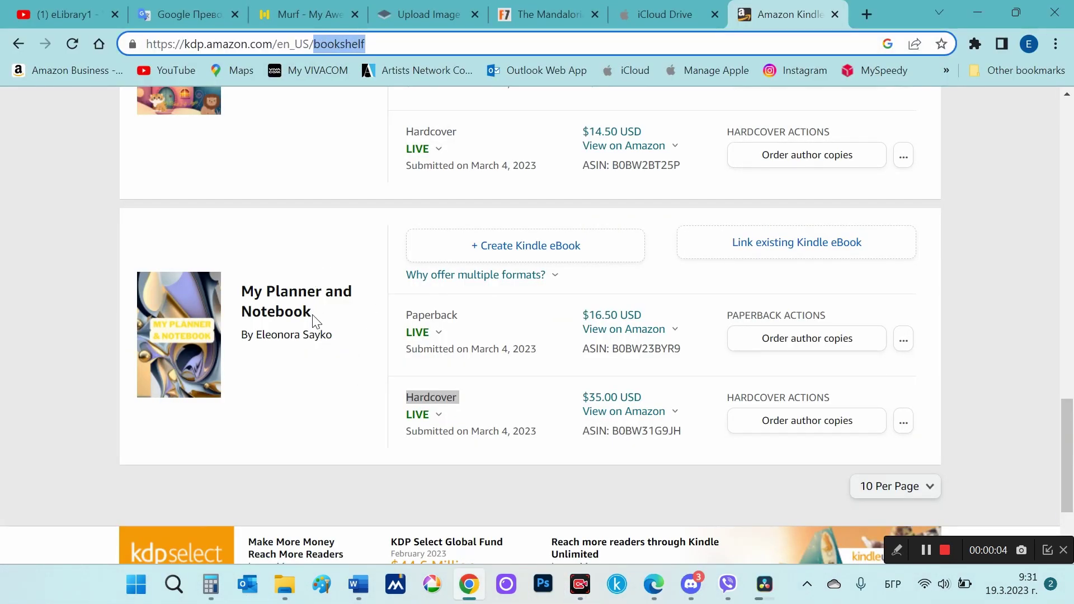
{"action": "left_click", "coordinate": [307, 300]}
{"action": "double_click", "coordinate": [307, 290]}
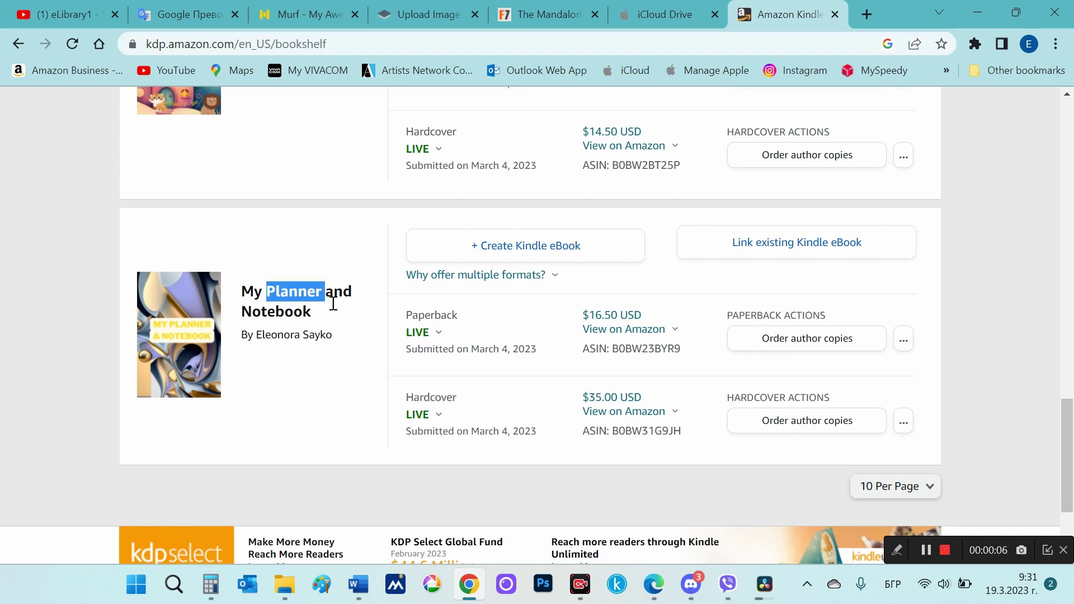
{"action": "double_click", "coordinate": [430, 314]}
{"action": "left_click", "coordinate": [438, 334]}
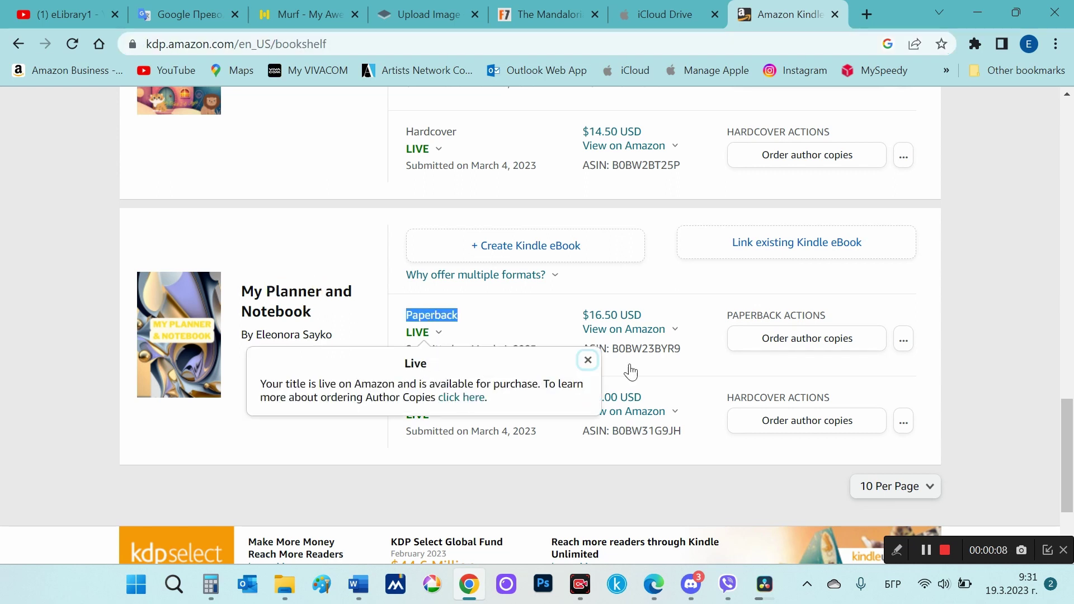
{"action": "double_click", "coordinate": [424, 398]}
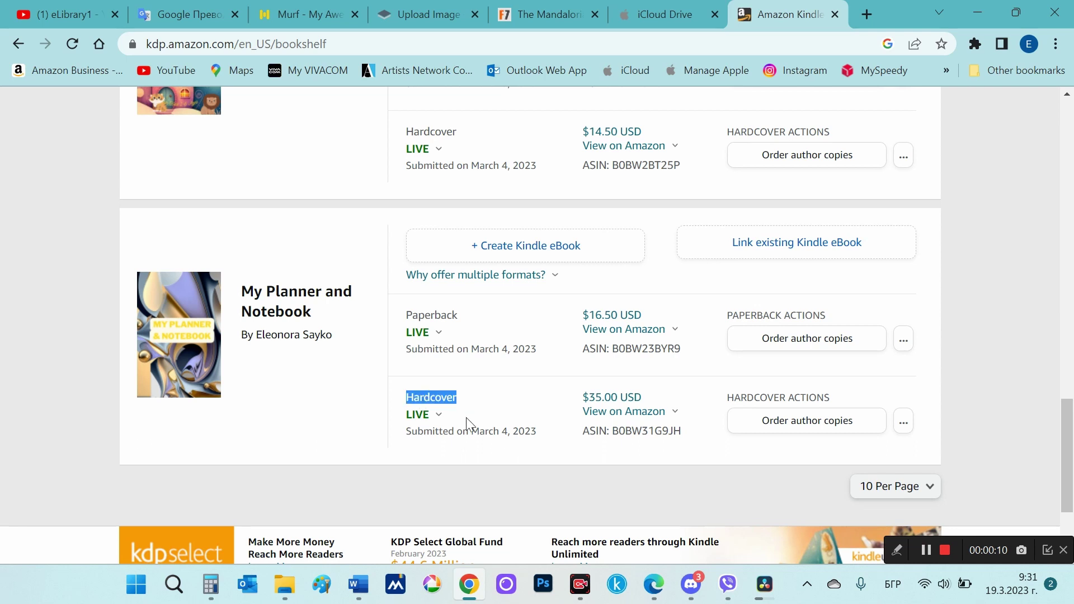
{"action": "scroll", "coordinate": [995, 333], "scroll_direction": "up", "scroll_amount": 7}
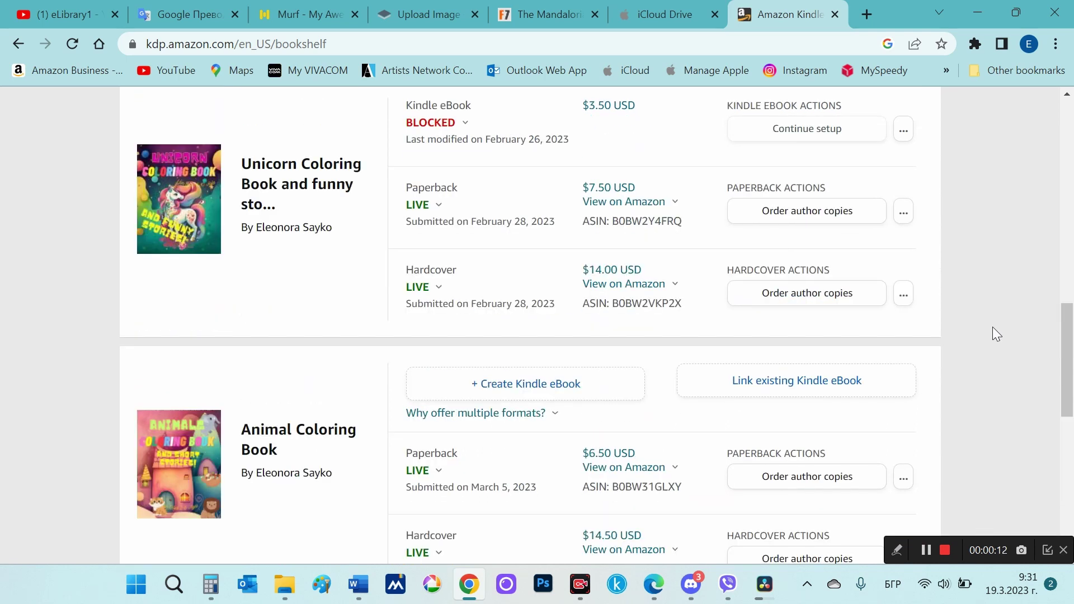
{"action": "scroll", "coordinate": [995, 333], "scroll_direction": "up", "scroll_amount": 6}
{"action": "scroll", "coordinate": [993, 330], "scroll_direction": "up", "scroll_amount": 3}
{"action": "scroll", "coordinate": [990, 336], "scroll_direction": "up", "scroll_amount": 5}
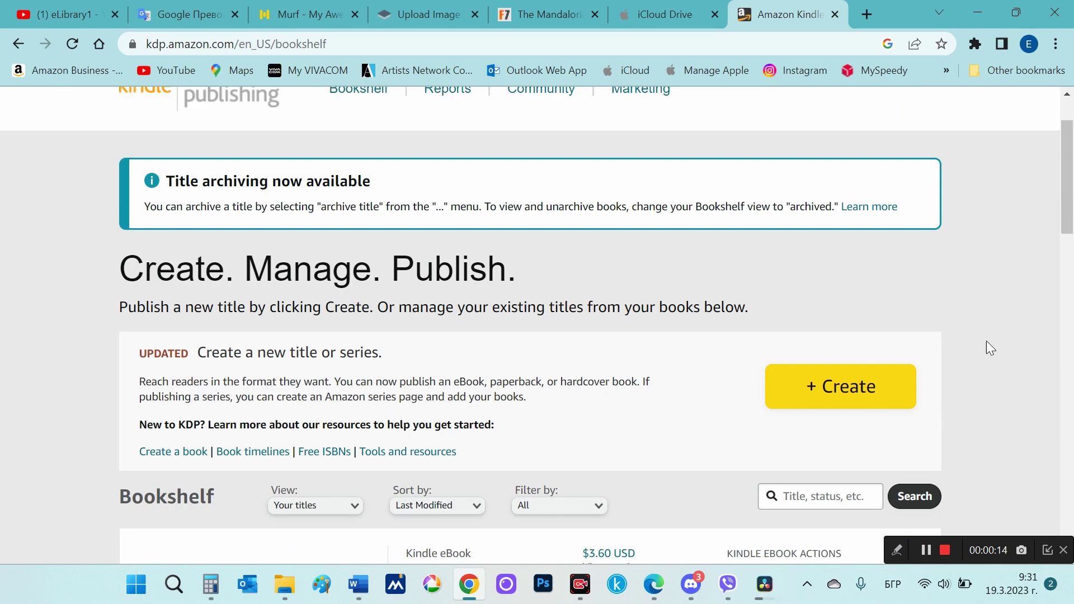
- Start a new title and choose the Hardcover format
{"action": "left_click", "coordinate": [847, 401]}
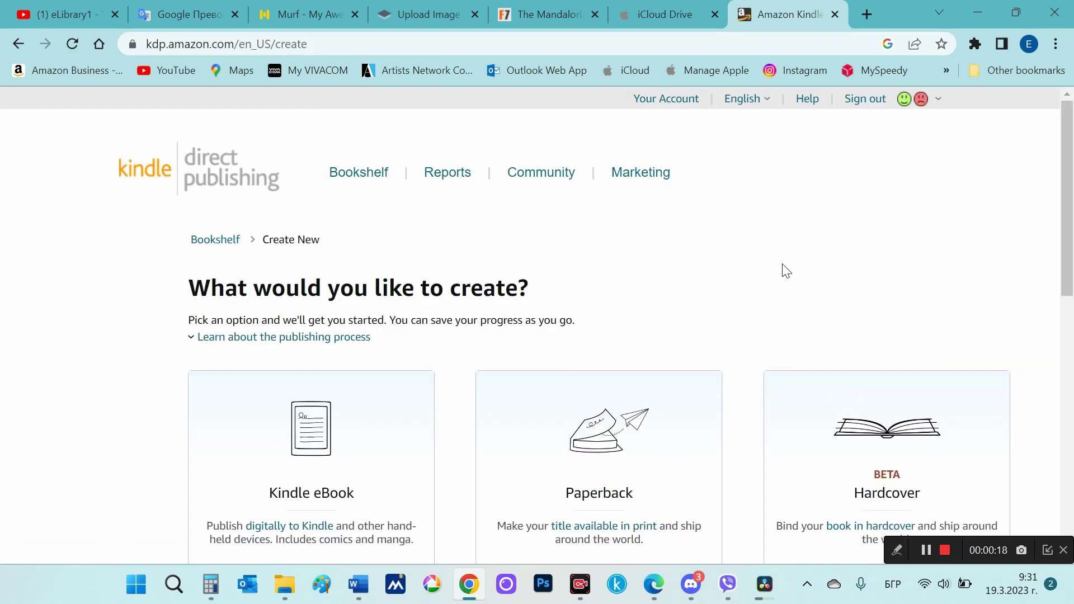
{"action": "scroll", "coordinate": [783, 271], "scroll_direction": "down", "scroll_amount": 1}
{"action": "scroll", "coordinate": [783, 271], "scroll_direction": "down", "scroll_amount": 1}
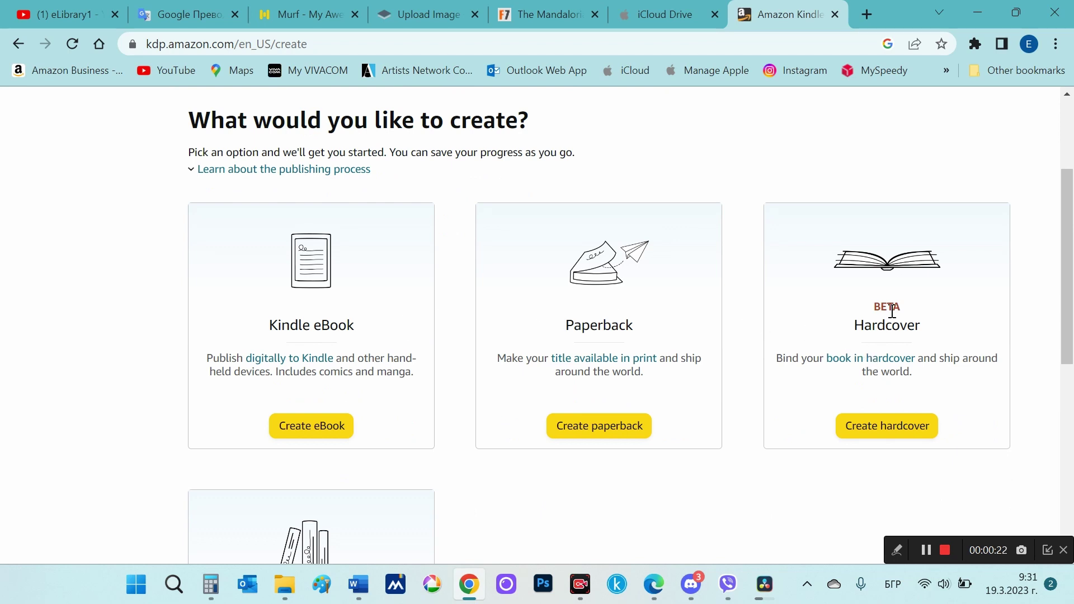
{"action": "double_click", "coordinate": [877, 325]}
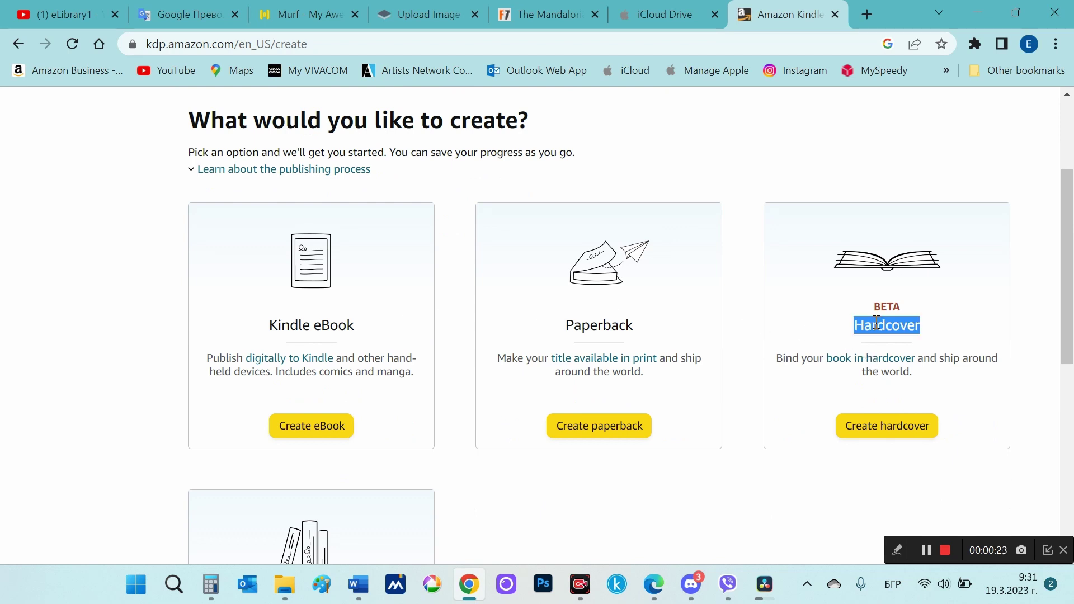
{"action": "left_click", "coordinate": [881, 424]}
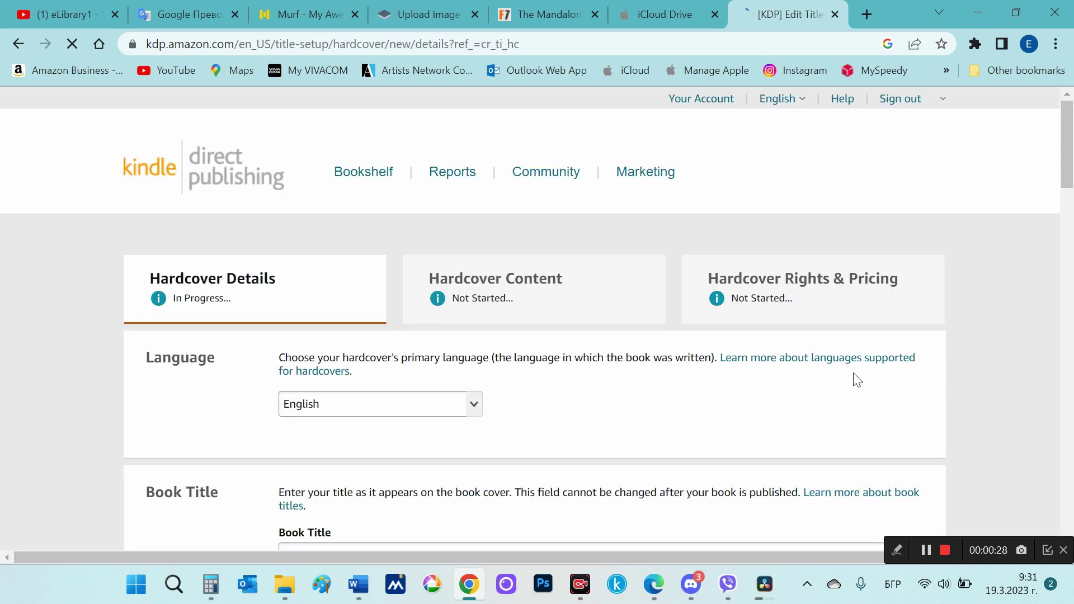
- Enter the book title Planner, switching the keyboard input to English
{"action": "scroll", "coordinate": [857, 381], "scroll_direction": "down", "scroll_amount": 1}
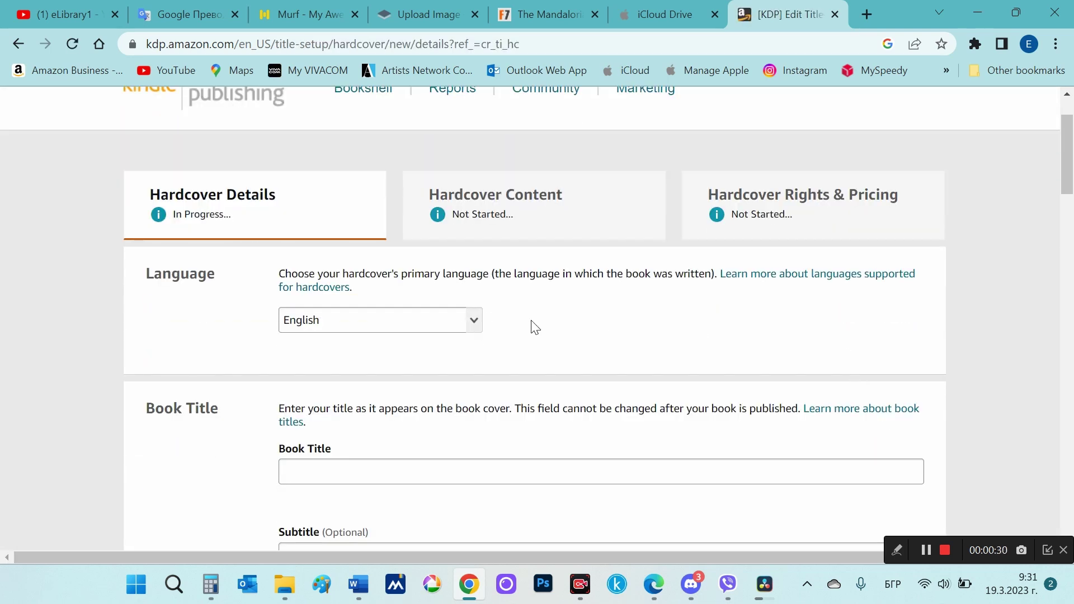
{"action": "scroll", "coordinate": [535, 327], "scroll_direction": "down", "scroll_amount": 1}
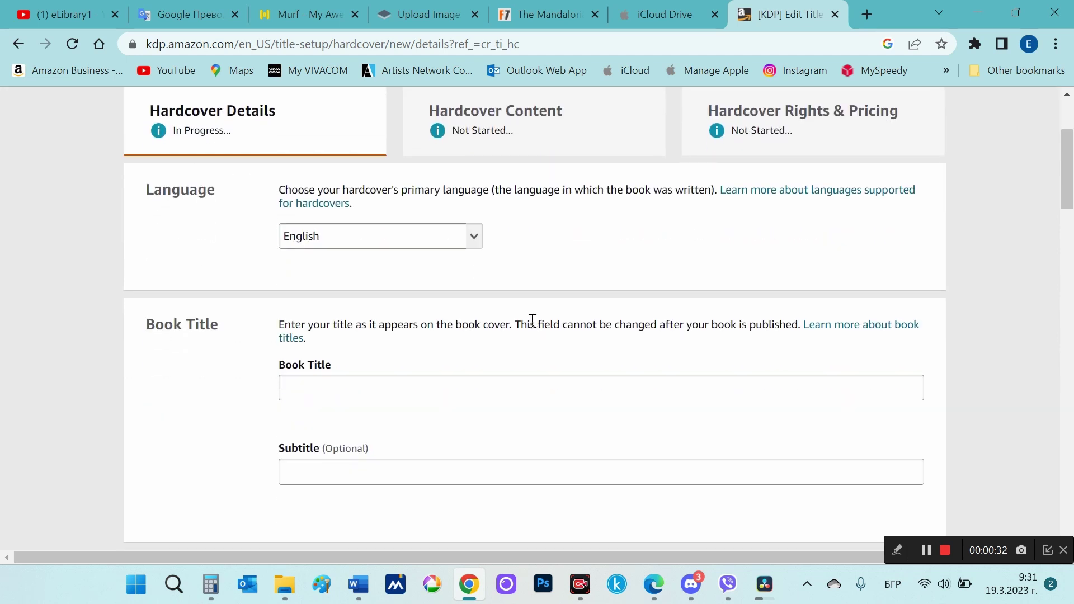
{"action": "left_click", "coordinate": [489, 384]}
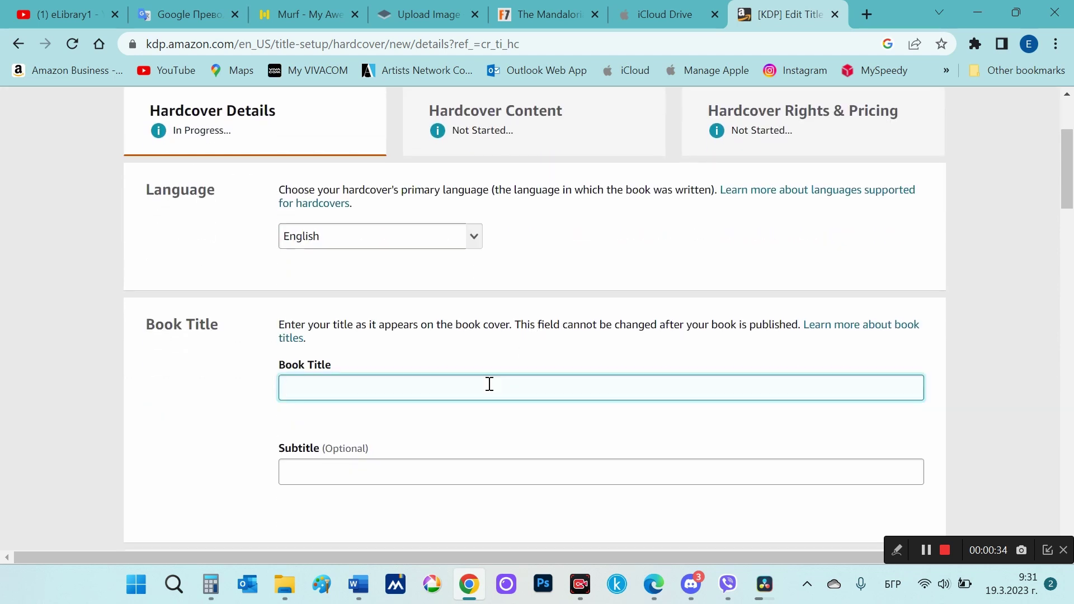
{"action": "key", "text": "alt+shift"}
{"action": "scroll", "coordinate": [489, 383], "scroll_direction": "down", "scroll_amount": 1}
{"action": "scroll", "coordinate": [489, 384], "scroll_direction": "down", "scroll_amount": 2}
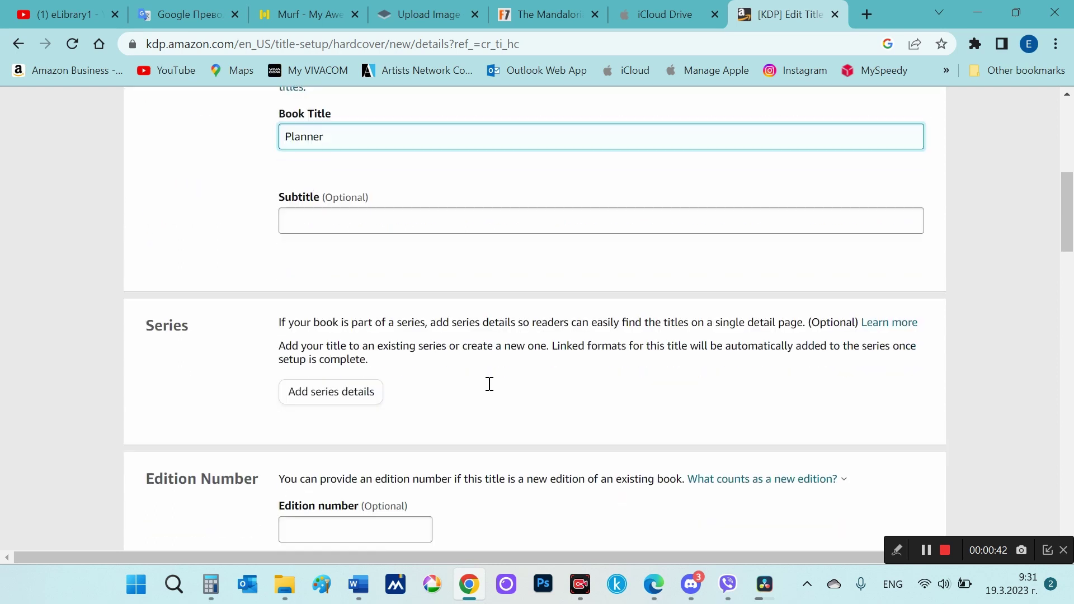
{"action": "scroll", "coordinate": [489, 390], "scroll_direction": "down", "scroll_amount": 1}
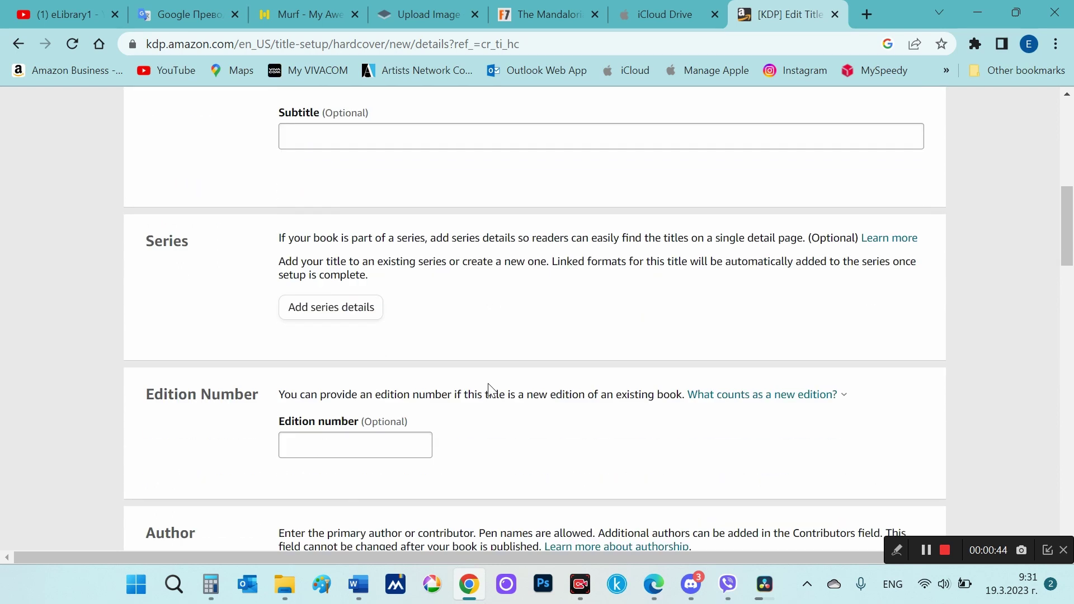
{"action": "scroll", "coordinate": [489, 388], "scroll_direction": "down", "scroll_amount": 1}
{"action": "scroll", "coordinate": [489, 386], "scroll_direction": "down", "scroll_amount": 1}
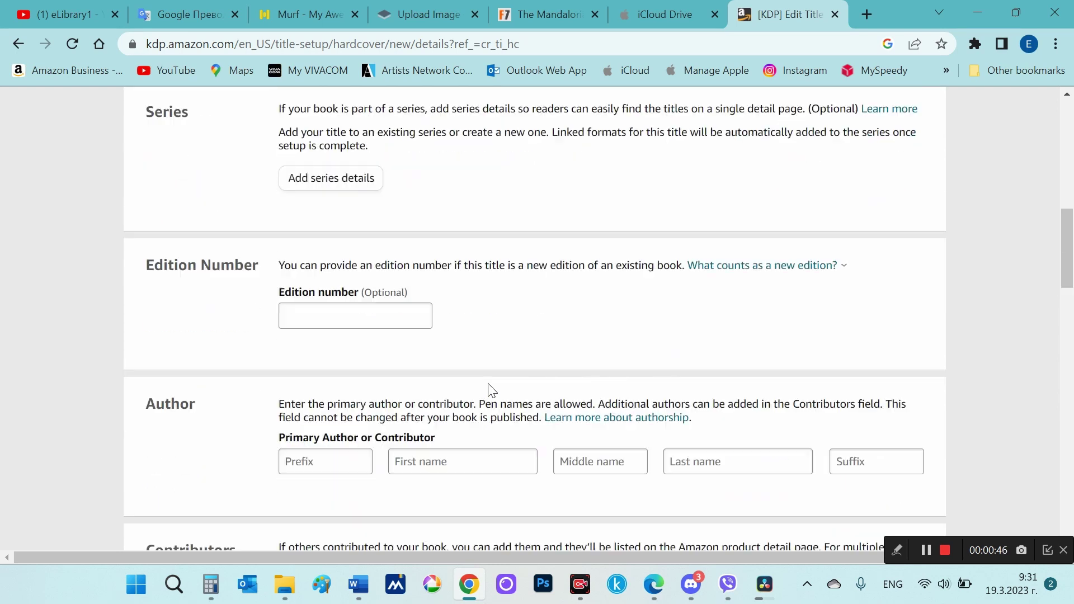
{"action": "scroll", "coordinate": [489, 383], "scroll_direction": "down", "scroll_amount": 1}
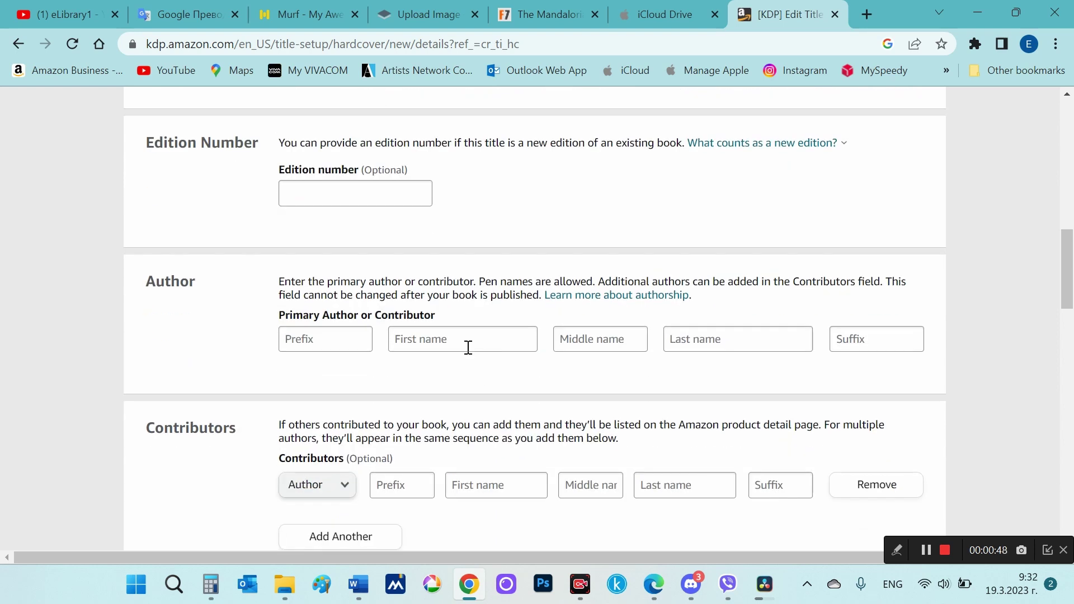
- Autofill the primary author's first and last name, trimming the surname's final letter
{"action": "left_click", "coordinate": [427, 339]}
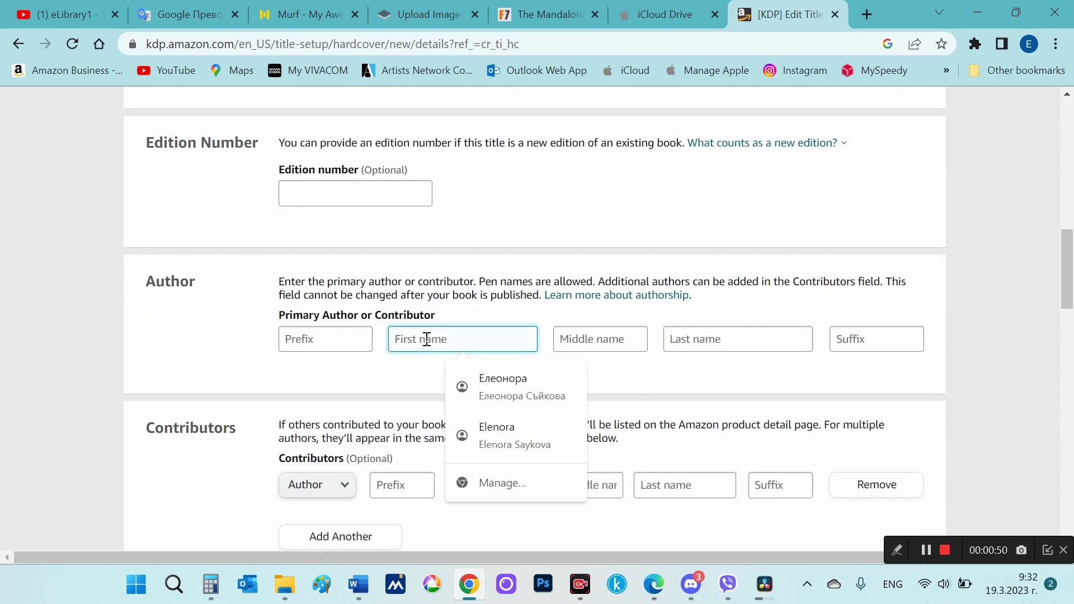
{"action": "left_click", "coordinate": [510, 442]}
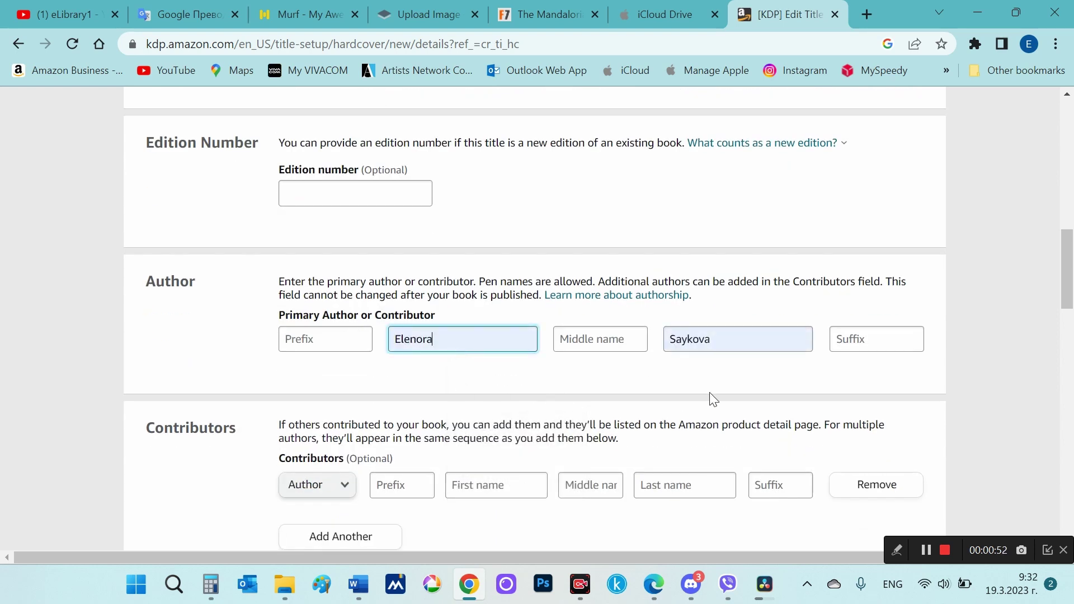
{"action": "left_click", "coordinate": [755, 348]}
{"action": "key", "text": "BackSpace"}
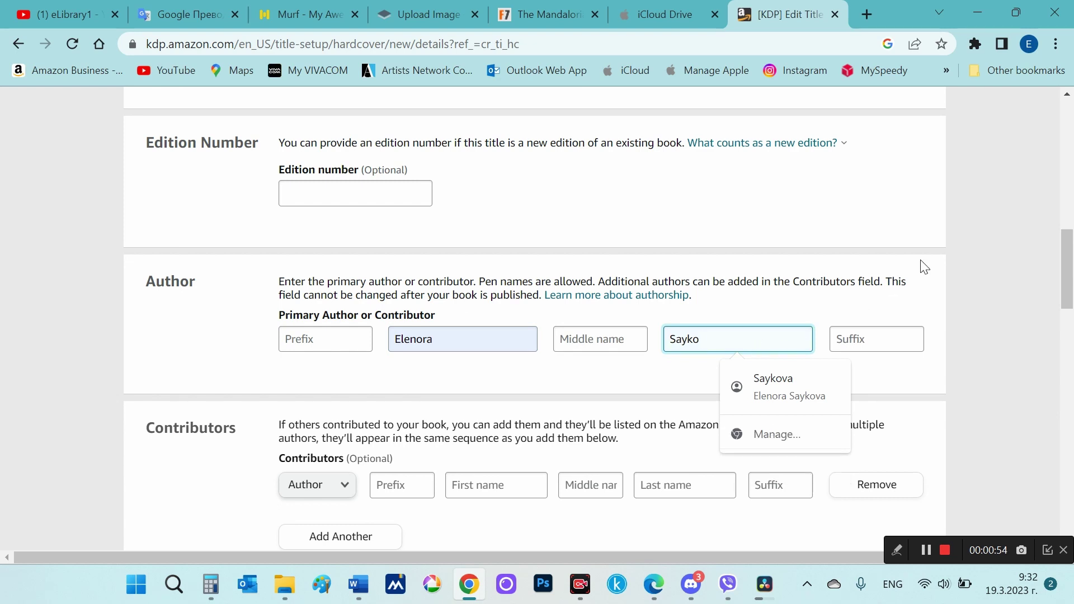
{"action": "left_click", "coordinate": [943, 247]}
{"action": "scroll", "coordinate": [943, 252], "scroll_direction": "down", "scroll_amount": 3}
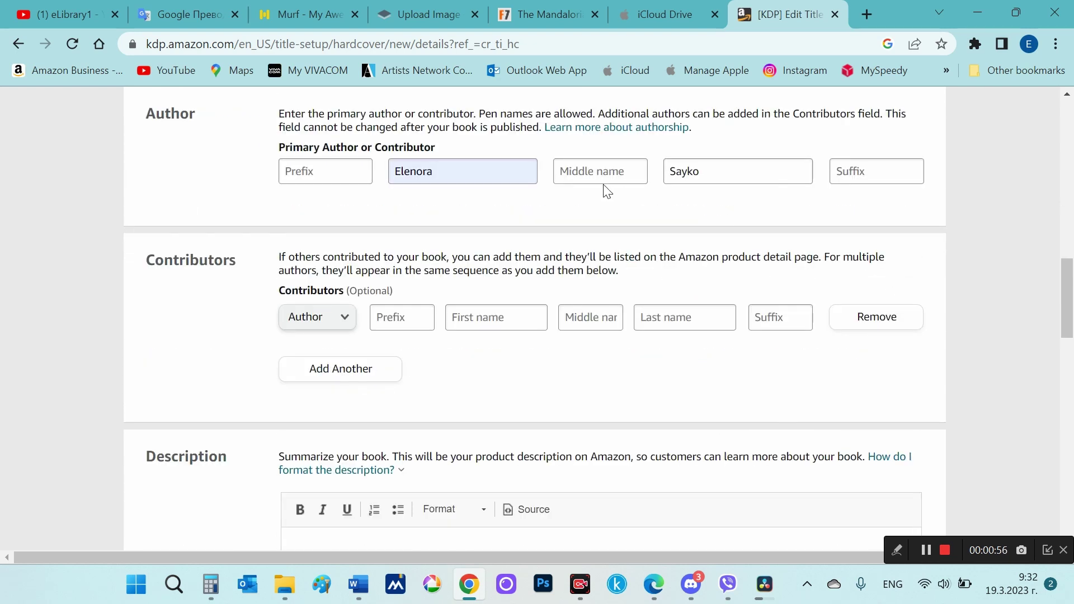
{"action": "double_click", "coordinate": [171, 114]}
{"action": "scroll", "coordinate": [291, 195], "scroll_direction": "down", "scroll_amount": 2}
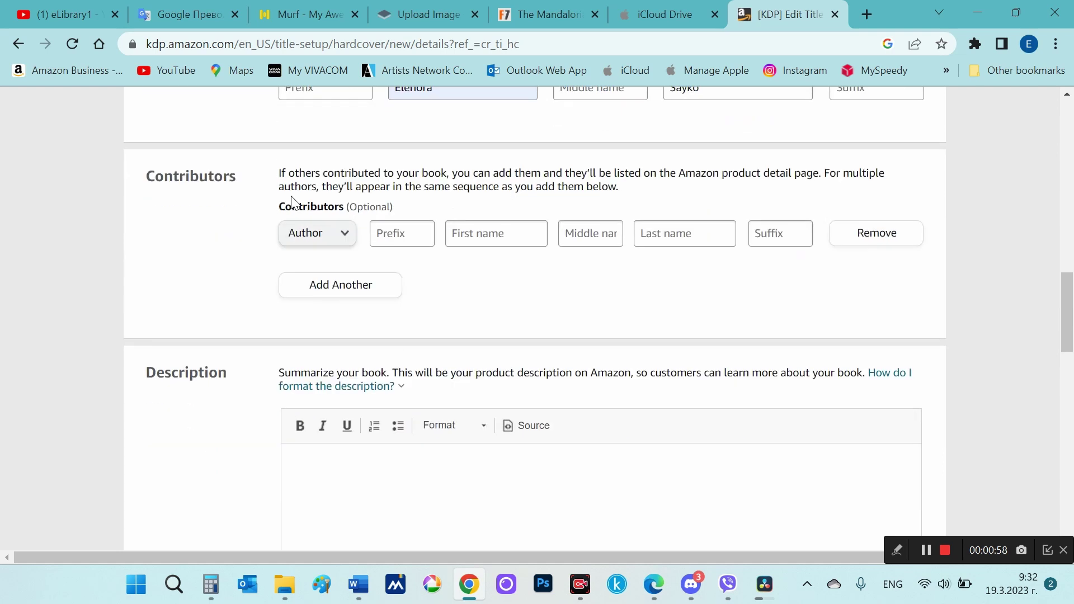
{"action": "double_click", "coordinate": [215, 179]}
{"action": "scroll", "coordinate": [442, 257], "scroll_direction": "down", "scroll_amount": 2}
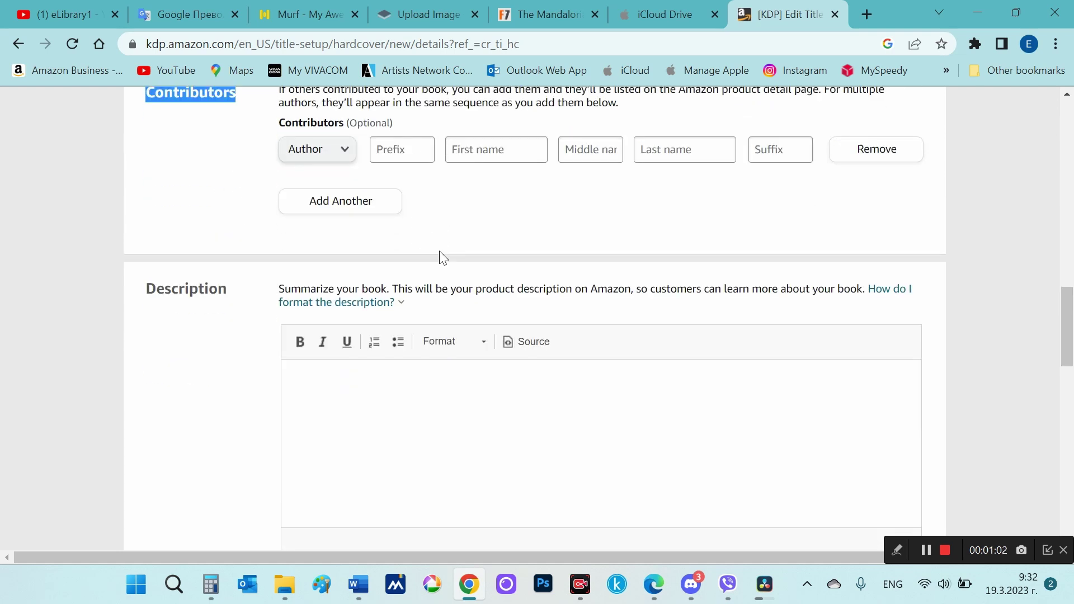
{"action": "scroll", "coordinate": [444, 257], "scroll_direction": "down", "scroll_amount": 2}
- Paste the prepared three-sentence planner description into the Description box
{"action": "left_click", "coordinate": [443, 333]}
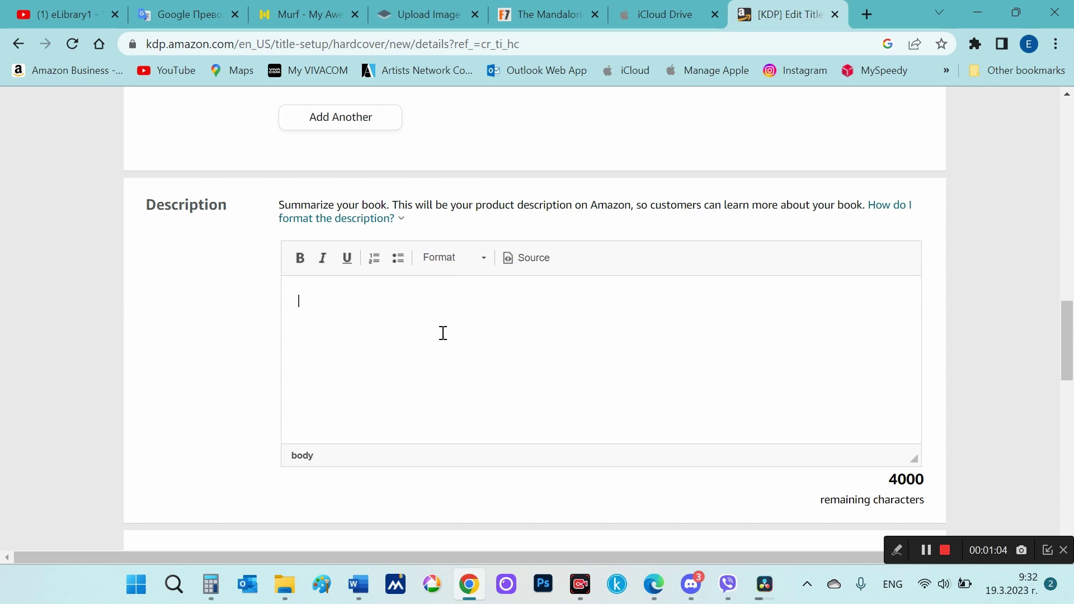
{"action": "type", "text": "This Planner offers a system for achieving goals, keeping meeting notes, planning days and tasks. A planner can help you achieve these goals, as well as being the means by which anyone can take notes, plan tasks, and systematize their goals. The year is not fixed, and you can safely move on to using the next such planner."}
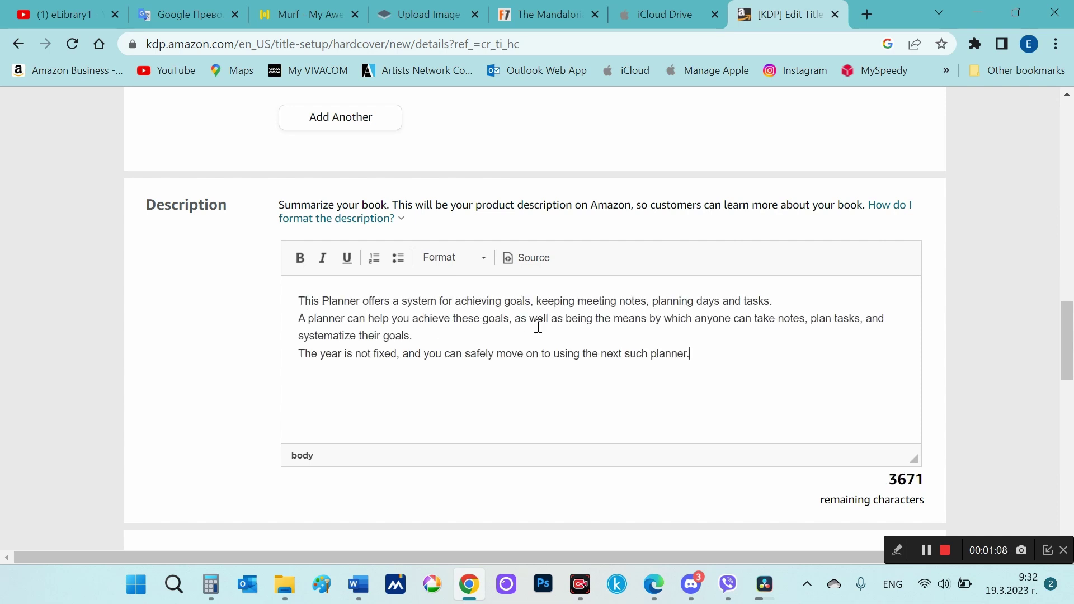
{"action": "double_click", "coordinate": [338, 300]}
- Select 'I own the copyright and I hold necessary publishing rights.'
{"action": "scroll", "coordinate": [719, 362], "scroll_direction": "down", "scroll_amount": 3}
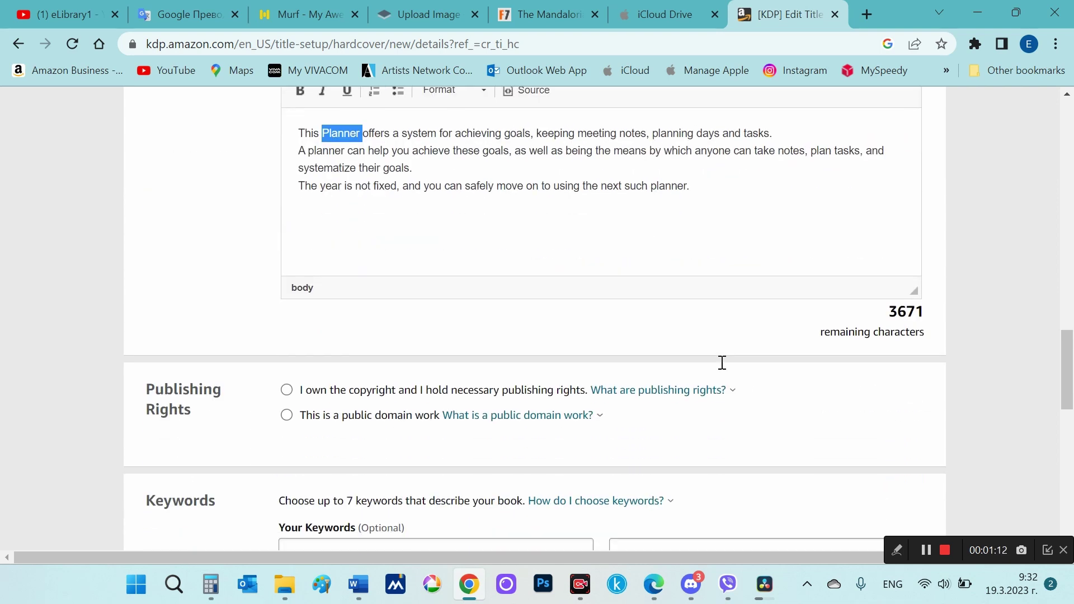
{"action": "scroll", "coordinate": [723, 367], "scroll_direction": "down", "scroll_amount": 2}
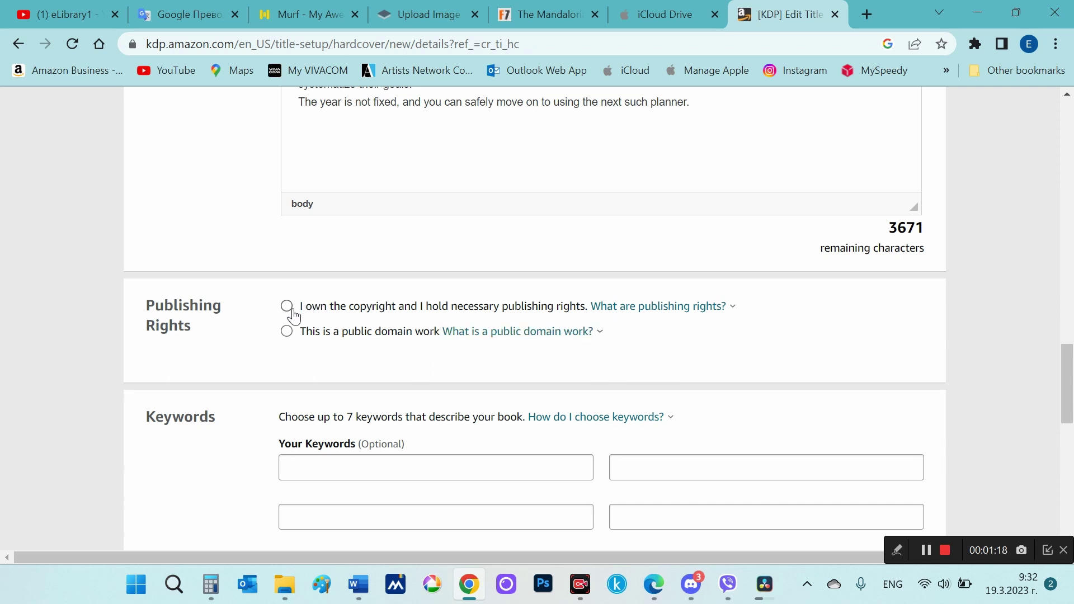
{"action": "left_click", "coordinate": [287, 307]}
{"action": "scroll", "coordinate": [659, 352], "scroll_direction": "down", "scroll_amount": 1}
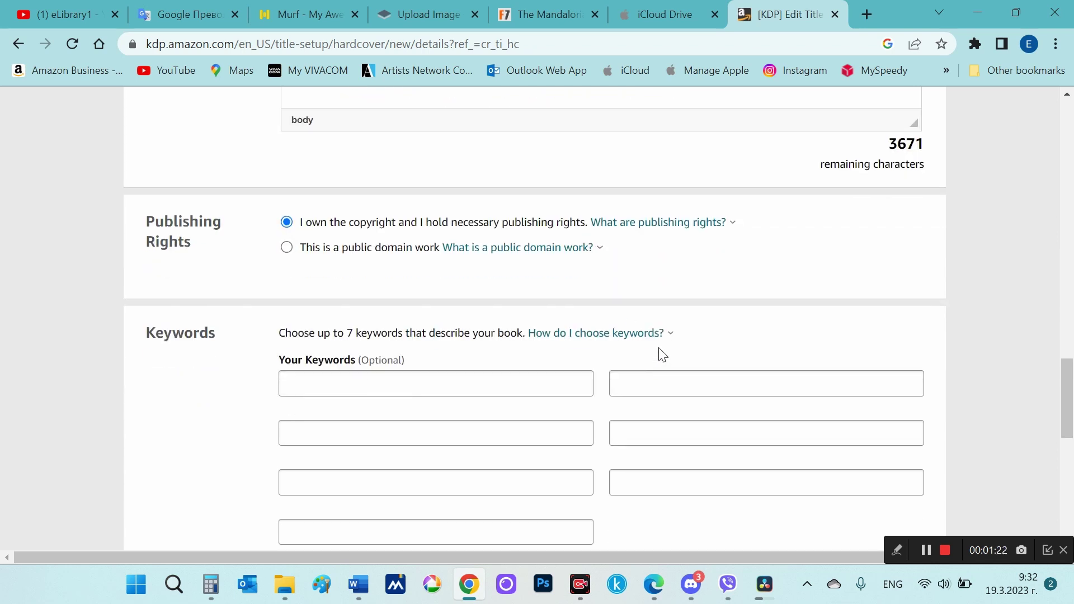
- Enter 'Planner' as the first keyword and 'keeping meeting notes' from the description as the second
{"action": "left_click", "coordinate": [298, 384]}
{"action": "type", "text": "Planner"}
{"action": "scroll", "coordinate": [540, 364], "scroll_direction": "up", "scroll_amount": 2}
{"action": "scroll", "coordinate": [541, 365], "scroll_direction": "up", "scroll_amount": 3}
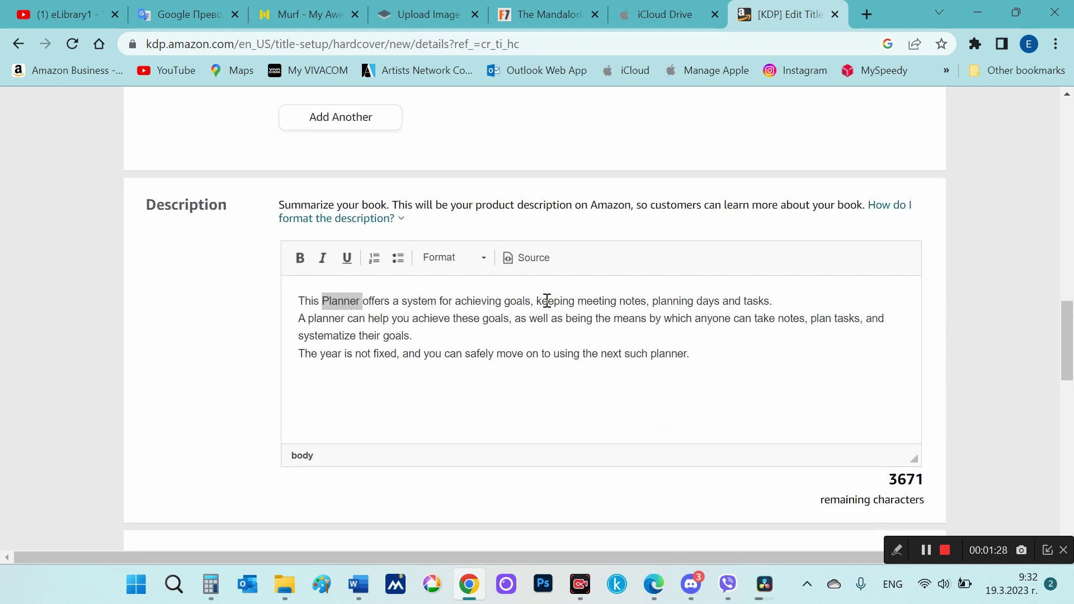
{"action": "left_click_drag", "start_coordinate": [537, 300], "coordinate": [647, 303]}
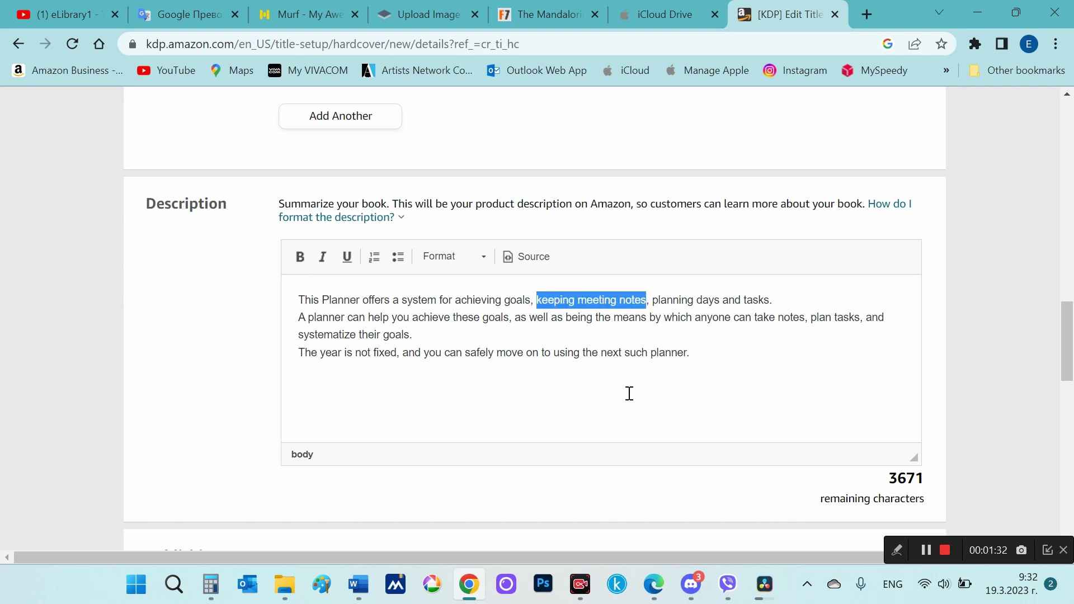
{"action": "scroll", "coordinate": [628, 394], "scroll_direction": "down", "scroll_amount": 4}
{"action": "left_click", "coordinate": [669, 474]}
{"action": "type", "text": "keeping meeting notes"}
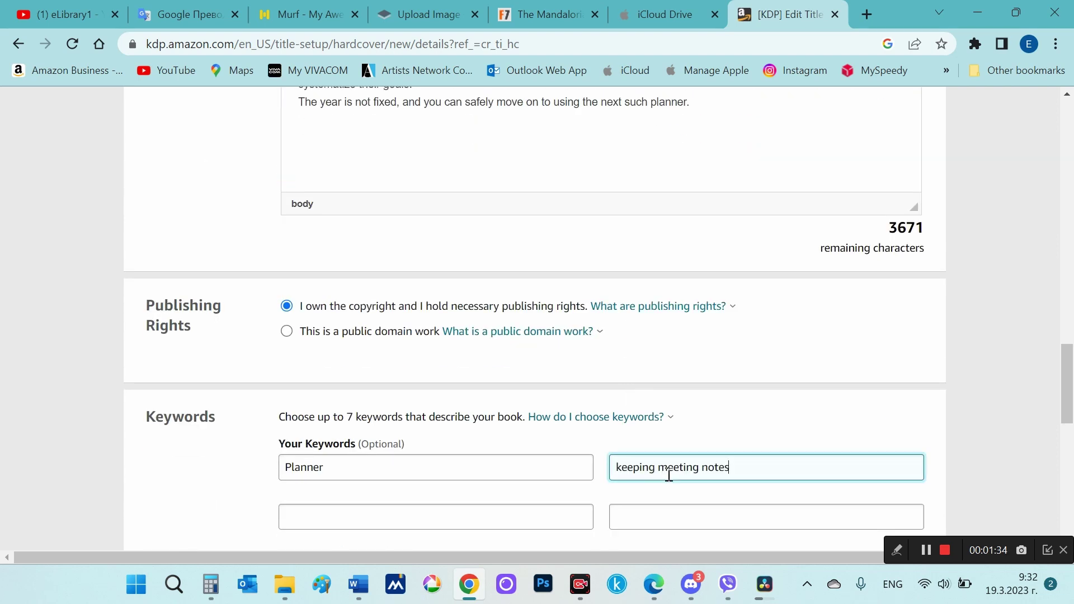
- Paste 'achieving goals' from the description as the third keyword and fill the fourth keyword
{"action": "scroll", "coordinate": [643, 392], "scroll_direction": "up", "scroll_amount": 4}
{"action": "scroll", "coordinate": [648, 430], "scroll_direction": "up", "scroll_amount": 1}
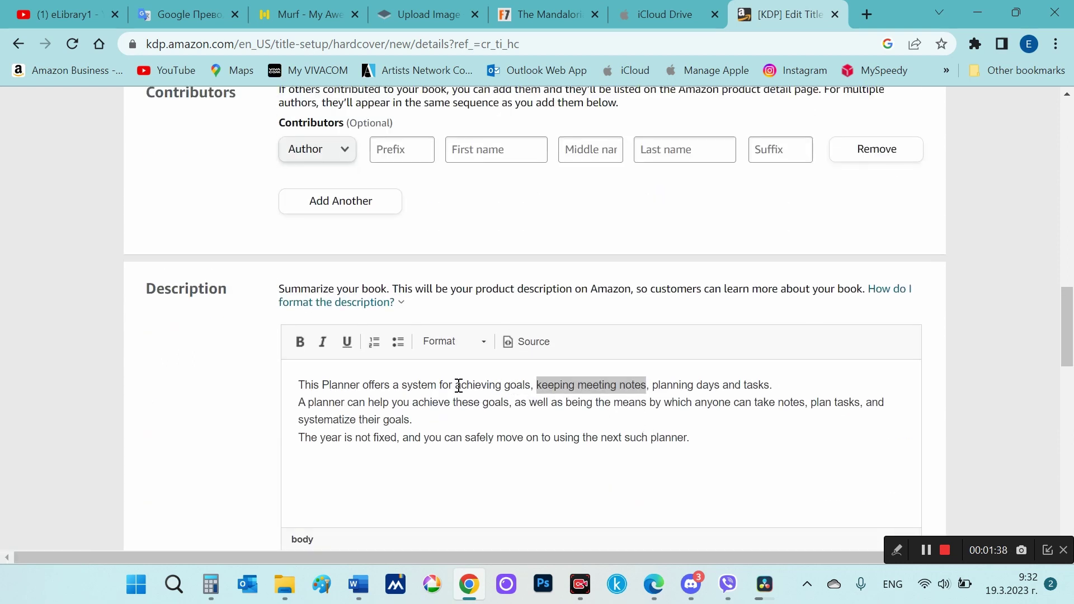
{"action": "left_click_drag", "start_coordinate": [456, 387], "coordinate": [530, 389]}
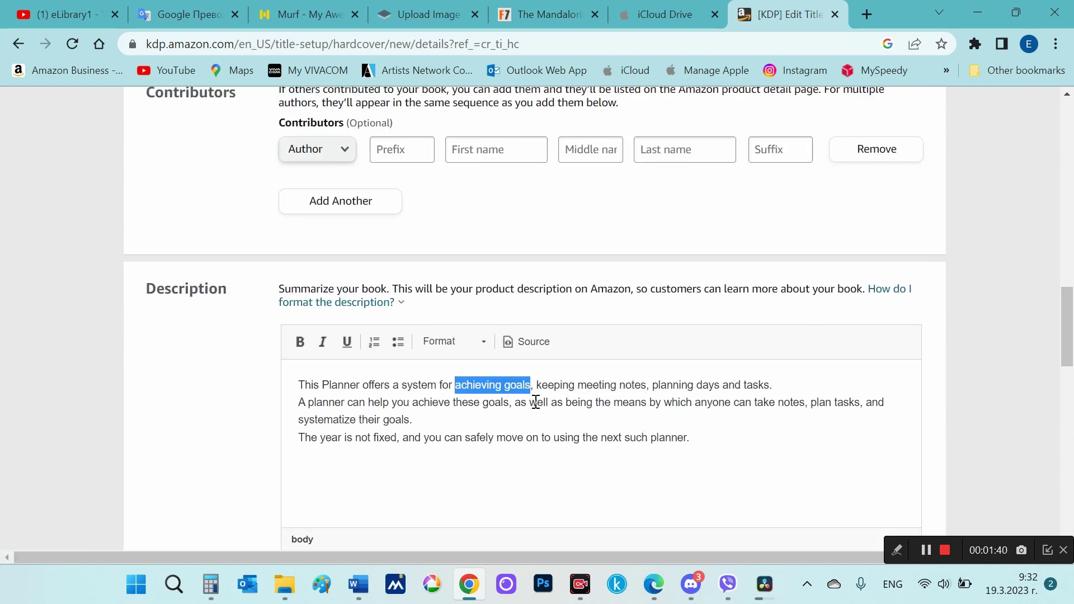
{"action": "scroll", "coordinate": [535, 402], "scroll_direction": "down", "scroll_amount": 1}
{"action": "scroll", "coordinate": [535, 402], "scroll_direction": "down", "scroll_amount": 2}
{"action": "scroll", "coordinate": [536, 402], "scroll_direction": "down", "scroll_amount": 2}
{"action": "scroll", "coordinate": [535, 402], "scroll_direction": "down", "scroll_amount": 1}
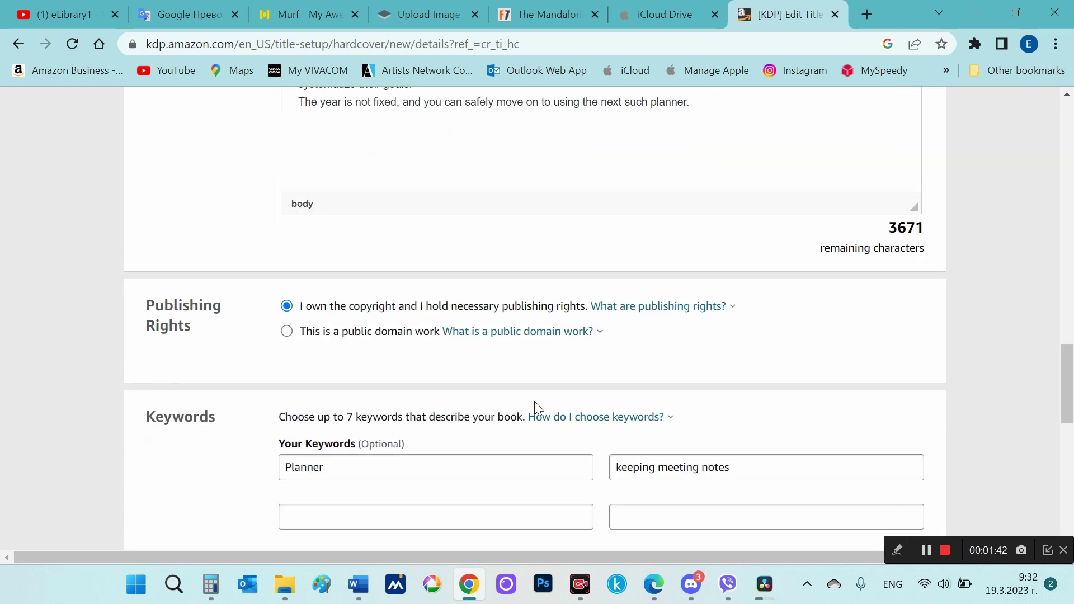
{"action": "scroll", "coordinate": [535, 402], "scroll_direction": "down", "scroll_amount": 1}
{"action": "left_click", "coordinate": [480, 431]}
{"action": "type", "text": "achieving goals"}
{"action": "left_click", "coordinate": [690, 431]}
{"action": "type", "text": "planni"}
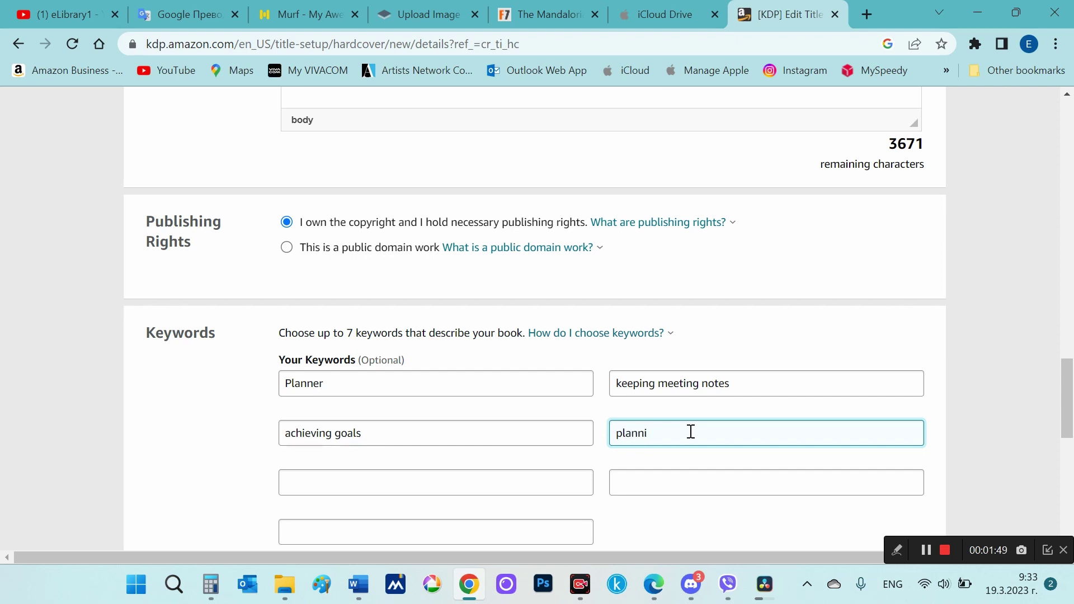
{"action": "type", "text": "ng days"}
{"action": "left_click", "coordinate": [526, 482]}
{"action": "type", "text": "tasks"}
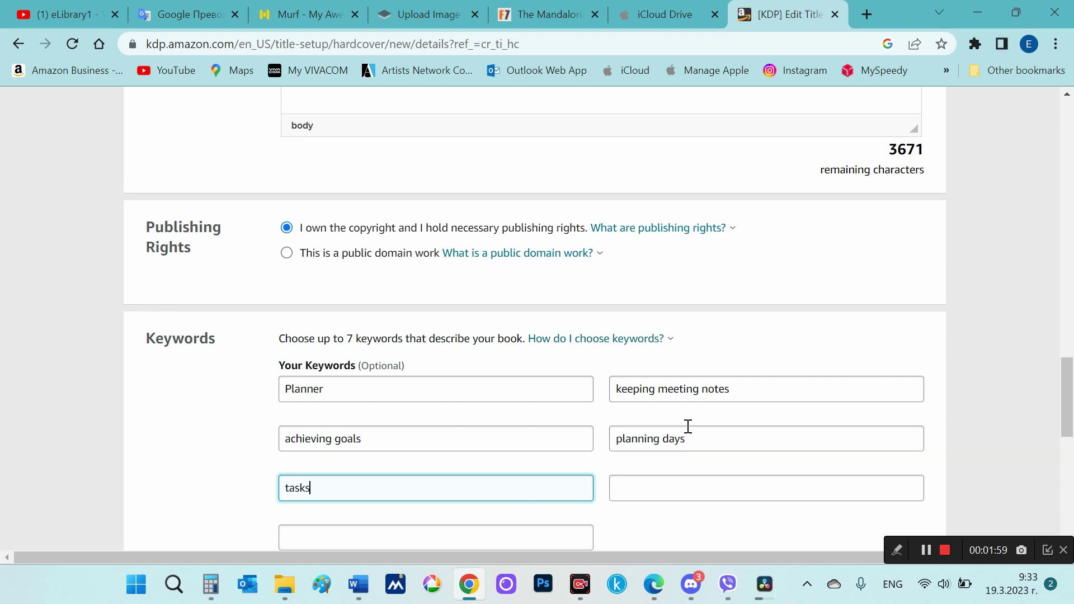
- Paste 'take notes' into keywords six and seven, trimming the seventh to 'notes'
{"action": "scroll", "coordinate": [704, 426], "scroll_direction": "up", "scroll_amount": 4}
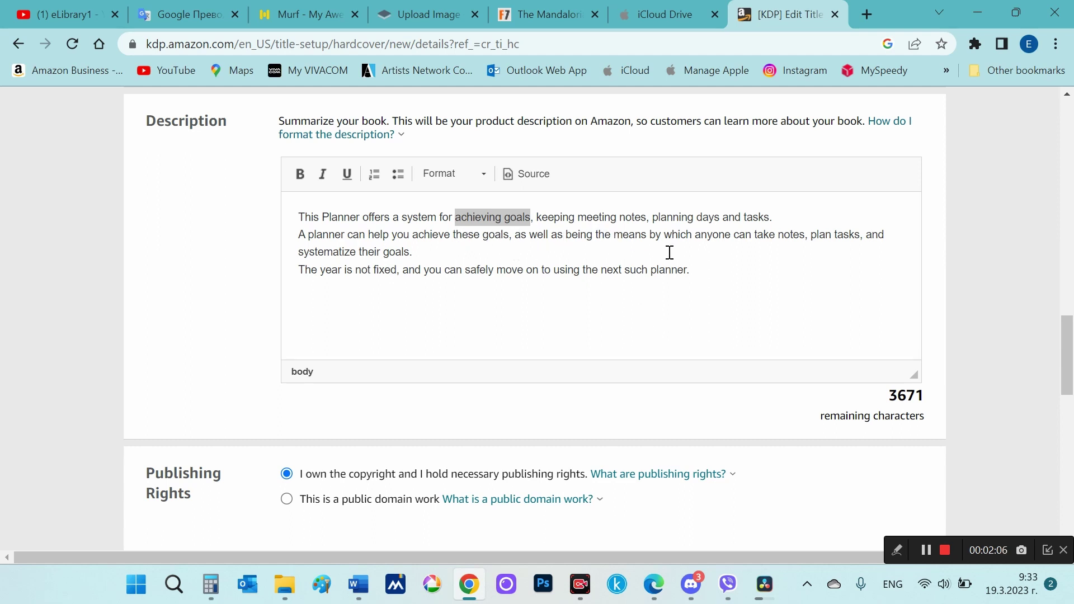
{"action": "double_click", "coordinate": [789, 234]}
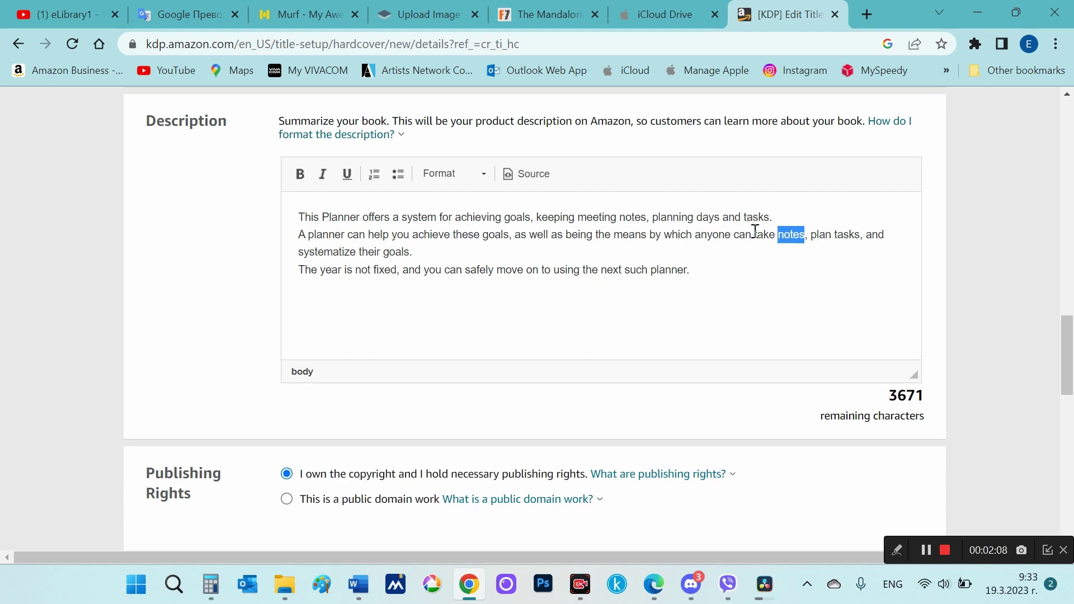
{"action": "left_click_drag", "start_coordinate": [755, 234], "coordinate": [804, 231]}
{"action": "scroll", "coordinate": [614, 326], "scroll_direction": "down", "scroll_amount": 3}
{"action": "scroll", "coordinate": [614, 330], "scroll_direction": "down", "scroll_amount": 3}
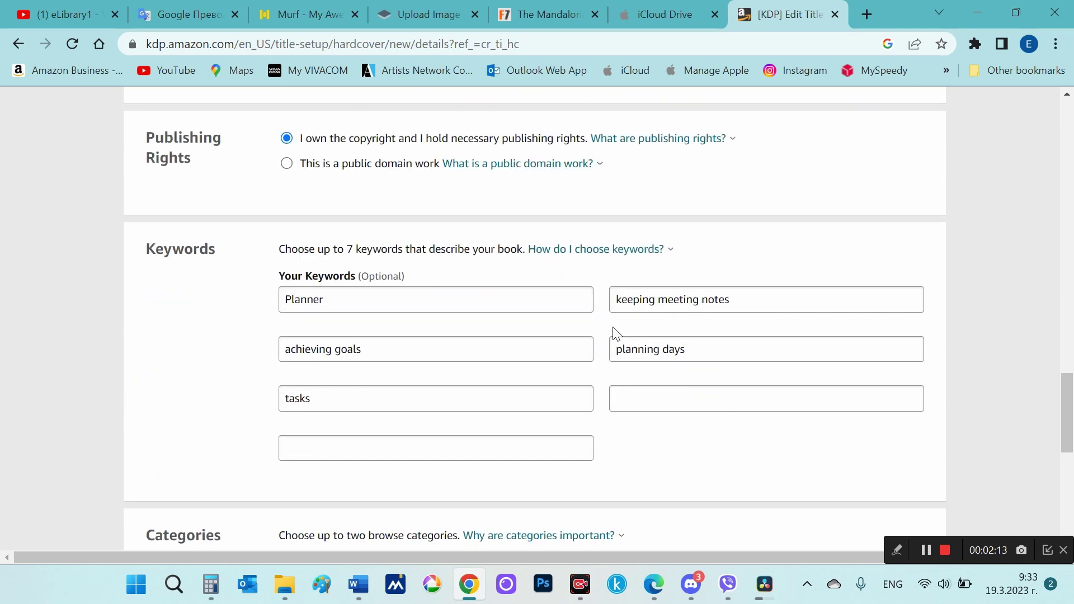
{"action": "left_click", "coordinate": [629, 398]}
{"action": "type", "text": "take notes"}
{"action": "left_click", "coordinate": [477, 448]}
{"action": "type", "text": "take notes"}
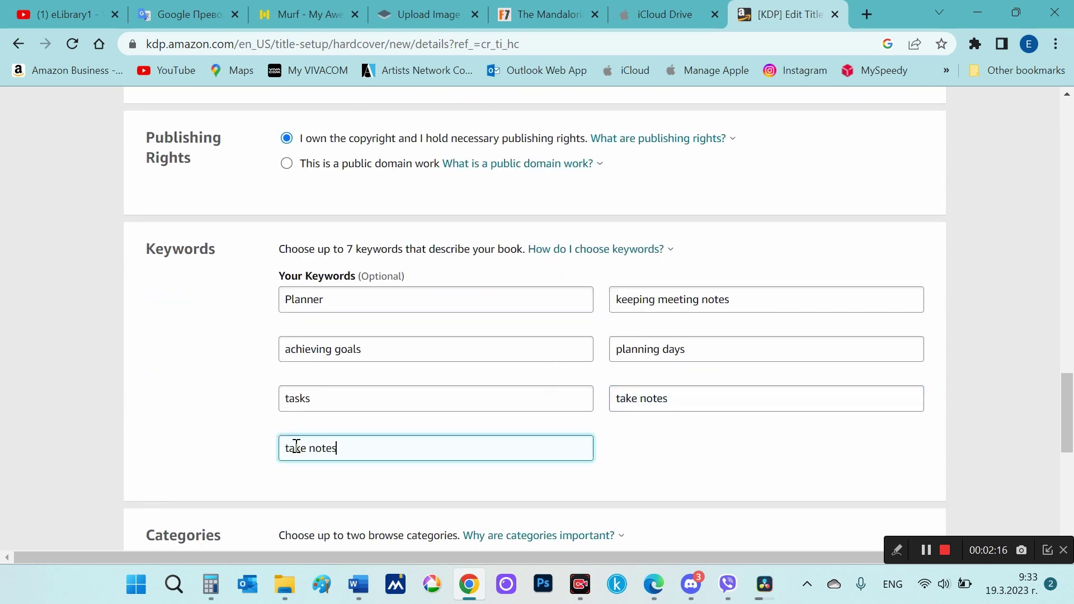
{"action": "double_click", "coordinate": [297, 446]}
{"action": "key", "text": "BackSpace"}
{"action": "left_click_drag", "start_coordinate": [281, 274], "coordinate": [356, 276]}
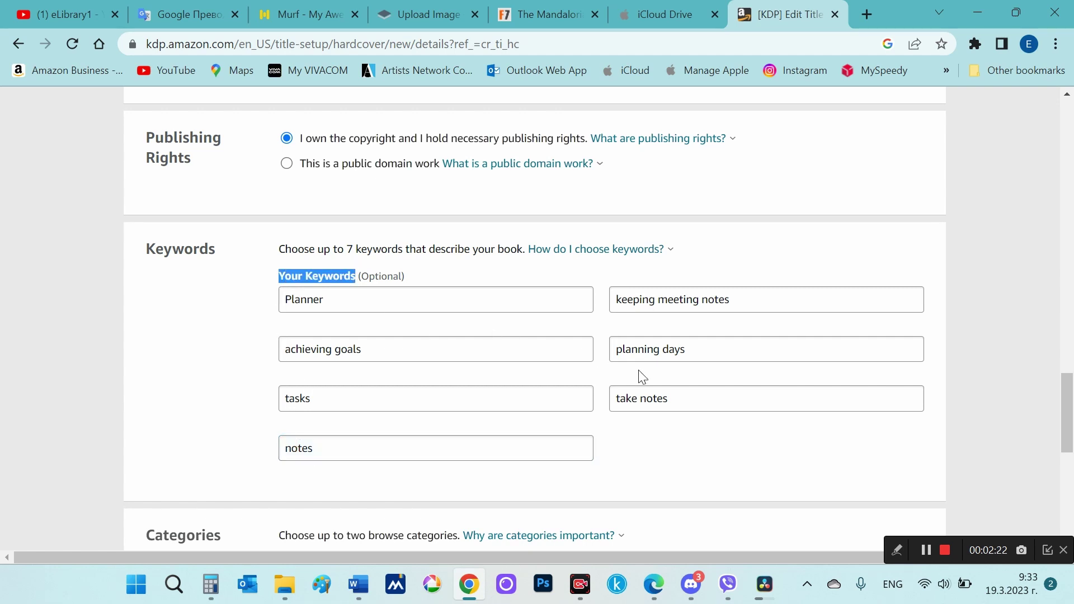
{"action": "scroll", "coordinate": [639, 372], "scroll_direction": "down", "scroll_amount": 3}
{"action": "scroll", "coordinate": [639, 372], "scroll_direction": "down", "scroll_amount": 2}
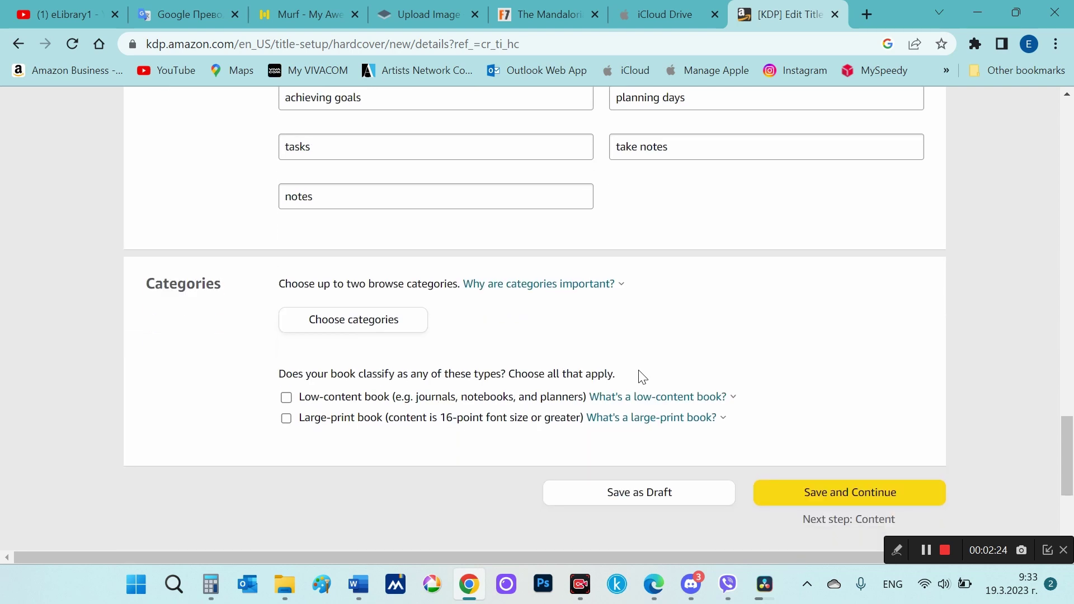
- Set the book's category to Non-Classifiable
{"action": "left_click", "coordinate": [367, 321]}
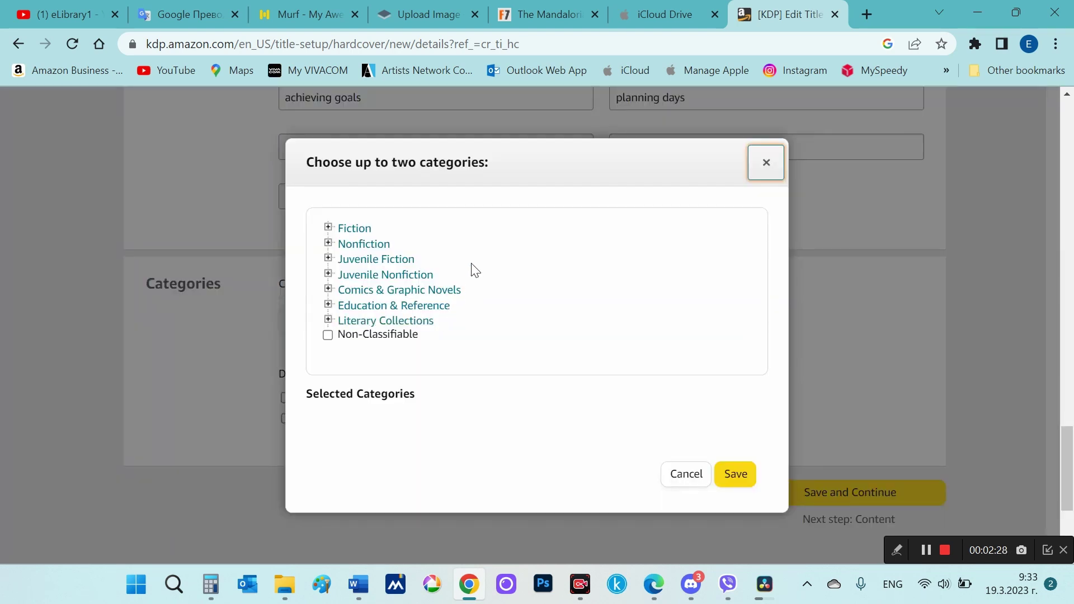
{"action": "left_click", "coordinate": [328, 335]}
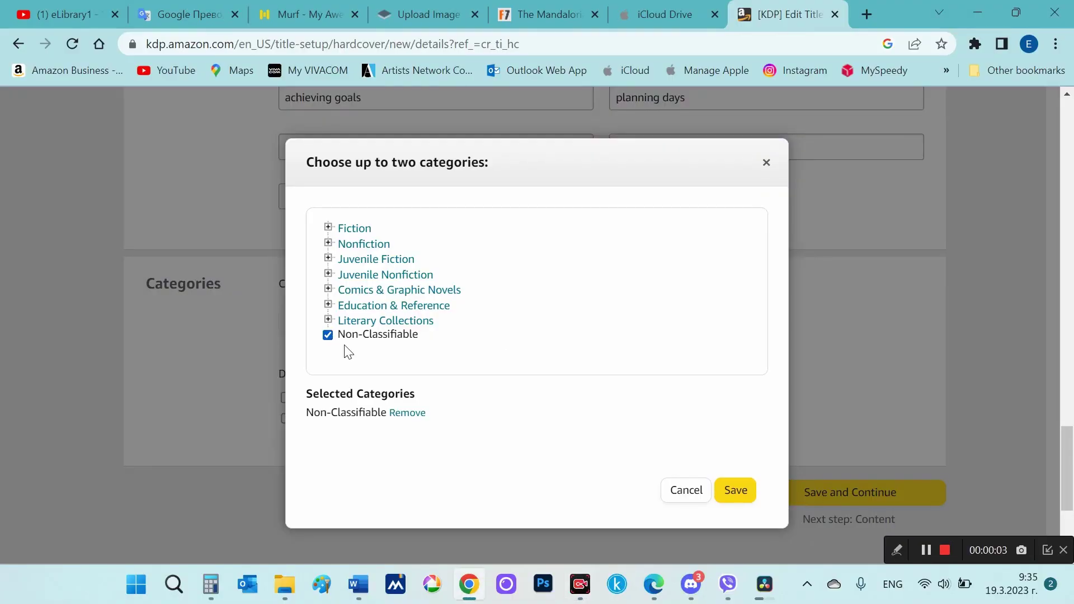
{"action": "left_click", "coordinate": [735, 492]}
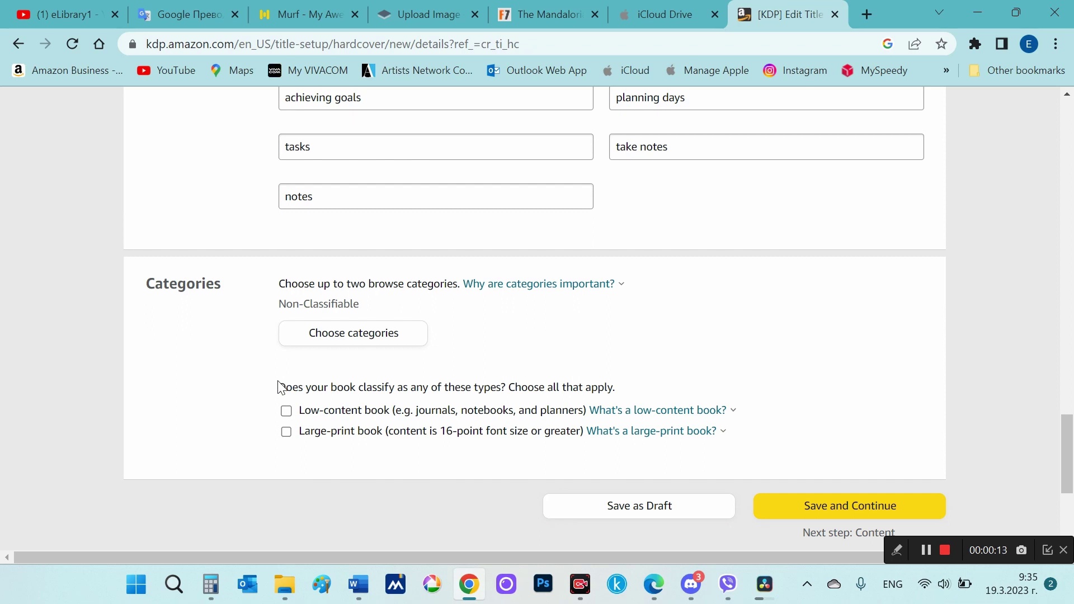
- Mark the planner as a low-content book and save the details
{"action": "left_click_drag", "start_coordinate": [280, 387], "coordinate": [615, 386]}
{"action": "left_click", "coordinate": [286, 412]}
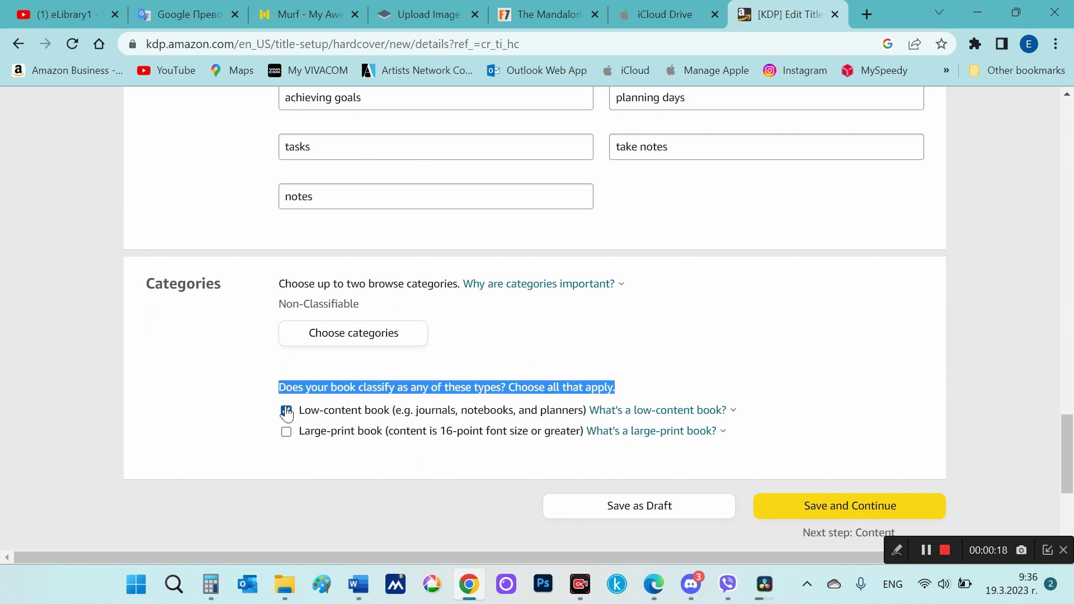
{"action": "left_click", "coordinate": [804, 507]}
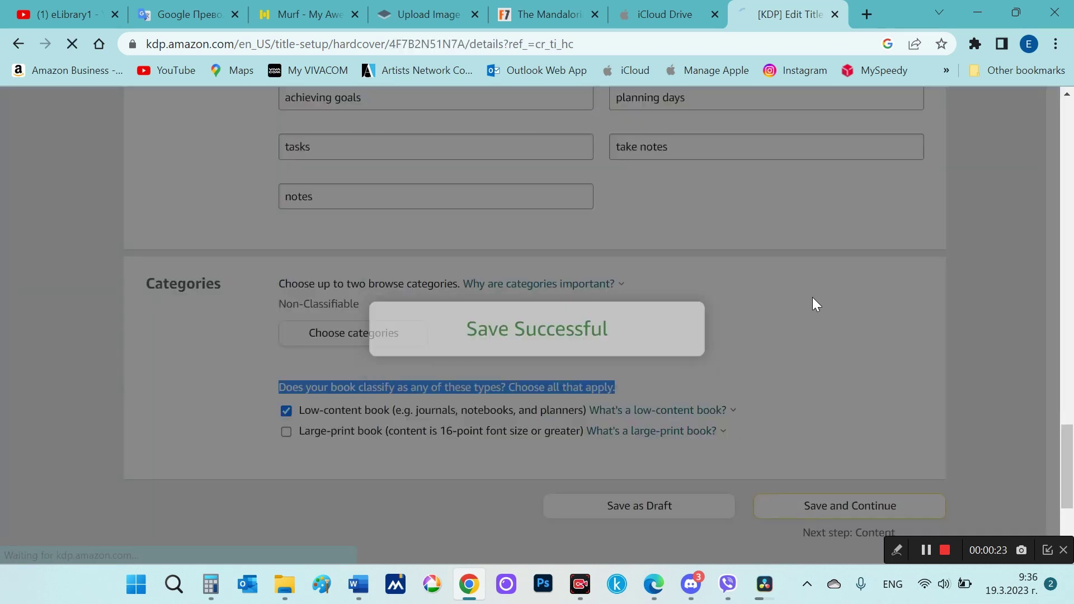
- Set the publication date to 03/19/2023
{"action": "scroll", "coordinate": [813, 299], "scroll_direction": "down", "scroll_amount": 1}
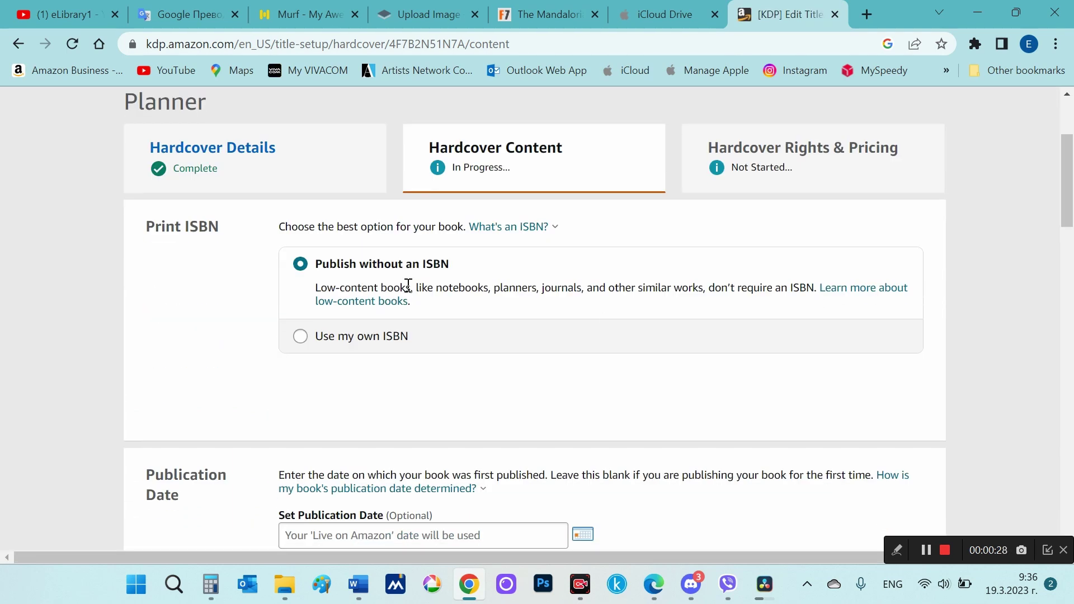
{"action": "scroll", "coordinate": [592, 306], "scroll_direction": "down", "scroll_amount": 1}
{"action": "scroll", "coordinate": [594, 308], "scroll_direction": "down", "scroll_amount": 1}
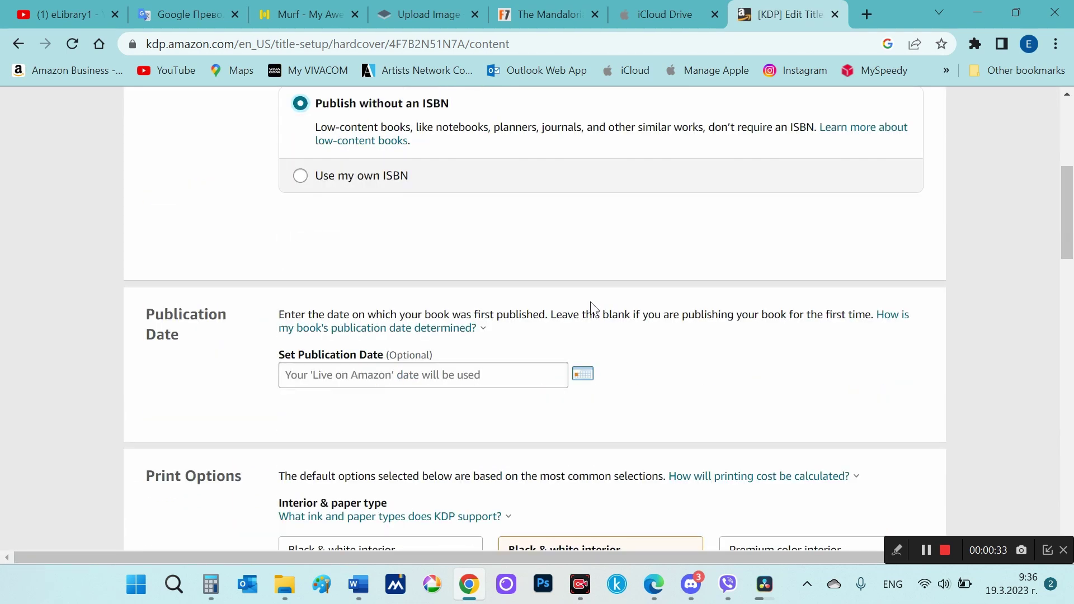
{"action": "left_click", "coordinate": [582, 368]}
{"action": "left_click", "coordinate": [295, 494]}
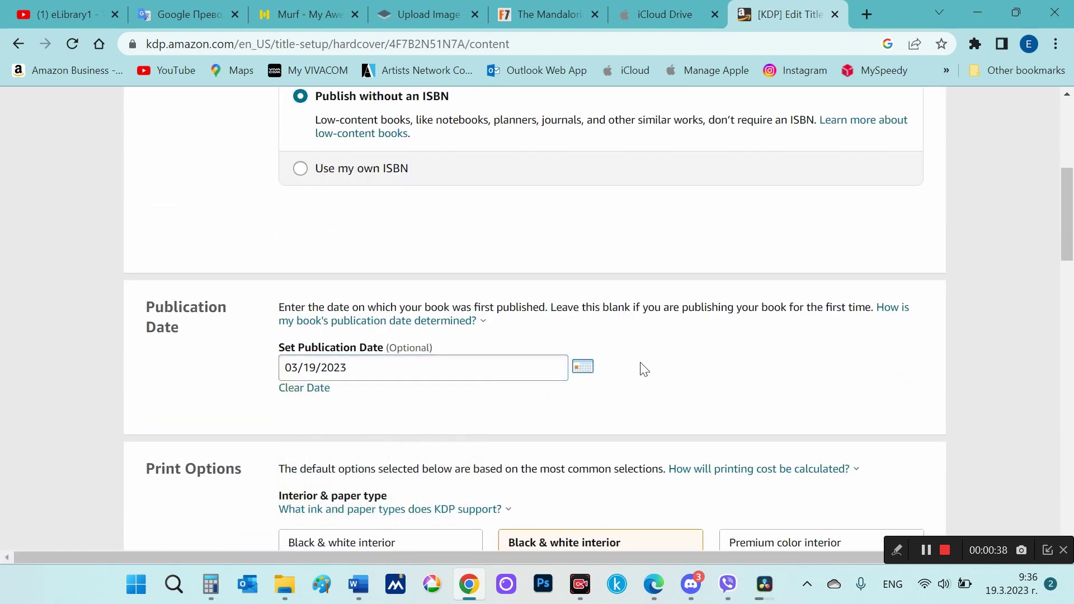
- Choose premium color interior on white paper, bleed (PDF only) and a glossy cover finish
{"action": "scroll", "coordinate": [649, 347], "scroll_direction": "down", "scroll_amount": 2}
{"action": "scroll", "coordinate": [661, 308], "scroll_direction": "down", "scroll_amount": 1}
{"action": "scroll", "coordinate": [666, 285], "scroll_direction": "down", "scroll_amount": 1}
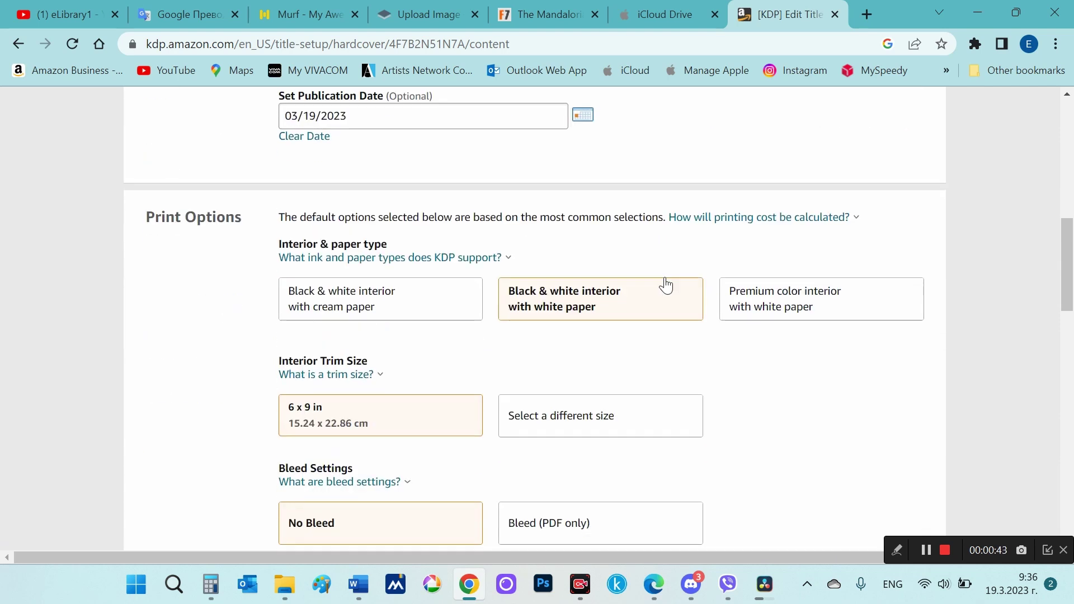
{"action": "left_click", "coordinate": [774, 311]}
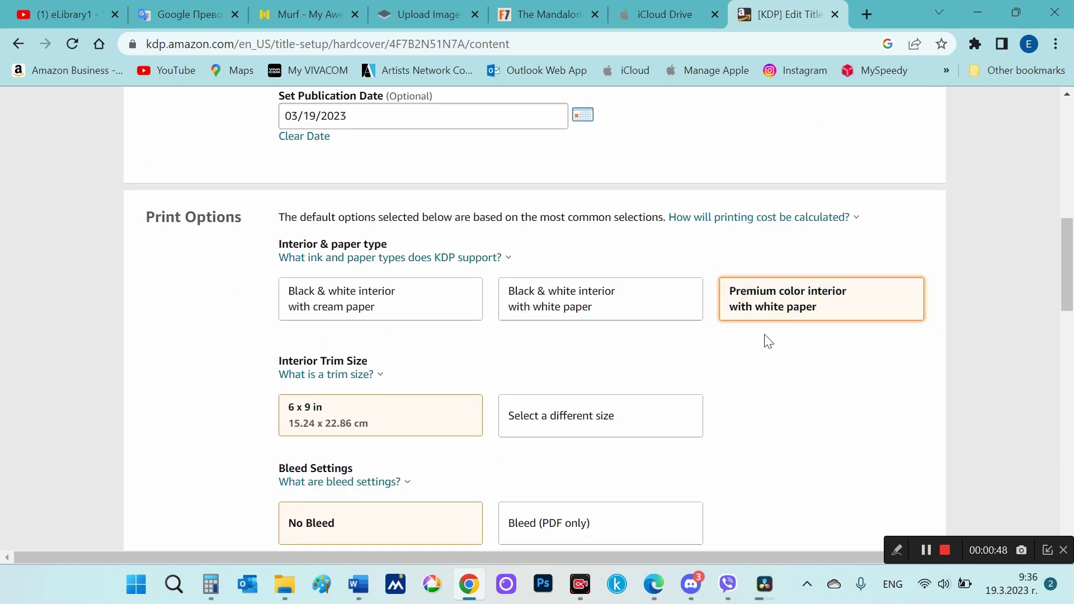
{"action": "scroll", "coordinate": [768, 341], "scroll_direction": "down", "scroll_amount": 1}
{"action": "left_click", "coordinate": [522, 360]}
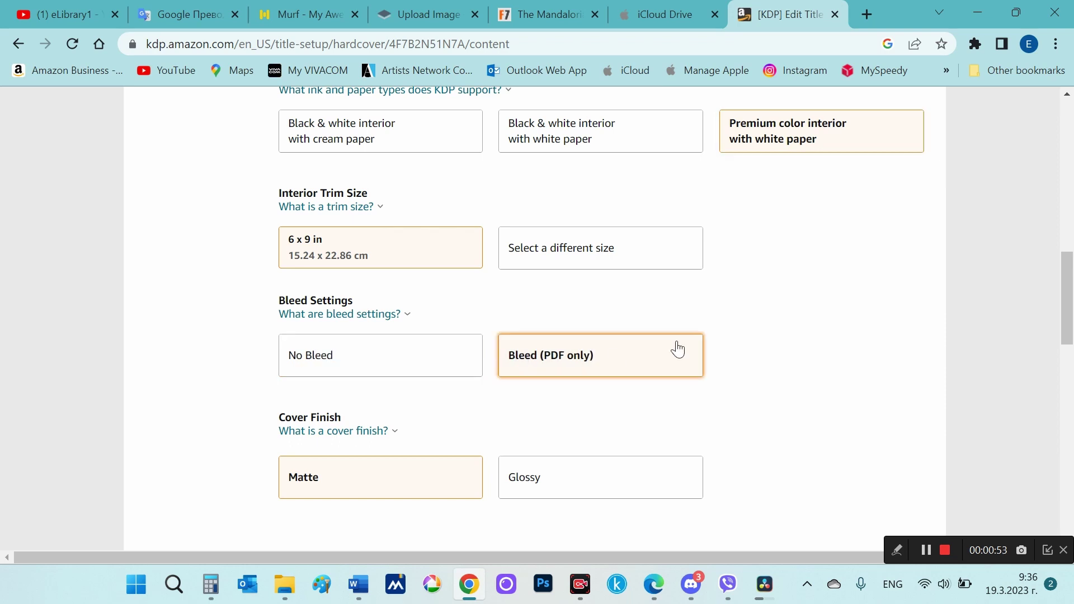
{"action": "scroll", "coordinate": [799, 340], "scroll_direction": "down", "scroll_amount": 1}
{"action": "left_click", "coordinate": [559, 398]}
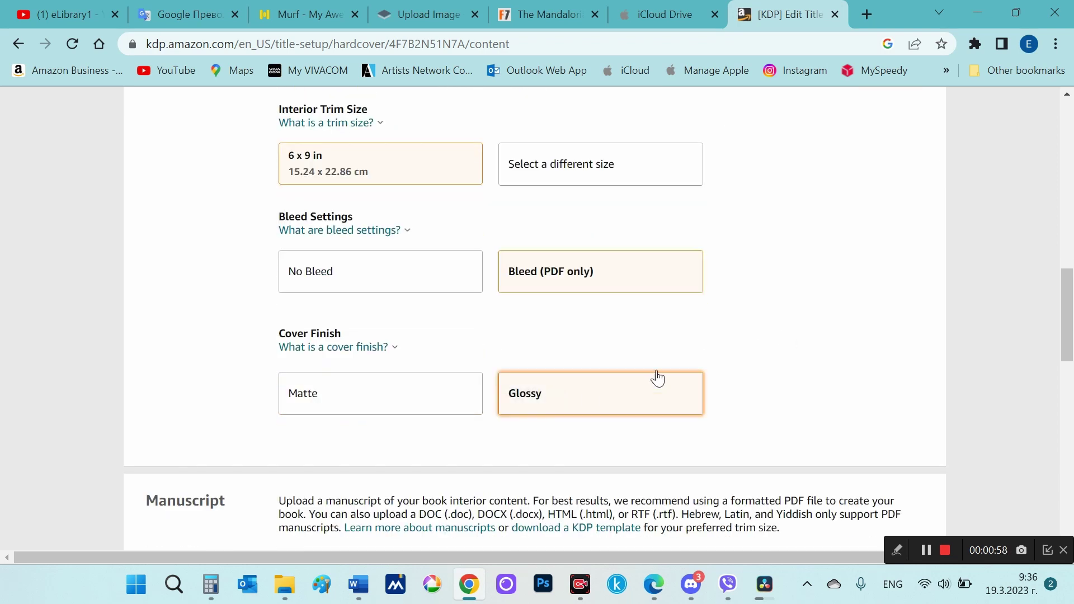
{"action": "left_click_drag", "start_coordinate": [280, 332], "coordinate": [341, 334]}
{"action": "scroll", "coordinate": [816, 358], "scroll_direction": "down", "scroll_amount": 2}
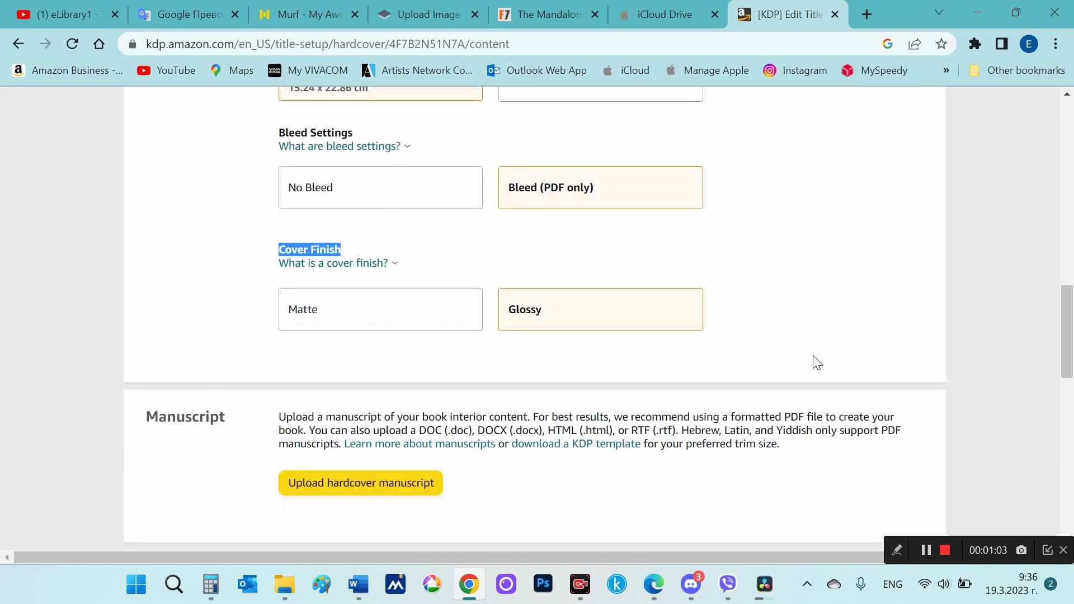
{"action": "scroll", "coordinate": [817, 362], "scroll_direction": "down", "scroll_amount": 1}
{"action": "scroll", "coordinate": [804, 366], "scroll_direction": "down", "scroll_amount": 1}
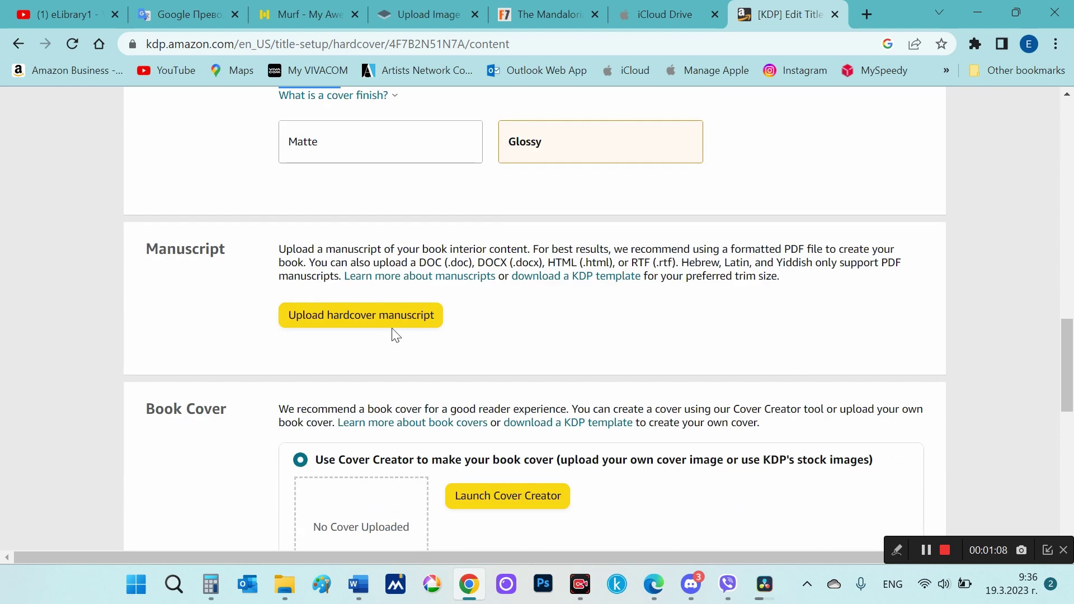
- Upload PLANNER-New.pdf as the hardcover manuscript
{"action": "left_click", "coordinate": [417, 326]}
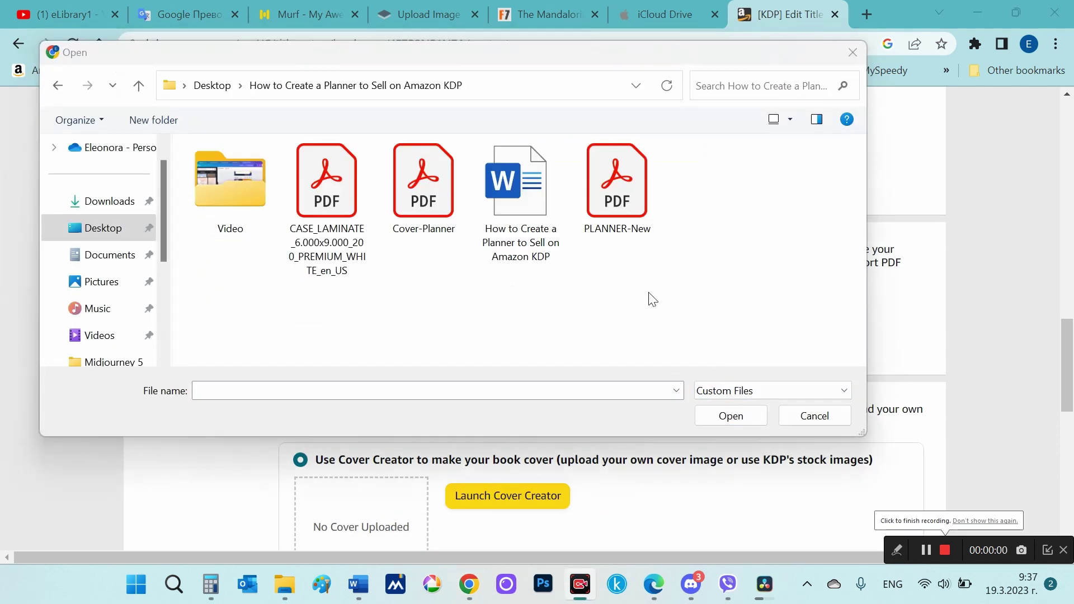
{"action": "double_click", "coordinate": [612, 191]}
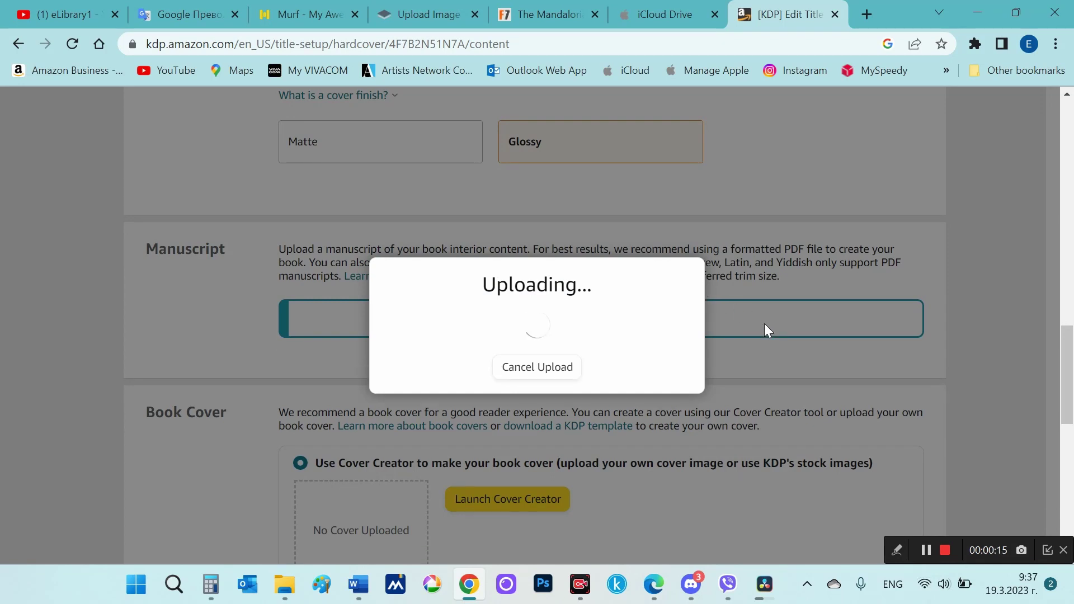
{"action": "scroll", "coordinate": [764, 392], "scroll_direction": "down", "scroll_amount": 2}
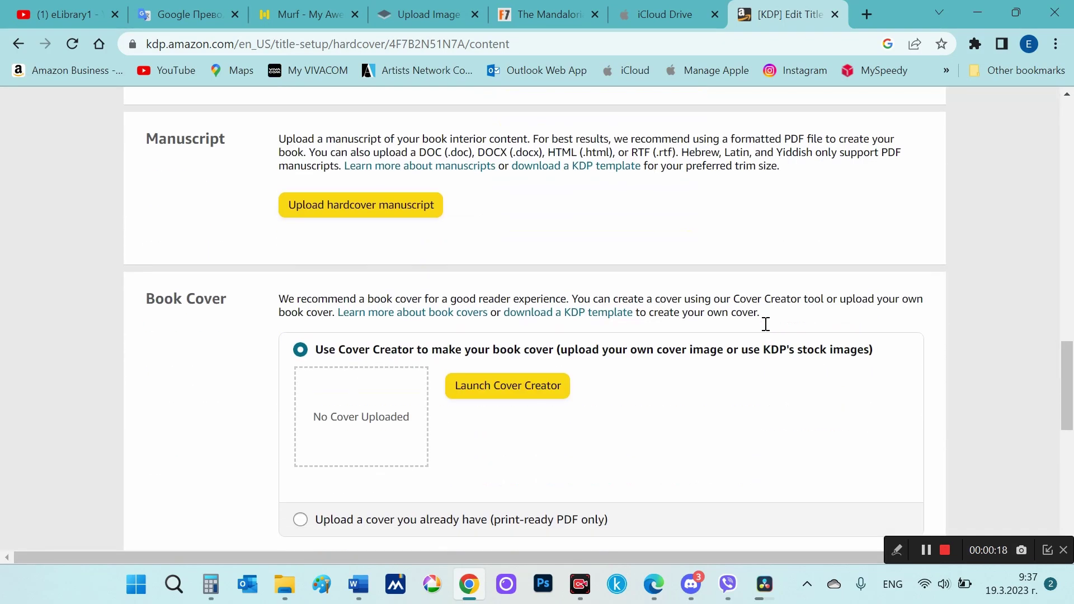
{"action": "scroll", "coordinate": [456, 347], "scroll_direction": "down", "scroll_amount": 1}
{"action": "scroll", "coordinate": [447, 355], "scroll_direction": "down", "scroll_amount": 2}
- Choose an existing cover and upload Cover-Planner as the book cover
{"action": "left_click", "coordinate": [379, 353]}
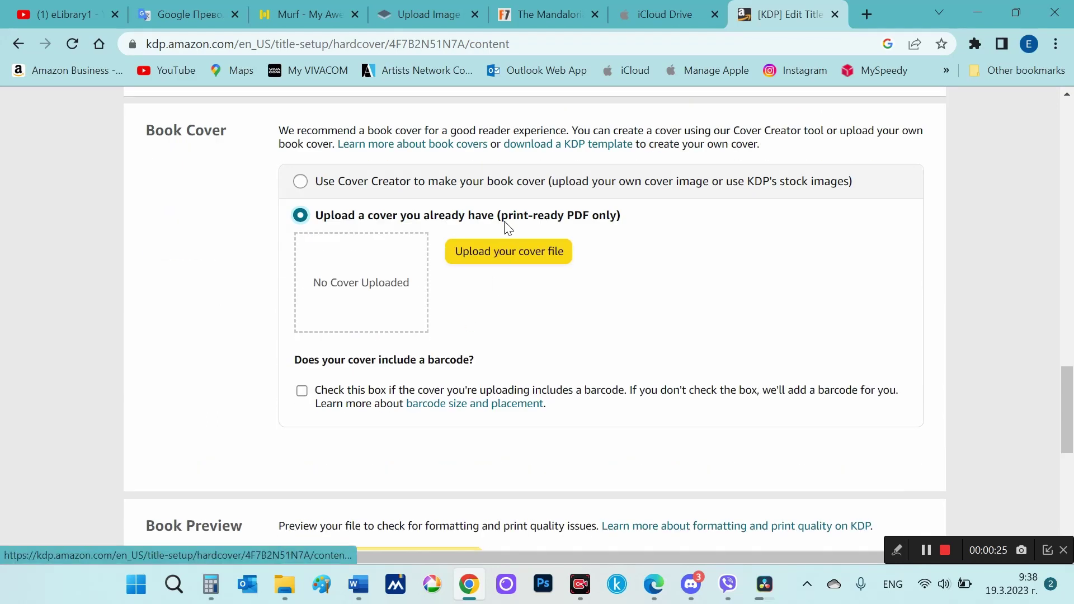
{"action": "left_click", "coordinate": [521, 258]}
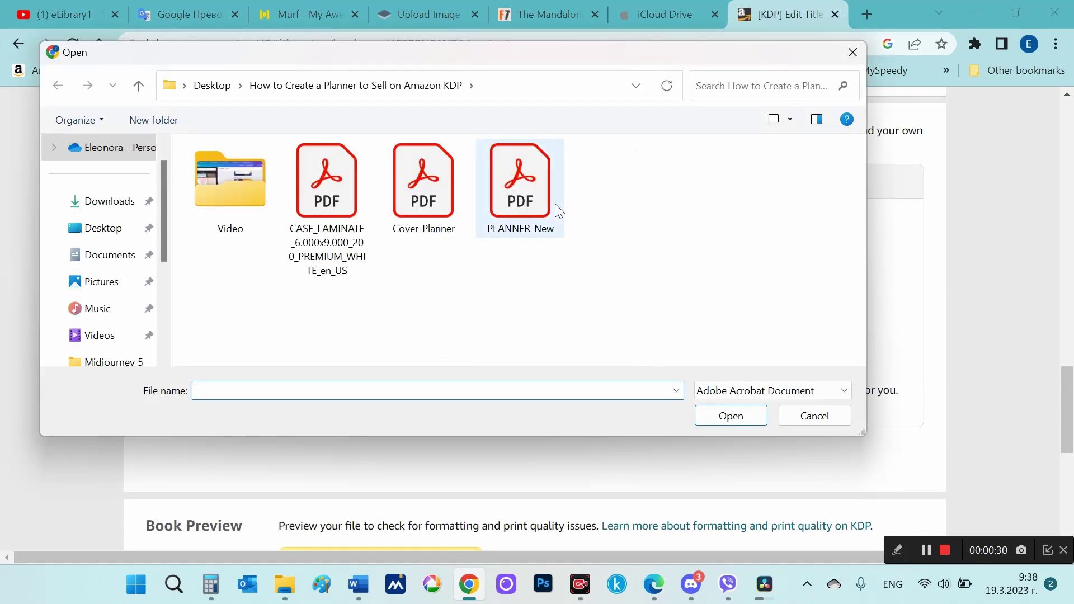
{"action": "double_click", "coordinate": [427, 184]}
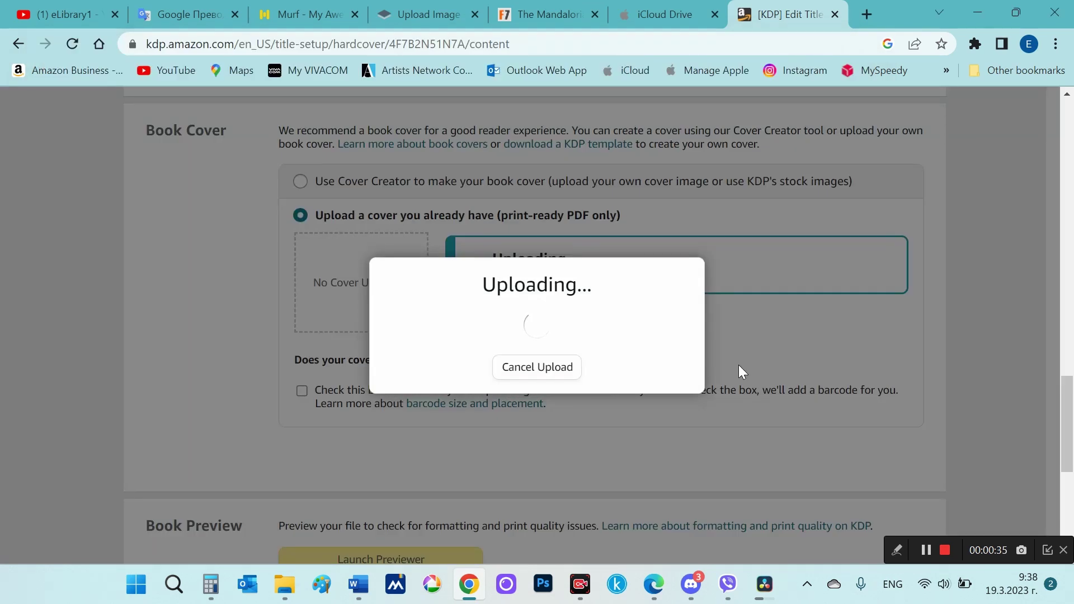
{"action": "scroll", "coordinate": [740, 371], "scroll_direction": "up", "scroll_amount": 1}
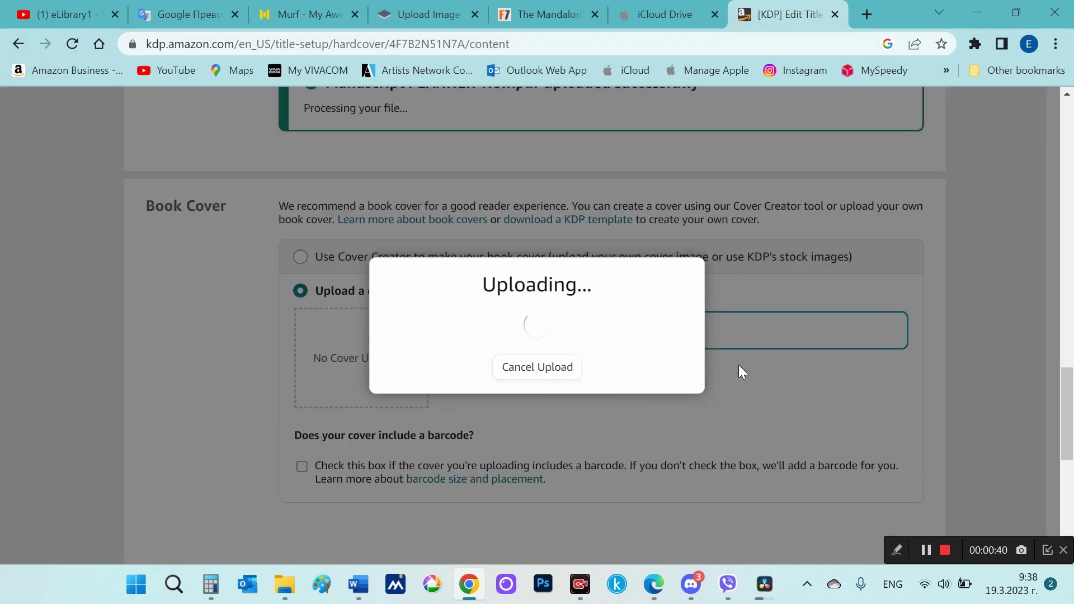
{"action": "scroll", "coordinate": [739, 364], "scroll_direction": "up", "scroll_amount": 3}
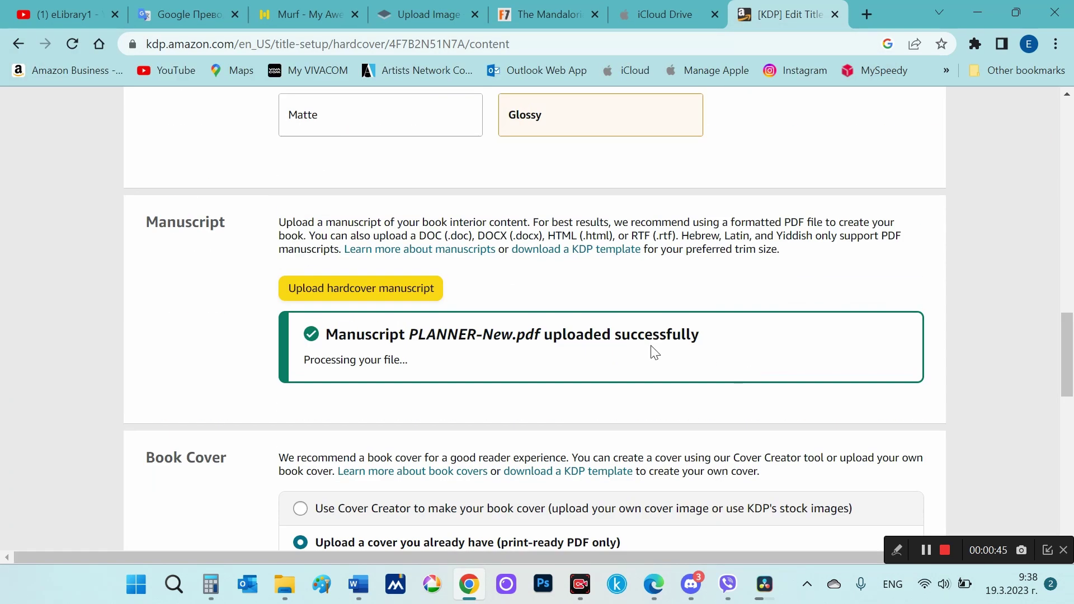
{"action": "scroll", "coordinate": [651, 351], "scroll_direction": "down", "scroll_amount": 7}
{"action": "scroll", "coordinate": [651, 351], "scroll_direction": "down", "scroll_amount": 3}
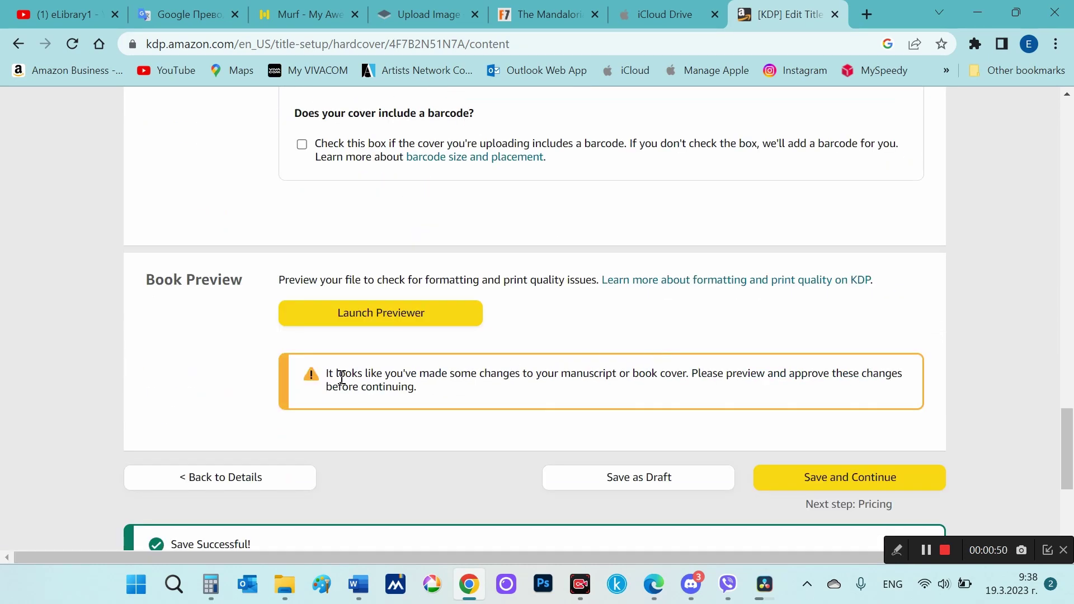
{"action": "left_click_drag", "start_coordinate": [342, 378], "coordinate": [432, 395]}
- Launch the Print Previewer past the small-window warning and wait for the cover quality check
{"action": "left_click", "coordinate": [599, 335]}
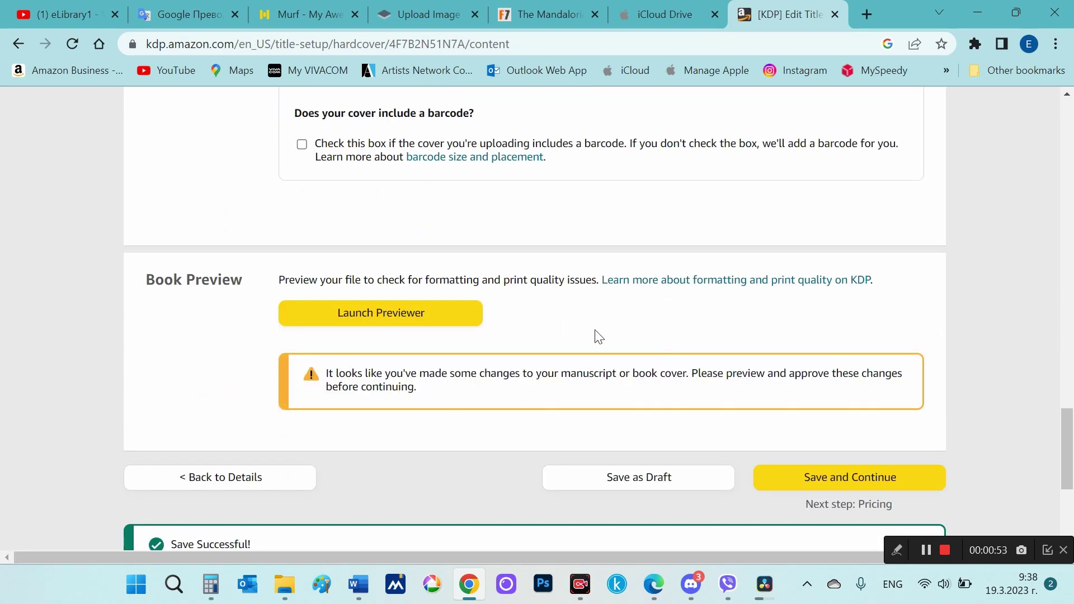
{"action": "left_click", "coordinate": [427, 319]}
{"action": "left_click", "coordinate": [498, 396]}
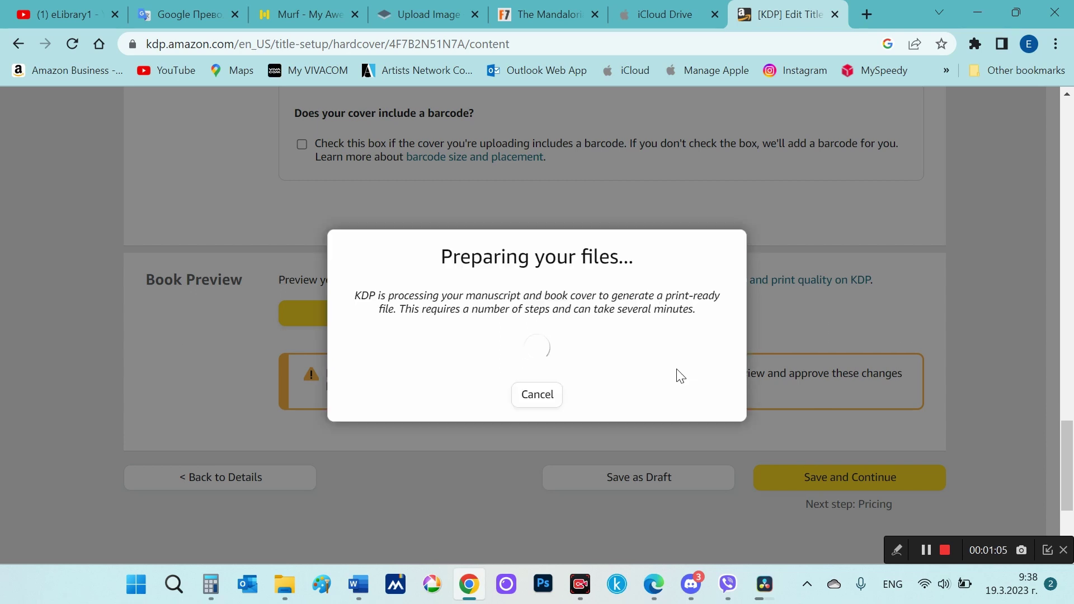
{"action": "mouse_move", "coordinate": [355, 297]}
{"action": "left_mouse_down"}
{"action": "mouse_move", "coordinate": [696, 311]}
{"action": "mouse_move", "coordinate": [348, 296]}
{"action": "left_mouse_up"}
{"action": "right_click", "coordinate": [671, 307]}
{"action": "left_click", "coordinate": [700, 325]}
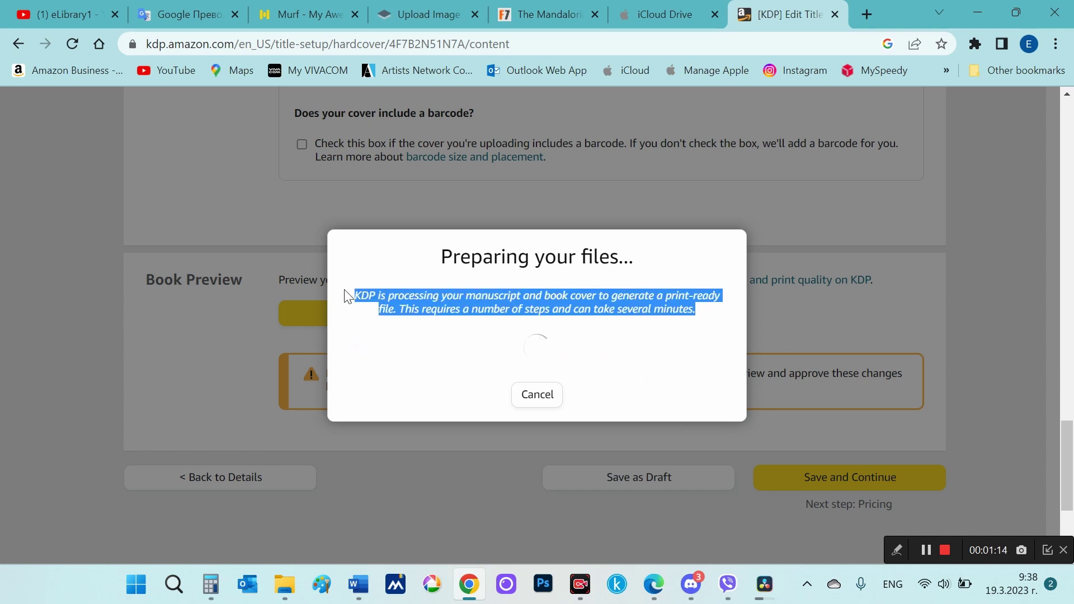
{"action": "left_click", "coordinate": [708, 361]}
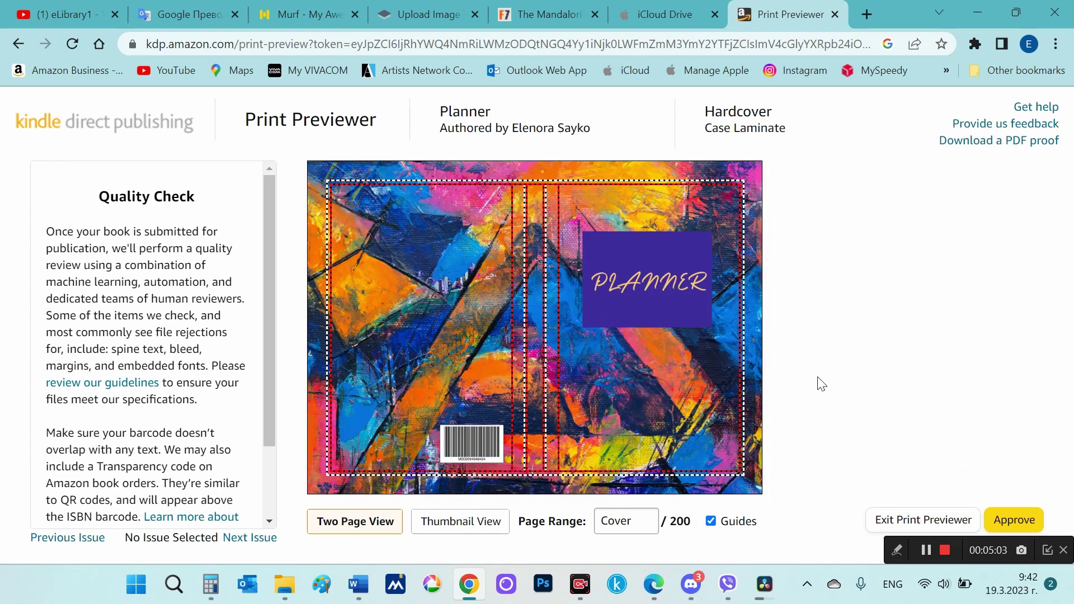
- Inspect the PLANNER cover title and page through the interior to pages 4-5
{"action": "left_click", "coordinate": [582, 361]}
{"action": "left_click_drag", "start_coordinate": [708, 257], "coordinate": [693, 427]}
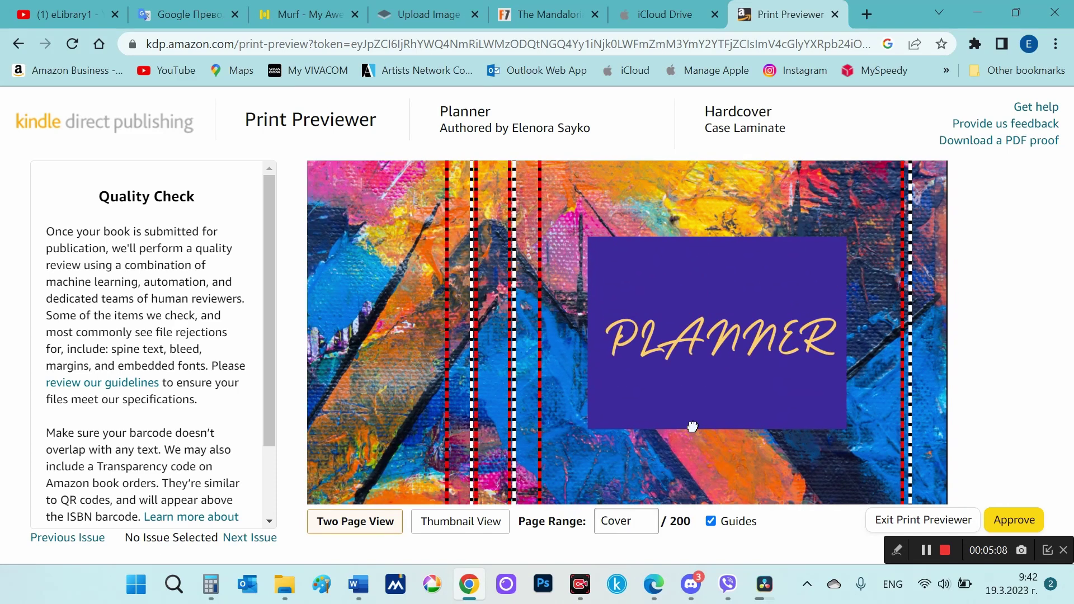
{"action": "left_click", "coordinate": [364, 354]}
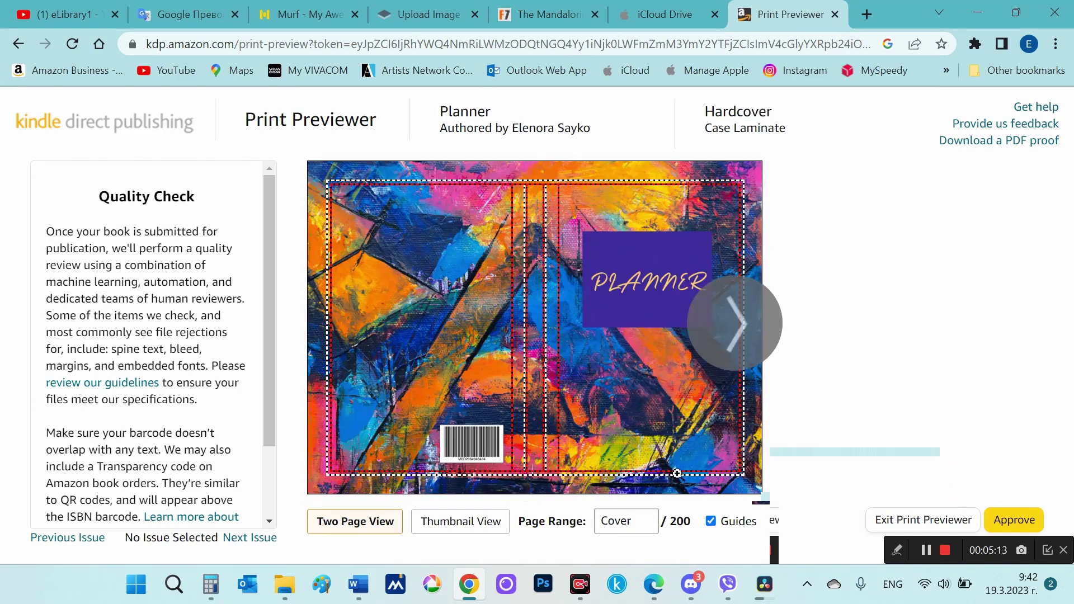
{"action": "left_click", "coordinate": [741, 330]}
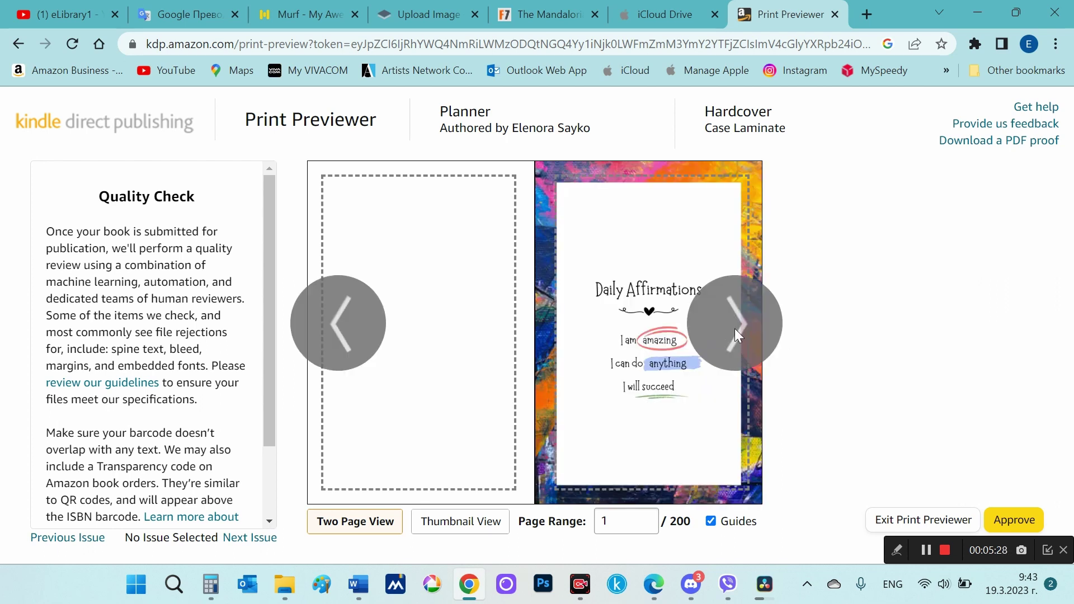
{"action": "left_click", "coordinate": [735, 330]}
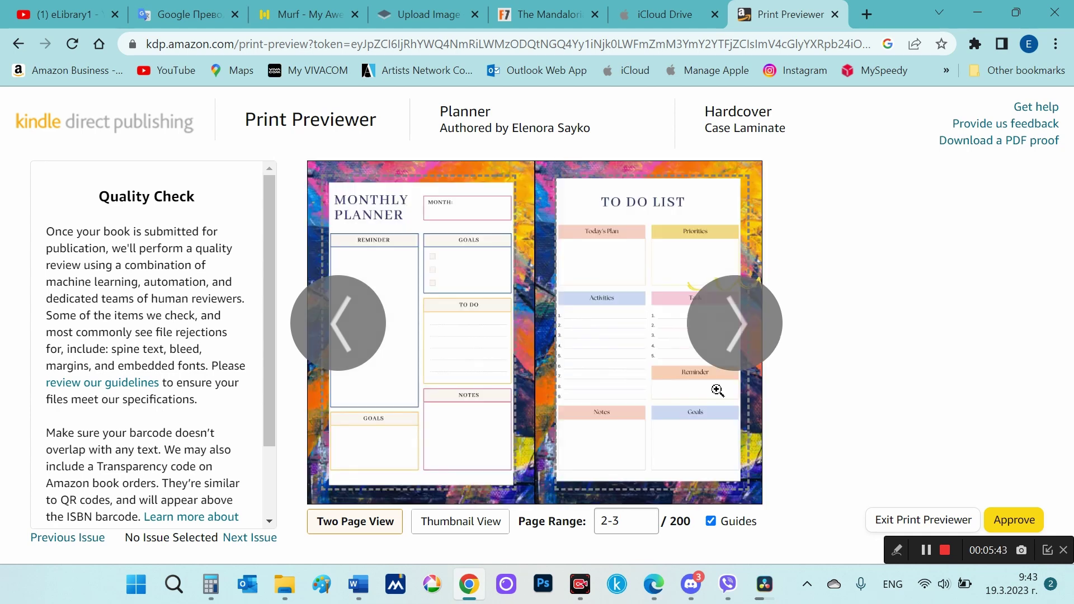
{"action": "left_click", "coordinate": [514, 276]}
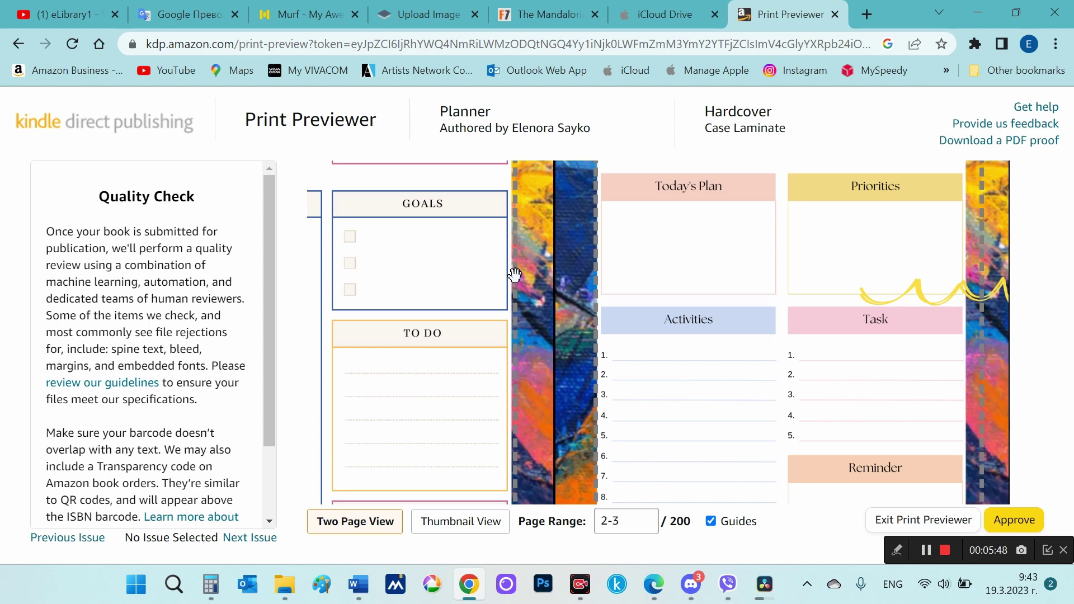
{"action": "left_click", "coordinate": [514, 275]}
{"action": "left_click", "coordinate": [757, 324]}
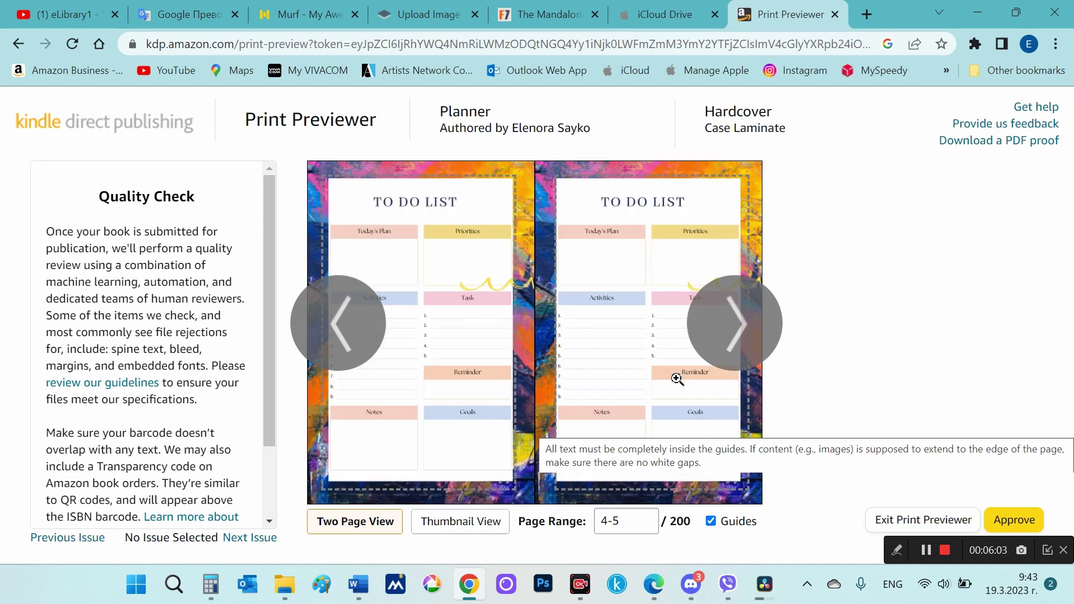
- Jump to page 199 to check the final Notes pages, then approve the preview
{"action": "left_click_drag", "start_coordinate": [619, 521], "coordinate": [588, 520]}
{"action": "type", "text": "20"}
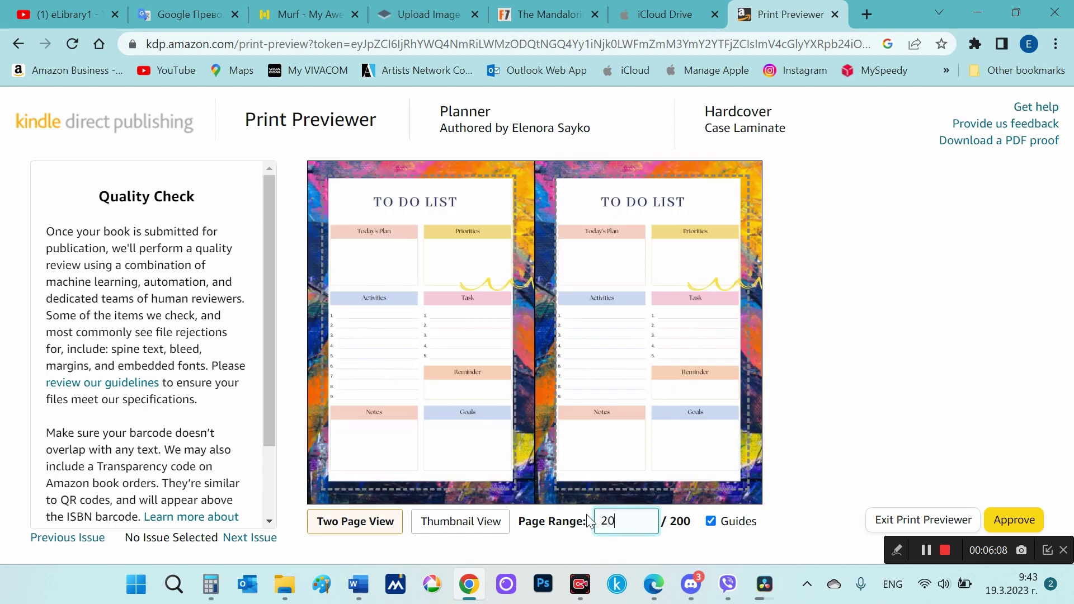
{"action": "key", "text": "BackSpace"}
{"action": "key", "text": "BackSpace"}
{"action": "type", "text": "199"}
{"action": "key", "text": "Return"}
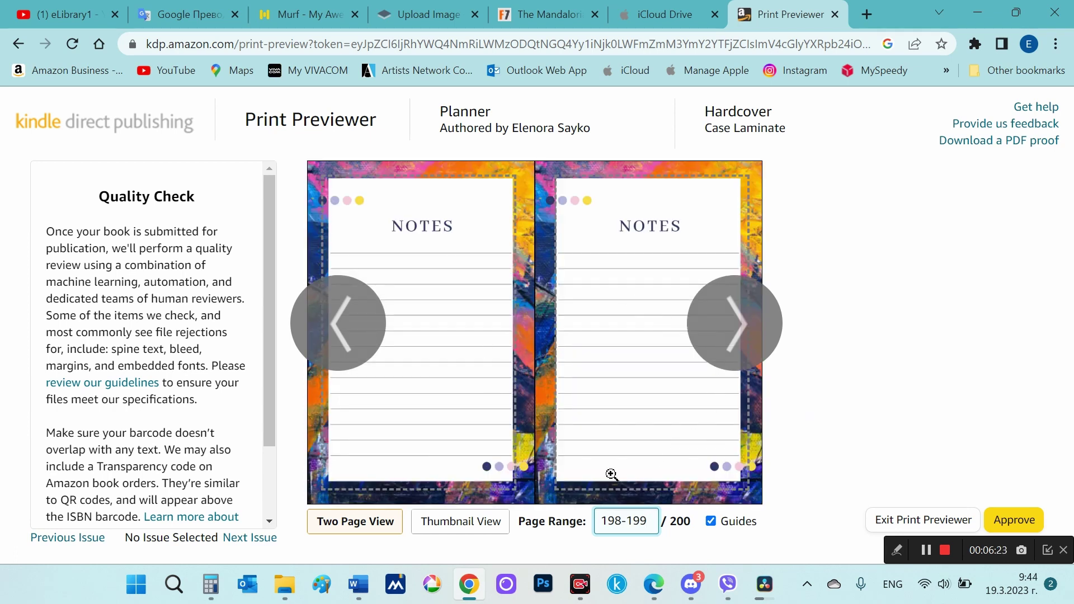
{"action": "left_click", "coordinate": [1023, 525]}
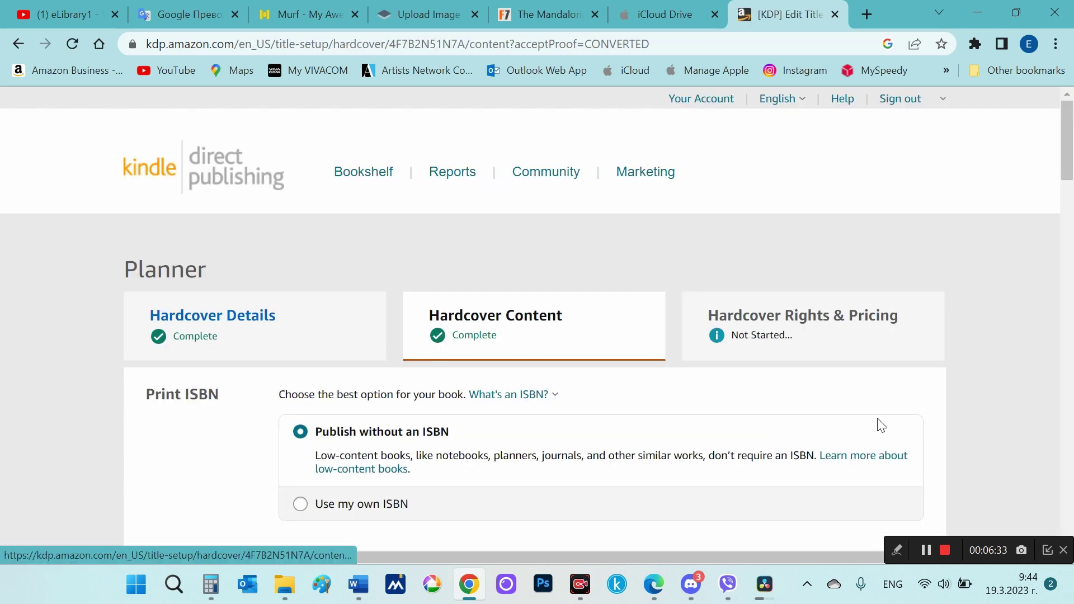
- Review the $19.50 printing cost in the content summary and save to continue to pricing
{"action": "scroll", "coordinate": [881, 425], "scroll_direction": "down", "scroll_amount": 3}
{"action": "scroll", "coordinate": [878, 425], "scroll_direction": "down", "scroll_amount": 6}
{"action": "scroll", "coordinate": [844, 415], "scroll_direction": "down", "scroll_amount": 3}
{"action": "scroll", "coordinate": [846, 416], "scroll_direction": "down", "scroll_amount": 3}
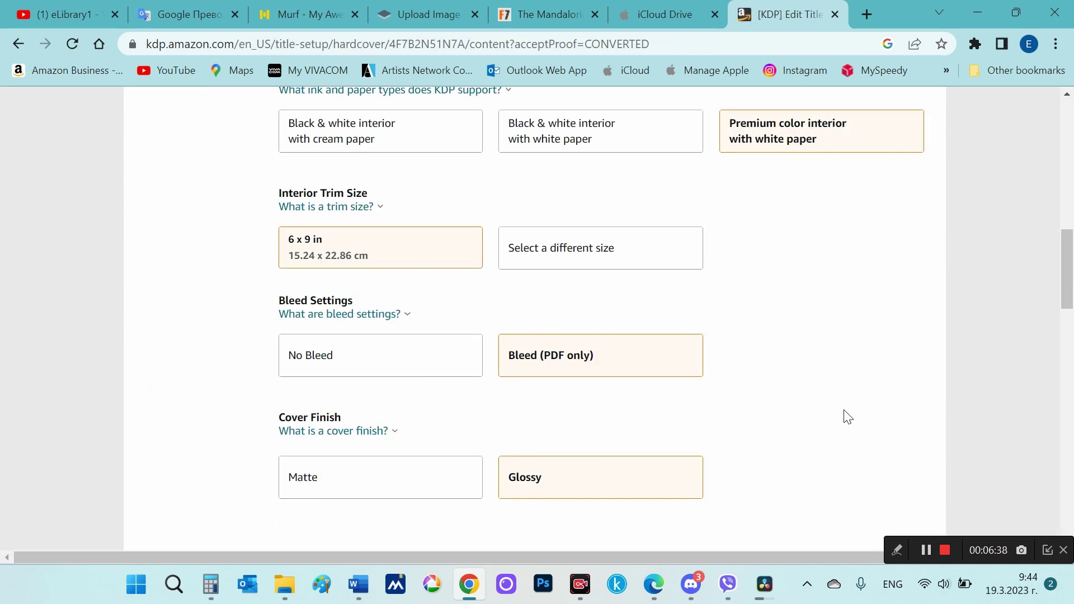
{"action": "scroll", "coordinate": [845, 411], "scroll_direction": "down", "scroll_amount": 5}
{"action": "scroll", "coordinate": [811, 400], "scroll_direction": "down", "scroll_amount": 5}
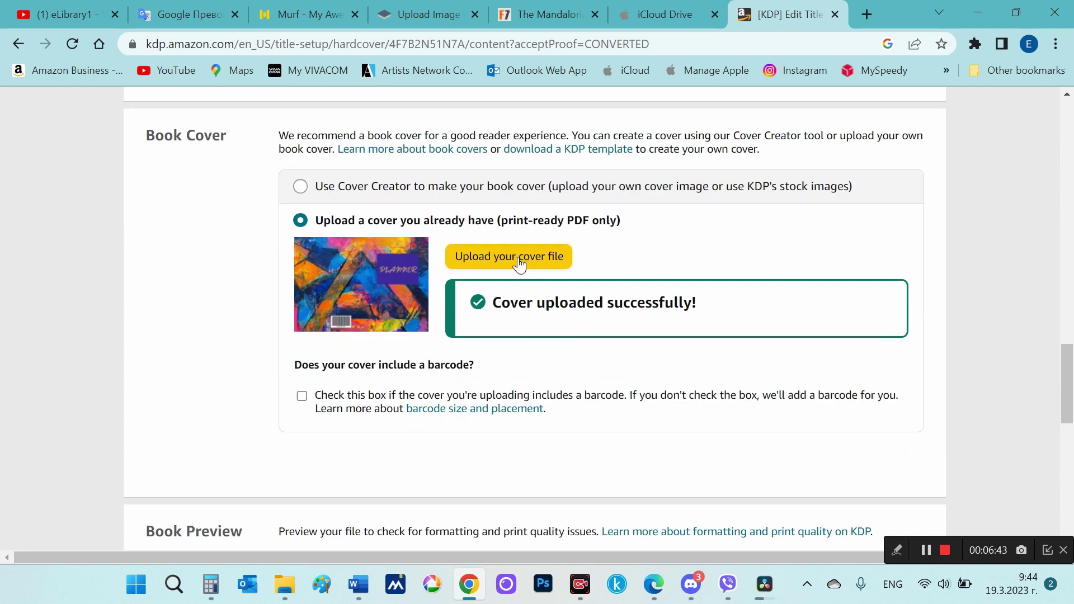
{"action": "scroll", "coordinate": [424, 388], "scroll_direction": "down", "scroll_amount": 5}
{"action": "scroll", "coordinate": [426, 392], "scroll_direction": "down", "scroll_amount": 2}
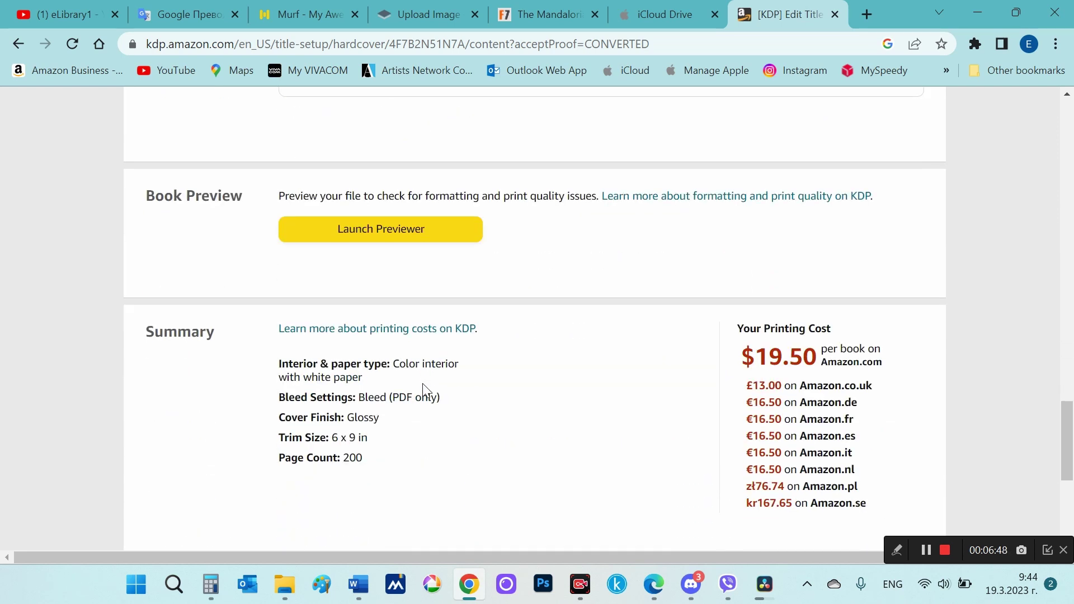
{"action": "scroll", "coordinate": [560, 347], "scroll_direction": "down", "scroll_amount": 2}
{"action": "left_click_drag", "start_coordinate": [738, 244], "coordinate": [835, 246]}
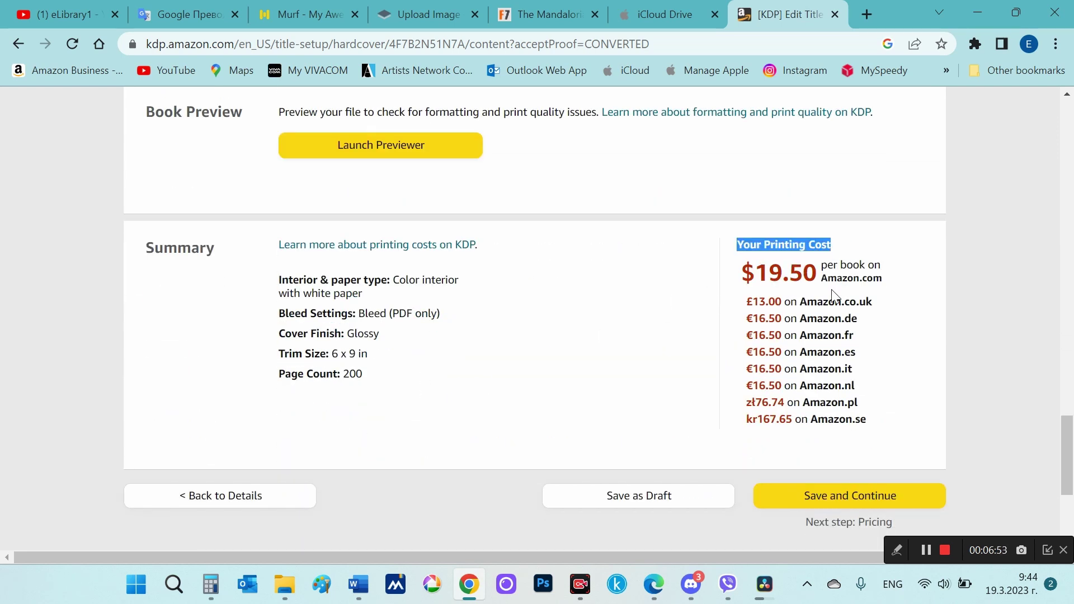
{"action": "left_click", "coordinate": [807, 493]}
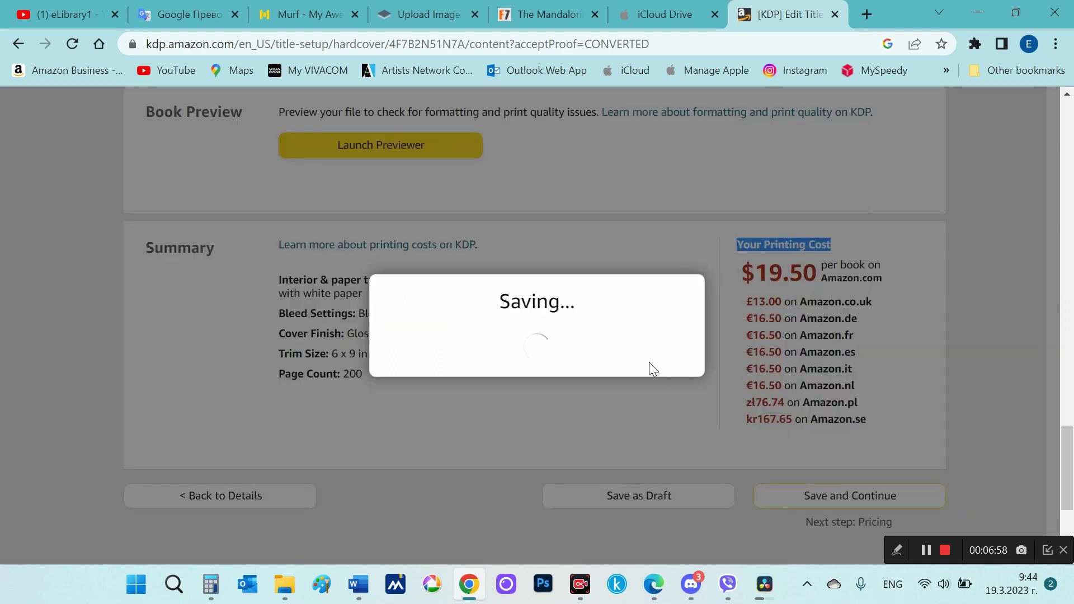
- Keep All territories rights and Amazon.com as the primary marketplace
{"action": "scroll", "coordinate": [598, 322], "scroll_direction": "down", "scroll_amount": 2}
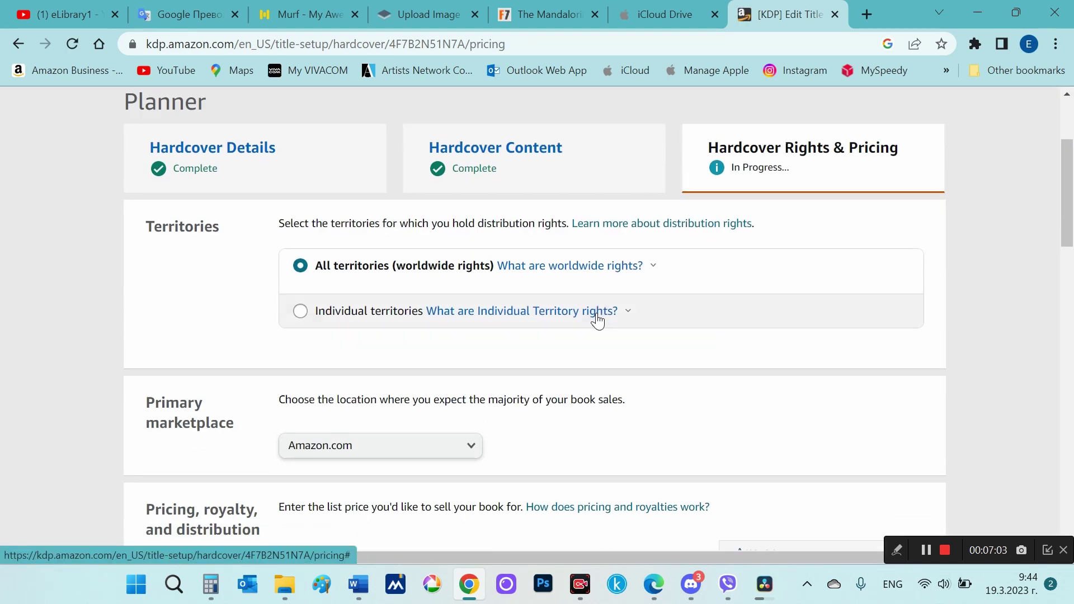
{"action": "scroll", "coordinate": [598, 321], "scroll_direction": "down", "scroll_amount": 1}
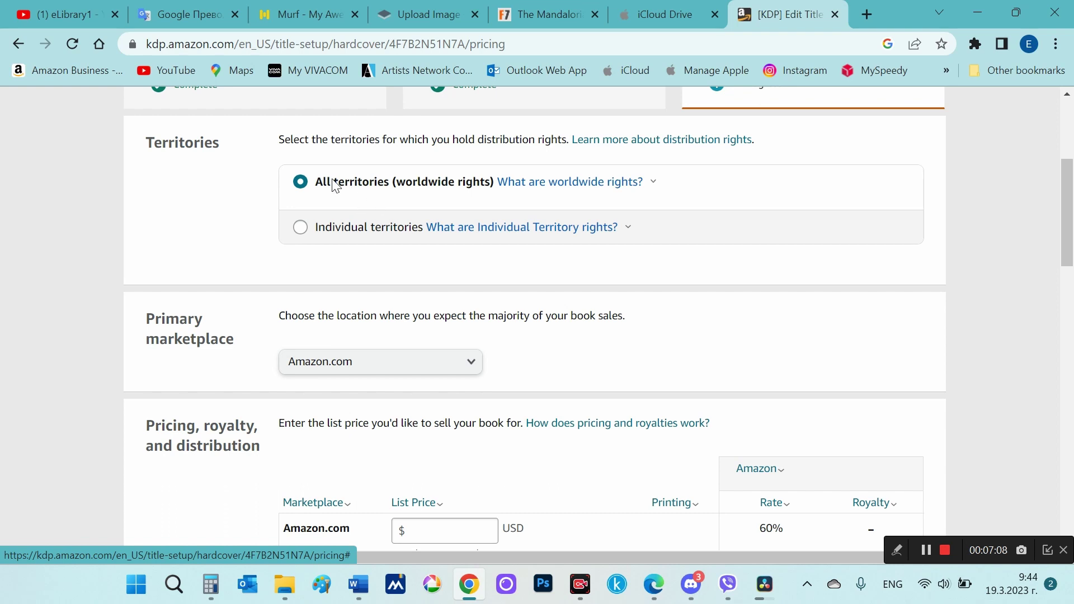
{"action": "double_click", "coordinate": [172, 143]}
{"action": "scroll", "coordinate": [671, 292], "scroll_direction": "down", "scroll_amount": 1}
{"action": "left_click", "coordinate": [358, 278]}
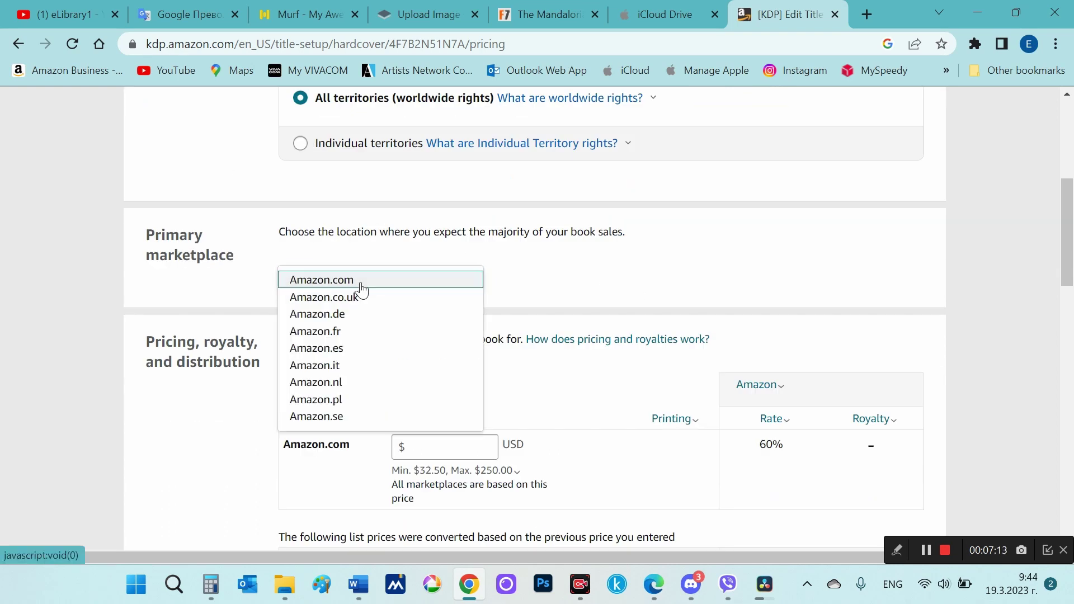
{"action": "triple_click", "coordinate": [148, 232]}
{"action": "scroll", "coordinate": [606, 288], "scroll_direction": "down", "scroll_amount": 2}
{"action": "double_click", "coordinate": [399, 303]}
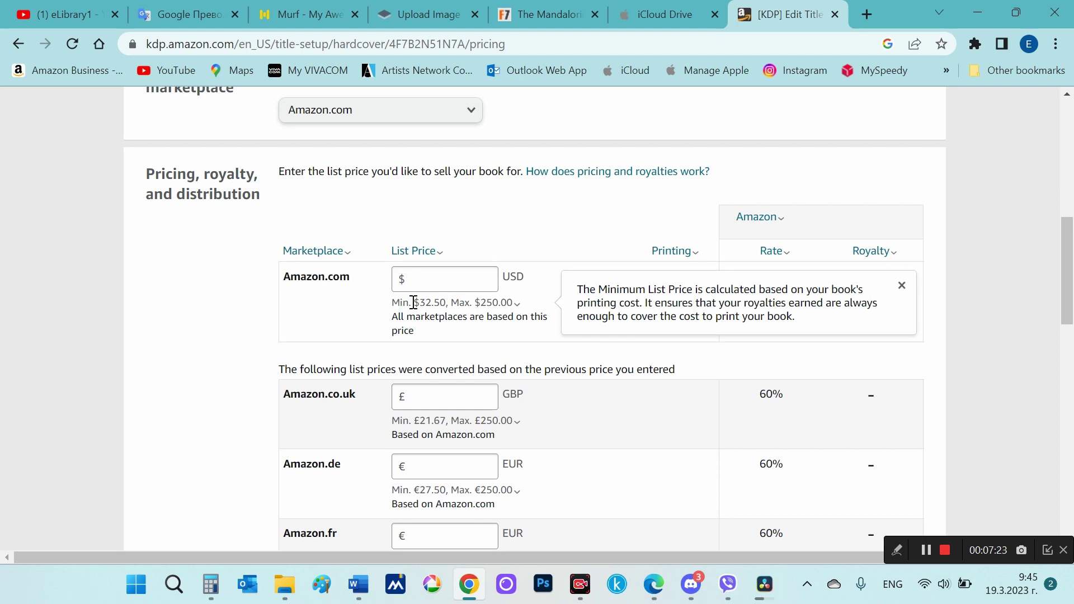
- Set the USD list price to $35 and publish the hardcover book
{"action": "left_click", "coordinate": [440, 274]}
{"action": "type", "text": "35"}
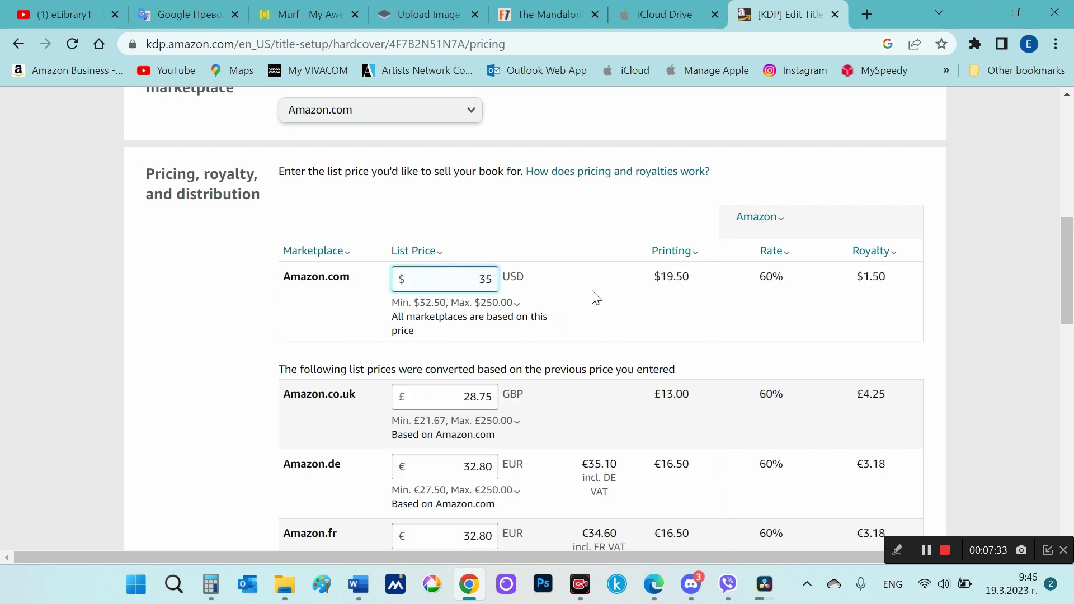
{"action": "scroll", "coordinate": [593, 291], "scroll_direction": "down", "scroll_amount": 2}
{"action": "scroll", "coordinate": [593, 291], "scroll_direction": "down", "scroll_amount": 3}
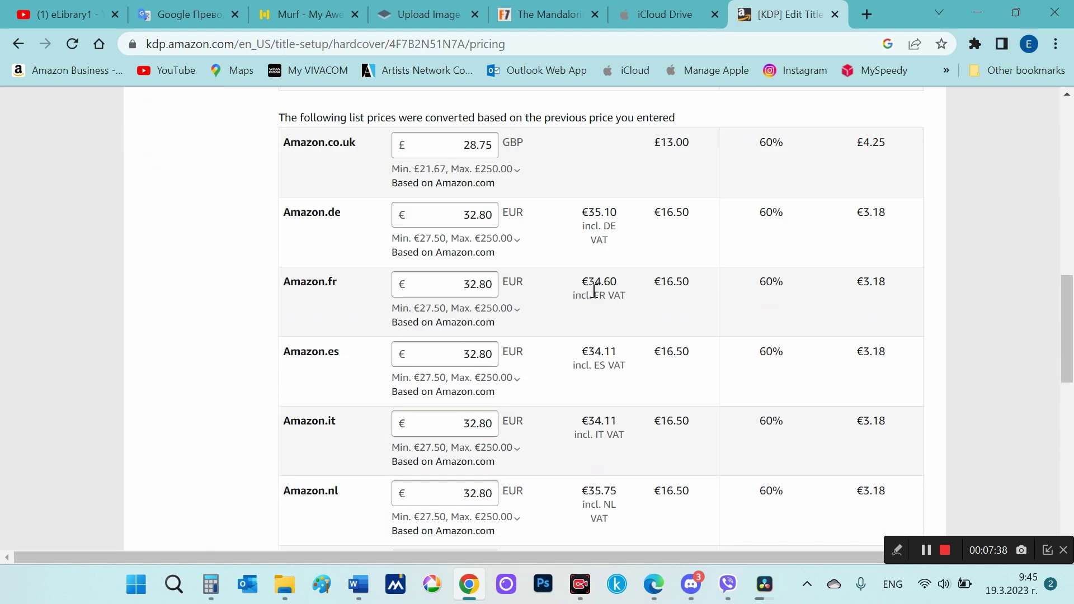
{"action": "scroll", "coordinate": [594, 292], "scroll_direction": "down", "scroll_amount": 6}
{"action": "scroll", "coordinate": [593, 289], "scroll_direction": "down", "scroll_amount": 1}
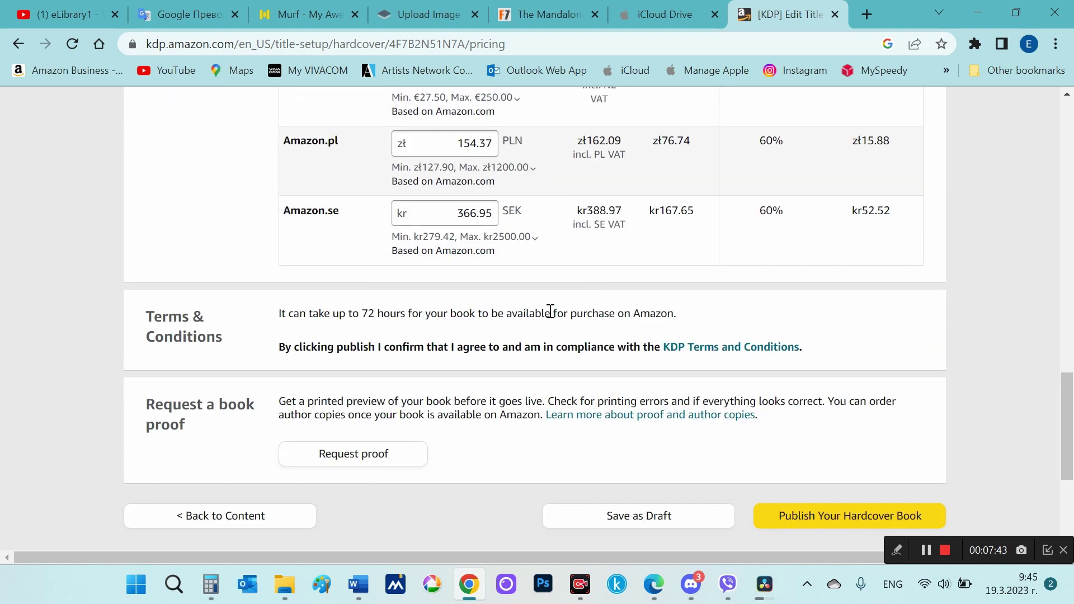
{"action": "scroll", "coordinate": [590, 443], "scroll_direction": "down", "scroll_amount": 1}
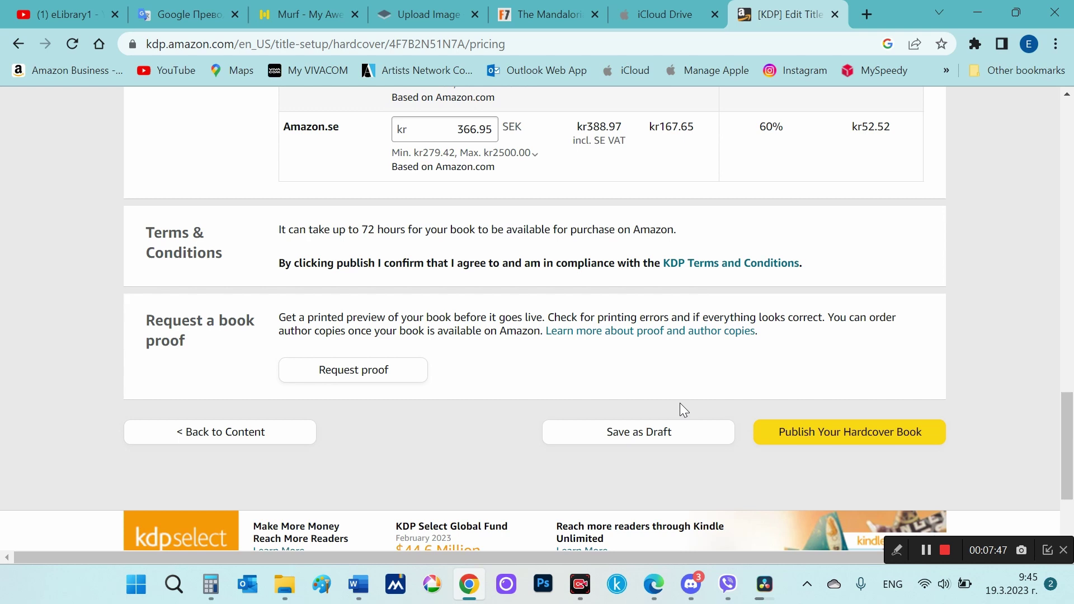
{"action": "left_click", "coordinate": [821, 442]}
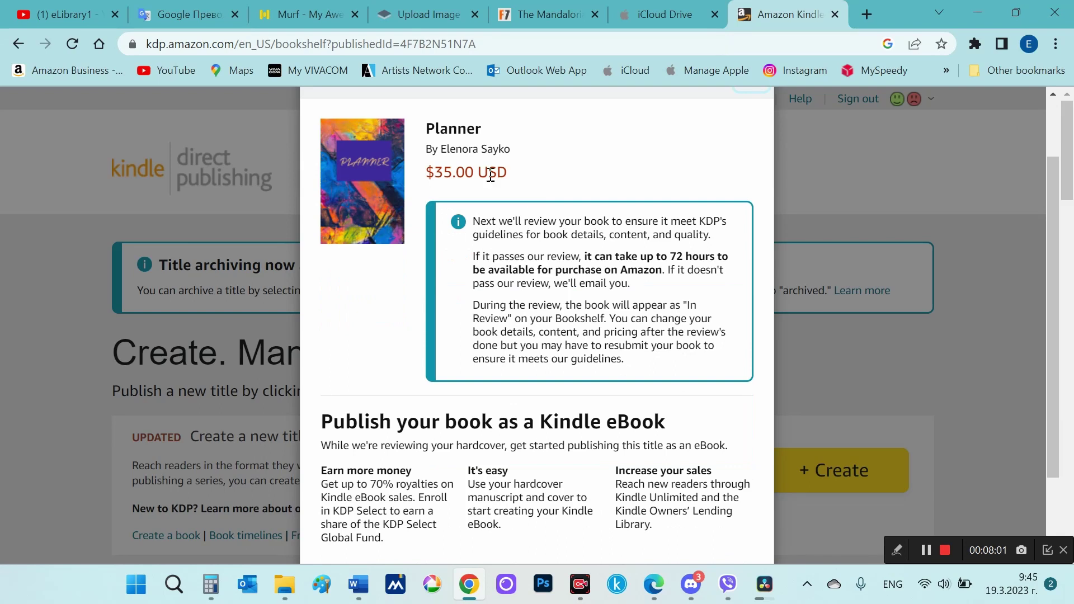
- Close the review confirmation after checking the submitted title and price
{"action": "triple_click", "coordinate": [490, 175]}
{"action": "left_click", "coordinate": [629, 350]}
{"action": "left_click_drag", "start_coordinate": [477, 218], "coordinate": [717, 360]}
{"action": "left_click", "coordinate": [707, 367]}
- Find the Planner hardcover In Review at $35.00 on the bookshelf, then switch to the Set Trim Size page
{"action": "scroll", "coordinate": [710, 369], "scroll_direction": "down", "scroll_amount": 2}
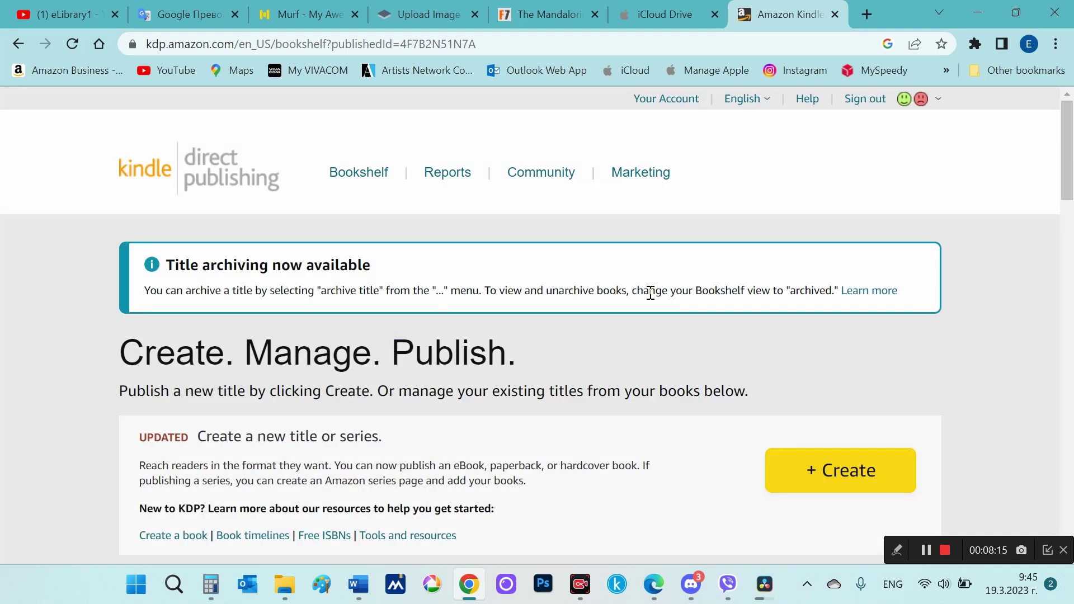
{"action": "scroll", "coordinate": [1046, 287], "scroll_direction": "down", "scroll_amount": 5}
{"action": "scroll", "coordinate": [1045, 287], "scroll_direction": "down", "scroll_amount": 3}
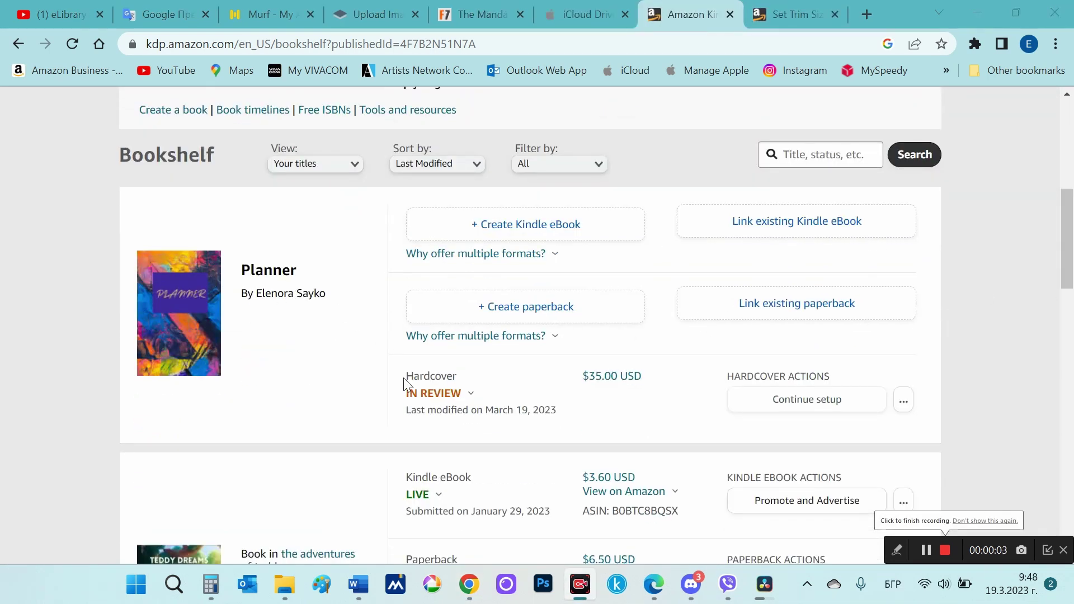
{"action": "left_click_drag", "start_coordinate": [414, 375], "coordinate": [482, 394]}
{"action": "left_click", "coordinate": [477, 369]}
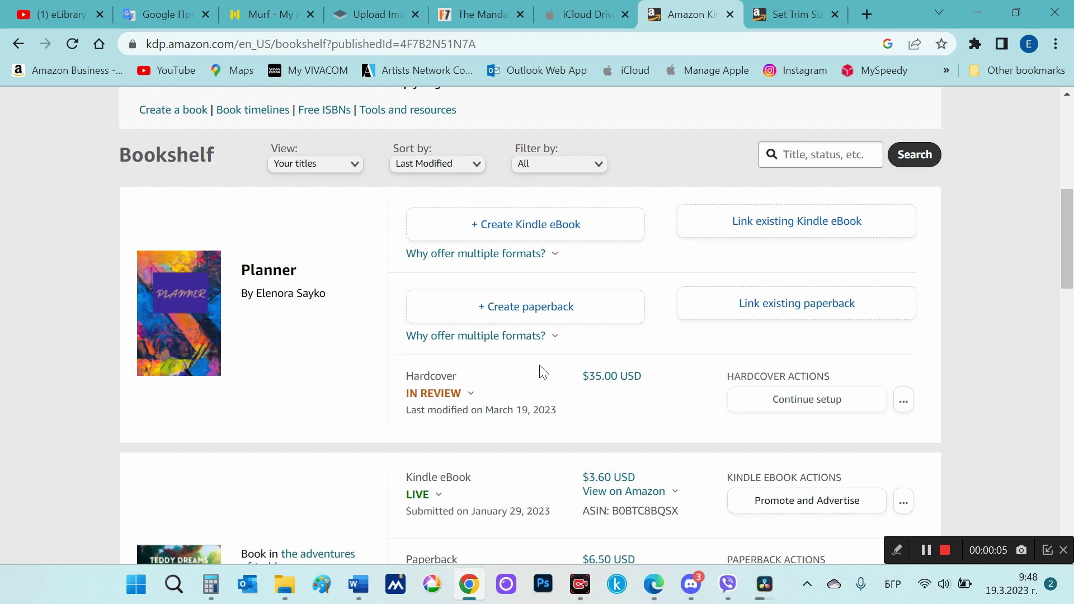
{"action": "left_click", "coordinate": [566, 335]}
{"action": "scroll", "coordinate": [568, 335], "scroll_direction": "up", "scroll_amount": 2}
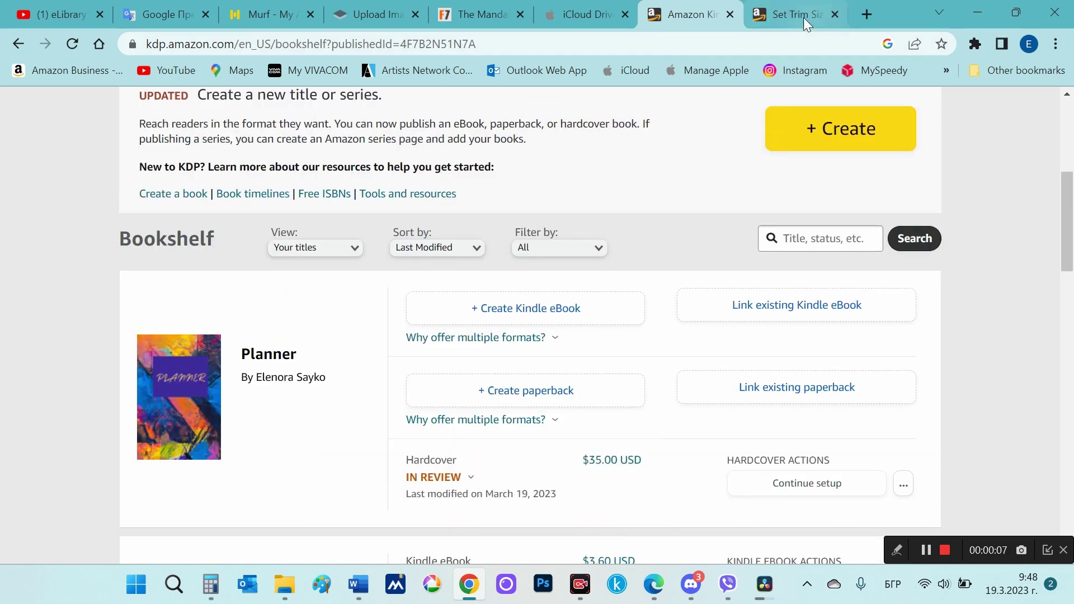
{"action": "left_click", "coordinate": [801, 16]}
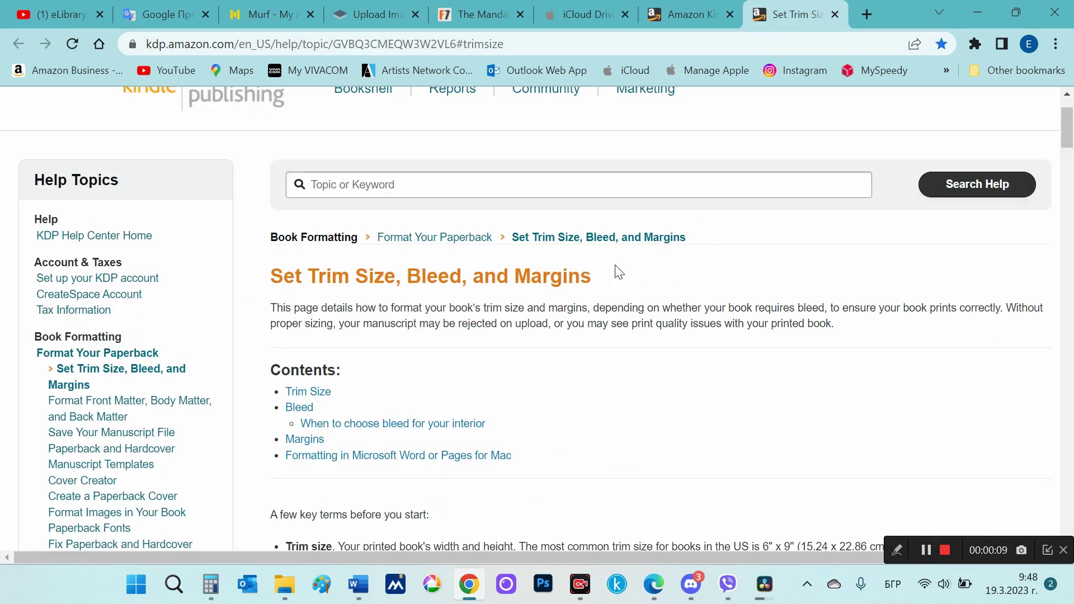
- Scroll the trim size help page and highlight the Paperback heading and the 6" x 9" trim entry
{"action": "left_click_drag", "start_coordinate": [271, 277], "coordinate": [647, 283]}
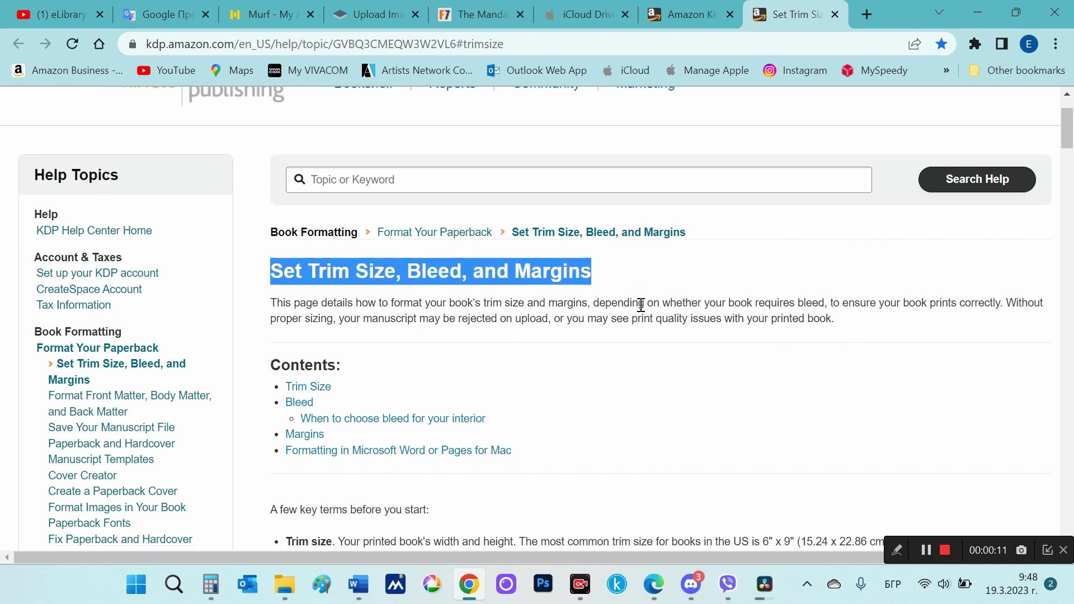
{"action": "scroll", "coordinate": [644, 305], "scroll_direction": "down", "scroll_amount": 3}
{"action": "scroll", "coordinate": [641, 304], "scroll_direction": "down", "scroll_amount": 3}
{"action": "scroll", "coordinate": [641, 305], "scroll_direction": "down", "scroll_amount": 2}
{"action": "scroll", "coordinate": [641, 305], "scroll_direction": "down", "scroll_amount": 3}
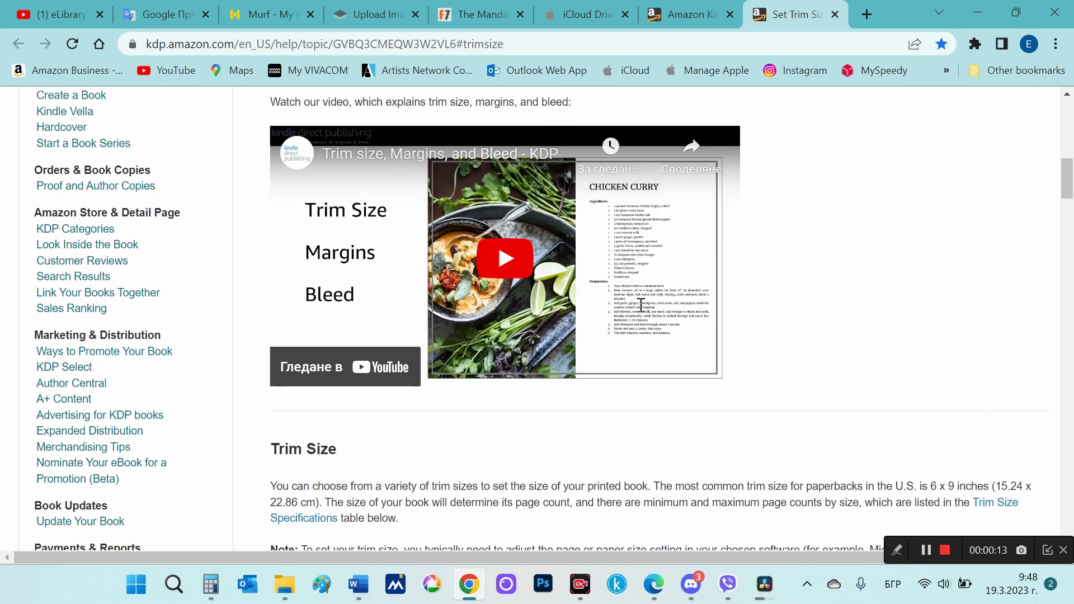
{"action": "scroll", "coordinate": [641, 305], "scroll_direction": "down", "scroll_amount": 3}
{"action": "scroll", "coordinate": [641, 305], "scroll_direction": "down", "scroll_amount": 5}
{"action": "scroll", "coordinate": [641, 305], "scroll_direction": "down", "scroll_amount": 1}
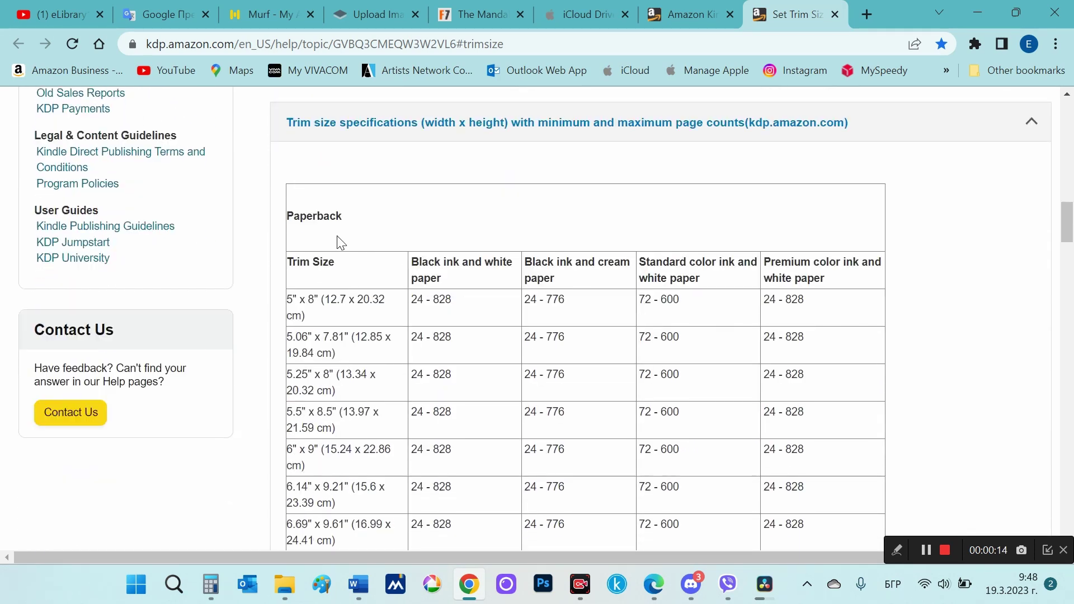
{"action": "double_click", "coordinate": [307, 217]}
{"action": "scroll", "coordinate": [504, 232], "scroll_direction": "down", "scroll_amount": 1}
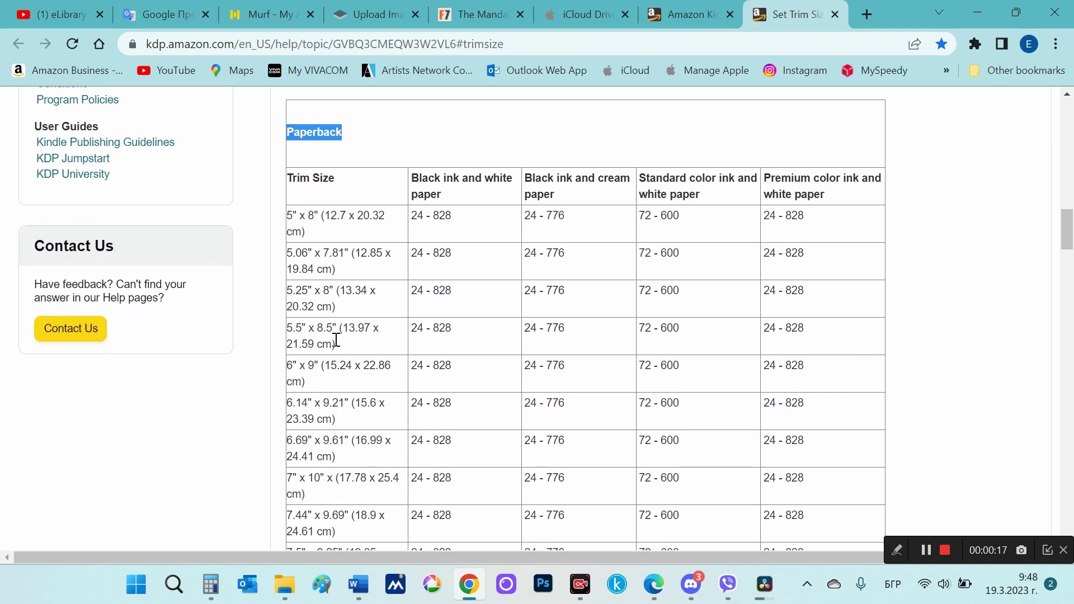
{"action": "left_click", "coordinate": [304, 364]}
{"action": "mouse_move", "coordinate": [304, 364]}
{"action": "left_mouse_down"}
{"action": "mouse_move", "coordinate": [381, 371]}
{"action": "mouse_move", "coordinate": [366, 377]}
{"action": "left_mouse_up"}
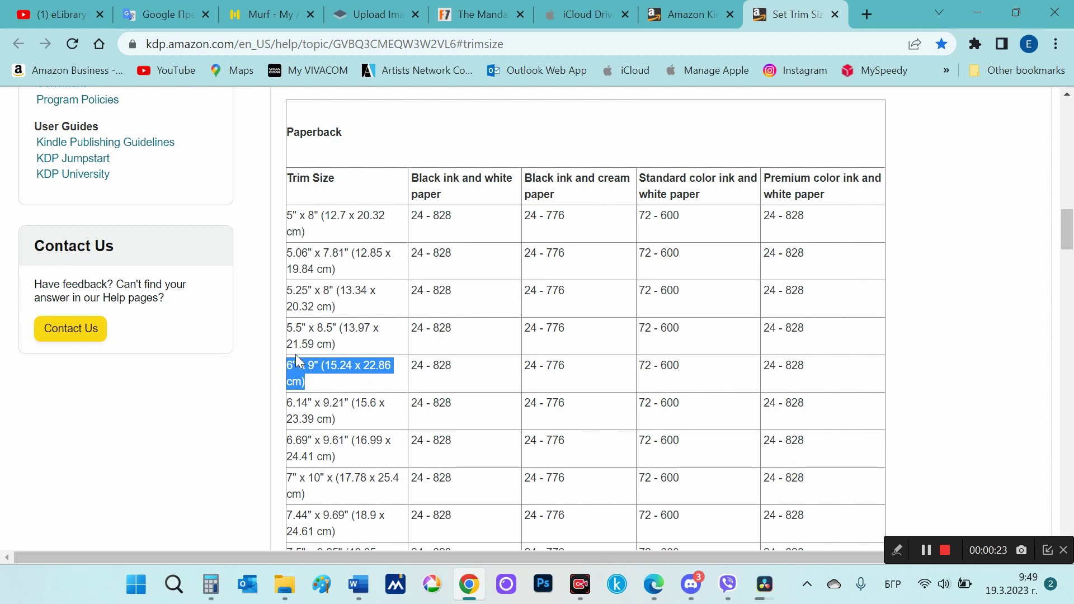
{"action": "left_click", "coordinate": [333, 373]}
- Expand the bleed examples and highlight 6" x 9" becoming 6.125" x 9.25" with bleed
{"action": "scroll", "coordinate": [455, 382], "scroll_direction": "down", "scroll_amount": 3}
{"action": "scroll", "coordinate": [455, 382], "scroll_direction": "down", "scroll_amount": 3}
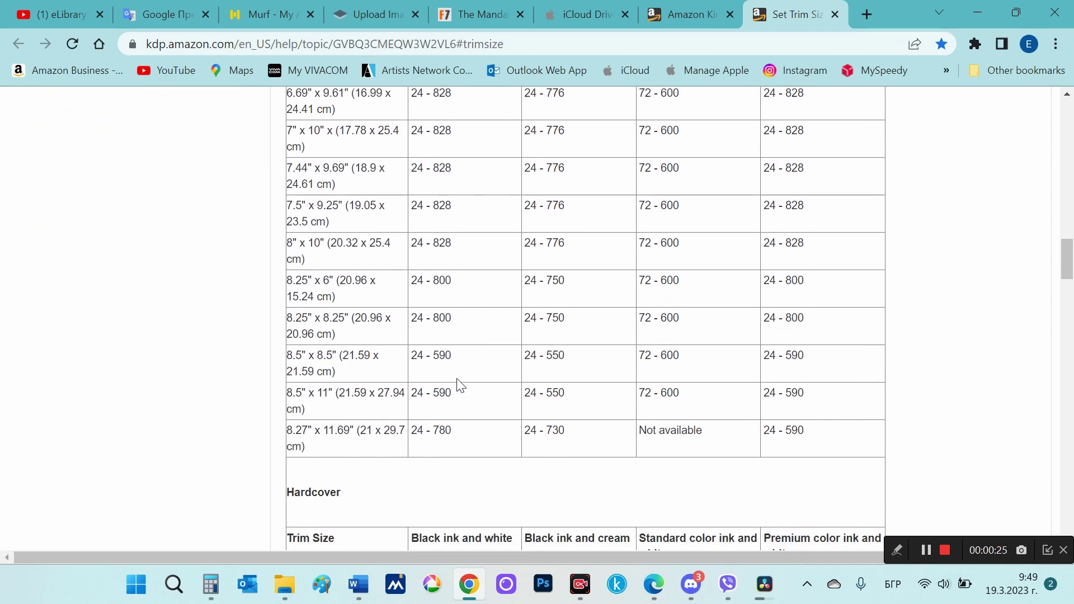
{"action": "scroll", "coordinate": [458, 379], "scroll_direction": "down", "scroll_amount": 3}
{"action": "scroll", "coordinate": [457, 378], "scroll_direction": "down", "scroll_amount": 2}
{"action": "scroll", "coordinate": [460, 385], "scroll_direction": "down", "scroll_amount": 3}
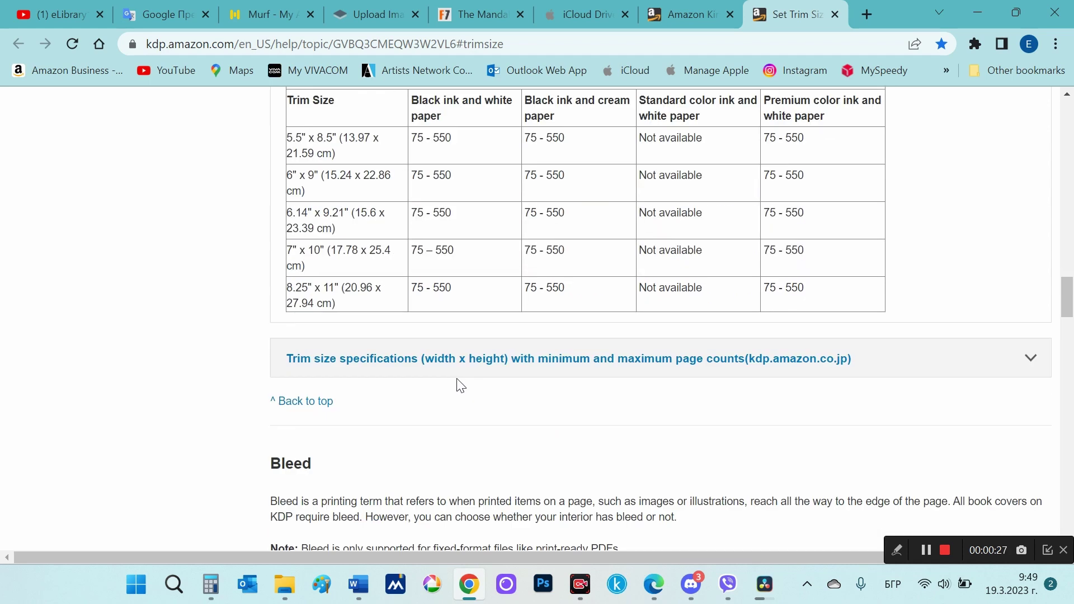
{"action": "scroll", "coordinate": [459, 381], "scroll_direction": "down", "scroll_amount": 2}
{"action": "scroll", "coordinate": [459, 380], "scroll_direction": "down", "scroll_amount": 1}
{"action": "scroll", "coordinate": [459, 379], "scroll_direction": "down", "scroll_amount": 3}
{"action": "scroll", "coordinate": [458, 378], "scroll_direction": "down", "scroll_amount": 3}
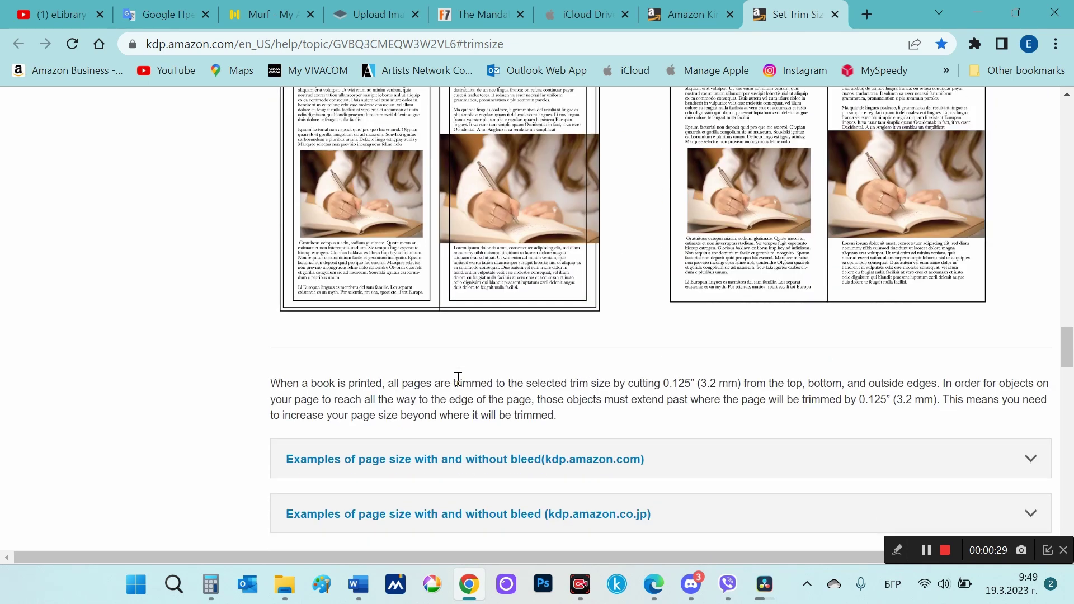
{"action": "scroll", "coordinate": [455, 377], "scroll_direction": "down", "scroll_amount": 2}
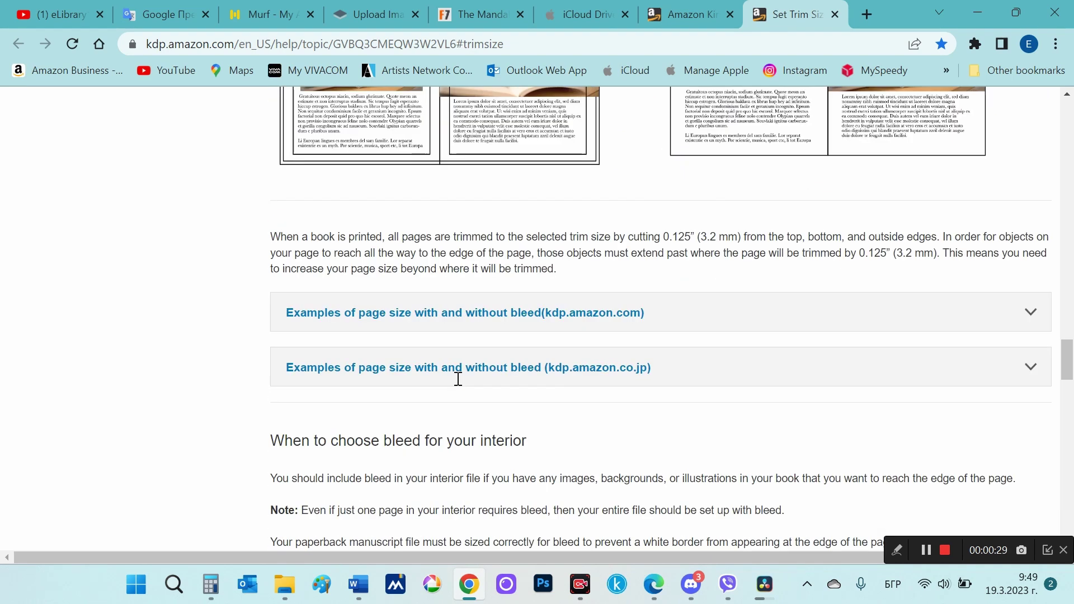
{"action": "left_click", "coordinate": [485, 313]}
{"action": "scroll", "coordinate": [587, 338], "scroll_direction": "down", "scroll_amount": 1}
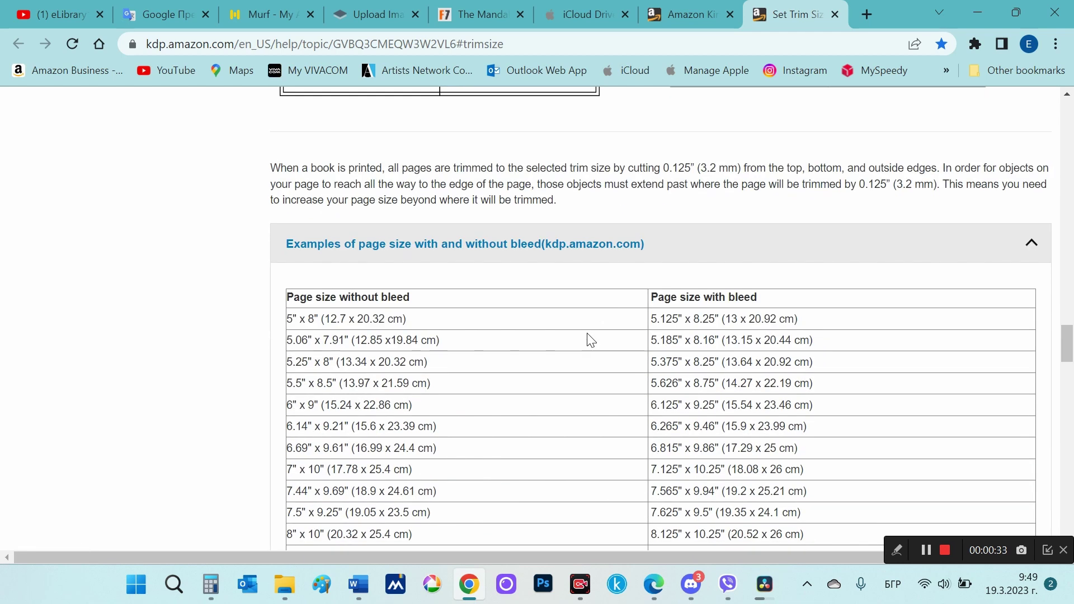
{"action": "scroll", "coordinate": [589, 338], "scroll_direction": "down", "scroll_amount": 1}
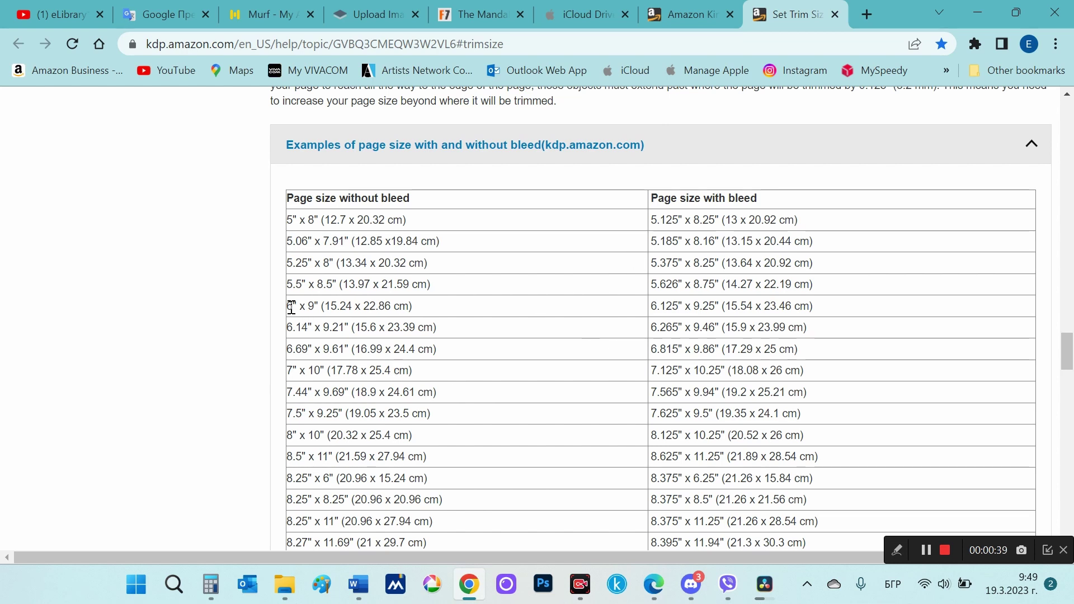
{"action": "left_click_drag", "start_coordinate": [287, 305], "coordinate": [823, 308]}
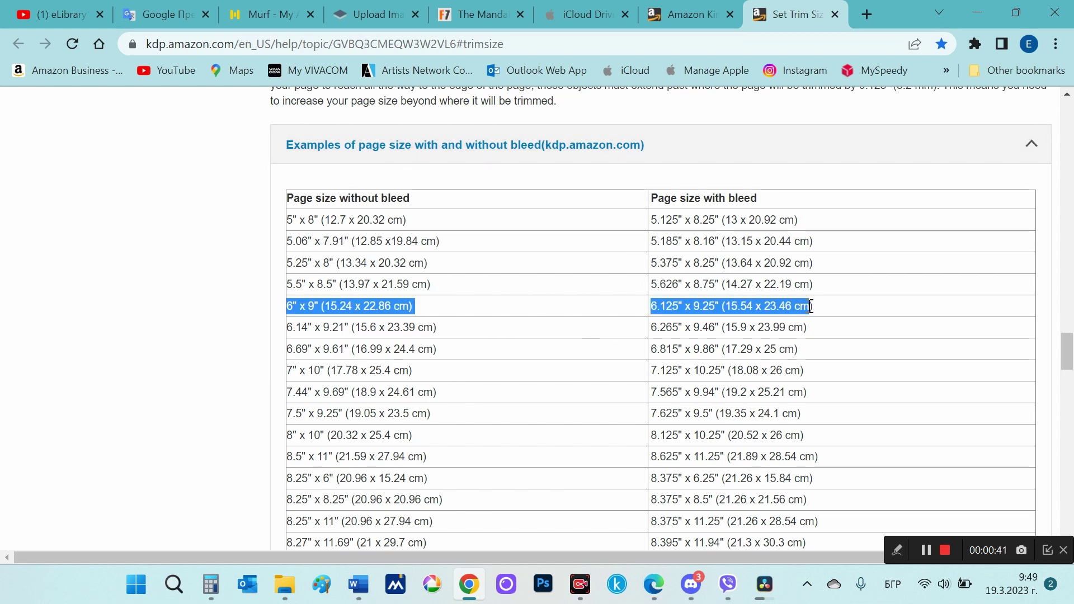
{"action": "scroll", "coordinate": [822, 343], "scroll_direction": "down", "scroll_amount": 2}
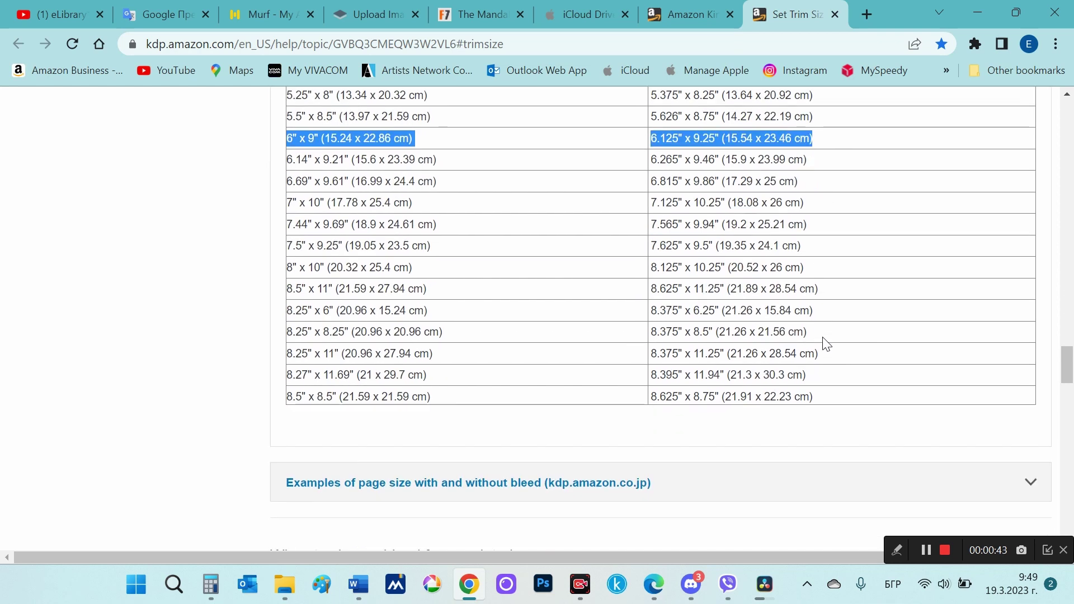
{"action": "scroll", "coordinate": [826, 343], "scroll_direction": "up", "scroll_amount": 2}
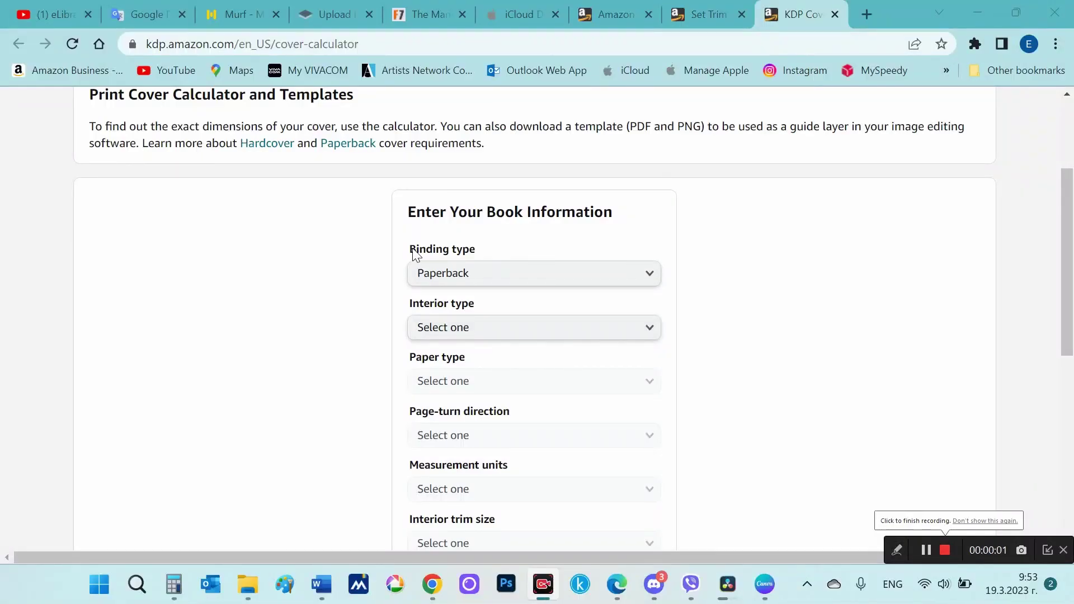
- Set the cover calculator to Paperback binding, Premium color interior and White paper
{"action": "double_click", "coordinate": [413, 249]}
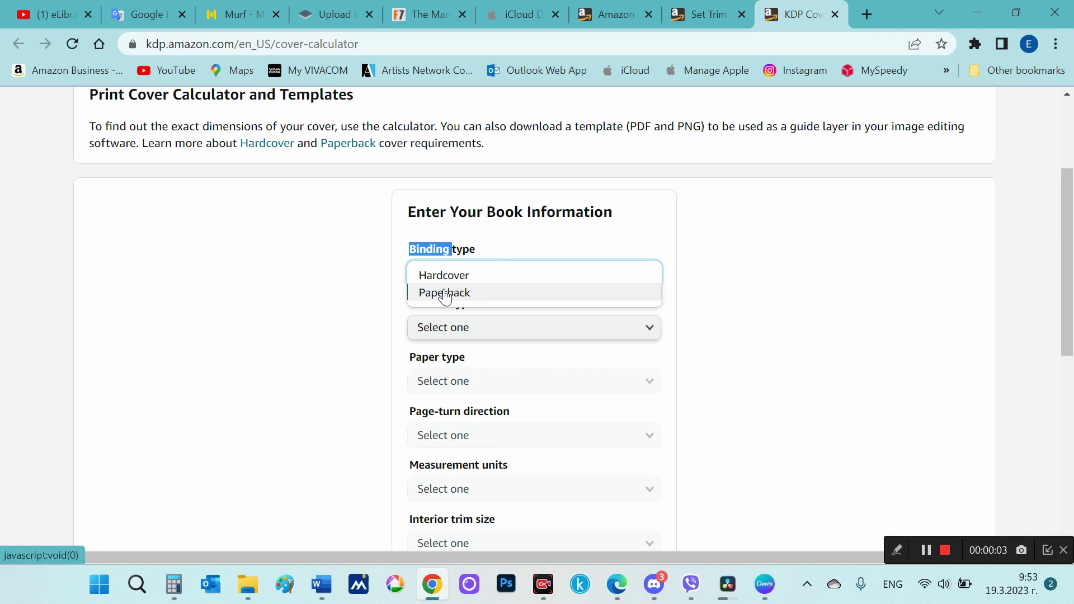
{"action": "left_click", "coordinate": [445, 293]}
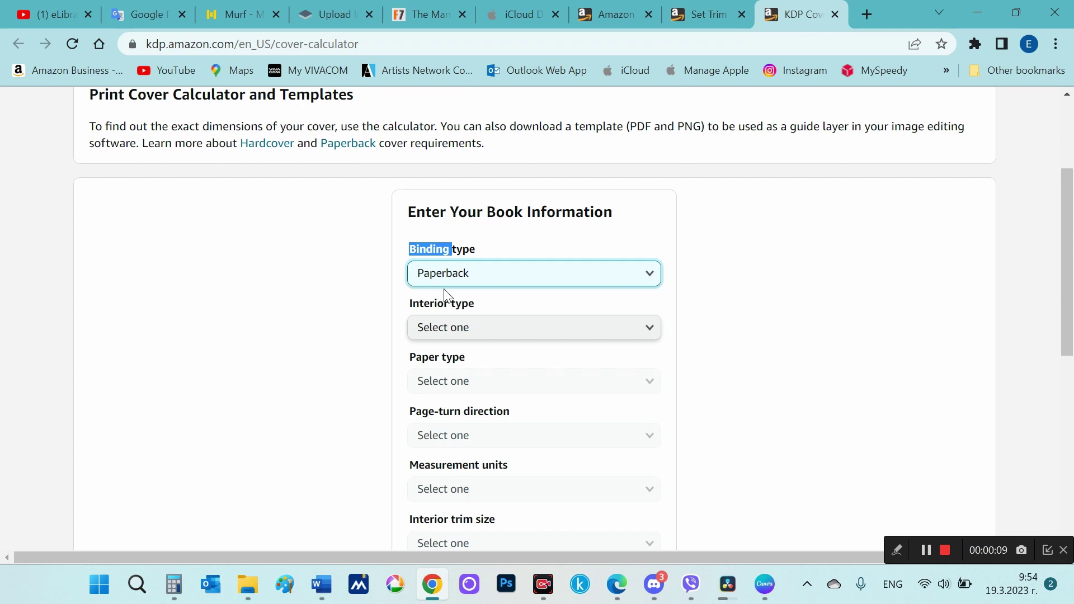
{"action": "left_click", "coordinate": [495, 337]}
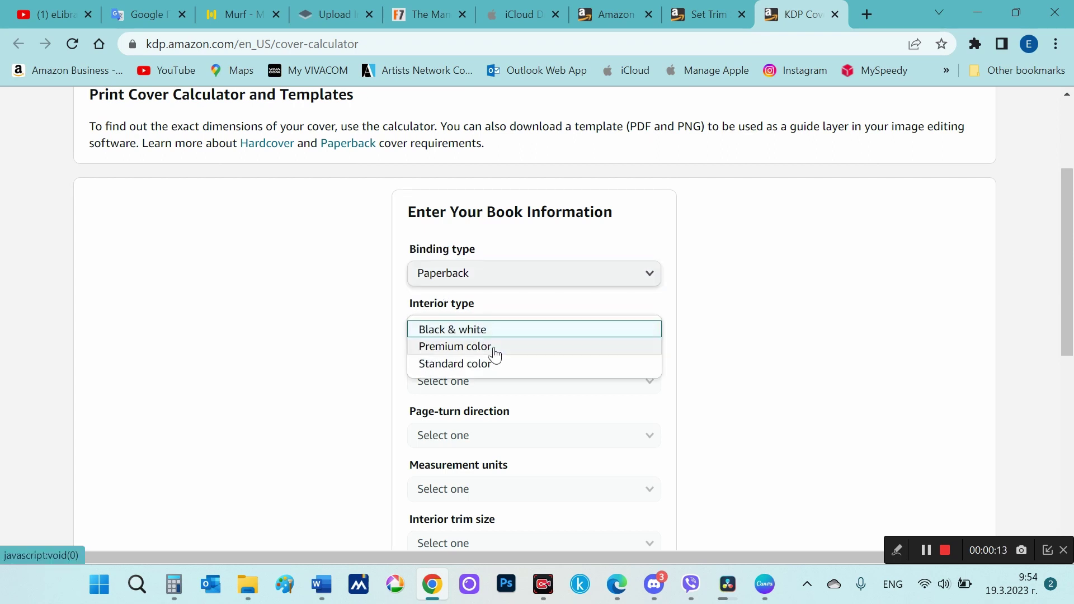
{"action": "left_click", "coordinate": [495, 348]}
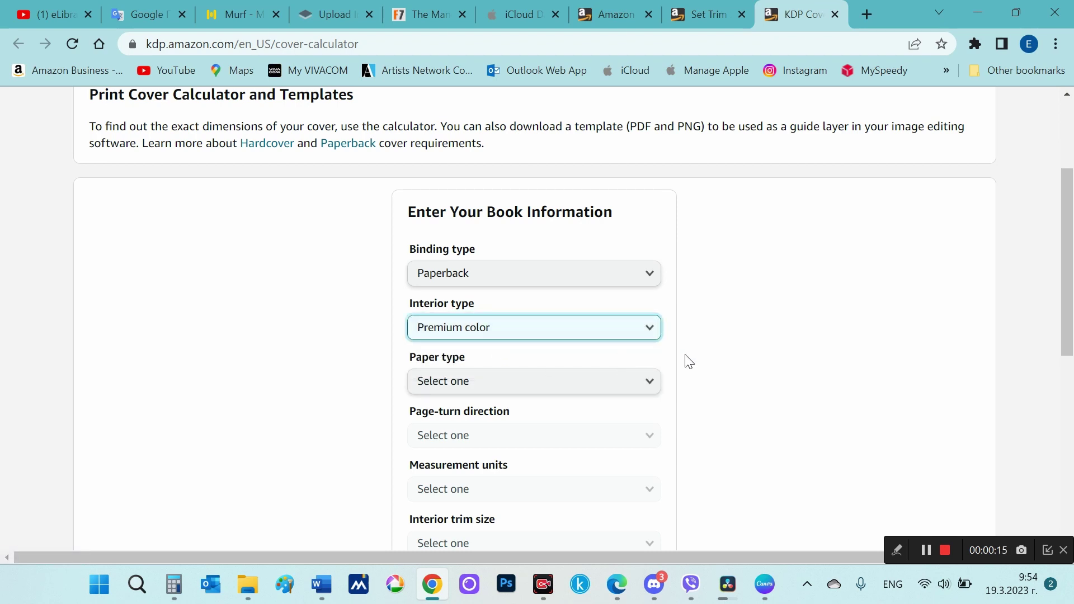
{"action": "left_click", "coordinate": [558, 391]}
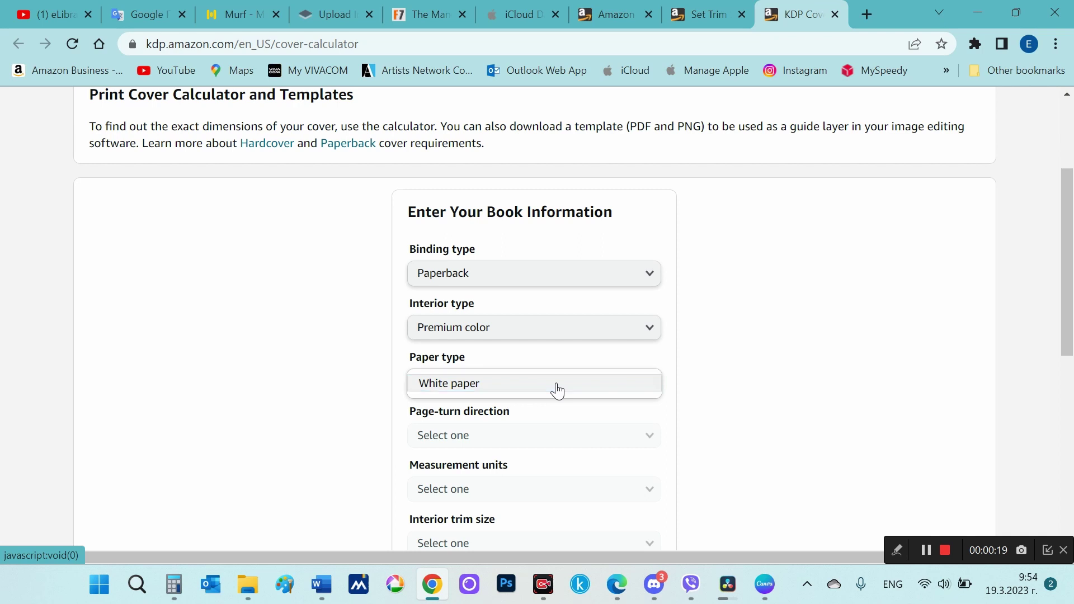
{"action": "left_click", "coordinate": [554, 388]}
- Choose Left to Right page turn, Inches units and a 6 x 9 in trim size
{"action": "scroll", "coordinate": [753, 390], "scroll_direction": "down", "scroll_amount": 1}
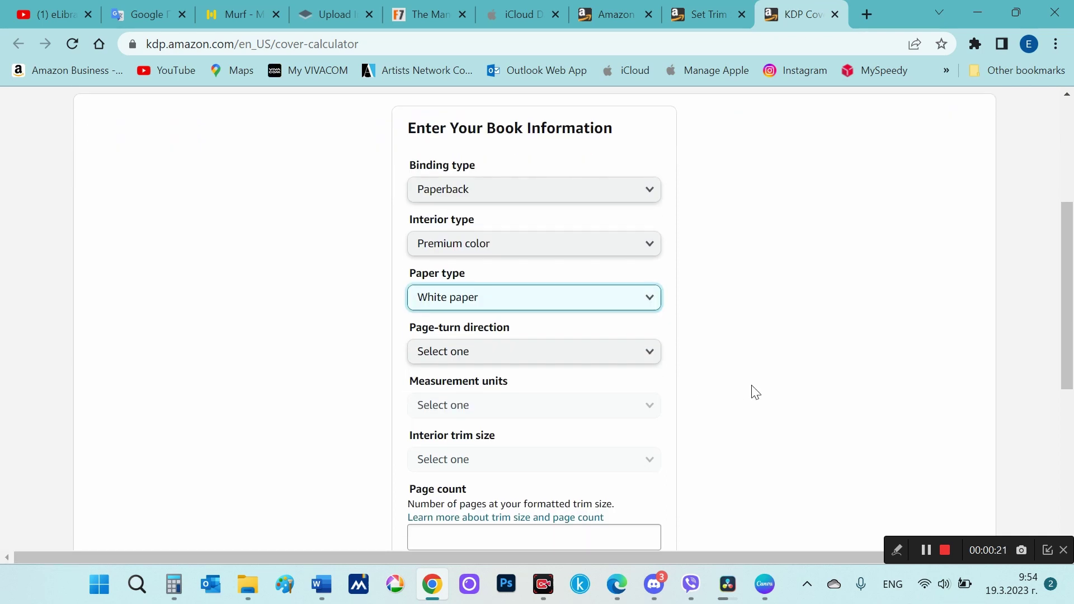
{"action": "left_click", "coordinate": [510, 353]}
{"action": "left_click", "coordinate": [509, 354]}
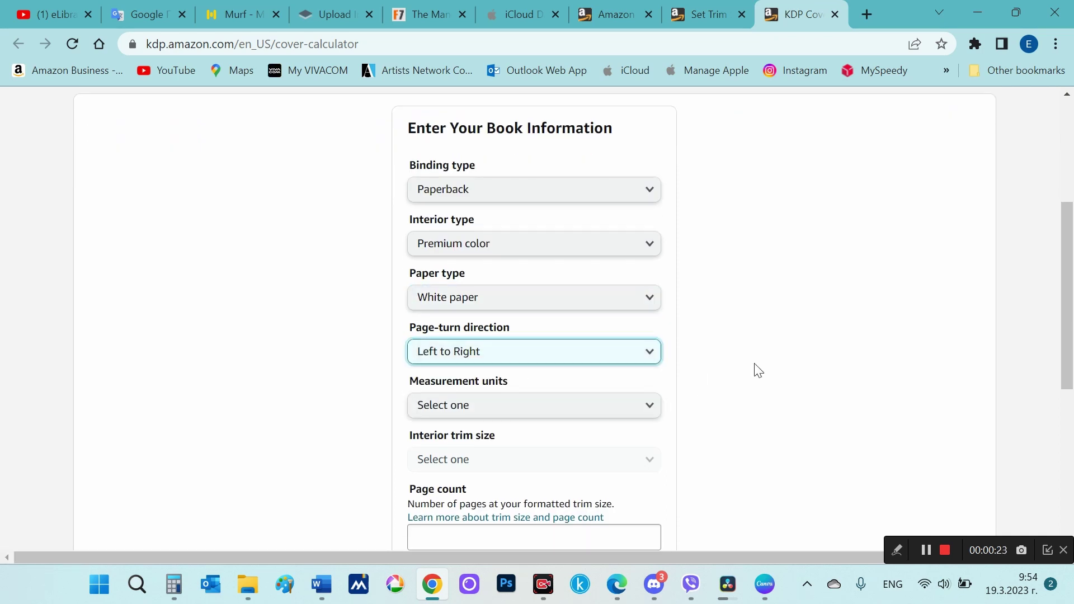
{"action": "scroll", "coordinate": [759, 371], "scroll_direction": "down", "scroll_amount": 1}
{"action": "left_click", "coordinate": [501, 322]}
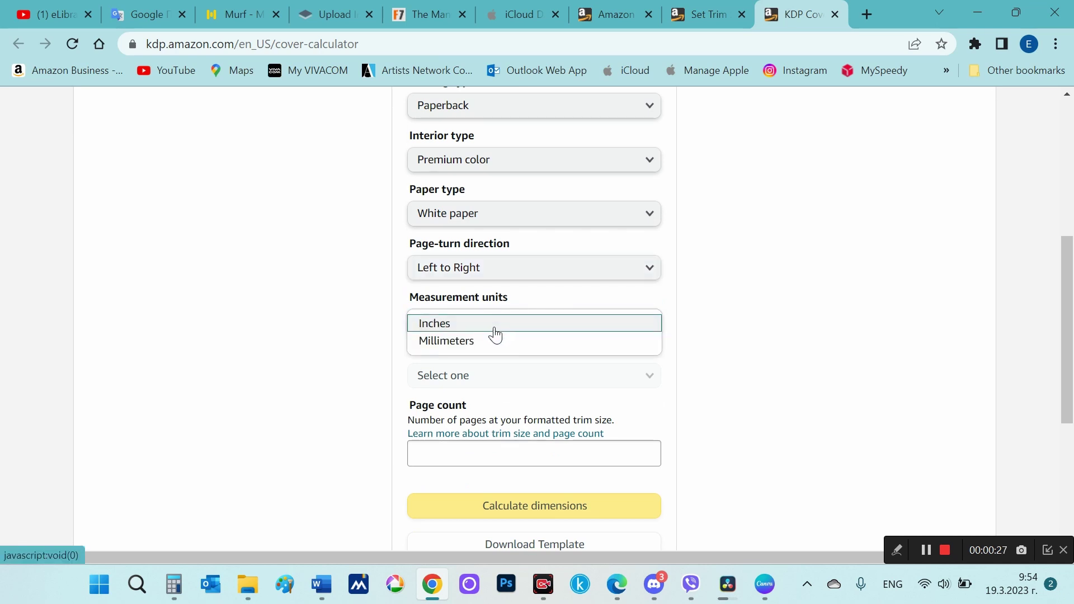
{"action": "left_click", "coordinate": [493, 329]}
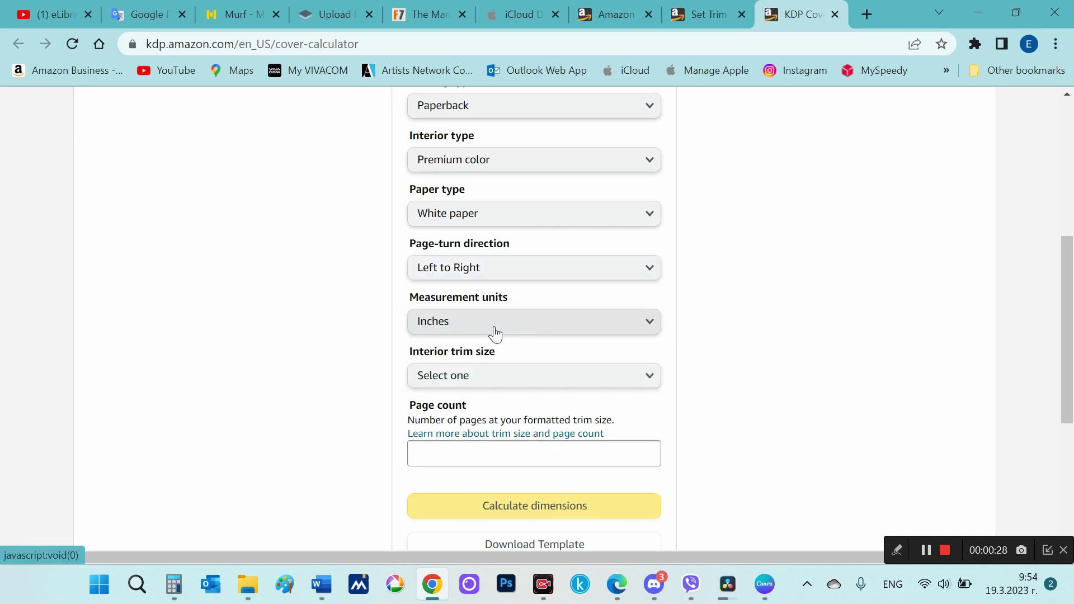
{"action": "left_click", "coordinate": [547, 377]}
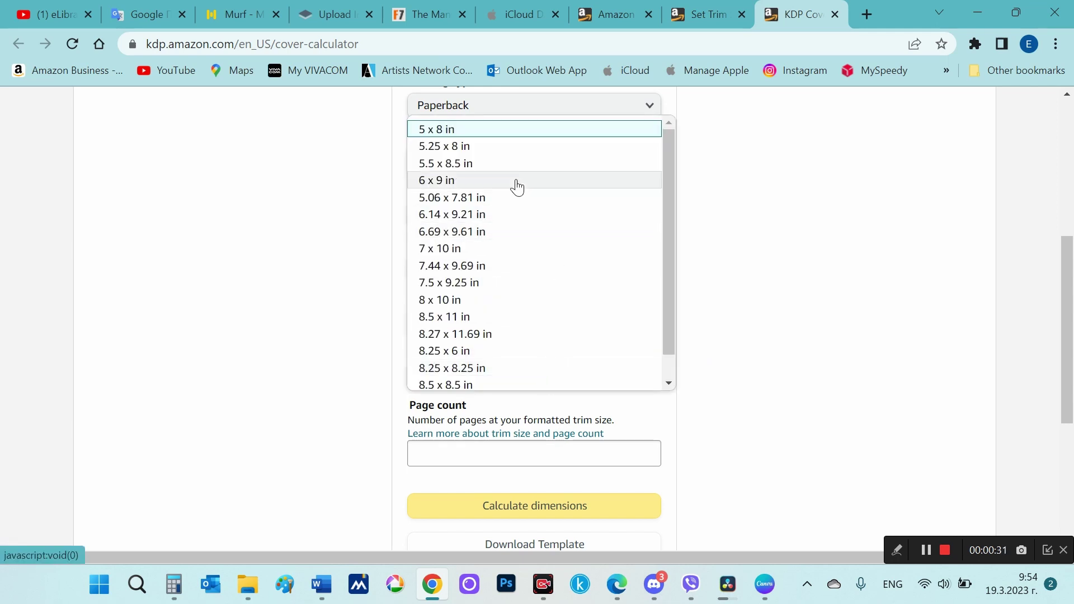
{"action": "left_click", "coordinate": [445, 181]}
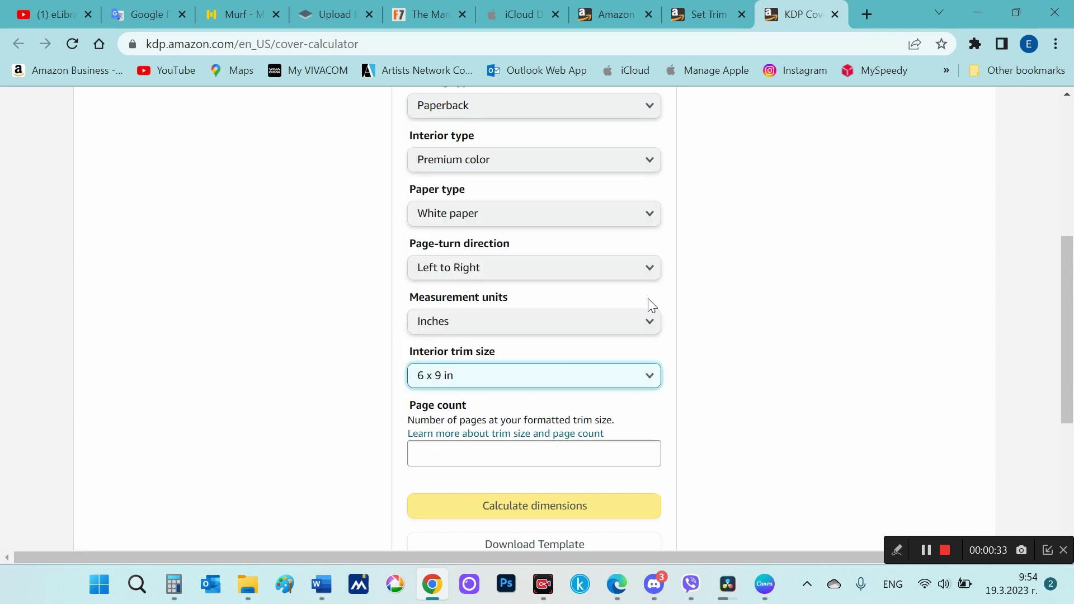
- Enter the book's page count and calculate the cover dimensions
{"action": "scroll", "coordinate": [843, 376], "scroll_direction": "down", "scroll_amount": 1}
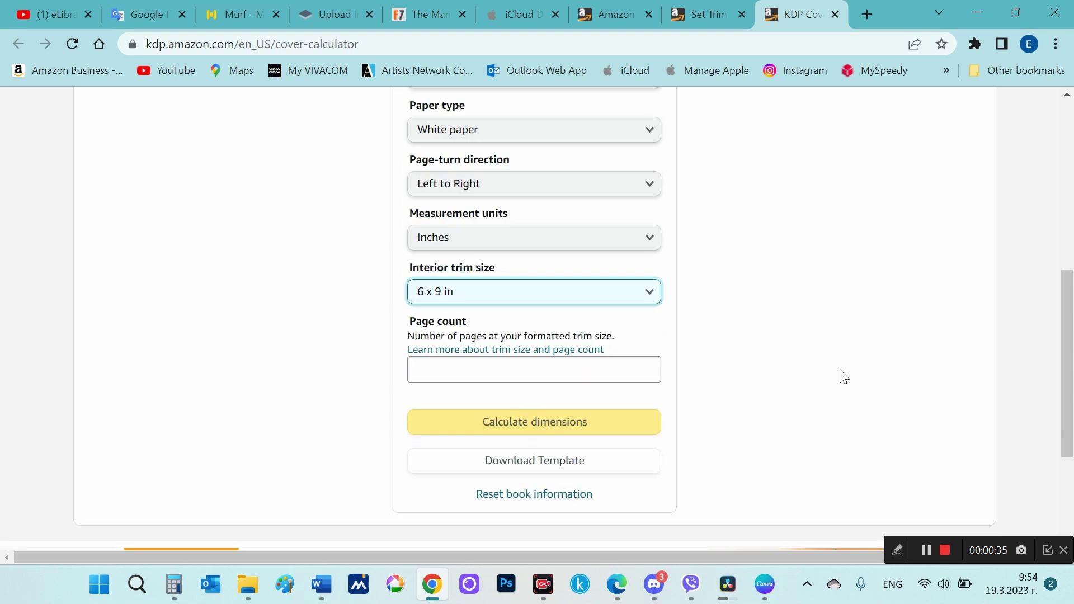
{"action": "left_click", "coordinate": [597, 371]}
{"action": "type", "text": "200"}
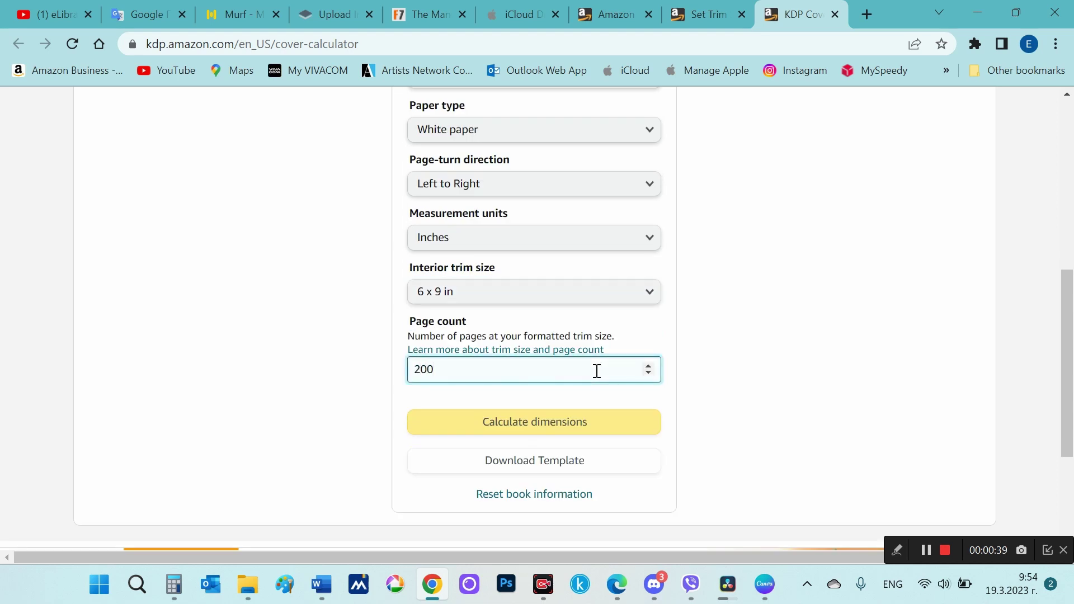
{"action": "left_click", "coordinate": [547, 422]}
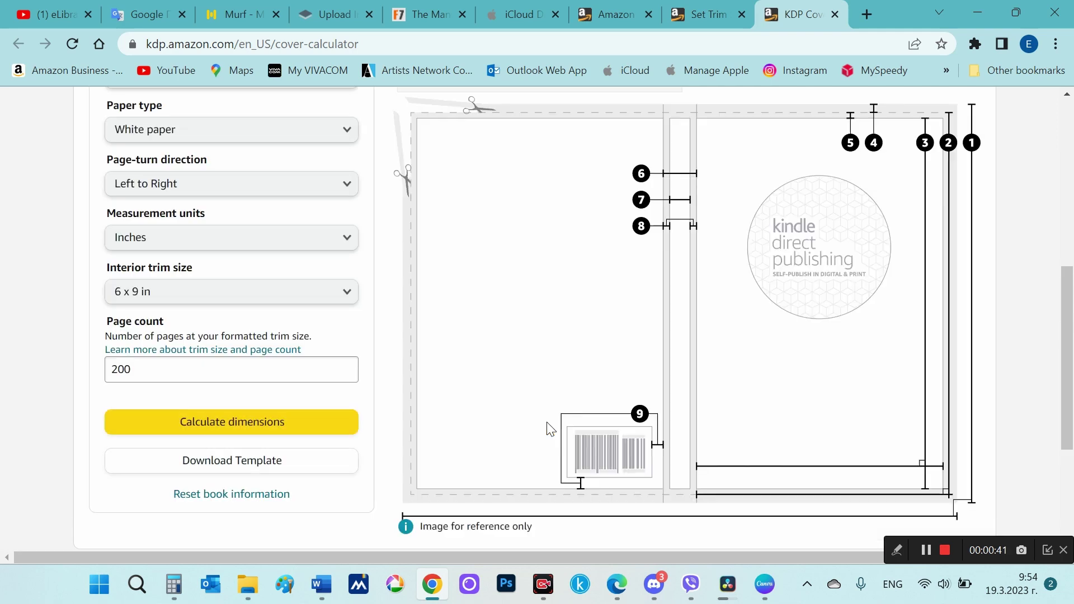
{"action": "scroll", "coordinate": [596, 399], "scroll_direction": "up", "scroll_amount": 3}
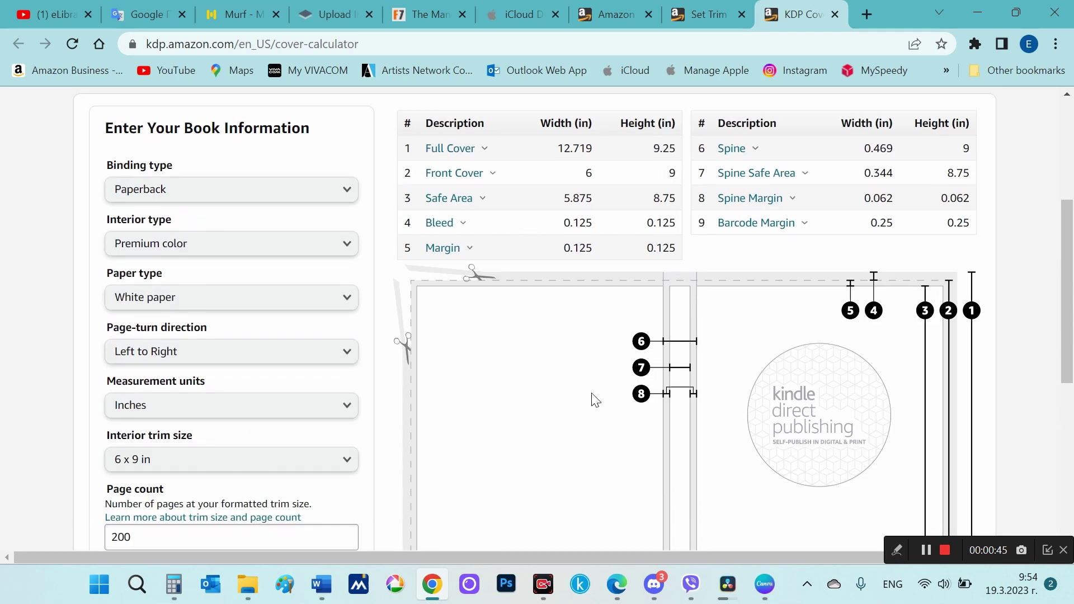
{"action": "scroll", "coordinate": [596, 400], "scroll_direction": "up", "scroll_amount": 2}
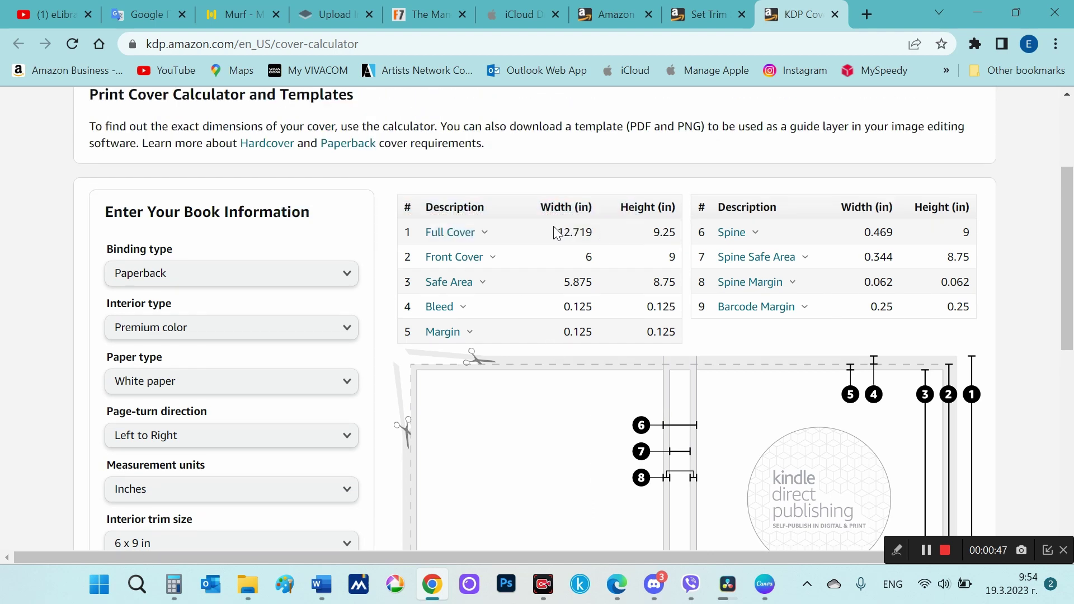
- Copy the 12.719 in full cover width and return to Canva
{"action": "left_click_drag", "start_coordinate": [547, 230], "coordinate": [681, 233]}
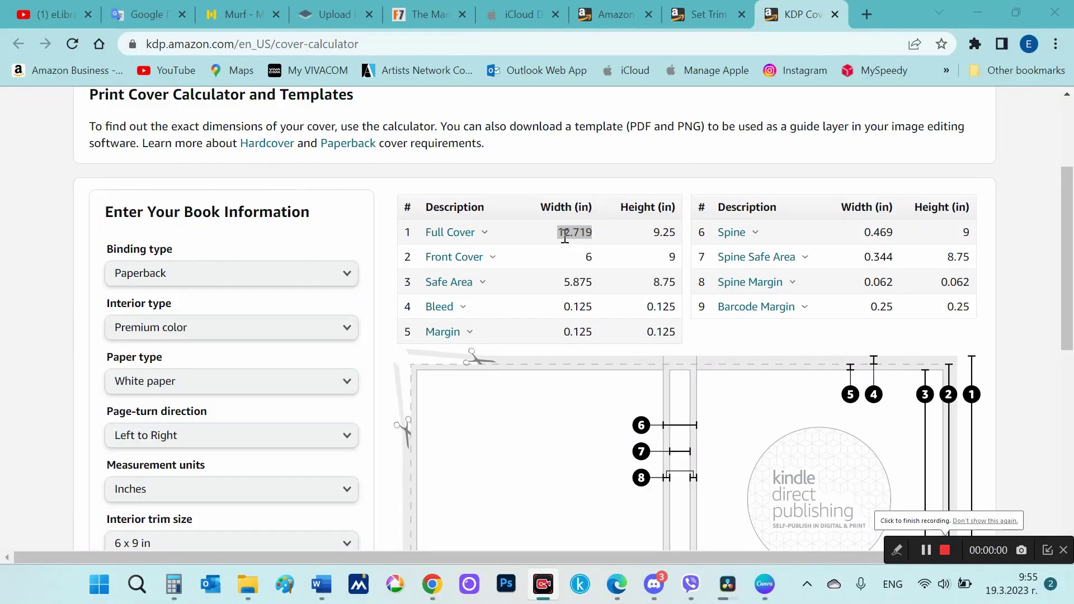
{"action": "left_click_drag", "start_coordinate": [557, 233], "coordinate": [598, 240]}
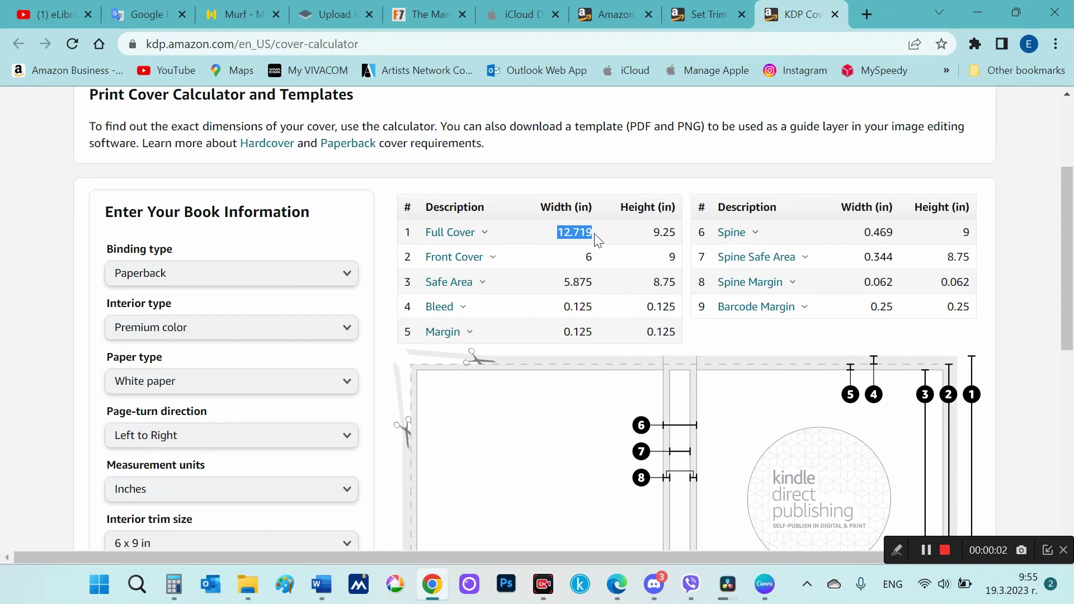
{"action": "right_click", "coordinate": [579, 235]}
{"action": "left_click", "coordinate": [599, 246]}
{"action": "key", "text": "alt+Tab"}
{"action": "key", "text": "alt+Tab"}
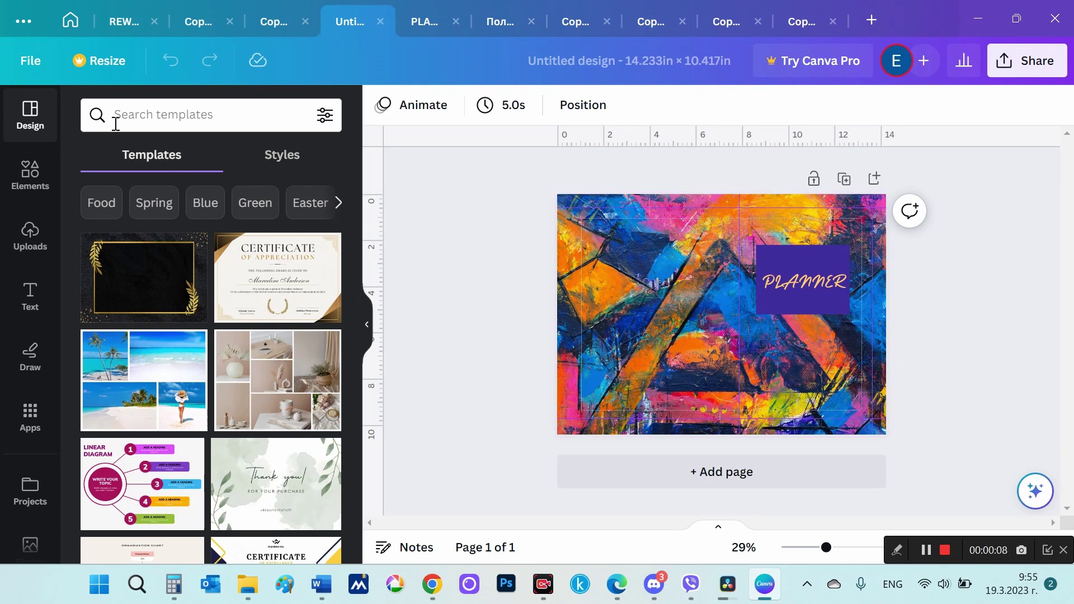
- Start a new custom-size Canva design measured in inches
{"action": "left_click", "coordinate": [34, 62]}
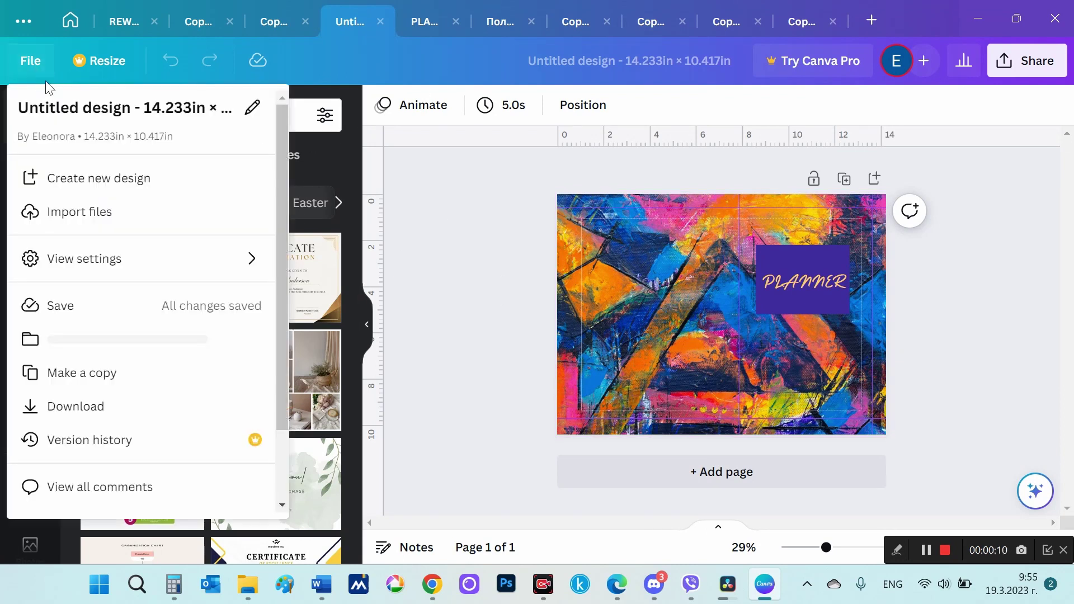
{"action": "left_click", "coordinate": [91, 178]}
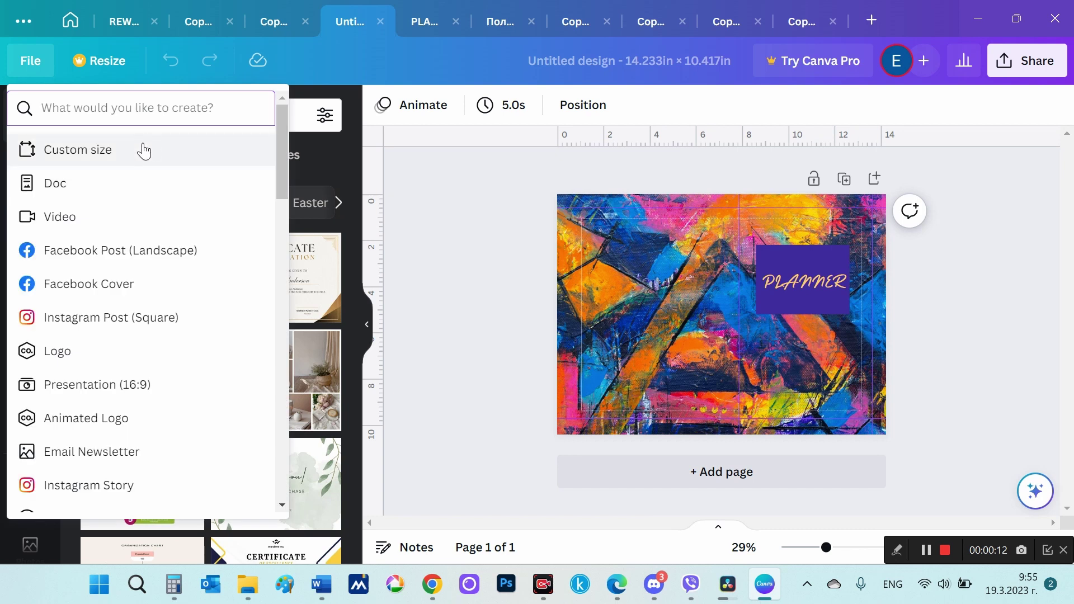
{"action": "left_click", "coordinate": [133, 153]}
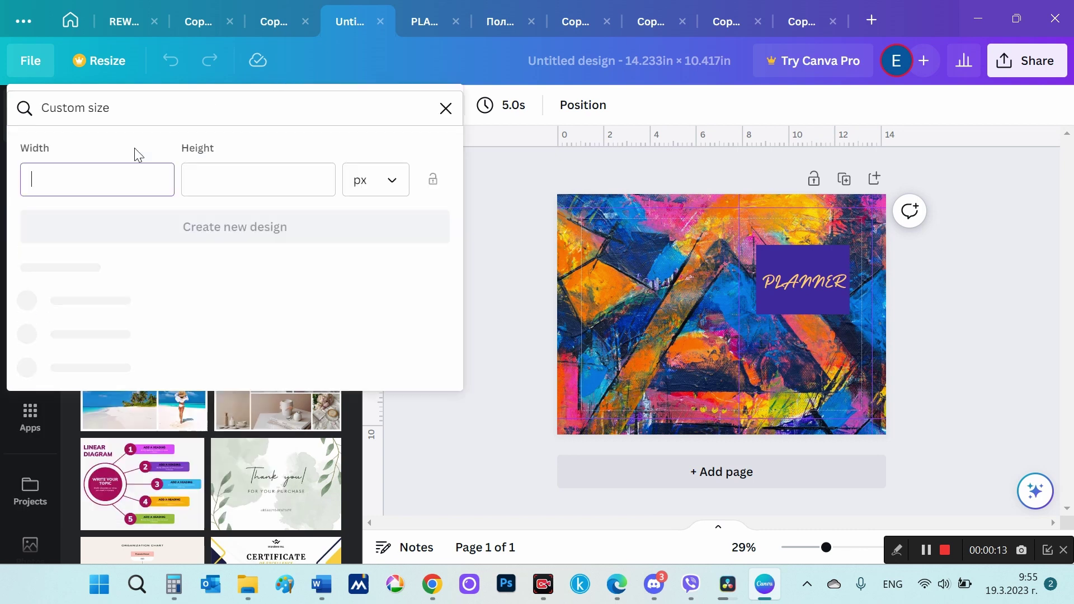
{"action": "left_click", "coordinate": [372, 180]}
{"action": "left_click", "coordinate": [363, 261]}
- Enter width 12.719 and height 9.25 copied from KDP, and create the design
{"action": "left_click", "coordinate": [146, 182]}
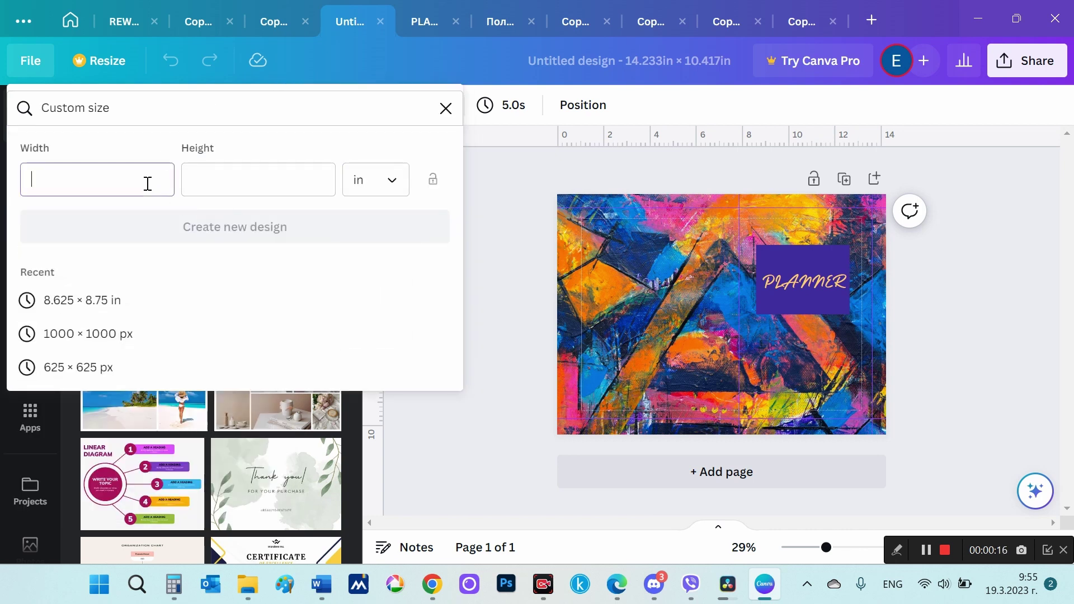
{"action": "type", "text": "12.719"}
{"action": "left_click", "coordinate": [227, 179]}
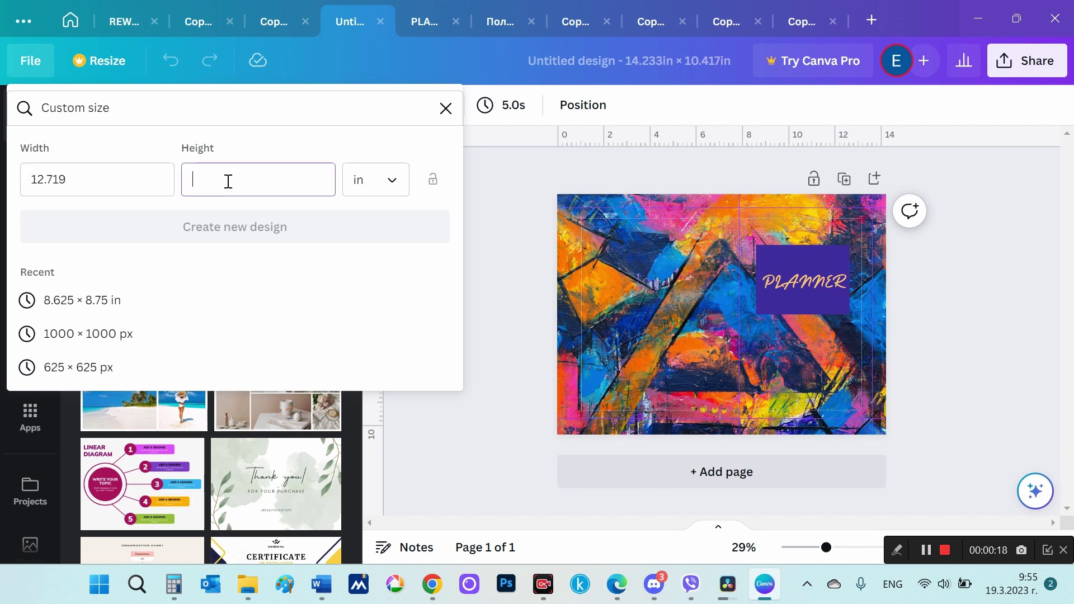
{"action": "key", "text": "alt+Tab"}
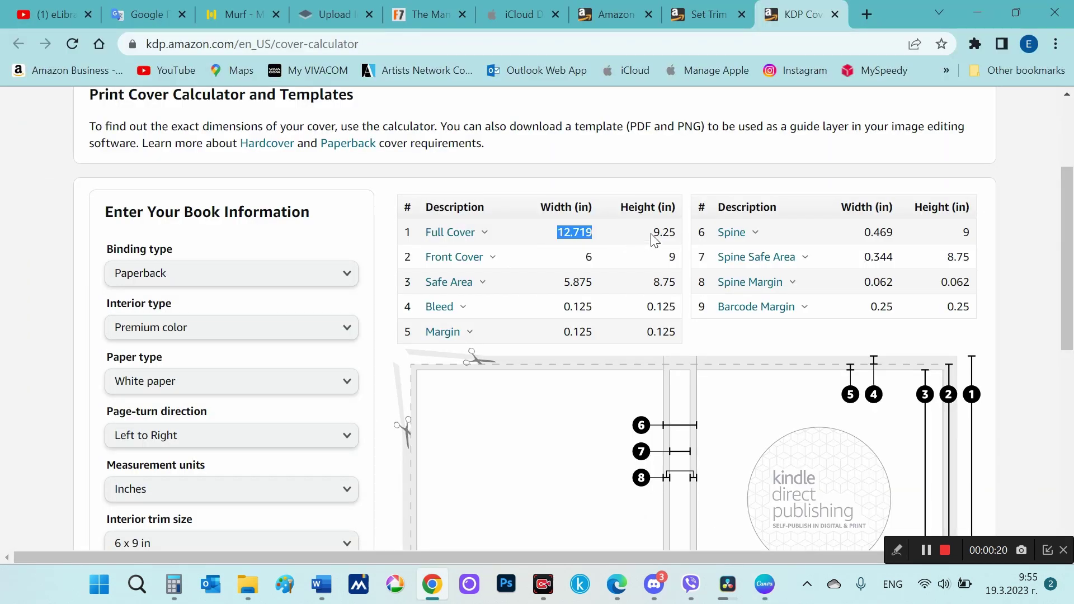
{"action": "left_click_drag", "start_coordinate": [651, 232], "coordinate": [678, 238]}
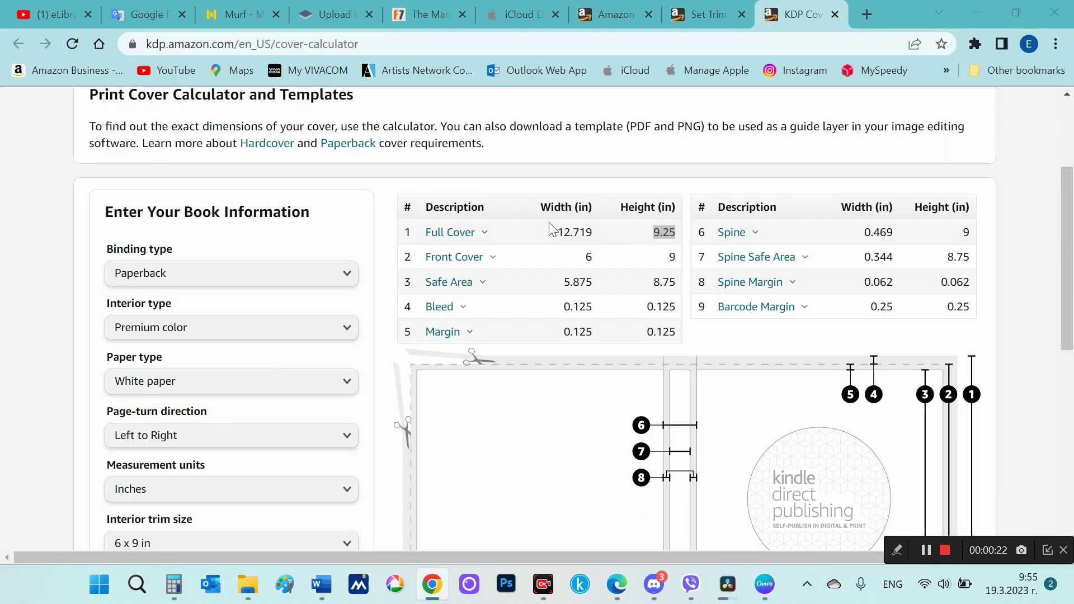
{"action": "key", "text": "alt+Tab"}
{"action": "key", "text": "ctrl+v"}
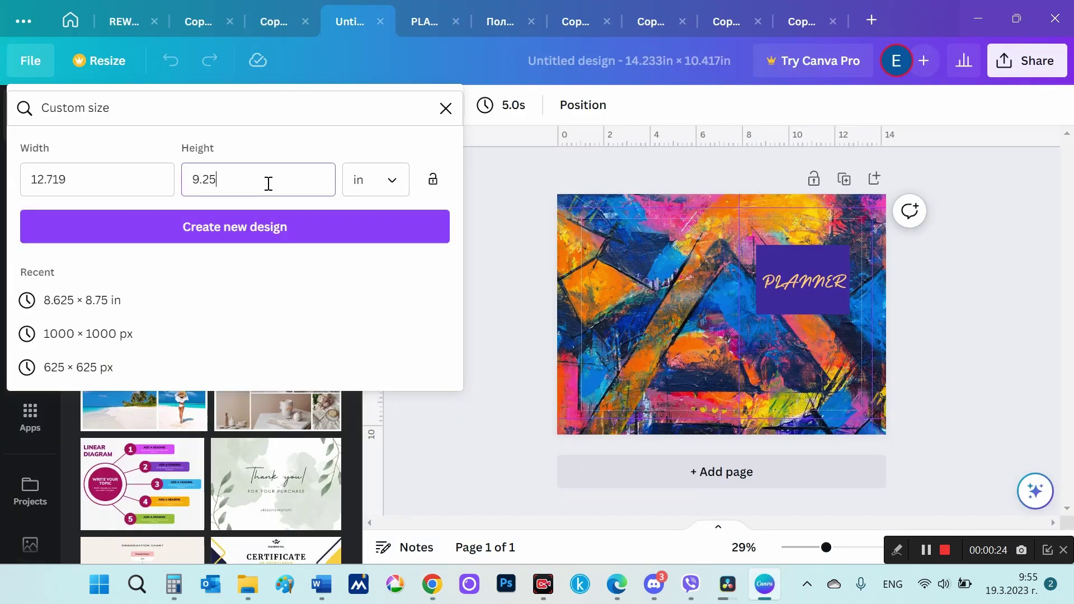
{"action": "left_click", "coordinate": [280, 228]}
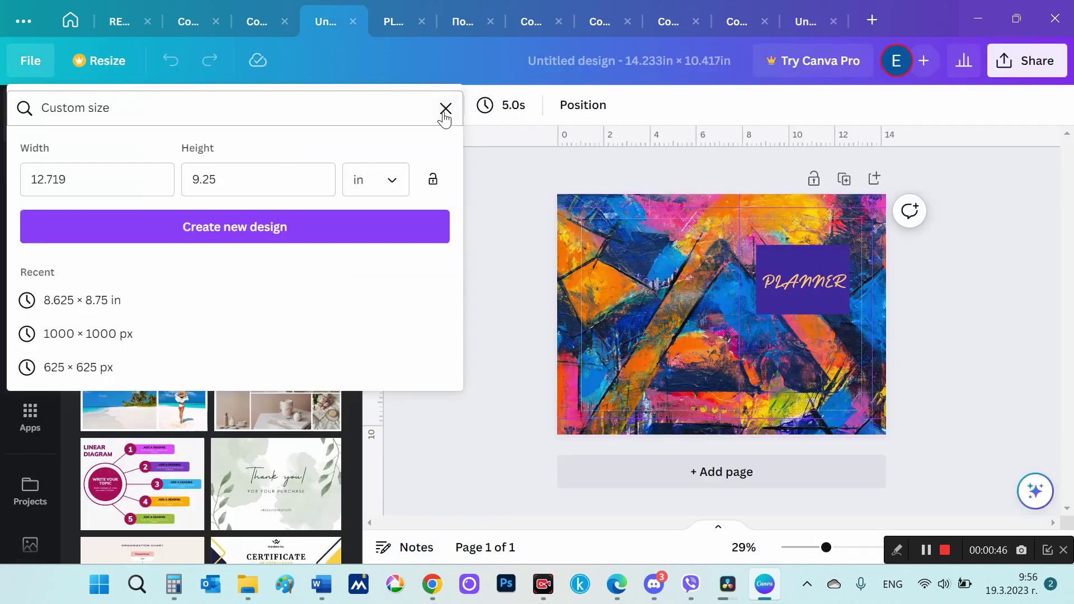
- Copy the abstract background painting from the original design into the new blank cover
{"action": "left_click", "coordinate": [446, 108]}
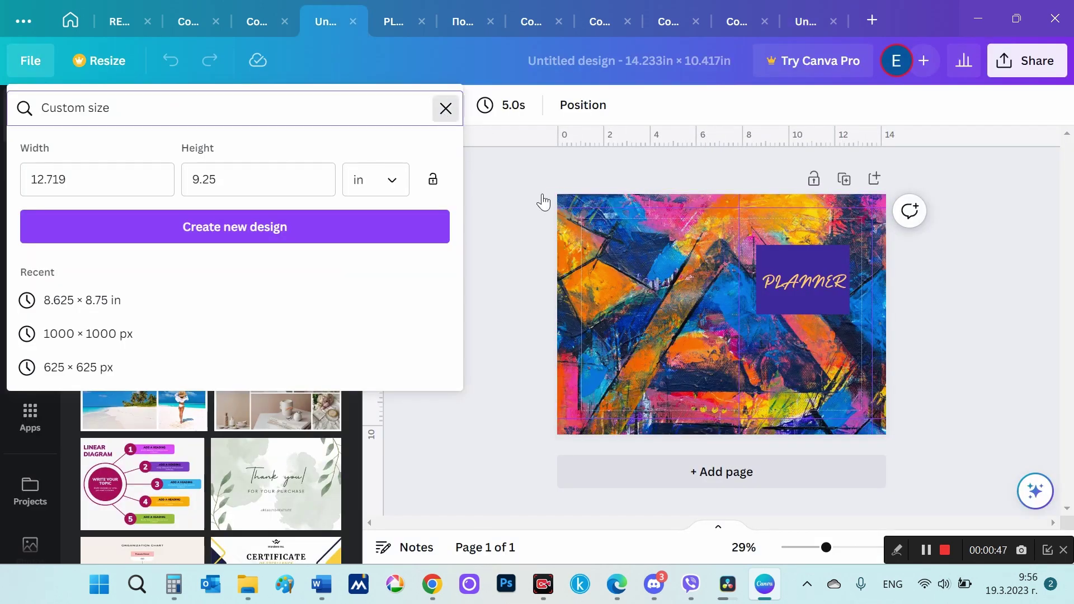
{"action": "left_click", "coordinate": [821, 331]}
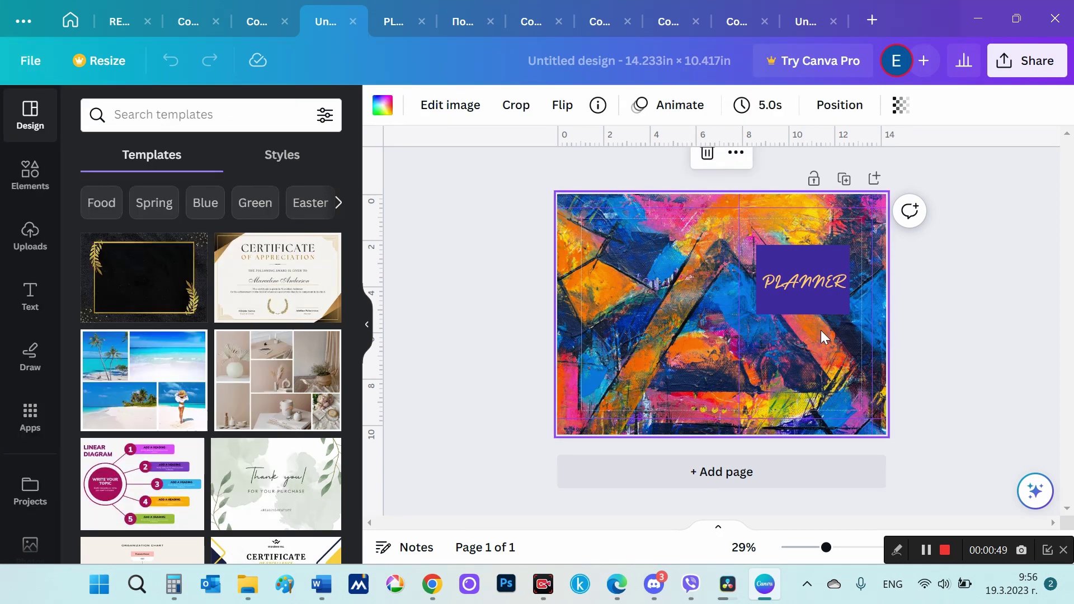
{"action": "left_click_drag", "start_coordinate": [821, 330], "coordinate": [725, 277]}
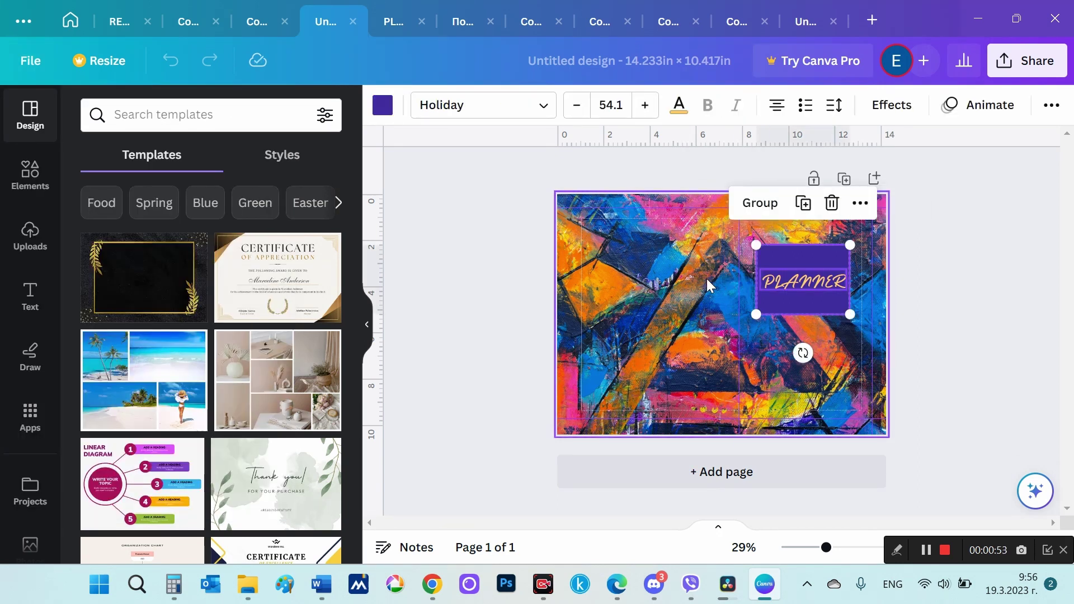
{"action": "left_click", "coordinate": [707, 279]}
{"action": "right_click", "coordinate": [707, 279]}
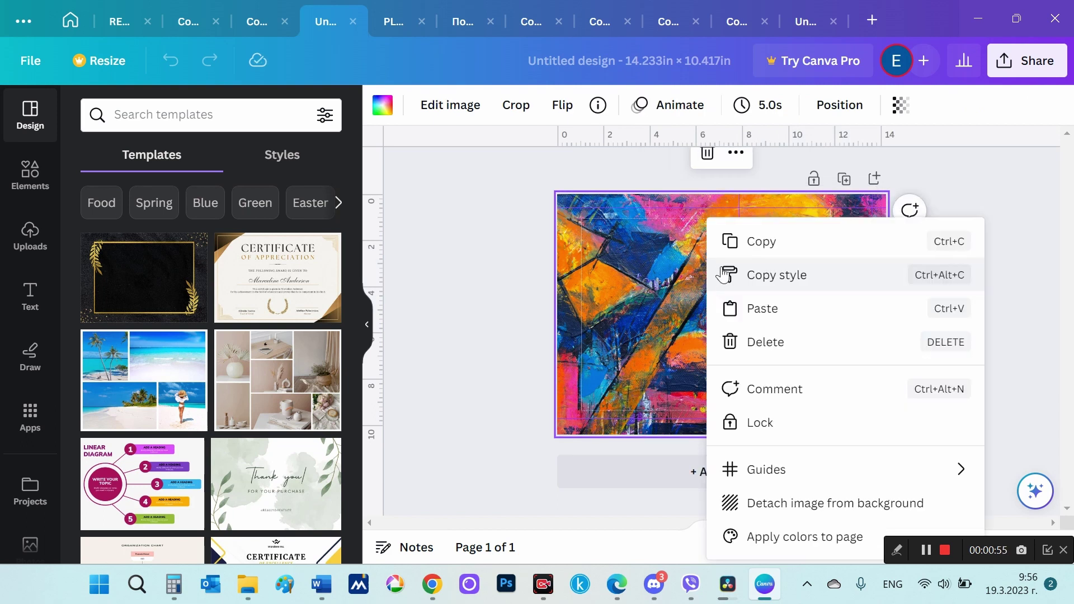
{"action": "left_click", "coordinate": [757, 256]}
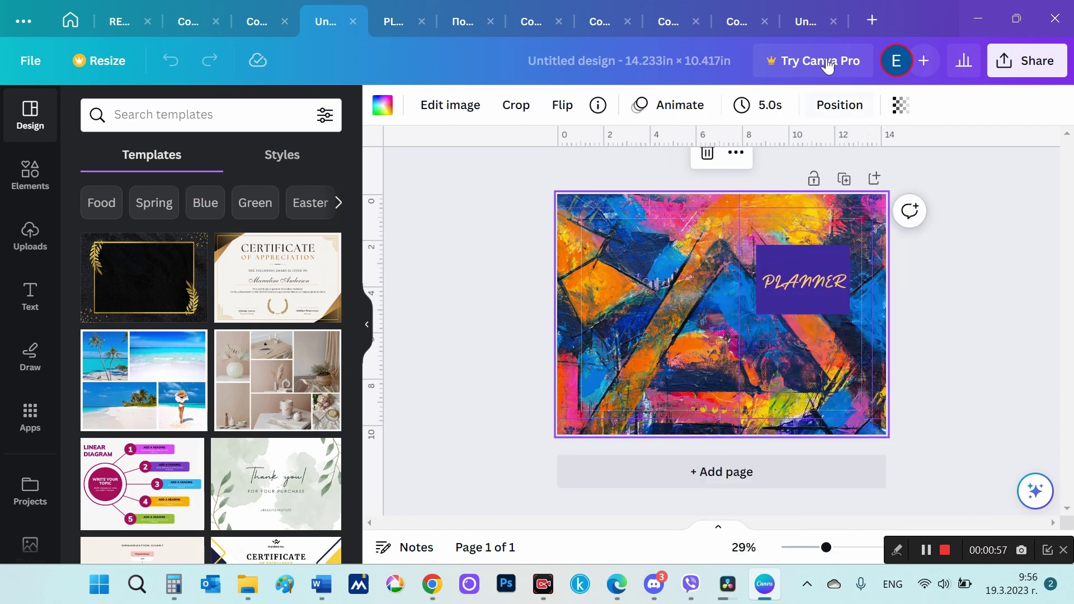
{"action": "left_click", "coordinate": [813, 23]}
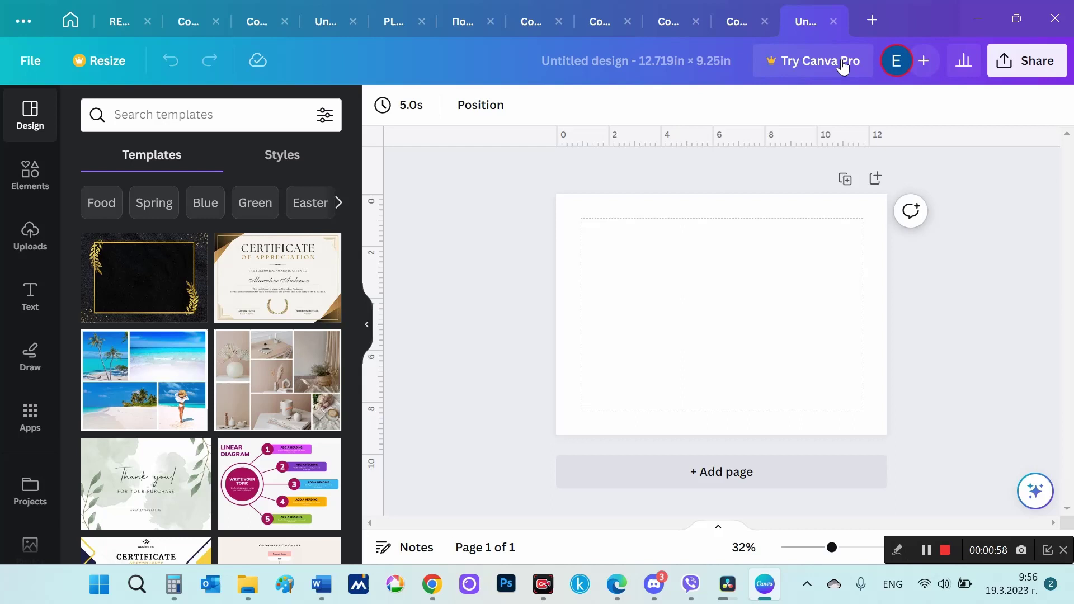
{"action": "right_click", "coordinate": [746, 273]}
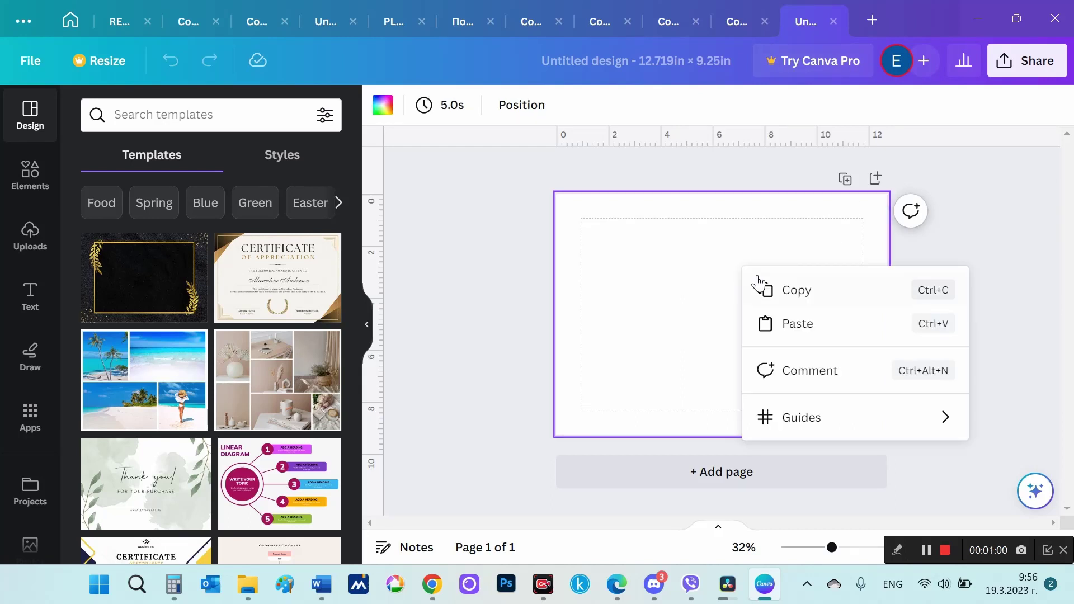
{"action": "left_click", "coordinate": [806, 329]}
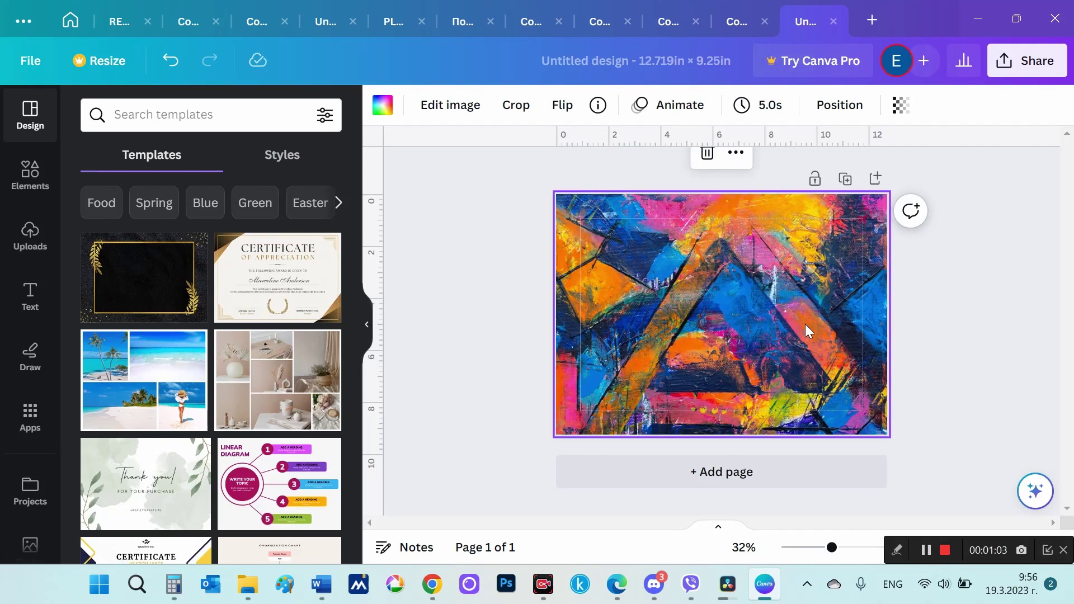
- Copy the PLANNER label box from the original design onto the new cover's painting
{"action": "left_click", "coordinate": [321, 22]}
{"action": "left_click", "coordinate": [832, 276]}
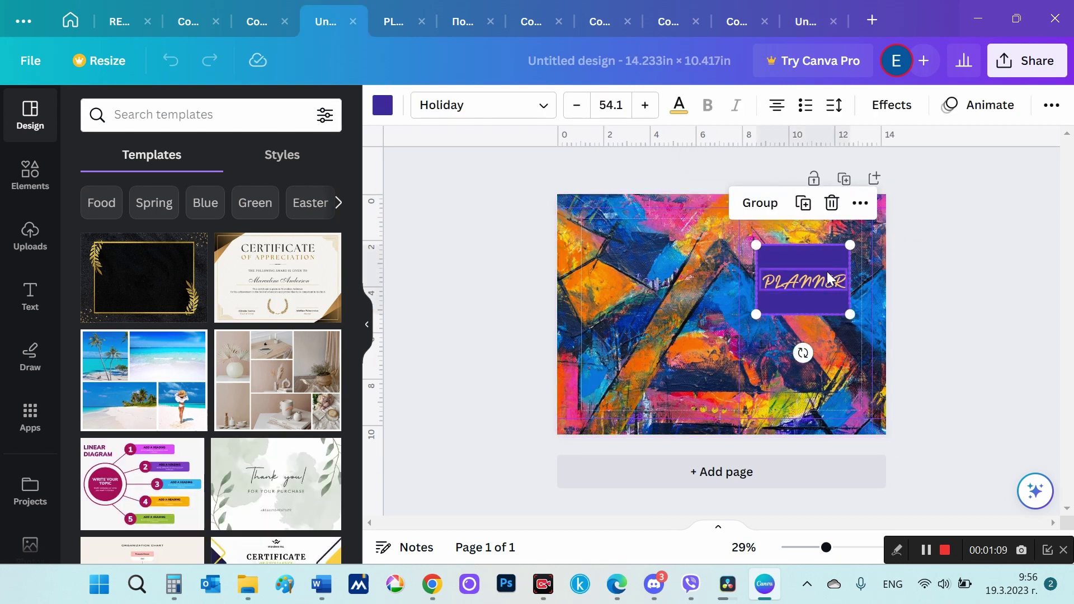
{"action": "right_click", "coordinate": [831, 278]}
{"action": "left_click", "coordinate": [887, 230]}
{"action": "left_click", "coordinate": [809, 22]}
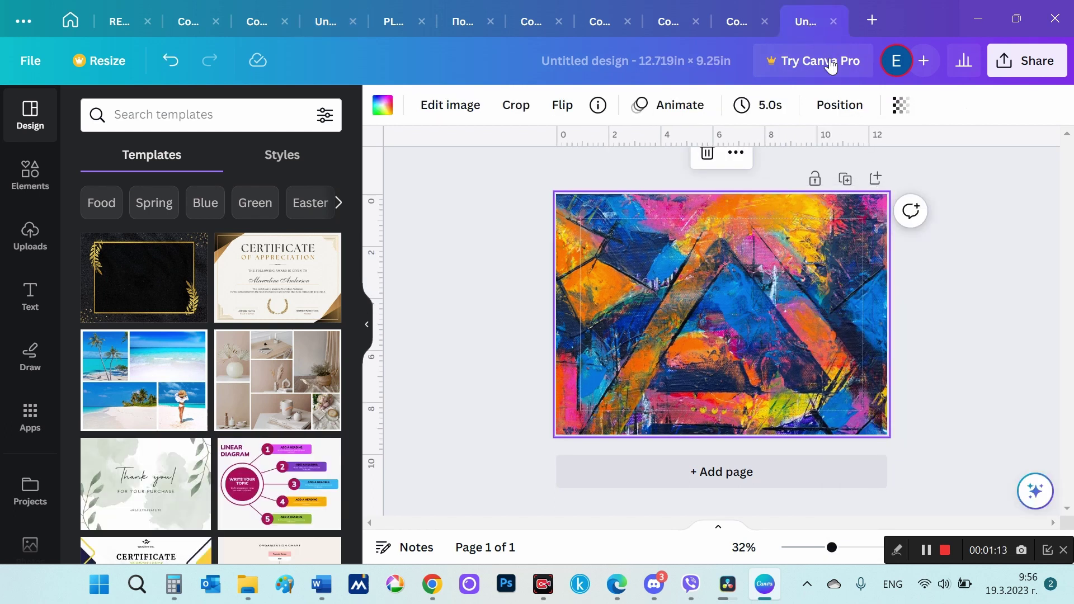
{"action": "right_click", "coordinate": [800, 317]}
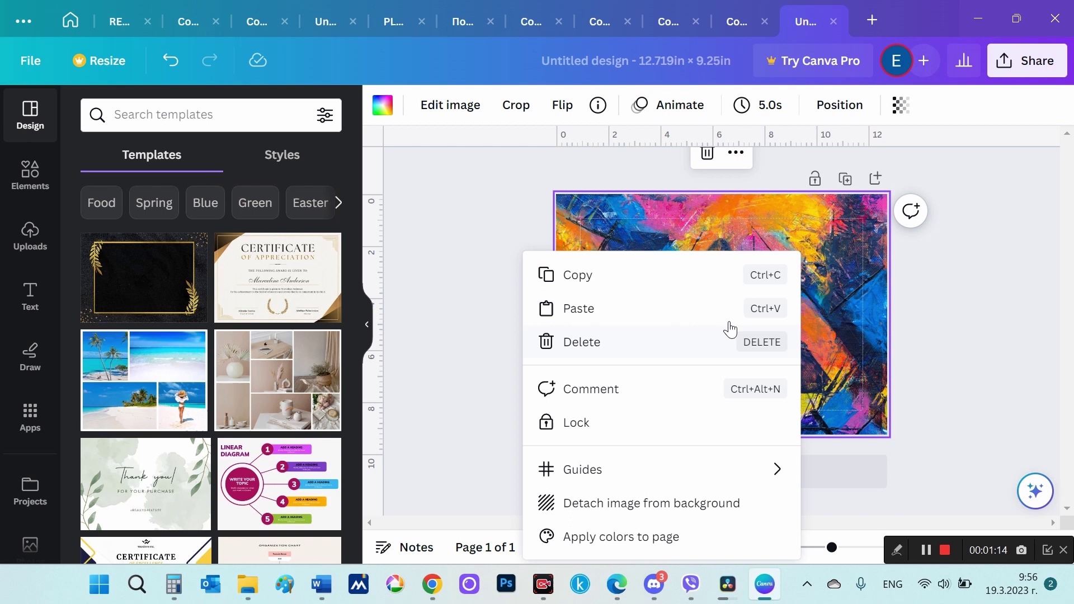
{"action": "left_click", "coordinate": [670, 311]}
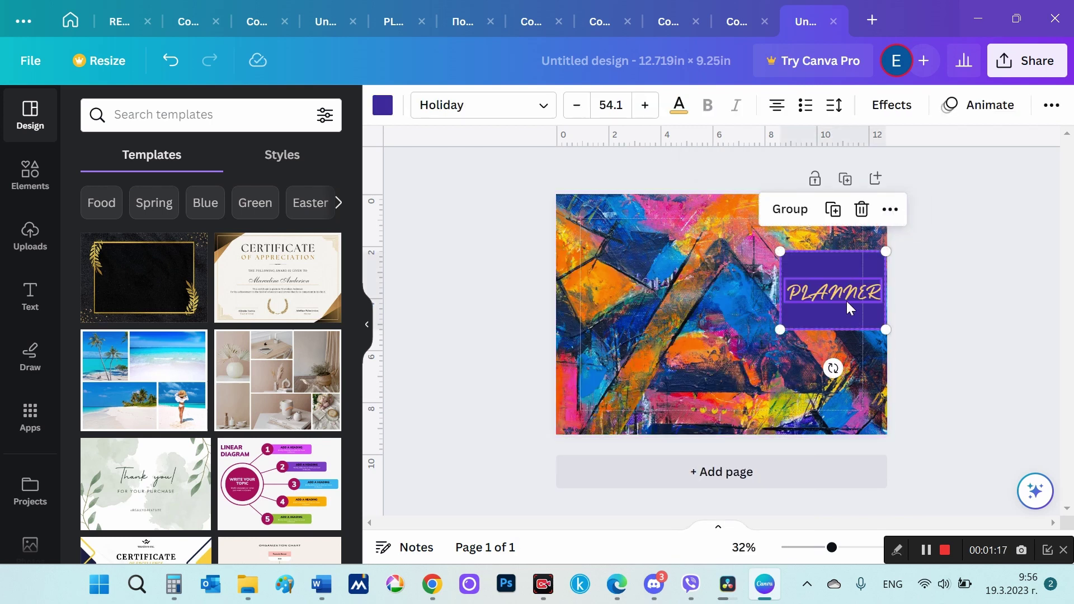
- Position the PLANNER label on the right side of the new cover
{"action": "left_click_drag", "start_coordinate": [838, 267], "coordinate": [819, 267]}
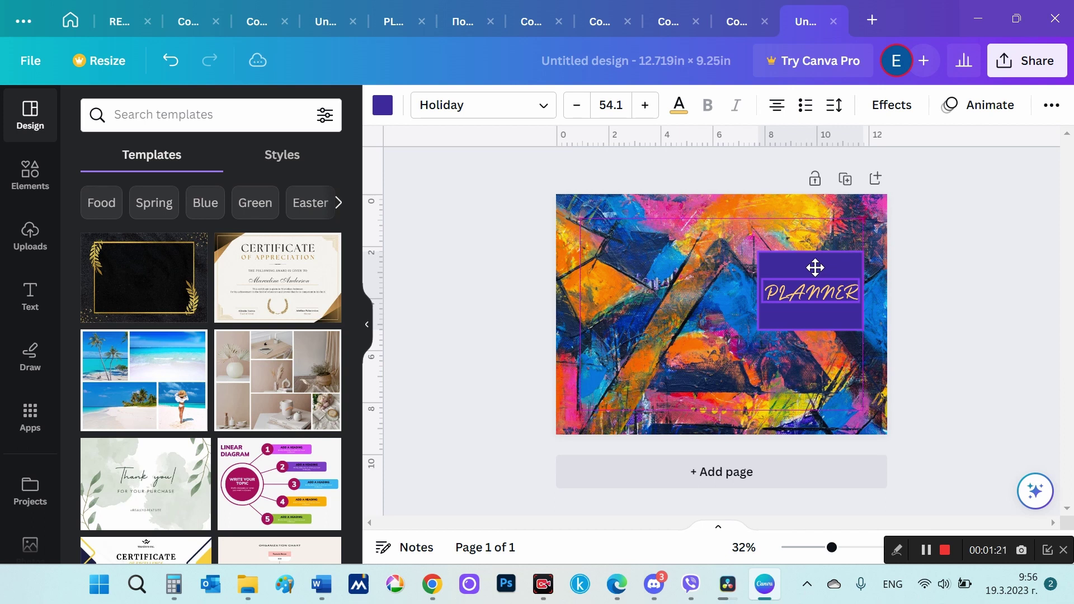
{"action": "left_click", "coordinate": [816, 267]}
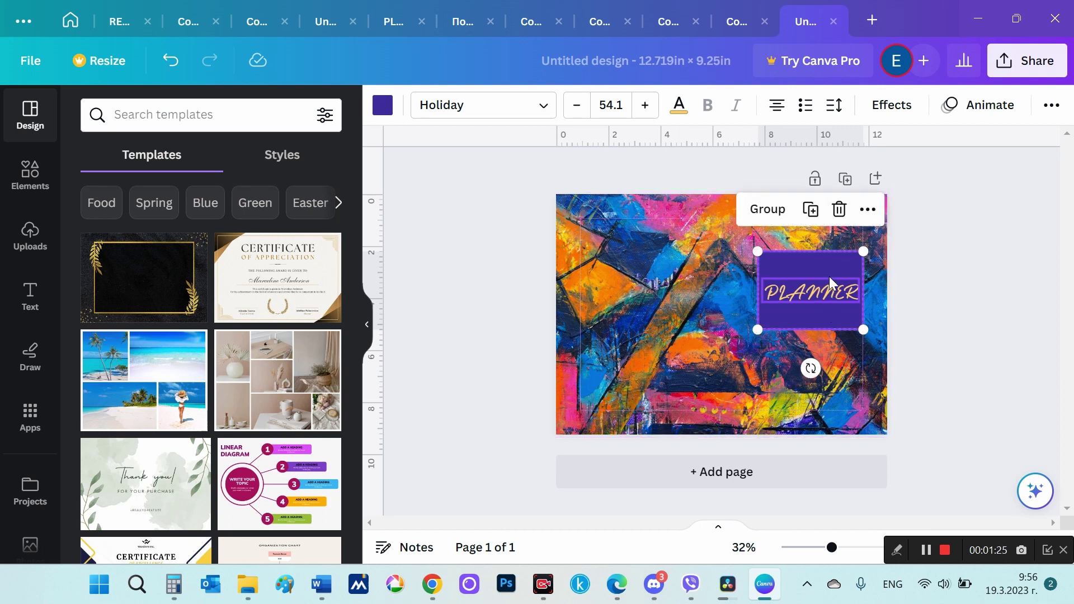
{"action": "left_click_drag", "start_coordinate": [830, 278], "coordinate": [834, 298]}
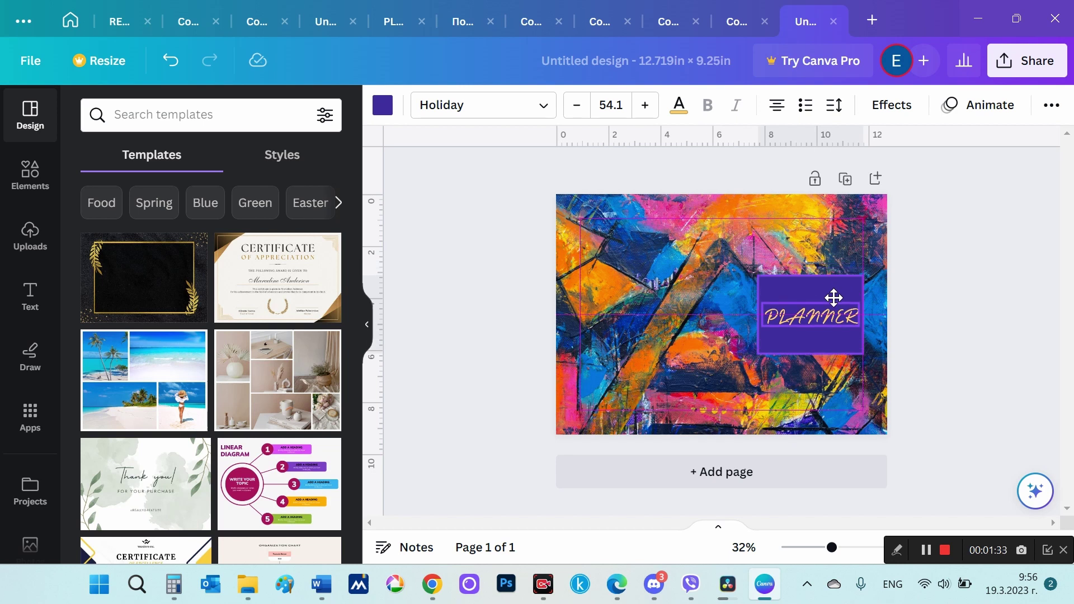
{"action": "left_click_drag", "start_coordinate": [834, 298], "coordinate": [832, 270]}
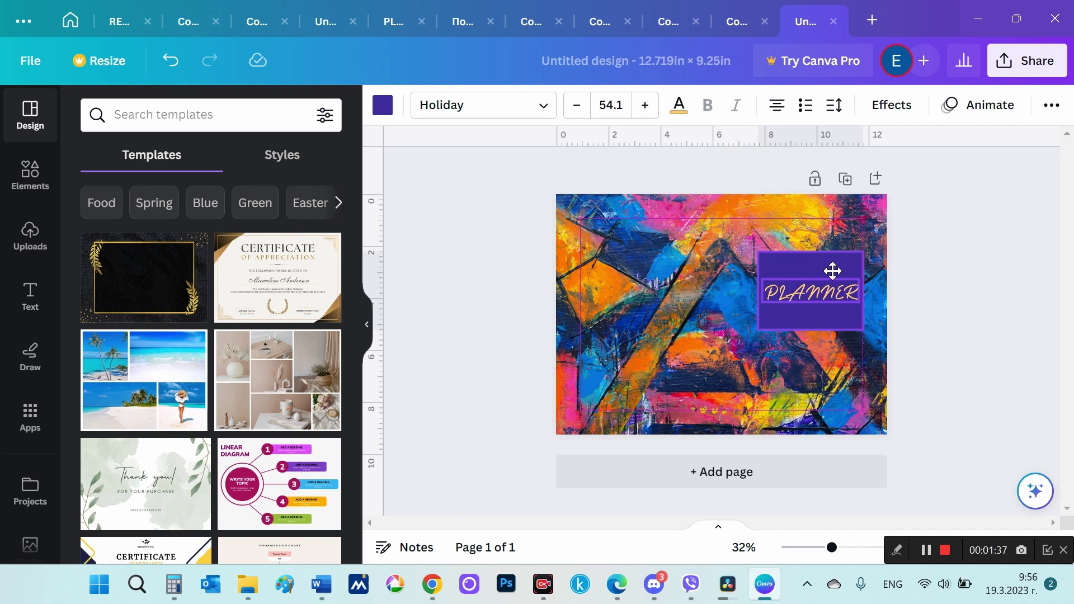
{"action": "left_click", "coordinate": [30, 61]}
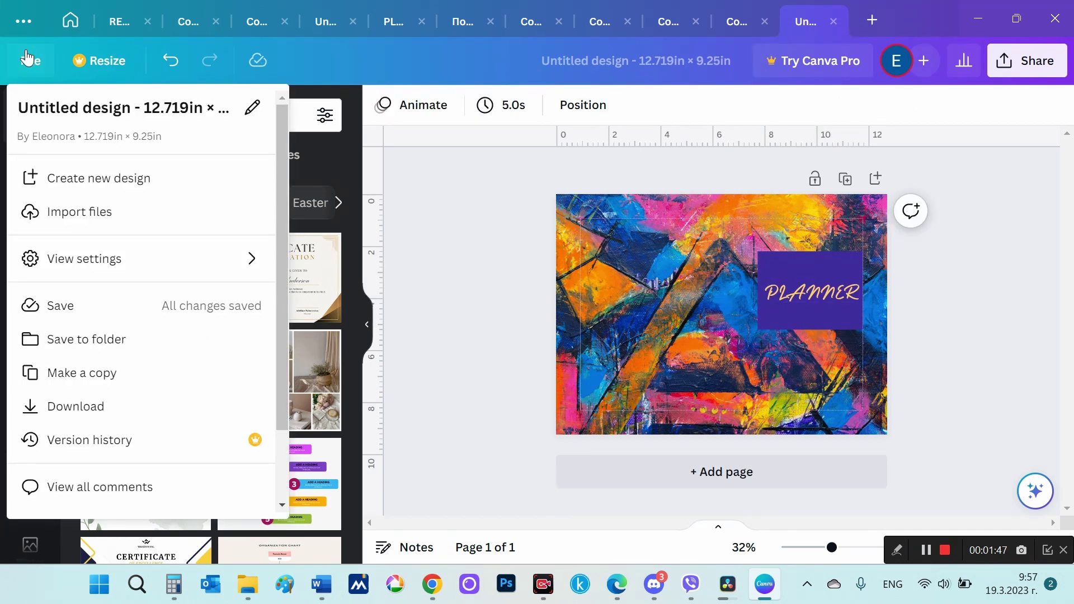
- Download the cover as a PDF Print file saved as Papercover-Planner
{"action": "left_click", "coordinate": [108, 405]}
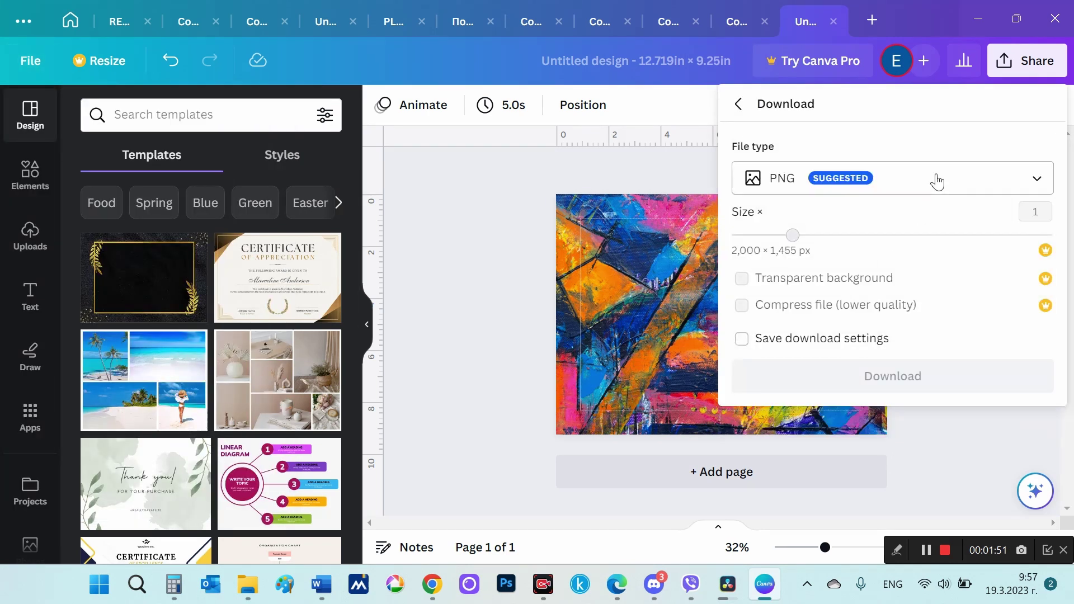
{"action": "left_click", "coordinate": [938, 182]}
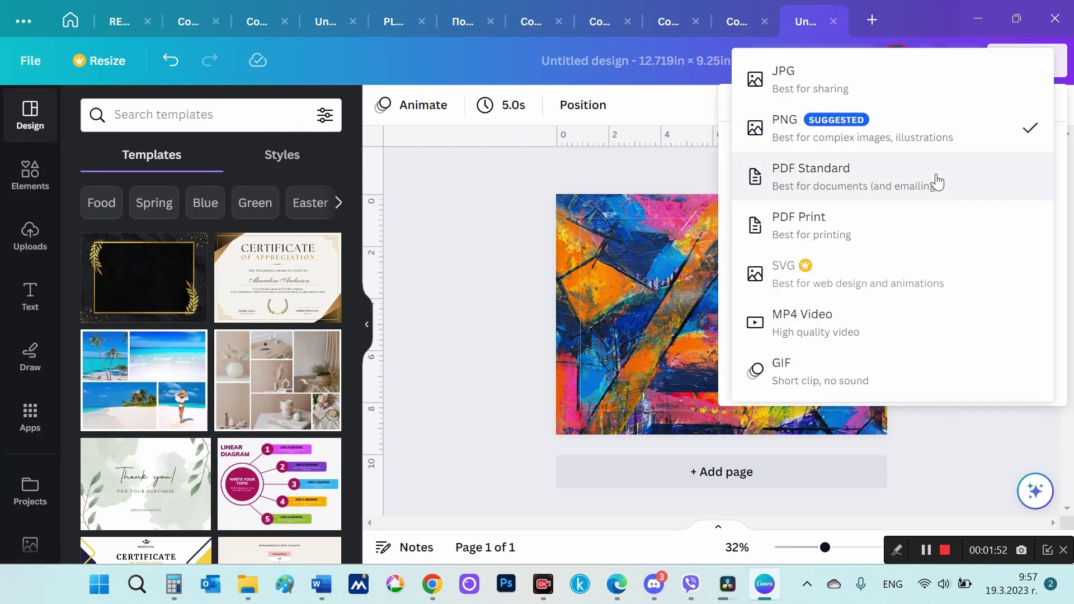
{"action": "left_click", "coordinate": [819, 233]}
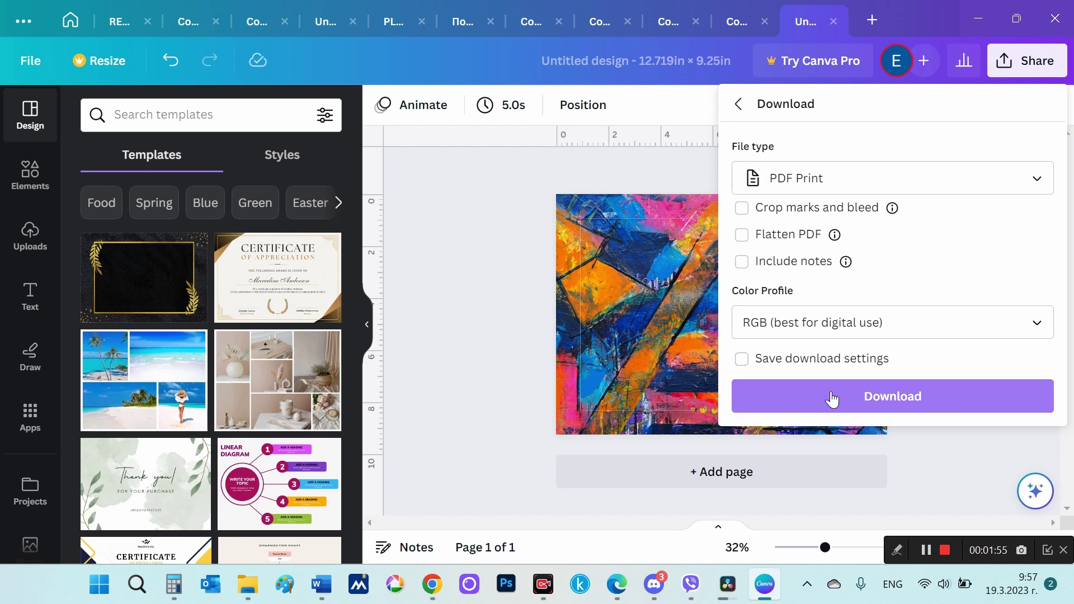
{"action": "left_click", "coordinate": [832, 398]}
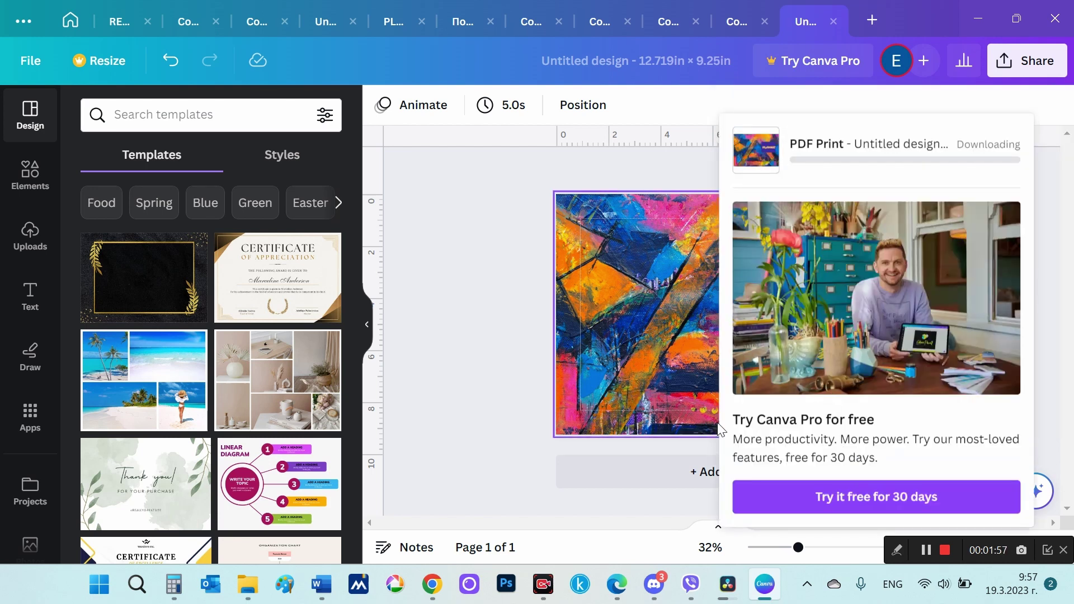
{"action": "type", "text": "Papercover-"}
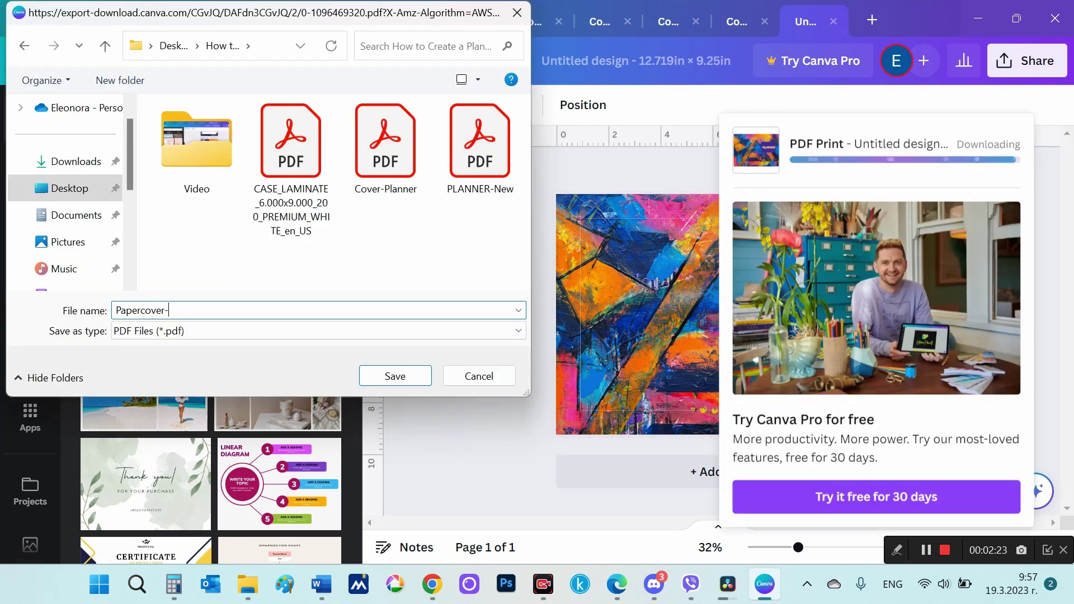
{"action": "type", "text": "r"}
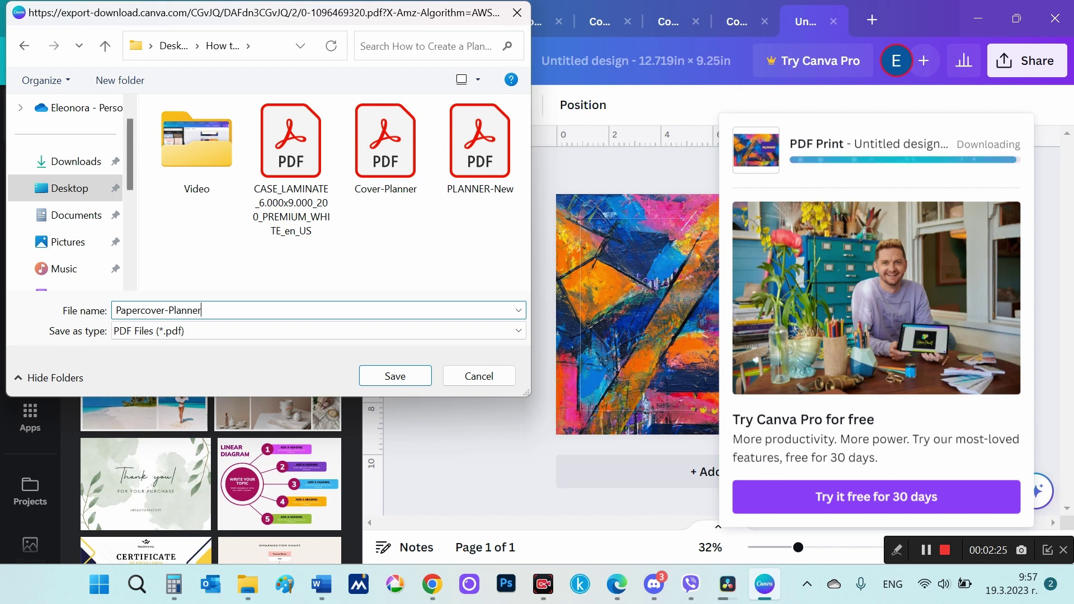
{"action": "left_click", "coordinate": [396, 380]}
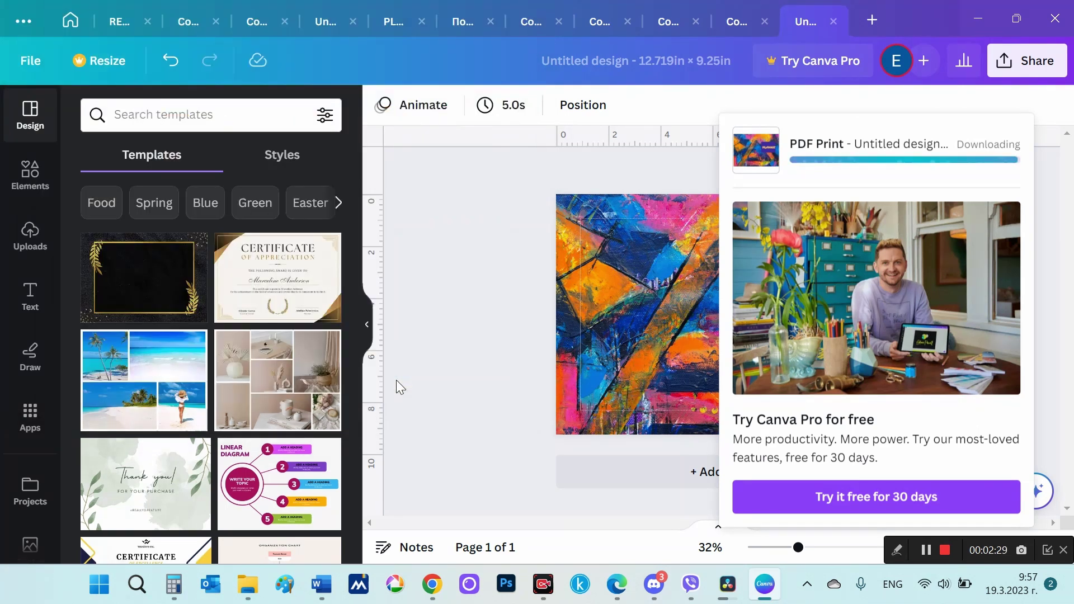
{"action": "left_click", "coordinate": [456, 307]}
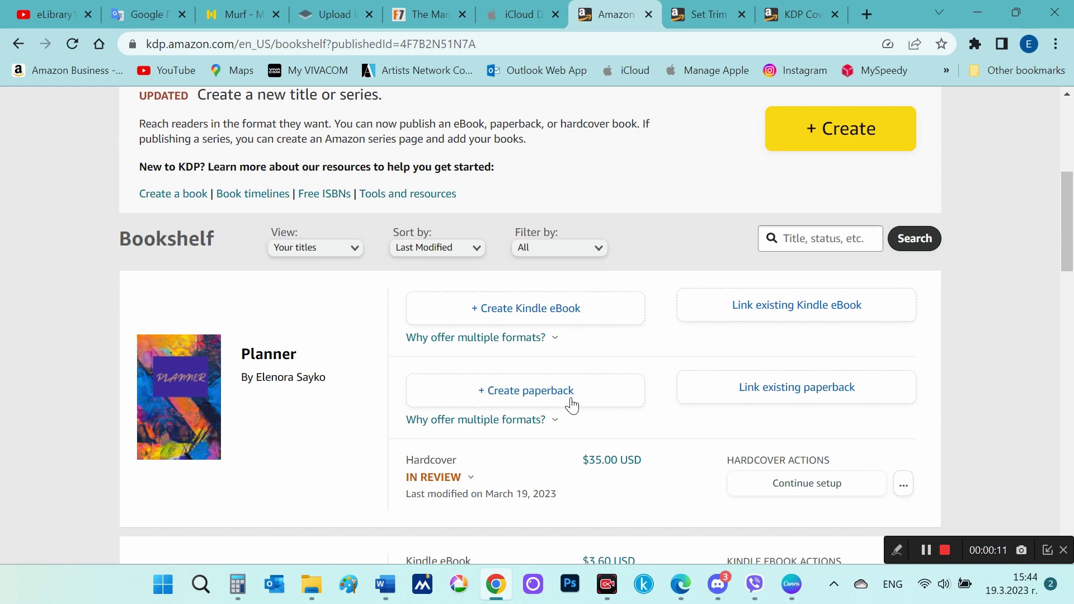
- Start a paperback edition of Planner and save its book details
{"action": "scroll", "coordinate": [570, 403], "scroll_direction": "down", "scroll_amount": 1}
{"action": "left_click", "coordinate": [444, 393]}
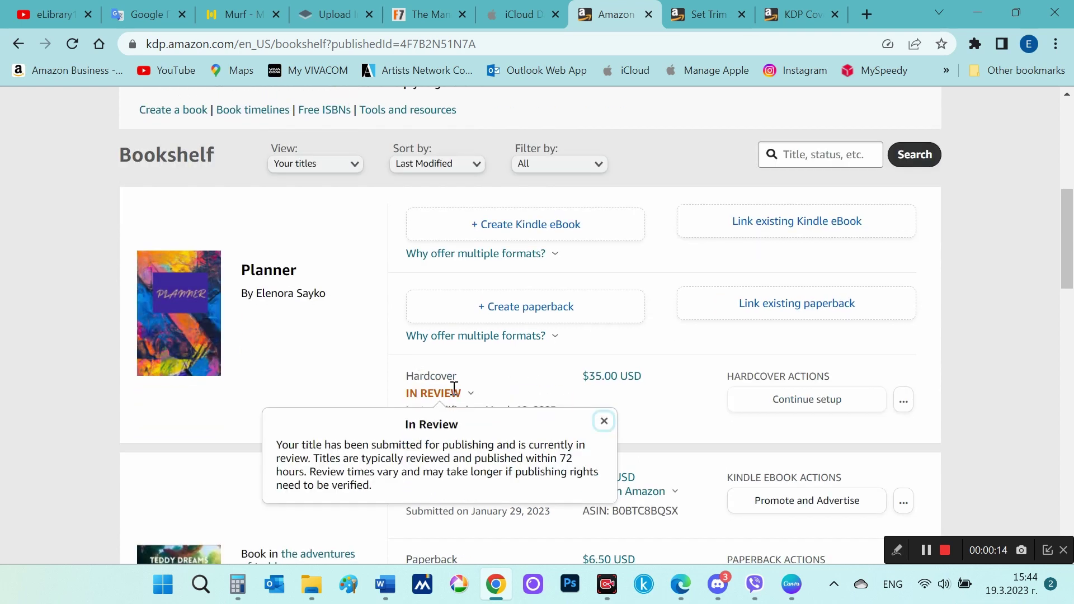
{"action": "left_click", "coordinate": [531, 309]}
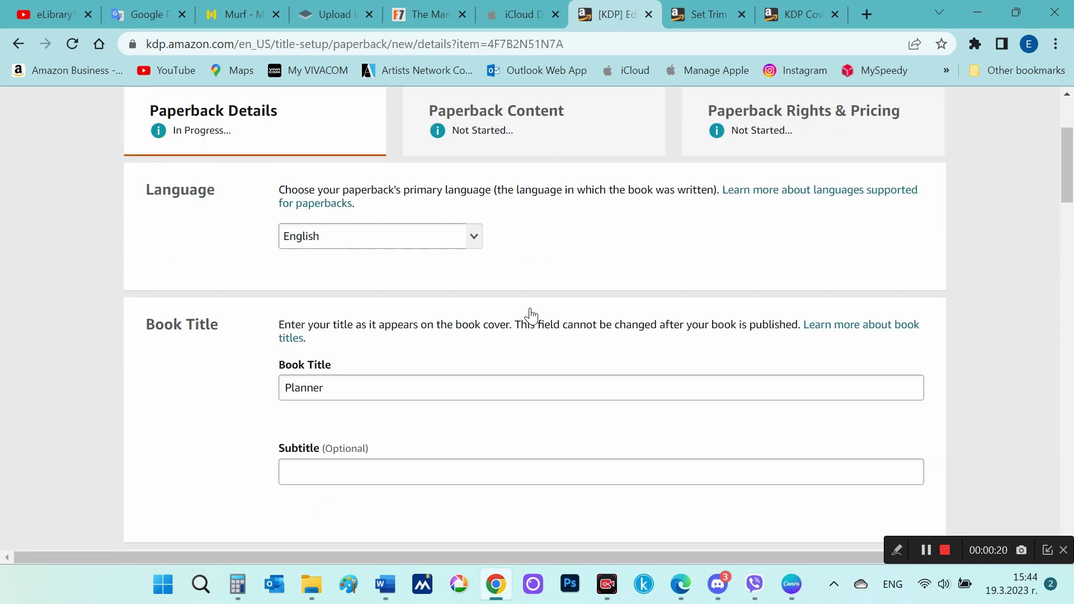
{"action": "scroll", "coordinate": [530, 314], "scroll_direction": "down", "scroll_amount": 5}
{"action": "scroll", "coordinate": [405, 329], "scroll_direction": "down", "scroll_amount": 3}
{"action": "scroll", "coordinate": [405, 251], "scroll_direction": "down", "scroll_amount": 4}
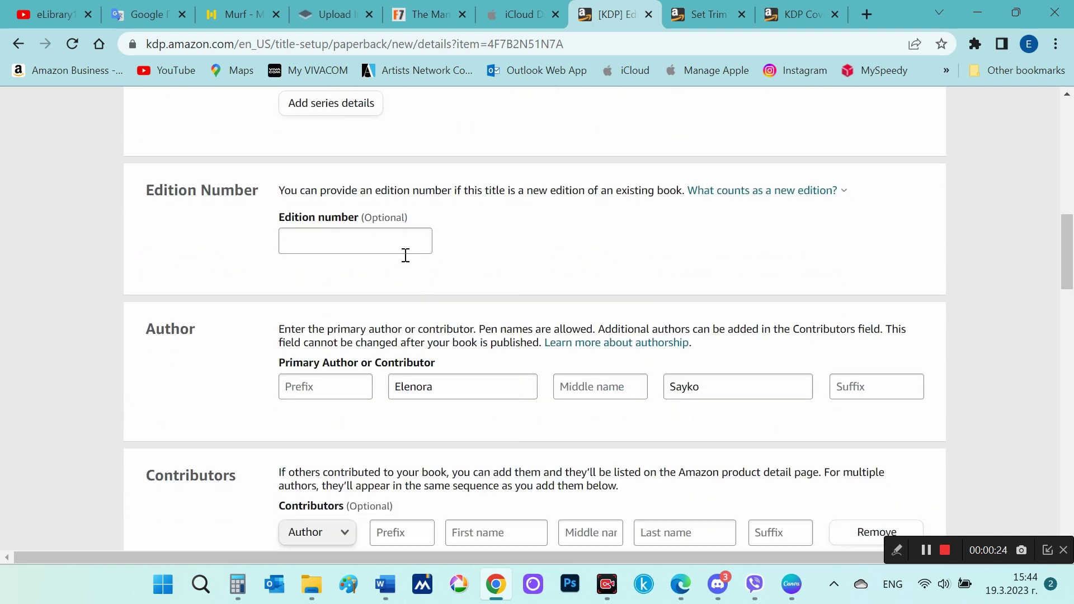
{"action": "scroll", "coordinate": [407, 252], "scroll_direction": "down", "scroll_amount": 2}
{"action": "scroll", "coordinate": [405, 255], "scroll_direction": "down", "scroll_amount": 4}
{"action": "scroll", "coordinate": [439, 273], "scroll_direction": "down", "scroll_amount": 3}
{"action": "scroll", "coordinate": [443, 276], "scroll_direction": "down", "scroll_amount": 3}
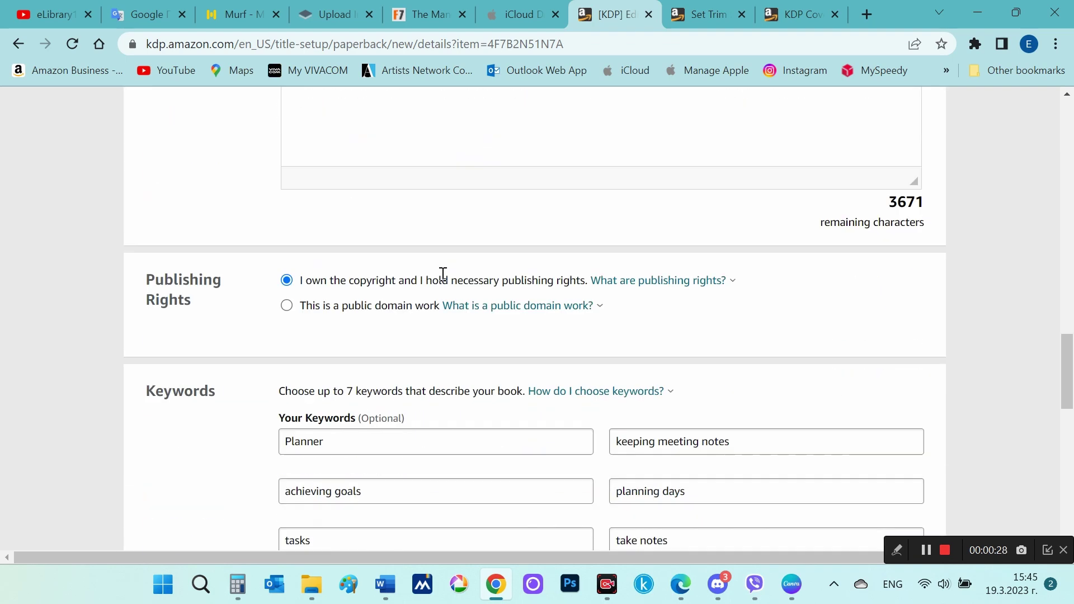
{"action": "left_click", "coordinate": [481, 247]}
{"action": "scroll", "coordinate": [575, 283], "scroll_direction": "down", "scroll_amount": 3}
{"action": "scroll", "coordinate": [575, 287], "scroll_direction": "down", "scroll_amount": 2}
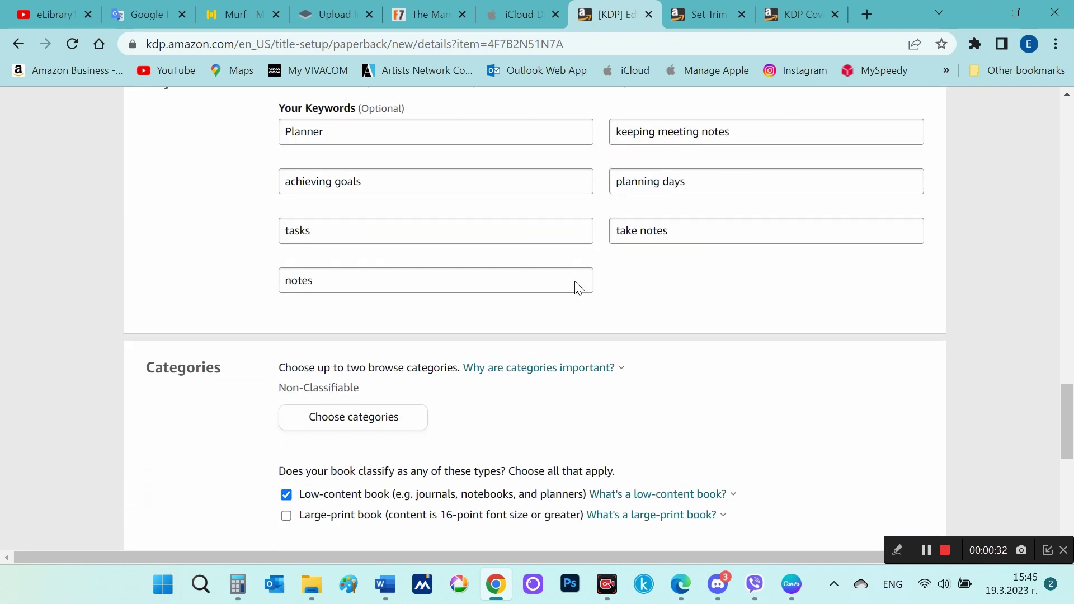
{"action": "scroll", "coordinate": [575, 288], "scroll_direction": "down", "scroll_amount": 2}
{"action": "scroll", "coordinate": [575, 287], "scroll_direction": "down", "scroll_amount": 3}
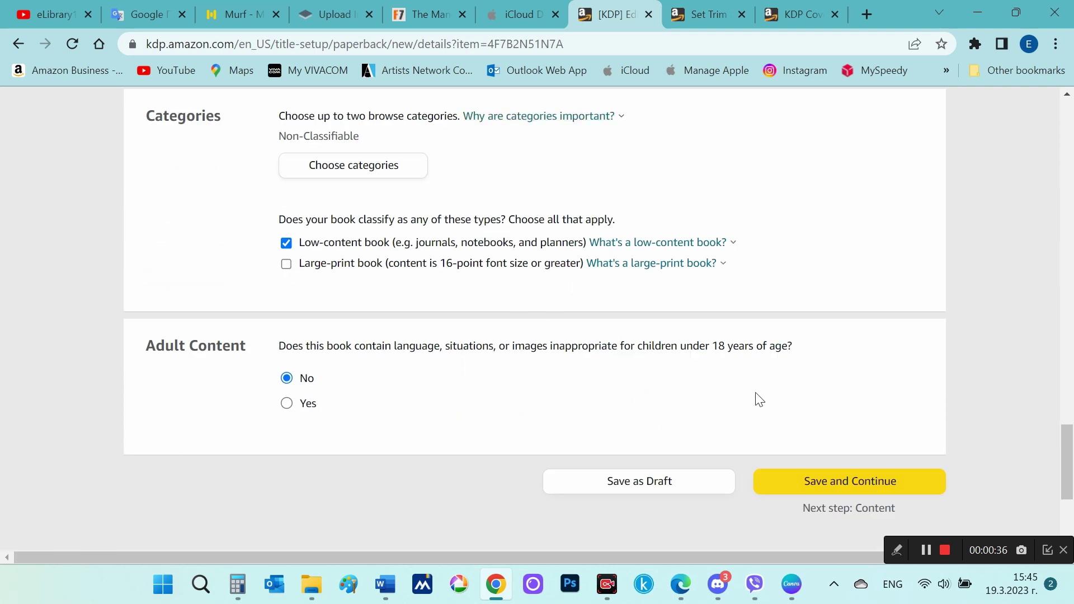
{"action": "left_click", "coordinate": [832, 484]}
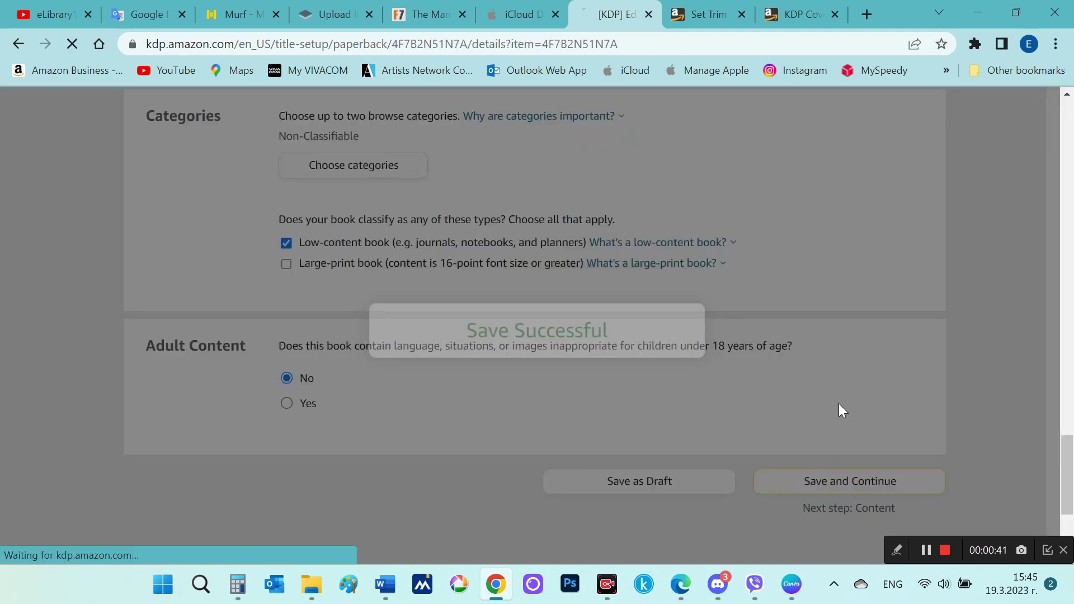
- Set the paperback's publication date to March 19
{"action": "scroll", "coordinate": [829, 378], "scroll_direction": "down", "scroll_amount": 1}
{"action": "scroll", "coordinate": [829, 379], "scroll_direction": "down", "scroll_amount": 3}
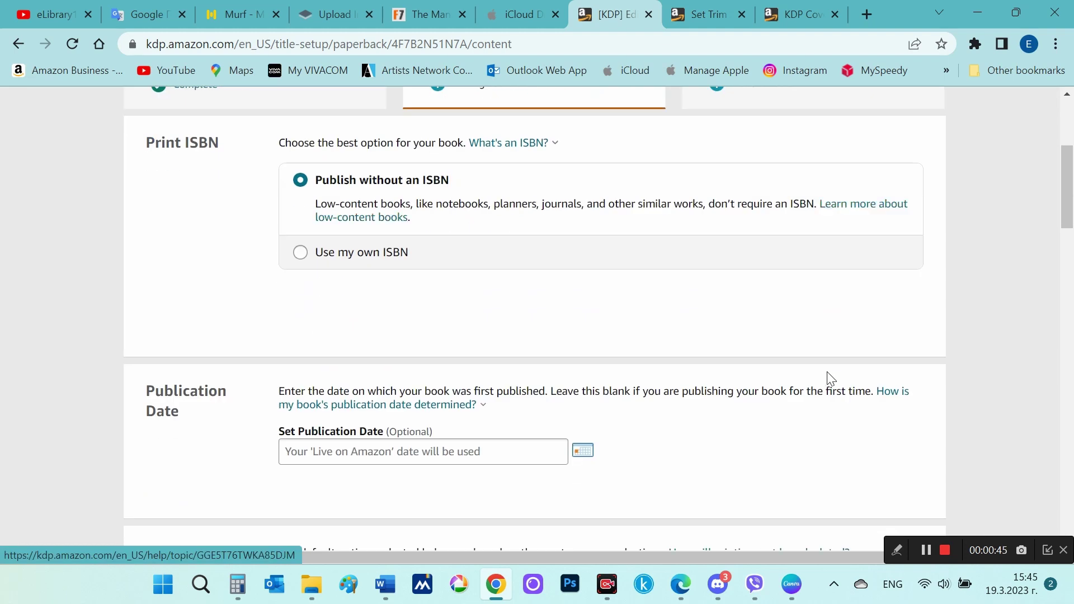
{"action": "scroll", "coordinate": [829, 379], "scroll_direction": "down", "scroll_amount": 1}
{"action": "scroll", "coordinate": [829, 380], "scroll_direction": "down", "scroll_amount": 2}
{"action": "left_click", "coordinate": [583, 202]}
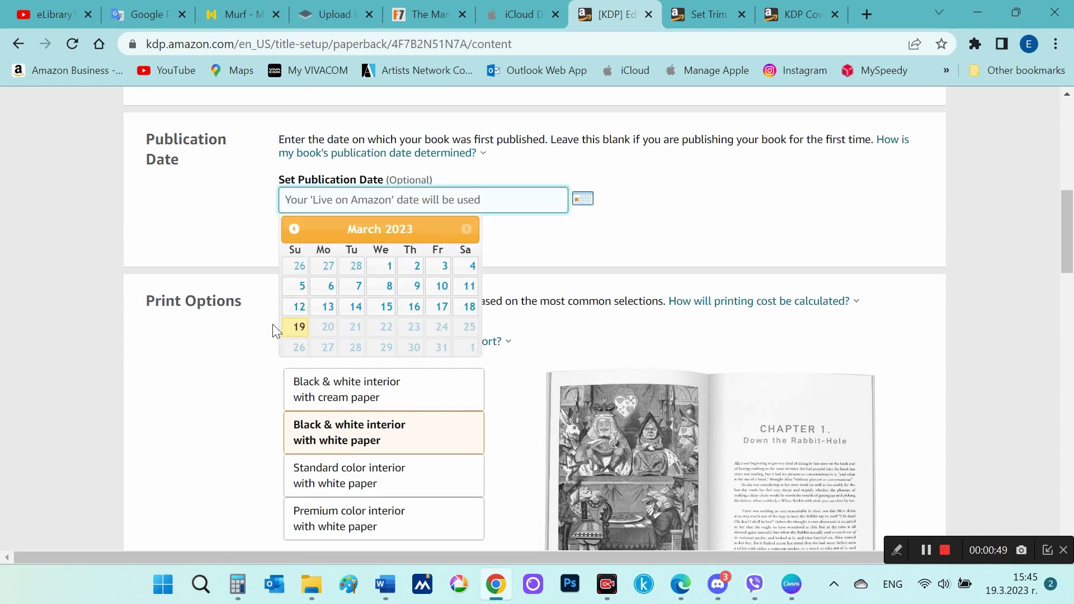
{"action": "left_click", "coordinate": [295, 327]}
{"action": "scroll", "coordinate": [661, 252], "scroll_direction": "down", "scroll_amount": 1}
{"action": "scroll", "coordinate": [649, 226], "scroll_direction": "down", "scroll_amount": 1}
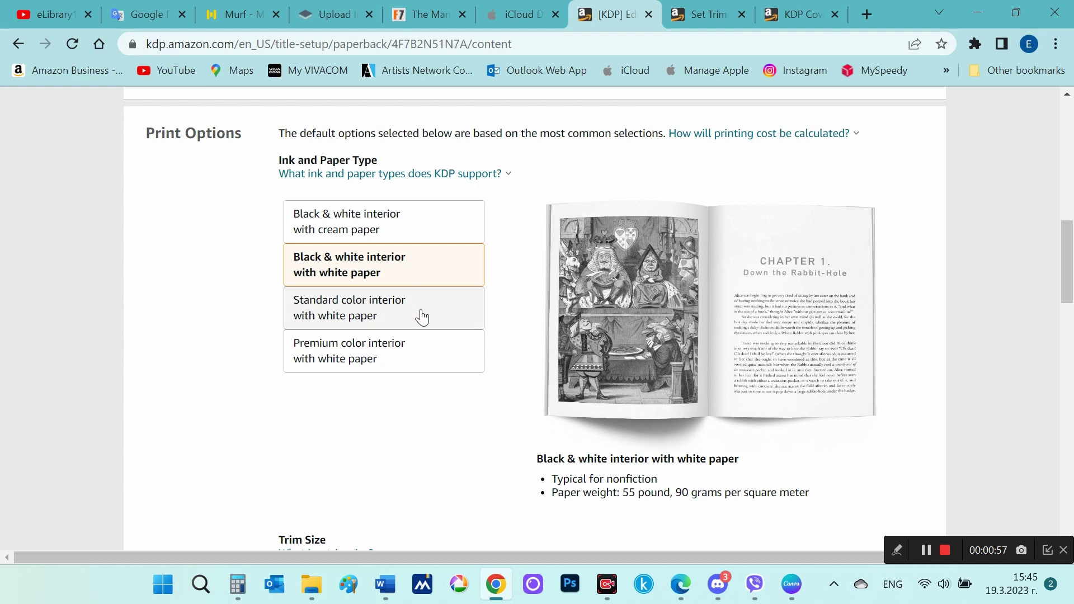
- Choose standard colour interior on white paper, bleed, and a glossy cover finish
{"action": "left_click", "coordinate": [422, 317]}
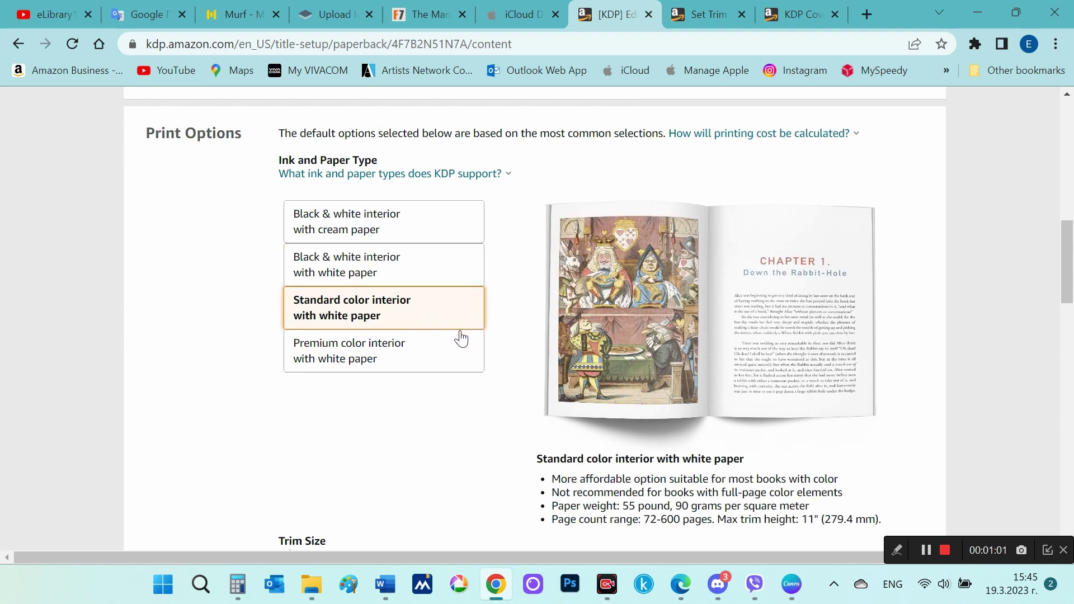
{"action": "scroll", "coordinate": [526, 366], "scroll_direction": "down", "scroll_amount": 1}
{"action": "scroll", "coordinate": [526, 366], "scroll_direction": "down", "scroll_amount": 2}
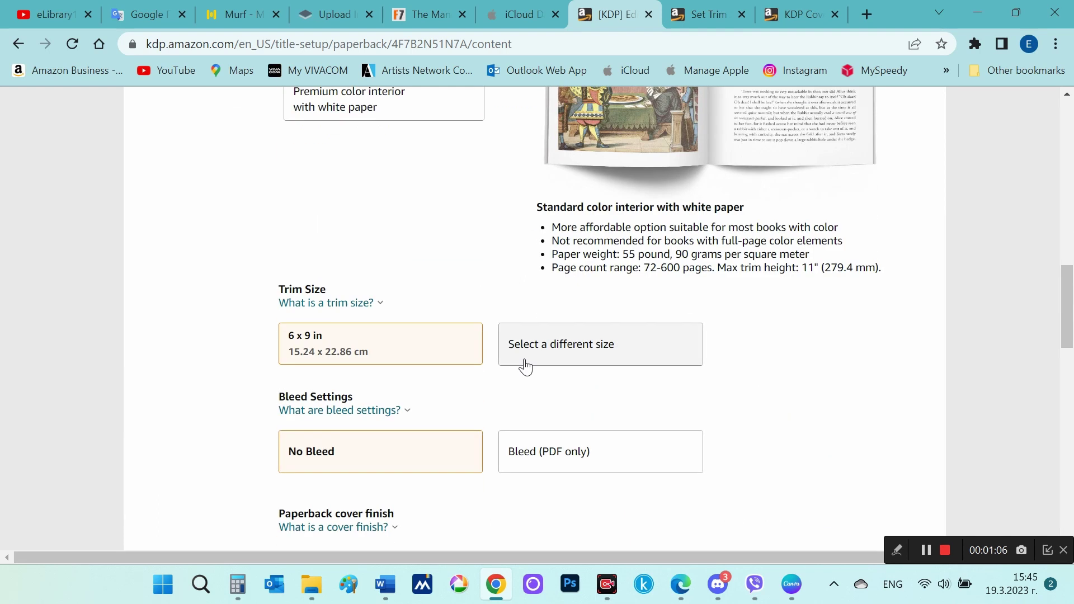
{"action": "scroll", "coordinate": [526, 367], "scroll_direction": "down", "scroll_amount": 1}
{"action": "left_click", "coordinate": [551, 387]}
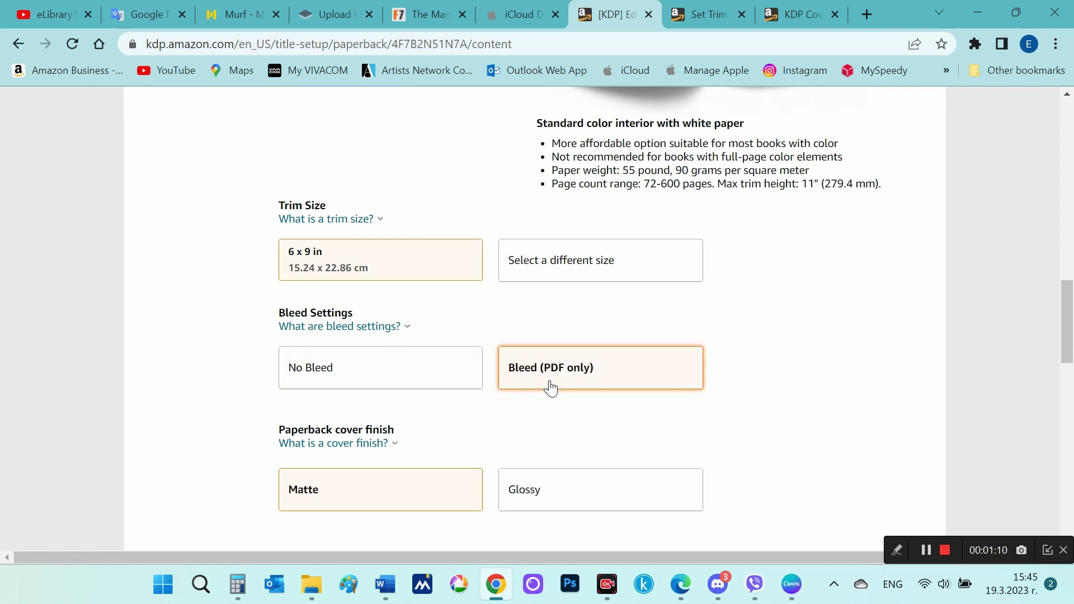
{"action": "scroll", "coordinate": [550, 385], "scroll_direction": "down", "scroll_amount": 1}
{"action": "left_click", "coordinate": [553, 403]}
{"action": "scroll", "coordinate": [554, 406], "scroll_direction": "down", "scroll_amount": 2}
{"action": "scroll", "coordinate": [554, 405], "scroll_direction": "down", "scroll_amount": 1}
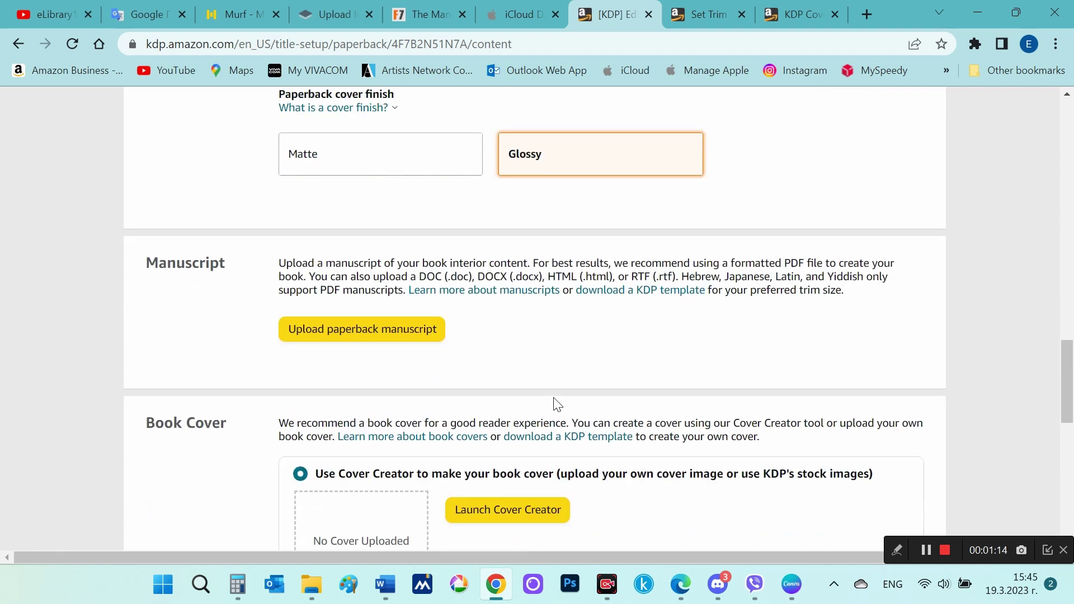
{"action": "scroll", "coordinate": [554, 404], "scroll_direction": "down", "scroll_amount": 1}
- Upload PLANNER-New as the manuscript and Papercover-Planner as the ready-made cover PDF
{"action": "left_click", "coordinate": [404, 255]}
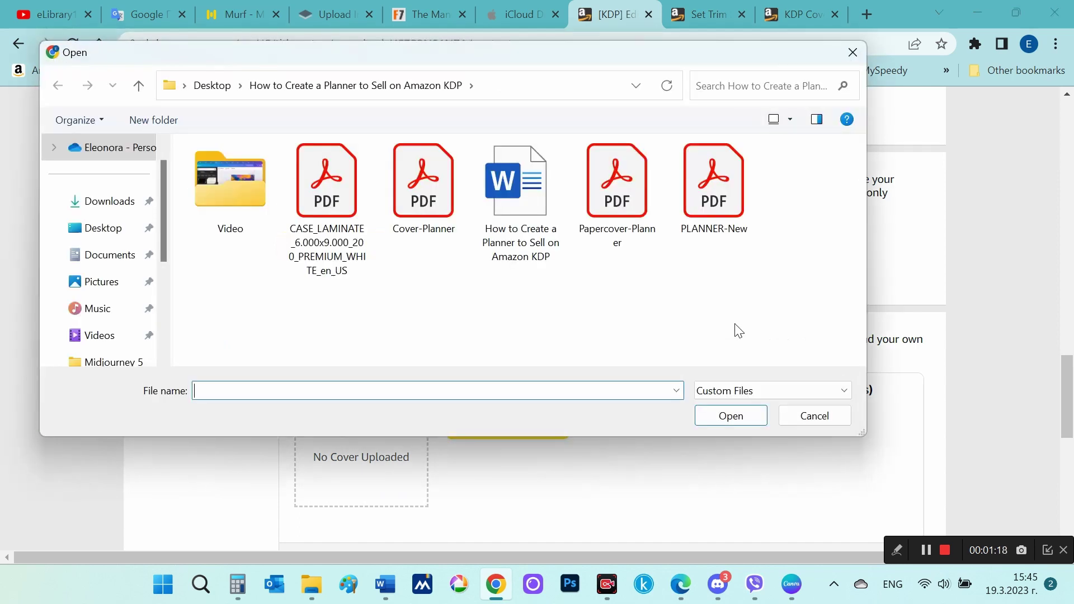
{"action": "double_click", "coordinate": [701, 190]}
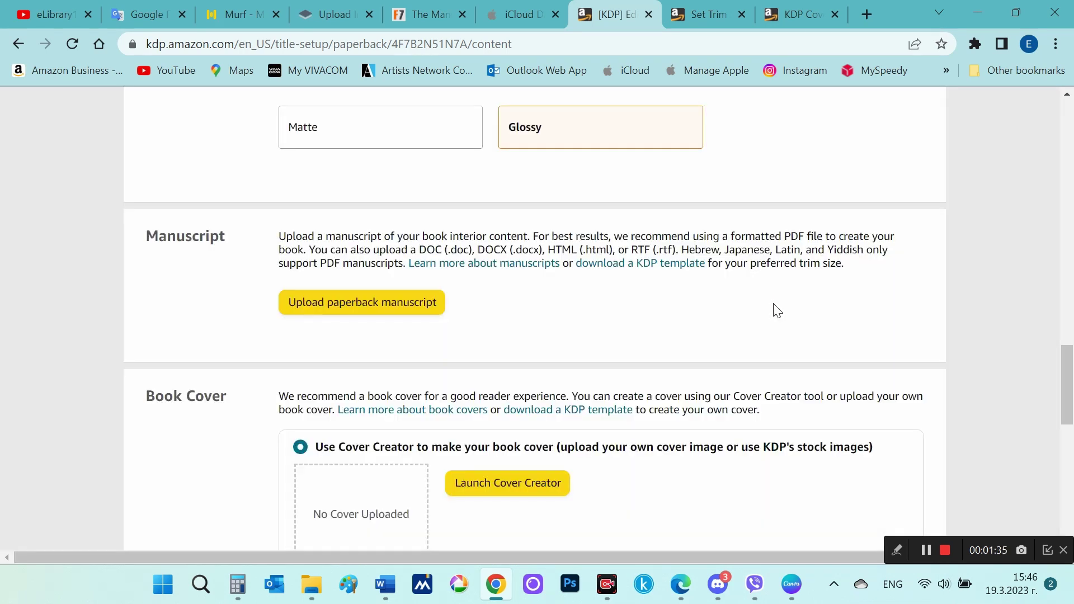
{"action": "scroll", "coordinate": [777, 311], "scroll_direction": "down", "scroll_amount": 3}
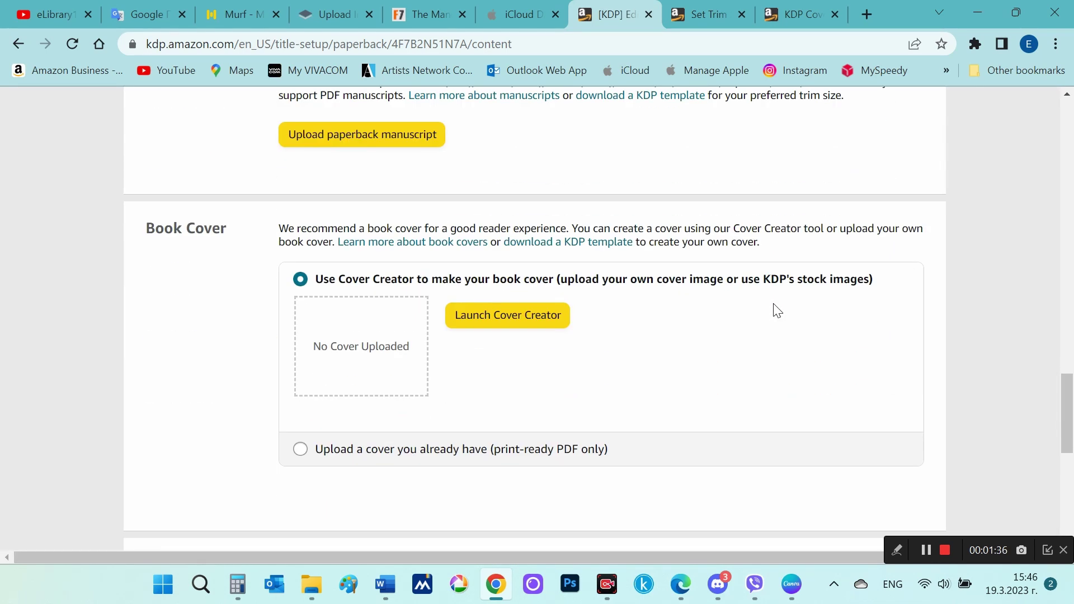
{"action": "left_click", "coordinate": [300, 449]}
{"action": "left_click", "coordinate": [511, 351]}
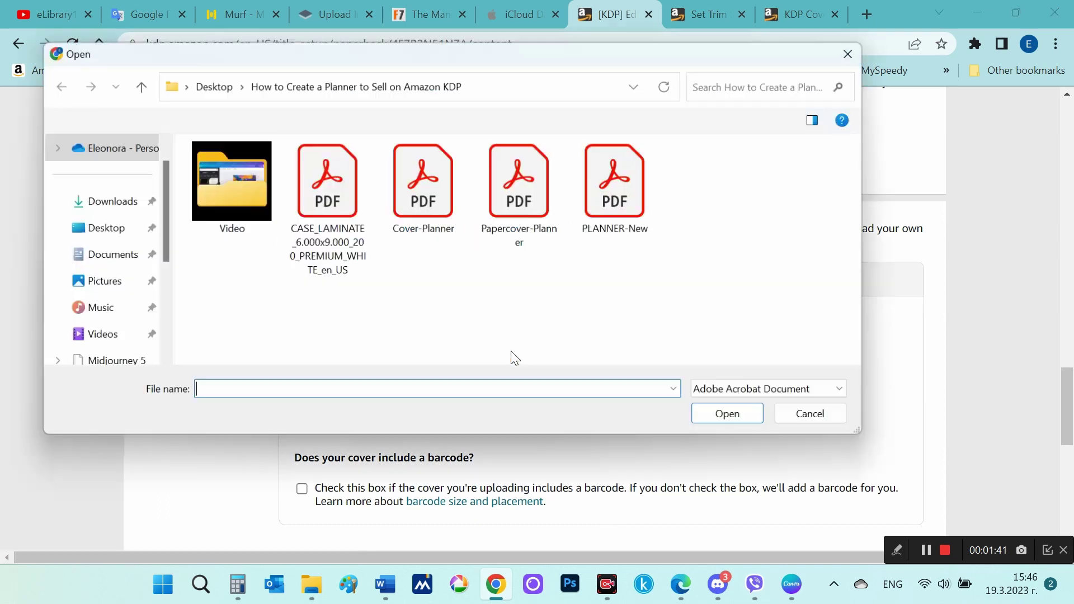
{"action": "double_click", "coordinate": [528, 210]}
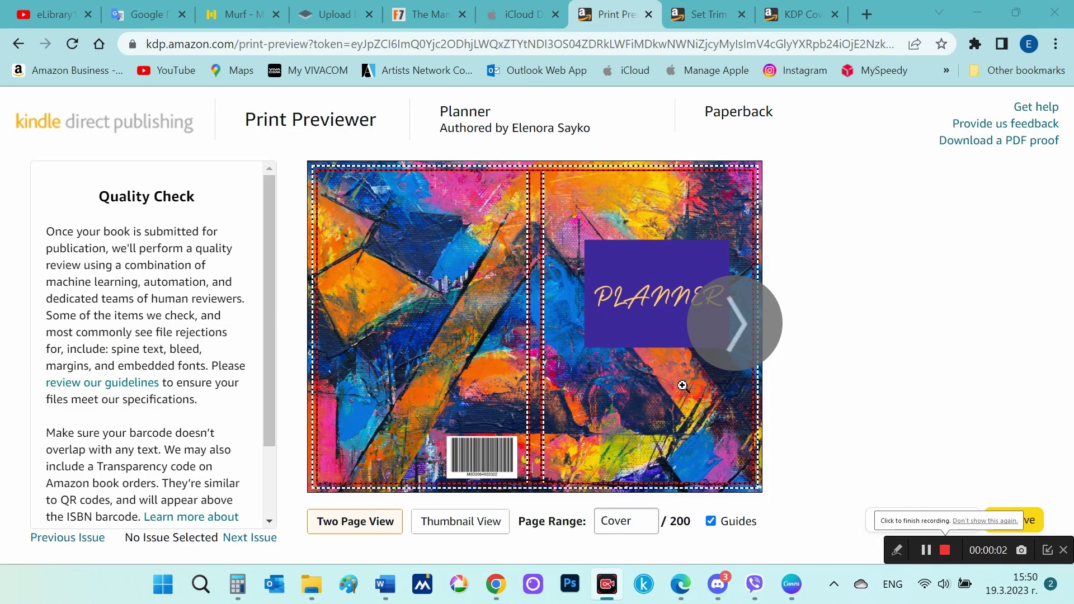
- Page through the cover, To Do List and spreads 2-7 in the print preview, then approve it
{"action": "left_click", "coordinate": [632, 316]}
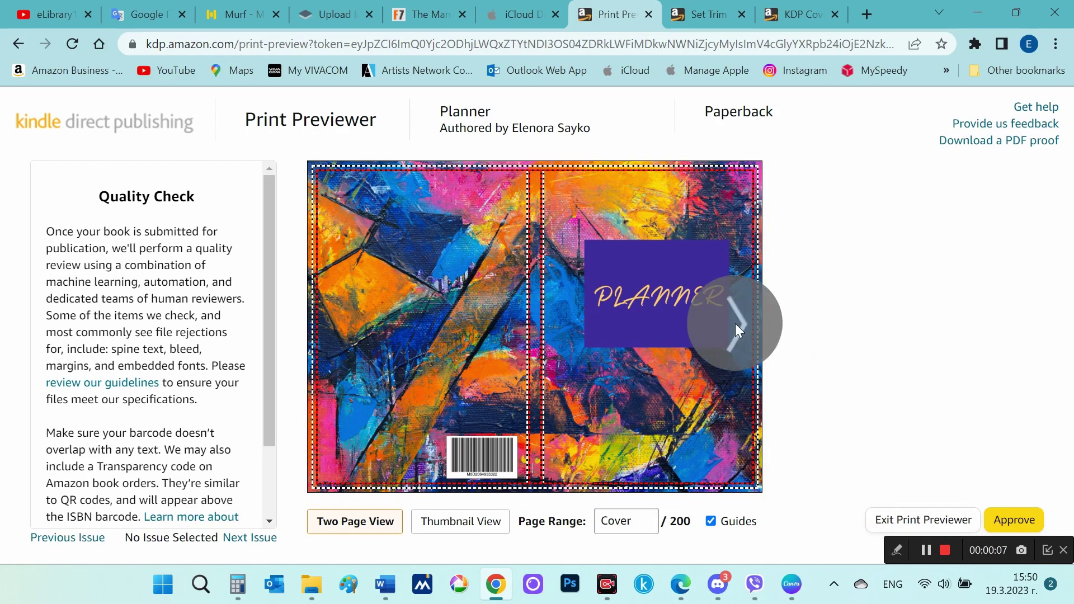
{"action": "left_click", "coordinate": [728, 330]}
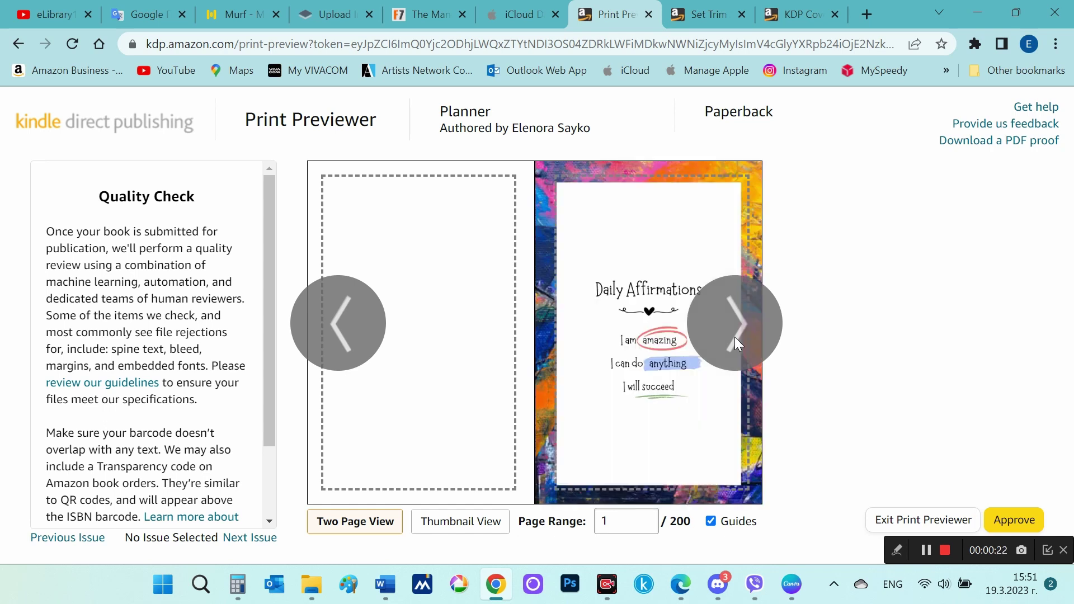
{"action": "left_click", "coordinate": [734, 337]}
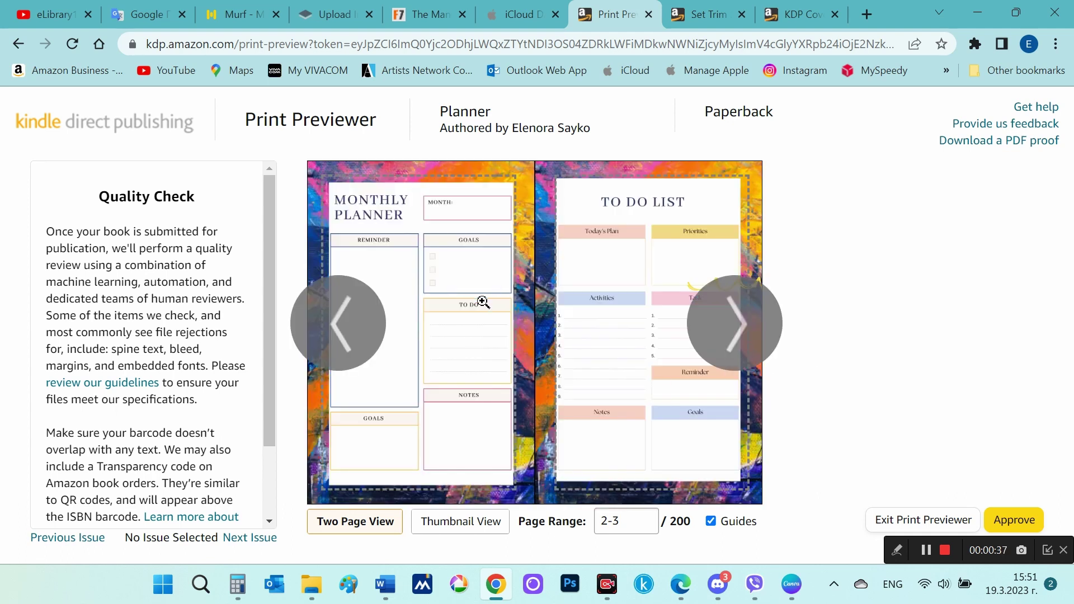
{"action": "left_click", "coordinate": [644, 298]}
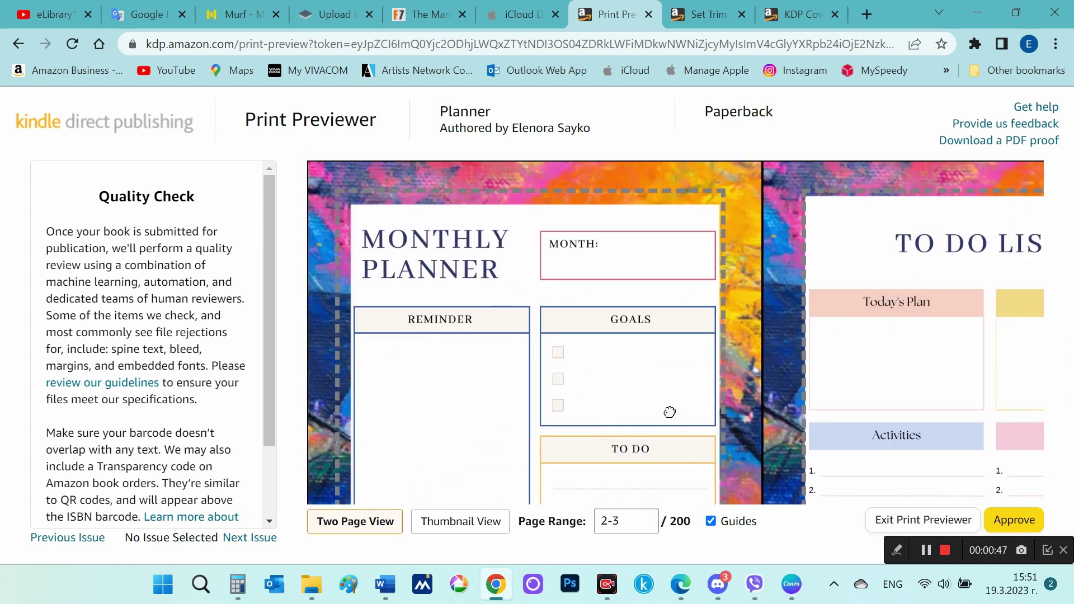
{"action": "left_click", "coordinate": [730, 334]}
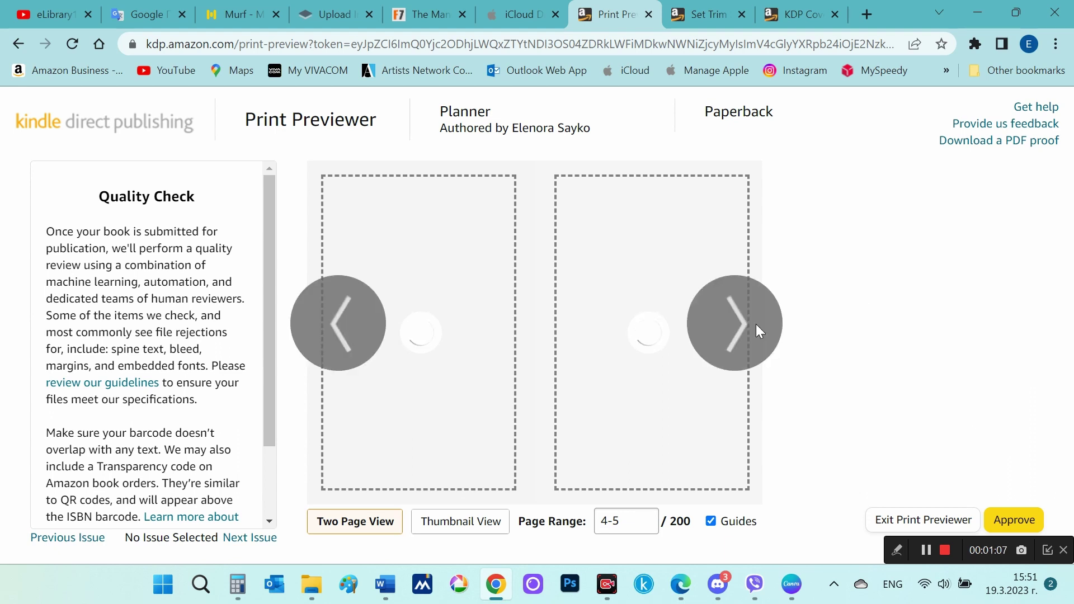
{"action": "left_click", "coordinate": [757, 324]}
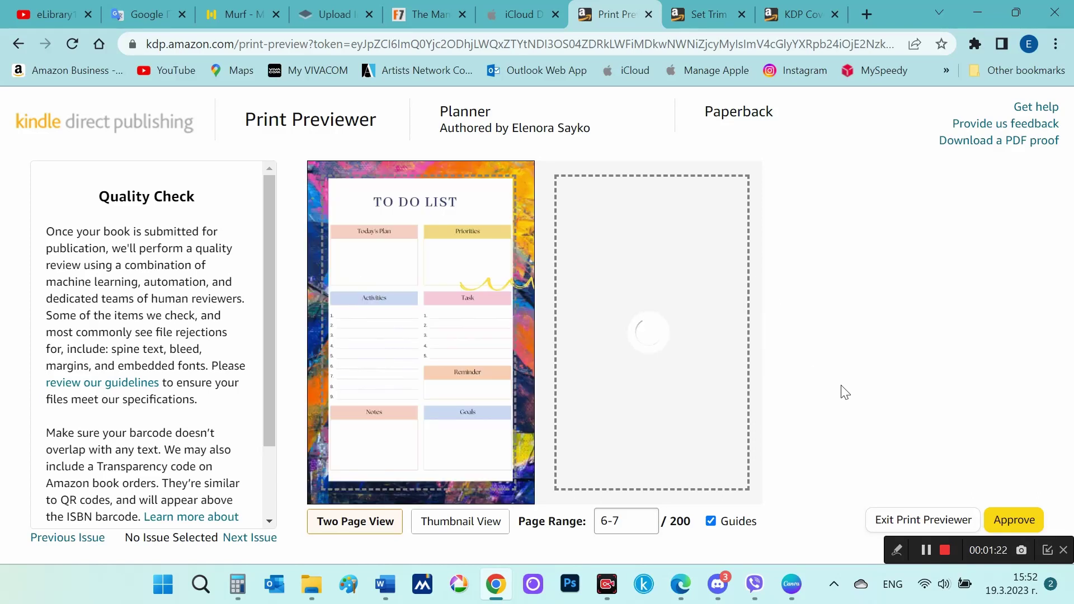
{"action": "left_click", "coordinate": [1014, 523]}
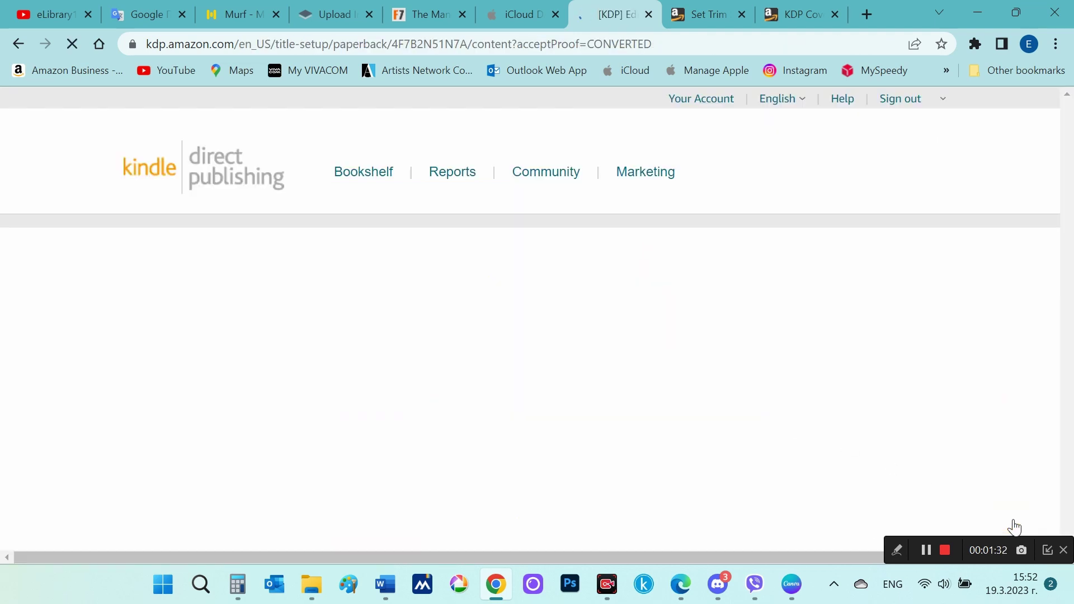
- Check the $8.05 printing cost in the Summary and save the paperback content
{"action": "scroll", "coordinate": [983, 420], "scroll_direction": "down", "scroll_amount": 6}
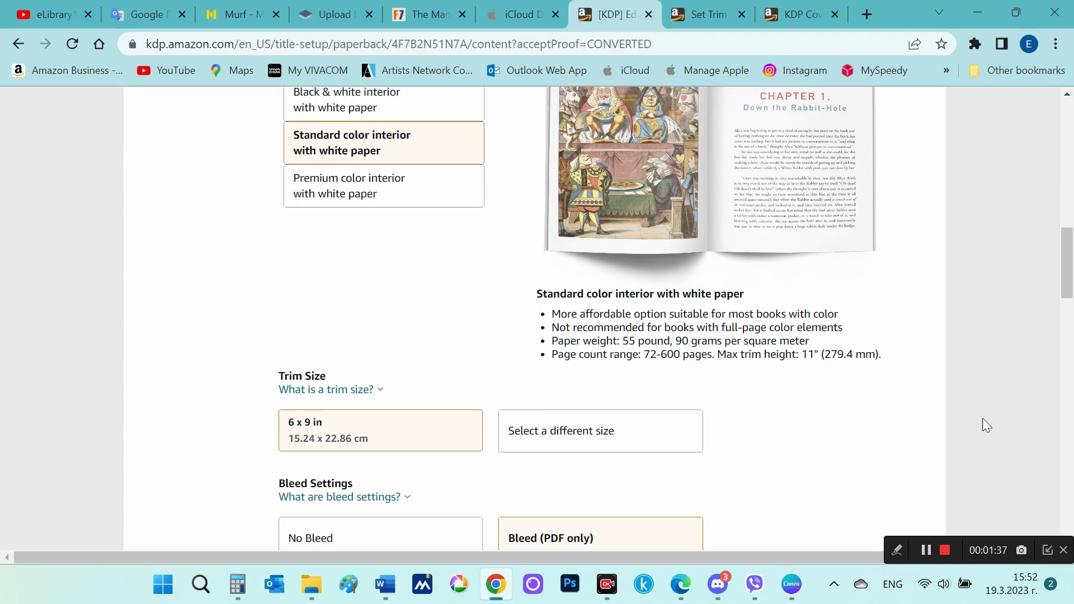
{"action": "scroll", "coordinate": [983, 420], "scroll_direction": "down", "scroll_amount": 7}
{"action": "scroll", "coordinate": [983, 420], "scroll_direction": "down", "scroll_amount": 5}
{"action": "scroll", "coordinate": [983, 420], "scroll_direction": "down", "scroll_amount": 7}
{"action": "scroll", "coordinate": [983, 426], "scroll_direction": "down", "scroll_amount": 4}
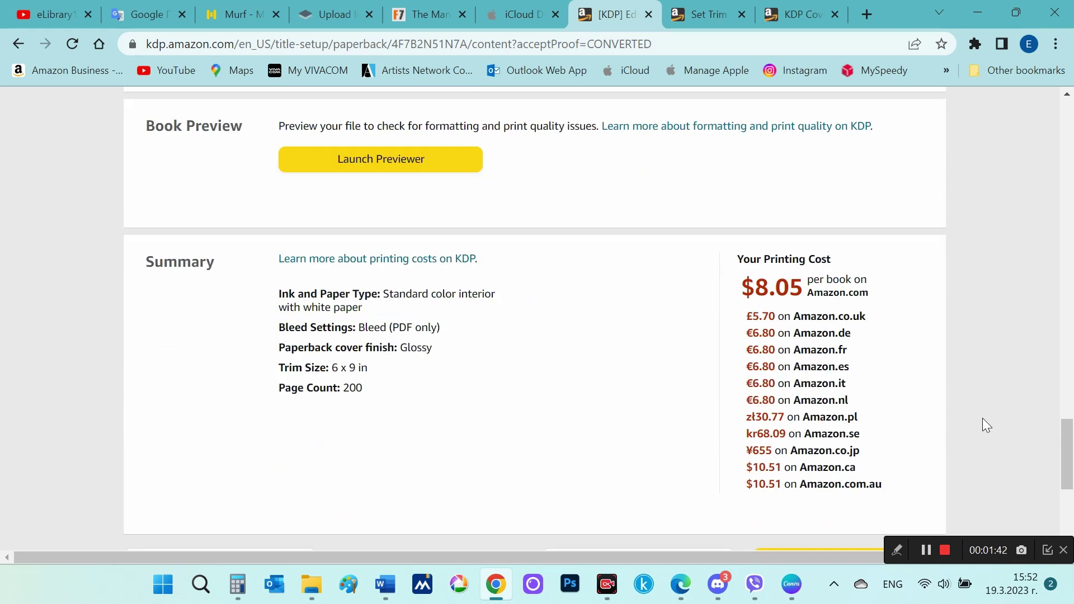
{"action": "scroll", "coordinate": [983, 426], "scroll_direction": "down", "scroll_amount": 2}
{"action": "double_click", "coordinate": [780, 204]}
{"action": "left_click", "coordinate": [786, 208]}
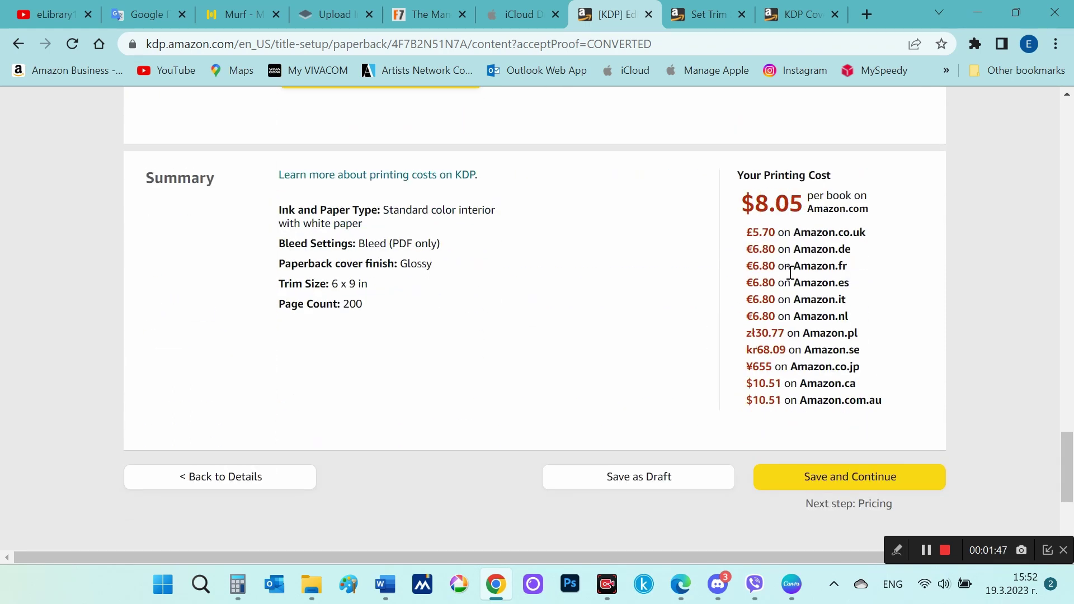
{"action": "left_click", "coordinate": [901, 471]}
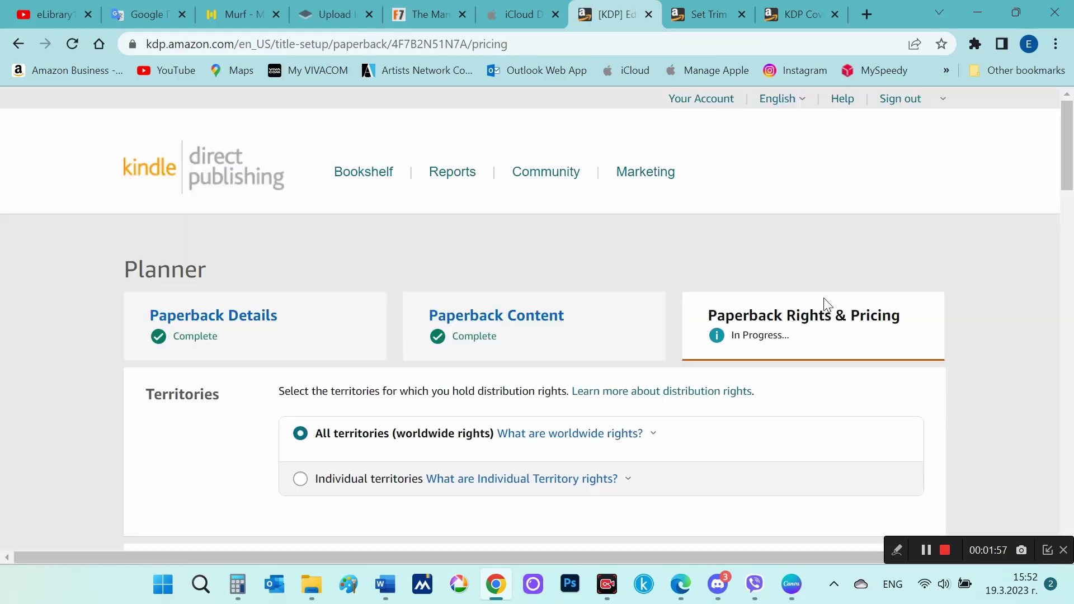
- Set the Amazon.com list price to $16 and publish the paperback for review
{"action": "scroll", "coordinate": [825, 302], "scroll_direction": "down", "scroll_amount": 5}
{"action": "scroll", "coordinate": [822, 304], "scroll_direction": "up", "scroll_amount": 1}
{"action": "scroll", "coordinate": [824, 302], "scroll_direction": "down", "scroll_amount": 4}
{"action": "scroll", "coordinate": [824, 303], "scroll_direction": "down", "scroll_amount": 3}
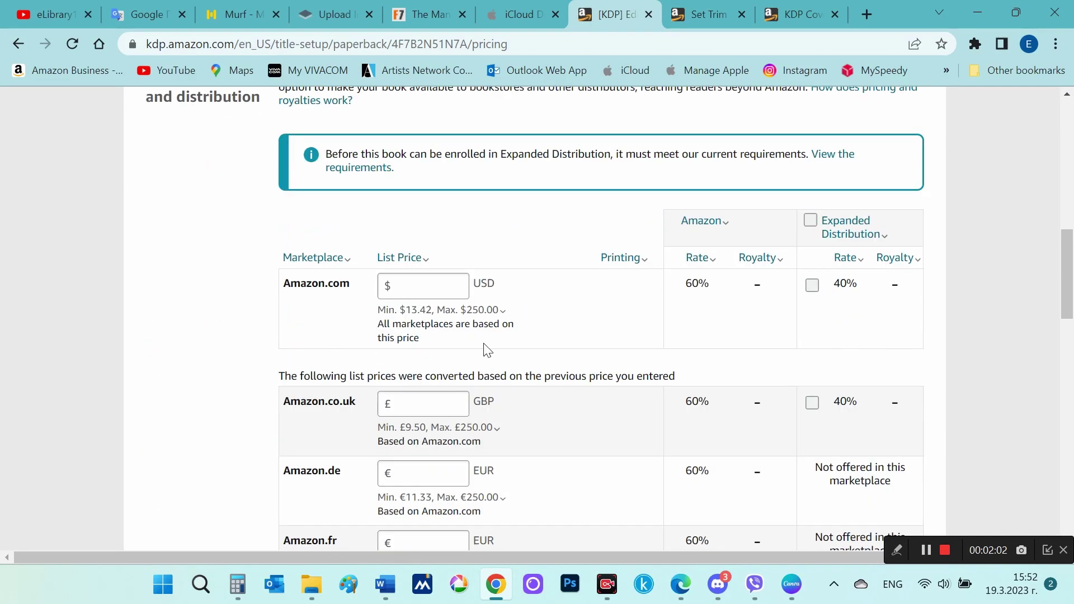
{"action": "double_click", "coordinate": [404, 310]}
{"action": "left_click", "coordinate": [453, 280]}
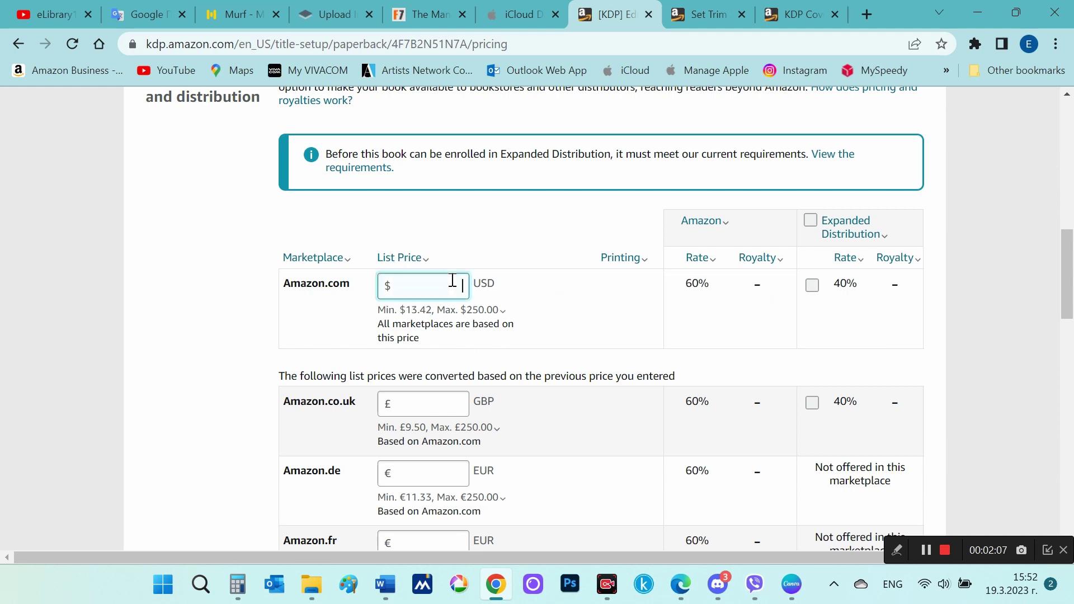
{"action": "type", "text": "16"}
{"action": "left_click", "coordinate": [558, 303]}
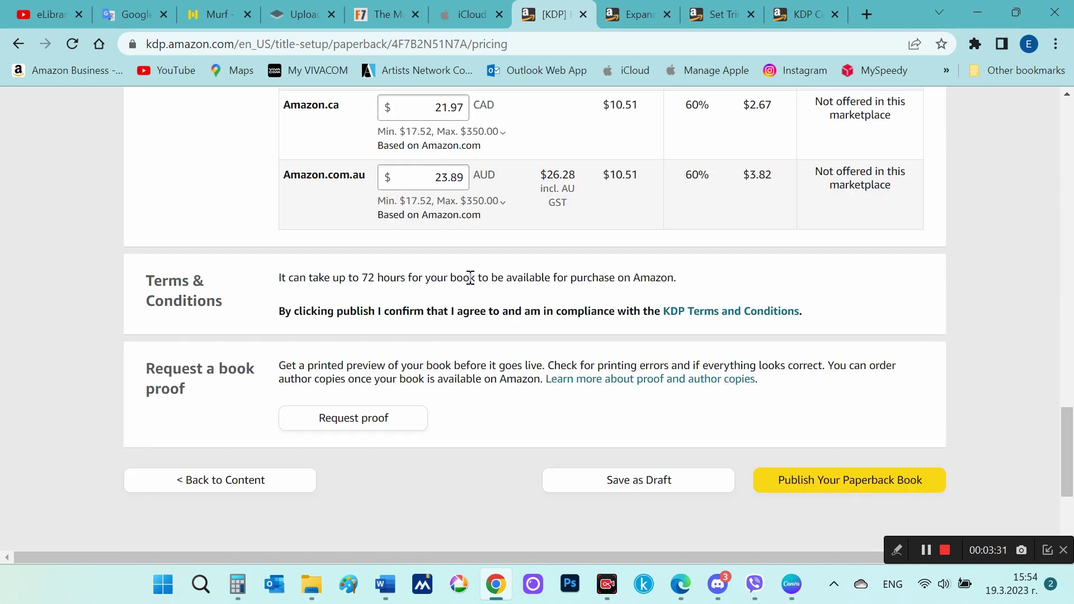
{"action": "scroll", "coordinate": [789, 382], "scroll_direction": "down", "scroll_amount": 2}
{"action": "left_click", "coordinate": [793, 391]}
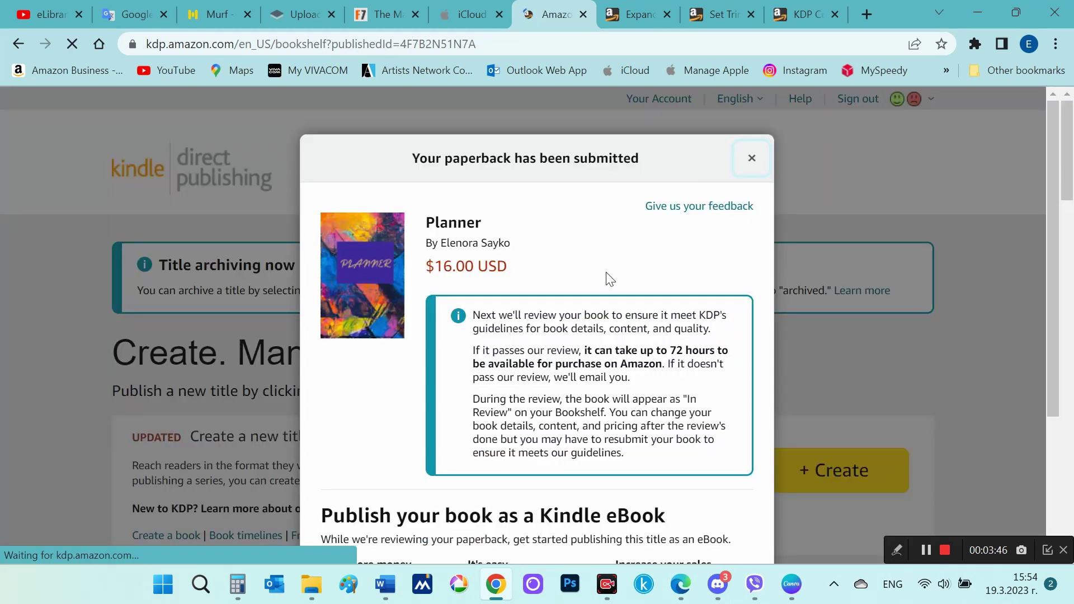
- Close the 'Your paperback has been submitted' notice and scroll to the Planner entry
{"action": "scroll", "coordinate": [576, 349], "scroll_direction": "down", "scroll_amount": 1}
{"action": "scroll", "coordinate": [593, 355], "scroll_direction": "down", "scroll_amount": 2}
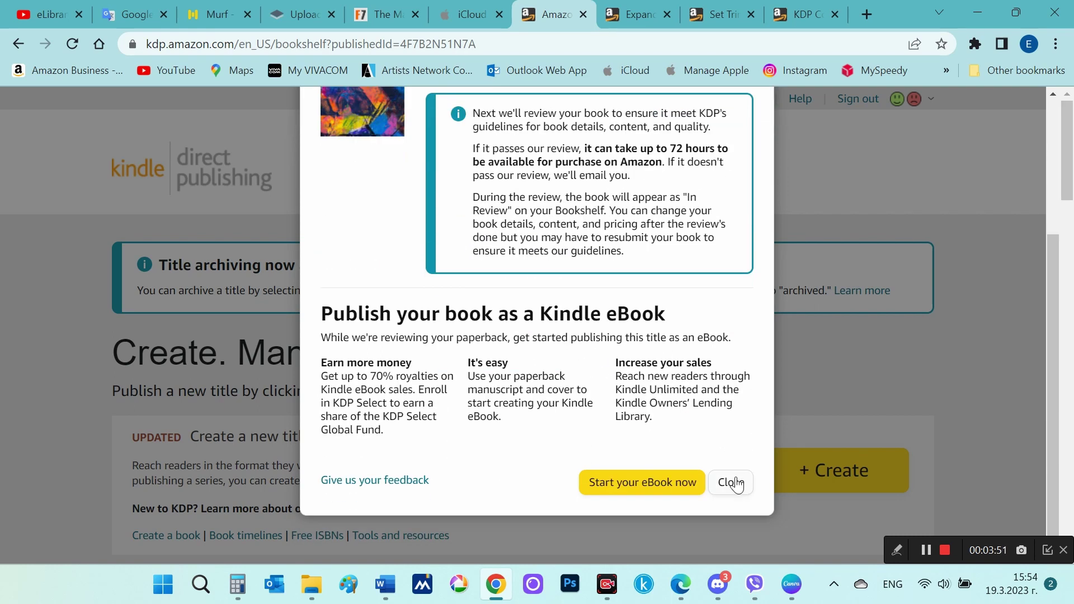
{"action": "left_click", "coordinate": [737, 485]}
{"action": "scroll", "coordinate": [1002, 376], "scroll_direction": "down", "scroll_amount": 2}
{"action": "scroll", "coordinate": [1003, 376], "scroll_direction": "down", "scroll_amount": 3}
{"action": "scroll", "coordinate": [1002, 376], "scroll_direction": "up", "scroll_amount": 1}
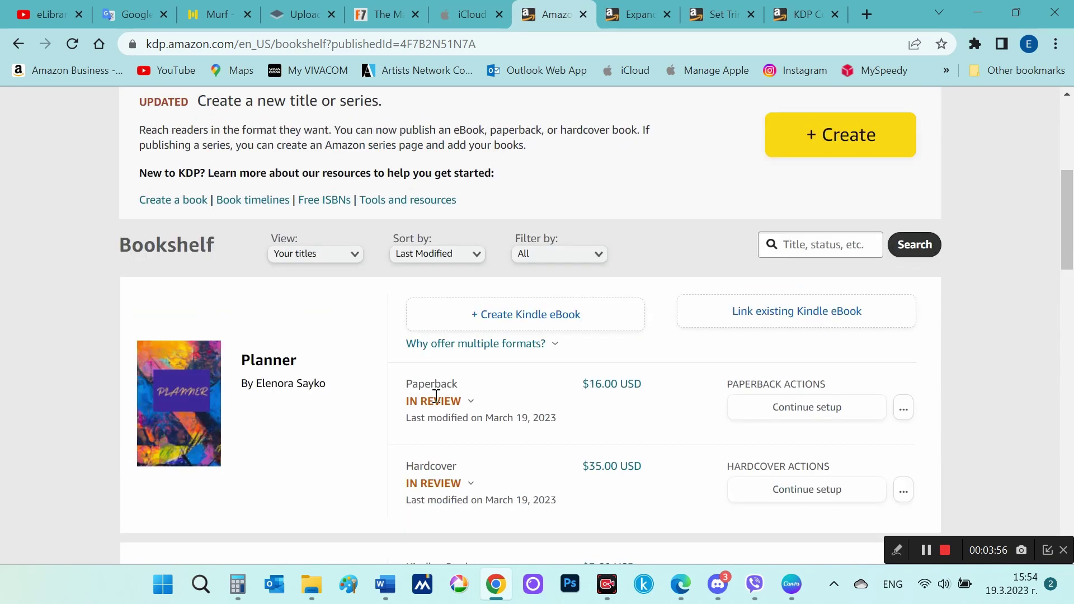
- Confirm the Planner paperback ($16.00) and hardcover ($35.00) both show In Review
{"action": "double_click", "coordinate": [432, 383]}
{"action": "double_click", "coordinate": [431, 466]}
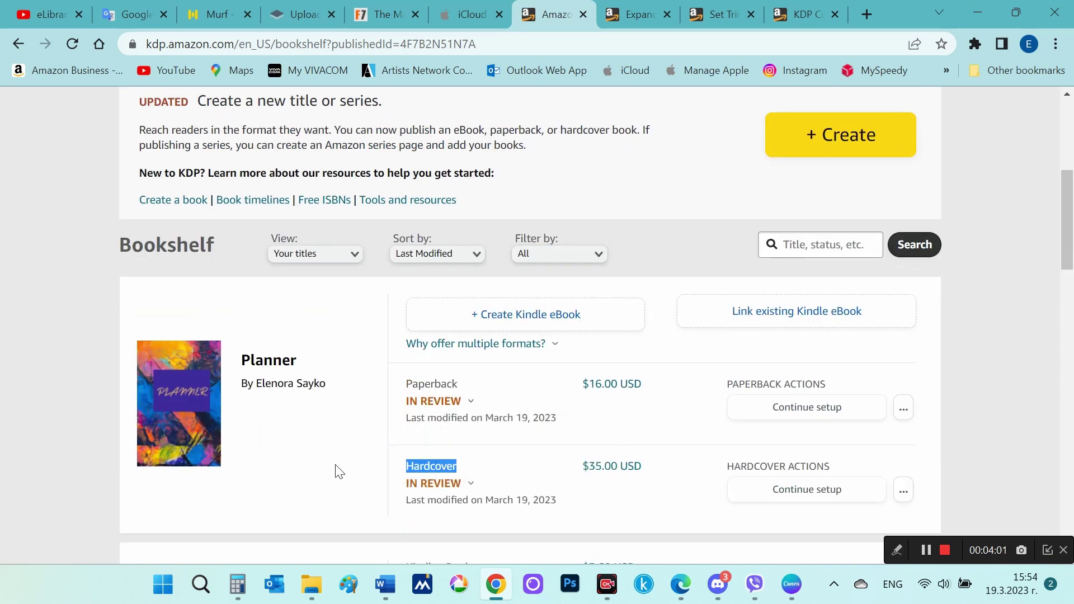
{"action": "left_click", "coordinate": [338, 471]}
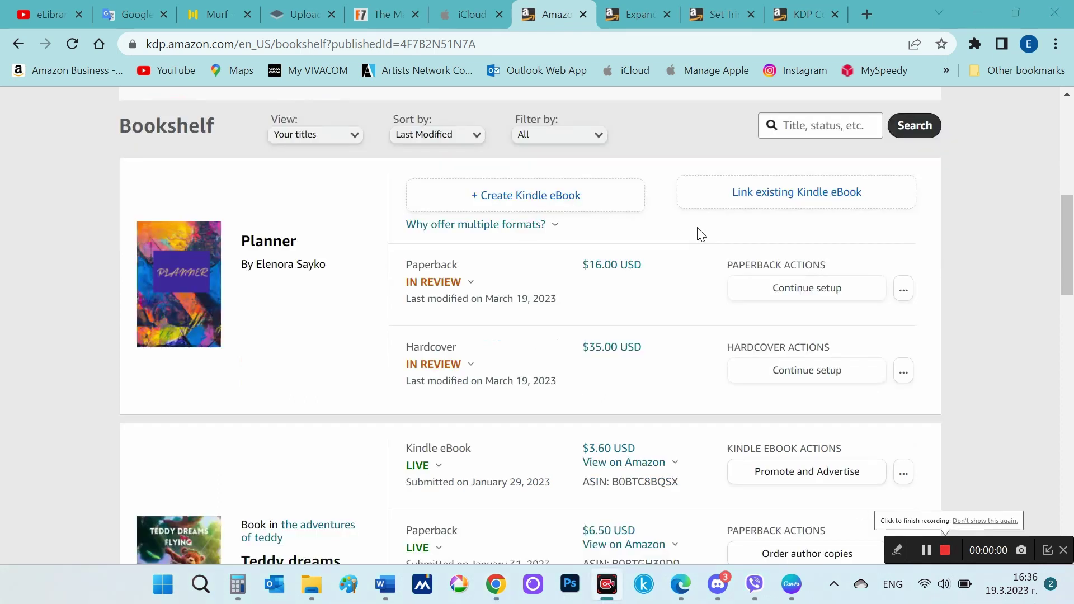
{"action": "left_click", "coordinate": [261, 230]}
{"action": "double_click", "coordinate": [263, 237]}
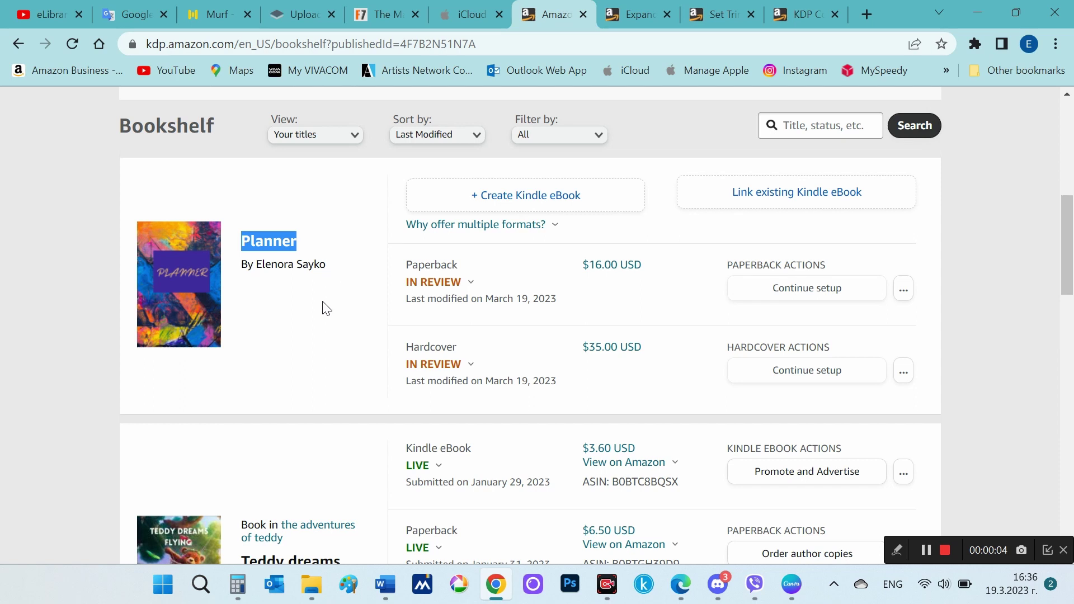
{"action": "scroll", "coordinate": [325, 307], "scroll_direction": "down", "scroll_amount": 1}
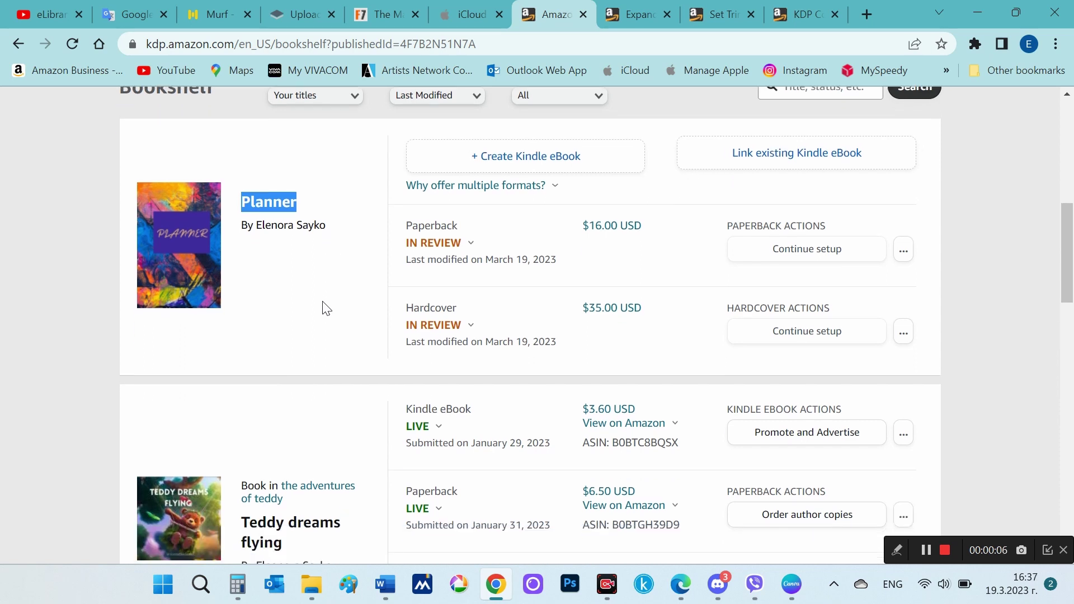
{"action": "key", "text": "alt+Tab"}
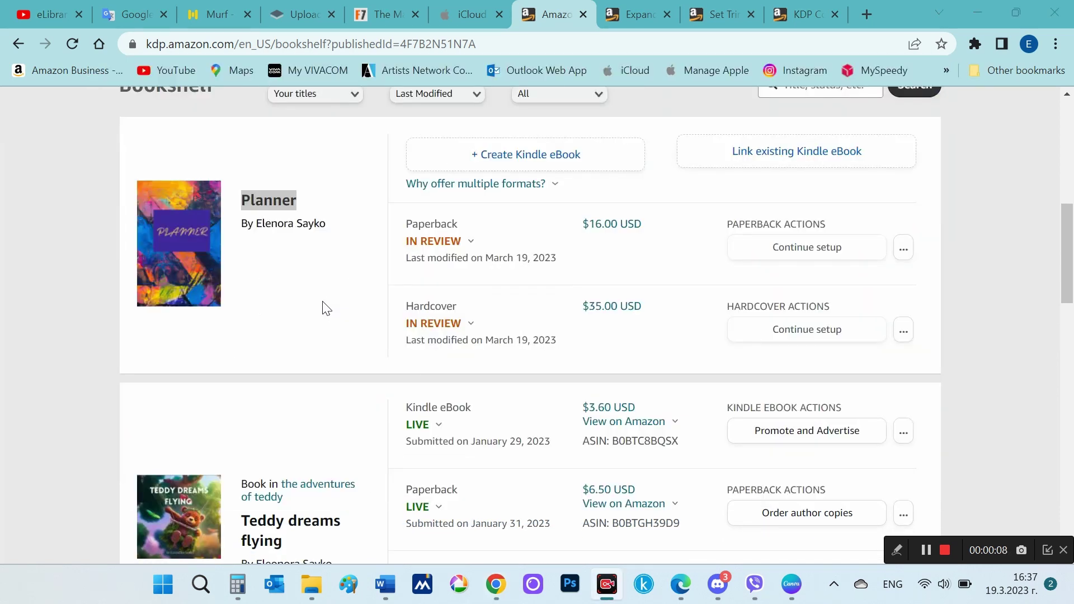
{"action": "key", "text": "alt+Tab"}
- Switch back to Canva and scroll the PLANNER interior from page 123 to Meeting Notes page 134
{"action": "key", "text": "alt+Tab"}
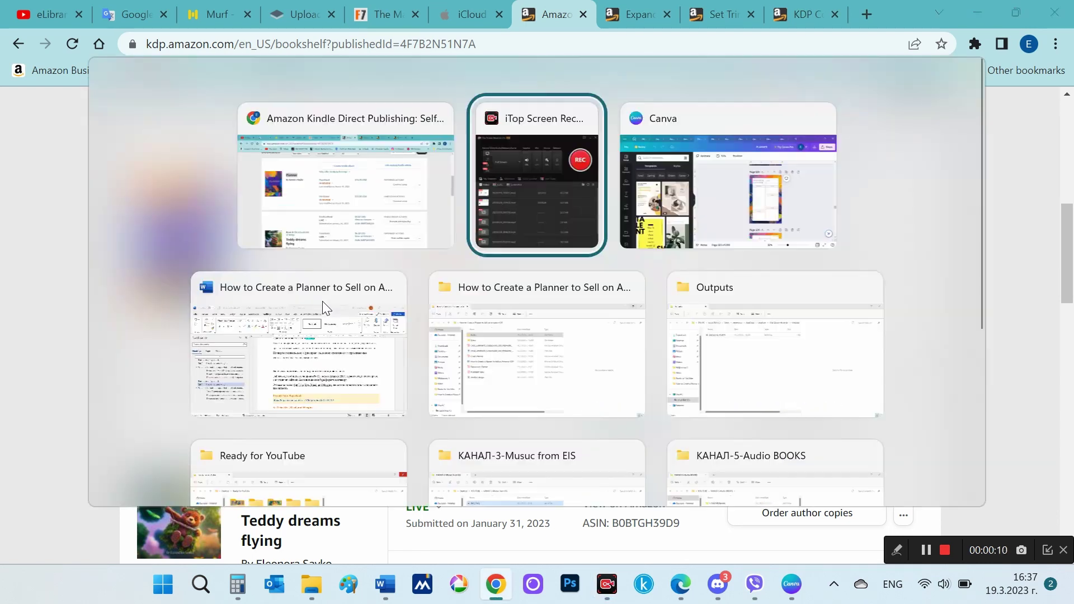
{"action": "key", "text": "alt+Tab"}
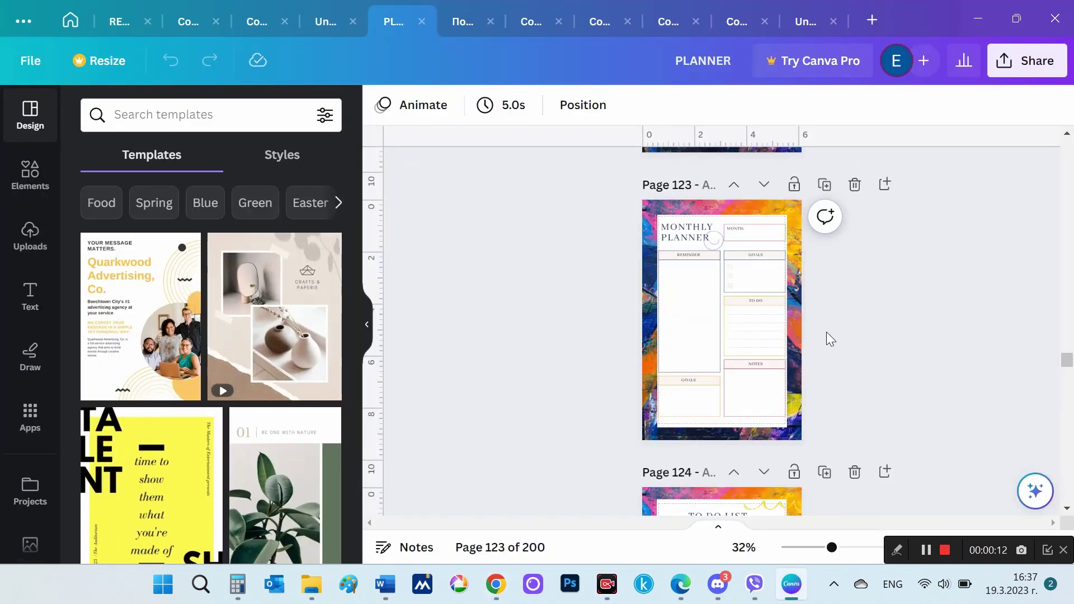
{"action": "scroll", "coordinate": [827, 331], "scroll_direction": "down", "scroll_amount": 2}
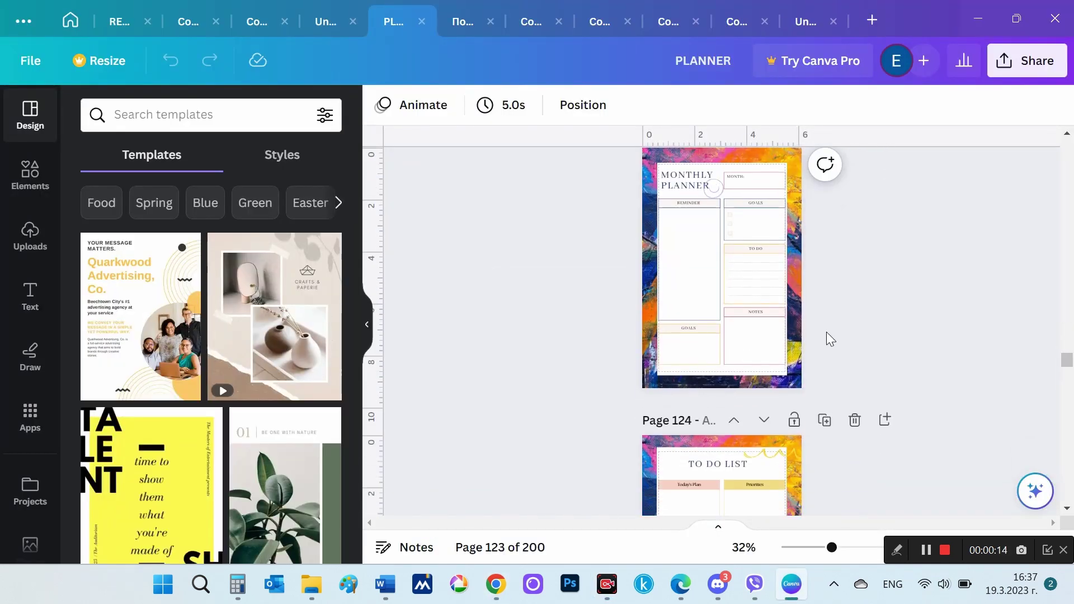
{"action": "scroll", "coordinate": [850, 330], "scroll_direction": "down", "scroll_amount": 2}
{"action": "scroll", "coordinate": [865, 364], "scroll_direction": "down", "scroll_amount": 4}
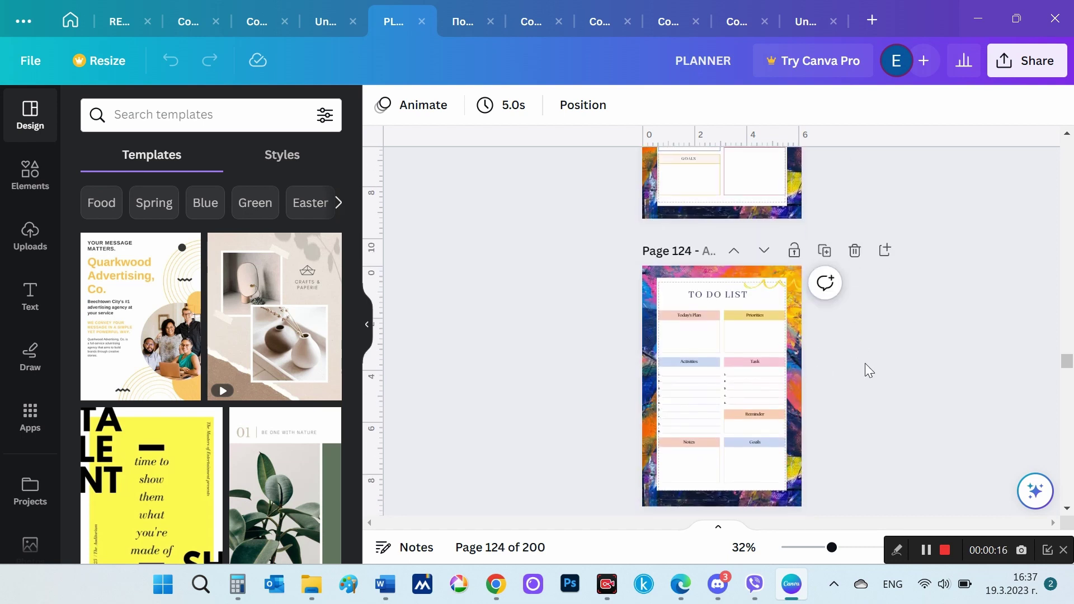
{"action": "scroll", "coordinate": [865, 363], "scroll_direction": "down", "scroll_amount": 3}
{"action": "scroll", "coordinate": [865, 364], "scroll_direction": "down", "scroll_amount": 8}
{"action": "scroll", "coordinate": [865, 364], "scroll_direction": "down", "scroll_amount": 2}
{"action": "scroll", "coordinate": [865, 364], "scroll_direction": "down", "scroll_amount": 10}
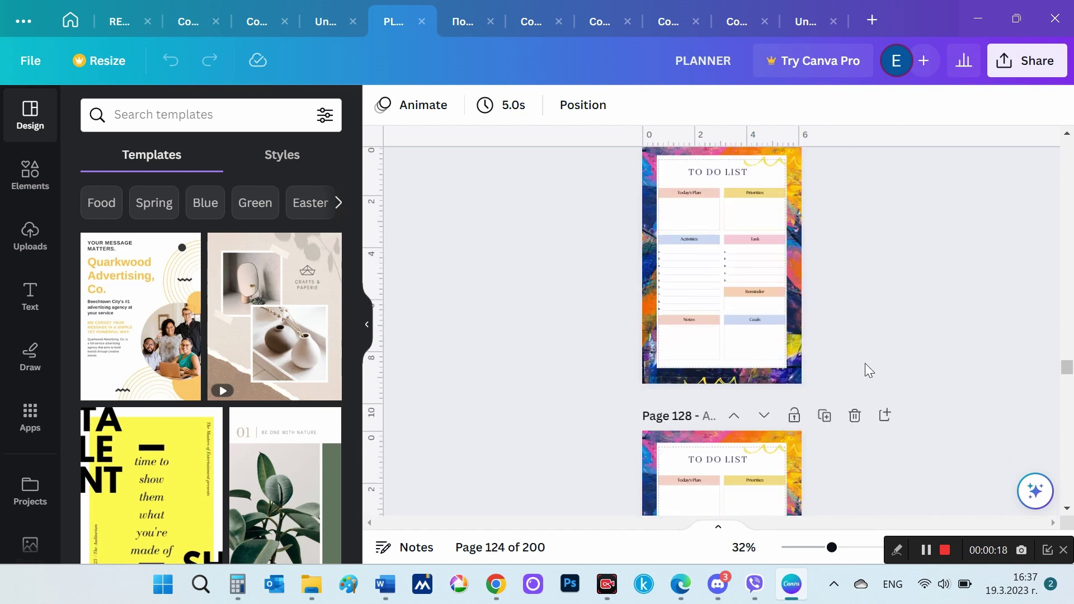
{"action": "scroll", "coordinate": [865, 364], "scroll_direction": "down", "scroll_amount": 8}
{"action": "scroll", "coordinate": [865, 363], "scroll_direction": "down", "scroll_amount": 6}
{"action": "scroll", "coordinate": [865, 363], "scroll_direction": "down", "scroll_amount": 10}
{"action": "scroll", "coordinate": [865, 364], "scroll_direction": "down", "scroll_amount": 5}
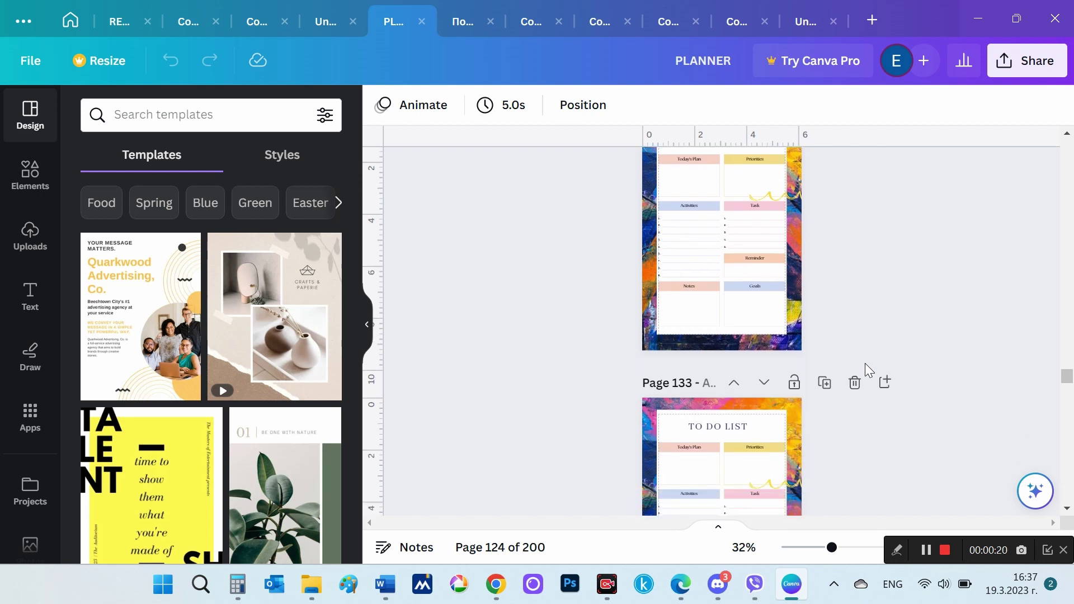
{"action": "scroll", "coordinate": [865, 364], "scroll_direction": "down", "scroll_amount": 10}
{"action": "scroll", "coordinate": [865, 364], "scroll_direction": "down", "scroll_amount": 10}
{"action": "scroll", "coordinate": [865, 364], "scroll_direction": "down", "scroll_amount": 2}
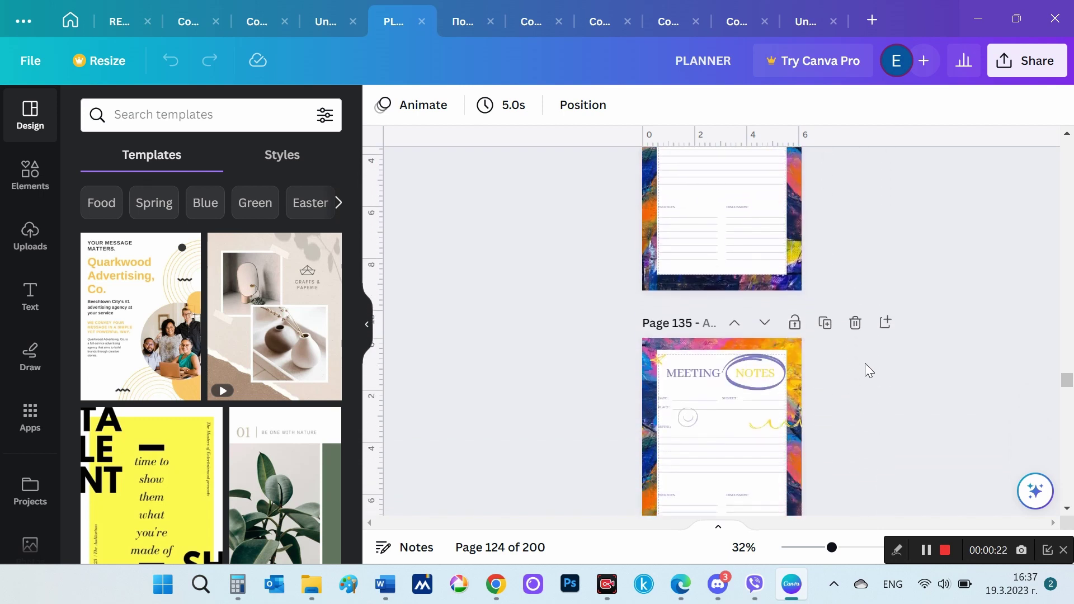
{"action": "scroll", "coordinate": [865, 364], "scroll_direction": "up", "scroll_amount": 3}
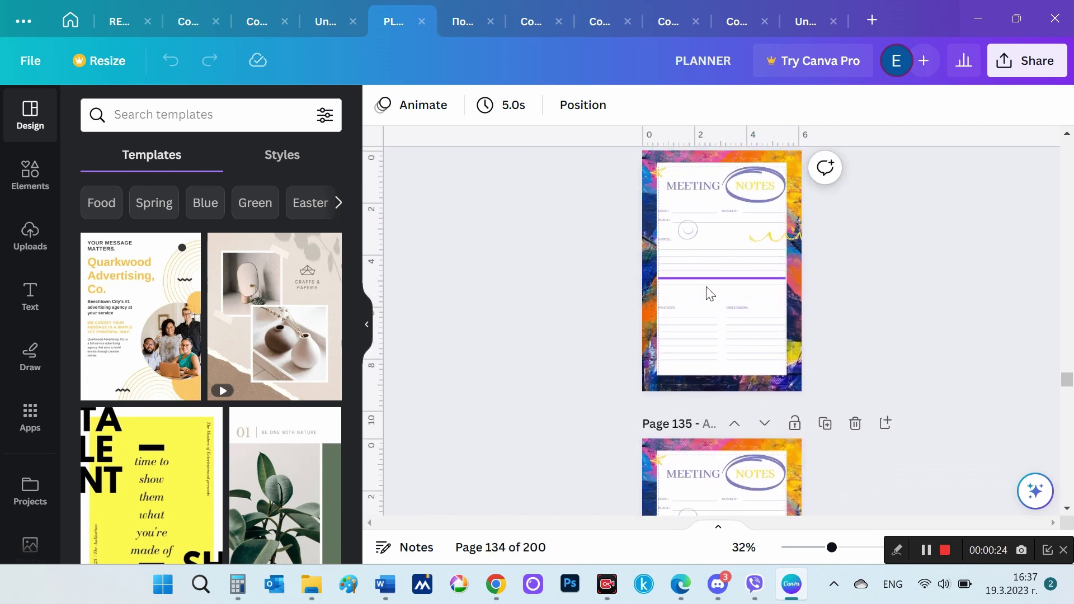